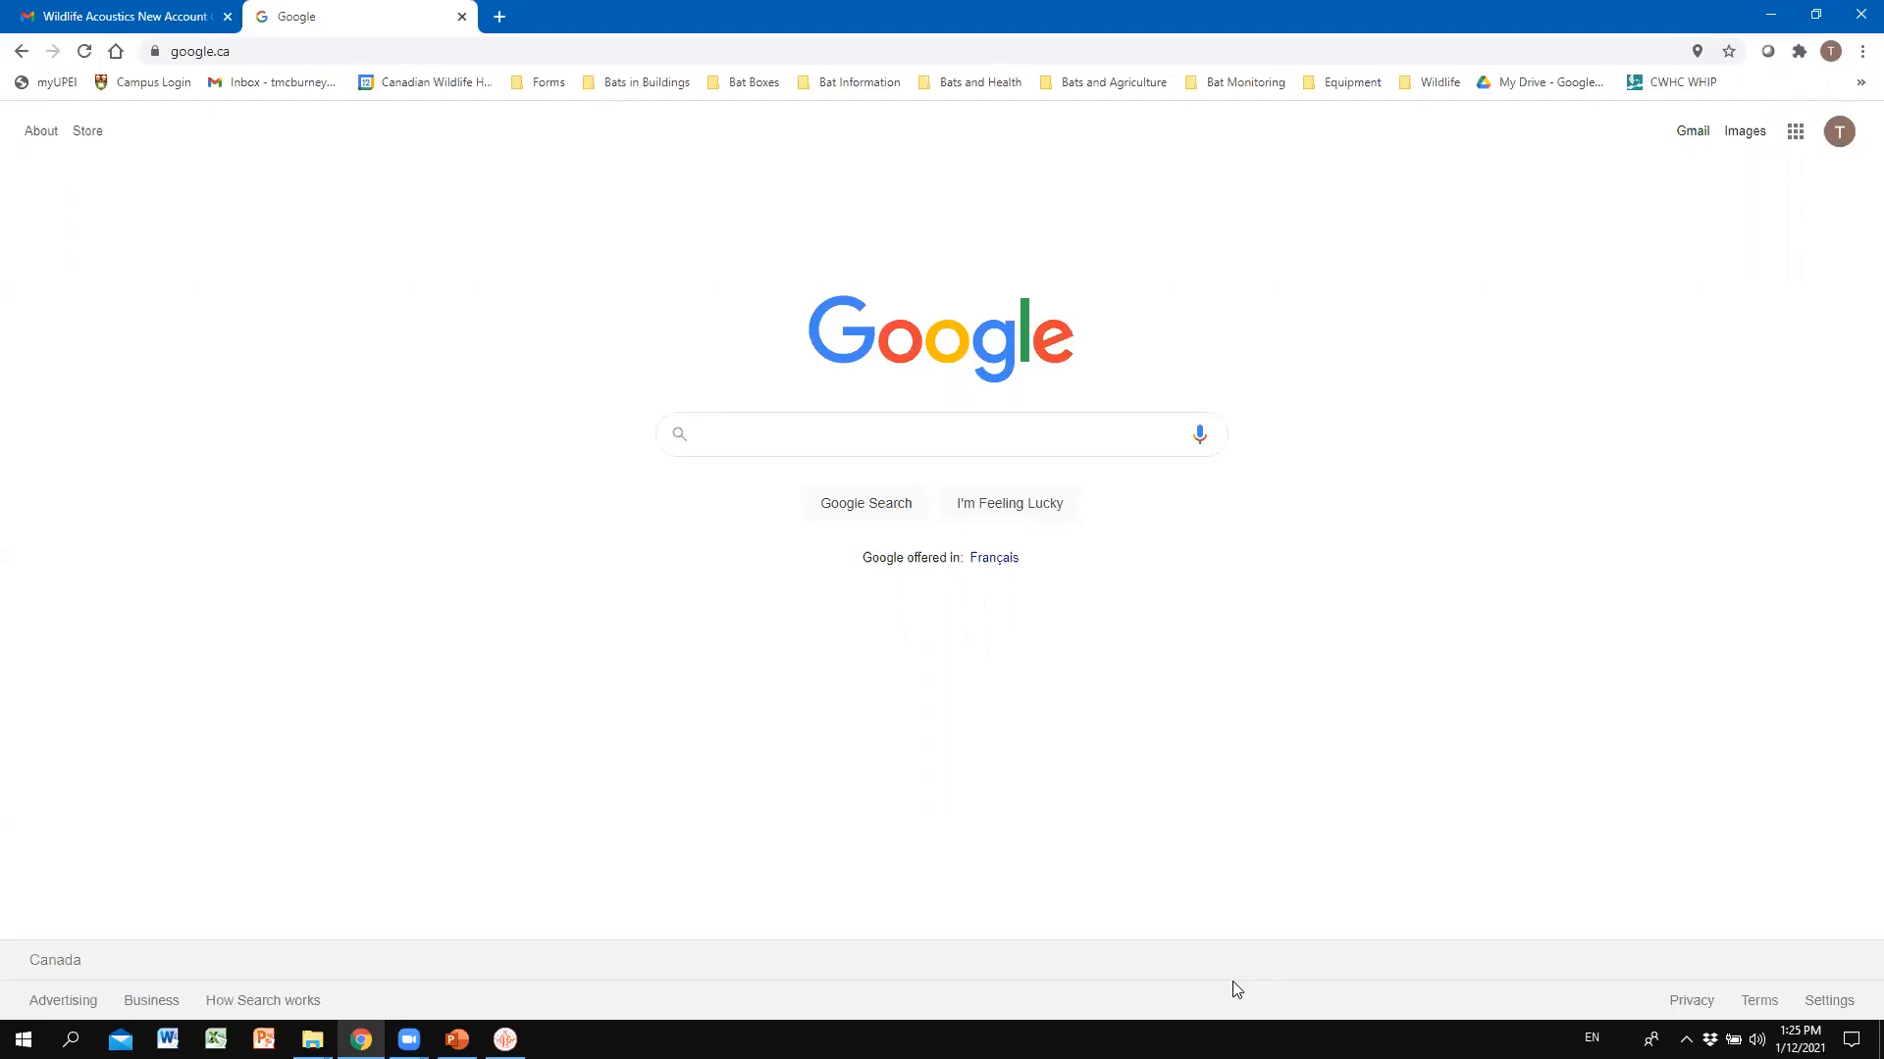
Search Google for 'wildlife acoustics', then load the wildlifeacoustics.com home page.
type("wildlife ")
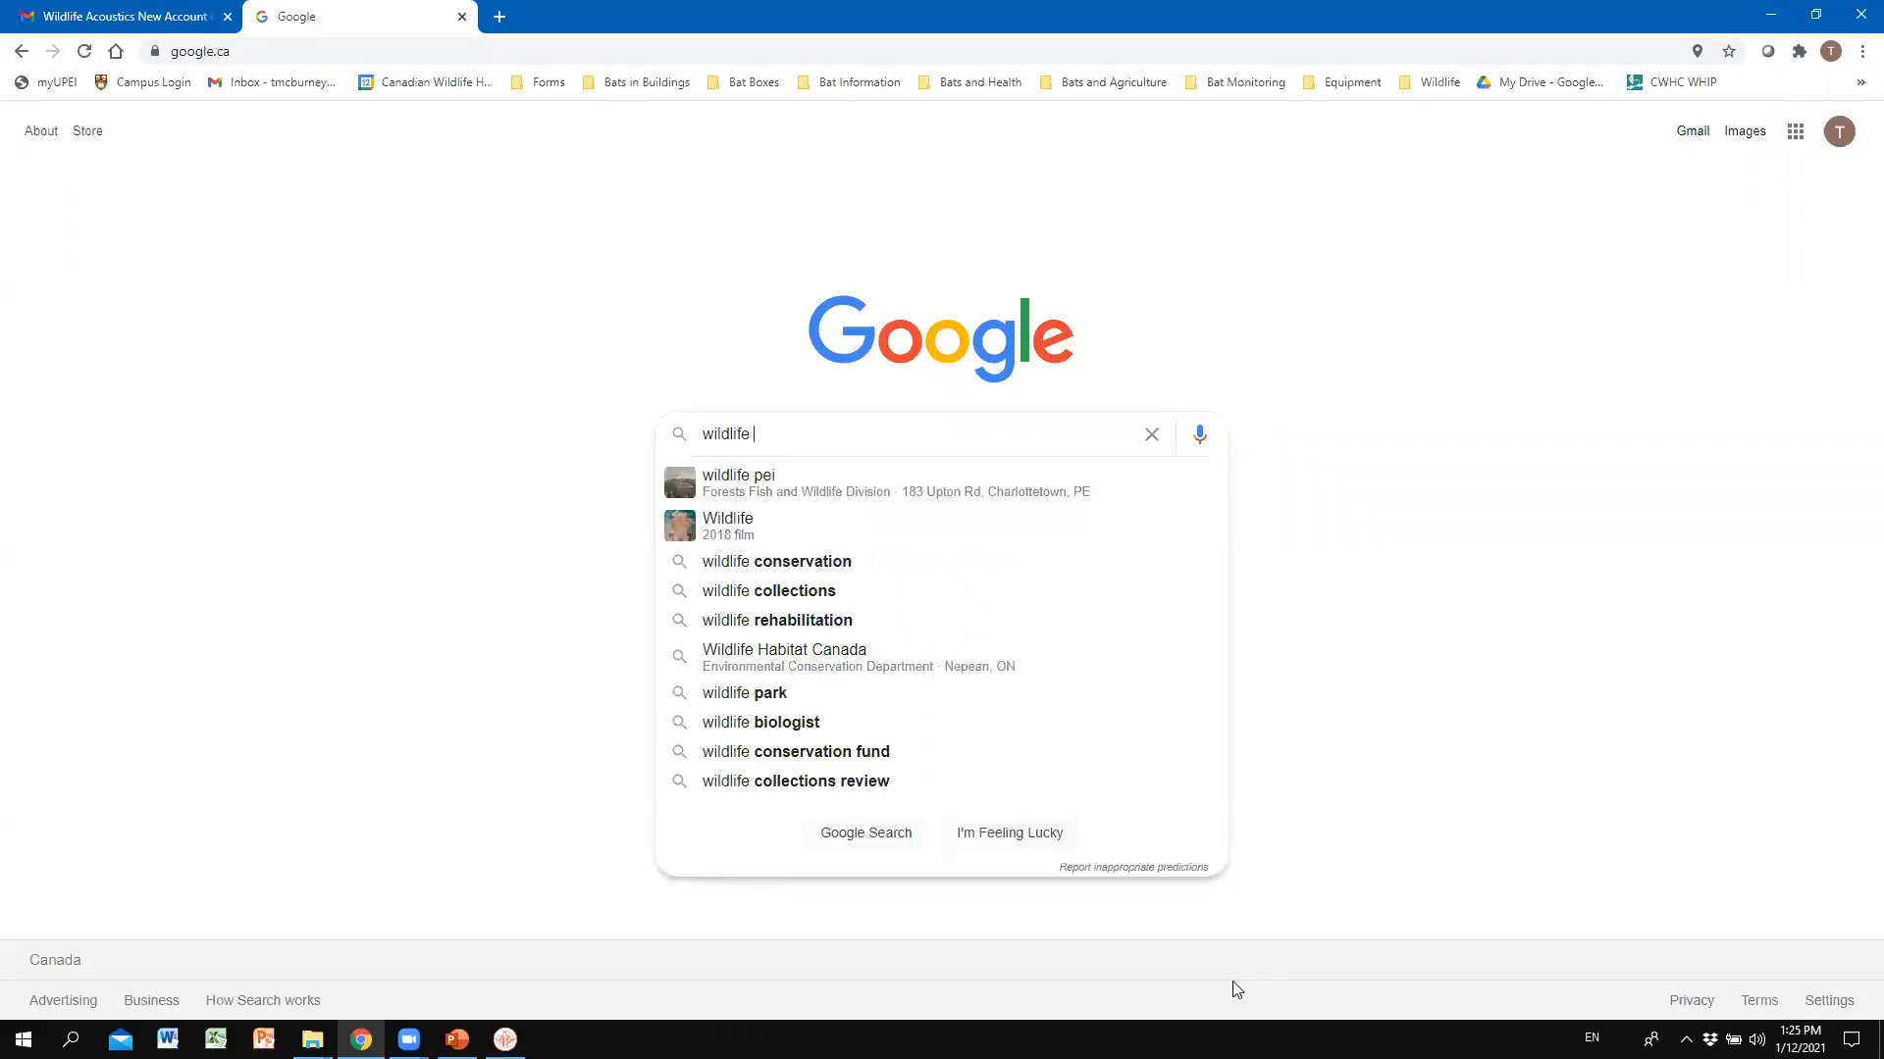
type("acoustics")
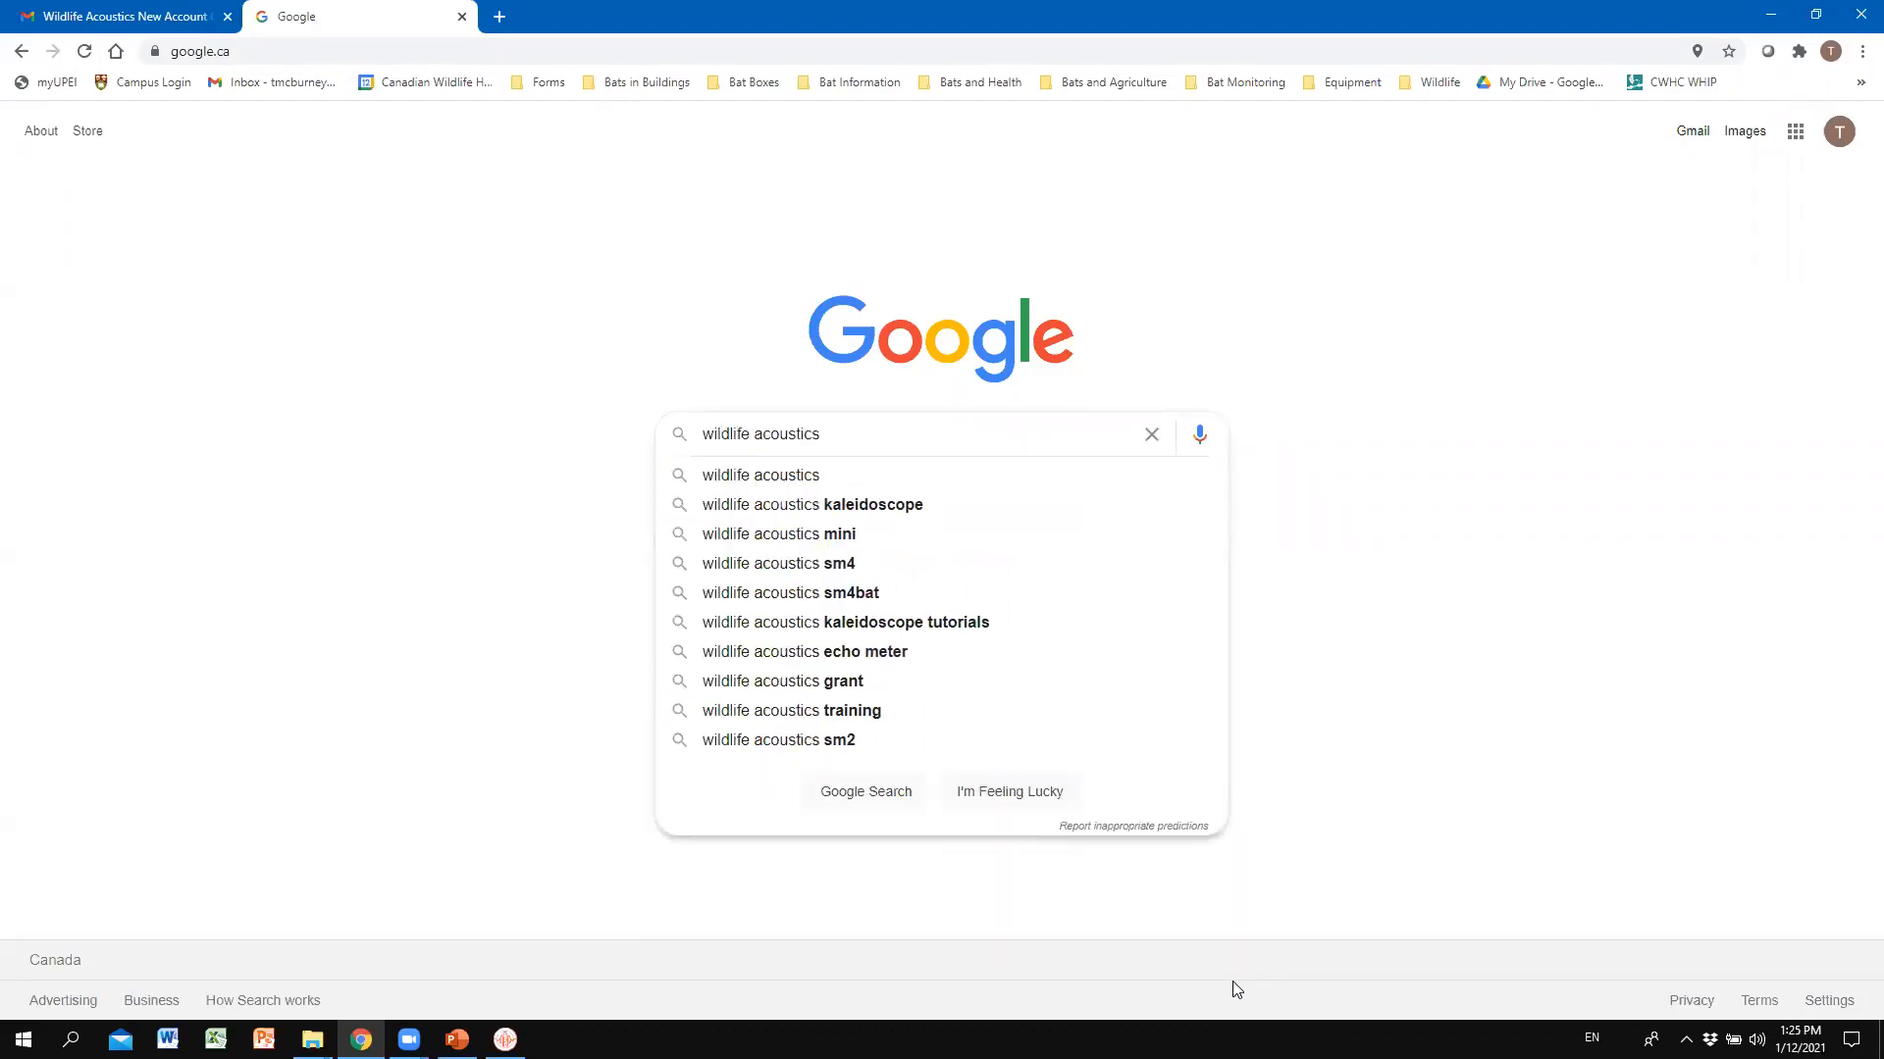
key("Return")
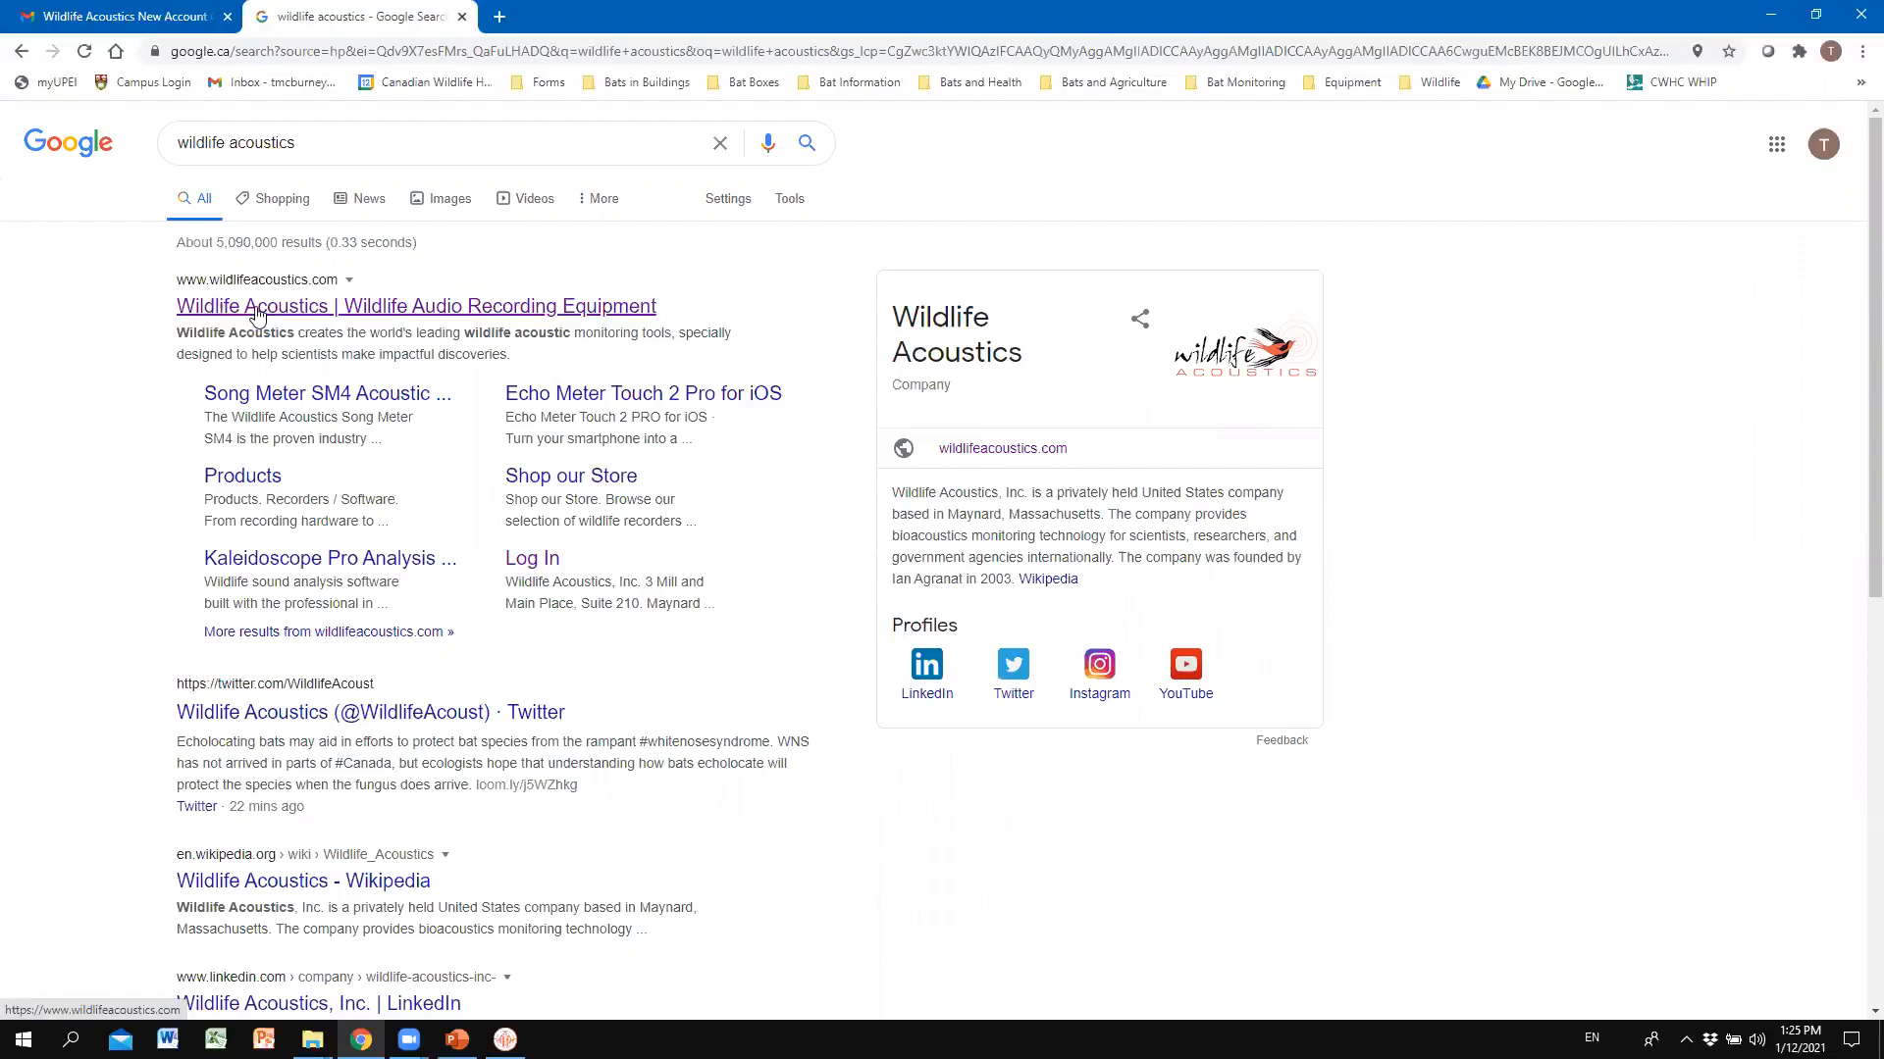
left_click(297, 51)
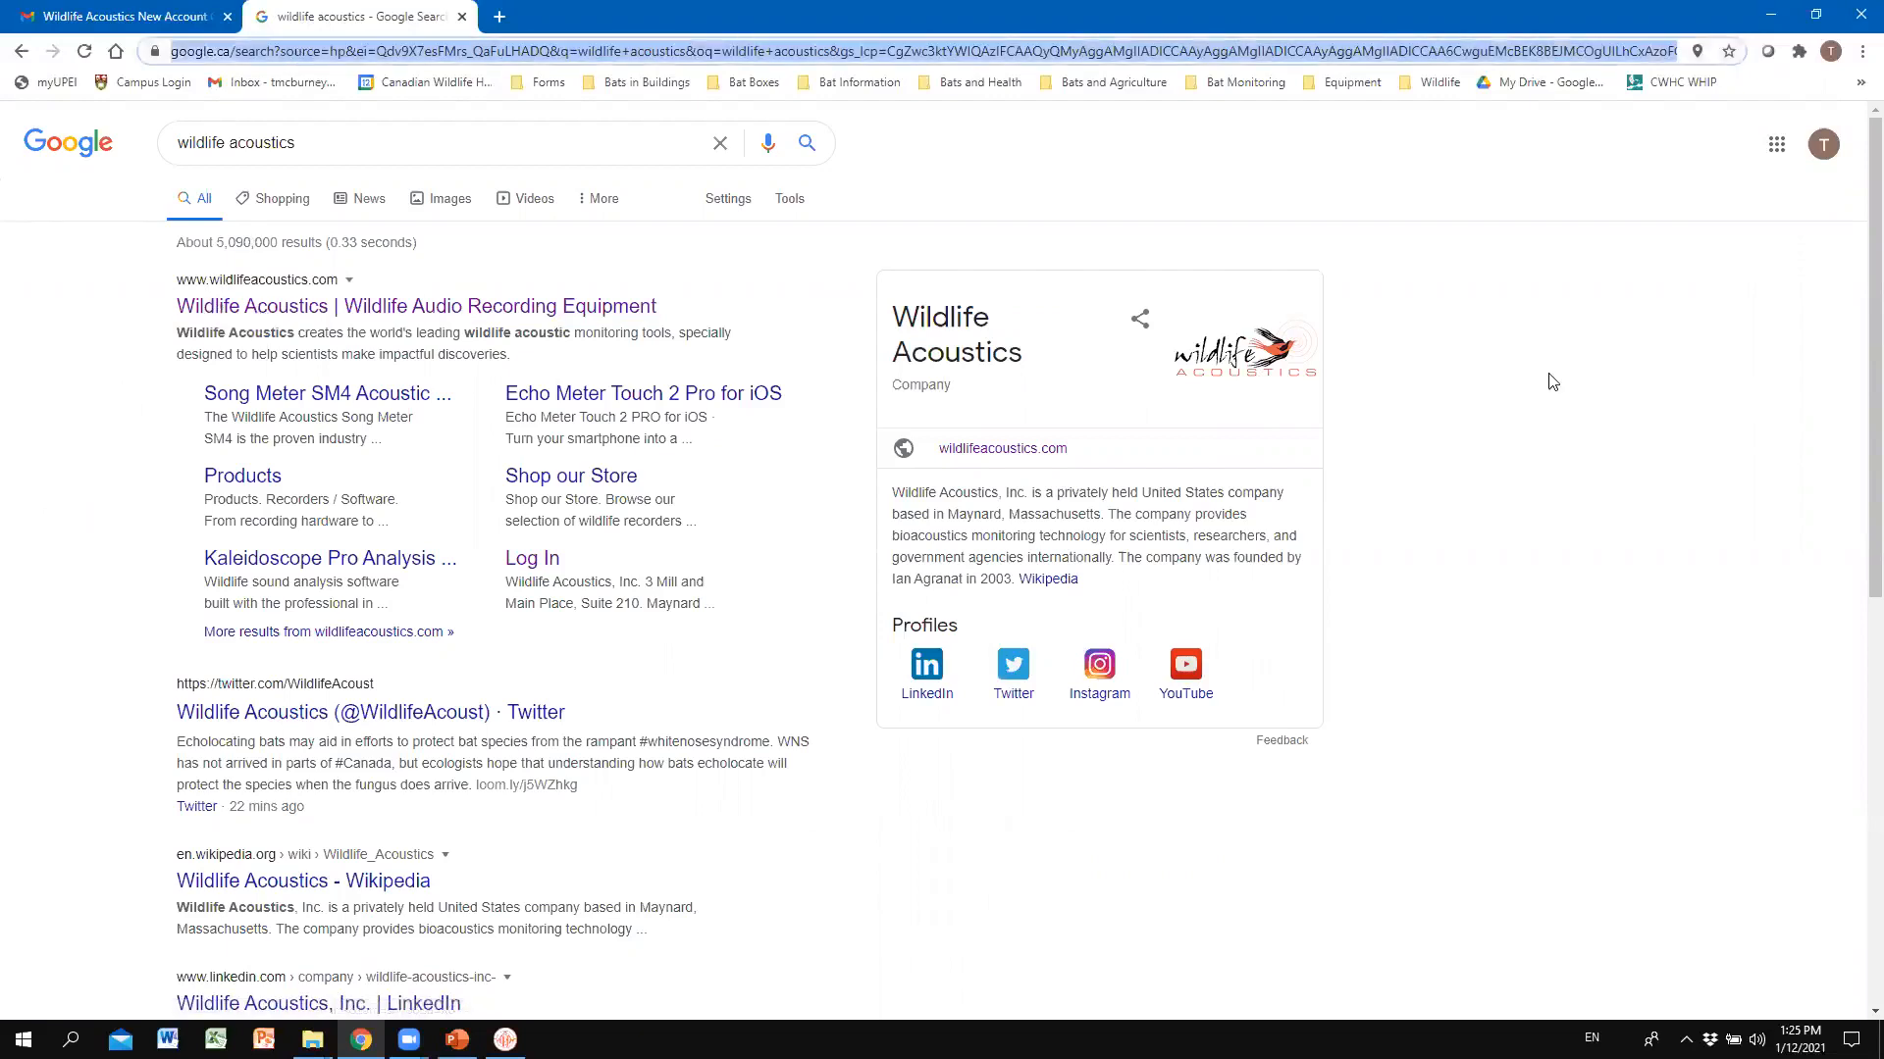
type("wildlifeacou")
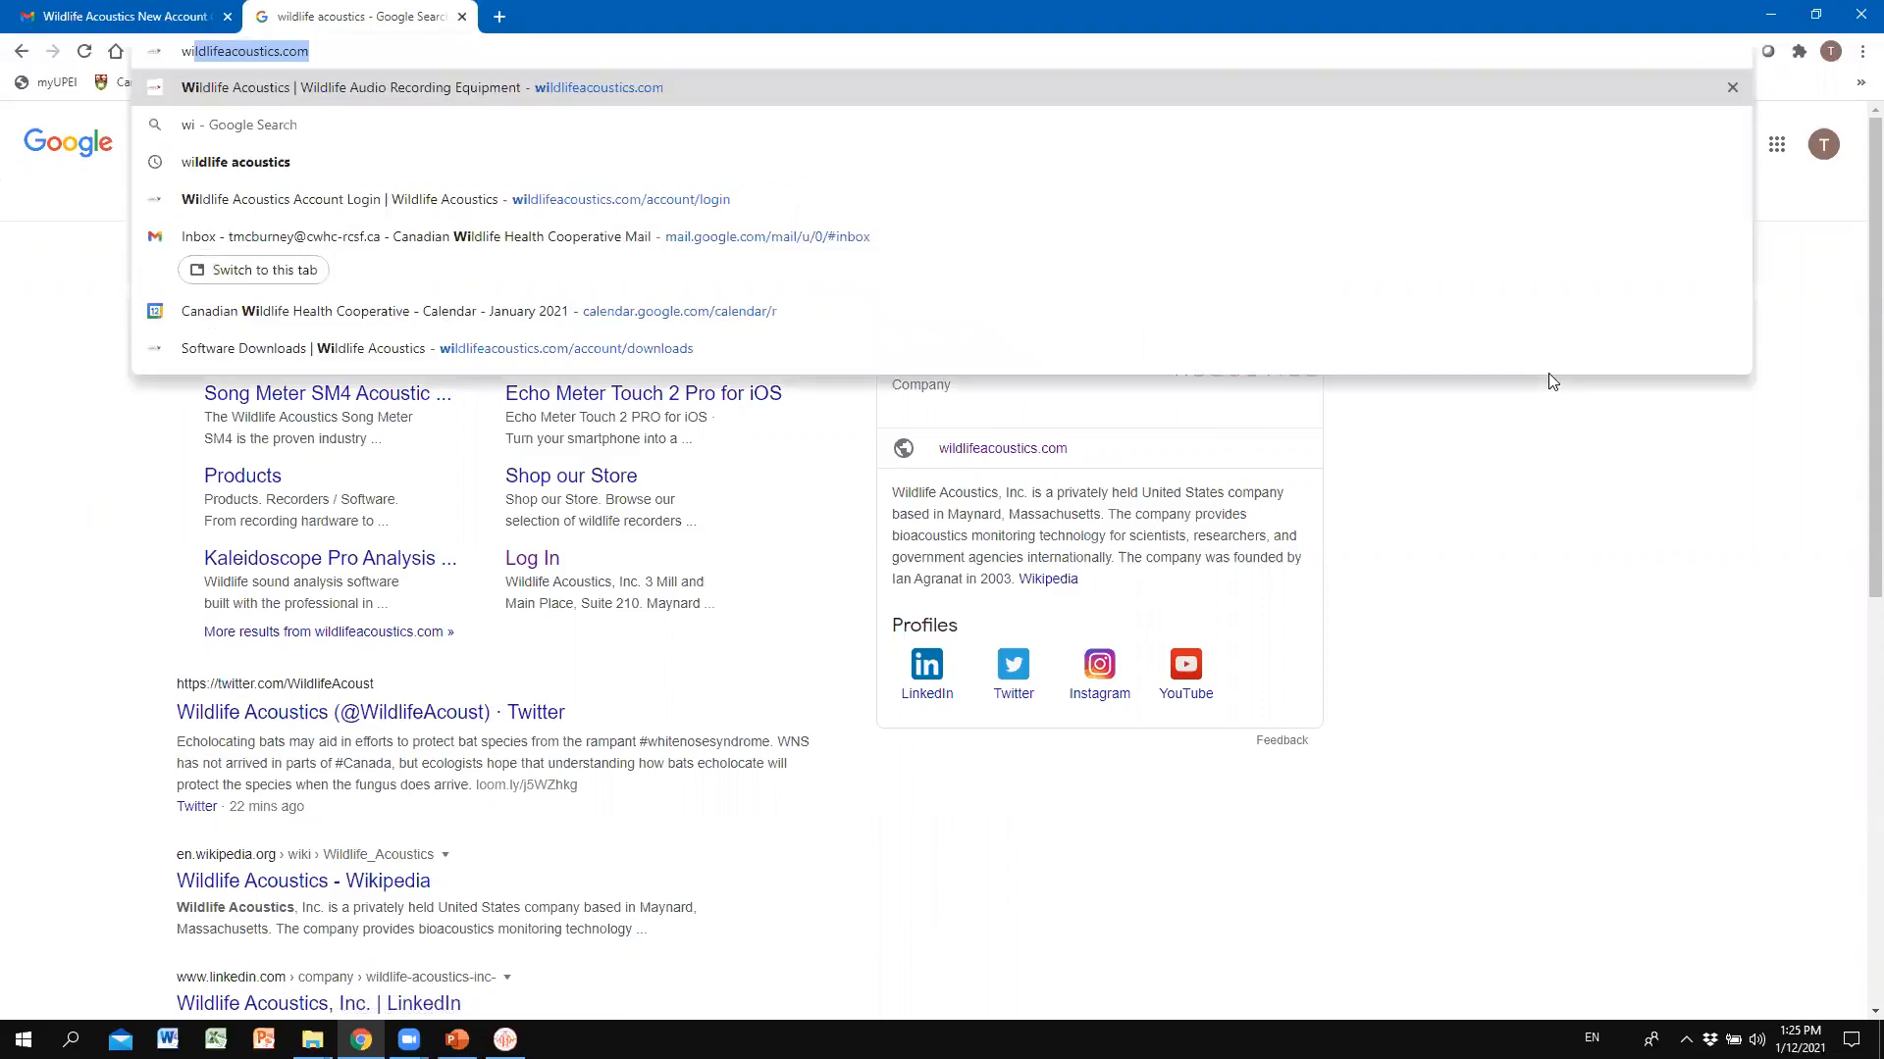
type("stics.com")
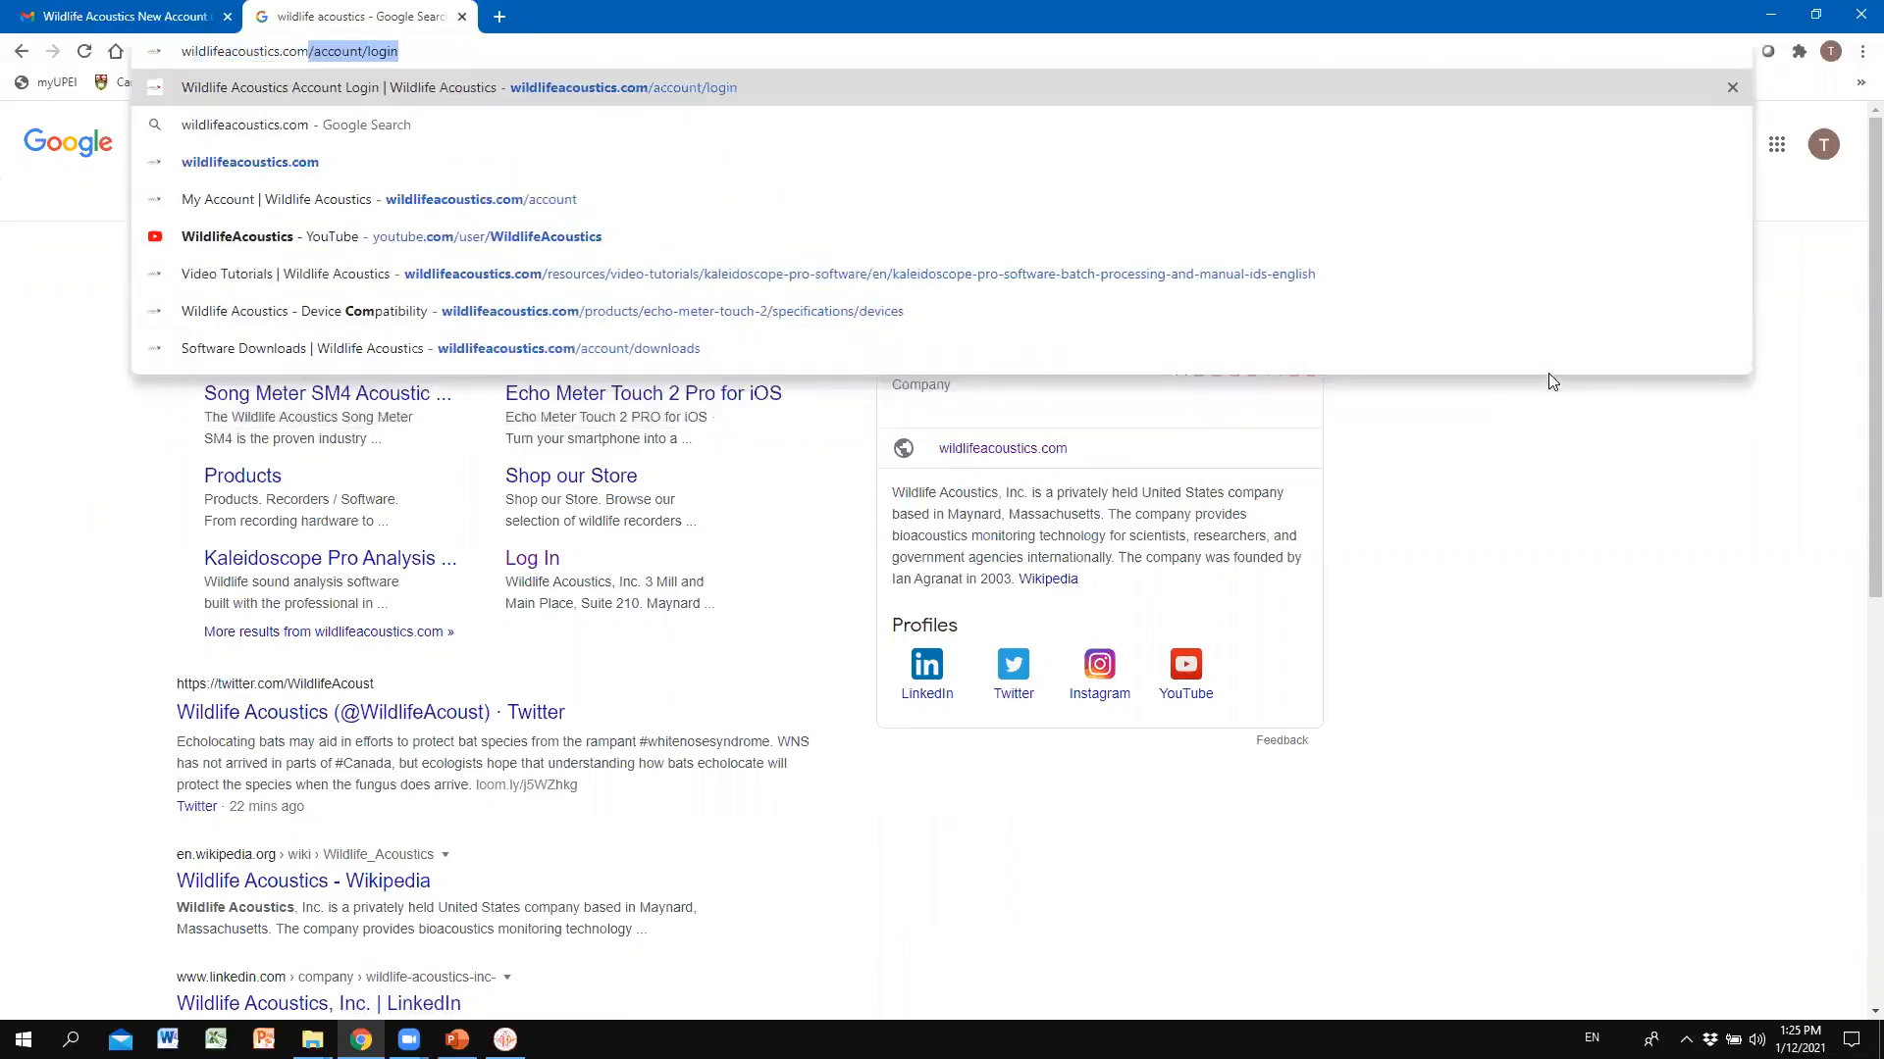
key("Delete")
key("Return")
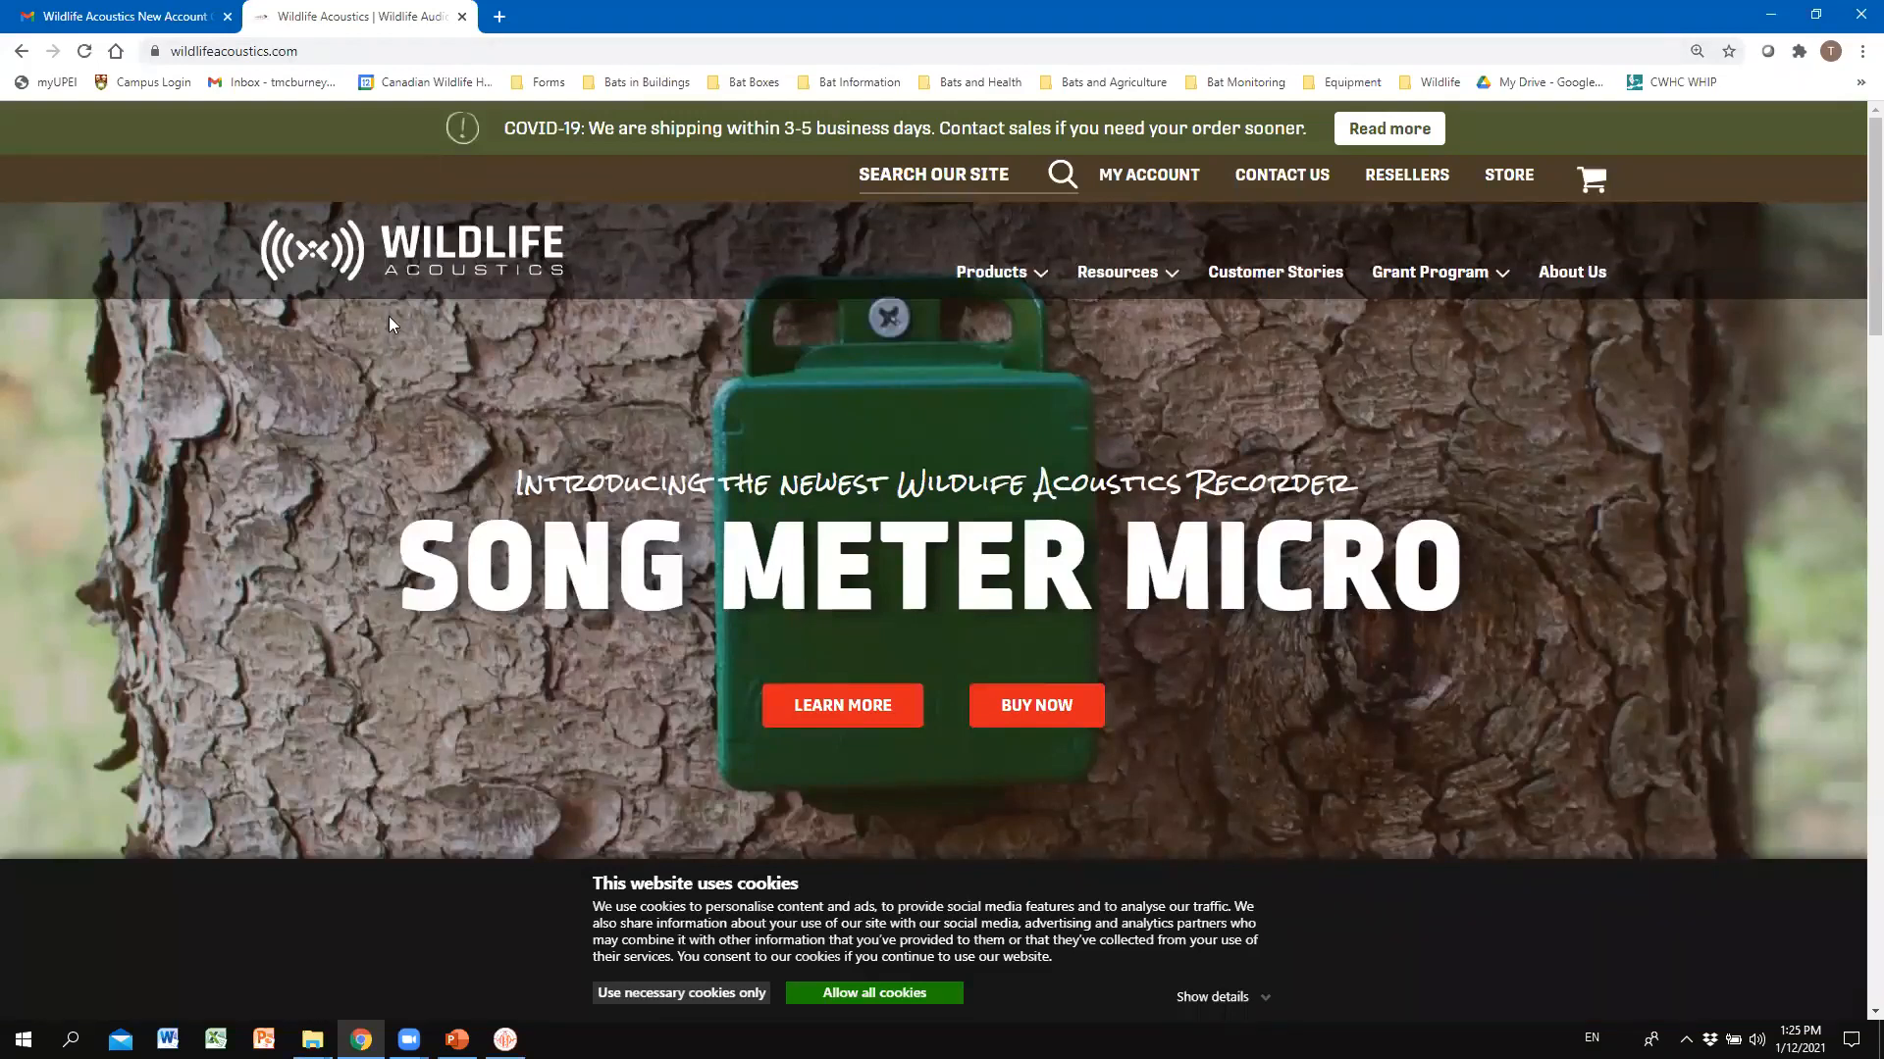
Open the new account request form from My Account and enter your e-mail address.
left_click(1182, 179)
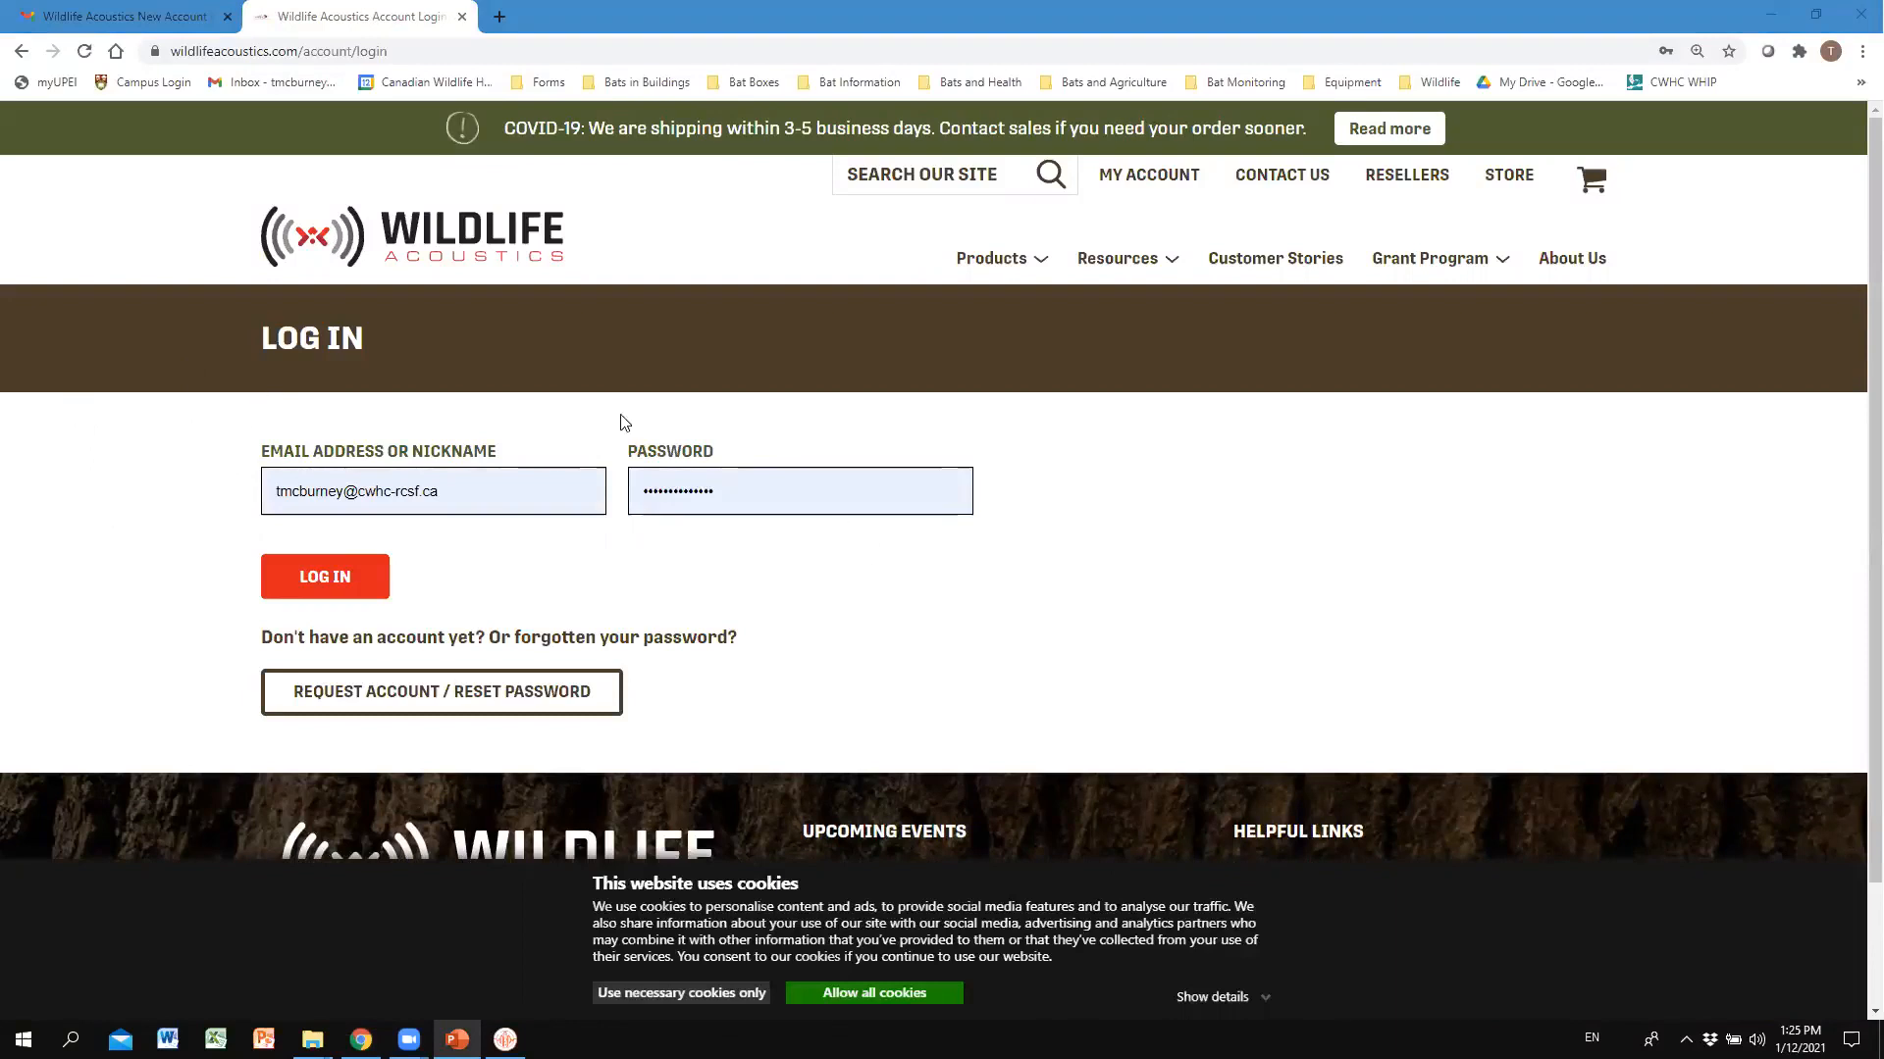
left_click(432, 699)
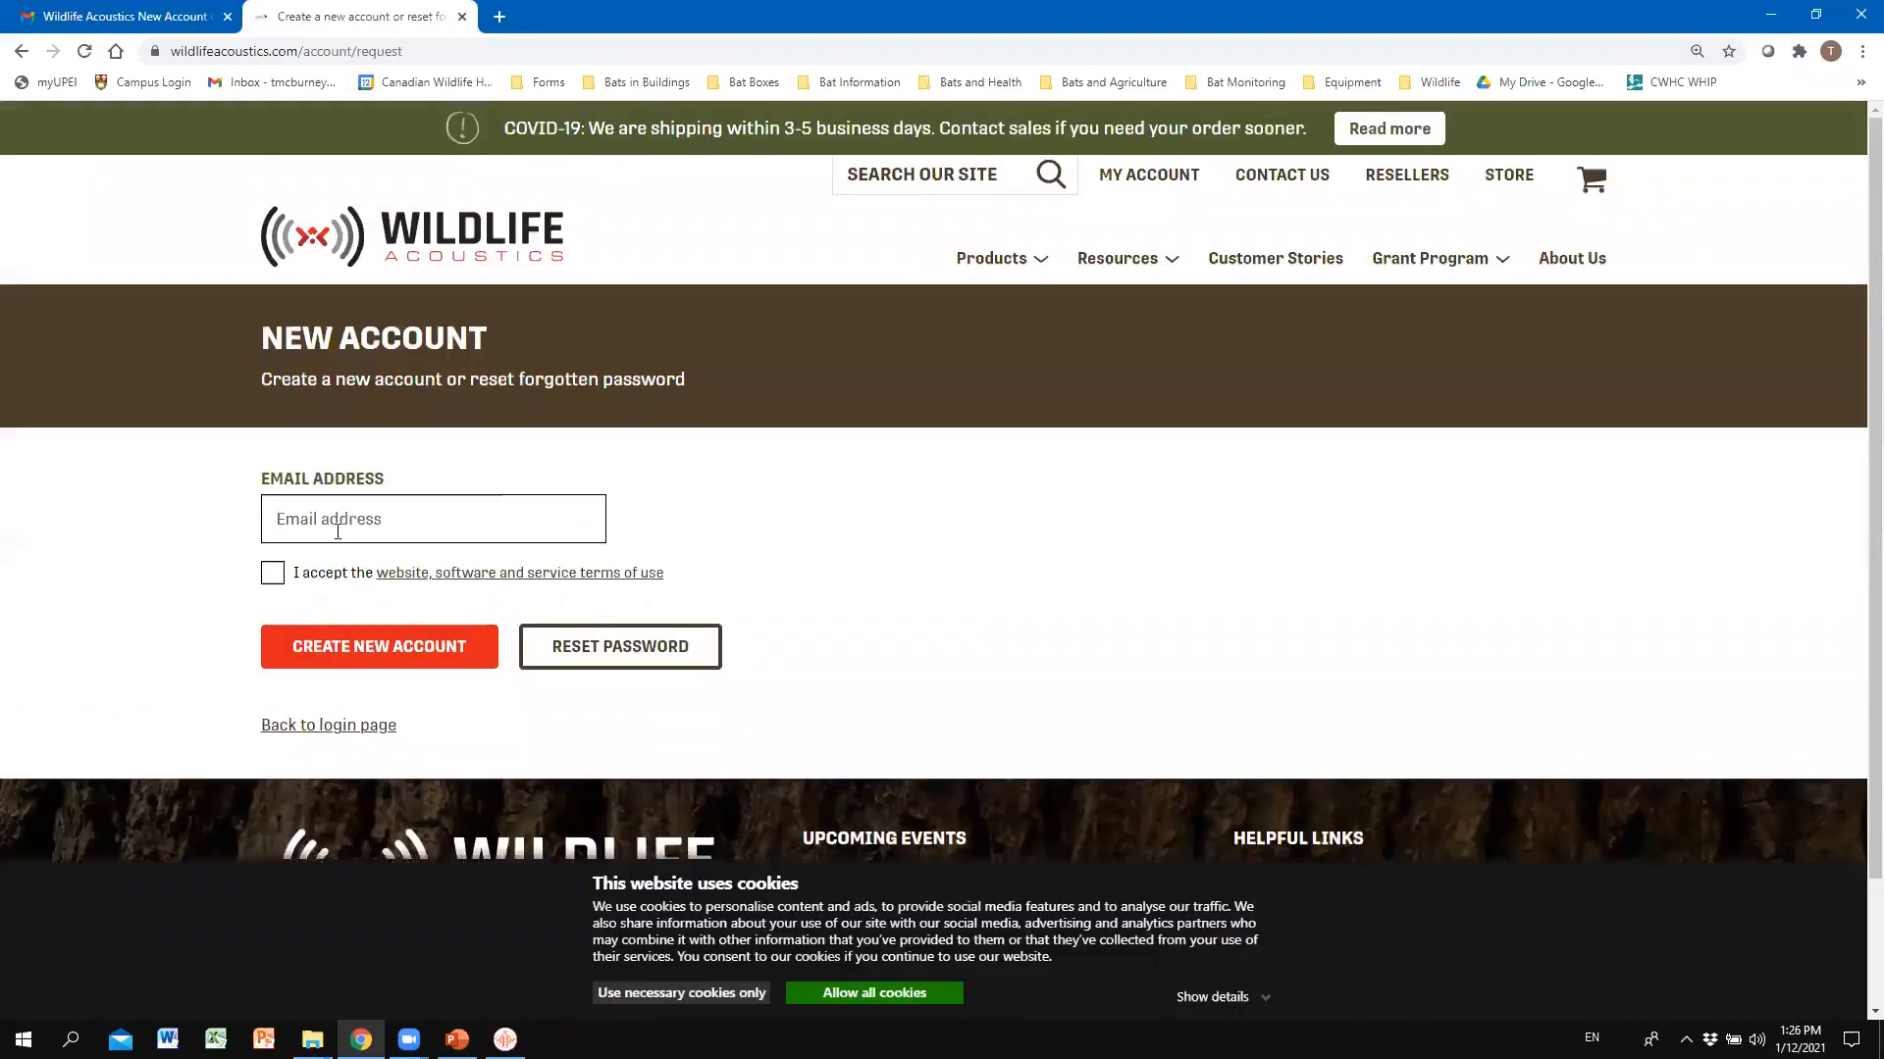
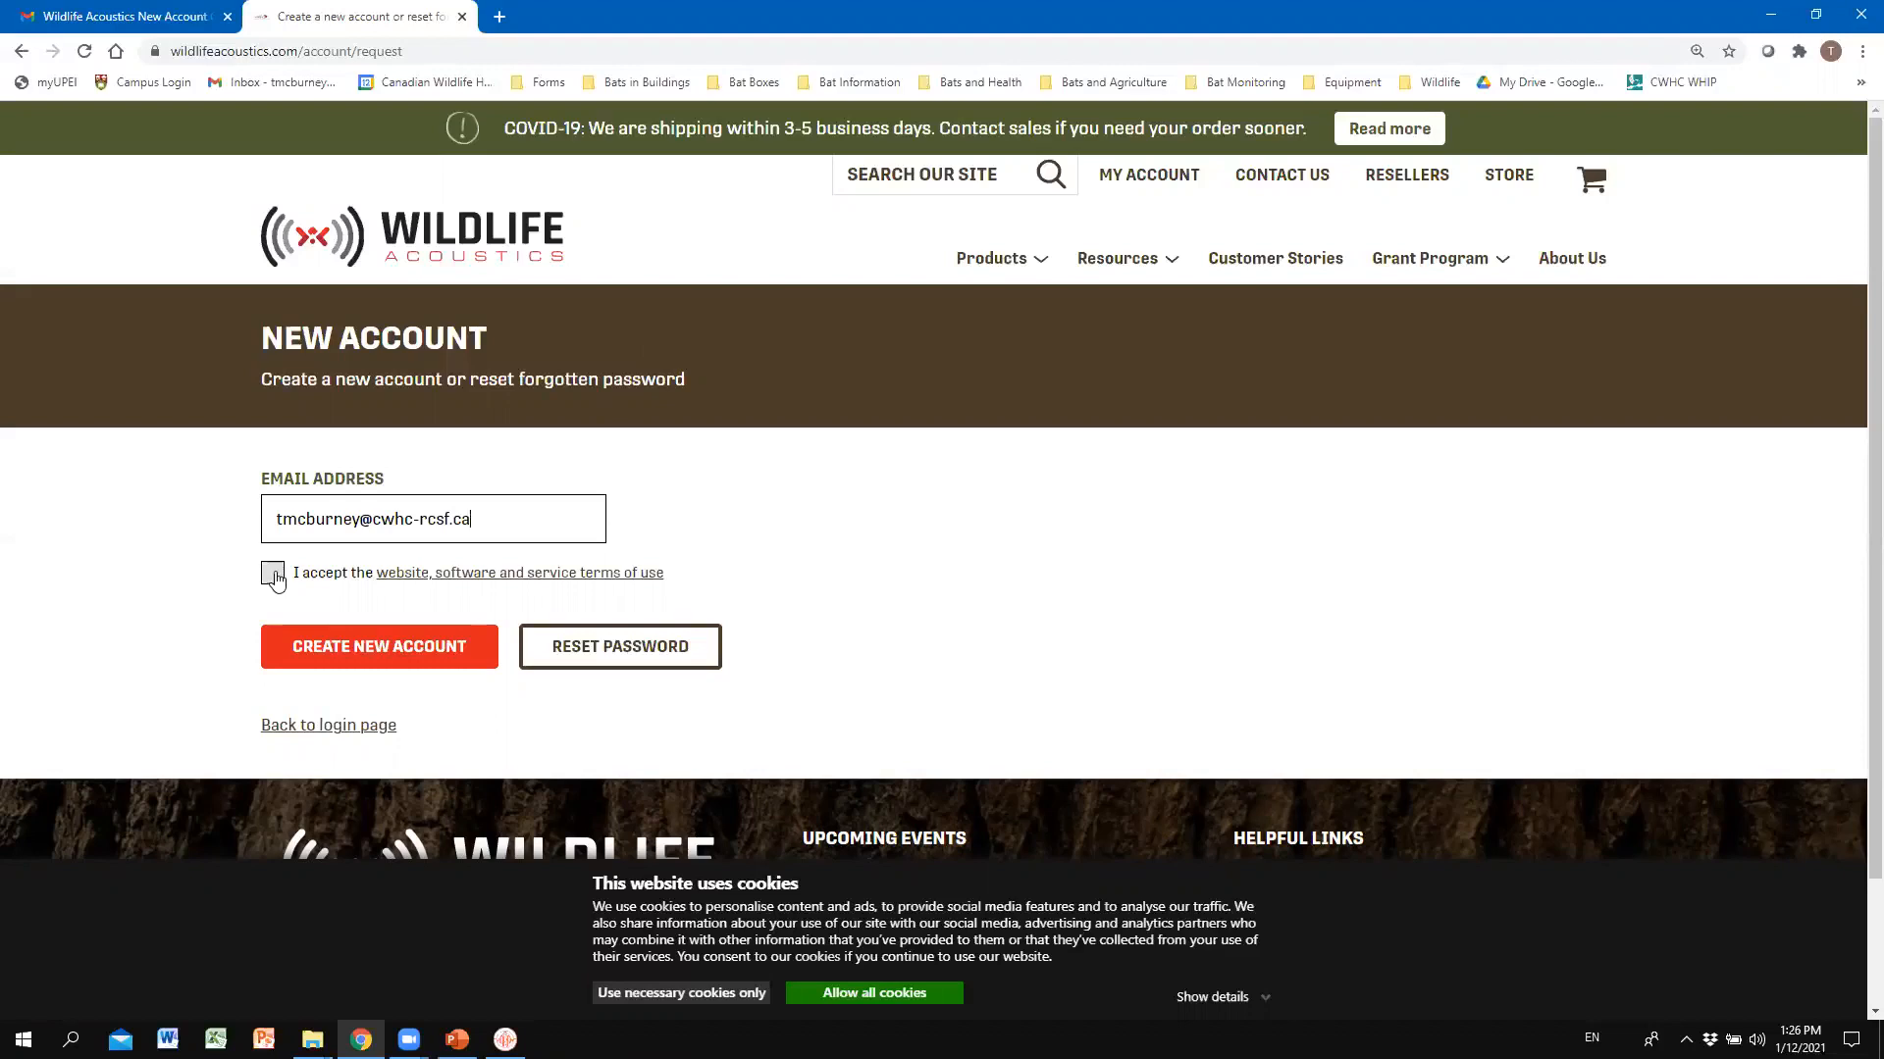
Accept the terms of use, create the new account, and check the confirmation e-mail.
left_click(272, 574)
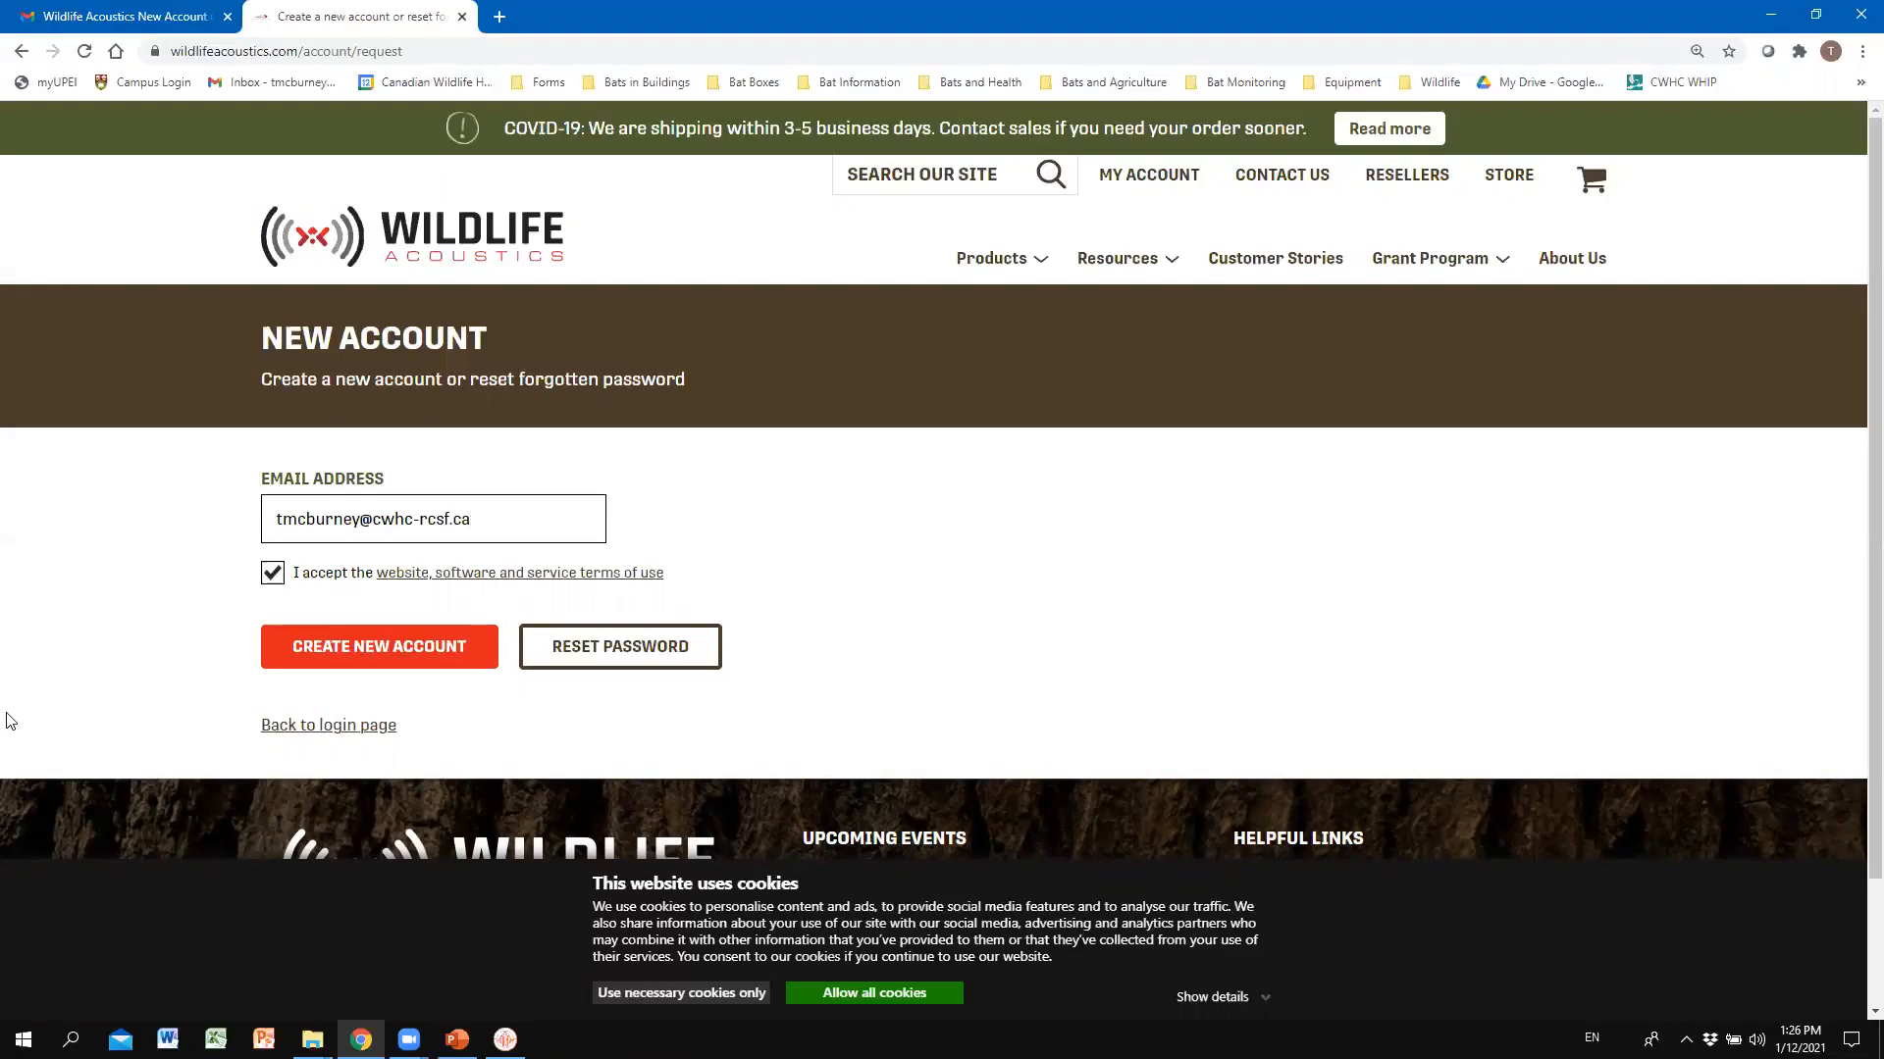
left_click(387, 654)
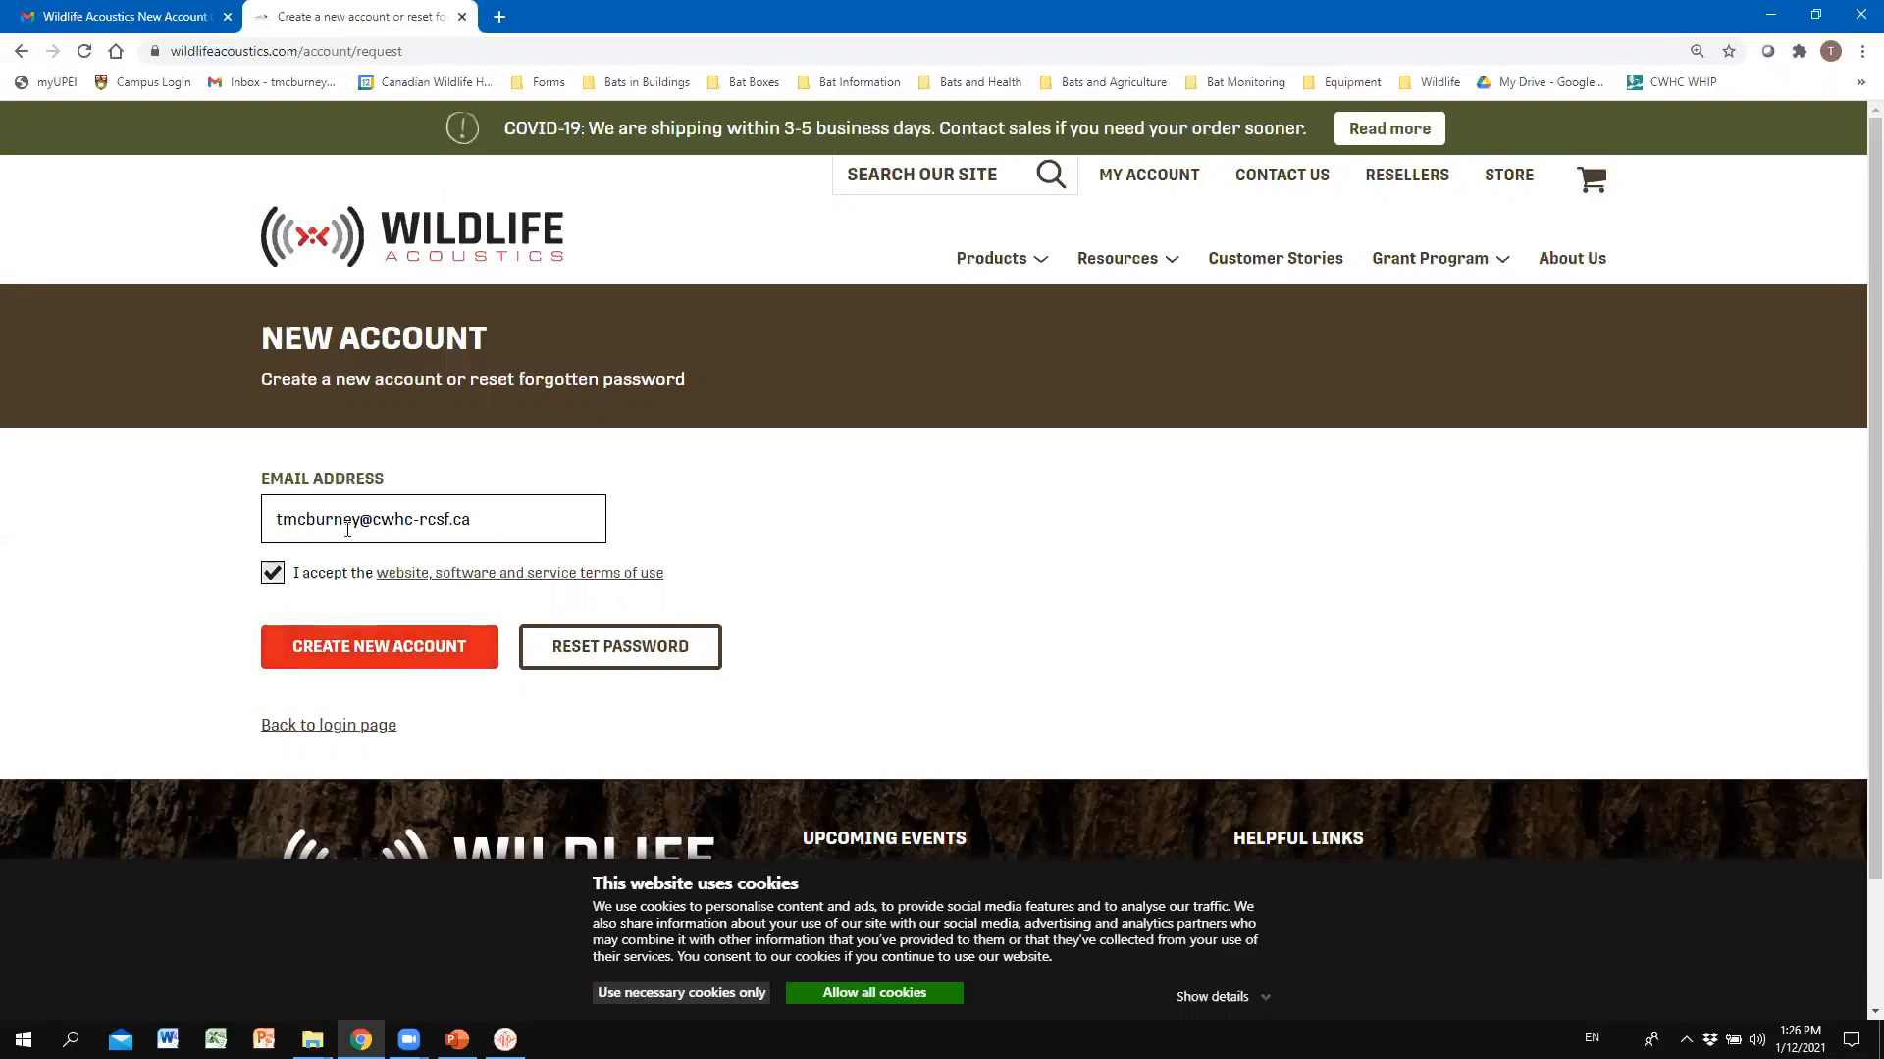
left_click(65, 7)
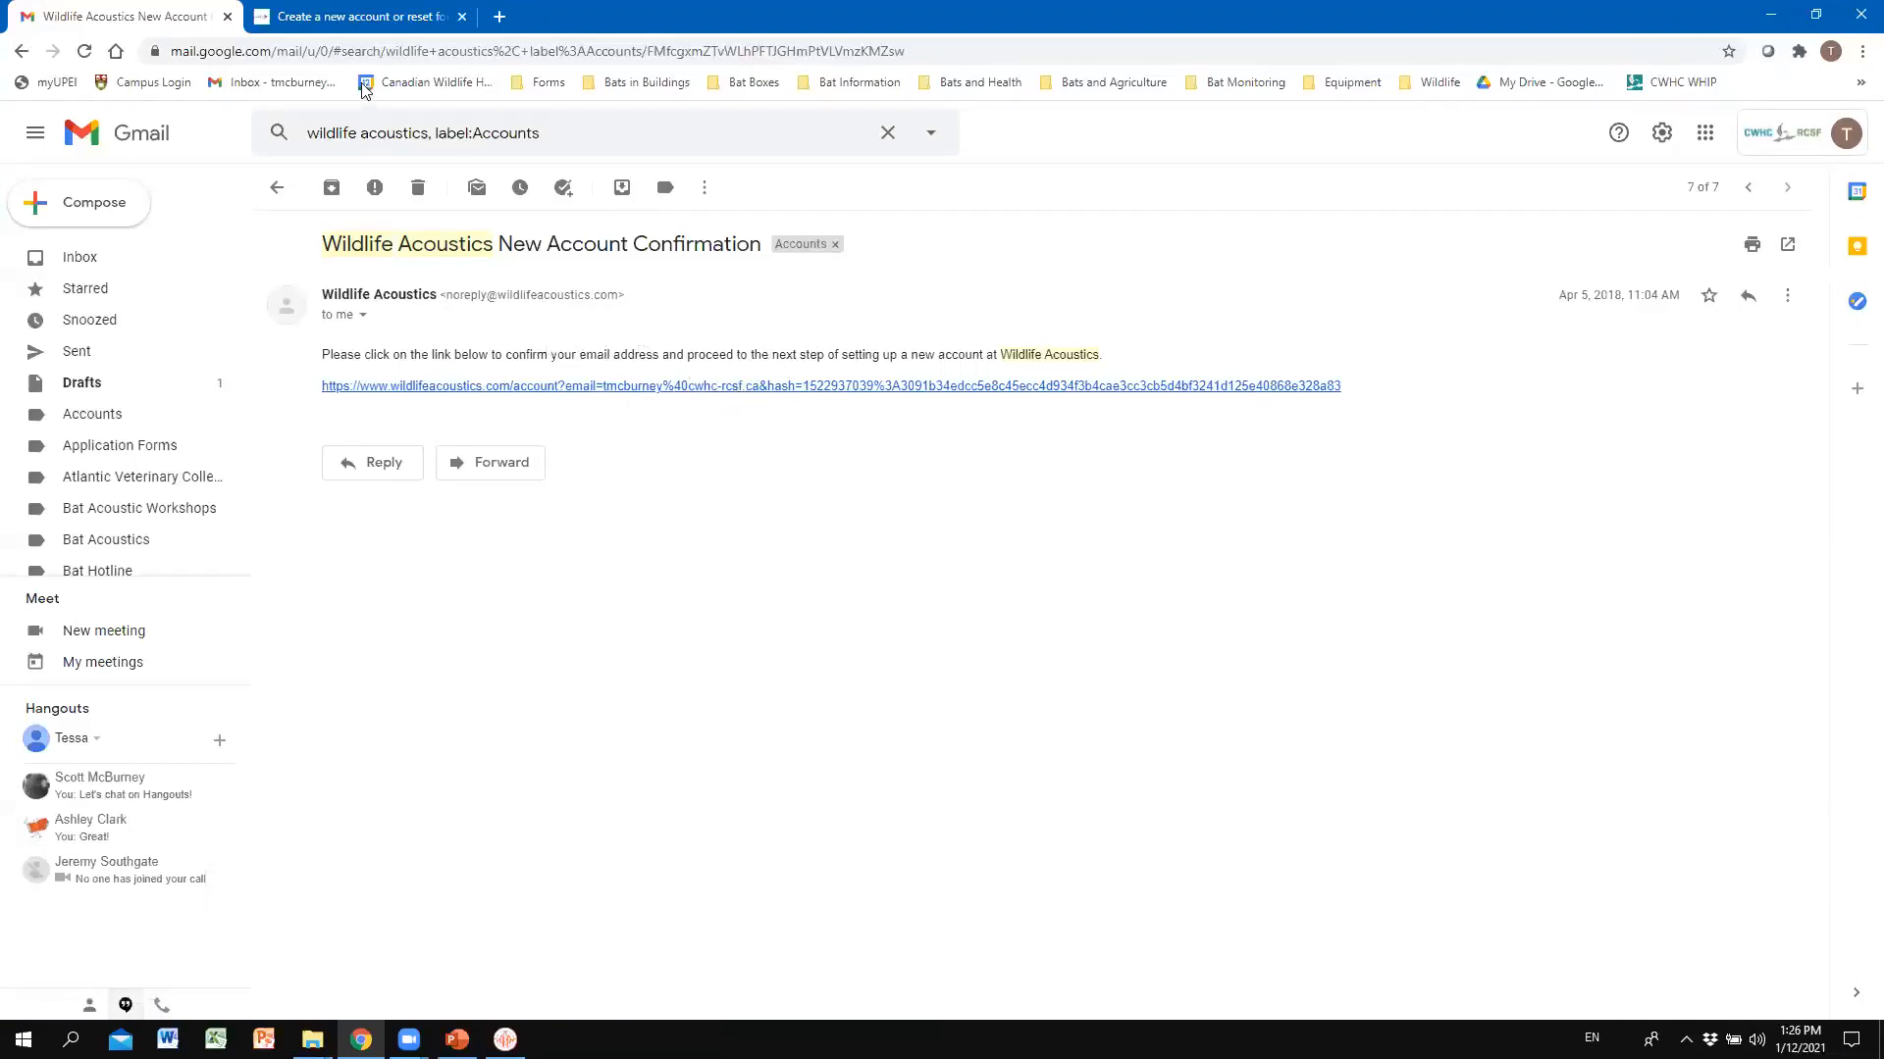
left_click(340, 12)
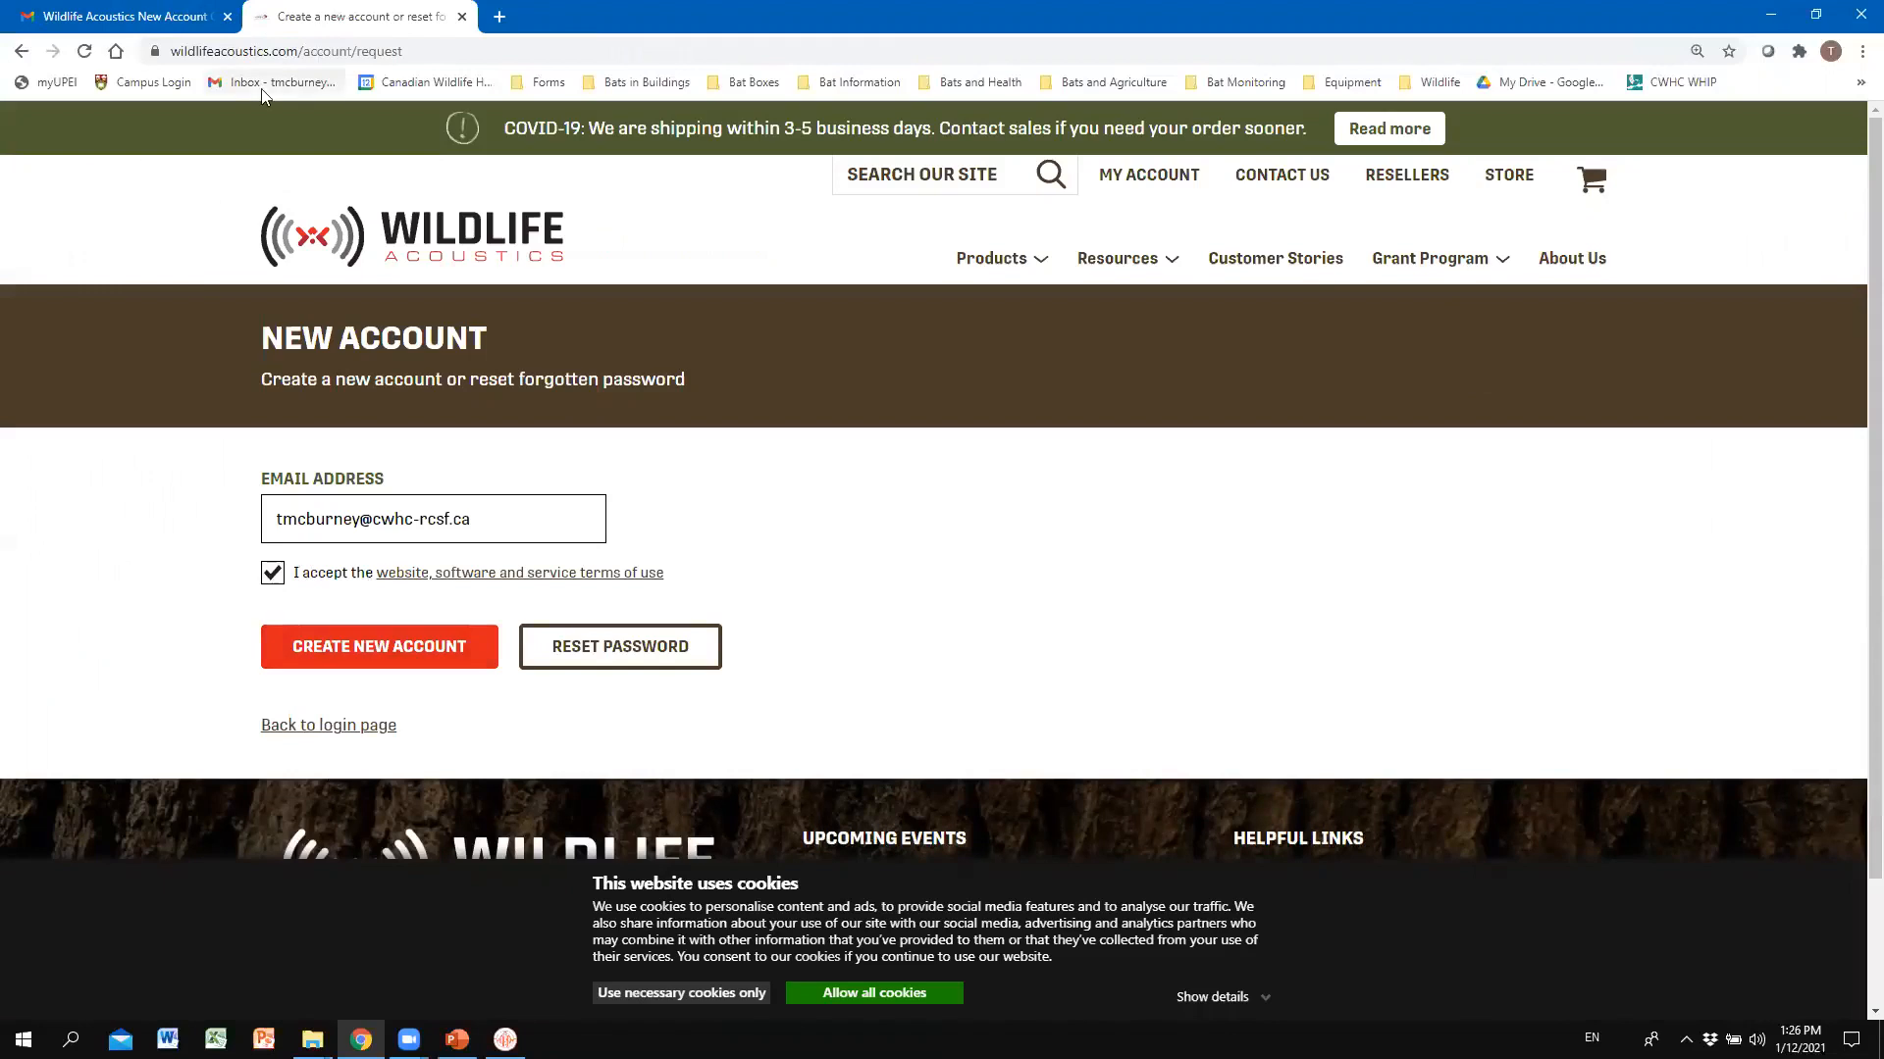
Log in from the My Account page using the autofilled saved credentials.
left_click(1160, 174)
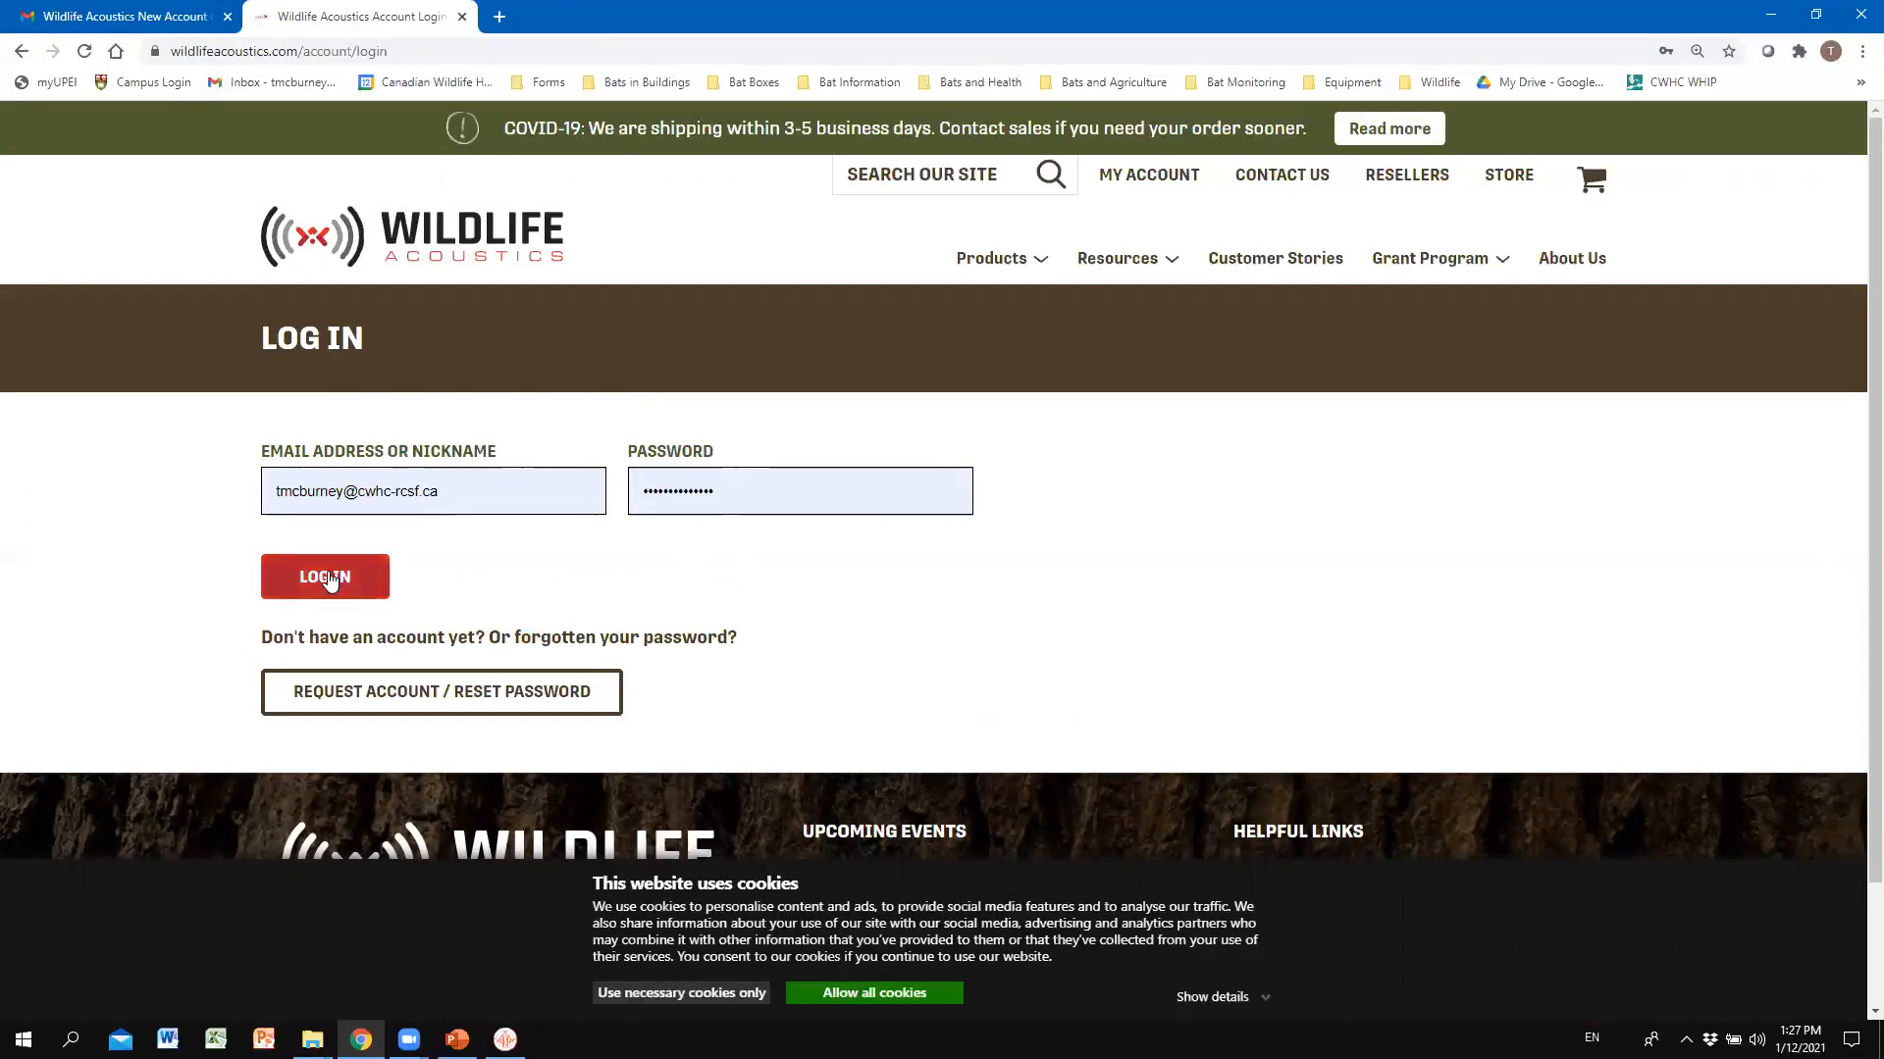
left_click(328, 574)
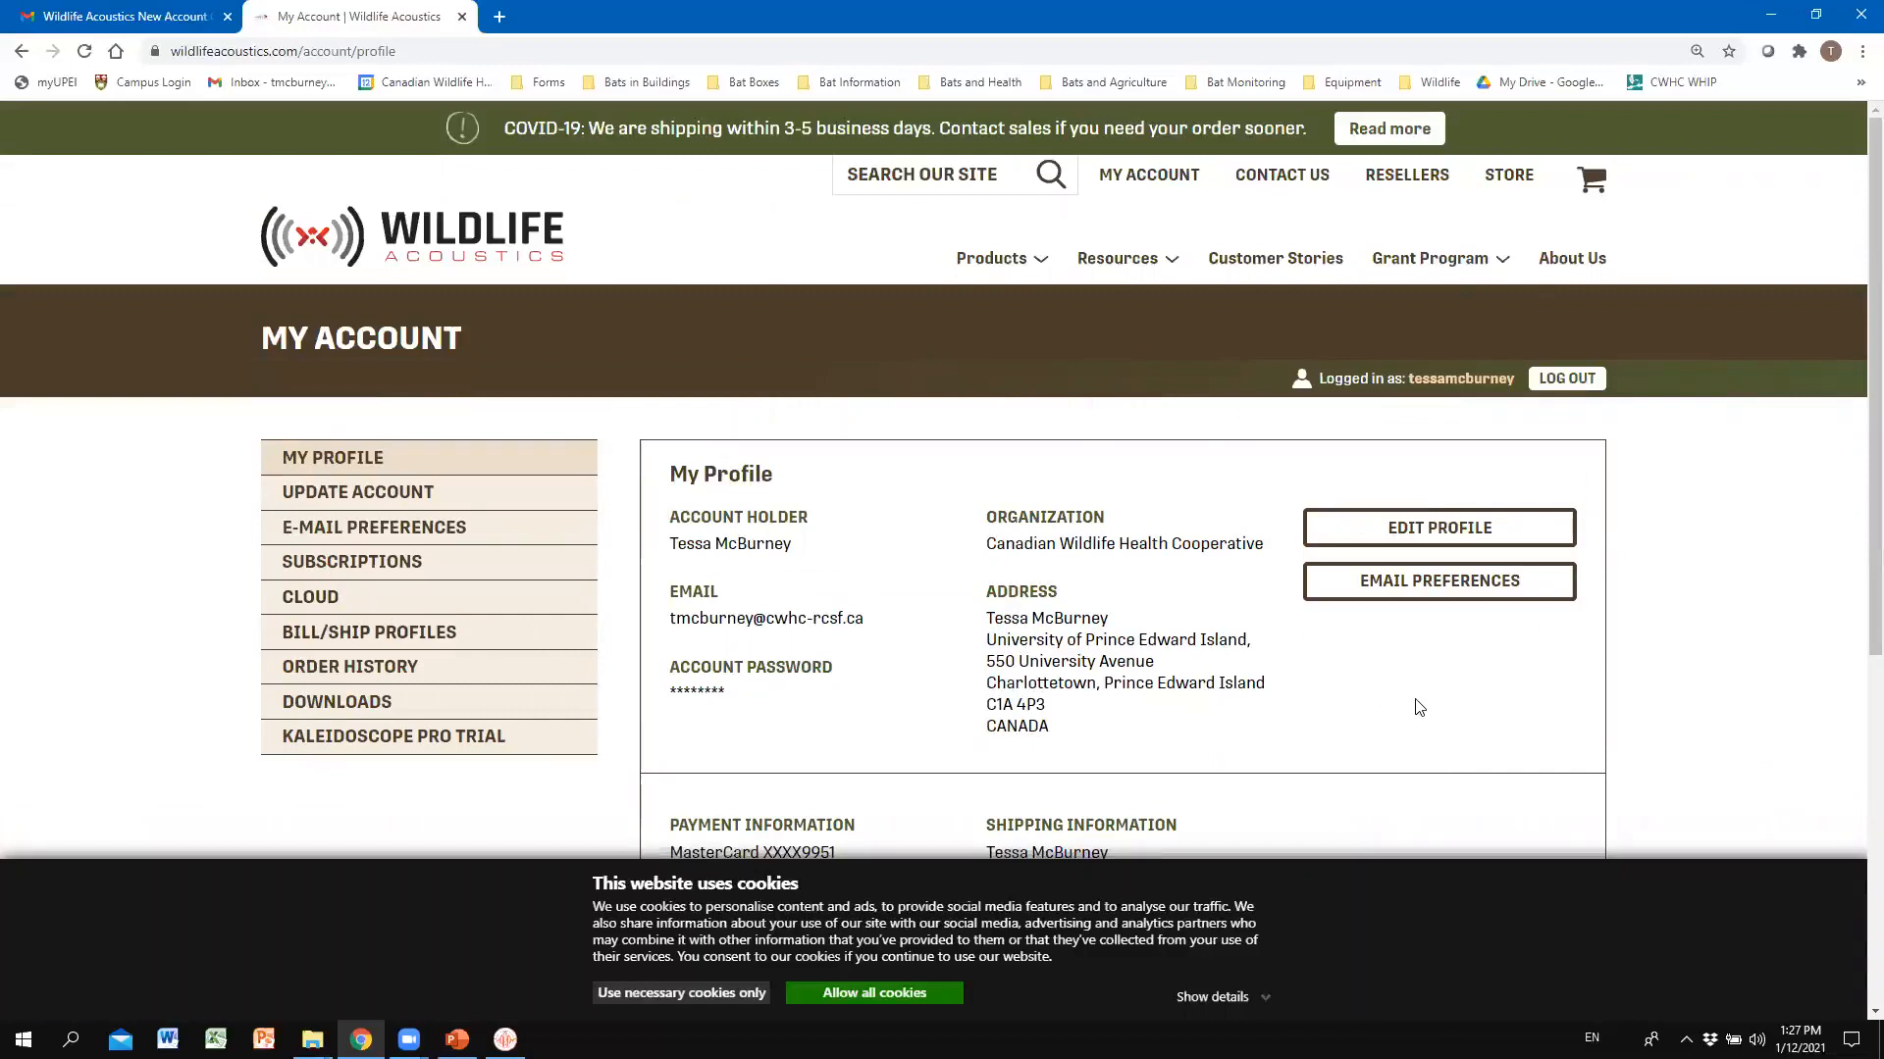
mouse_move(1123, 265)
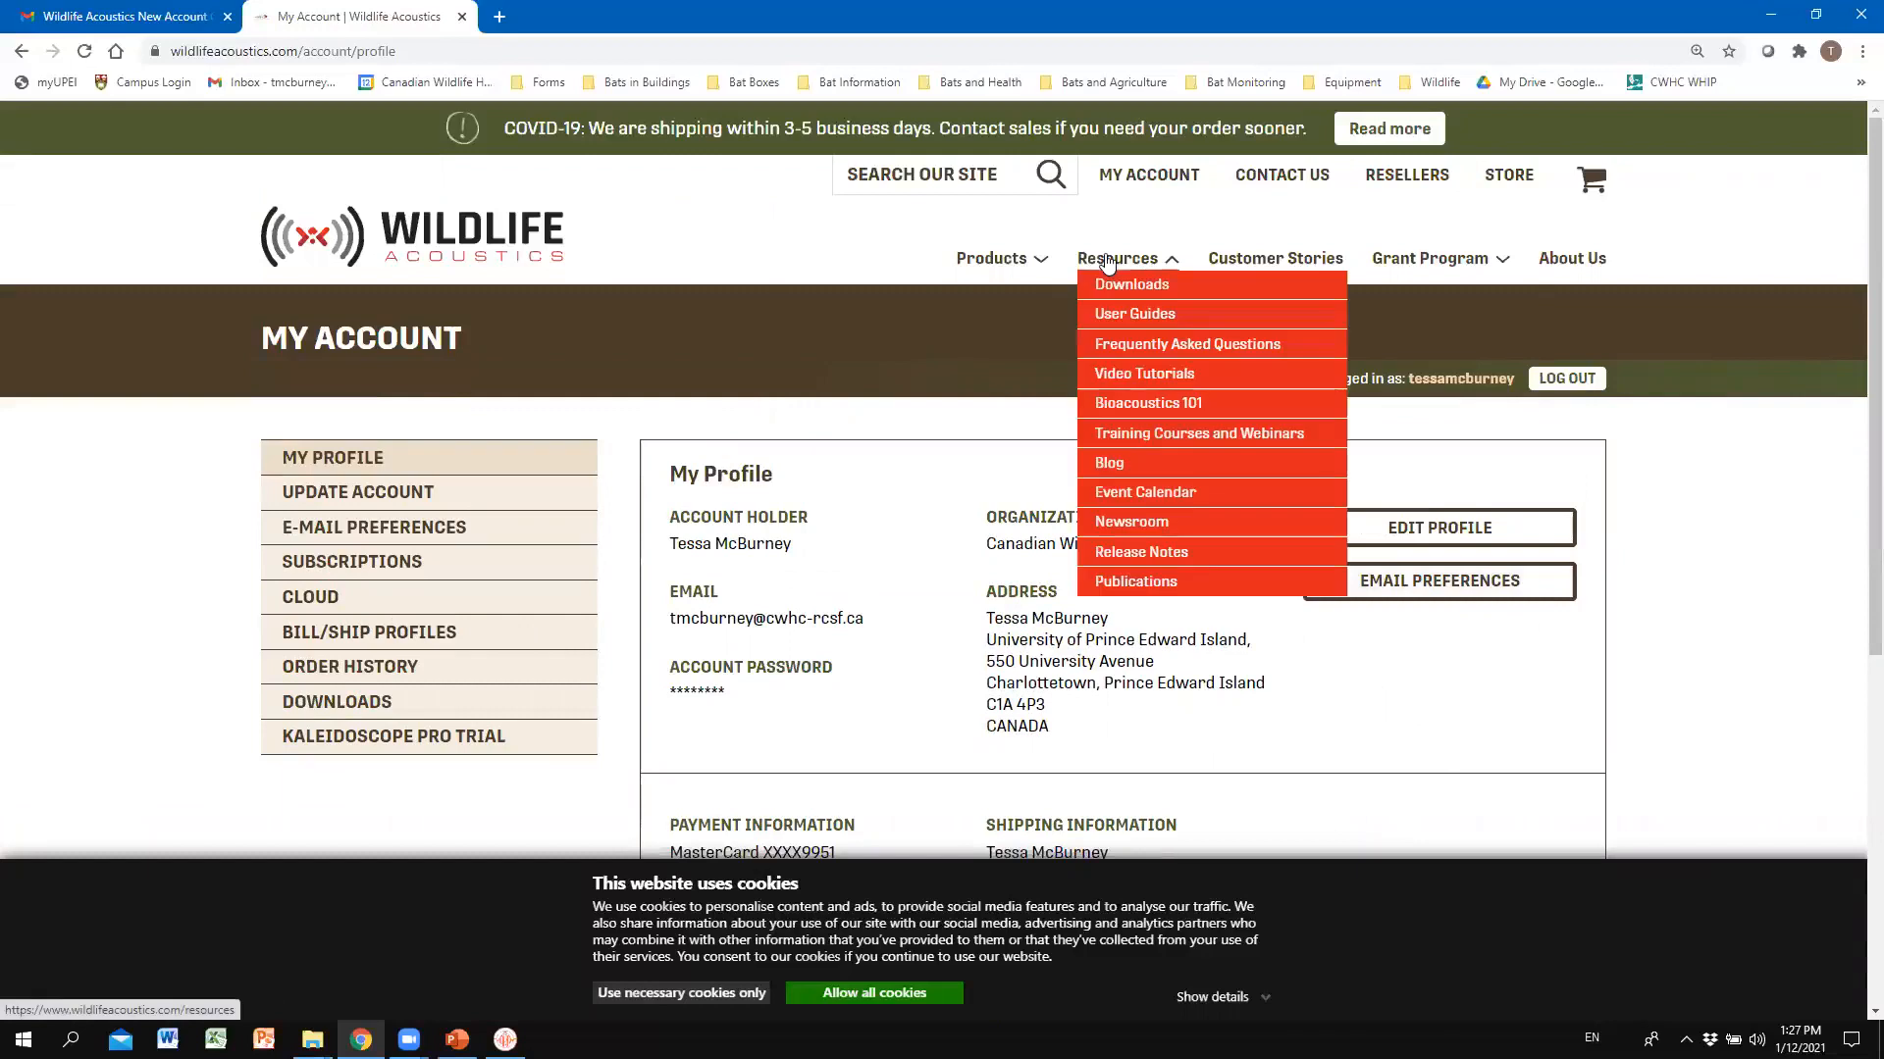
Go to Resources > Downloads and open the Kaleidoscope downloads page.
left_click(1175, 293)
key("alt+Tab")
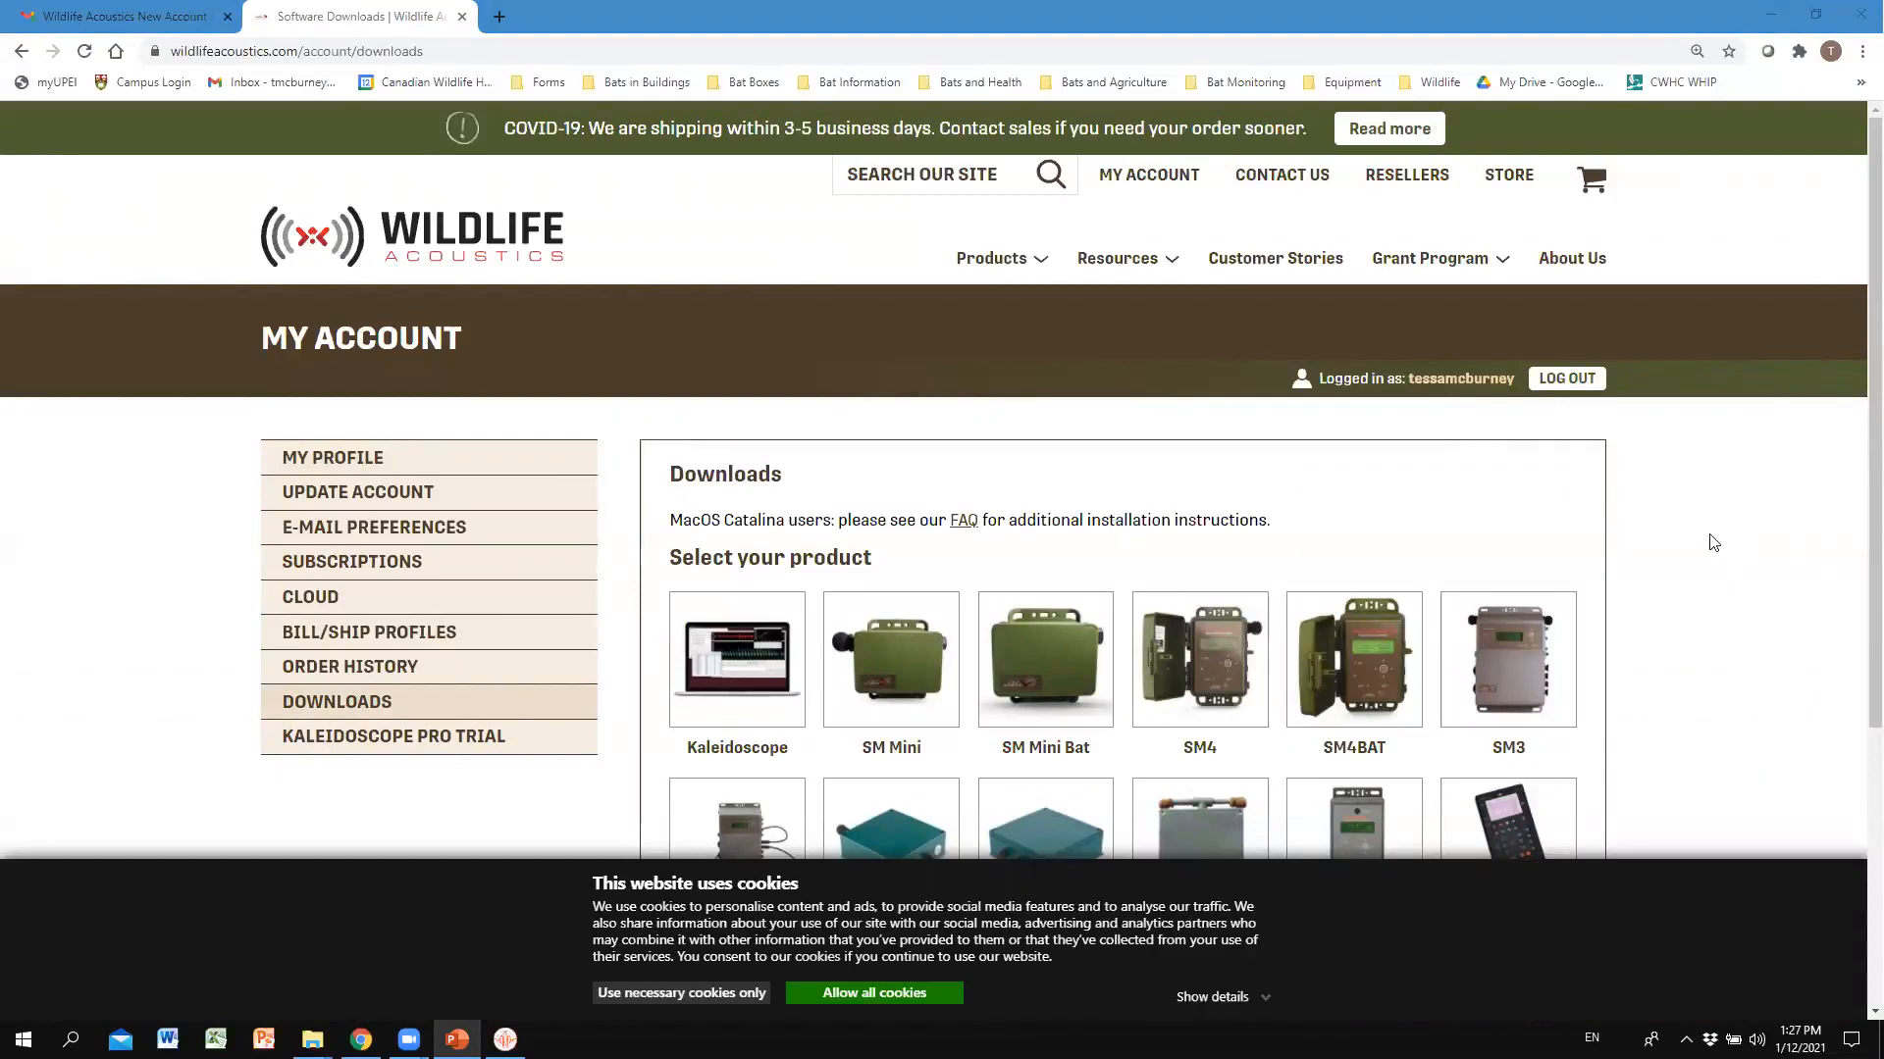
left_click(1875, 392)
left_click_drag(1875, 392, 1875, 550)
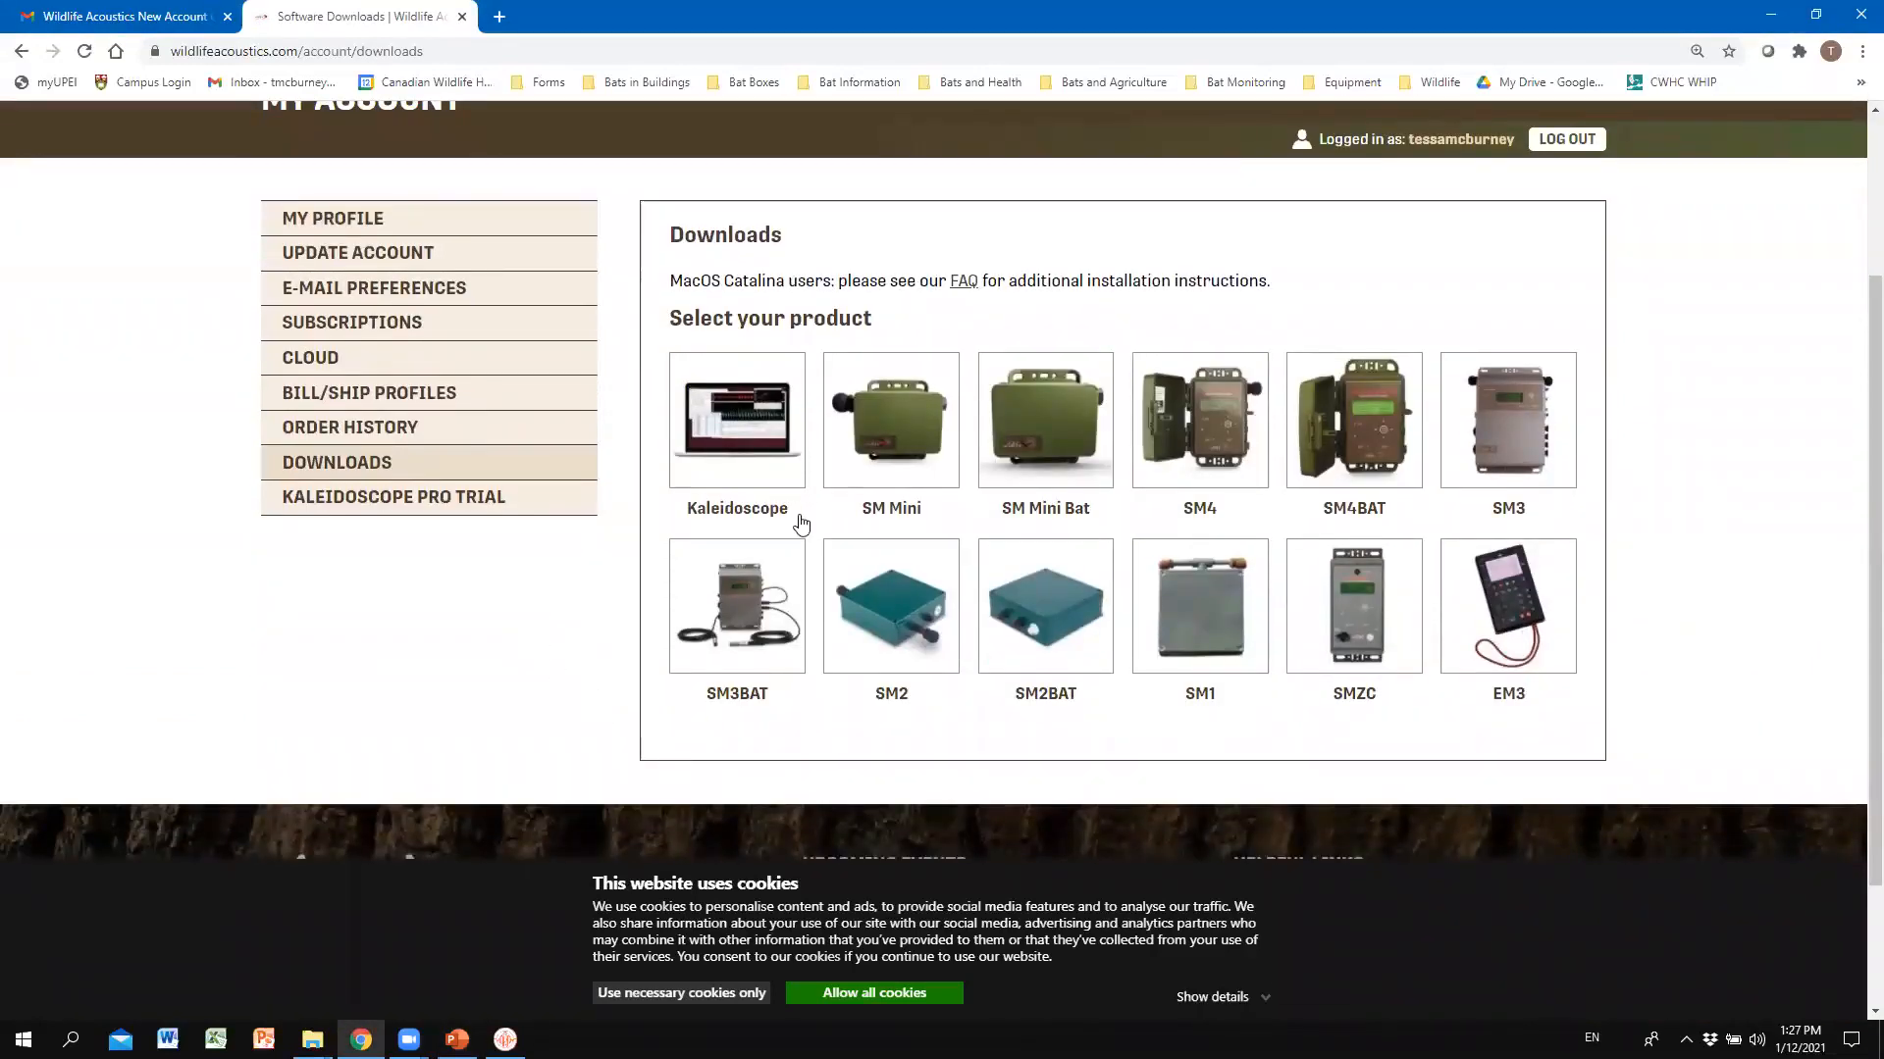
left_click(761, 449)
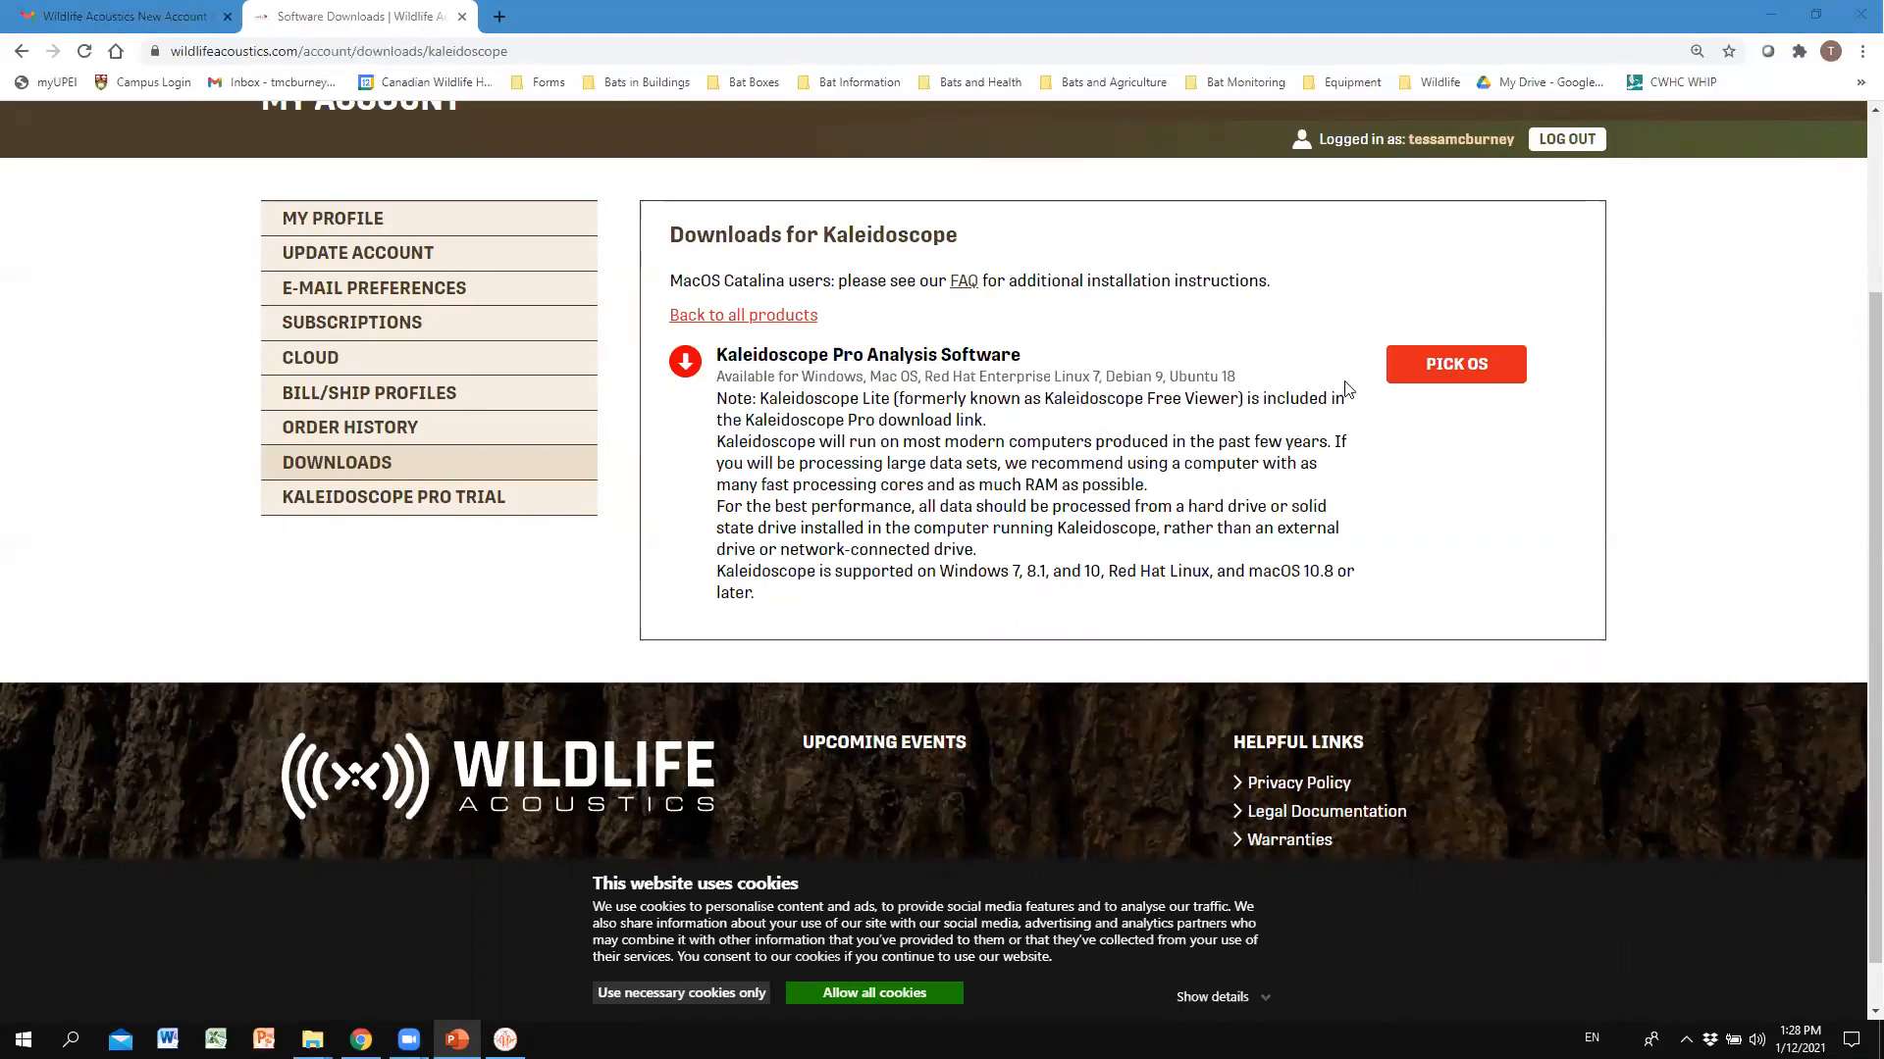
Use Pick OS to list the Kaleidoscope Pro 5.4.0 operating system versions.
left_click(1498, 366)
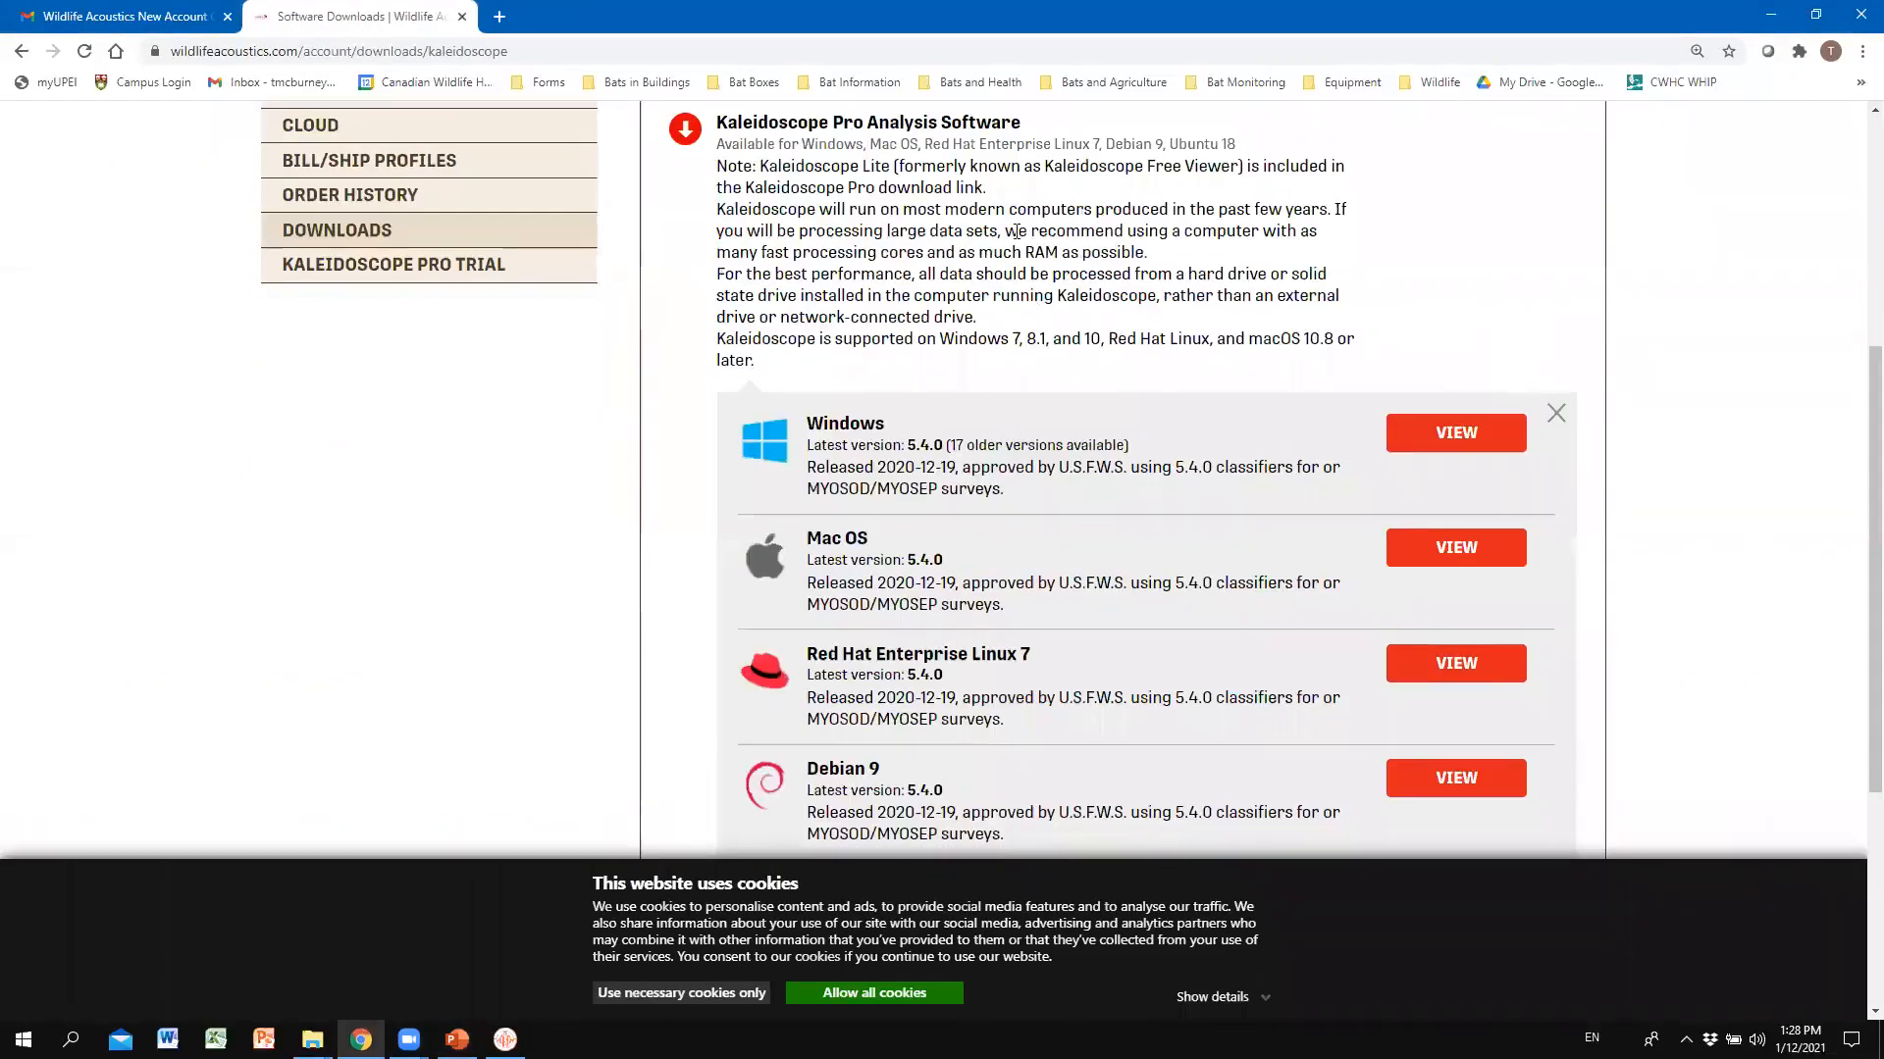
scroll(1584, 310, "down", 1)
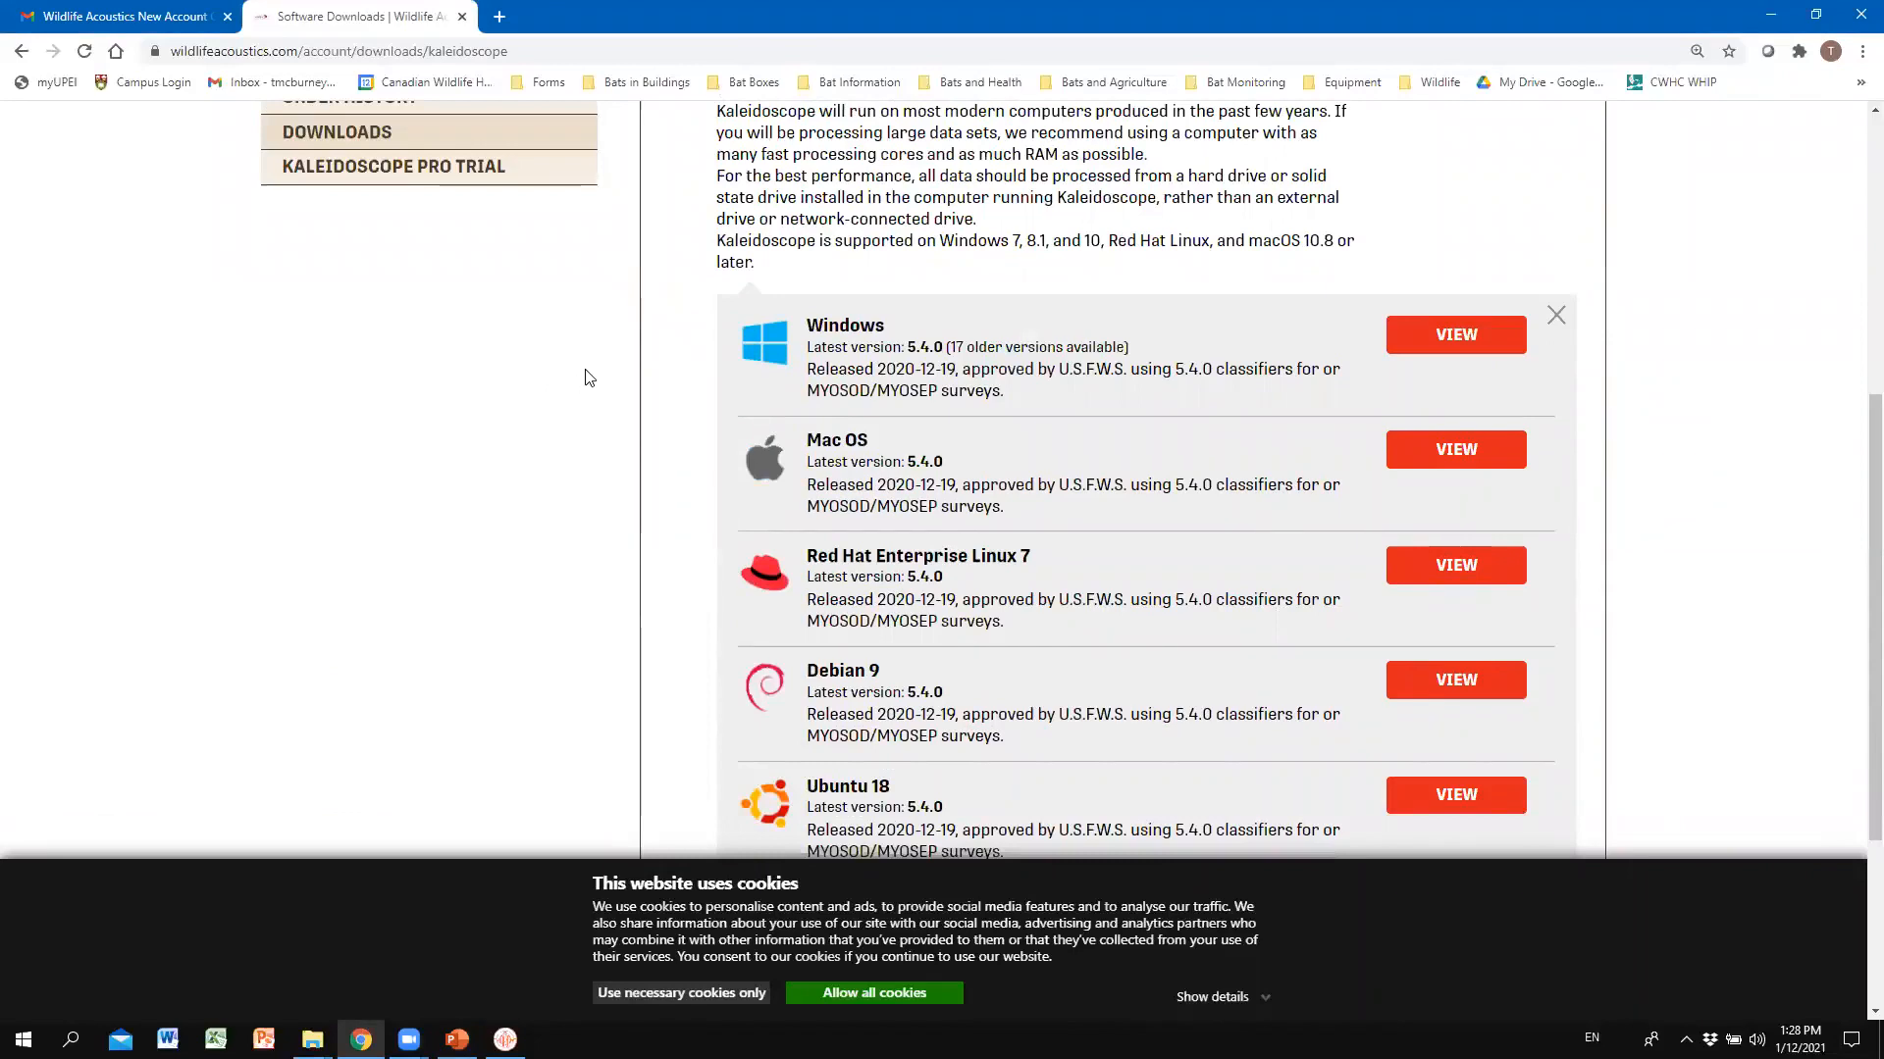
scroll(595, 368, "down", 1)
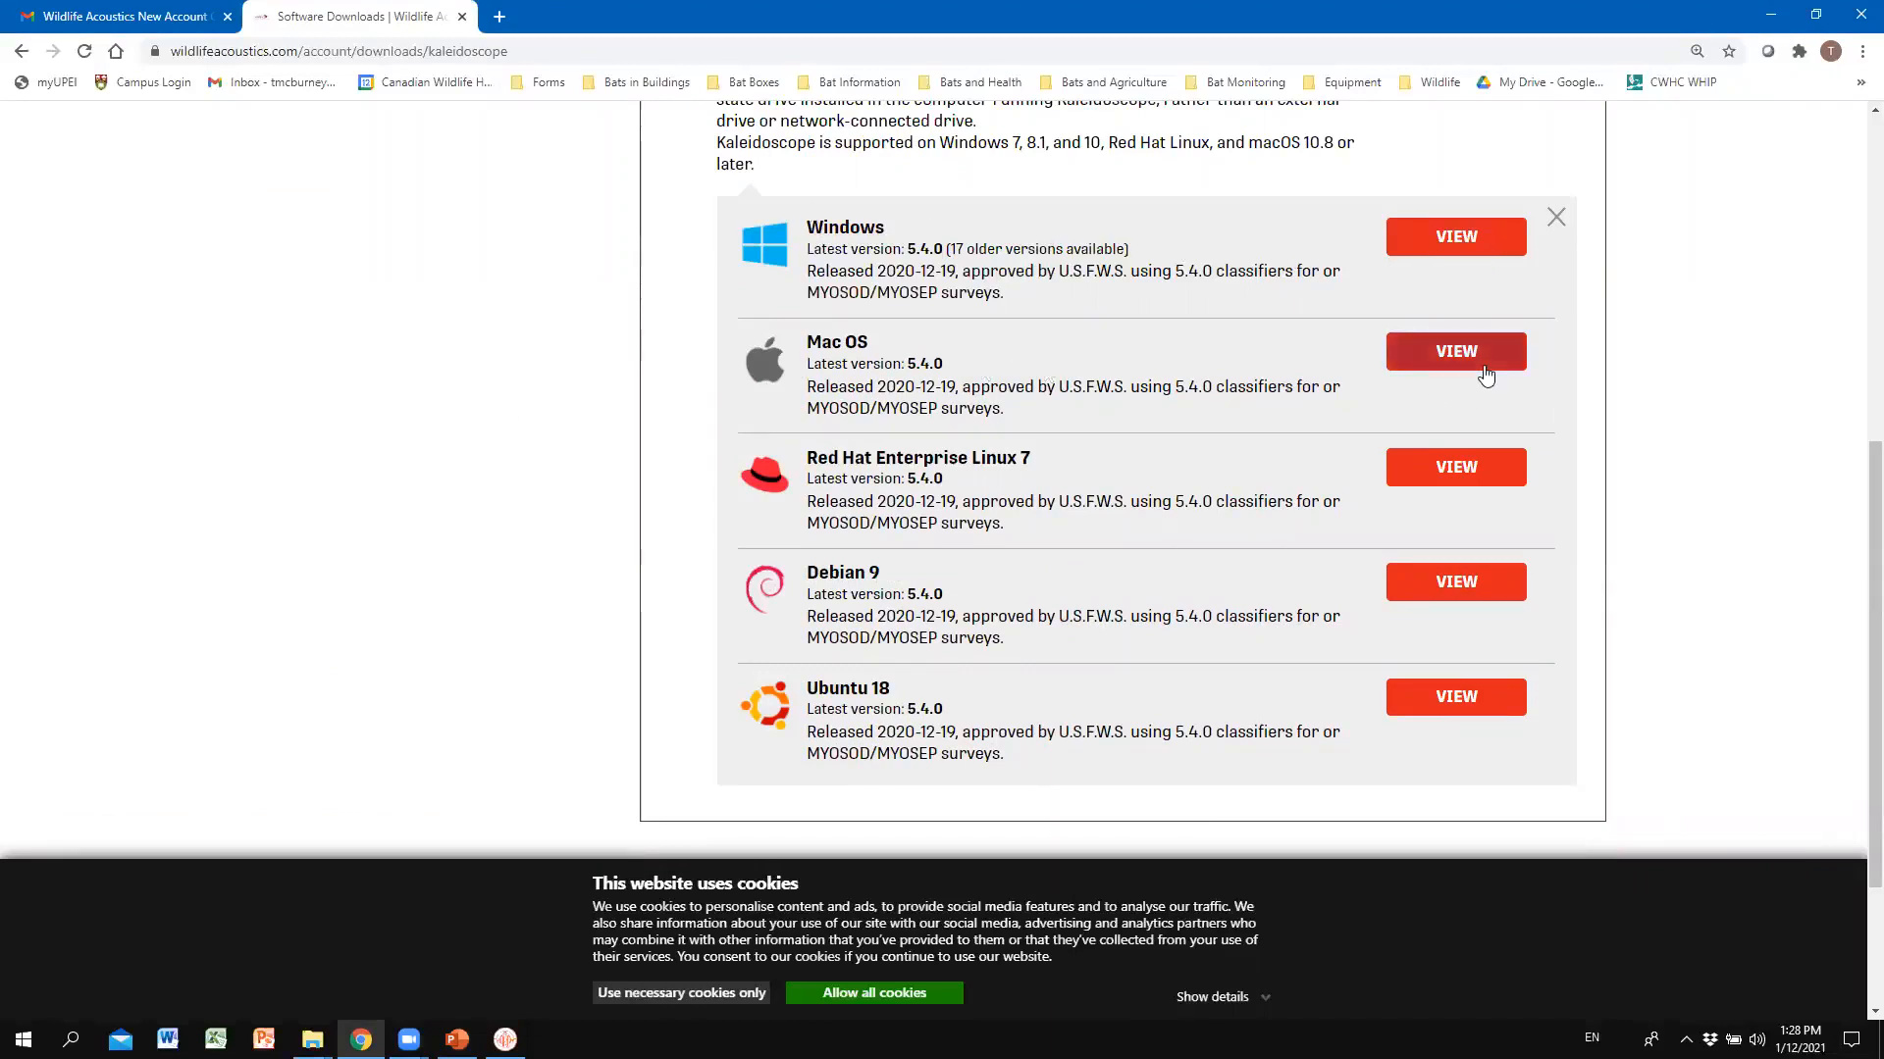
Open the Windows download details and keep version 5.4.0 selected.
left_click(1507, 253)
scroll(1501, 275, "down", 2)
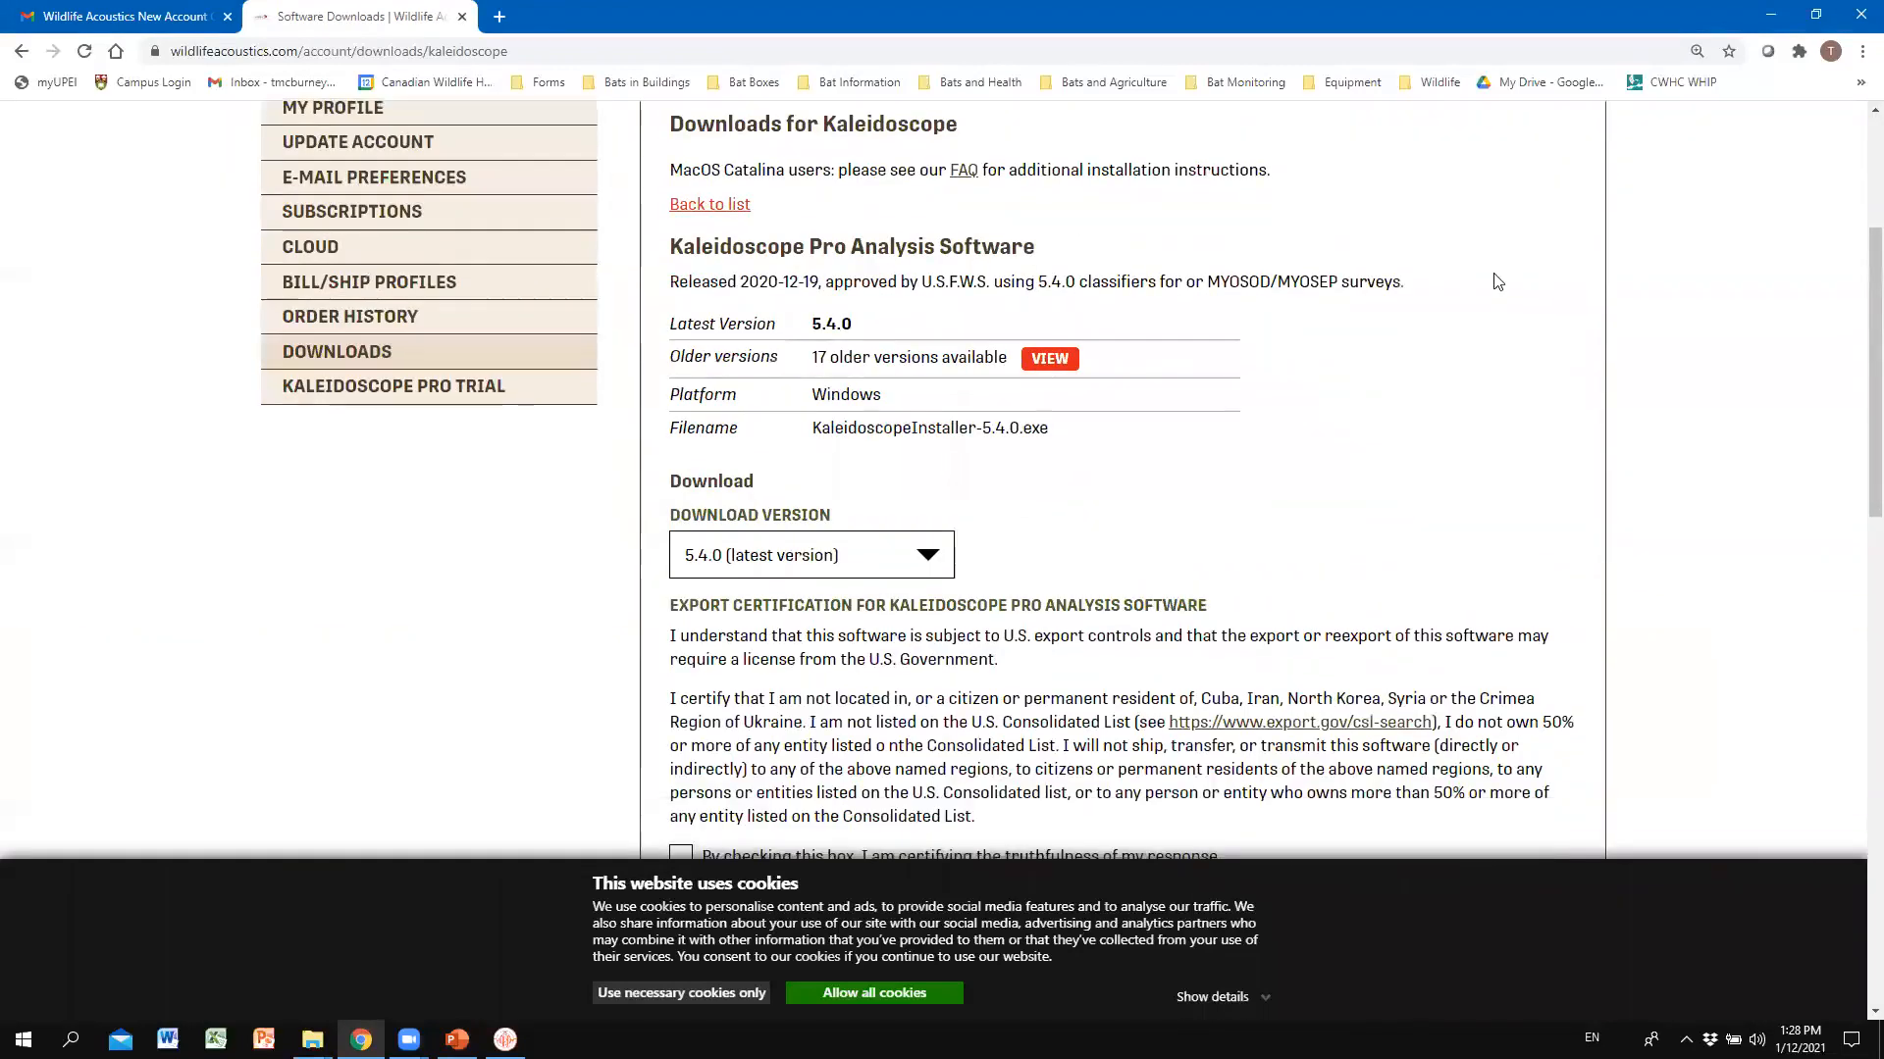
key("alt+Tab")
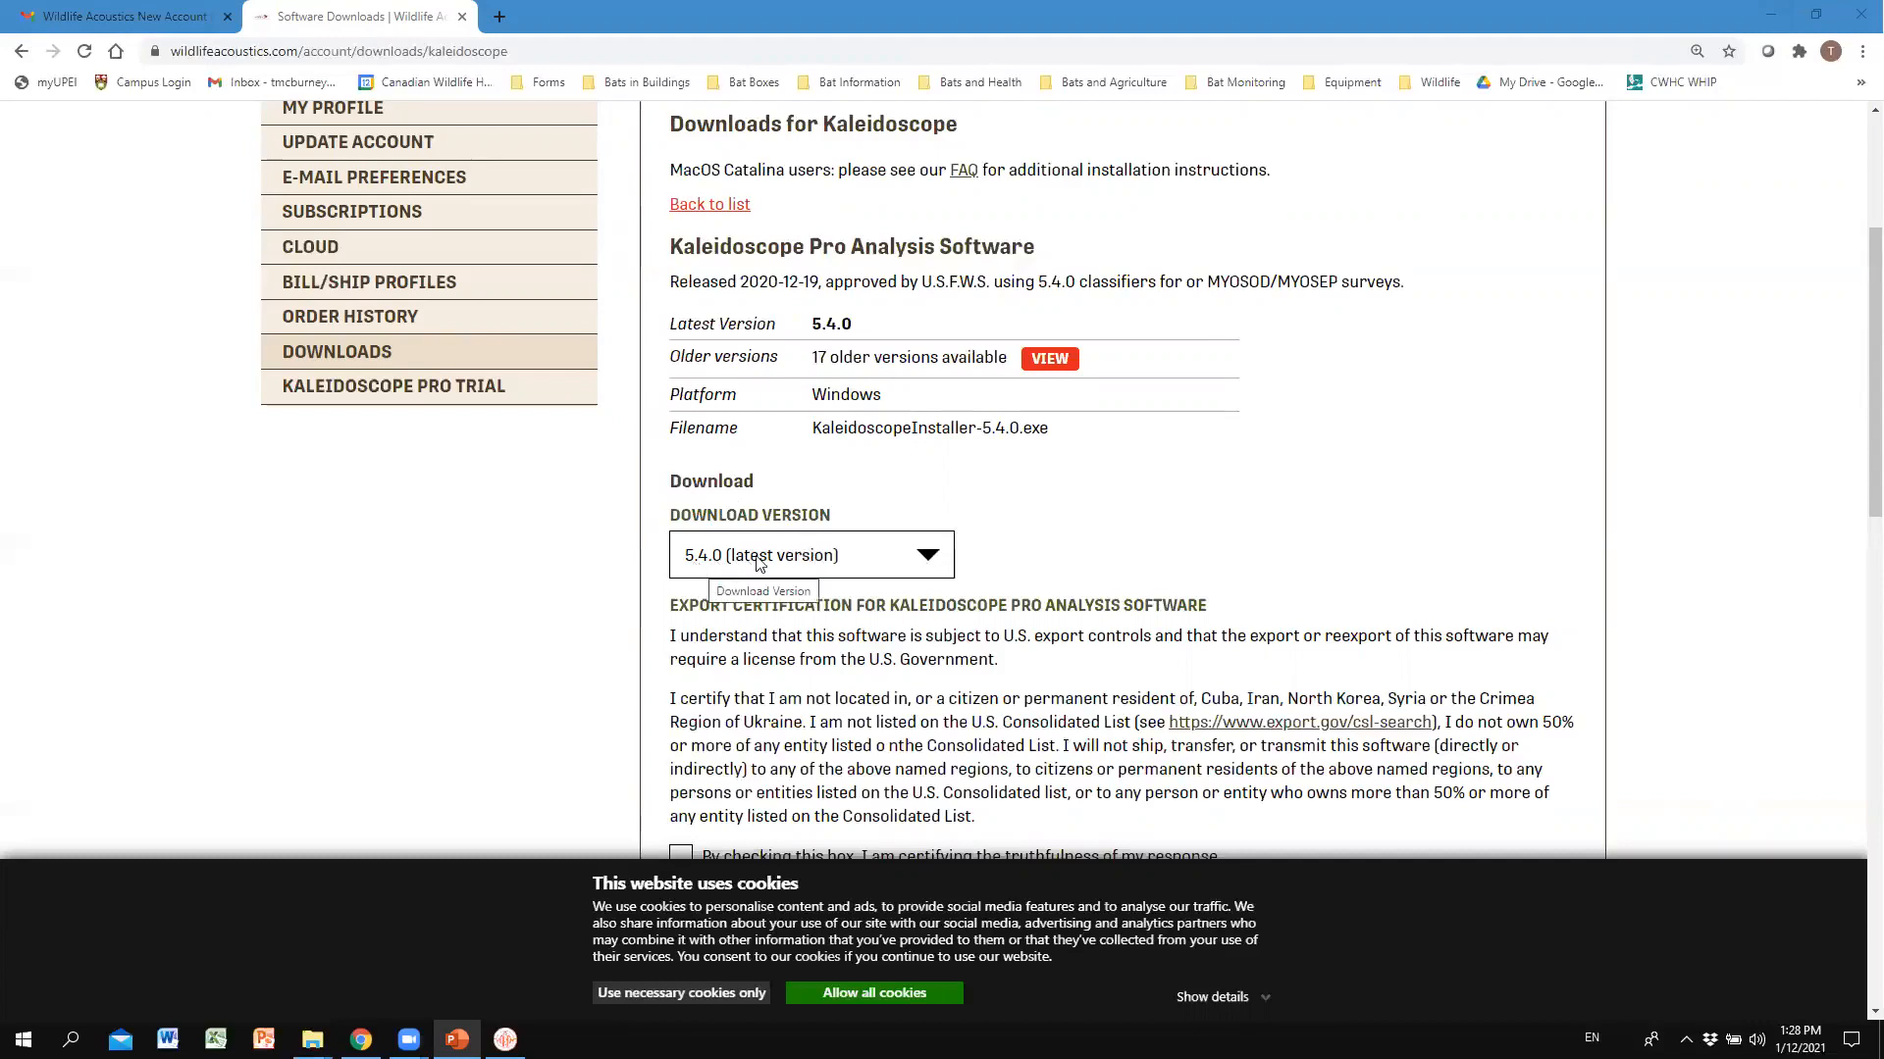
left_click(945, 557)
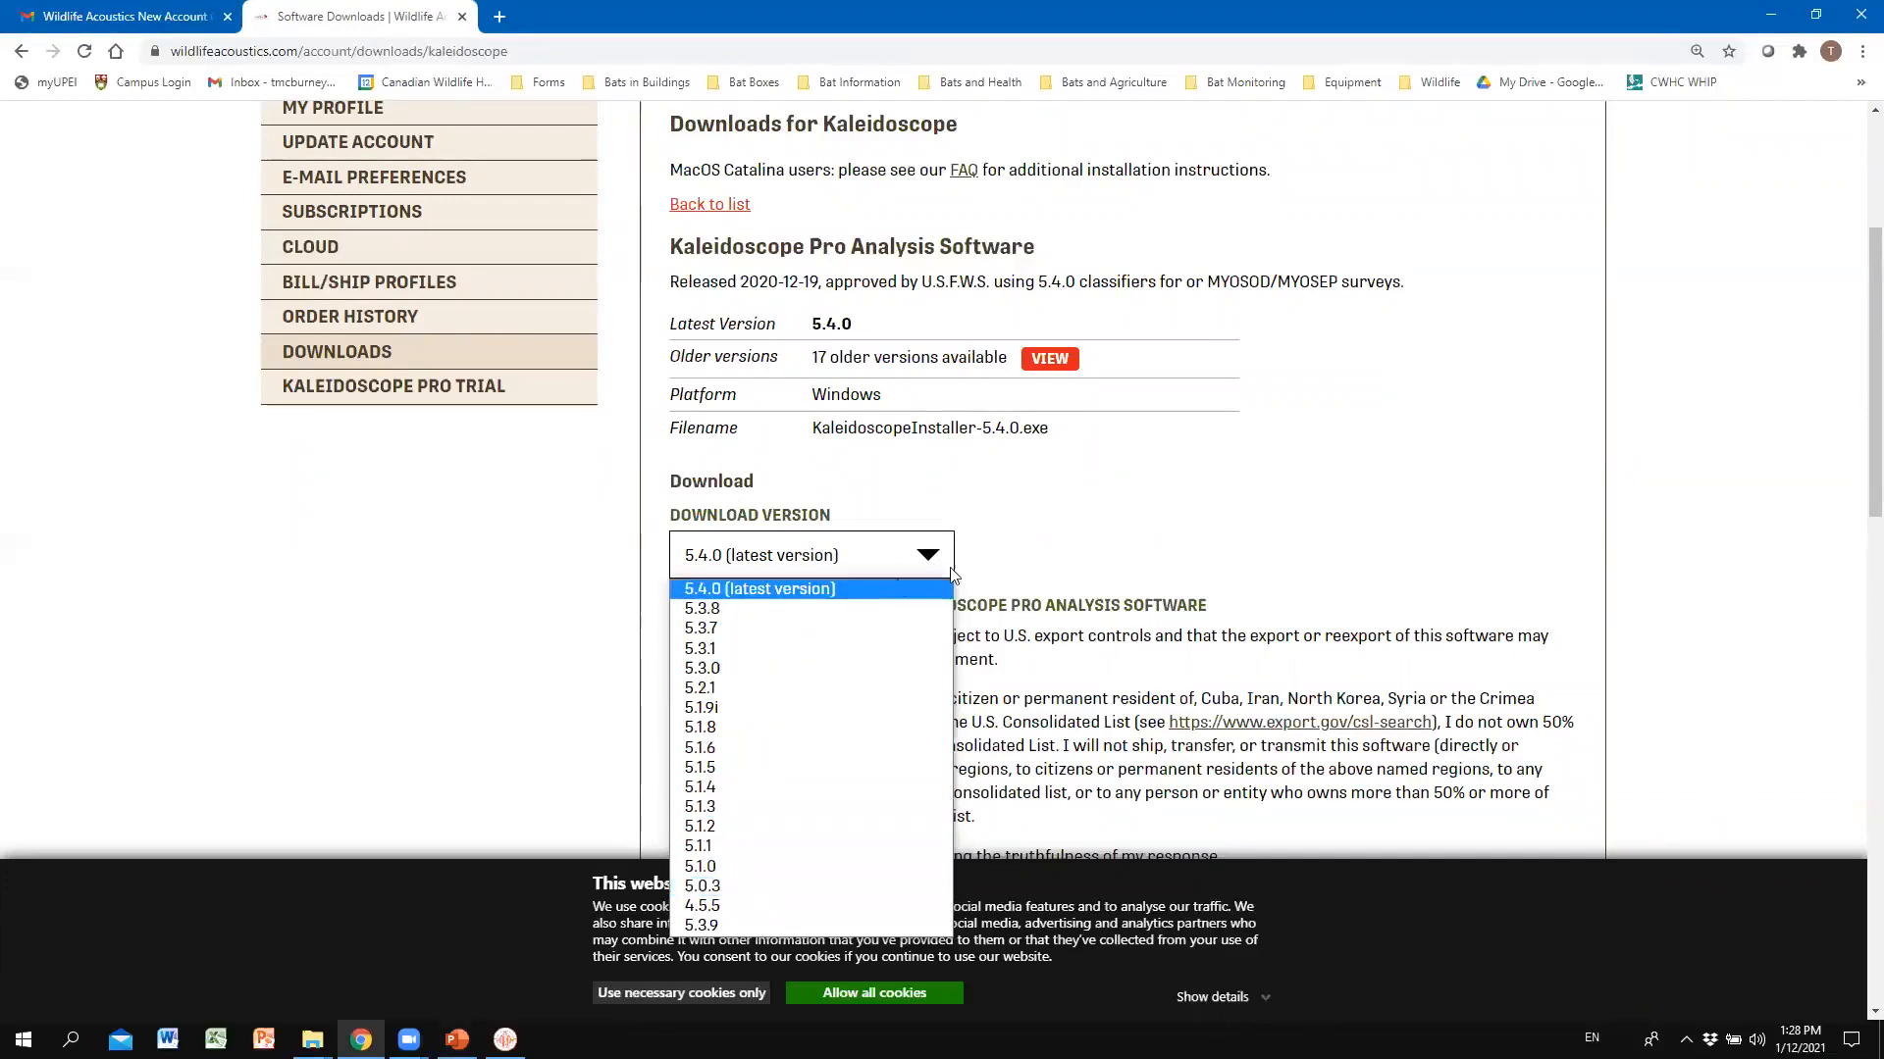
left_click(1002, 540)
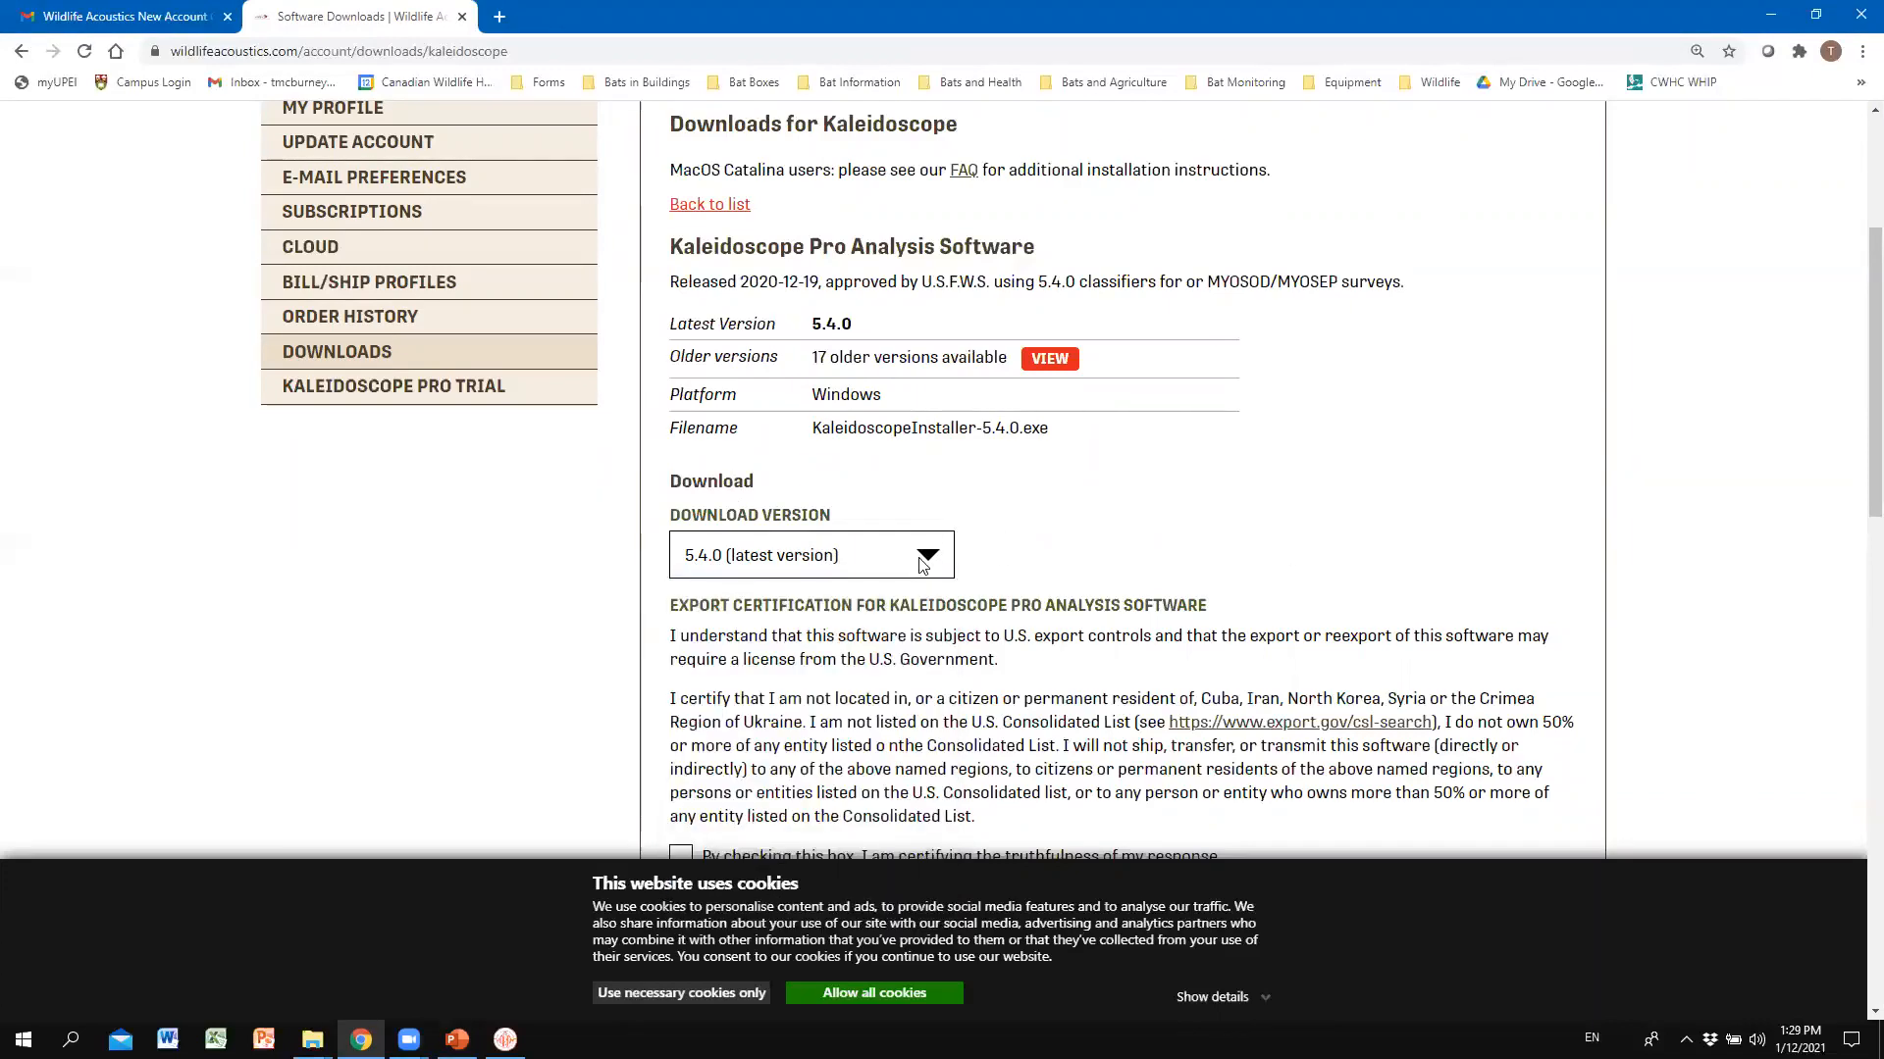
Tick the export certification checkbox to enable the download button.
scroll(942, 549, "down", 1)
scroll(739, 459, "down", 1)
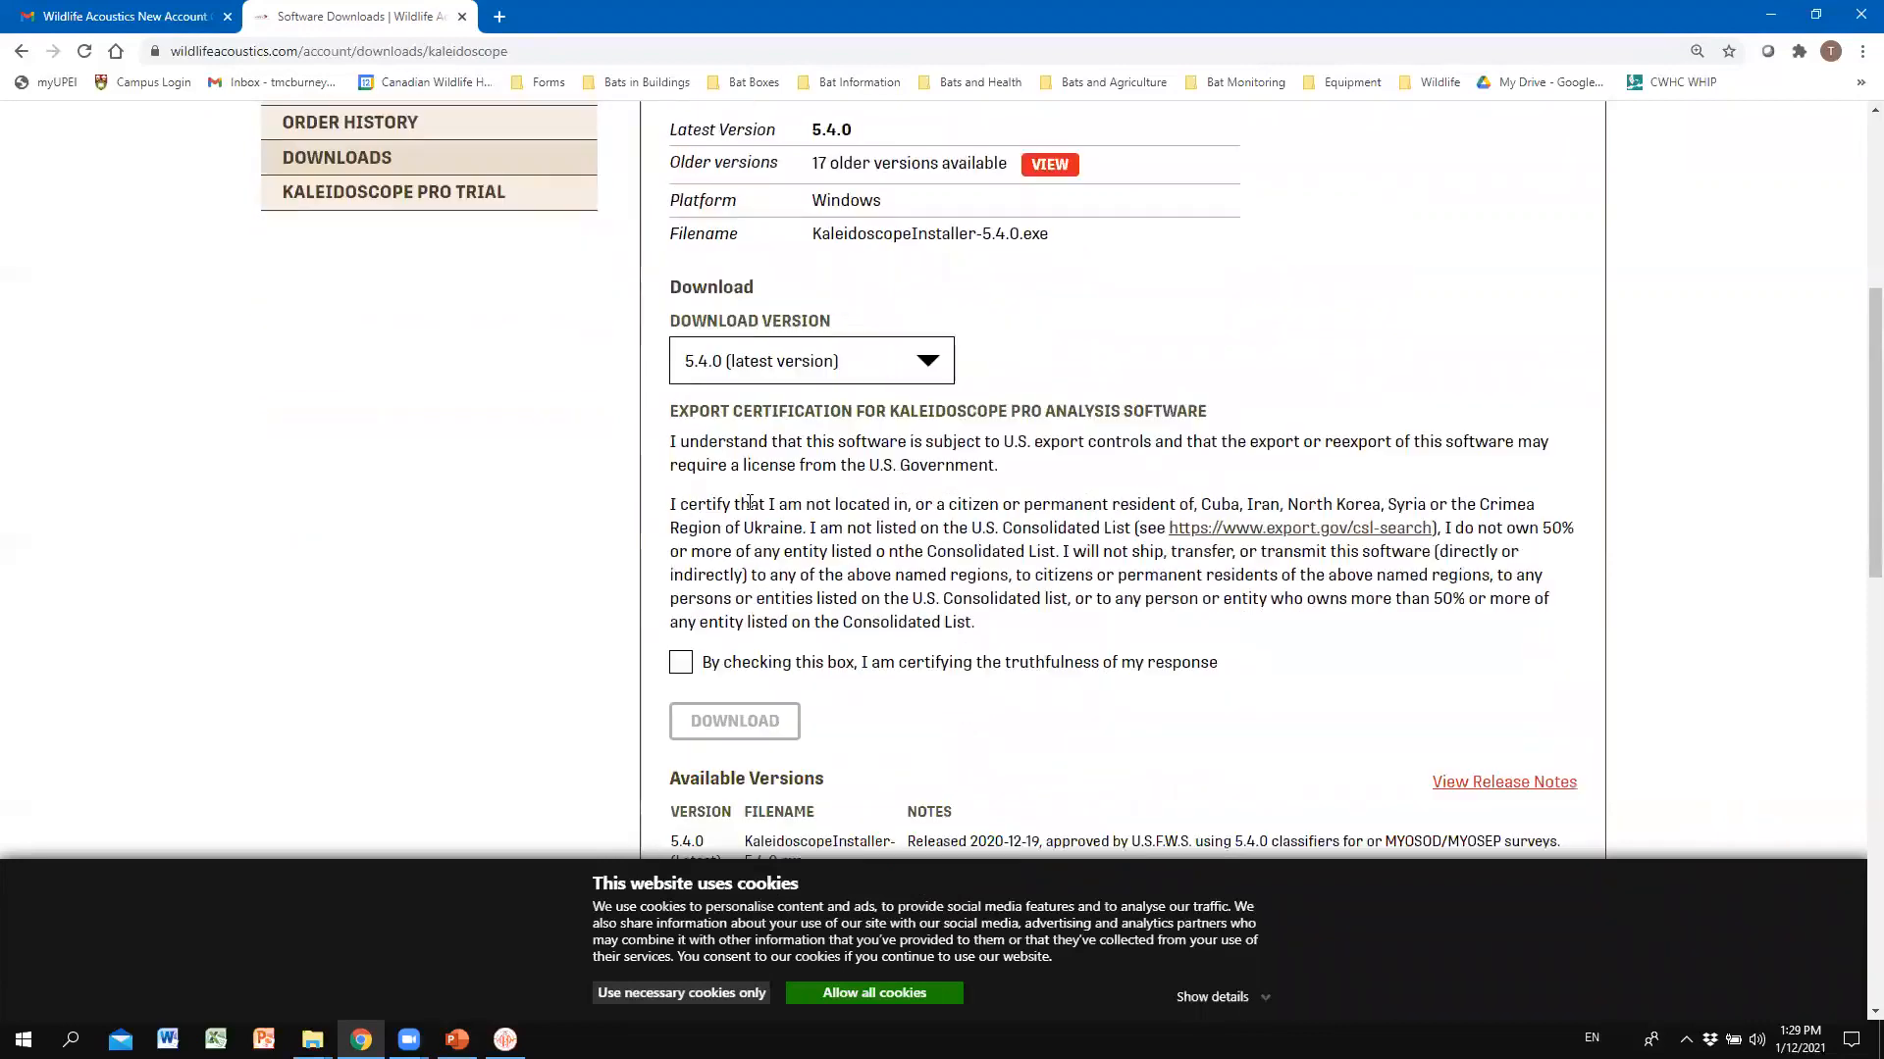
left_click(682, 665)
scroll(834, 588, "down", 2)
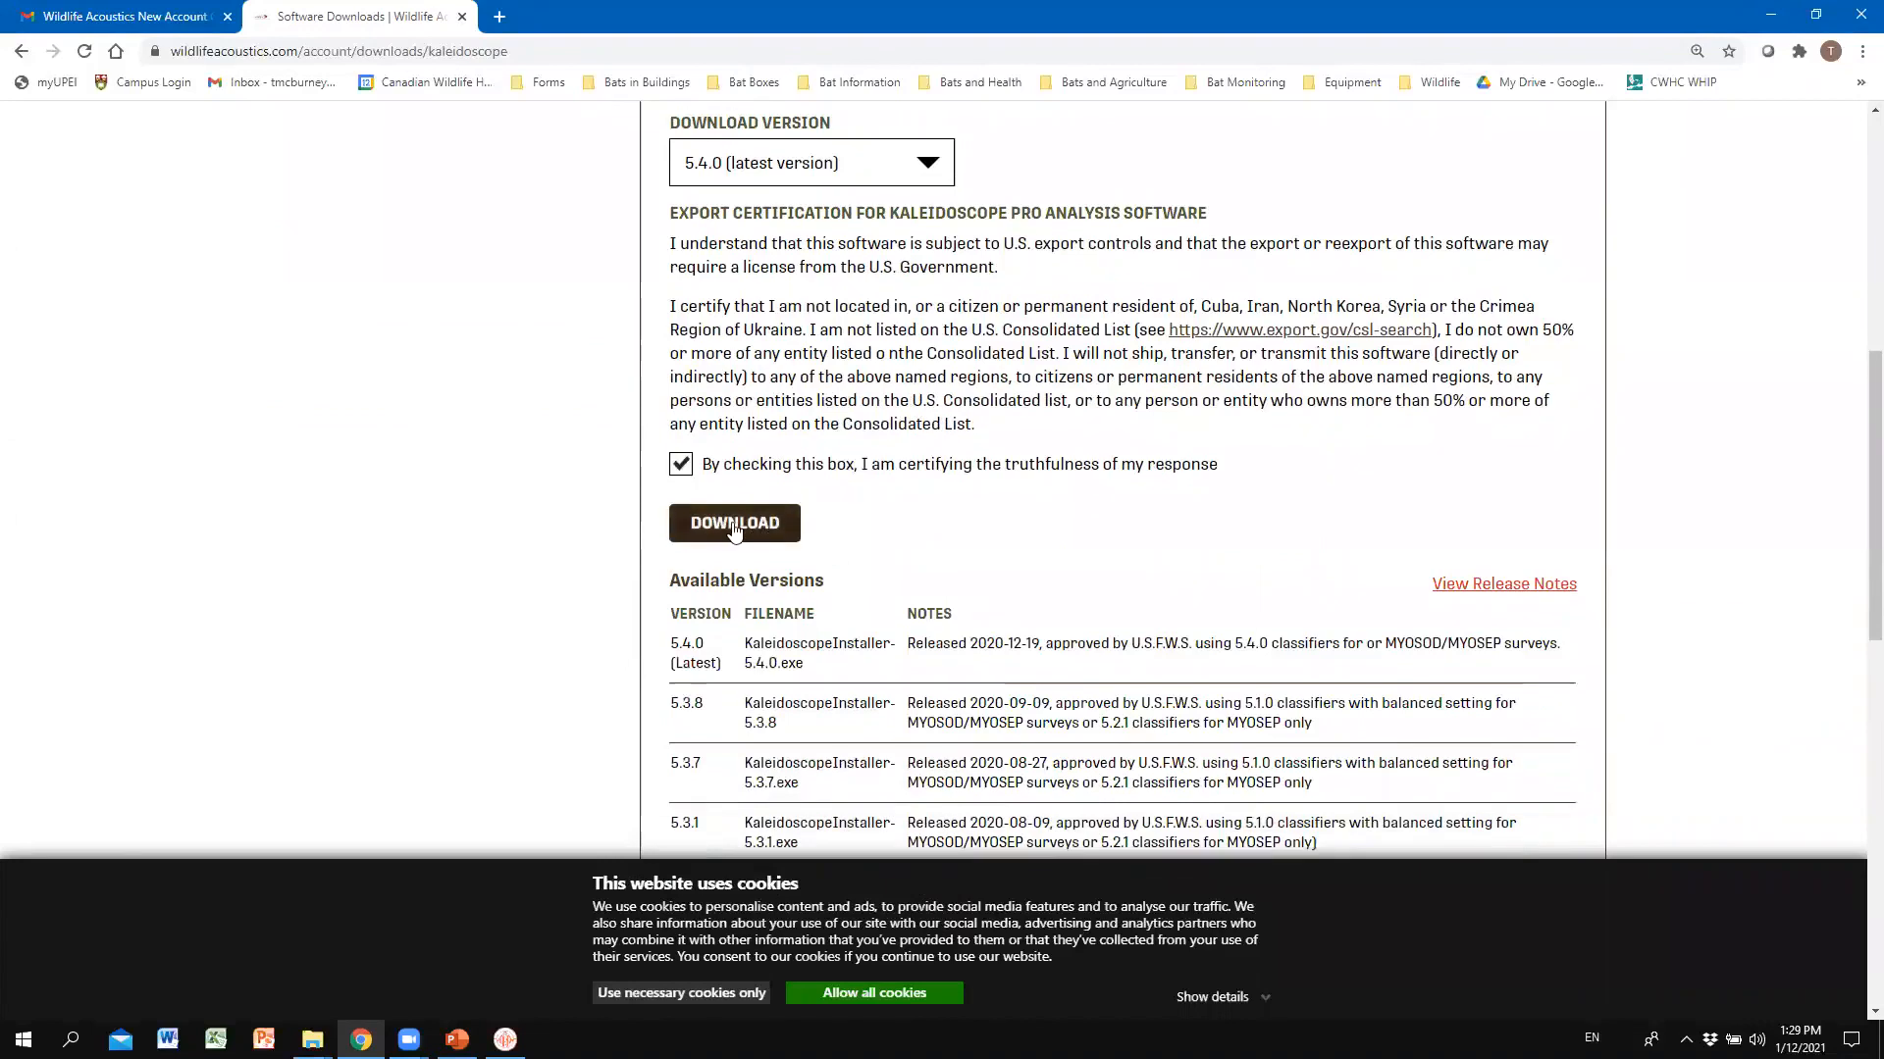
key("super+shift+q")
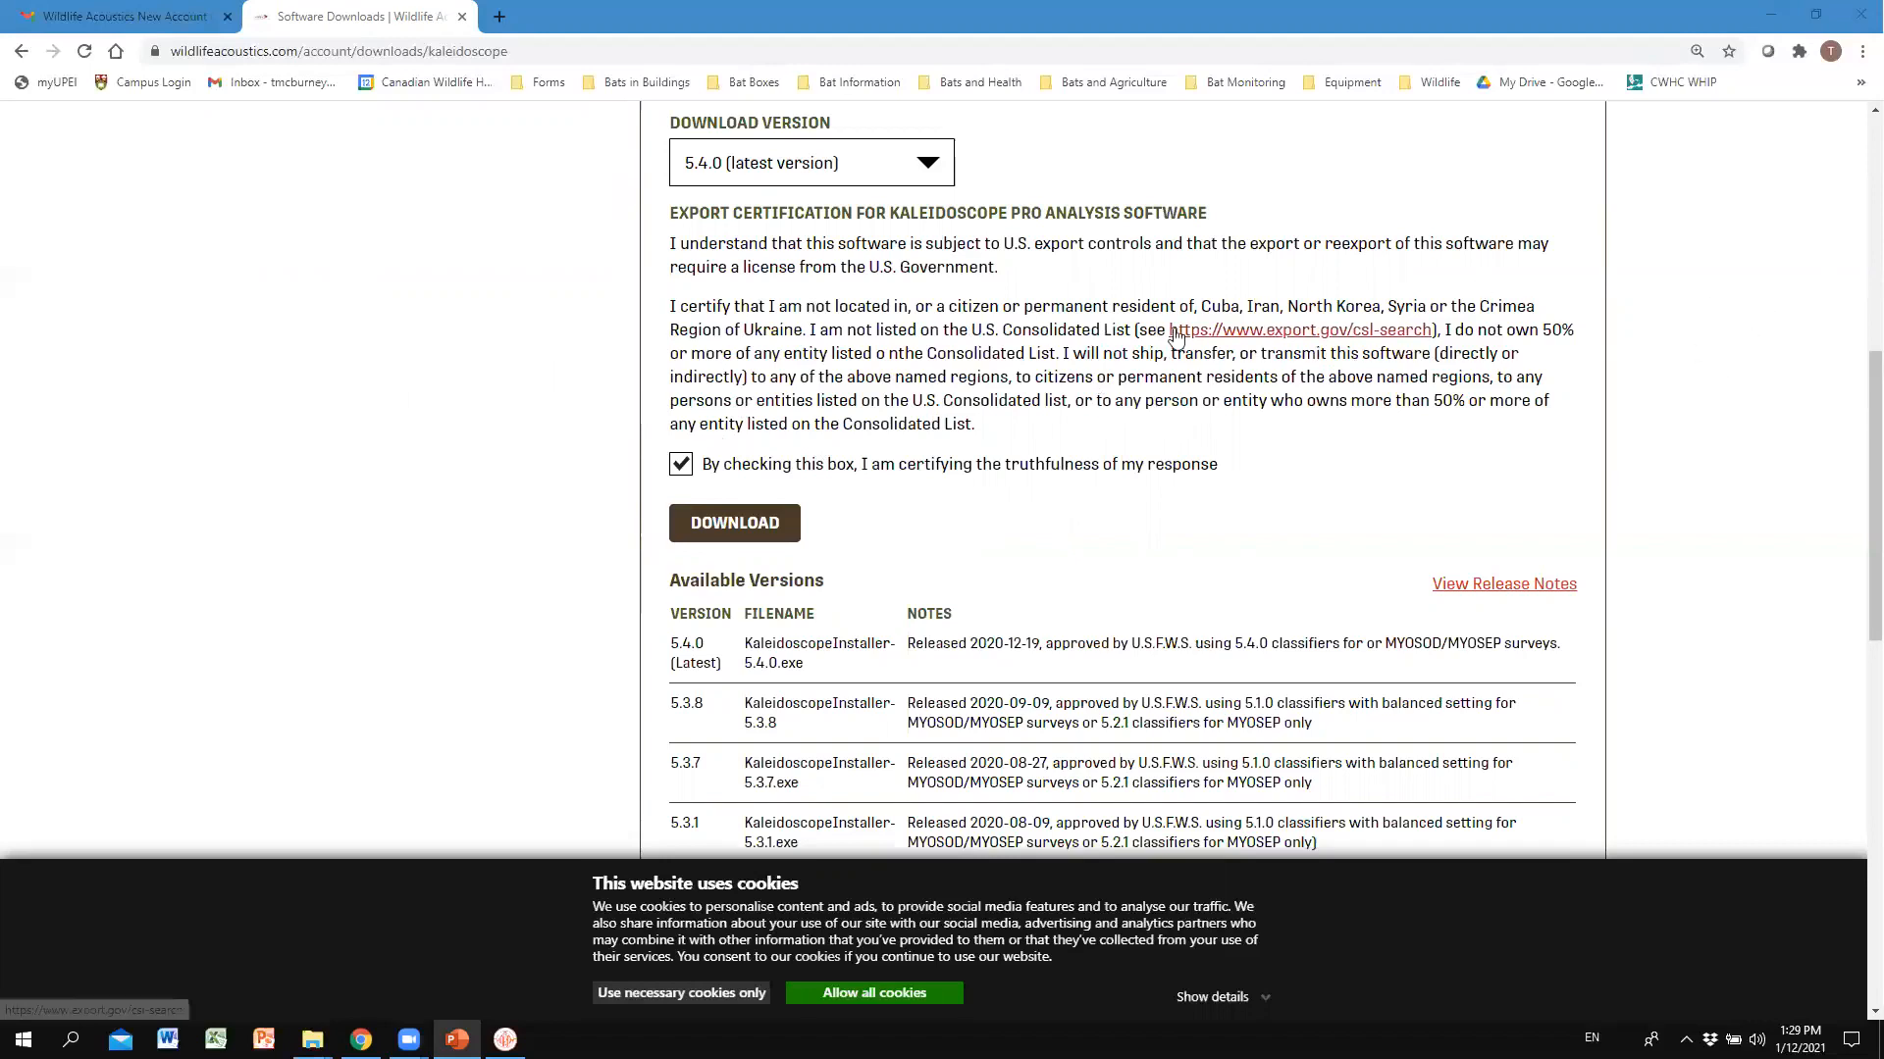
Minimize Chrome and the recordings folder, then launch Kaleidoscope from the desktop icon.
left_click(1772, 17)
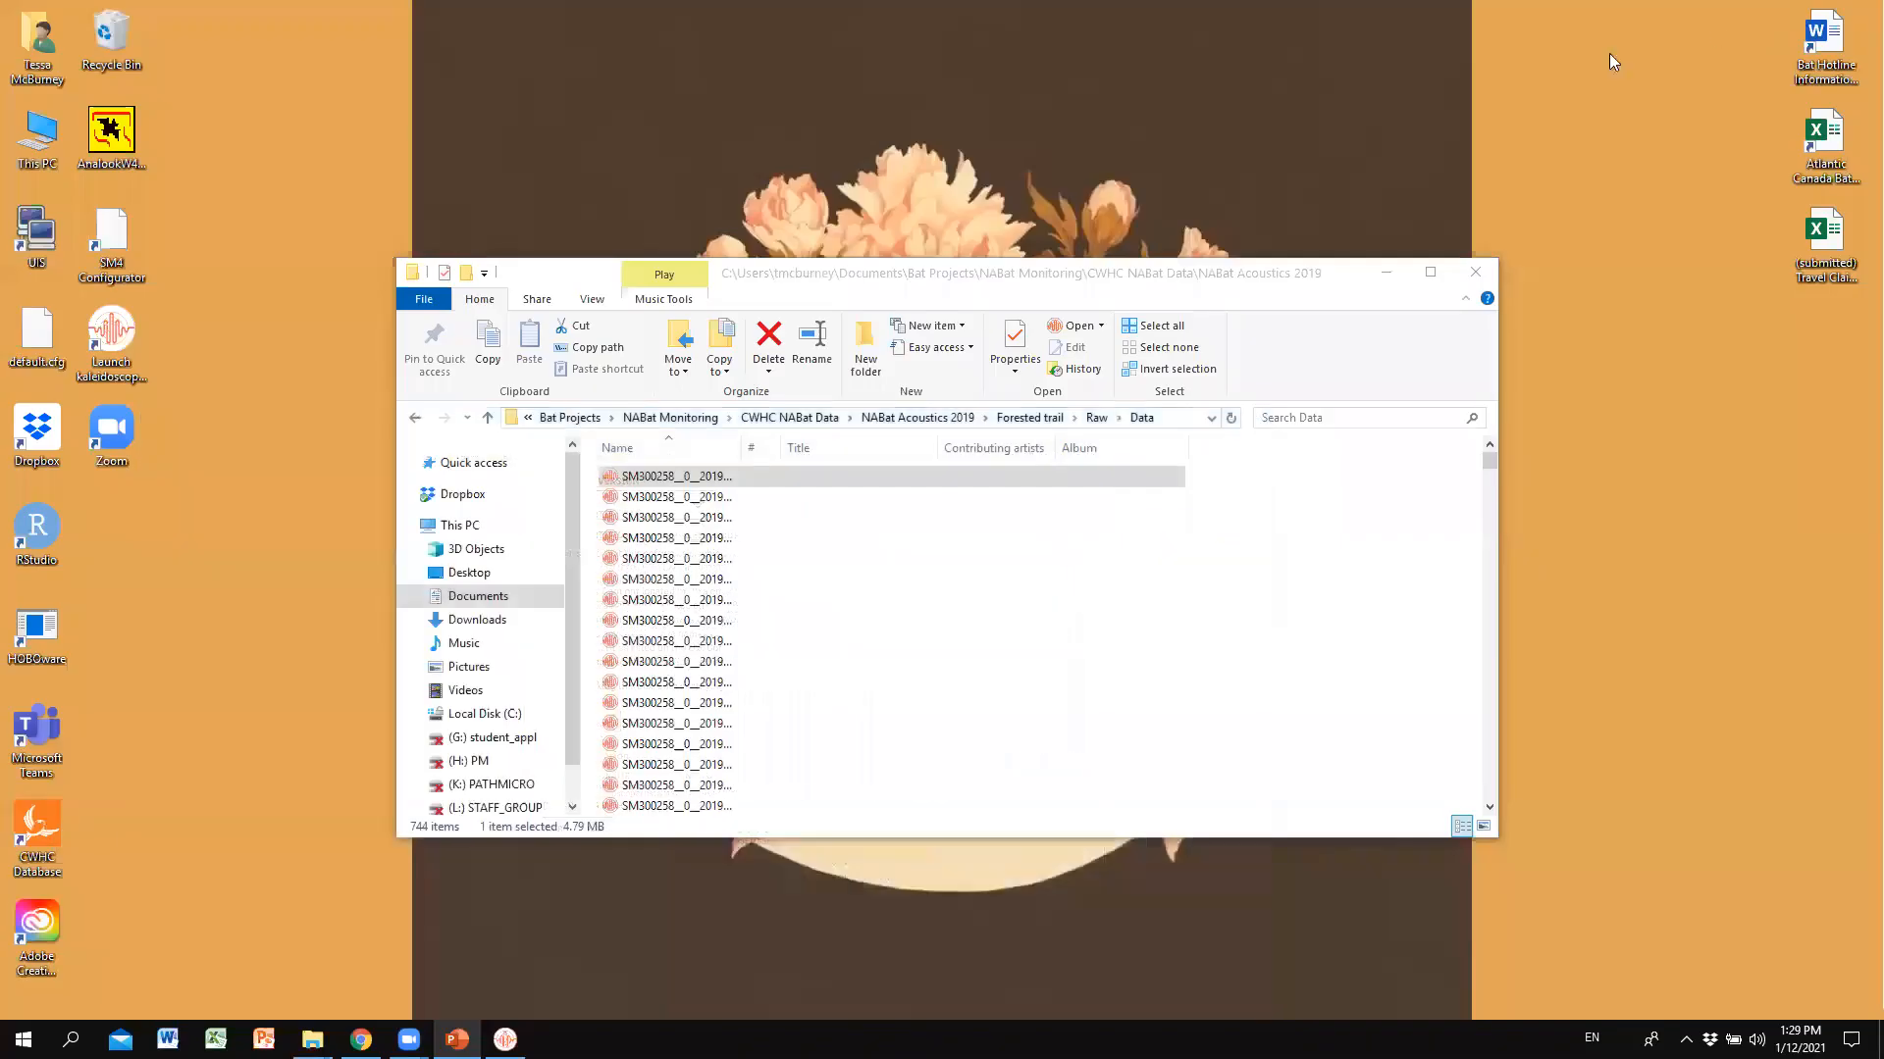
left_click(1386, 273)
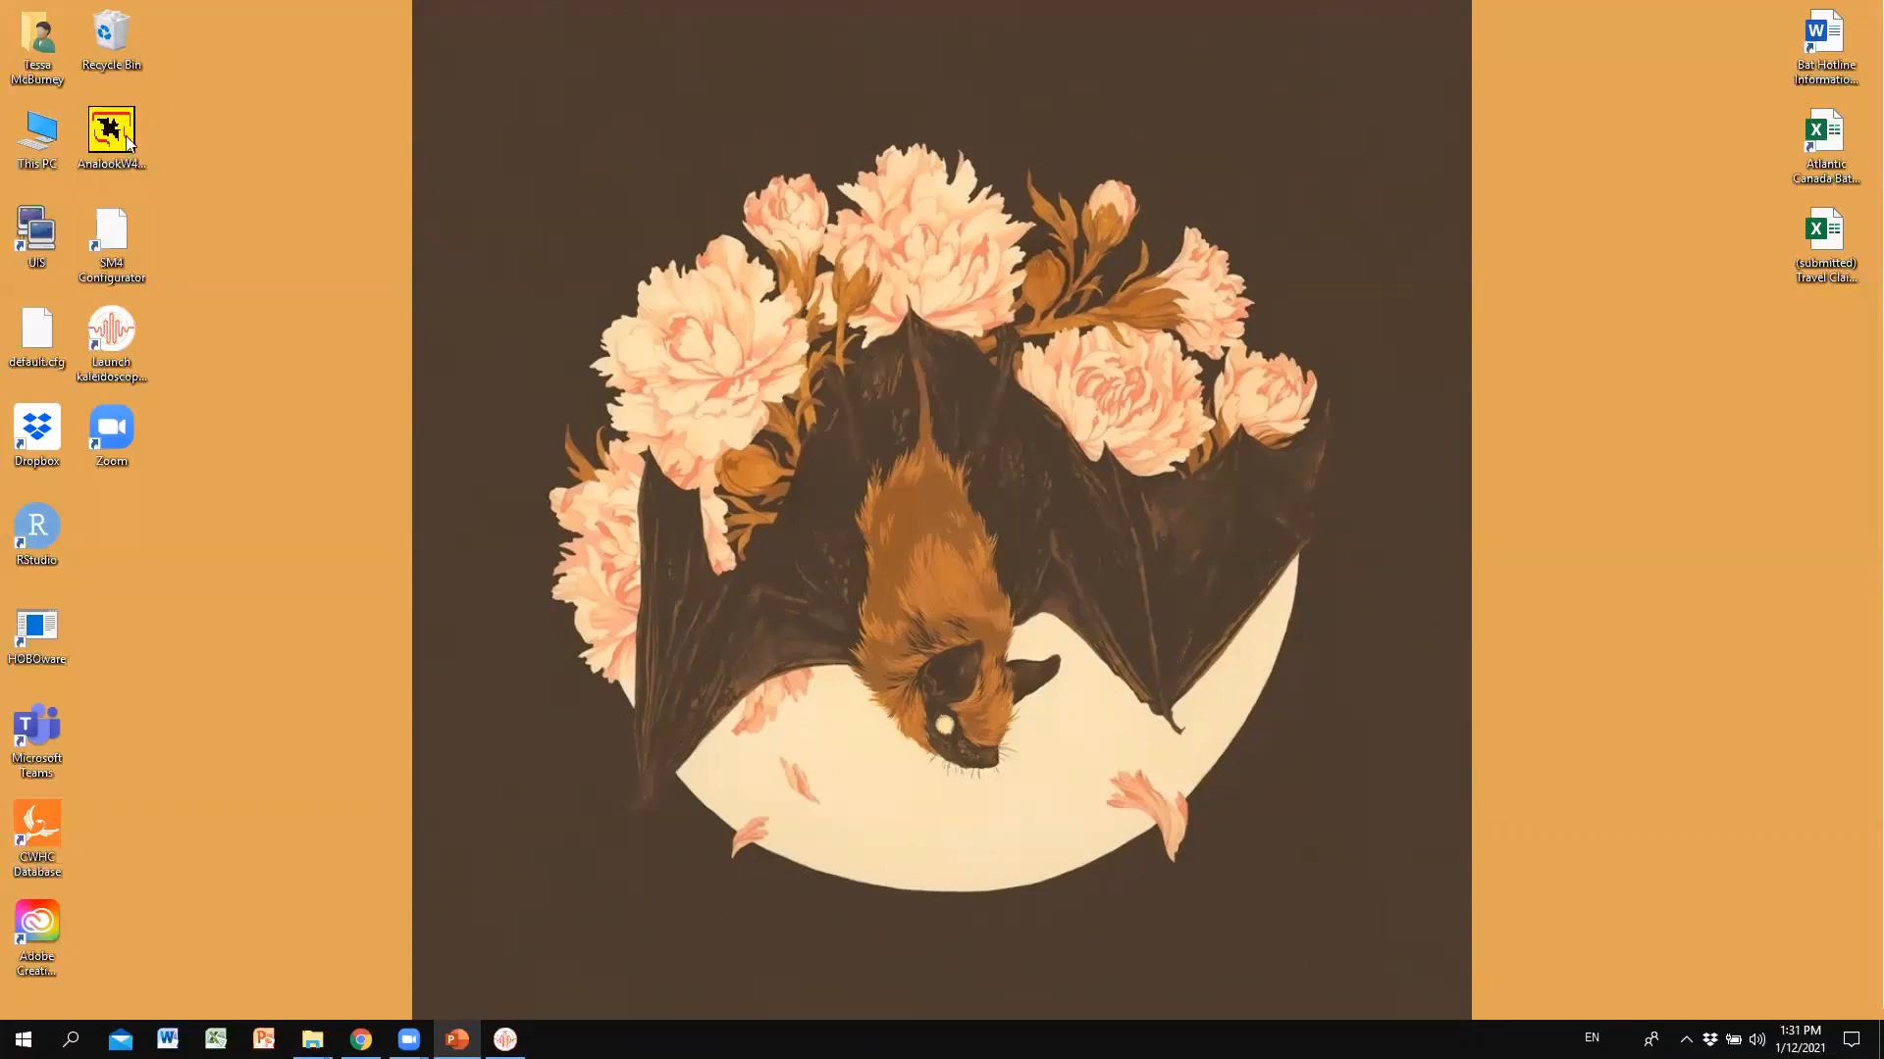
double_click(121, 347)
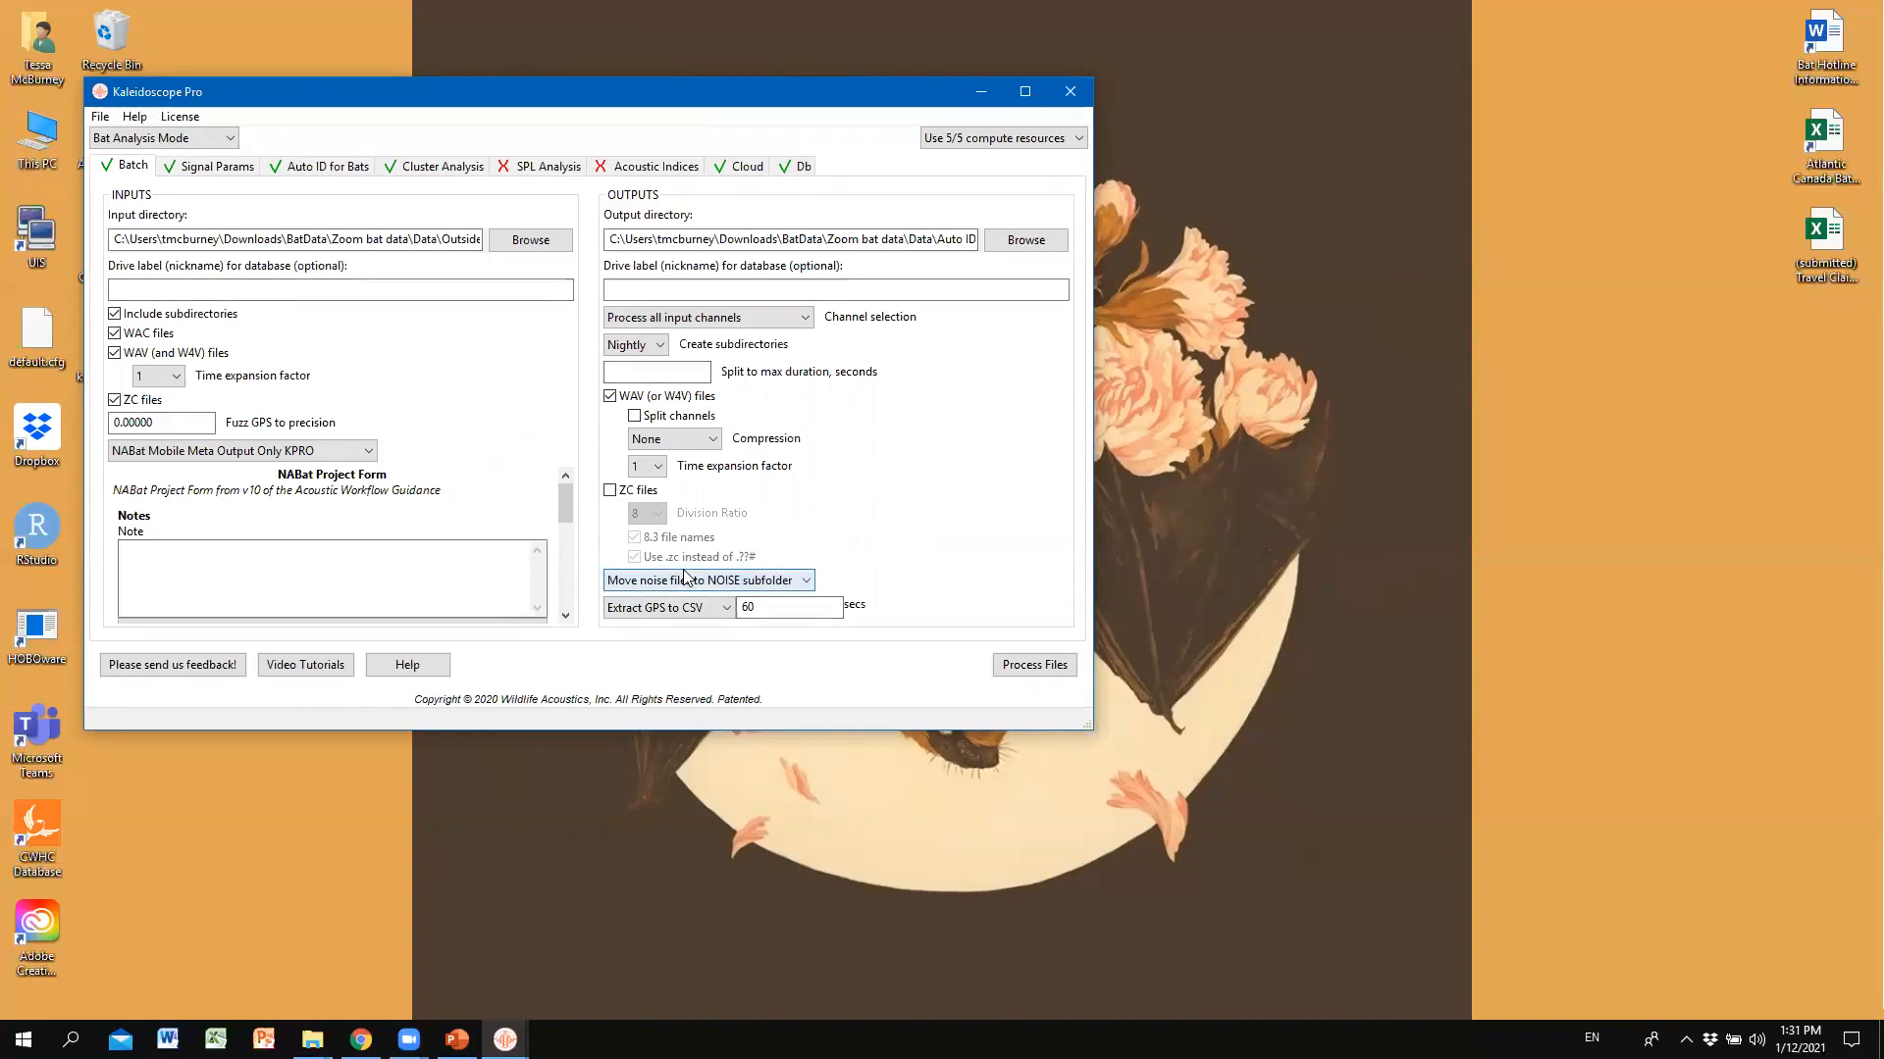
left_click(1087, 90)
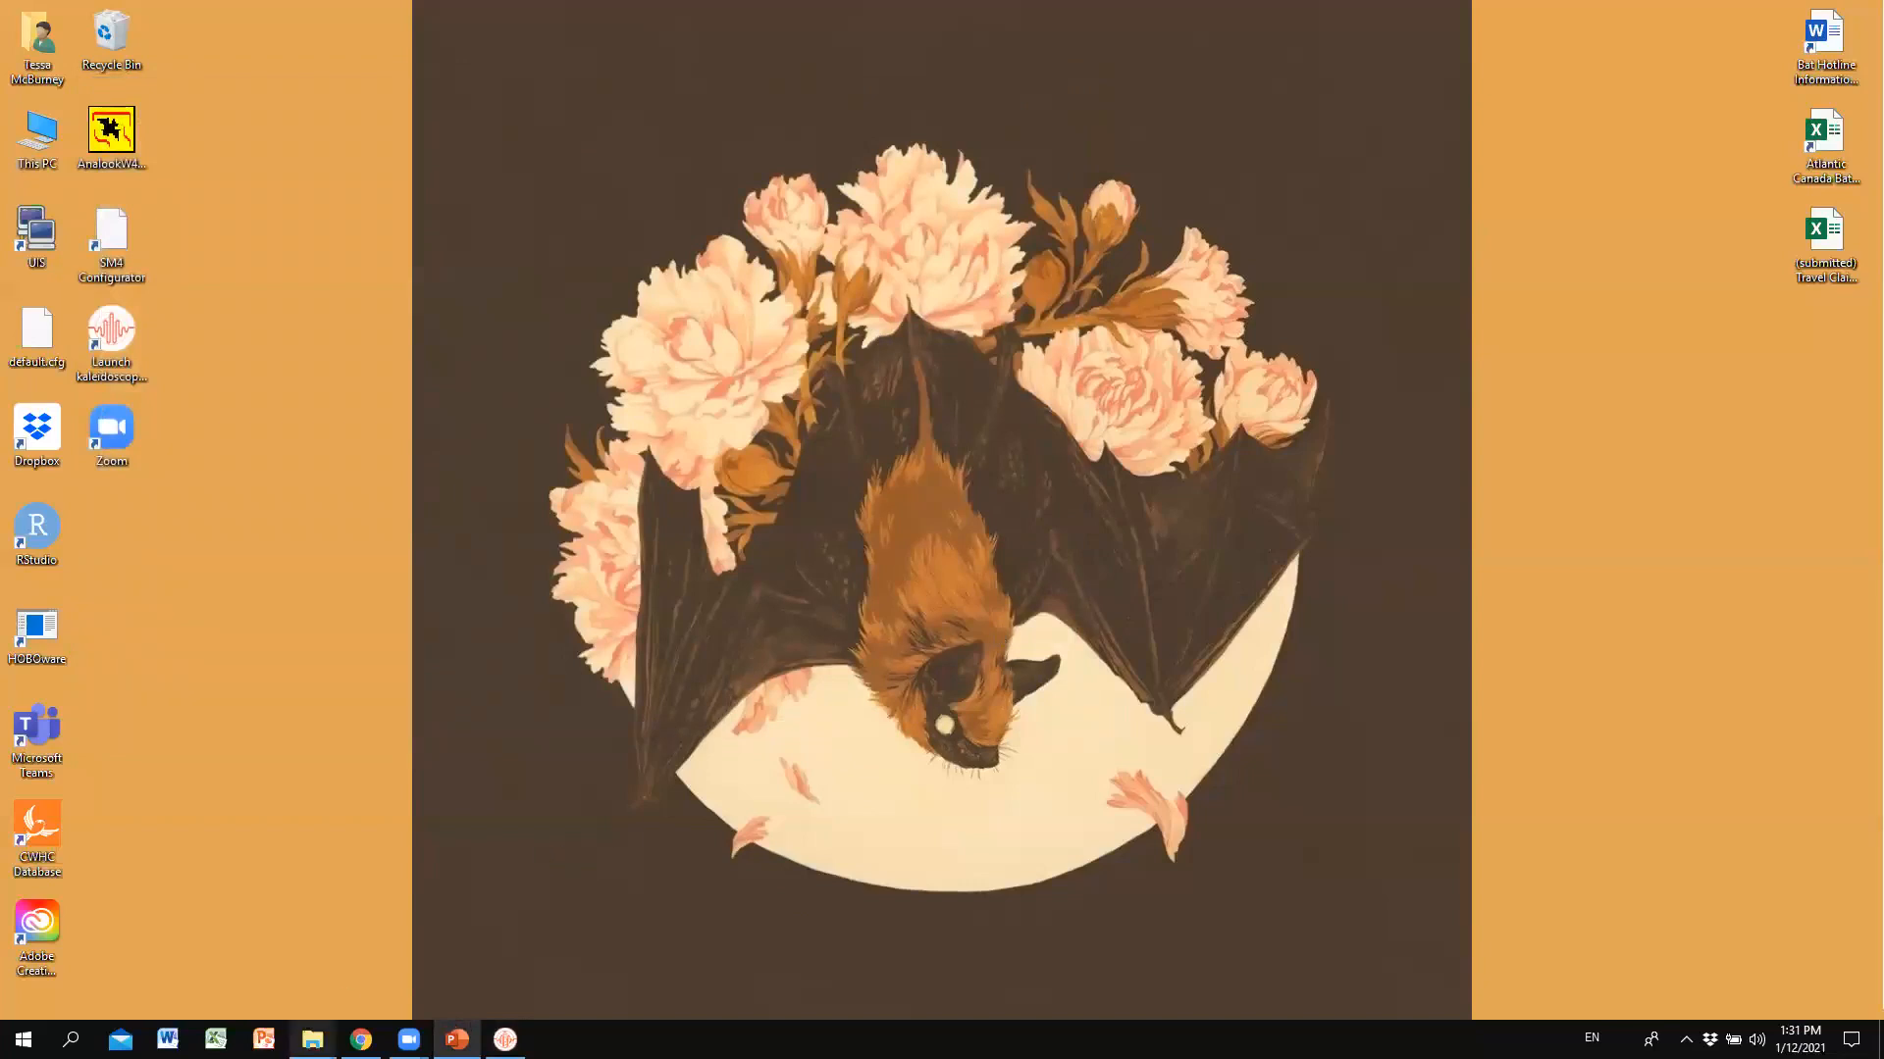
mouse_move(312, 1039)
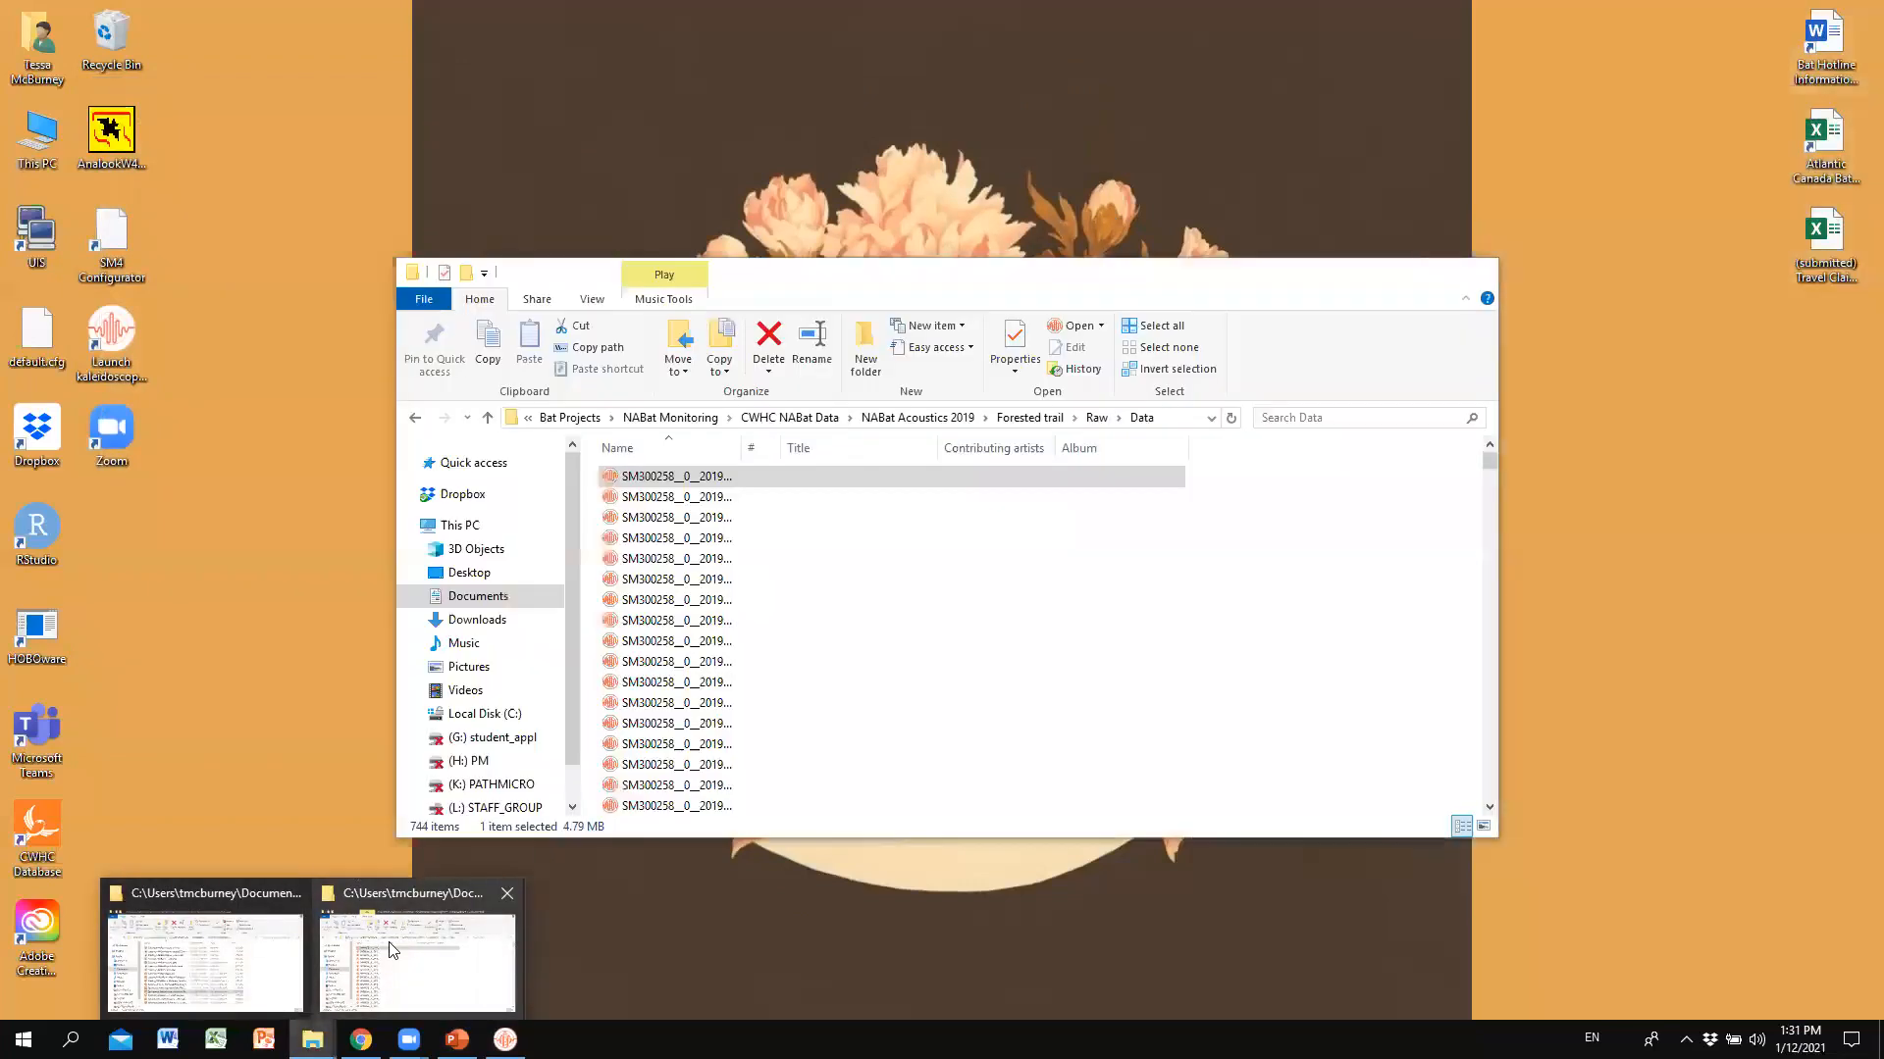
Open the first WAV in the Data folder as a spectrogram, maximize it, then minimize it.
left_click(390, 944)
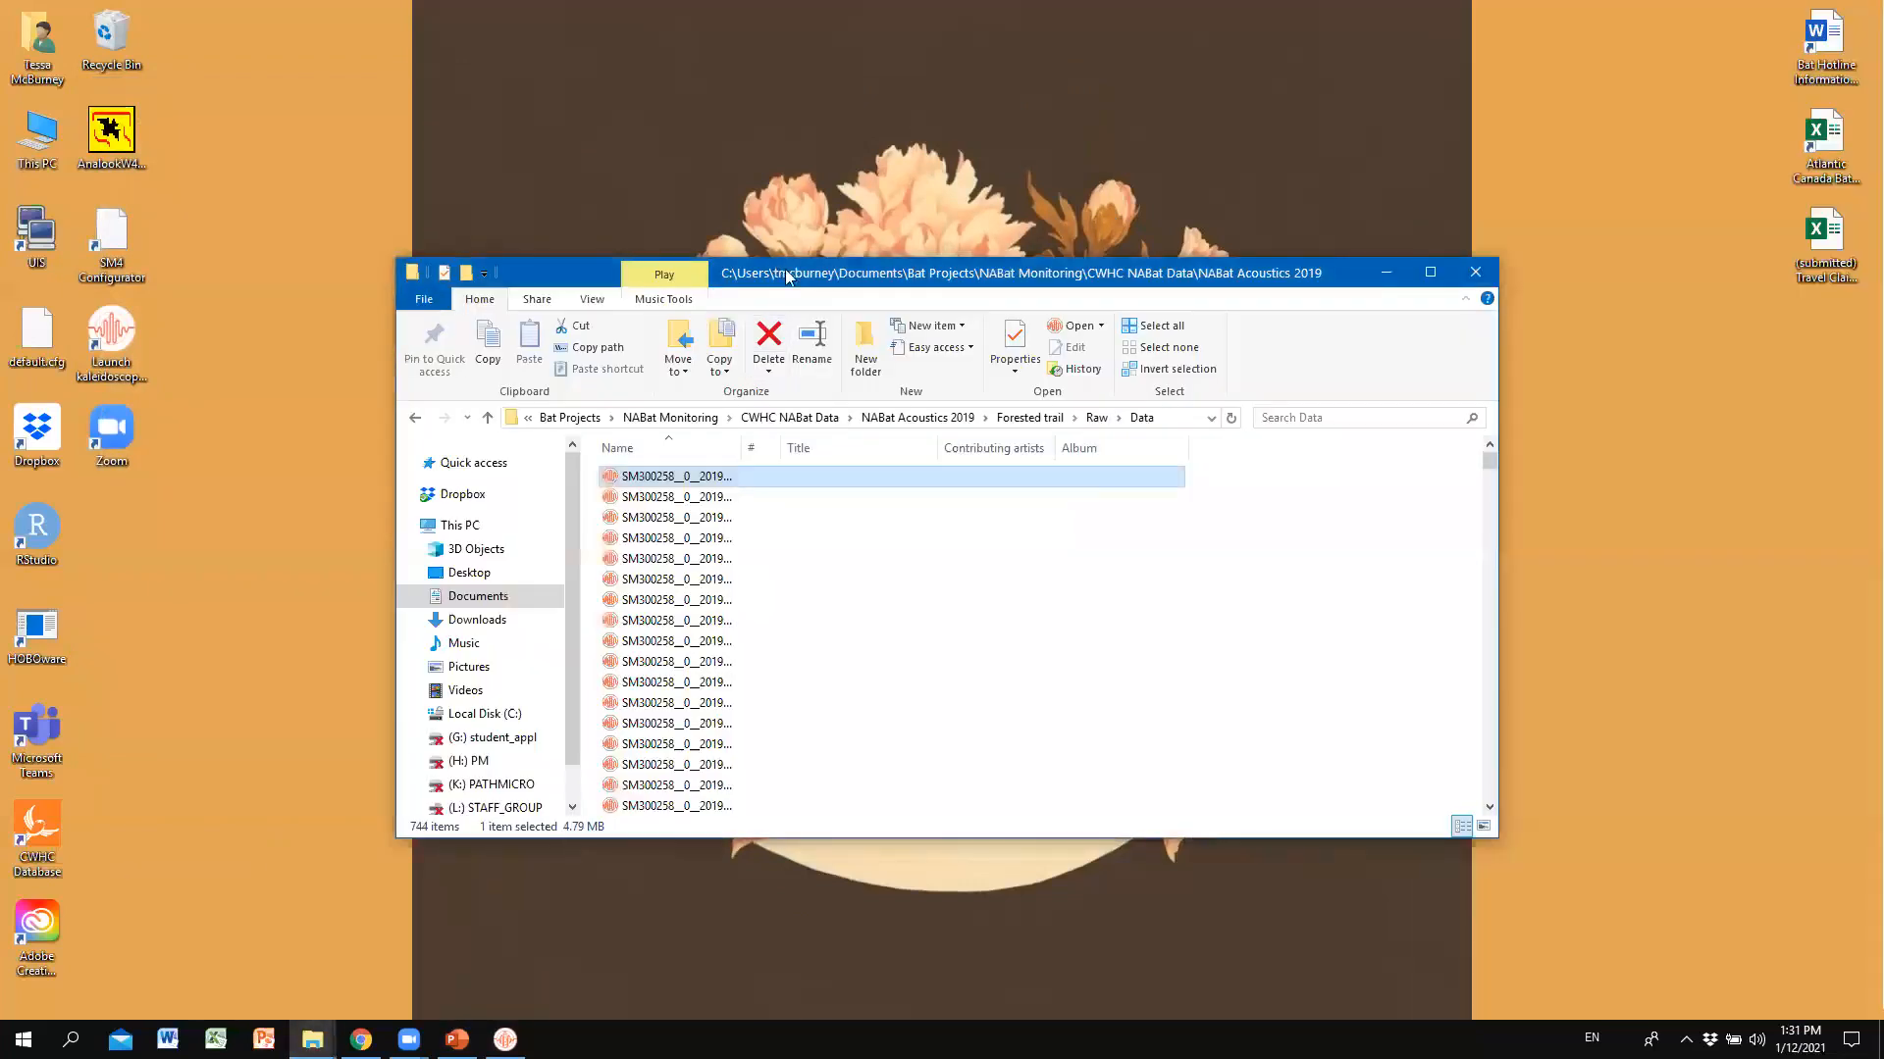
left_click_drag(628, 273, 594, 129)
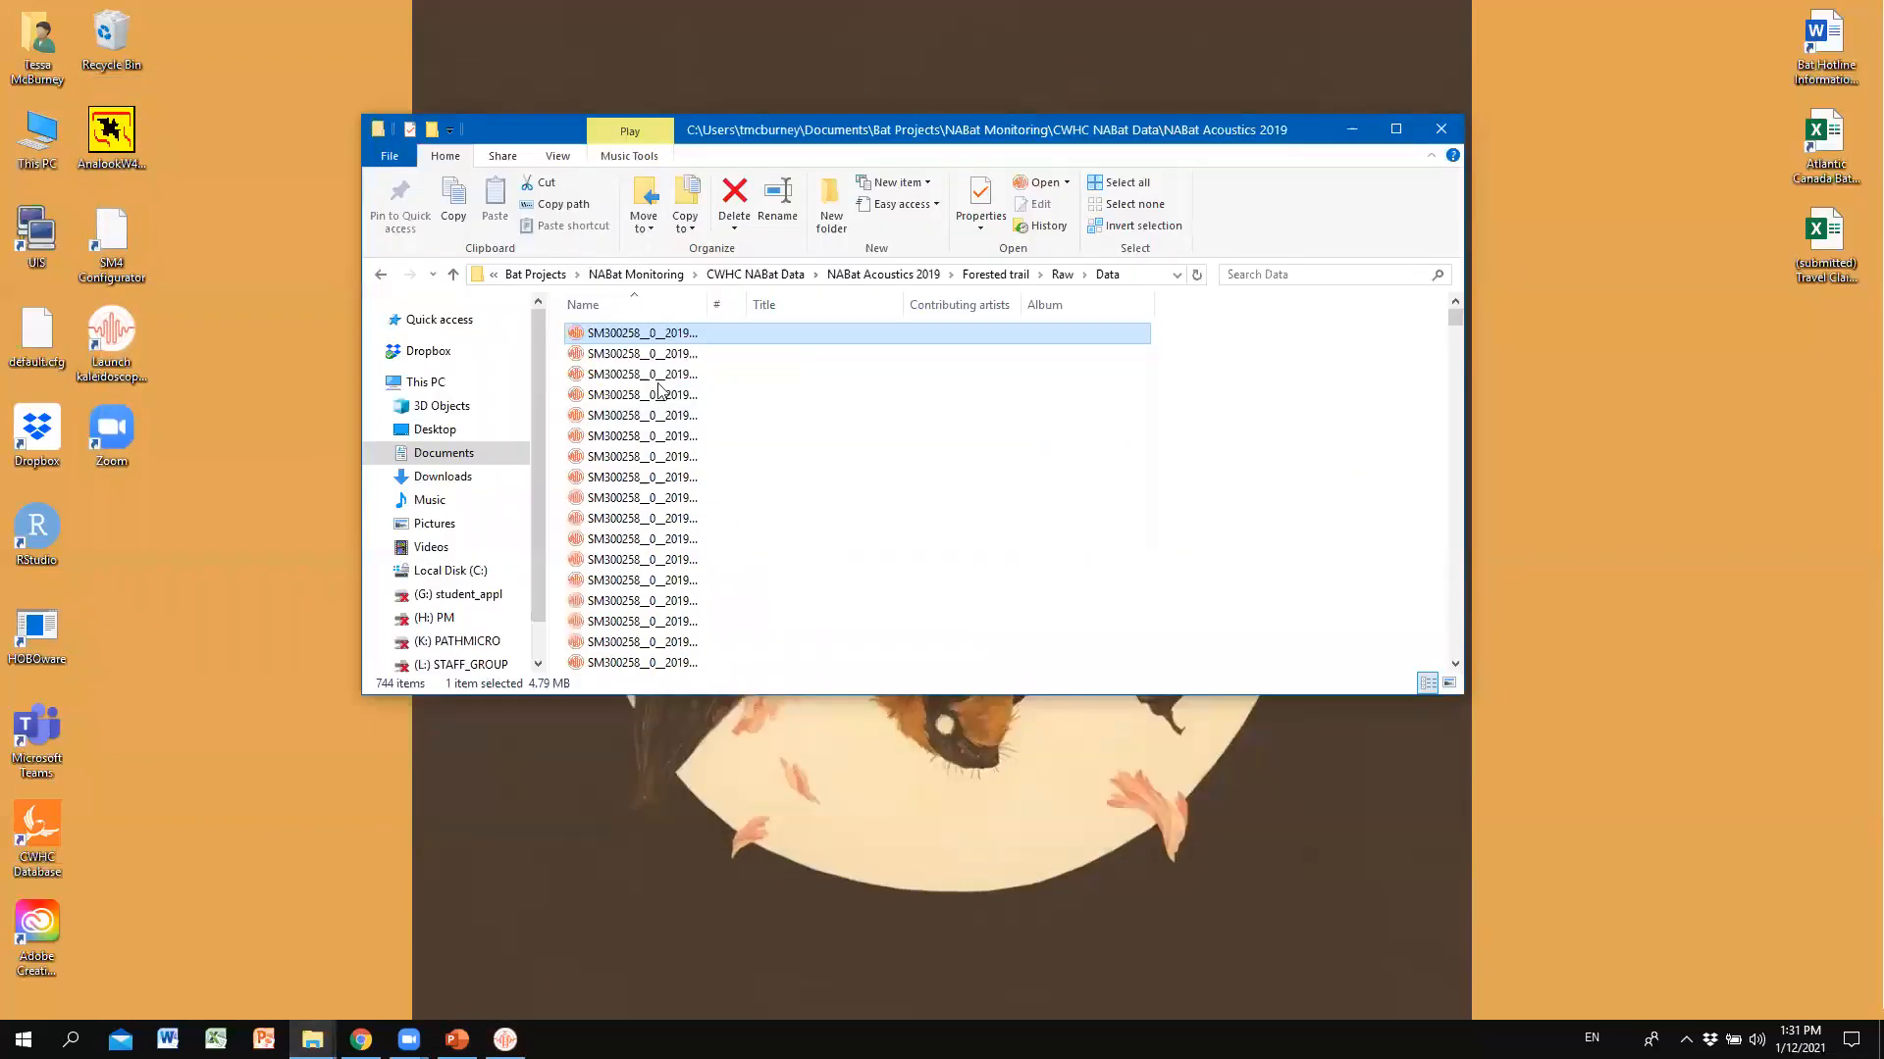
double_click(683, 334)
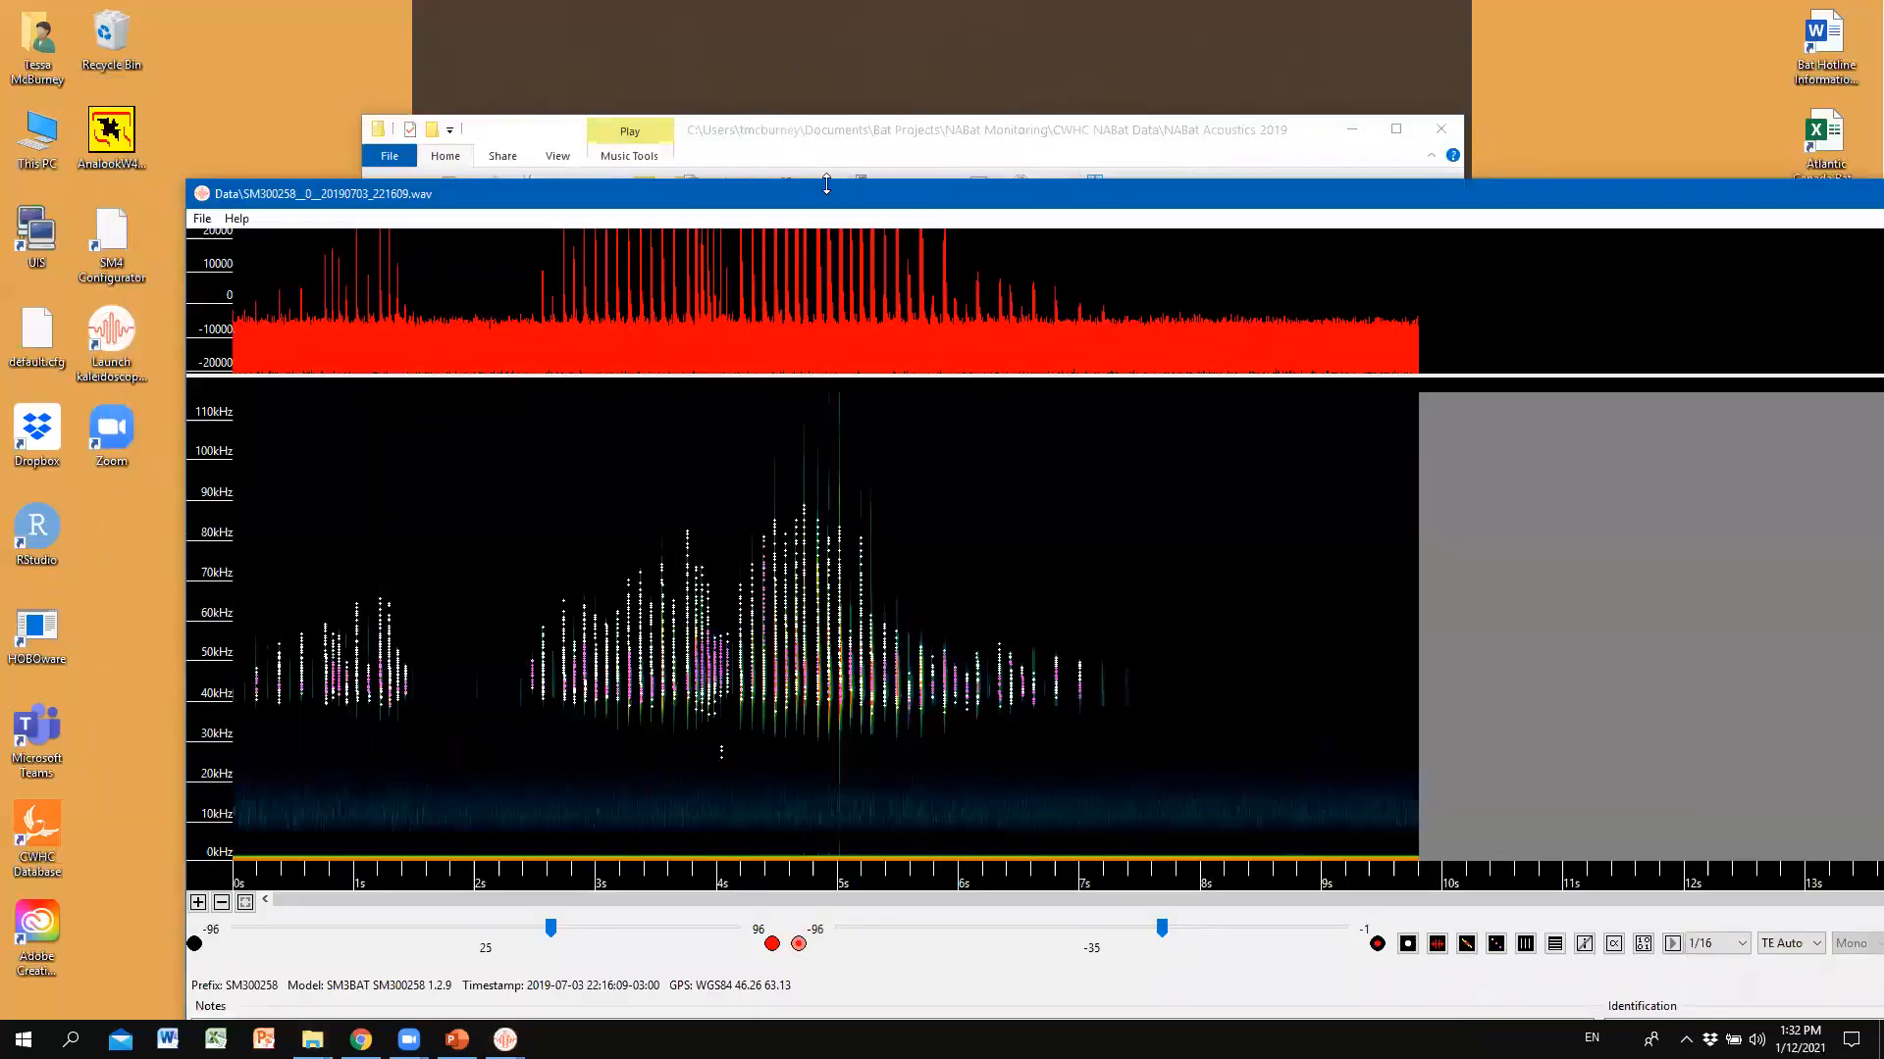
left_click_drag(822, 193, 770, 0)
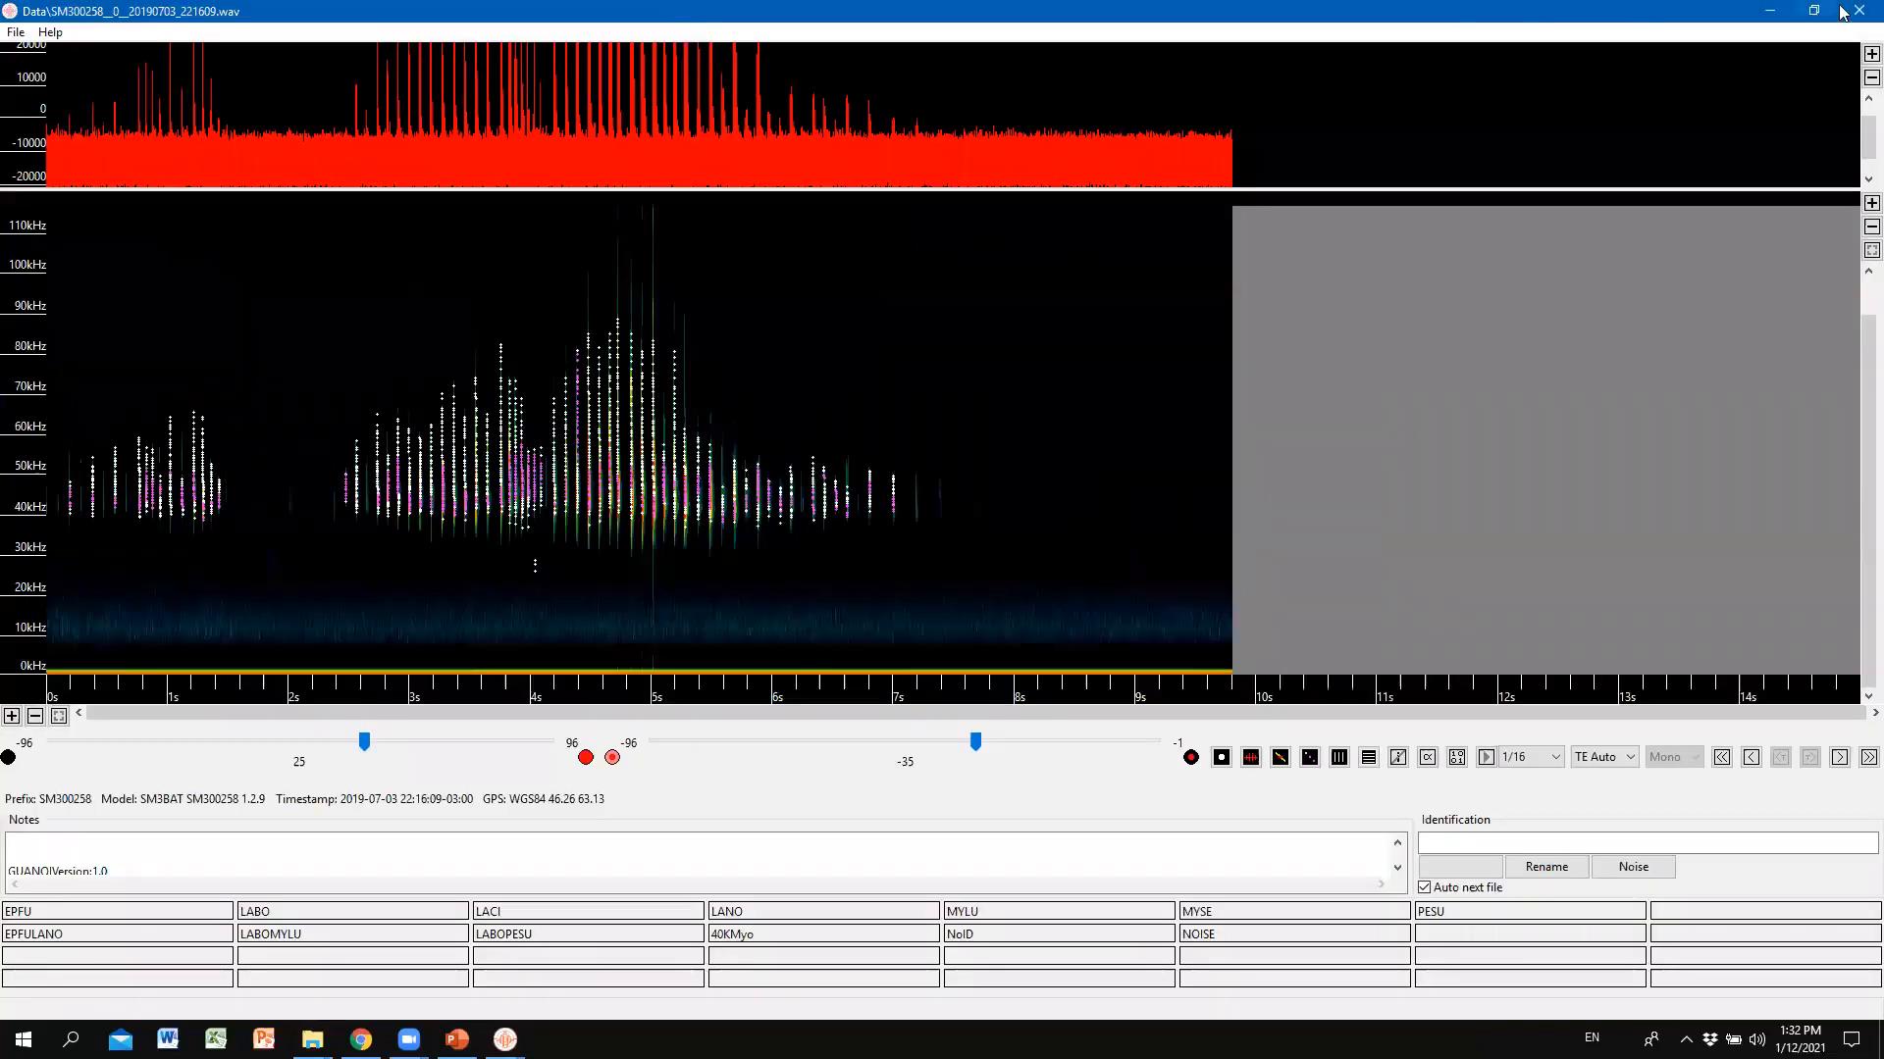
left_click(1784, 10)
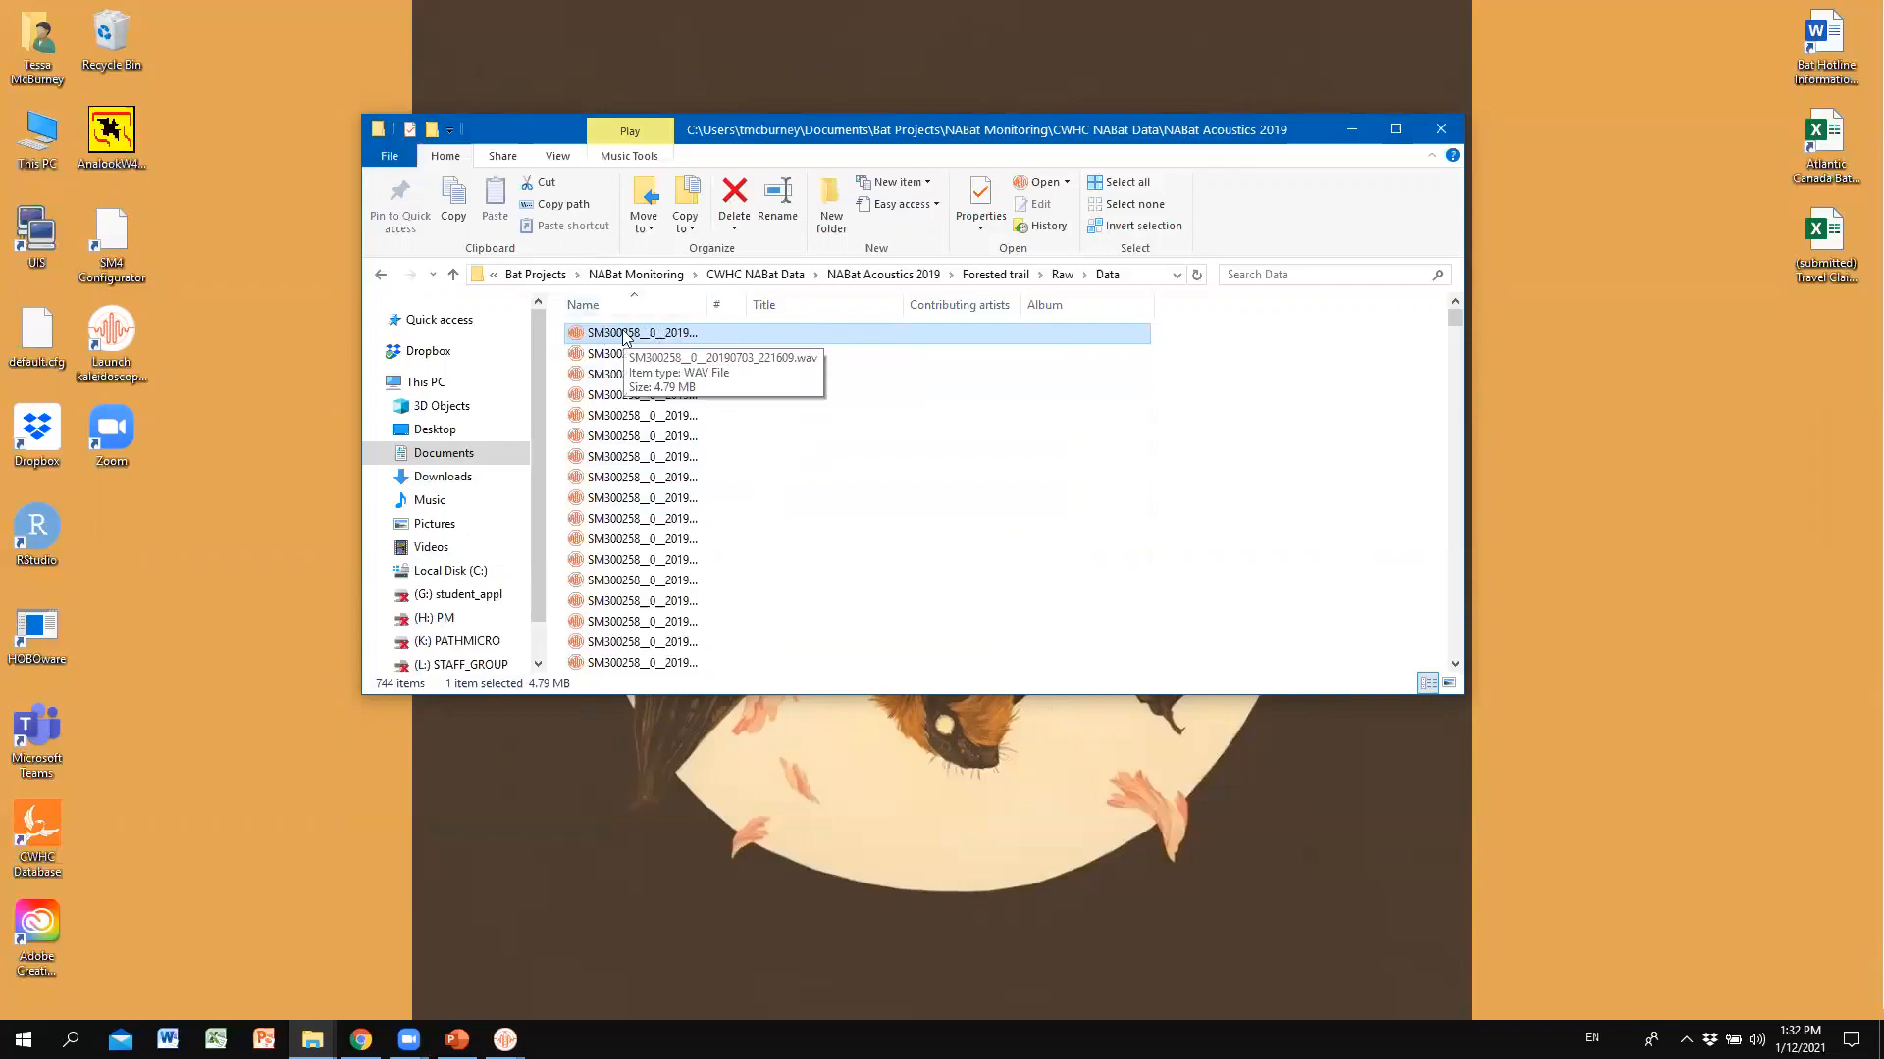
For the first WAV, use Open with > Choose another app > More apps > Look for another app.
right_click(715, 343)
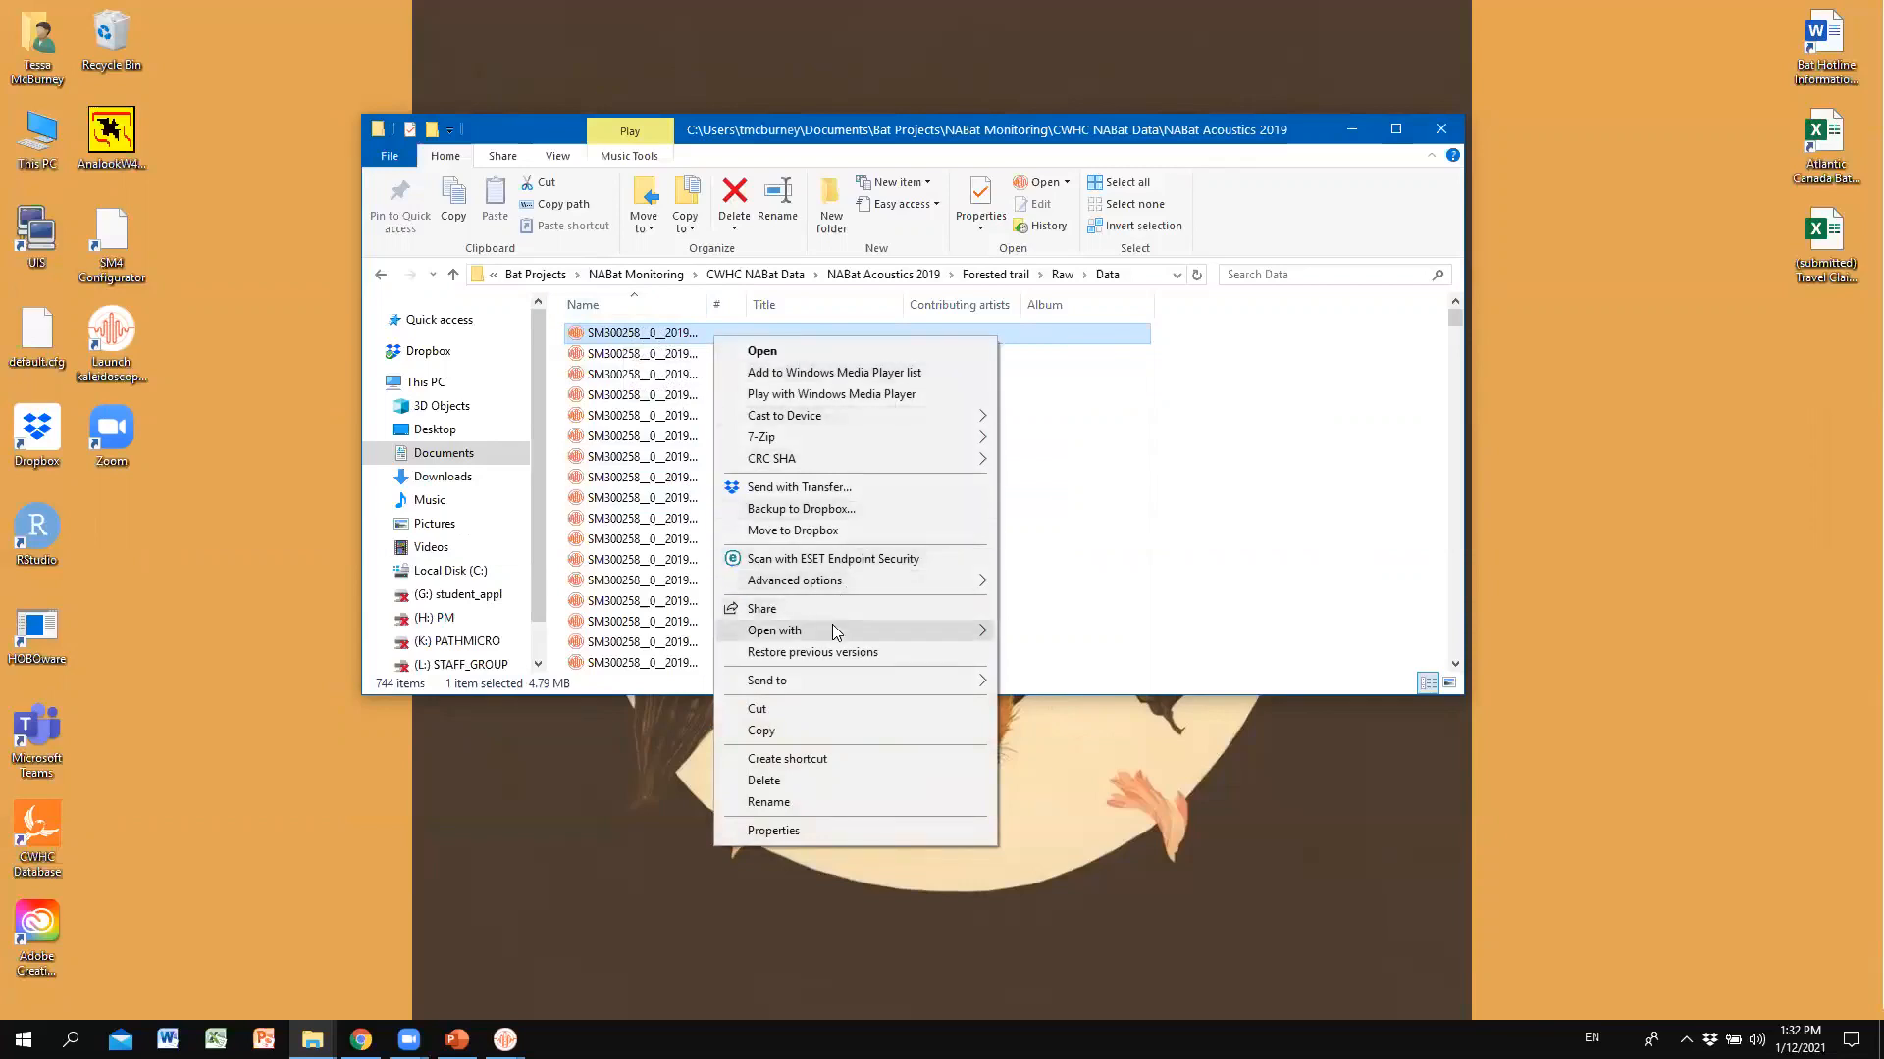
mouse_move(832, 627)
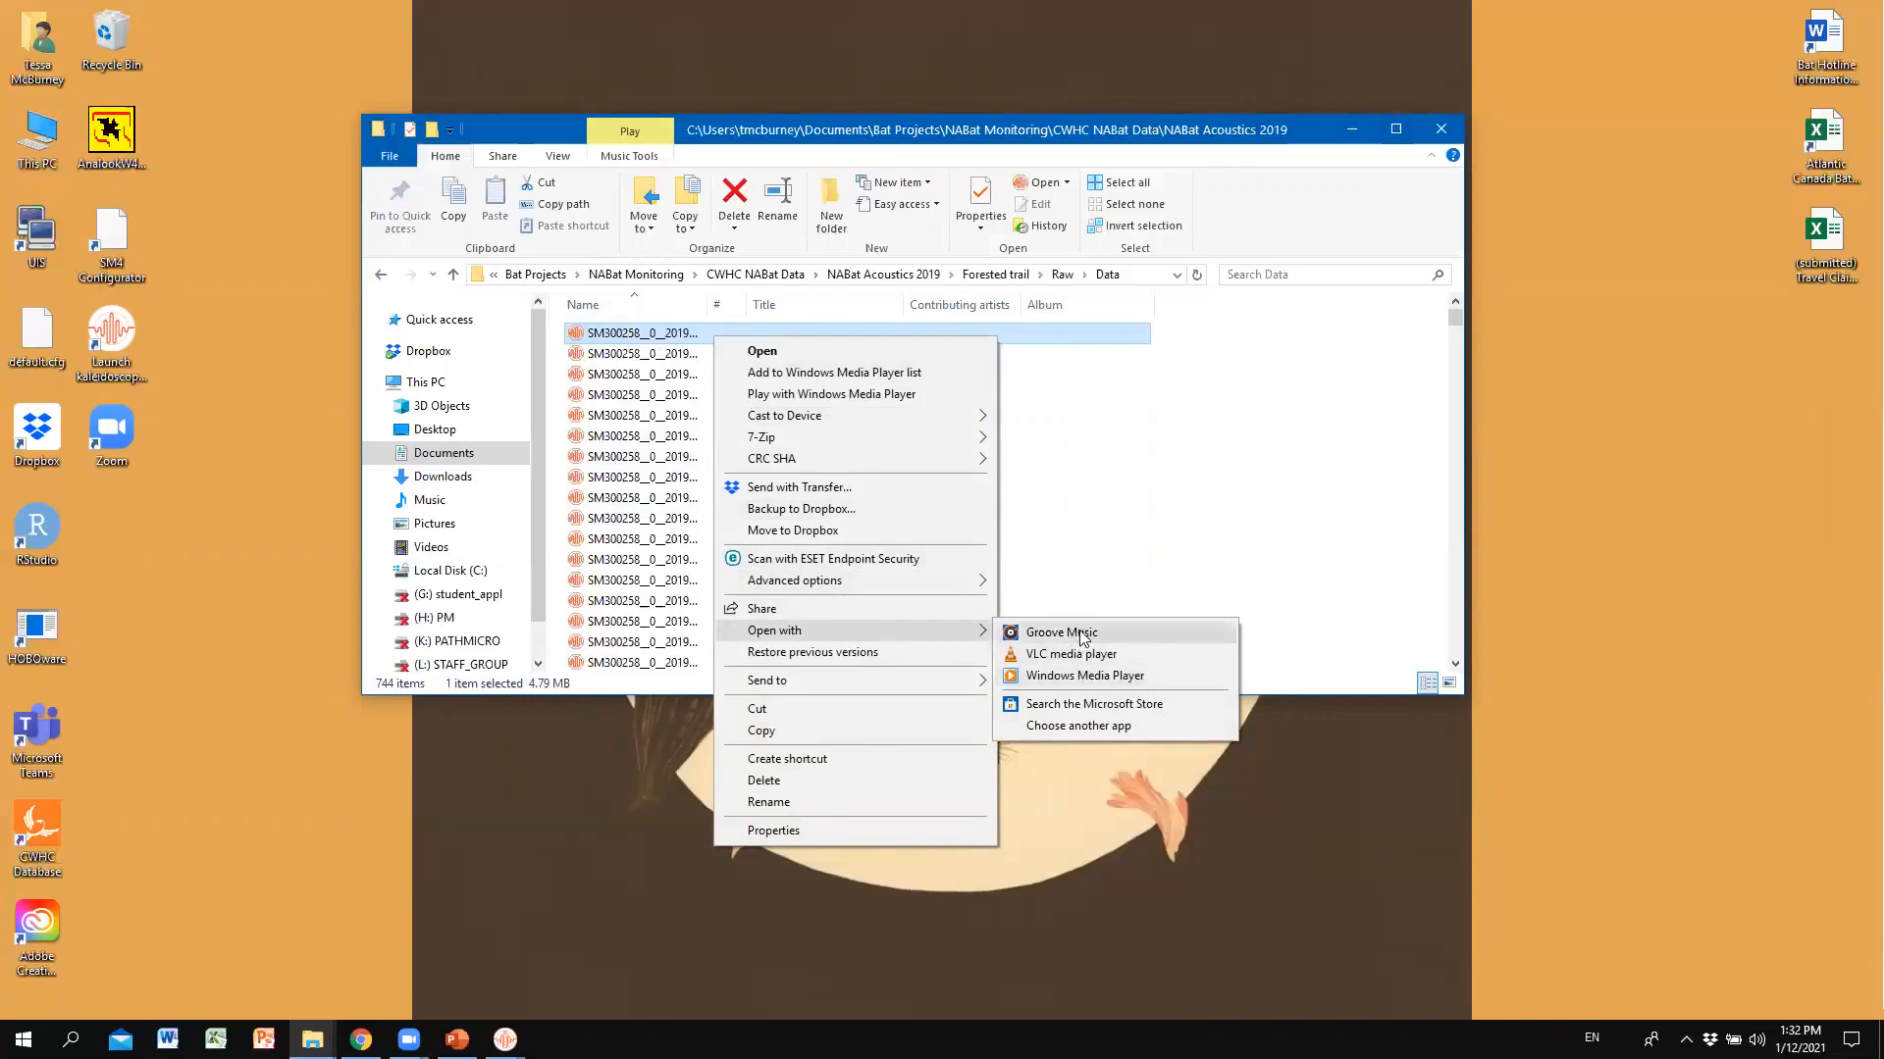
left_click(1069, 728)
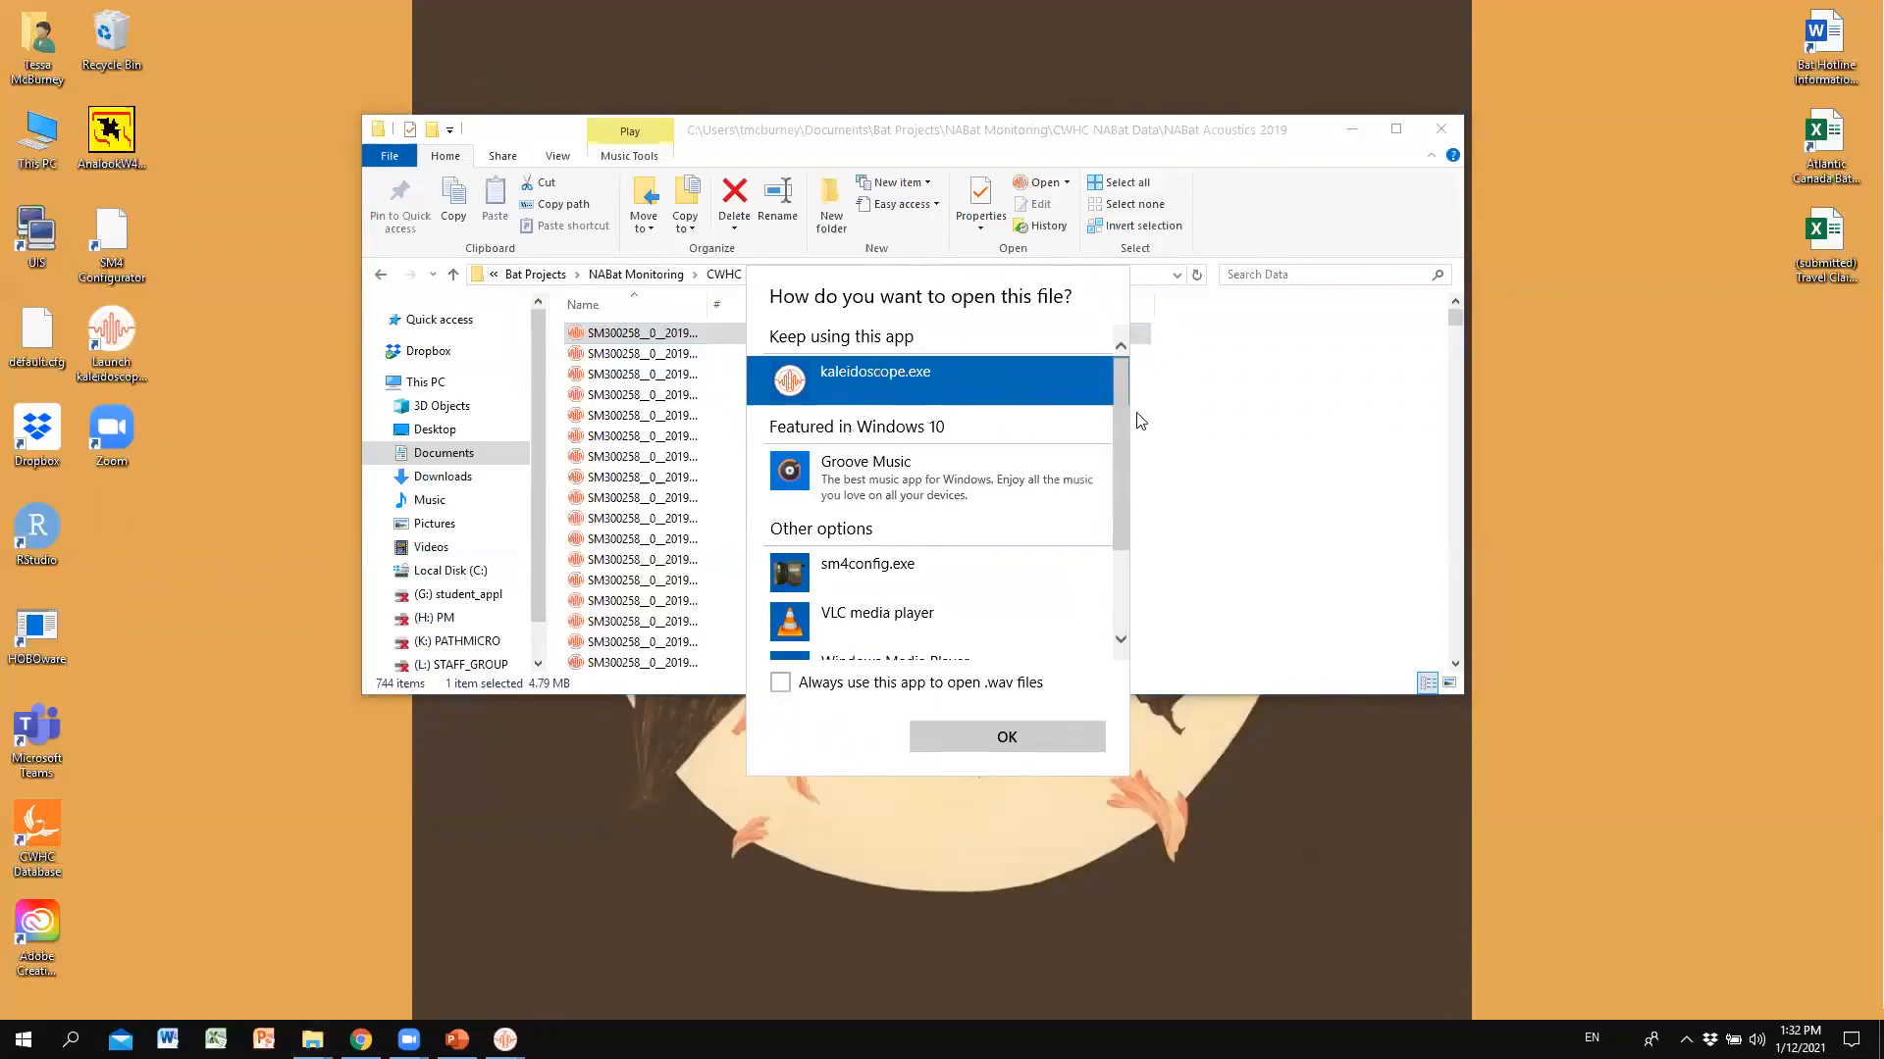
scroll(1116, 412, "down", 3)
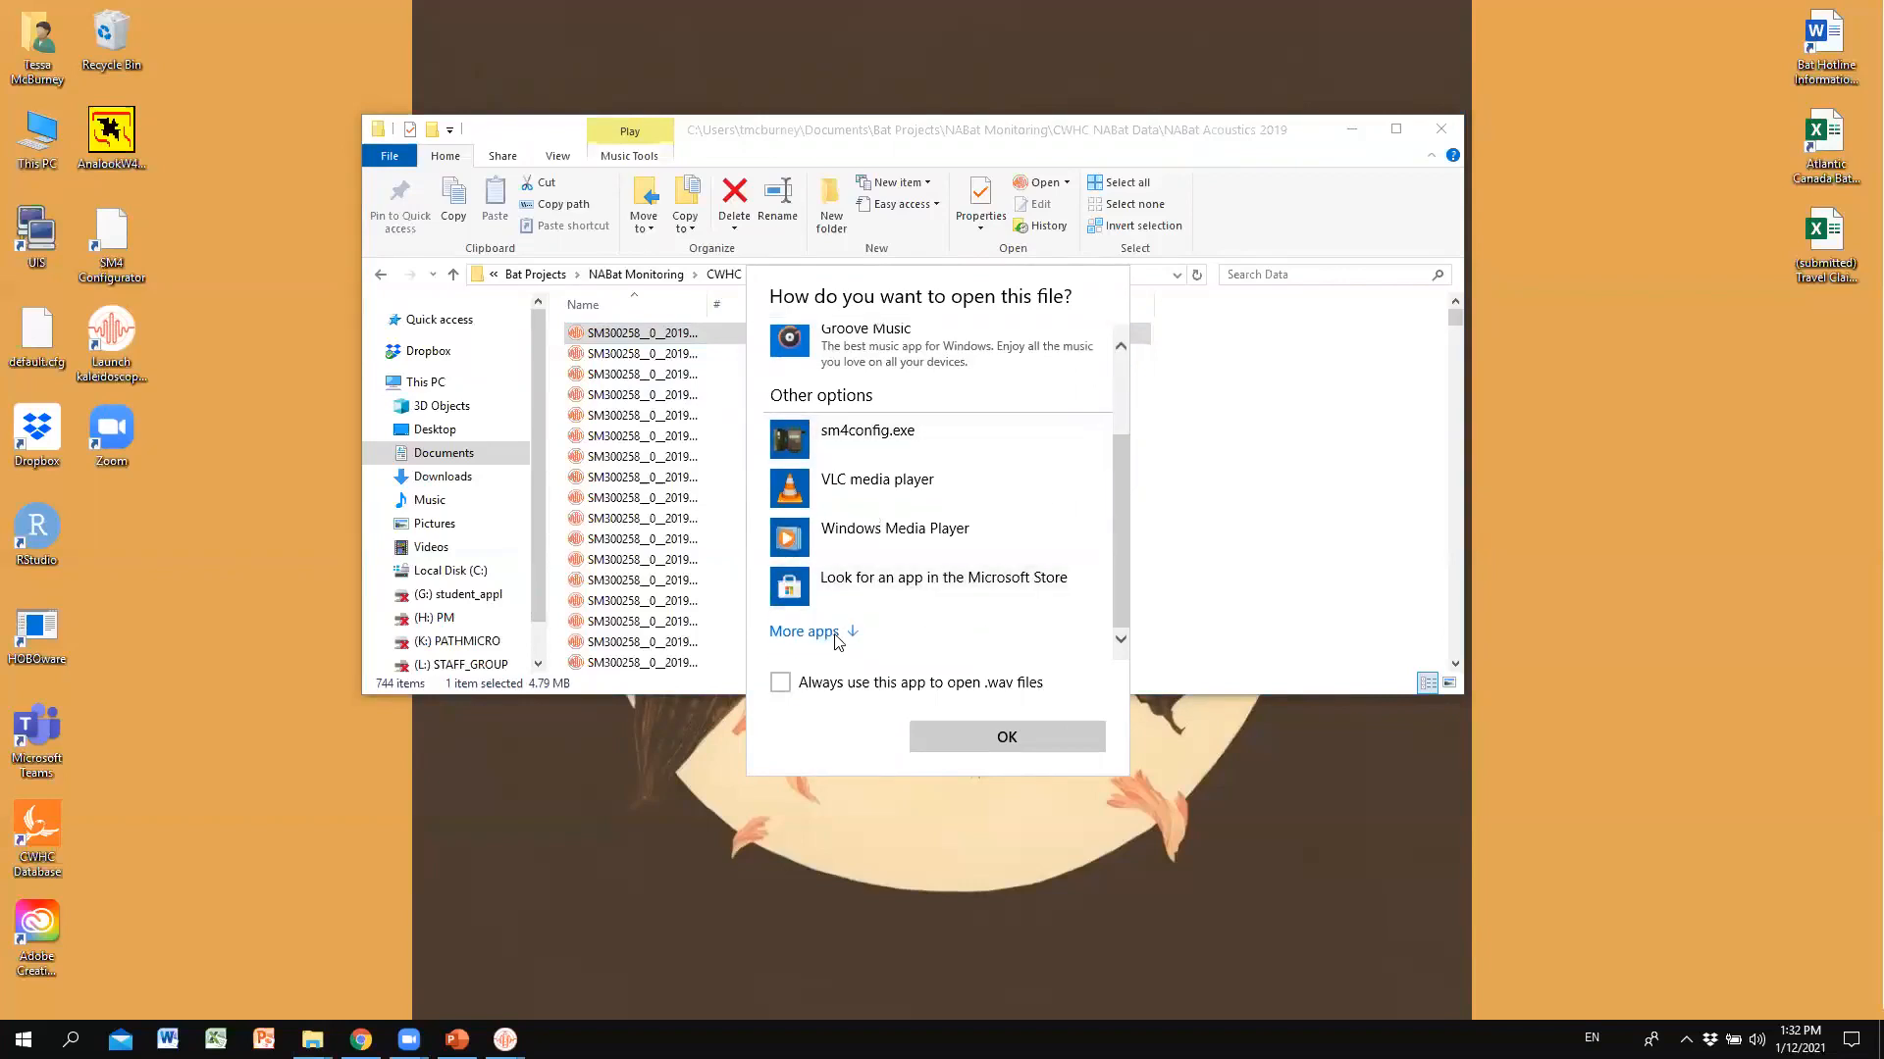
left_click(805, 632)
left_click_drag(1118, 398, 1124, 580)
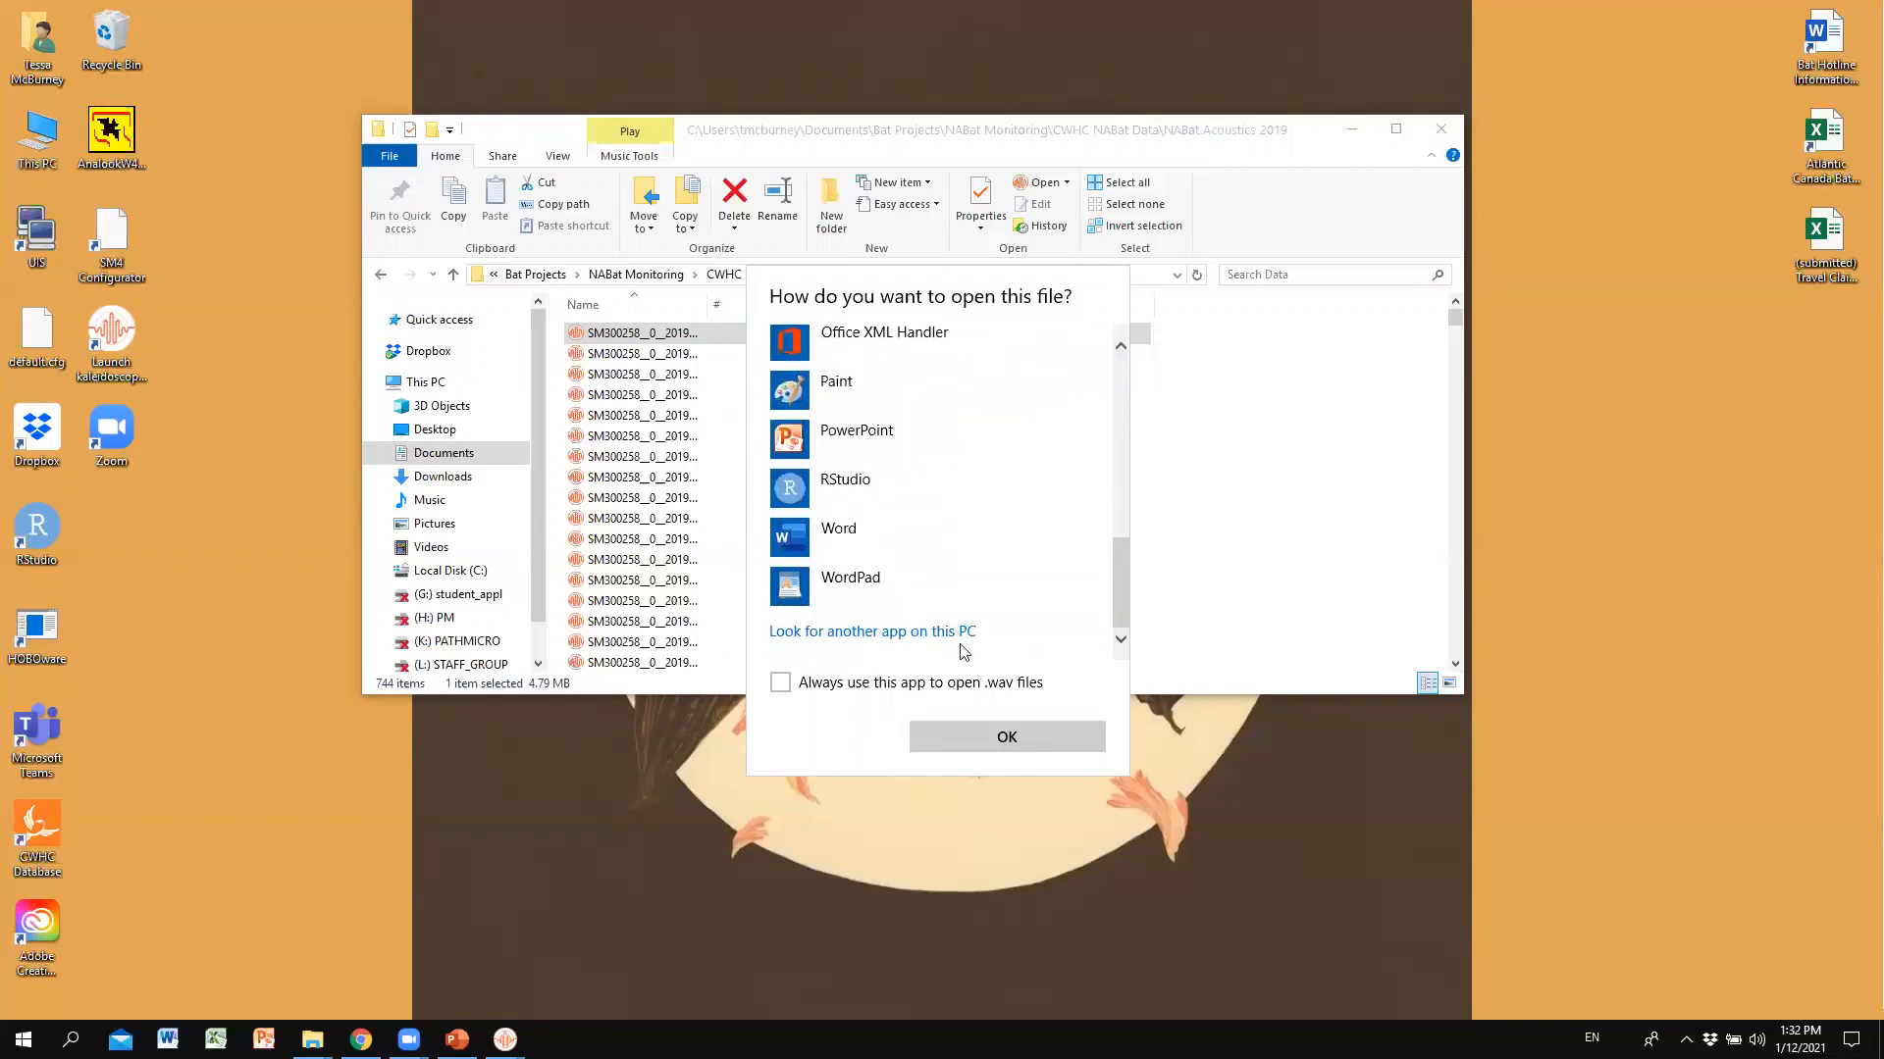
left_click(858, 633)
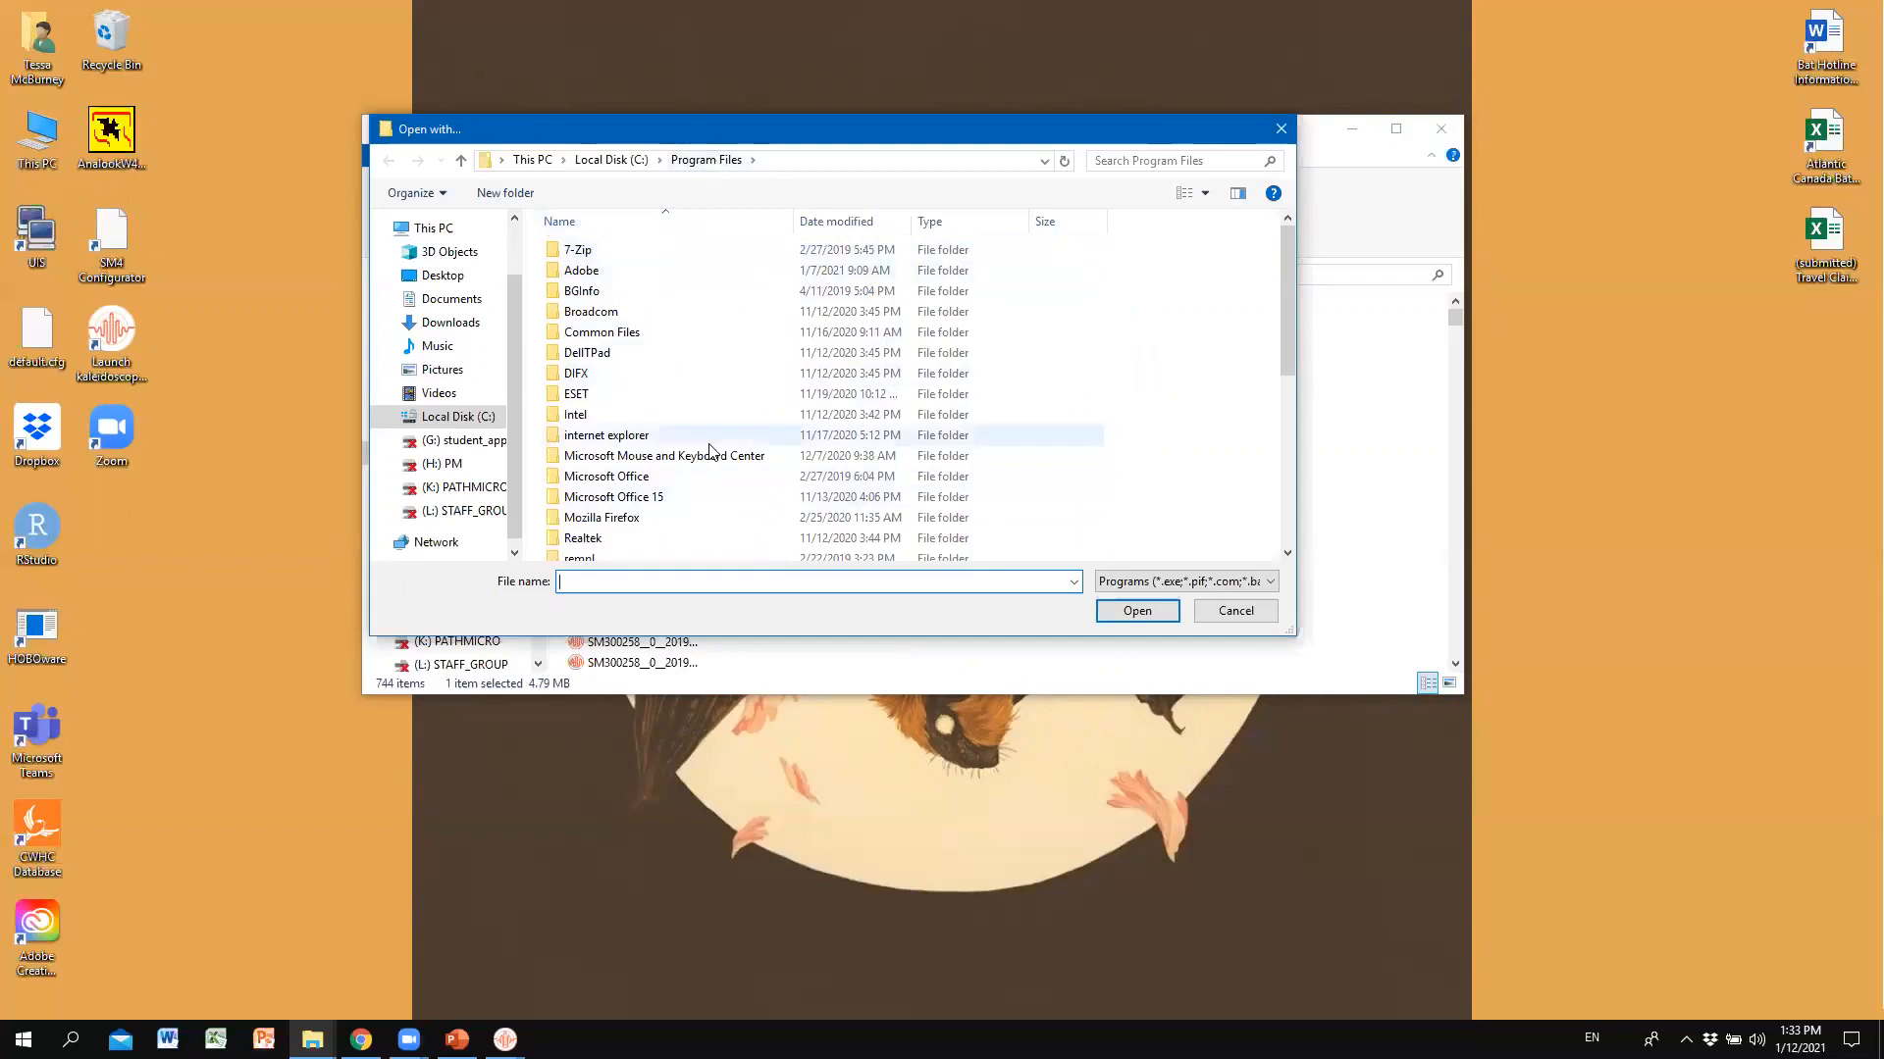
Pick C:\Program Files\Wildlife Acoustics\Kaleidoscope\kaleidoscope.exe to open the recording.
left_click(621, 163)
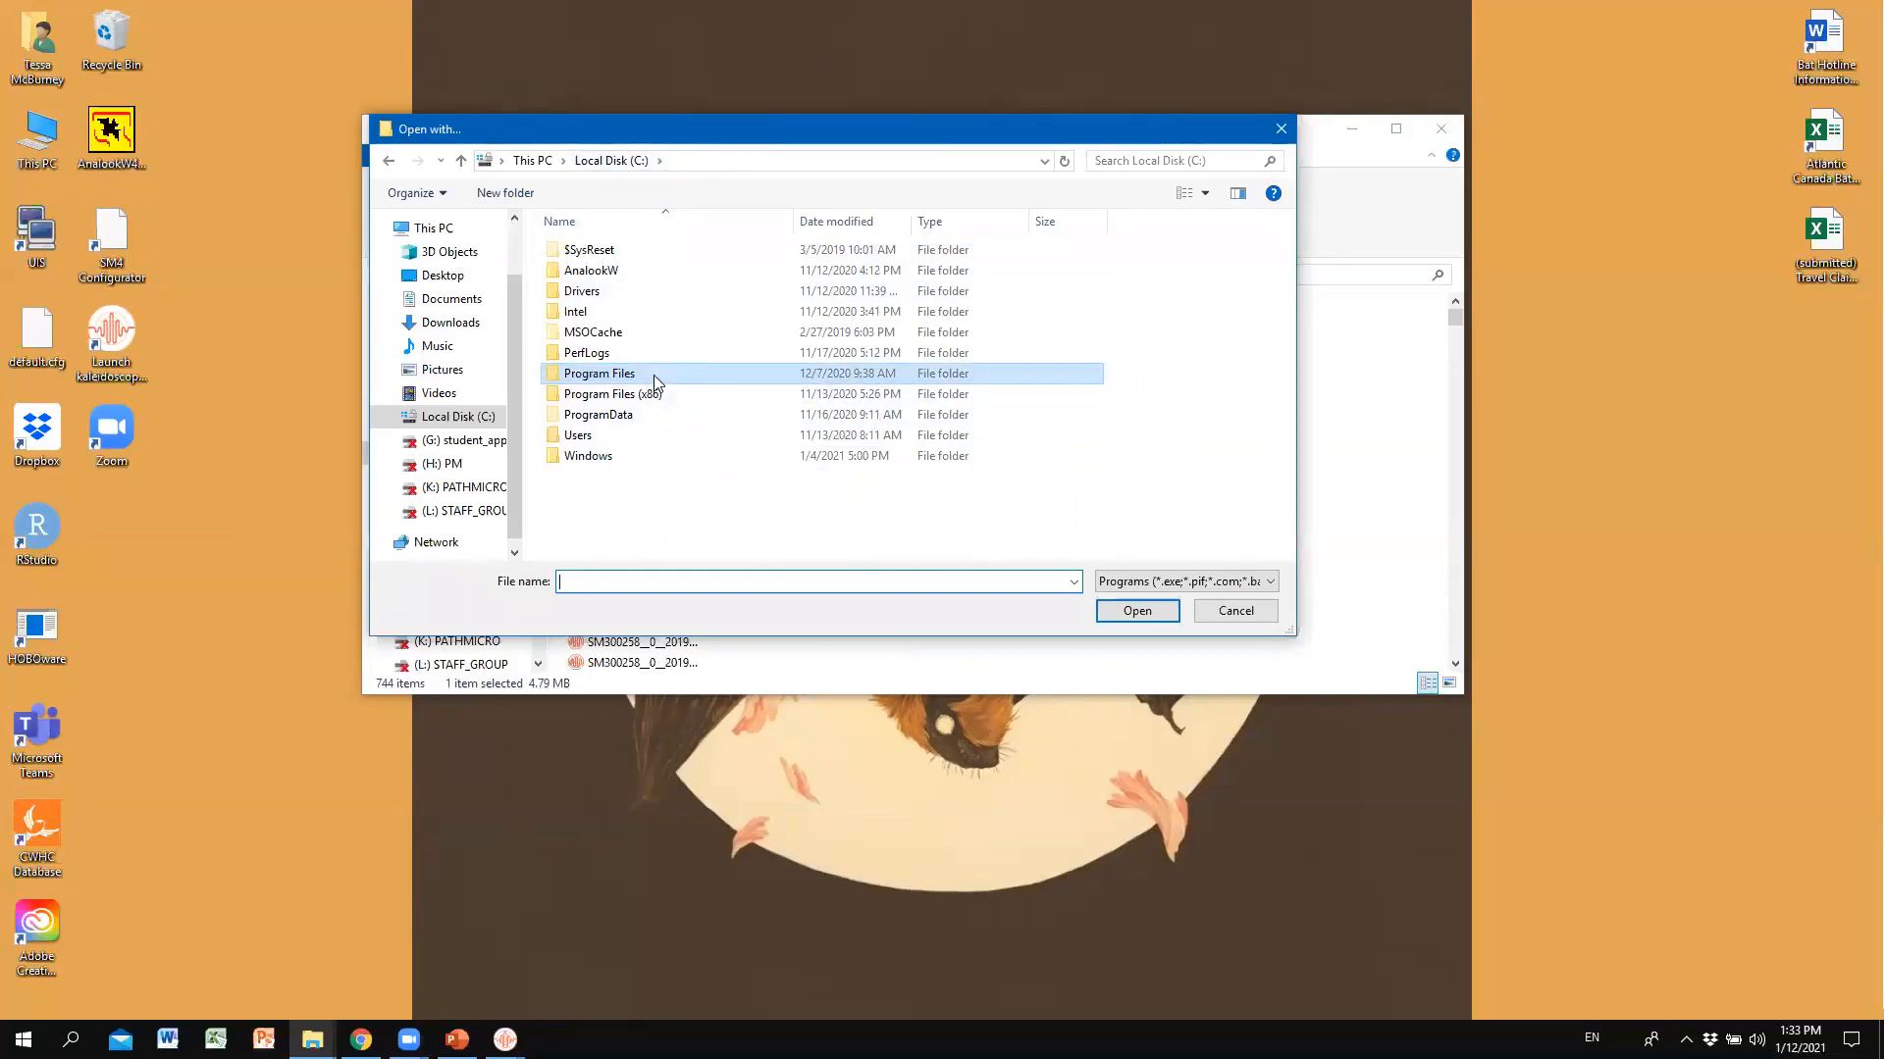
double_click(653, 375)
scroll(727, 379, "down", 5)
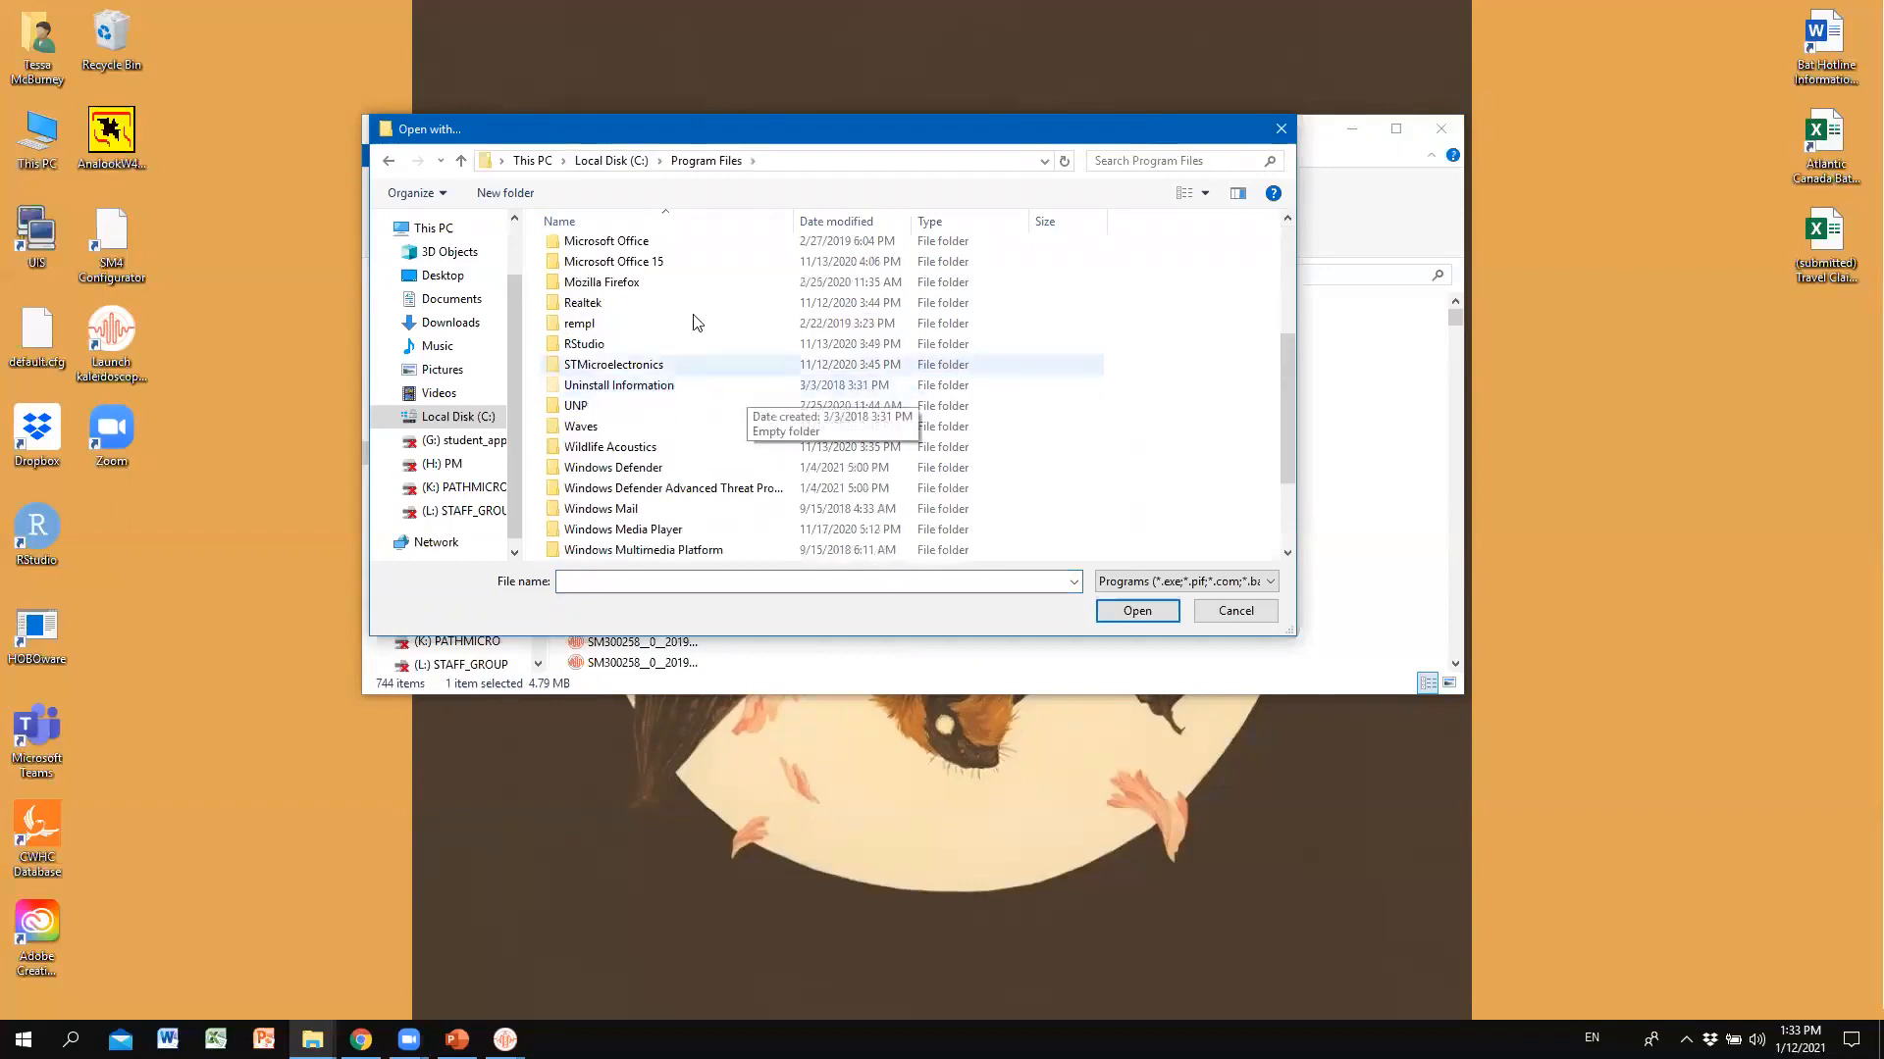
scroll(692, 323, "down", 2)
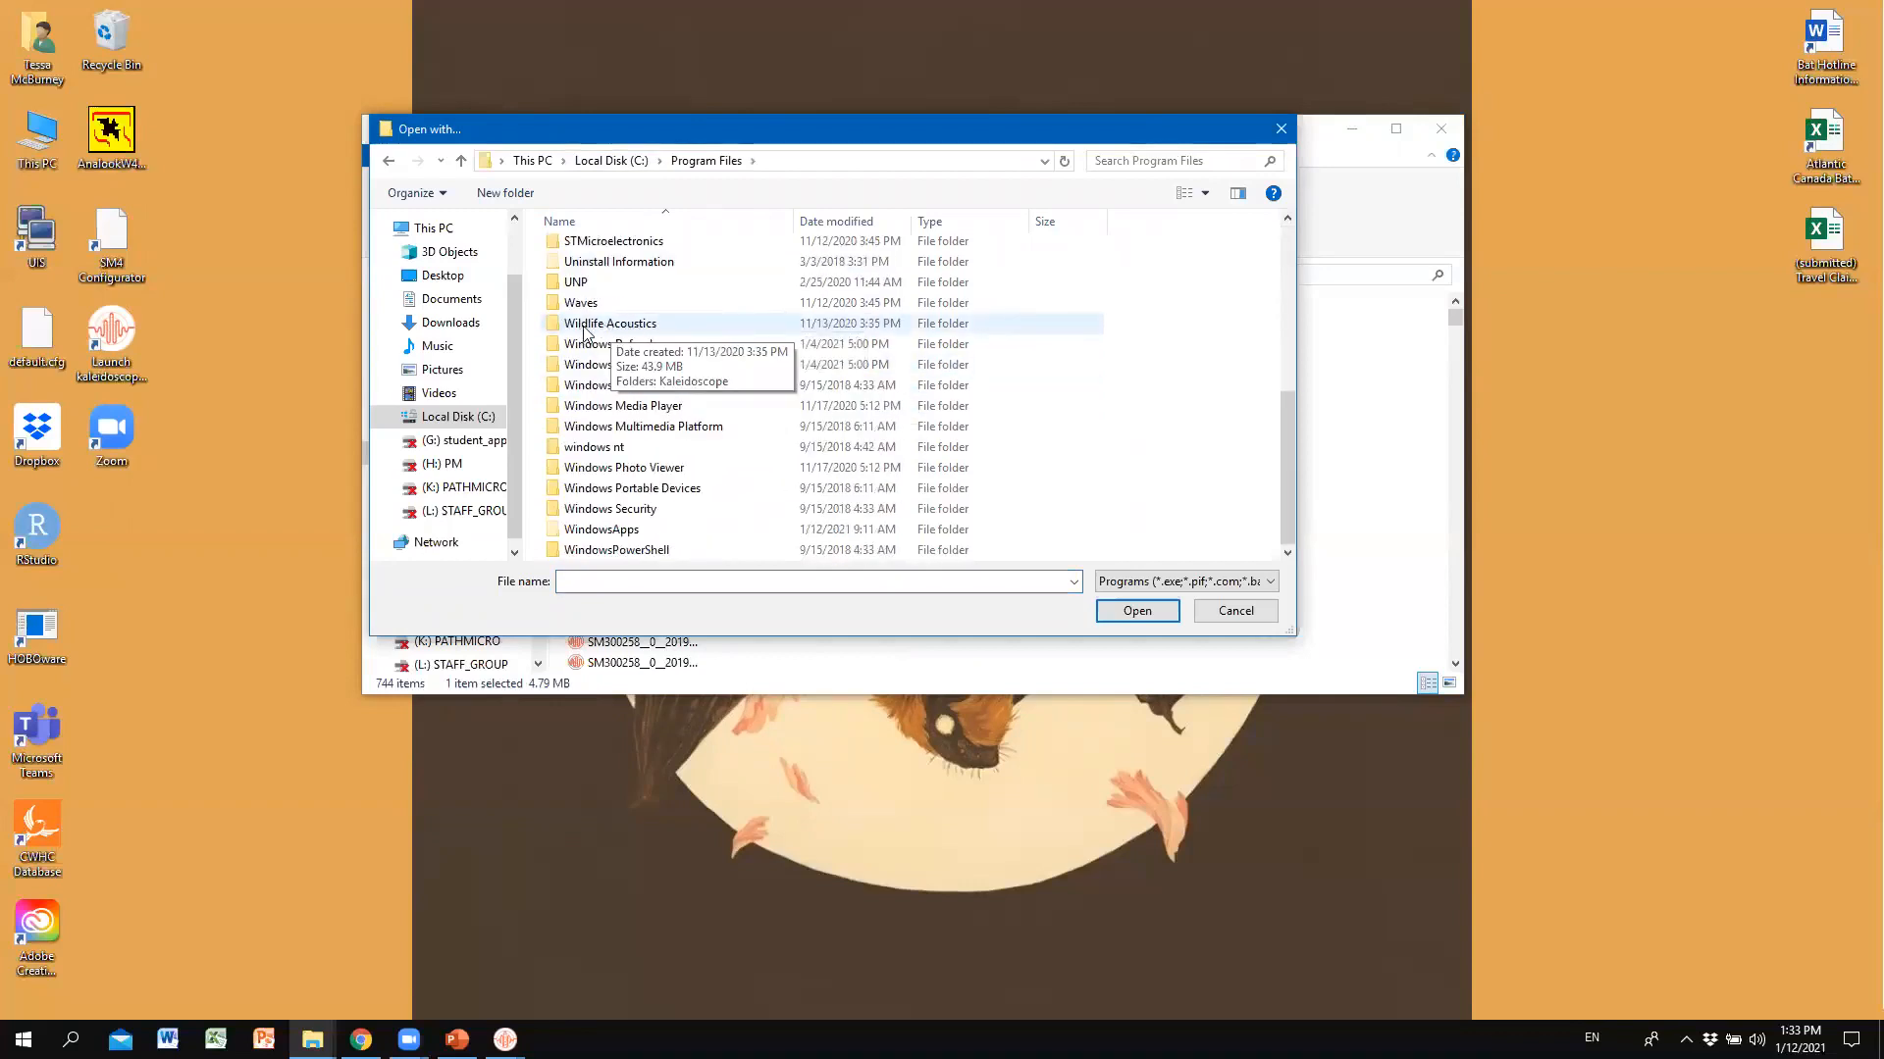
double_click(617, 326)
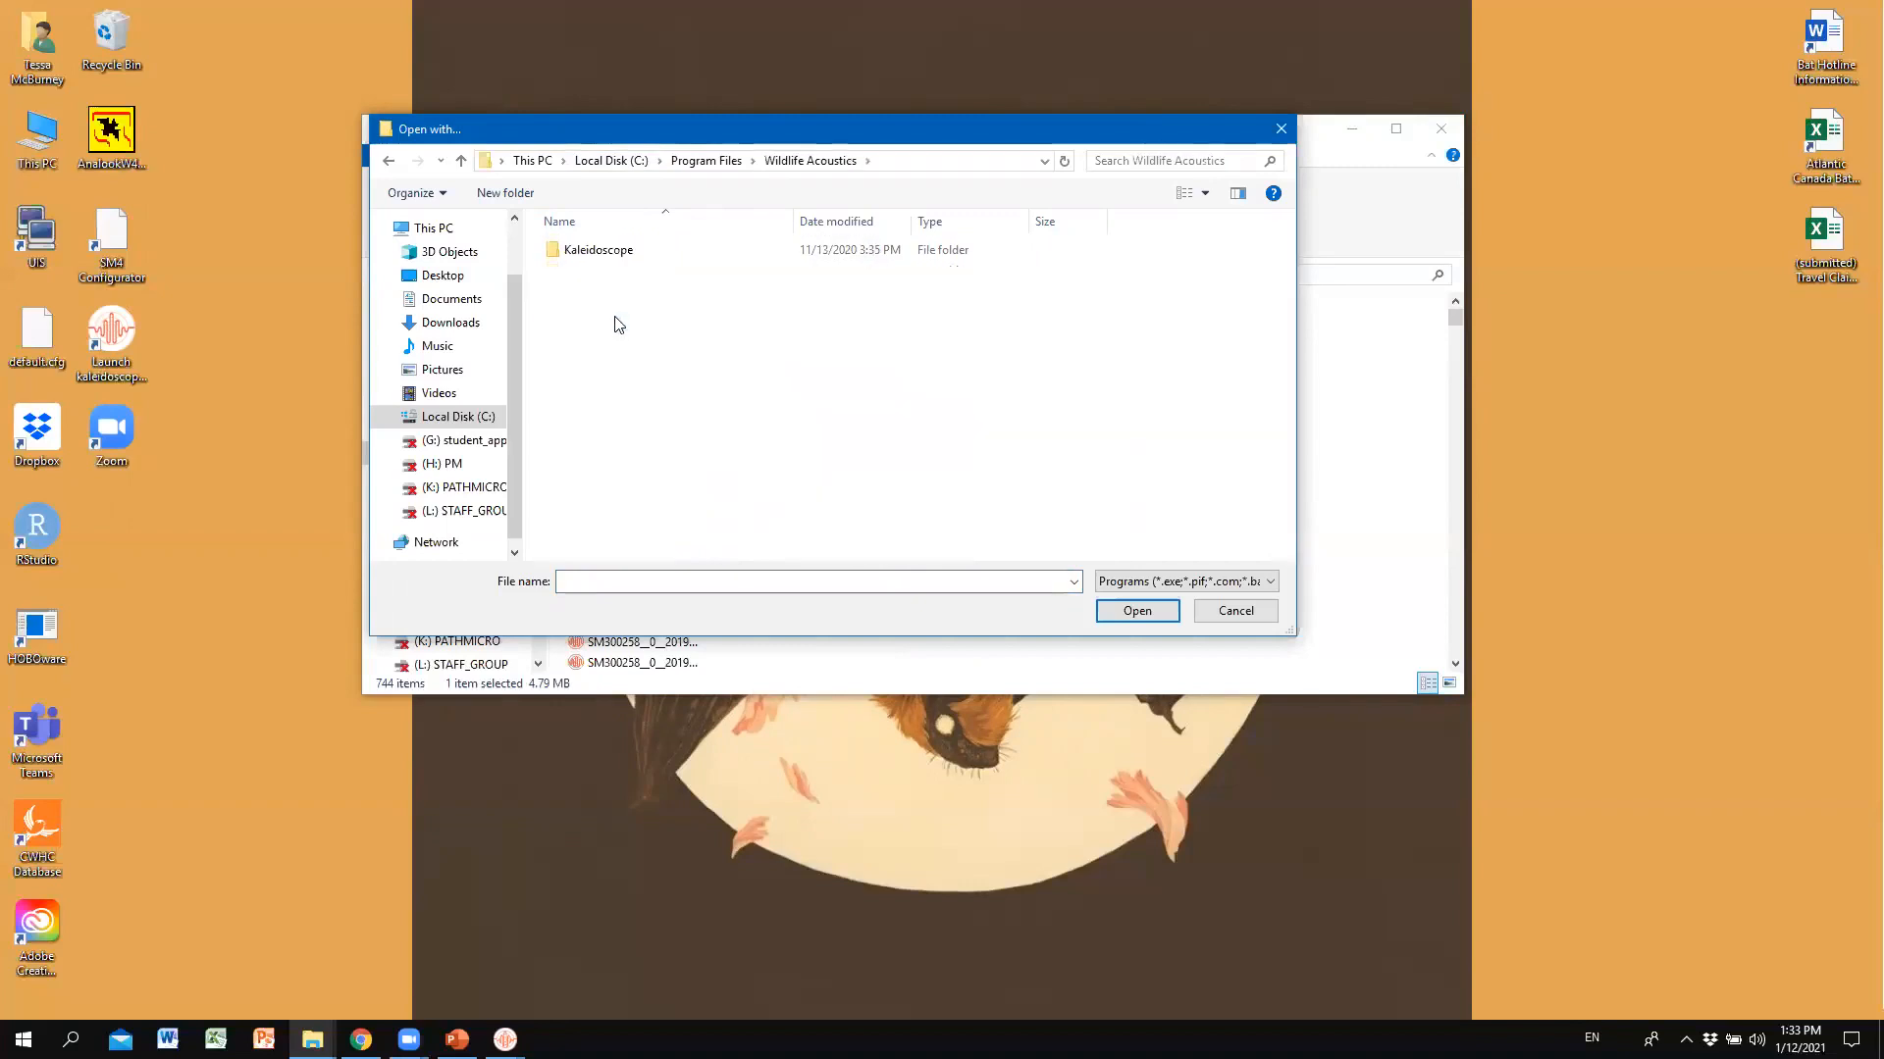
double_click(608, 253)
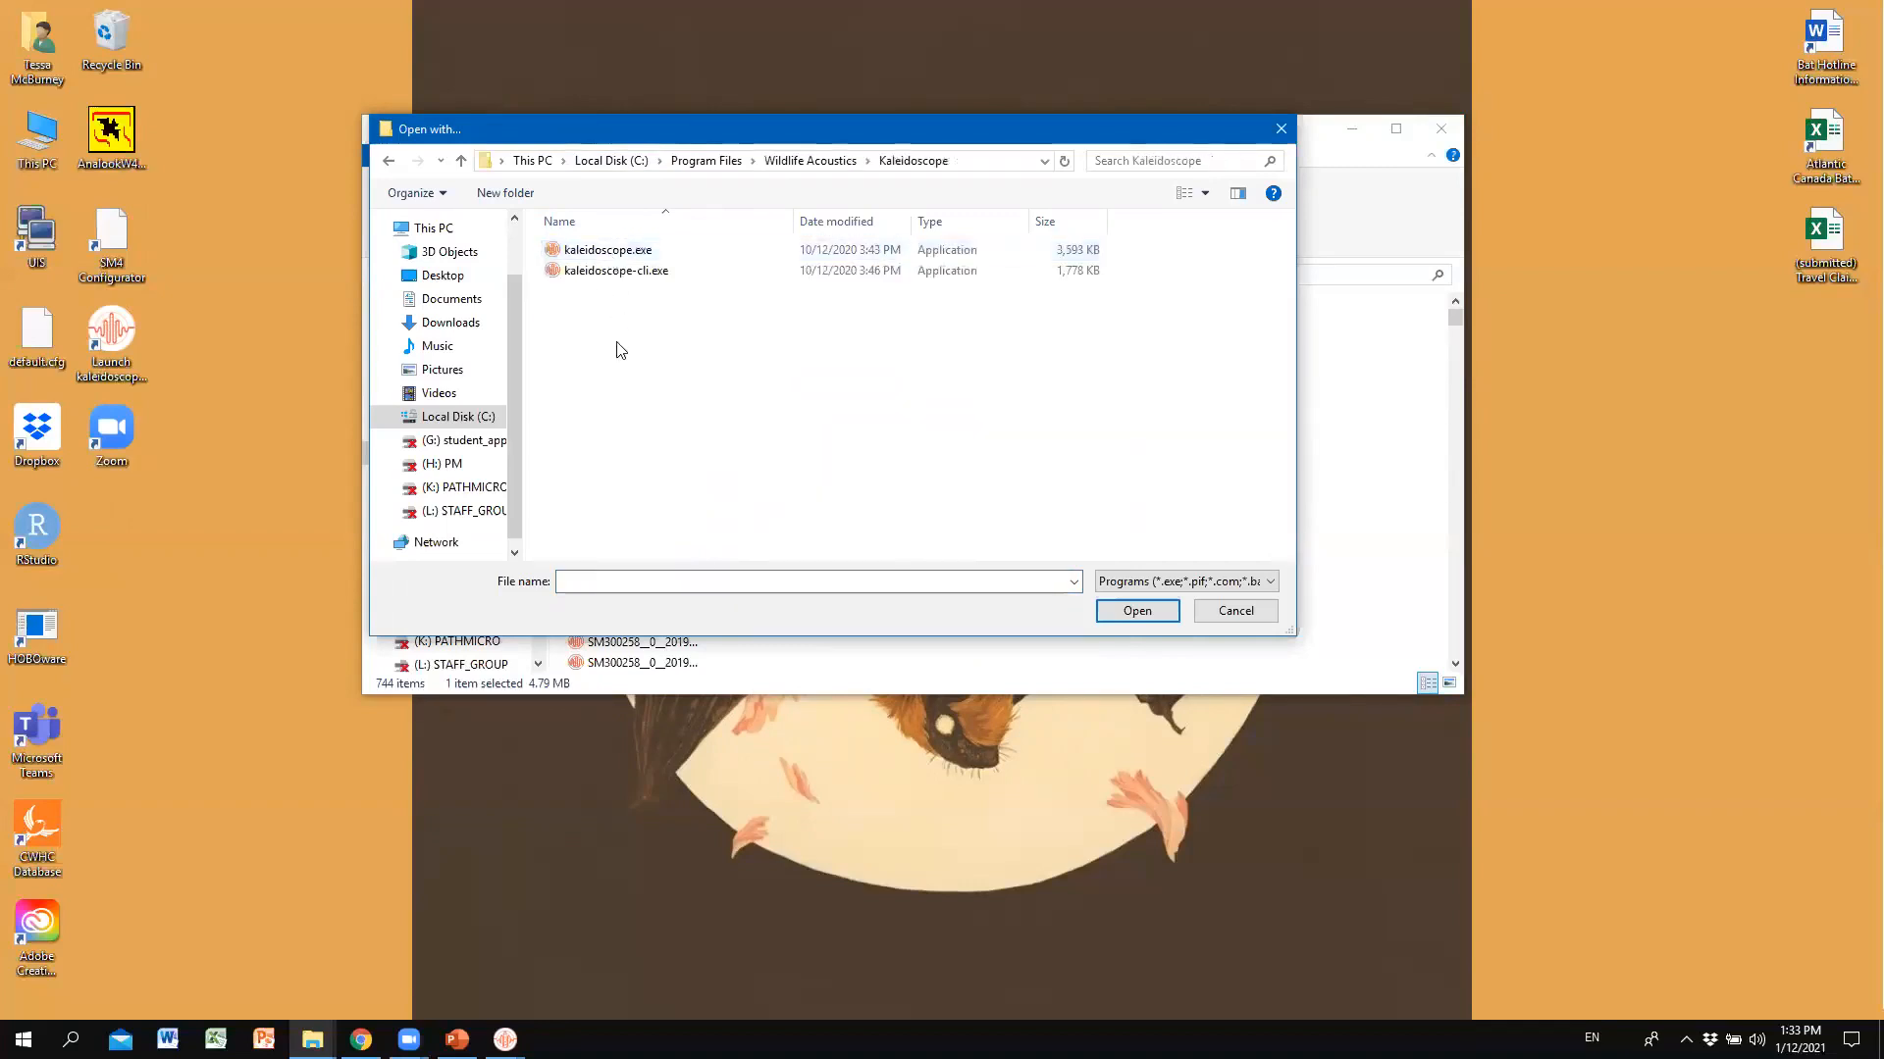
left_click(656, 251)
left_click(1154, 616)
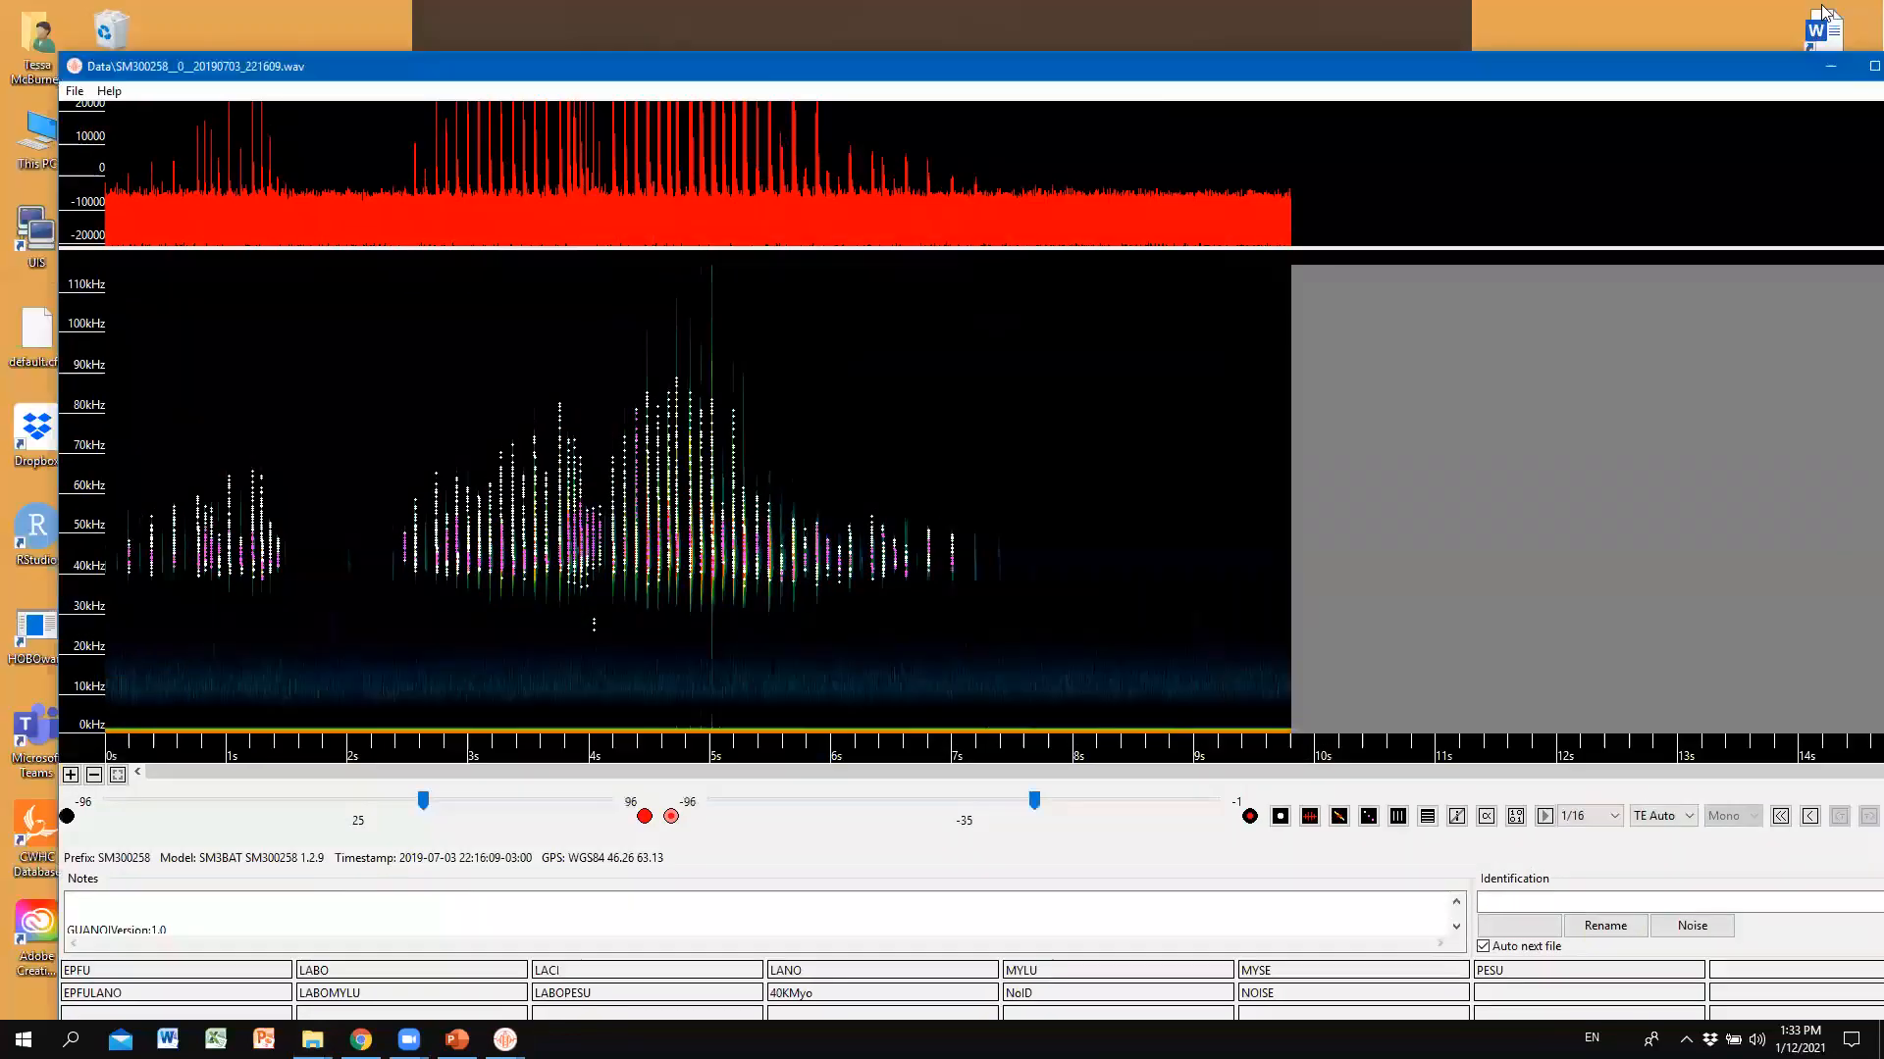
Maximize then minimize the spectrogram viewer, relaunch Kaleidoscope, and close its batch window.
left_click_drag(1782, 66, 1726, 2)
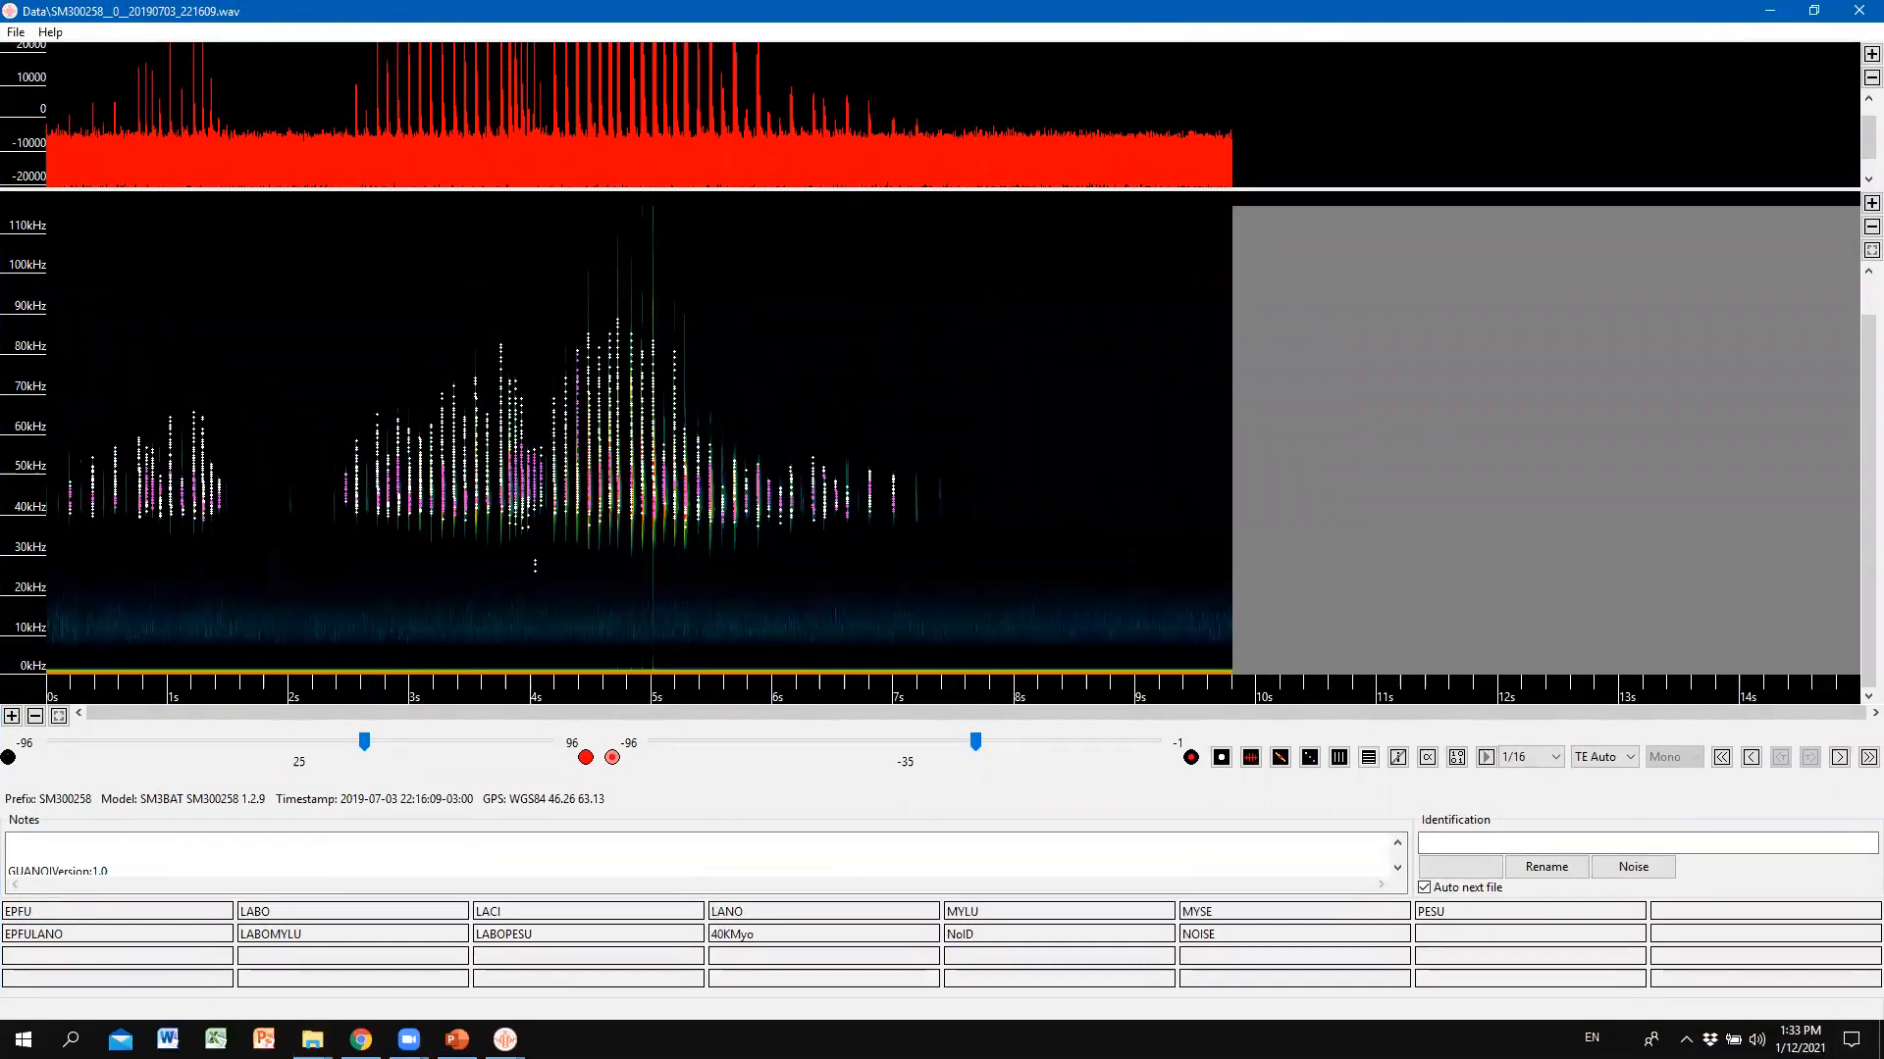
left_click(1770, 11)
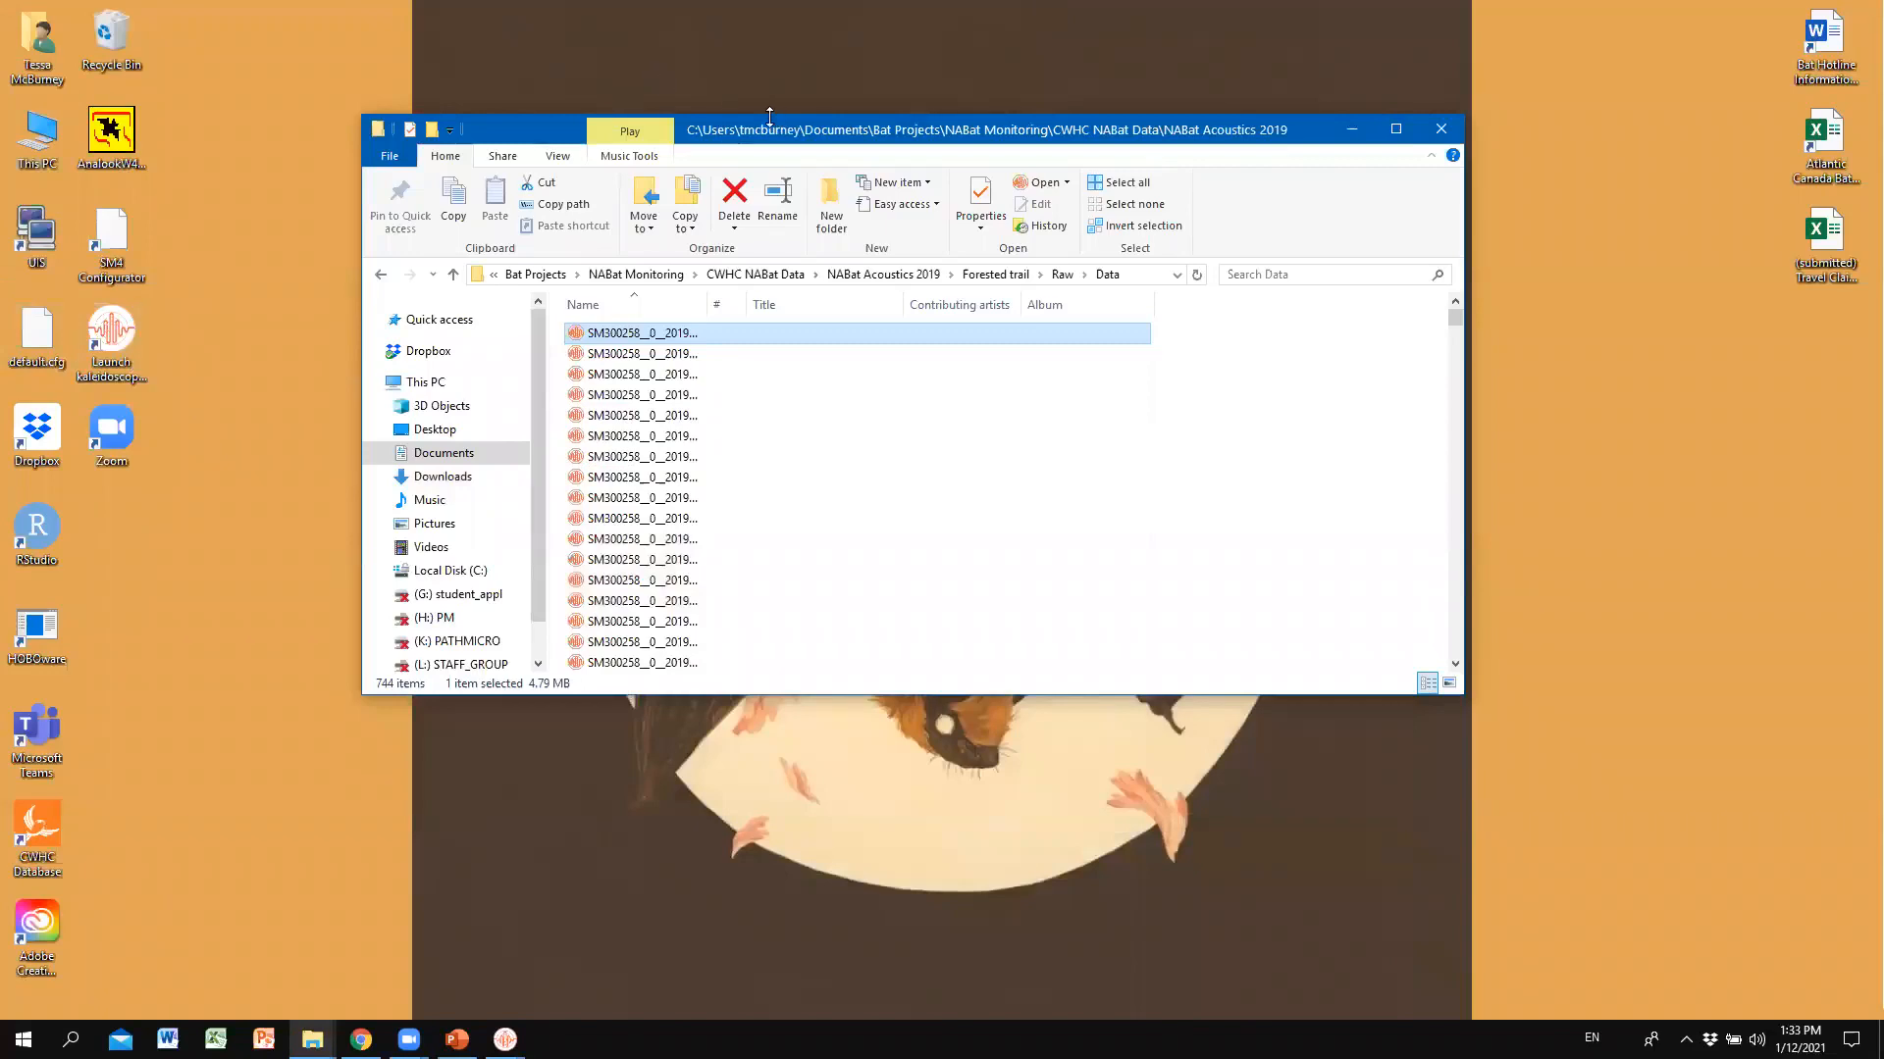
left_click_drag(769, 117, 911, 79)
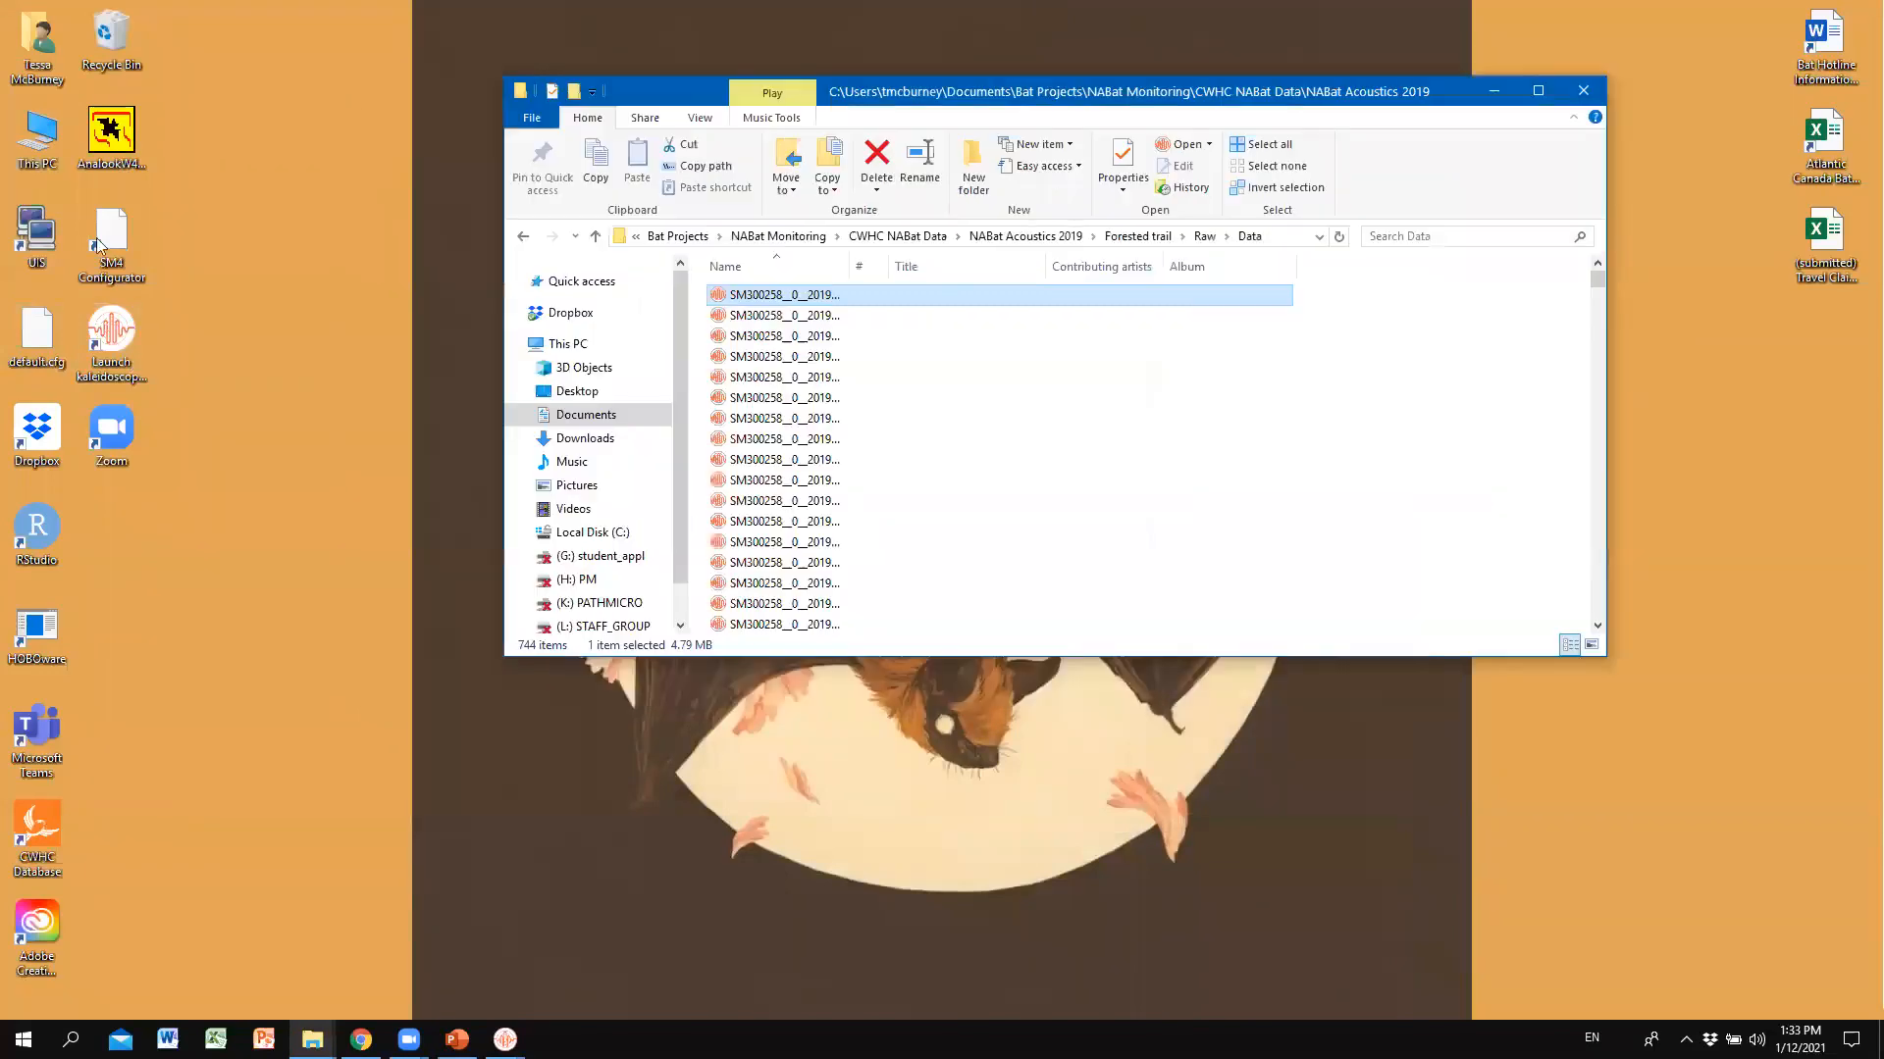
double_click(130, 312)
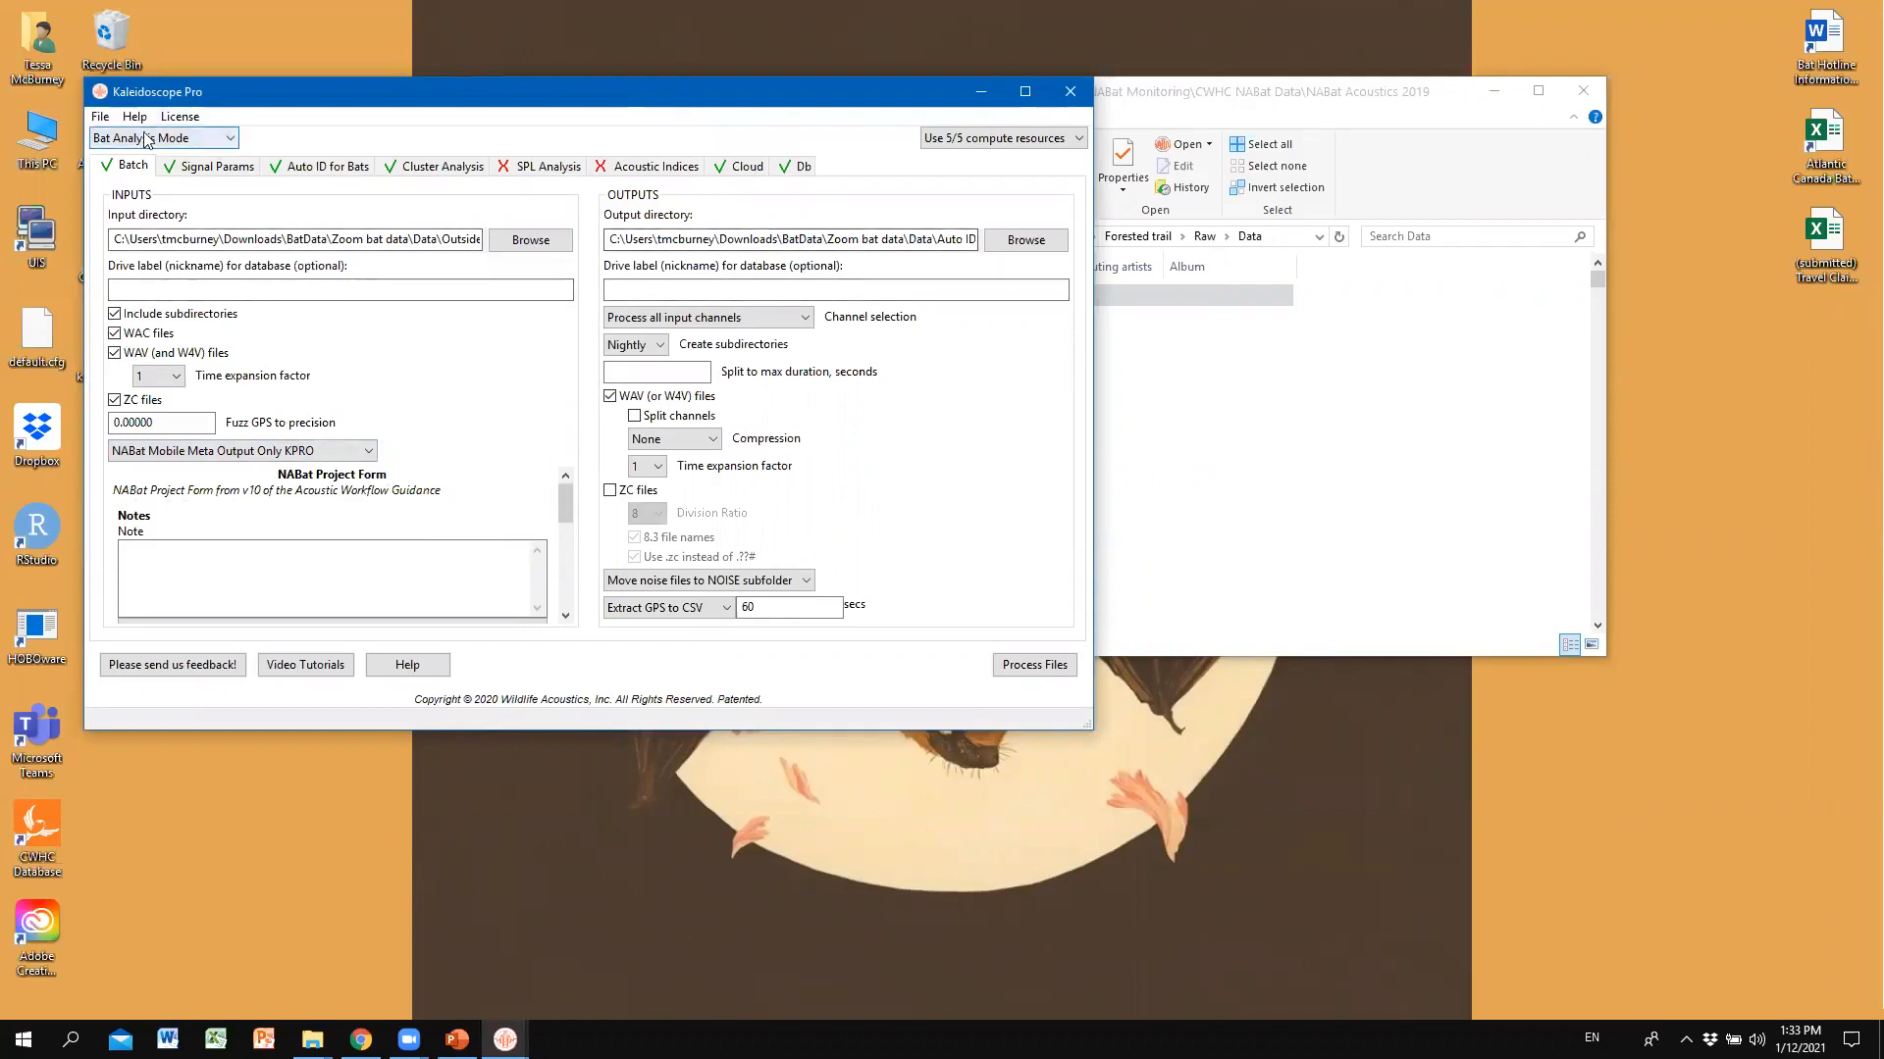
left_click(1070, 93)
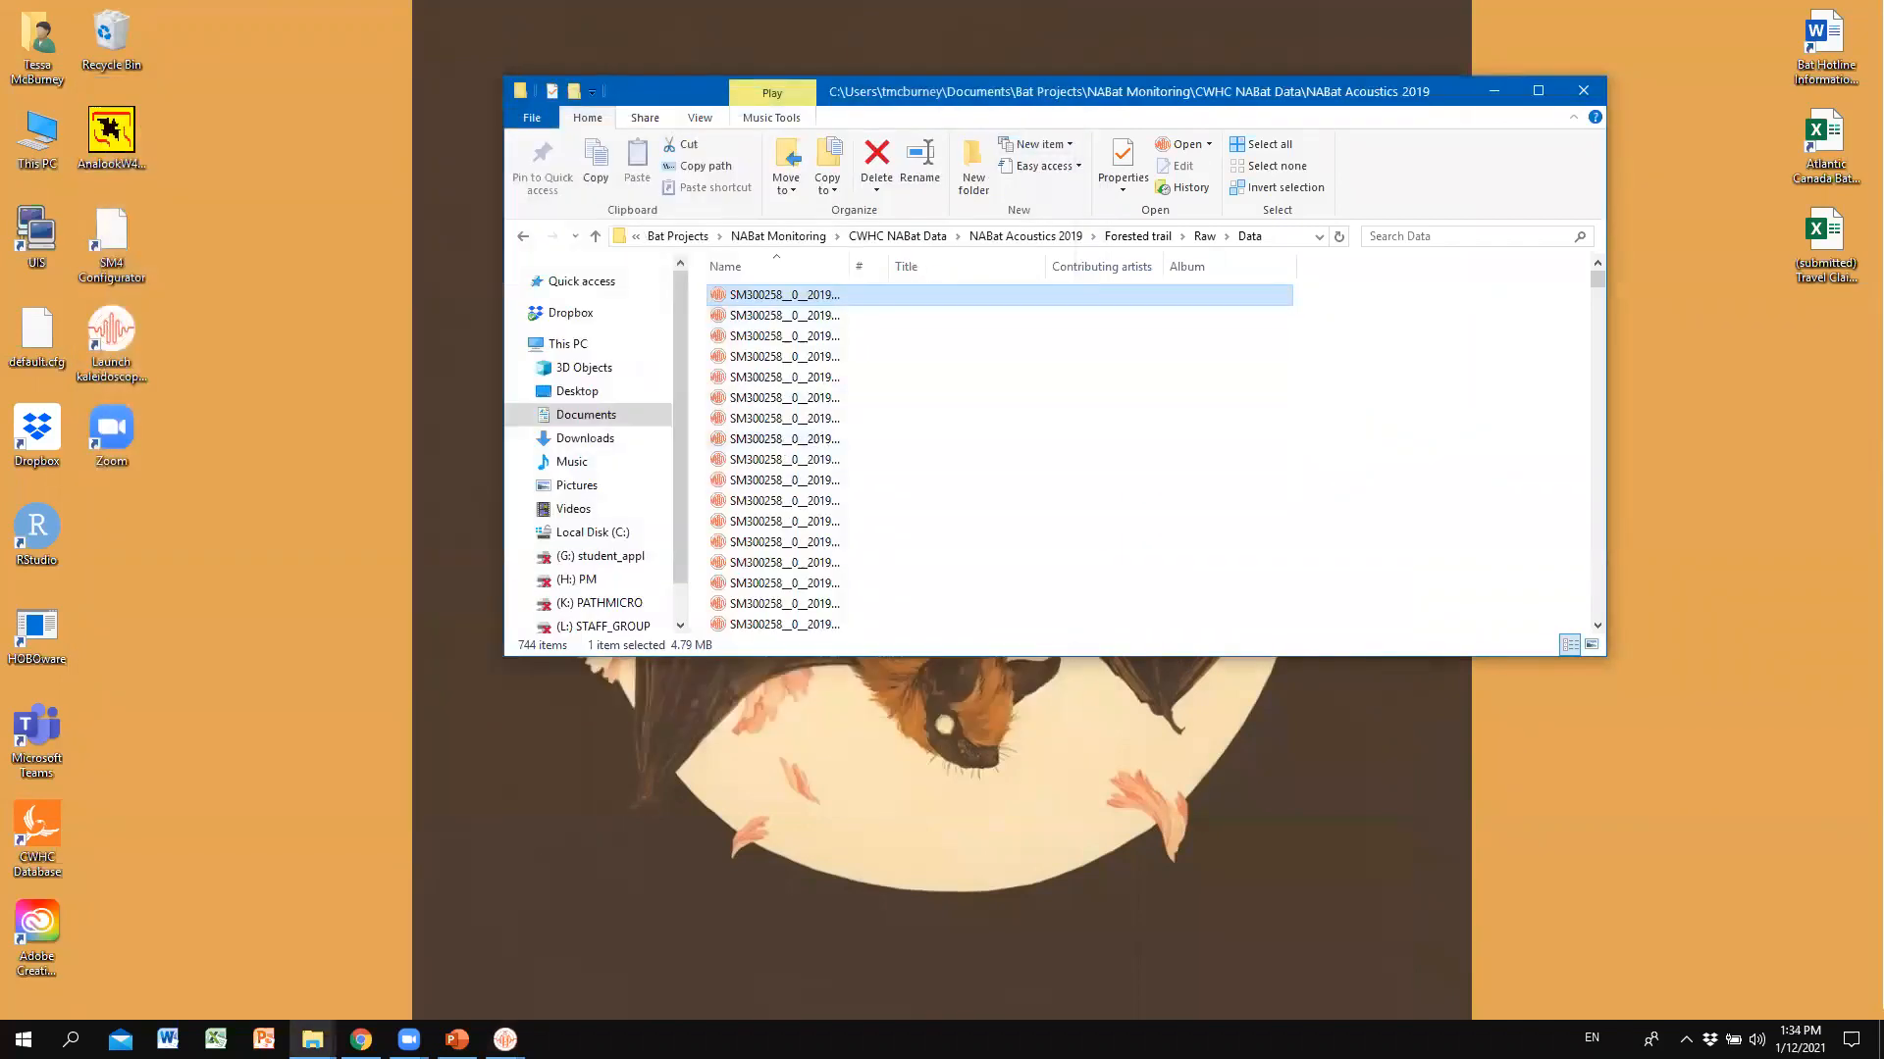
left_click(505, 1039)
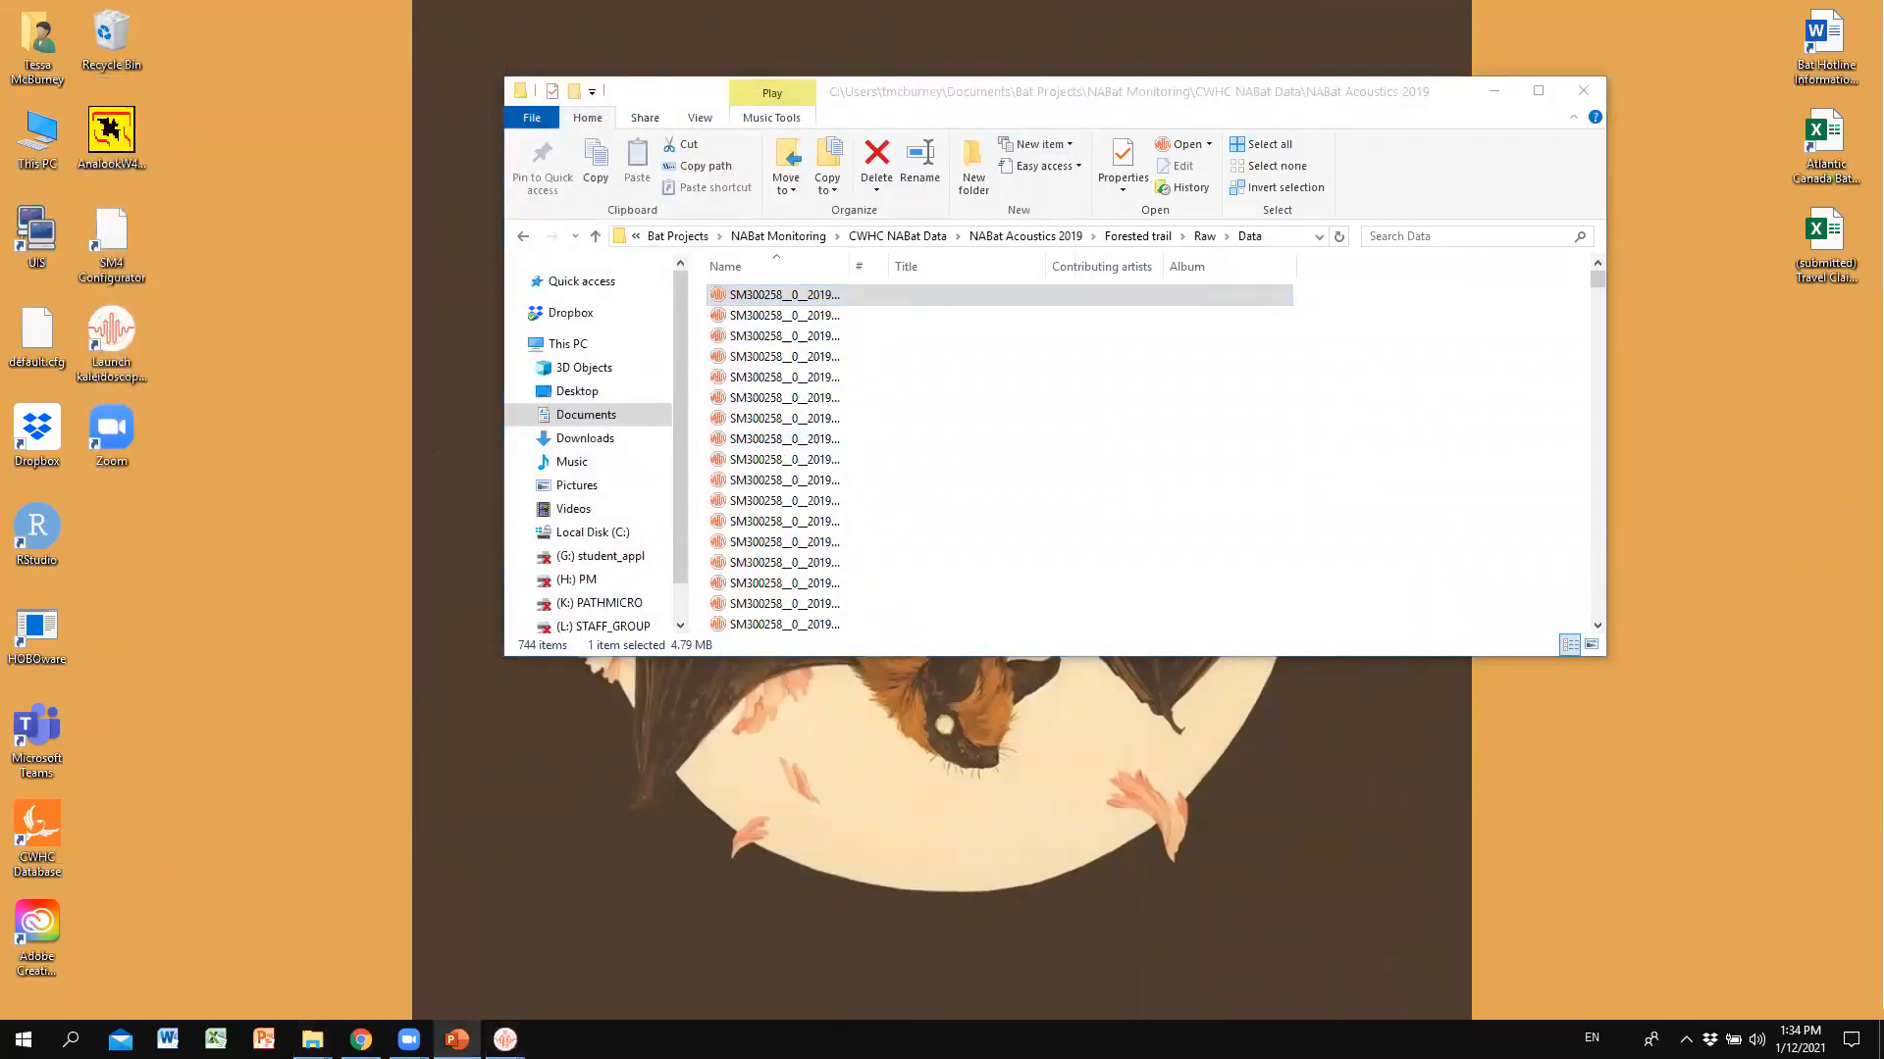
Close two duplicate viewer windows and restore the SM300258_0__20190703_221609.wav spectrogram.
mouse_move(505, 1039)
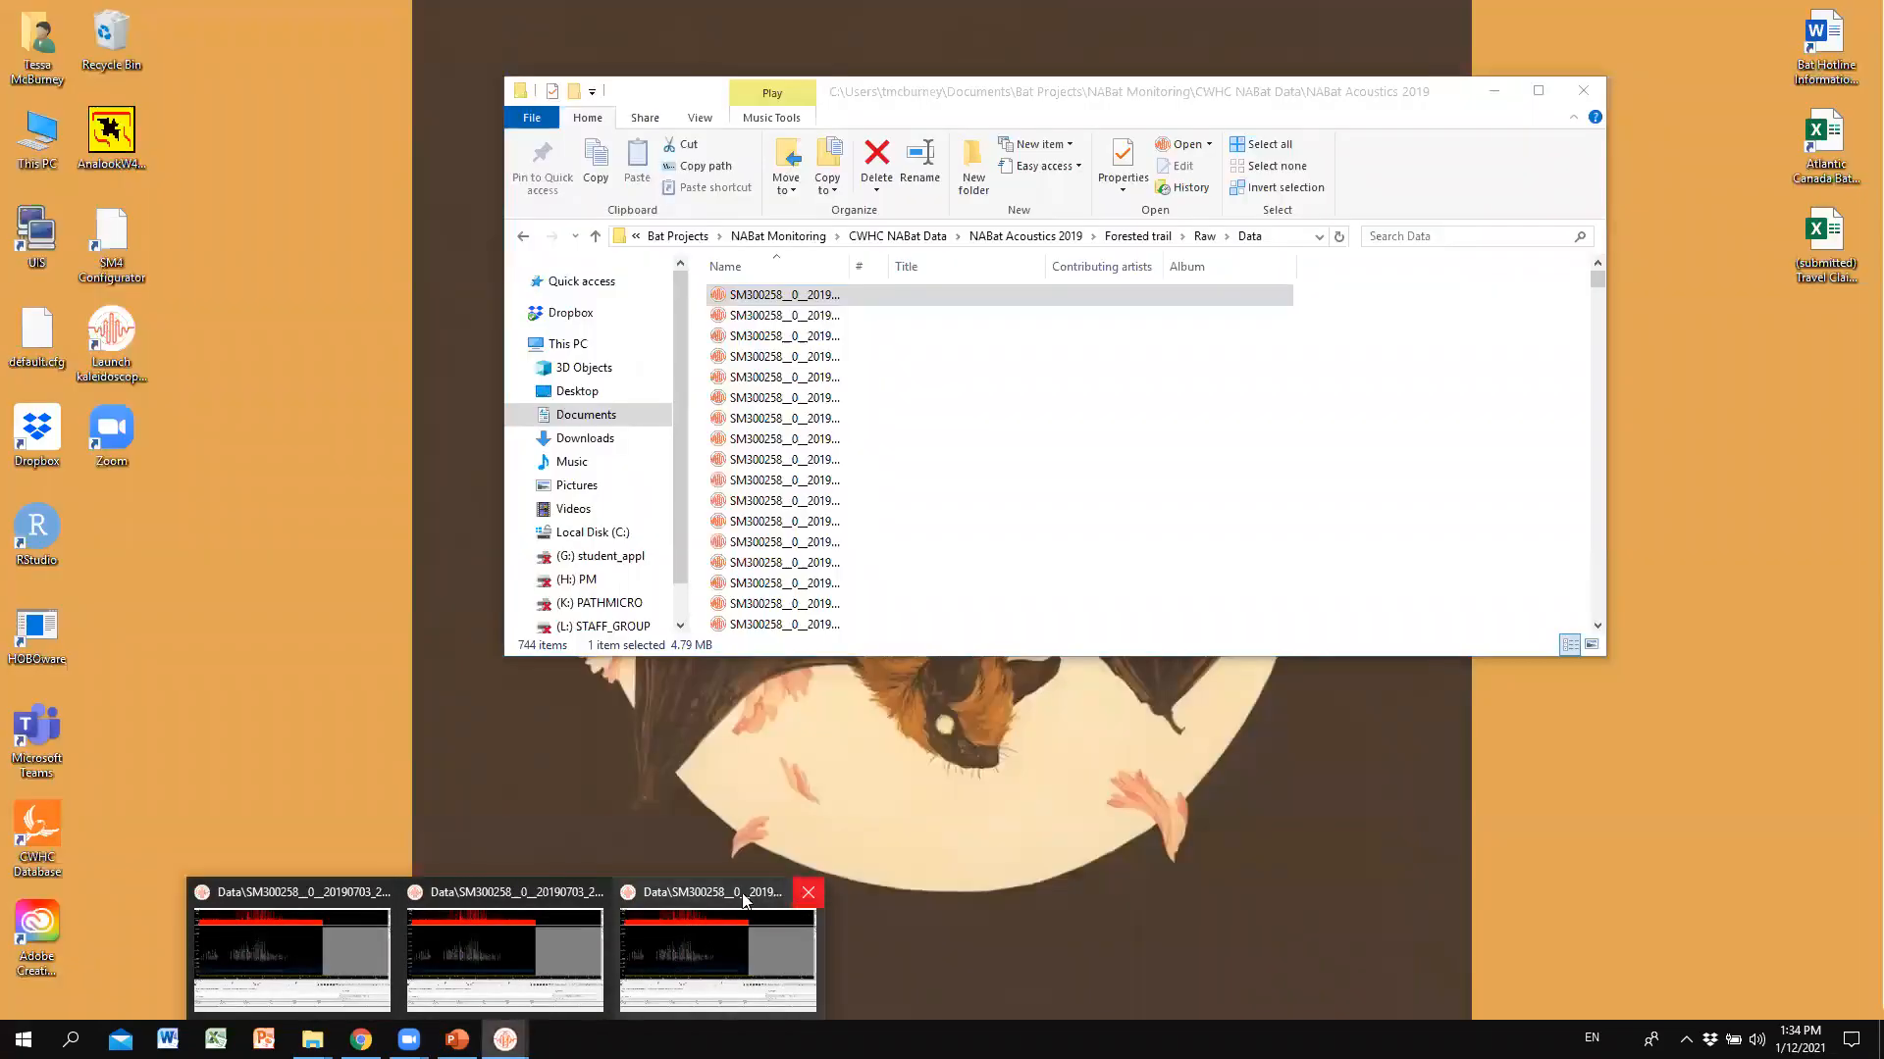
left_click(806, 893)
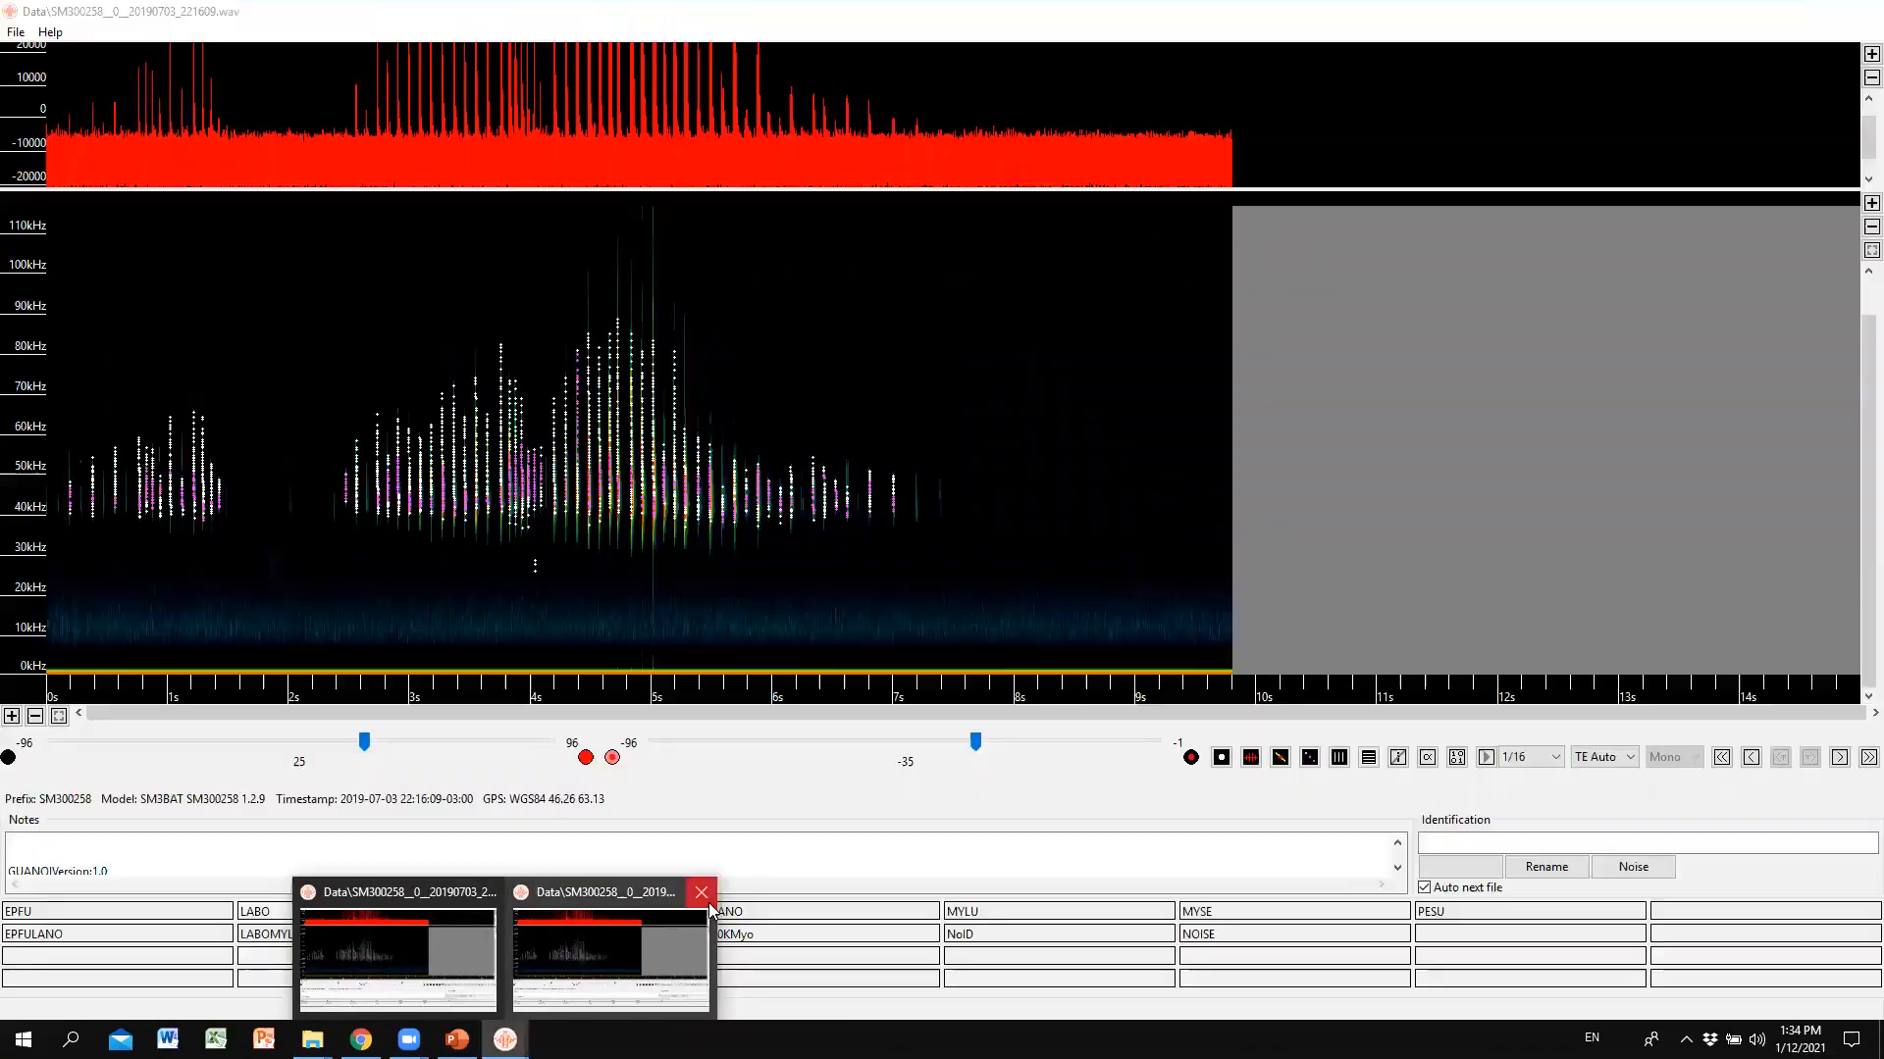
left_click(701, 893)
left_click(504, 947)
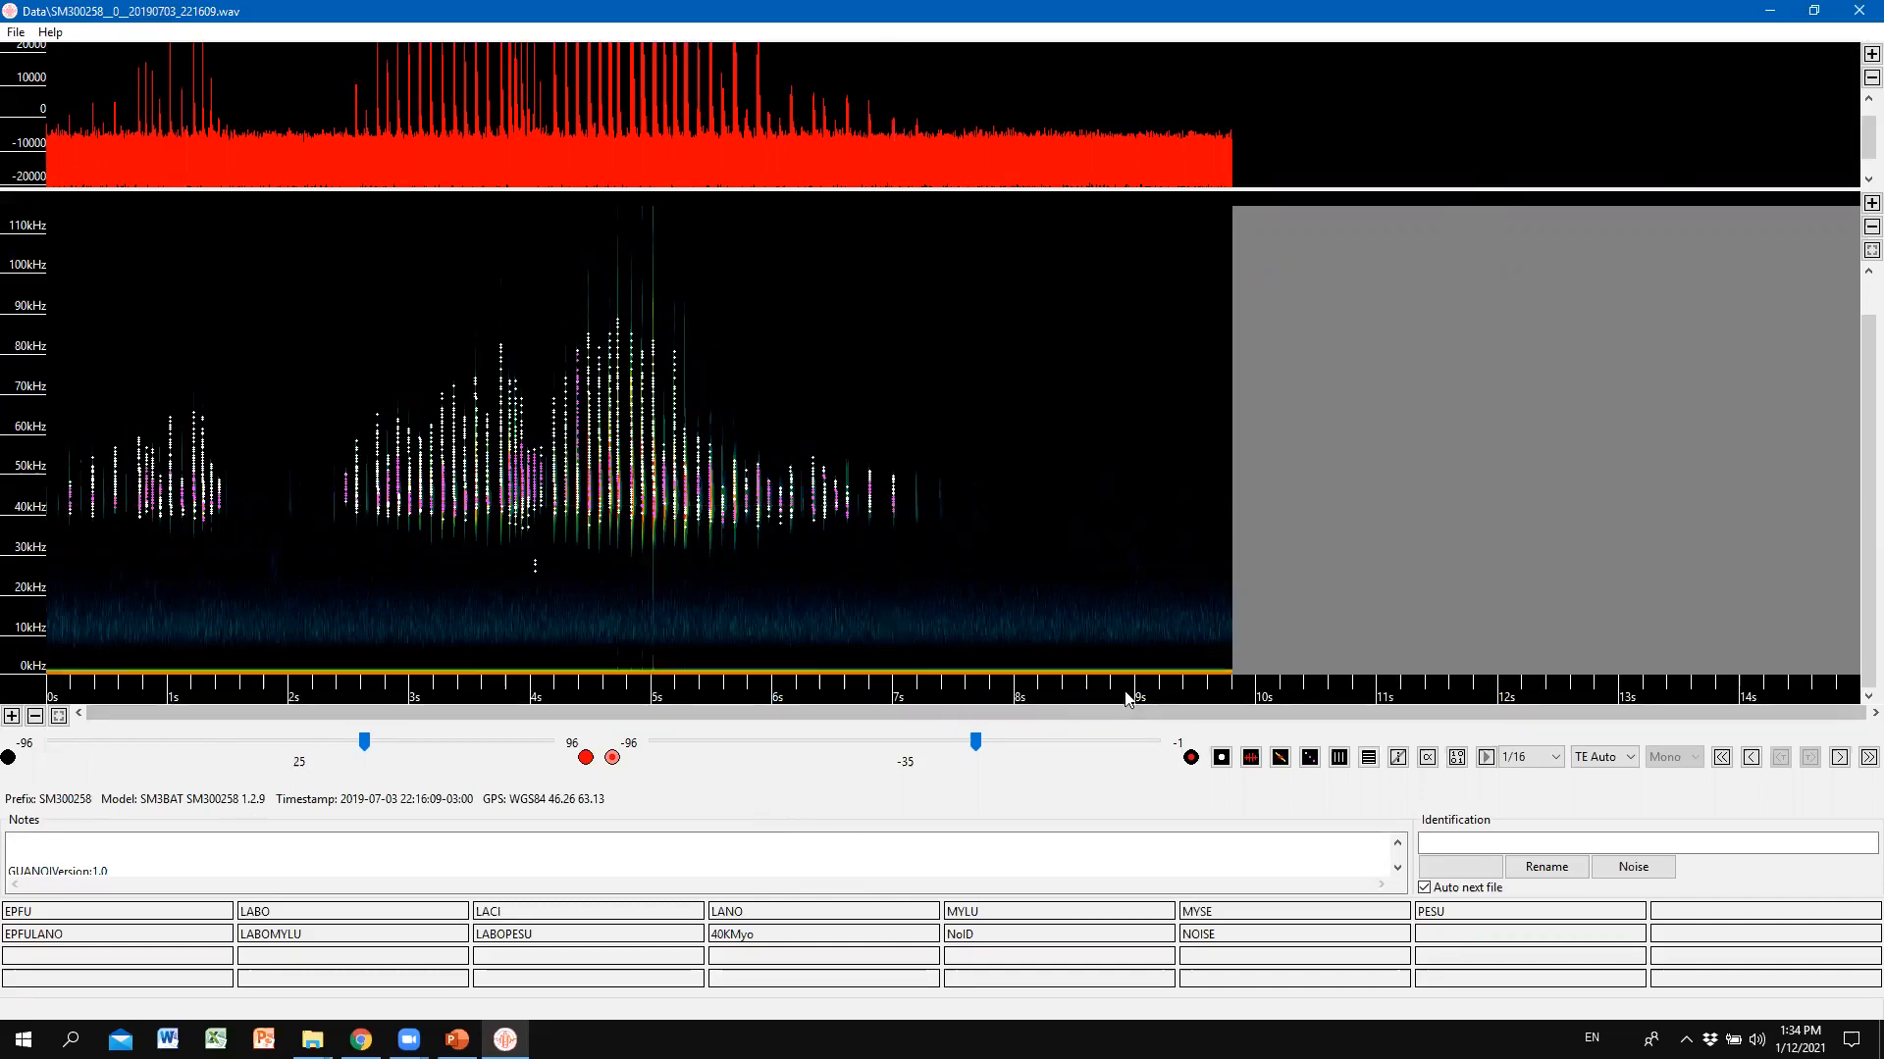
Zoom the time axis in, scroll back to the start, then zoom to fit all ten seconds.
left_click(11, 716)
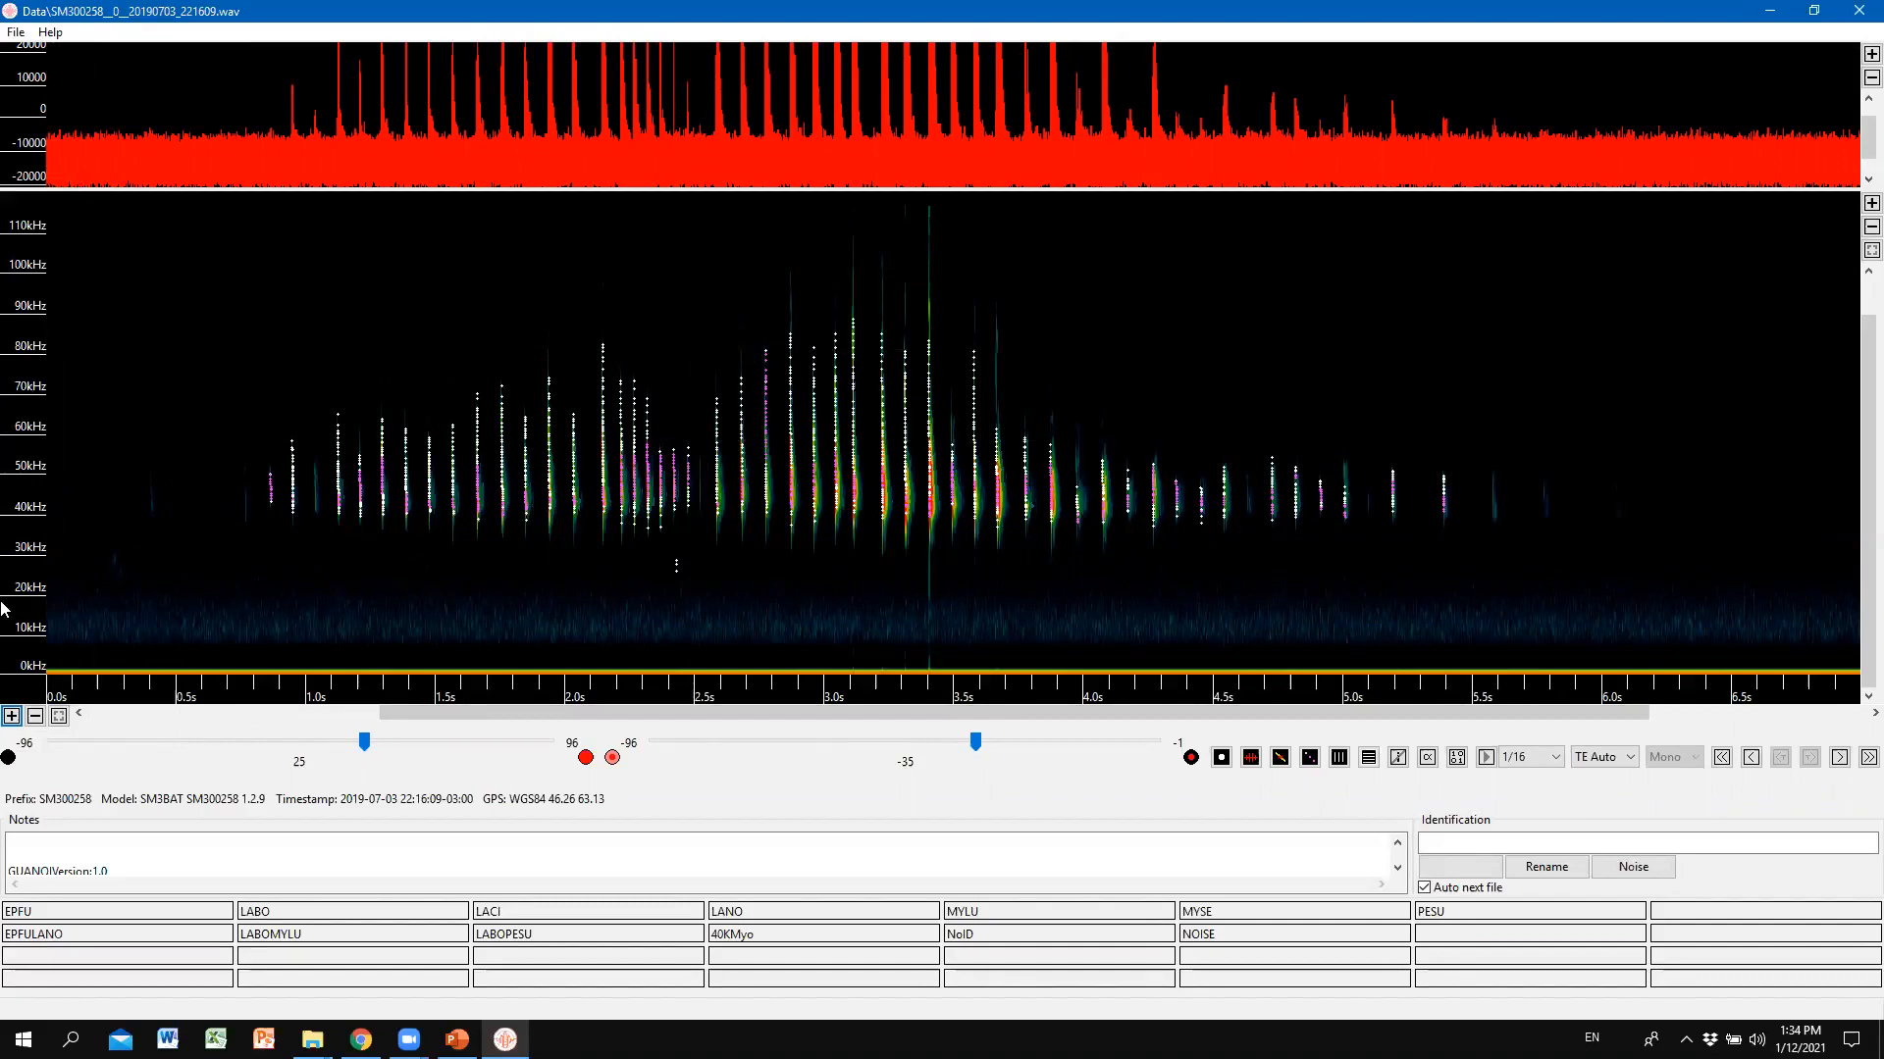
left_click_drag(700, 715, 646, 710)
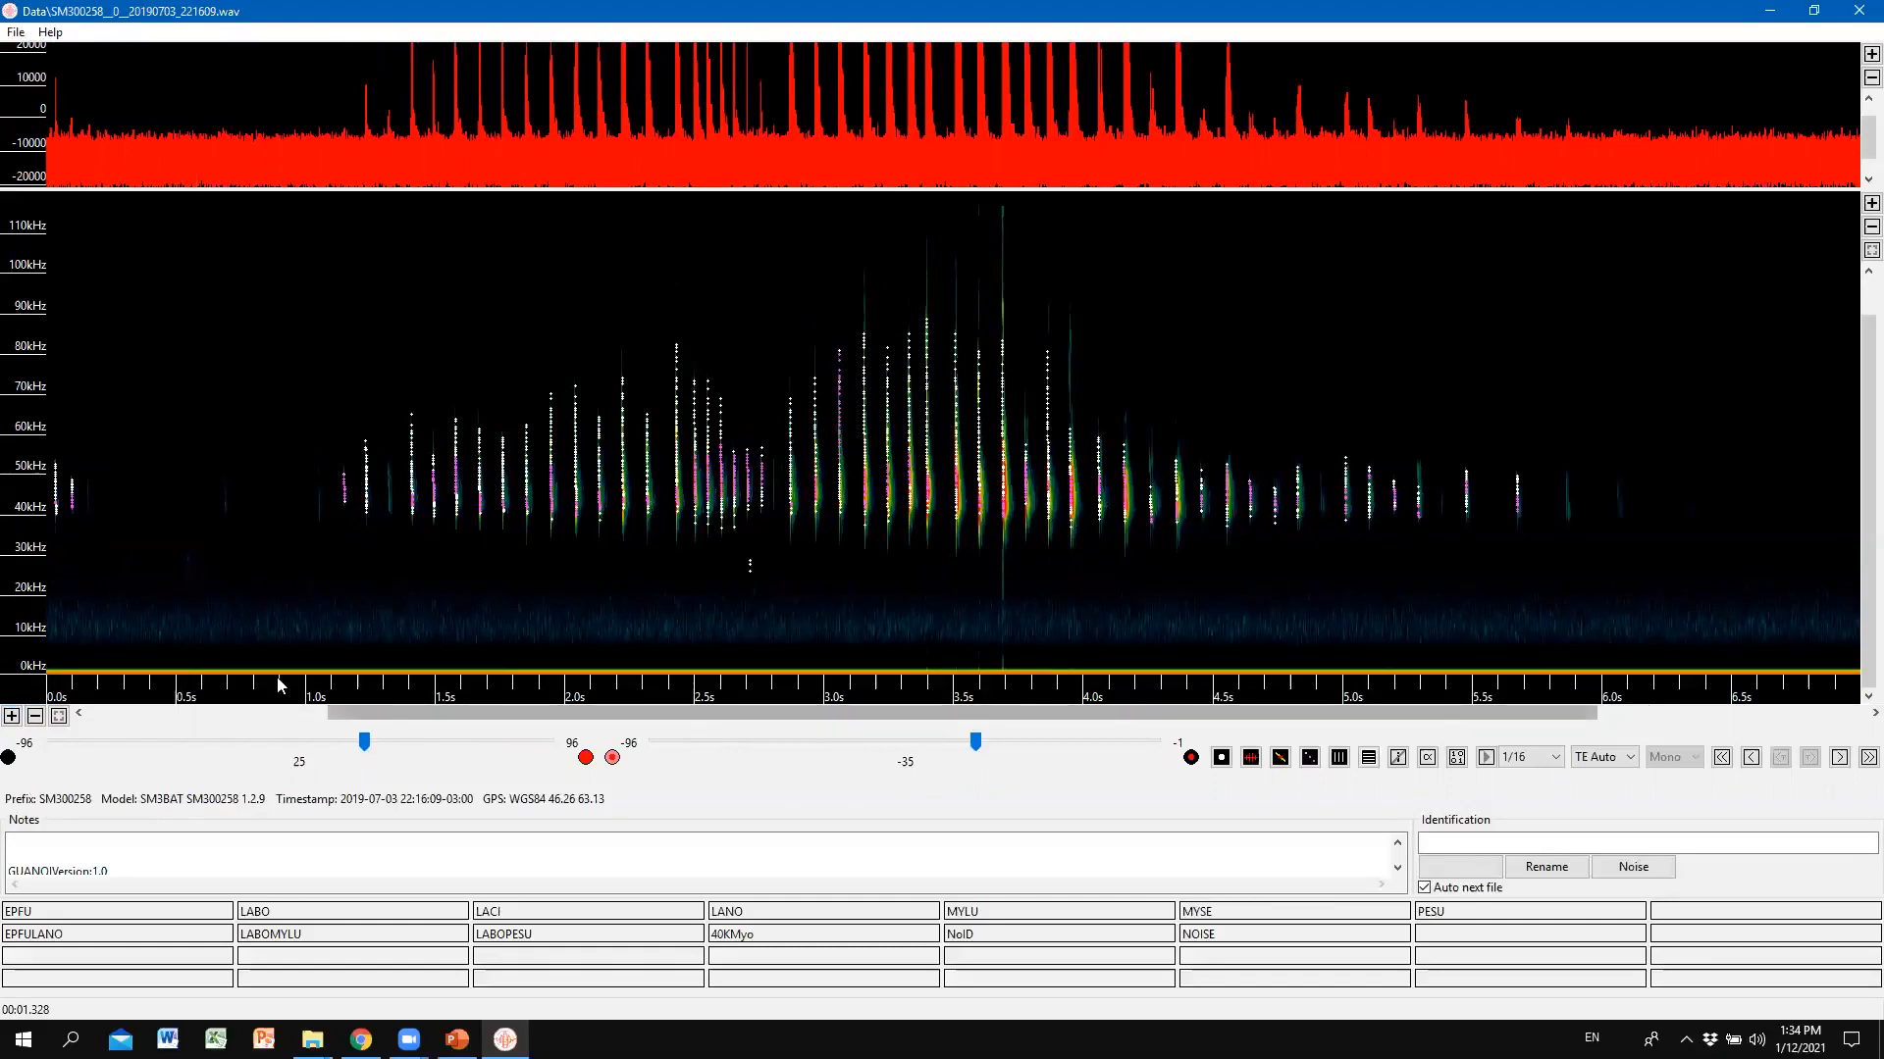
key("alt+Tab")
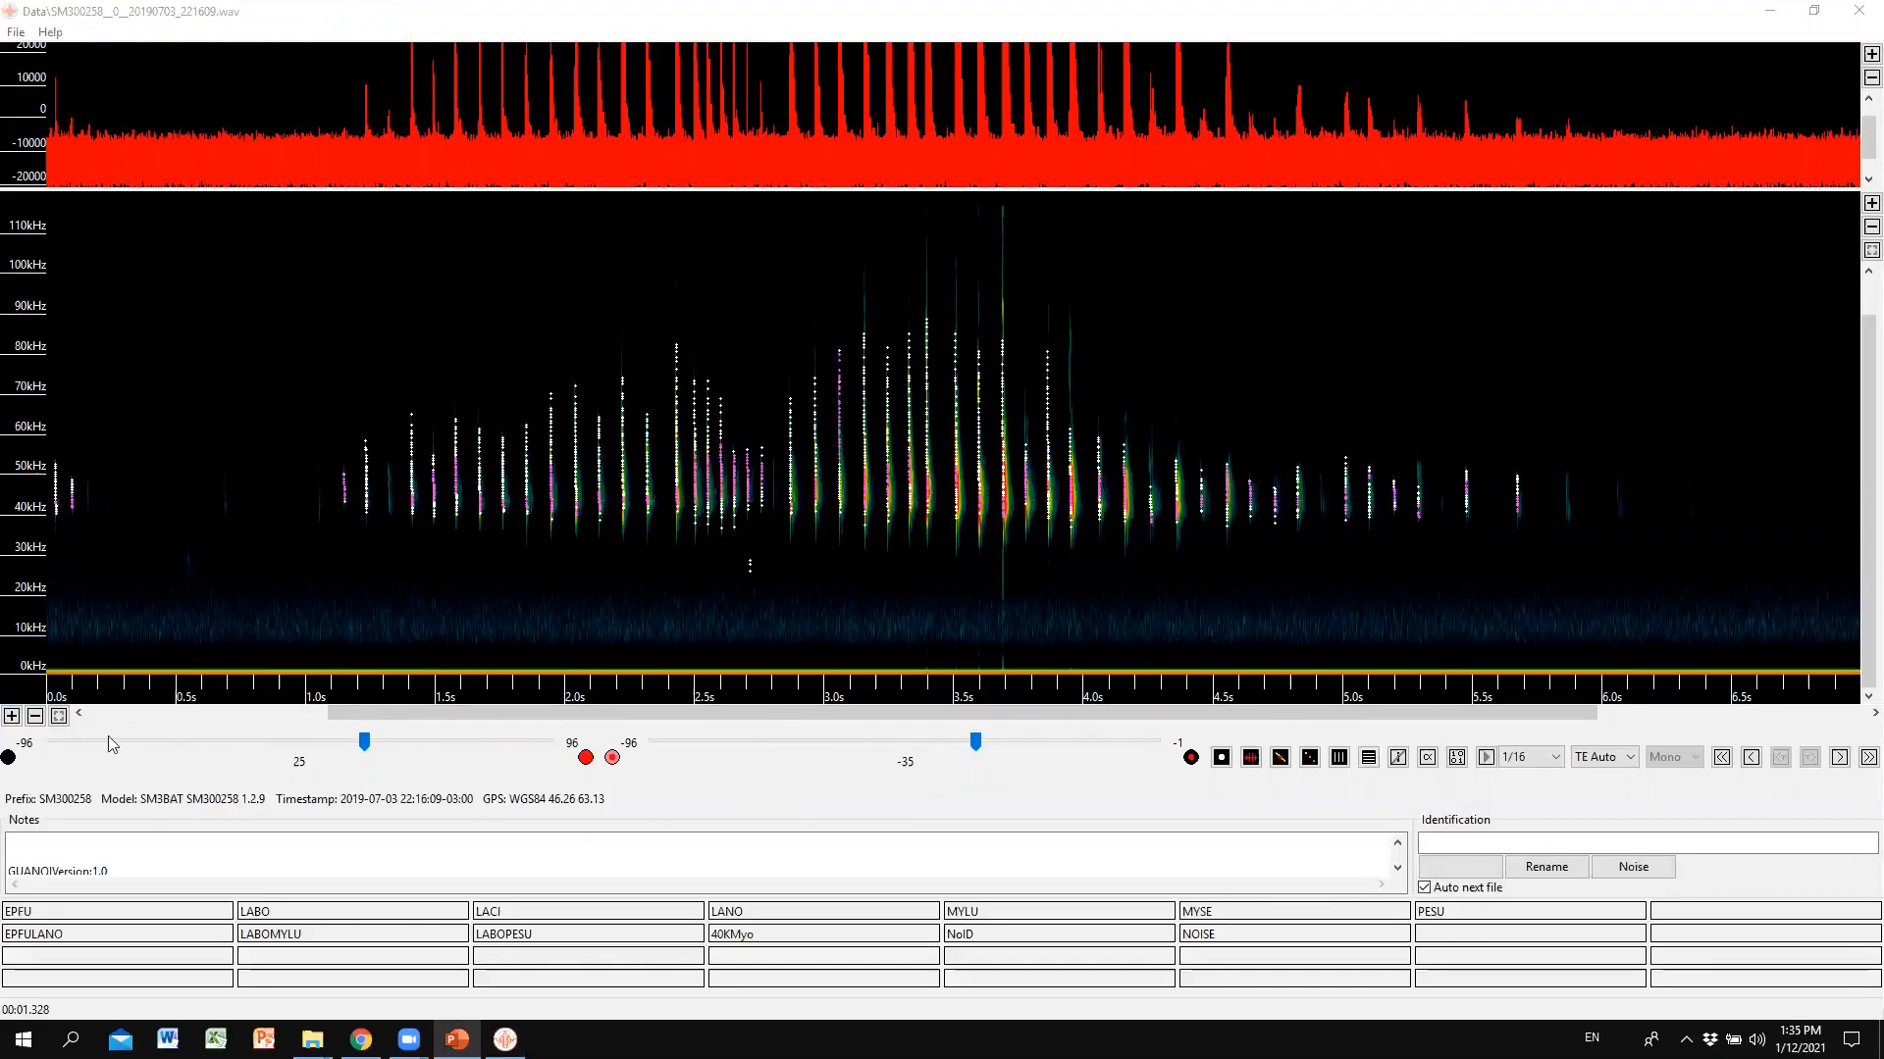
left_click(59, 716)
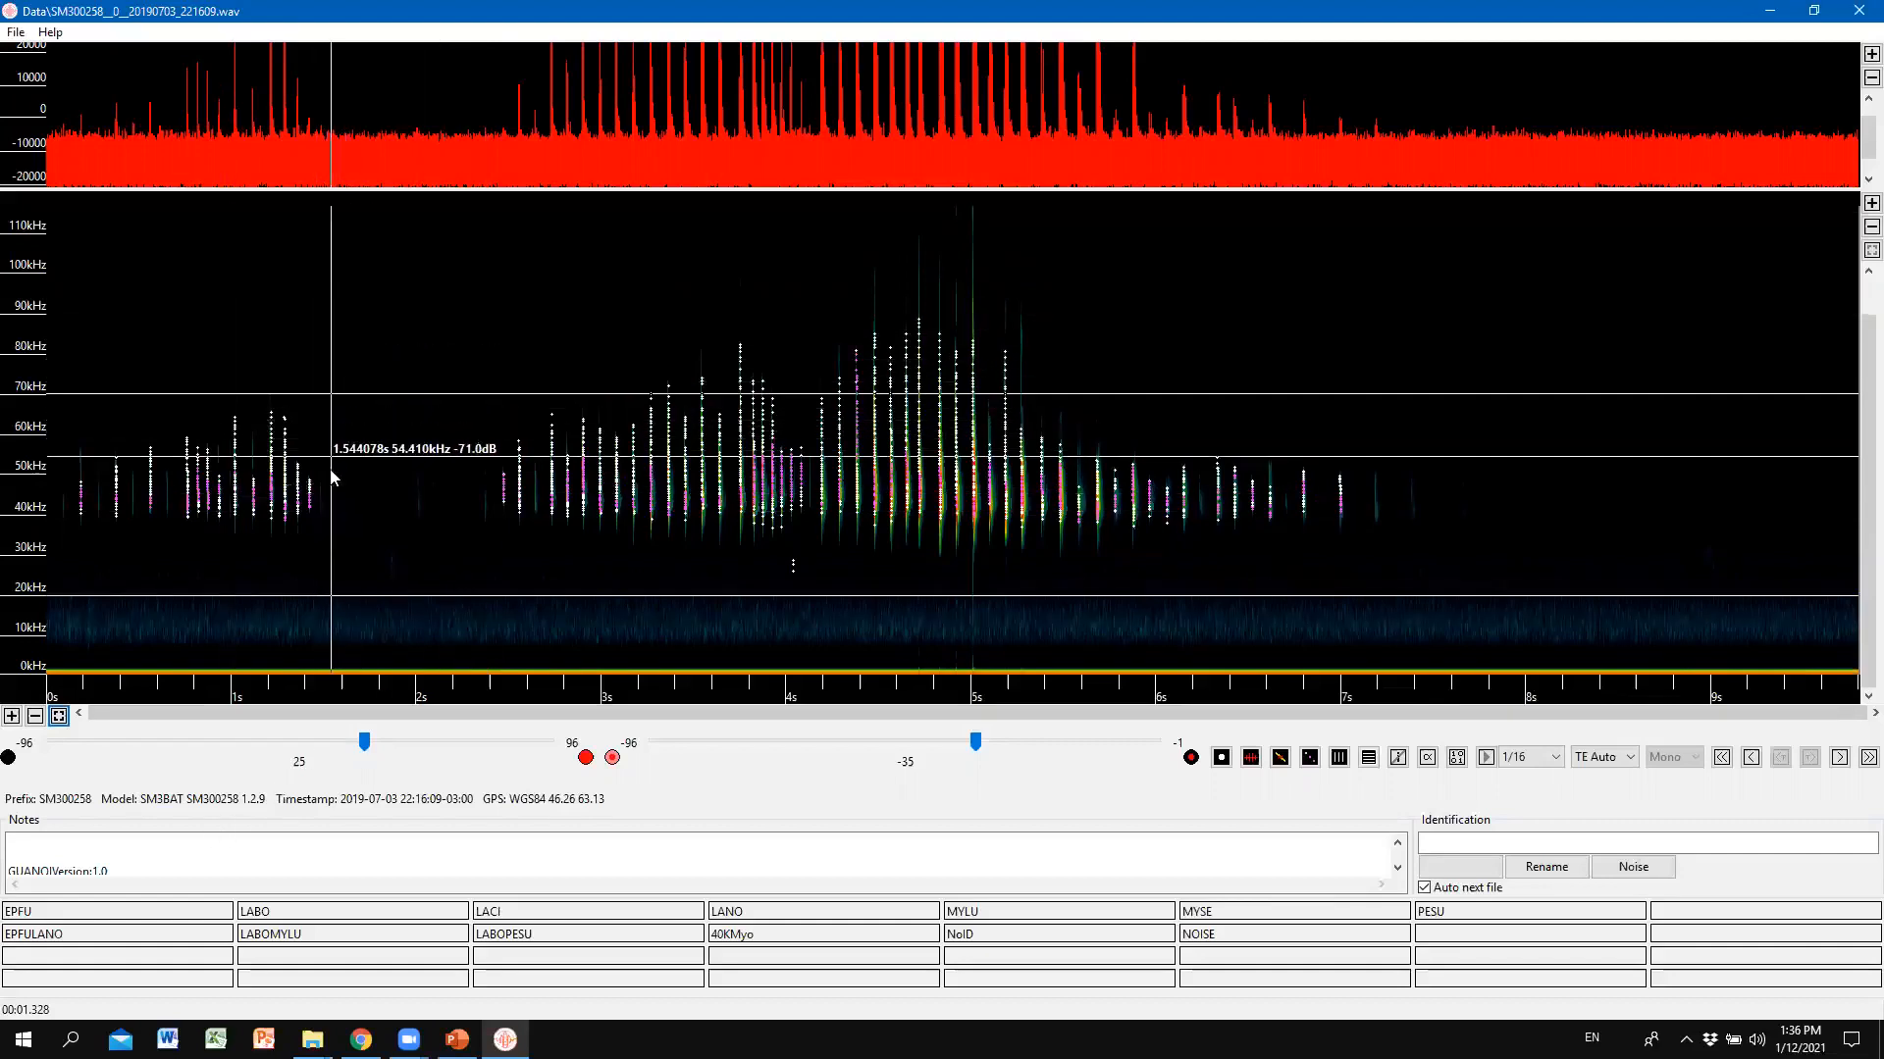
Set the guide lines at 40 kHz and 20 kHz and reset the time readout to the start.
right_click(296, 595)
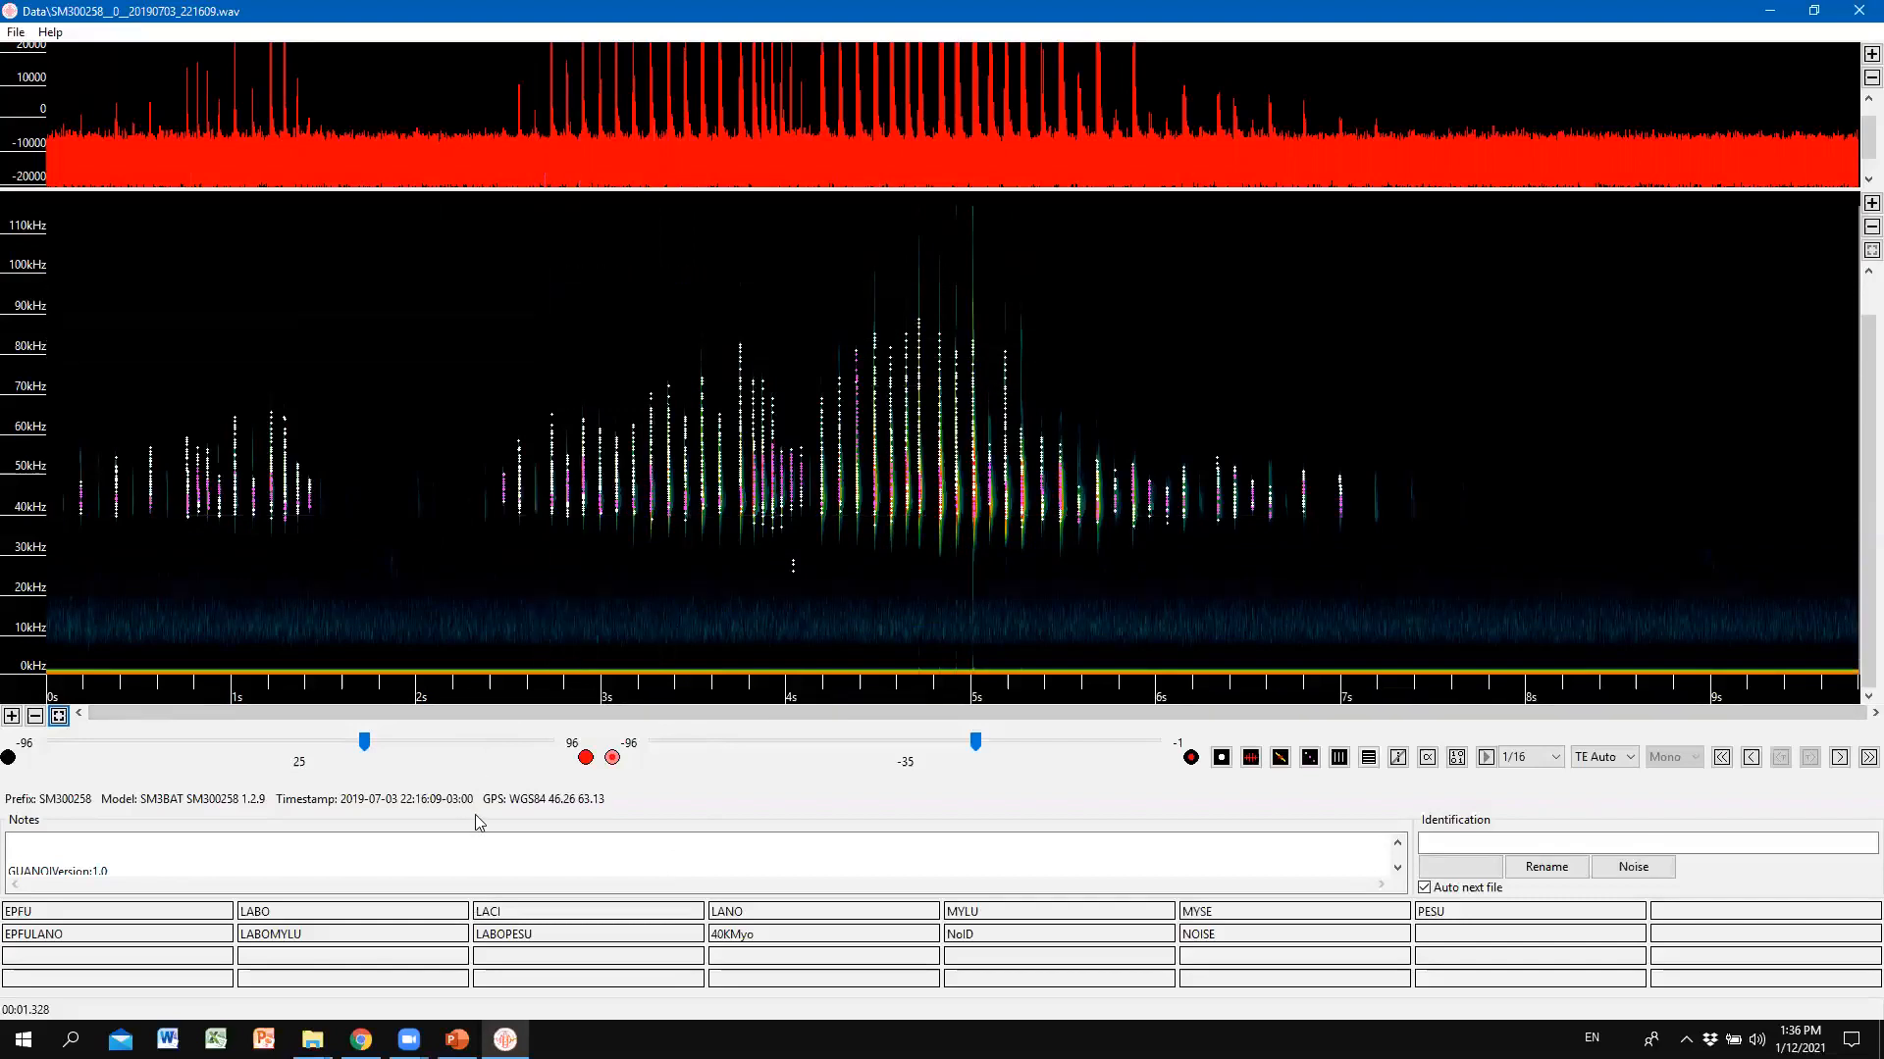
left_click(389, 515)
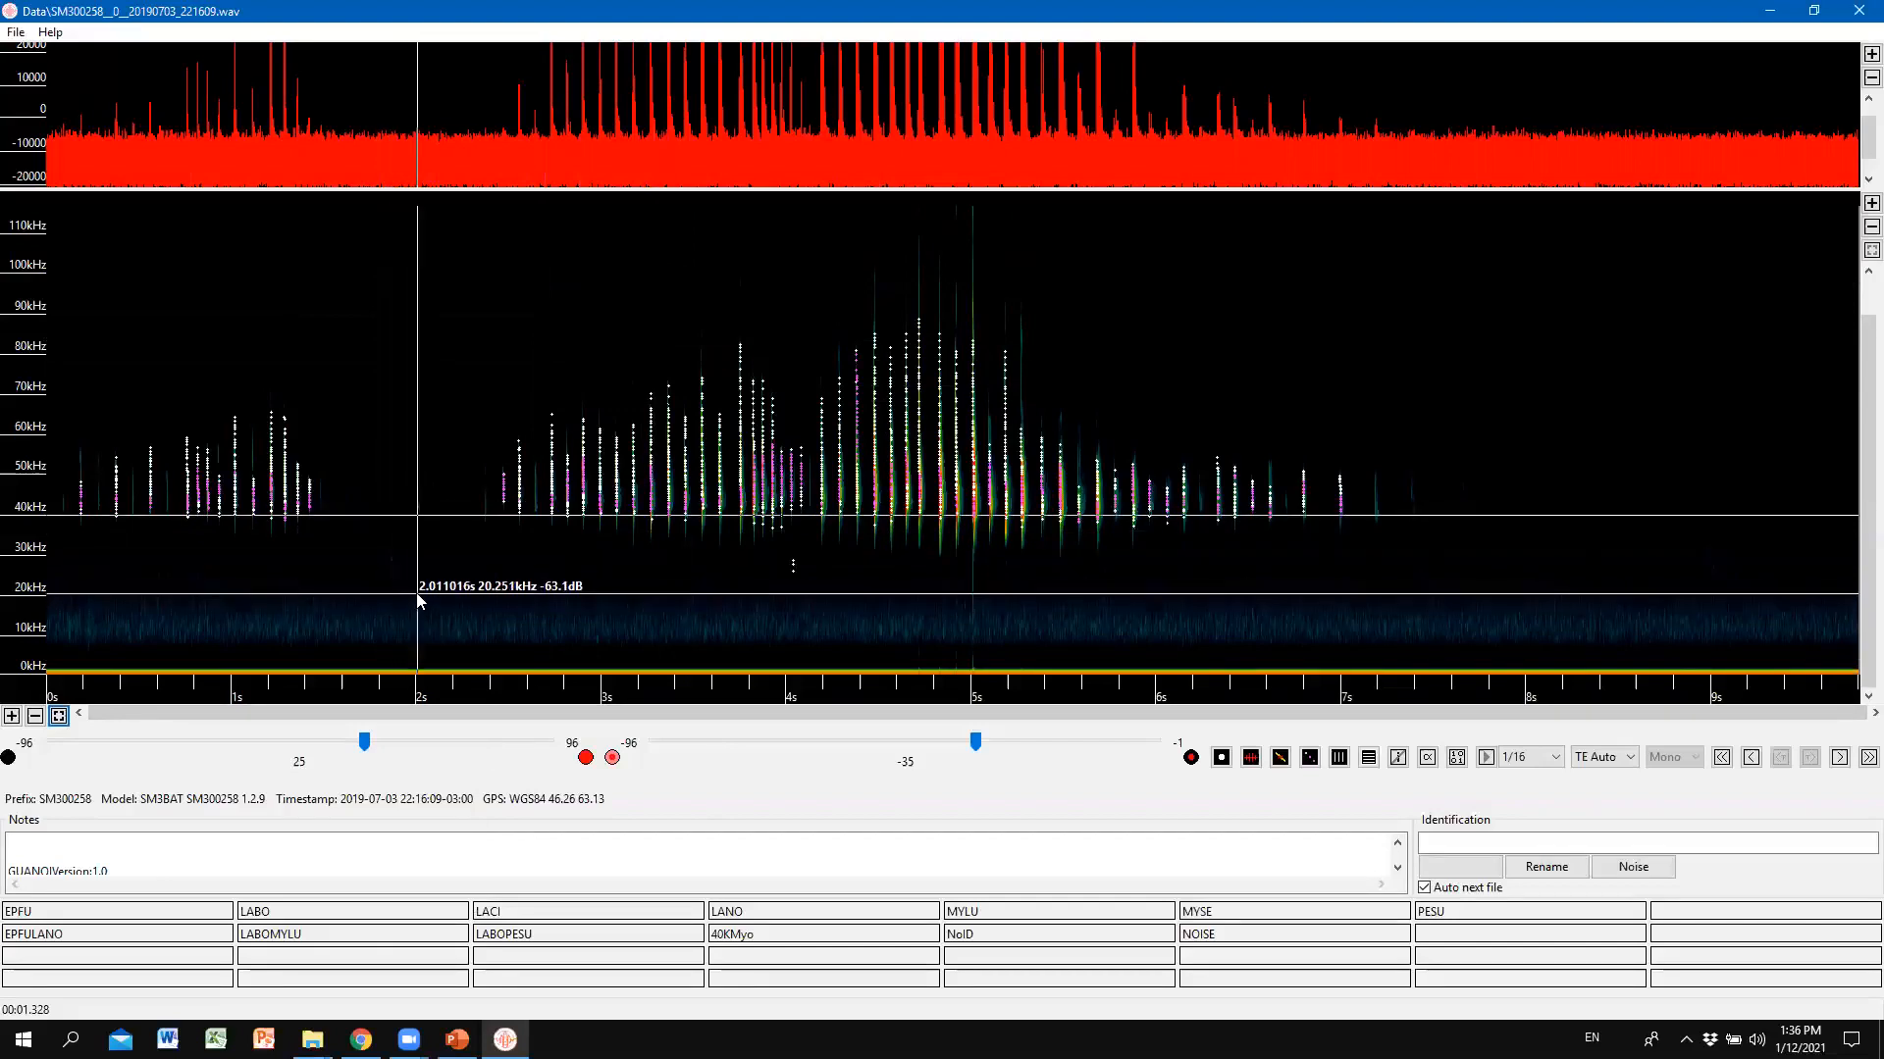
left_click(421, 596)
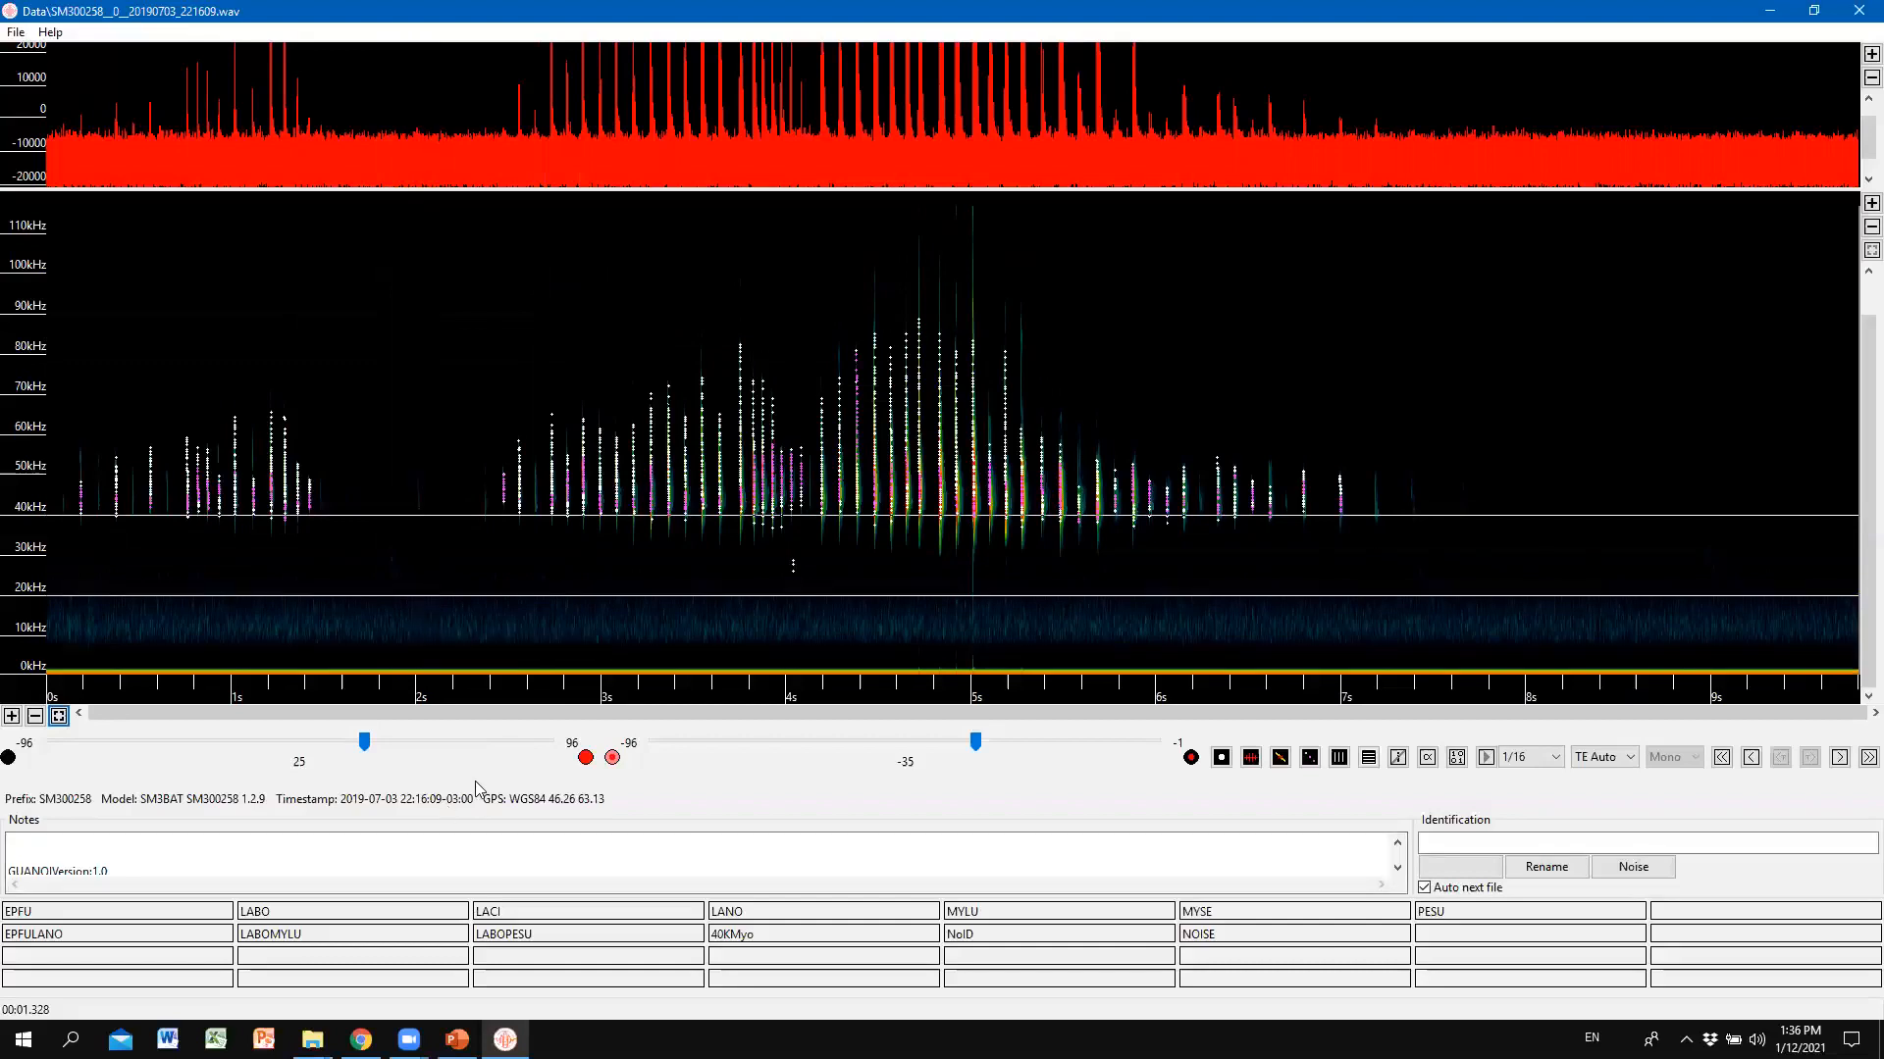
key("Right")
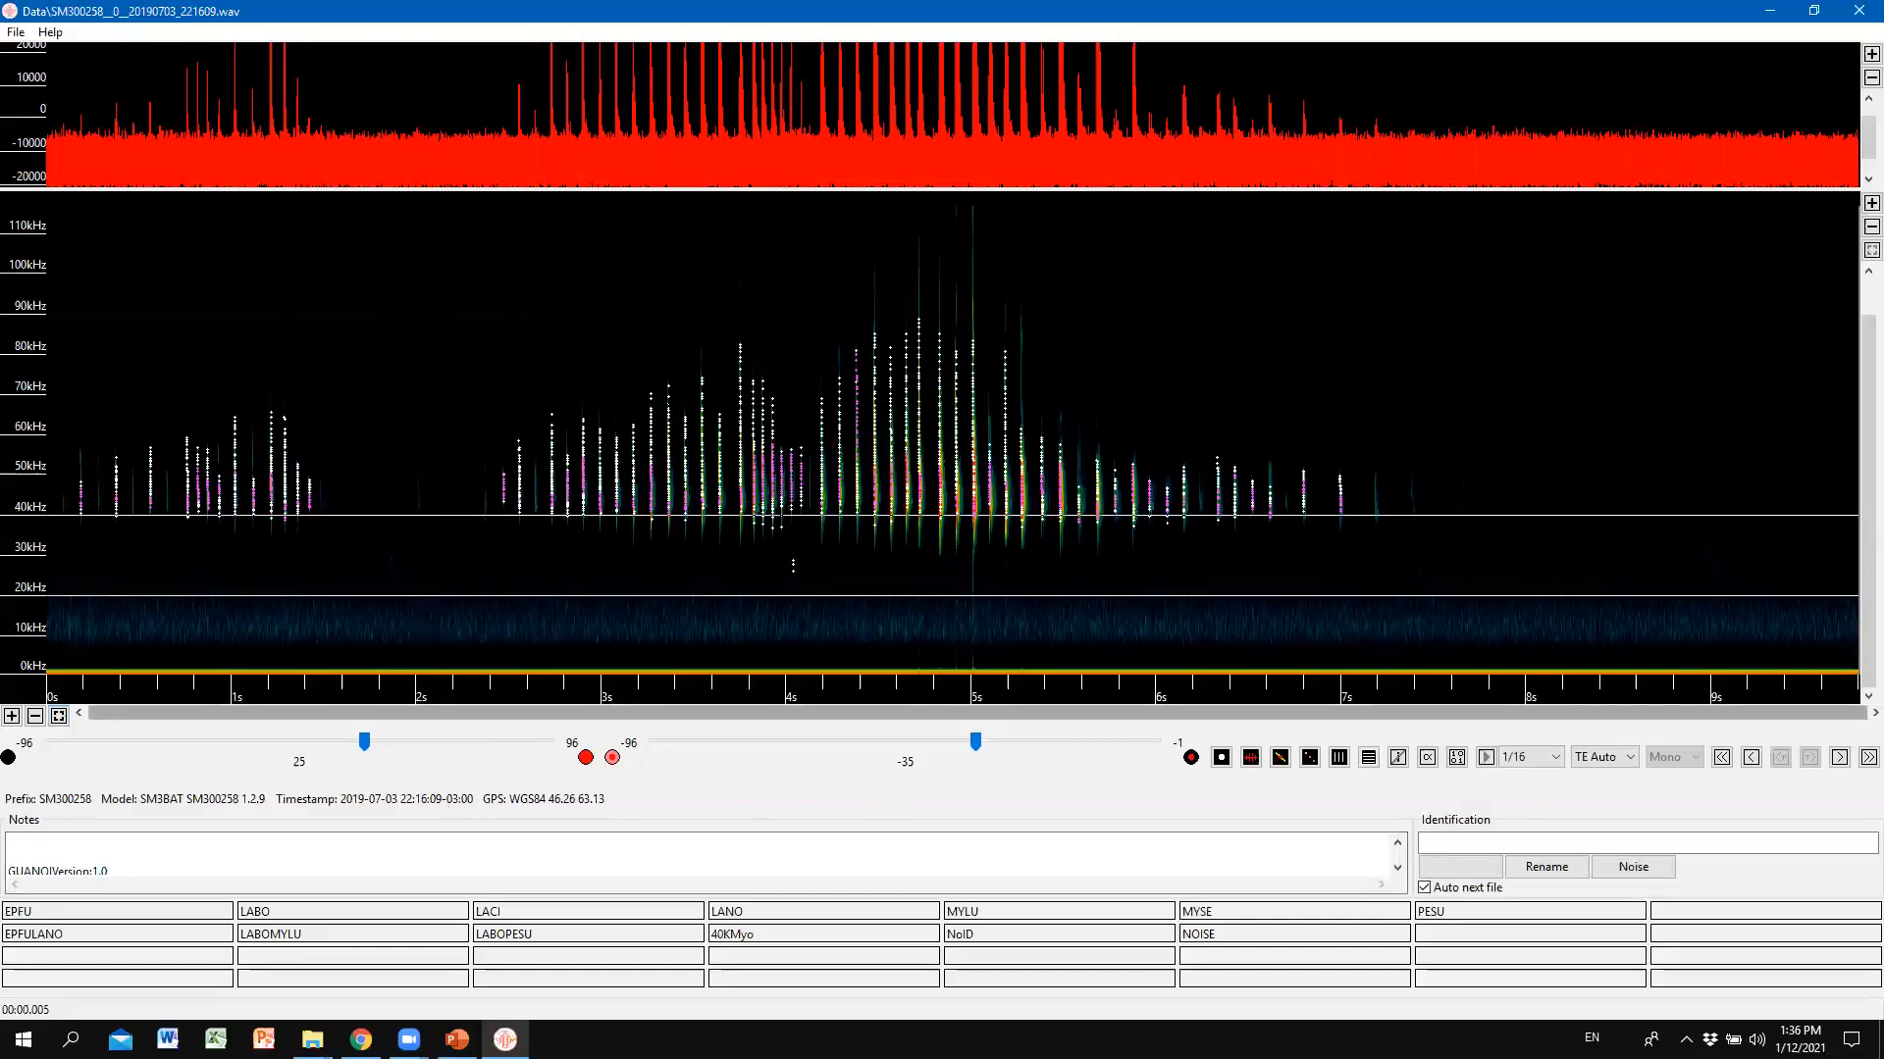
key("alt+Tab")
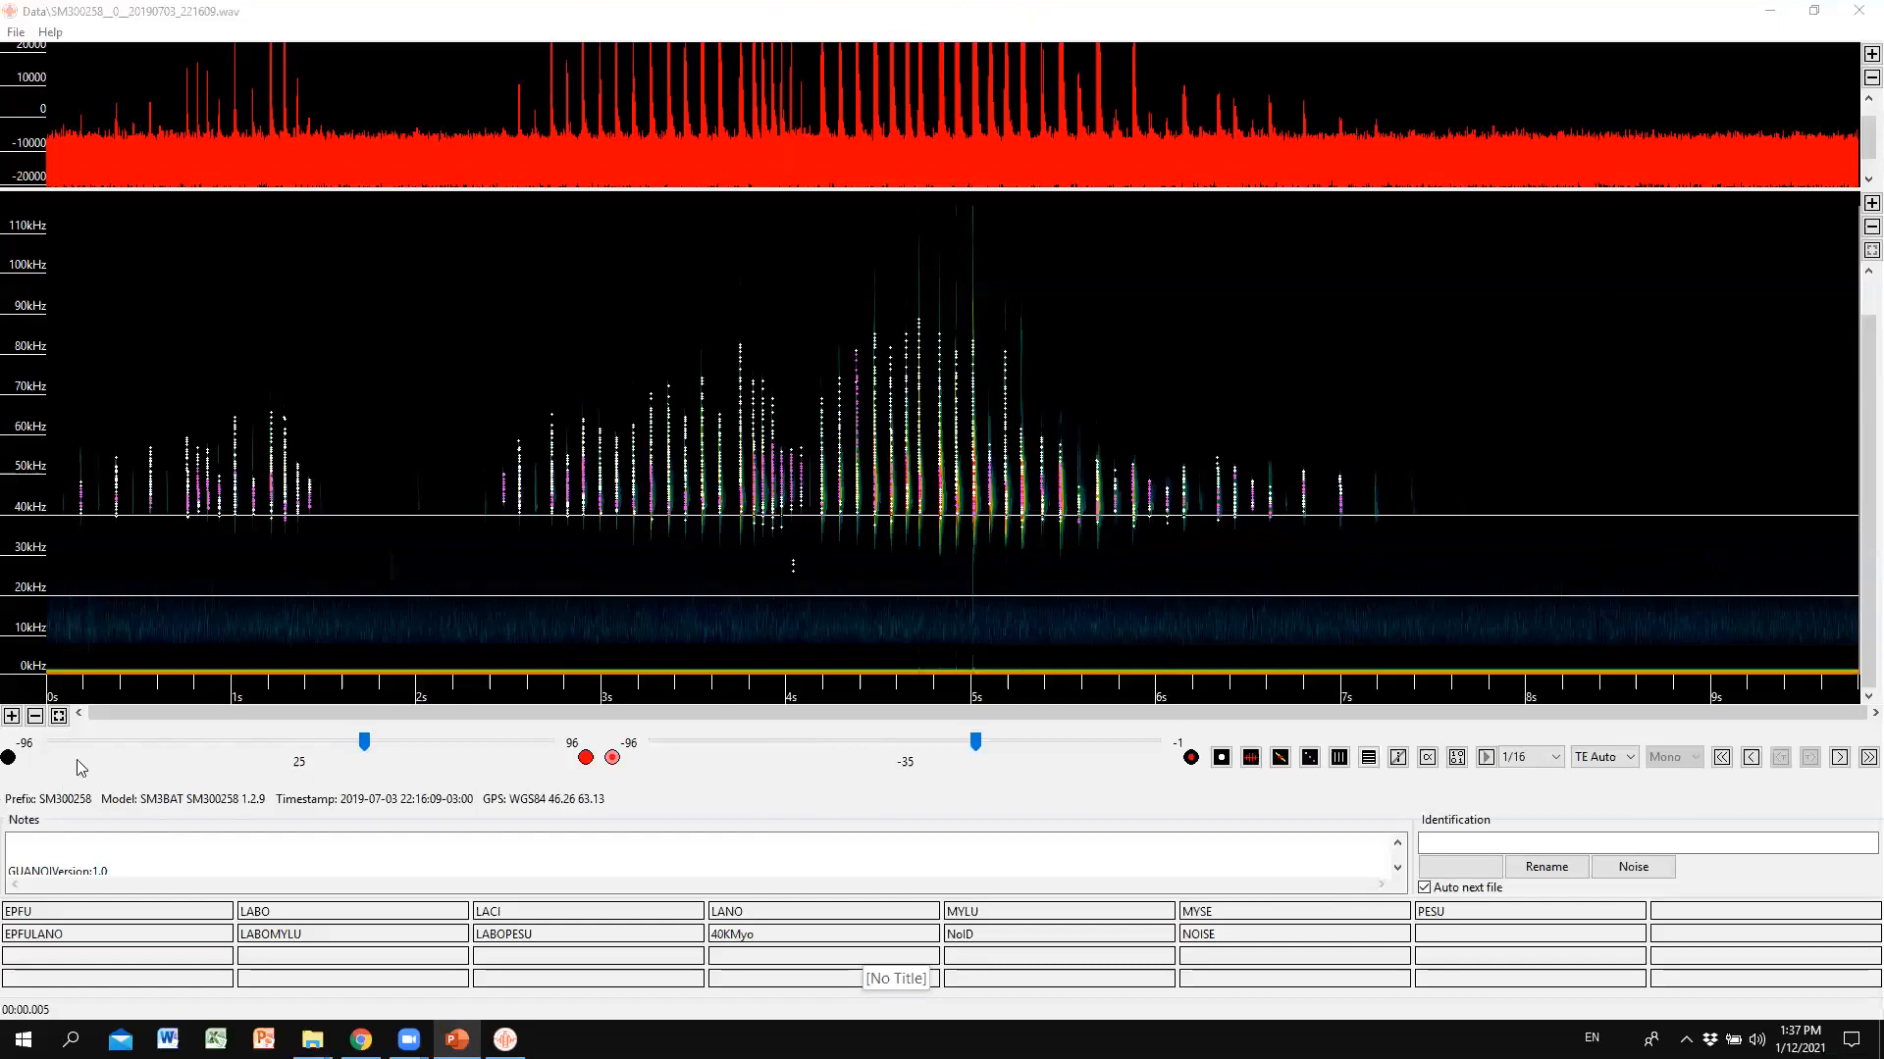
Zoom the time axis in three steps to about 2.5 seconds, then back out three steps.
left_click(12, 717)
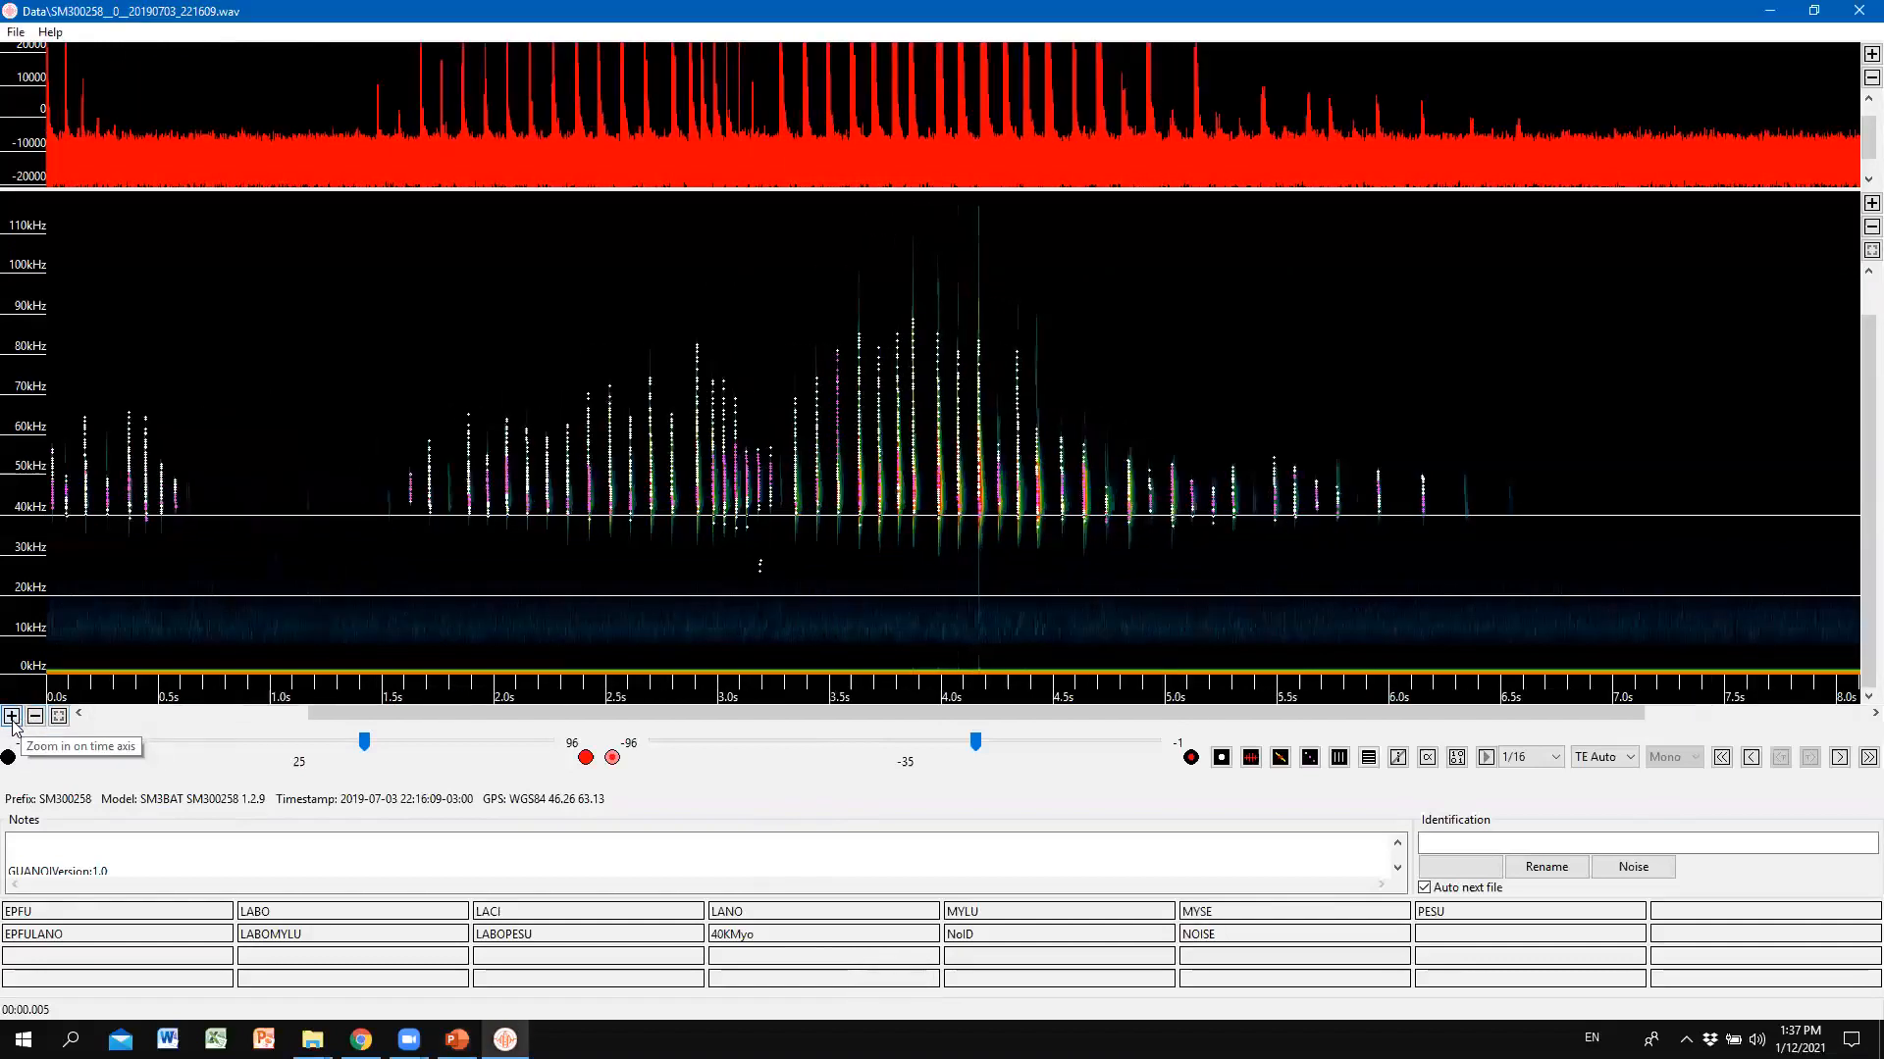
left_click(12, 718)
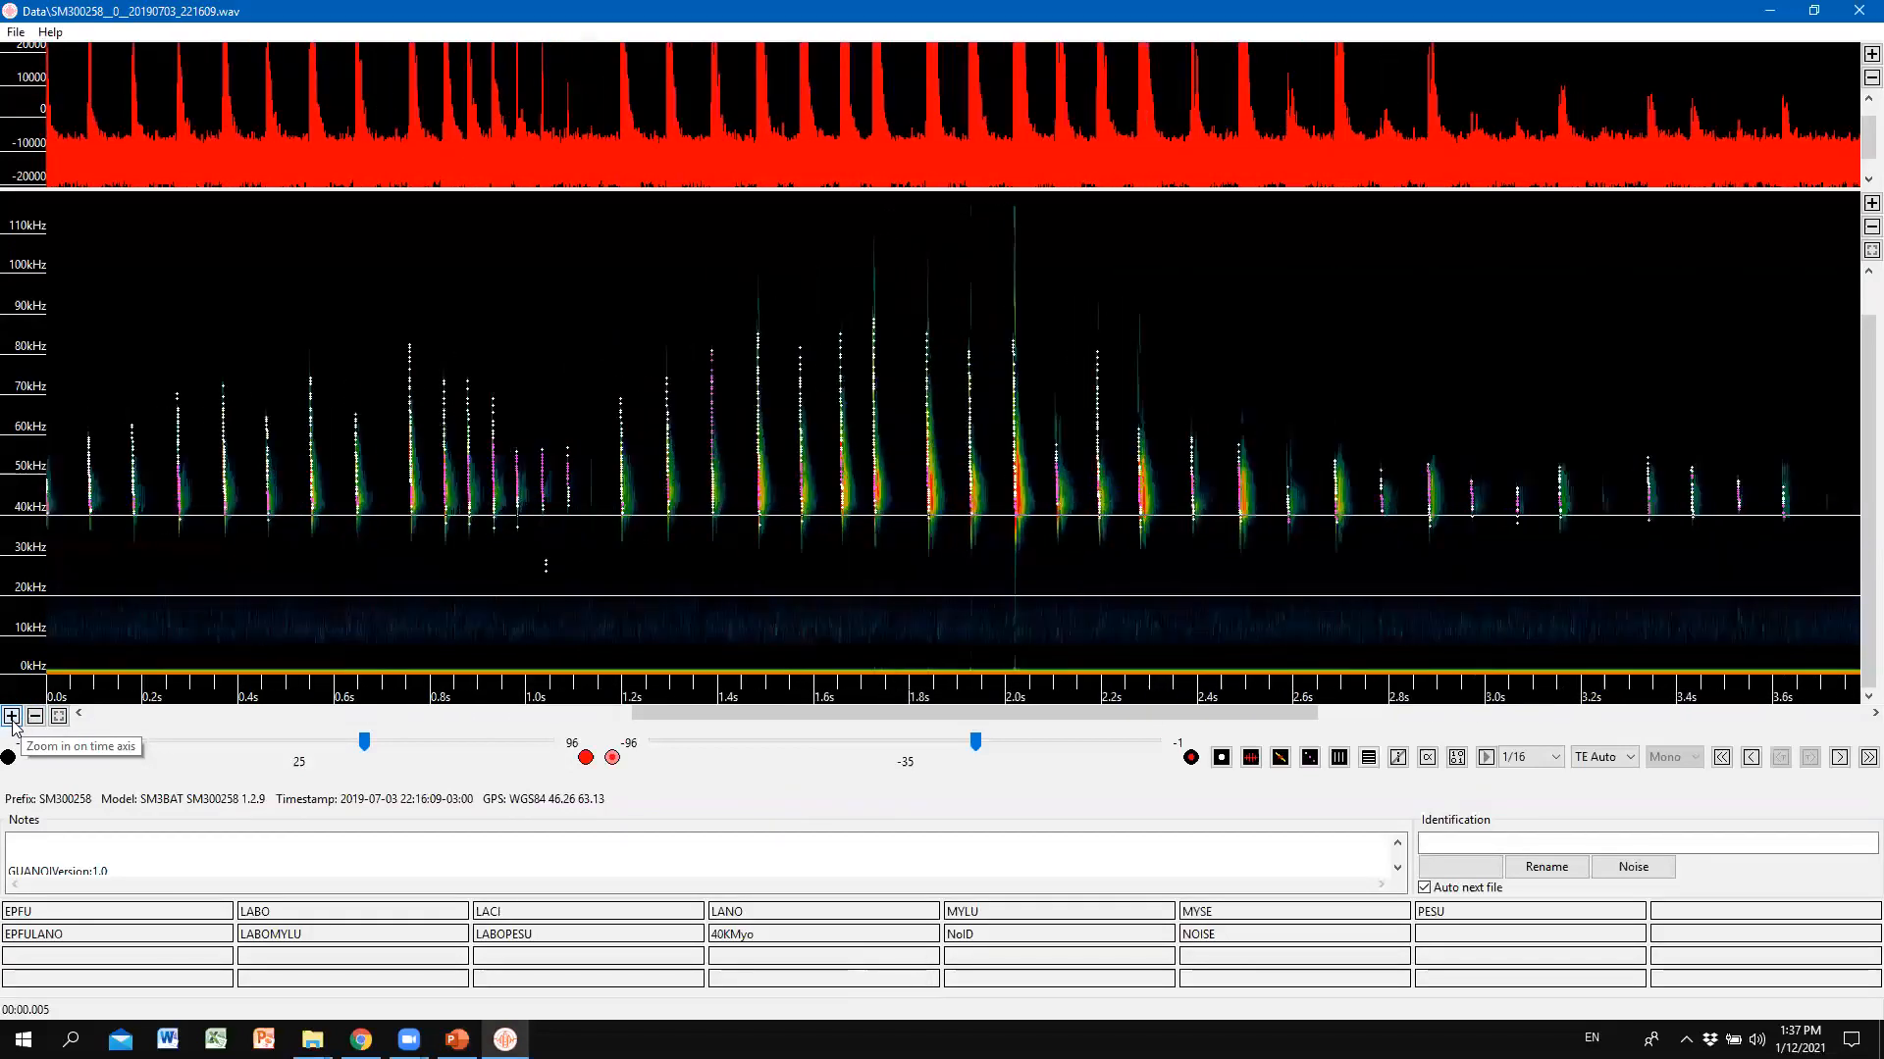
left_click(12, 717)
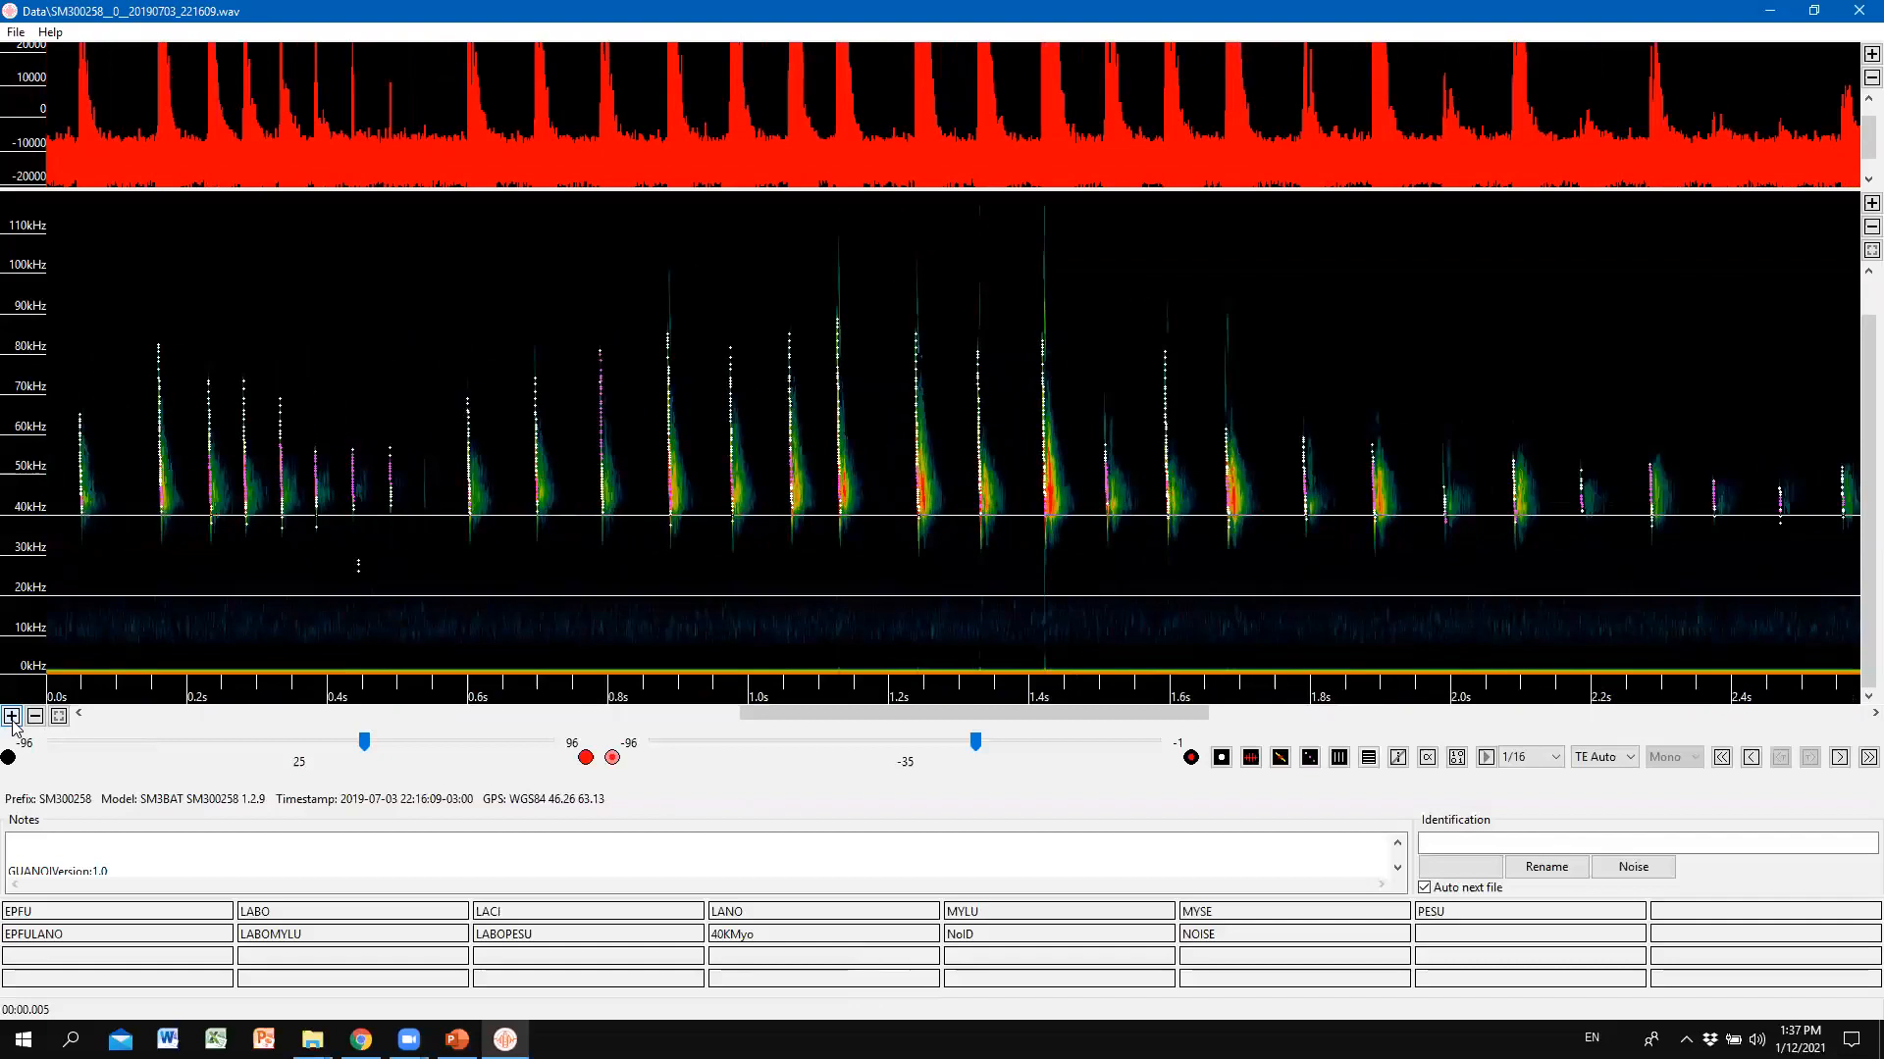
left_click(35, 717)
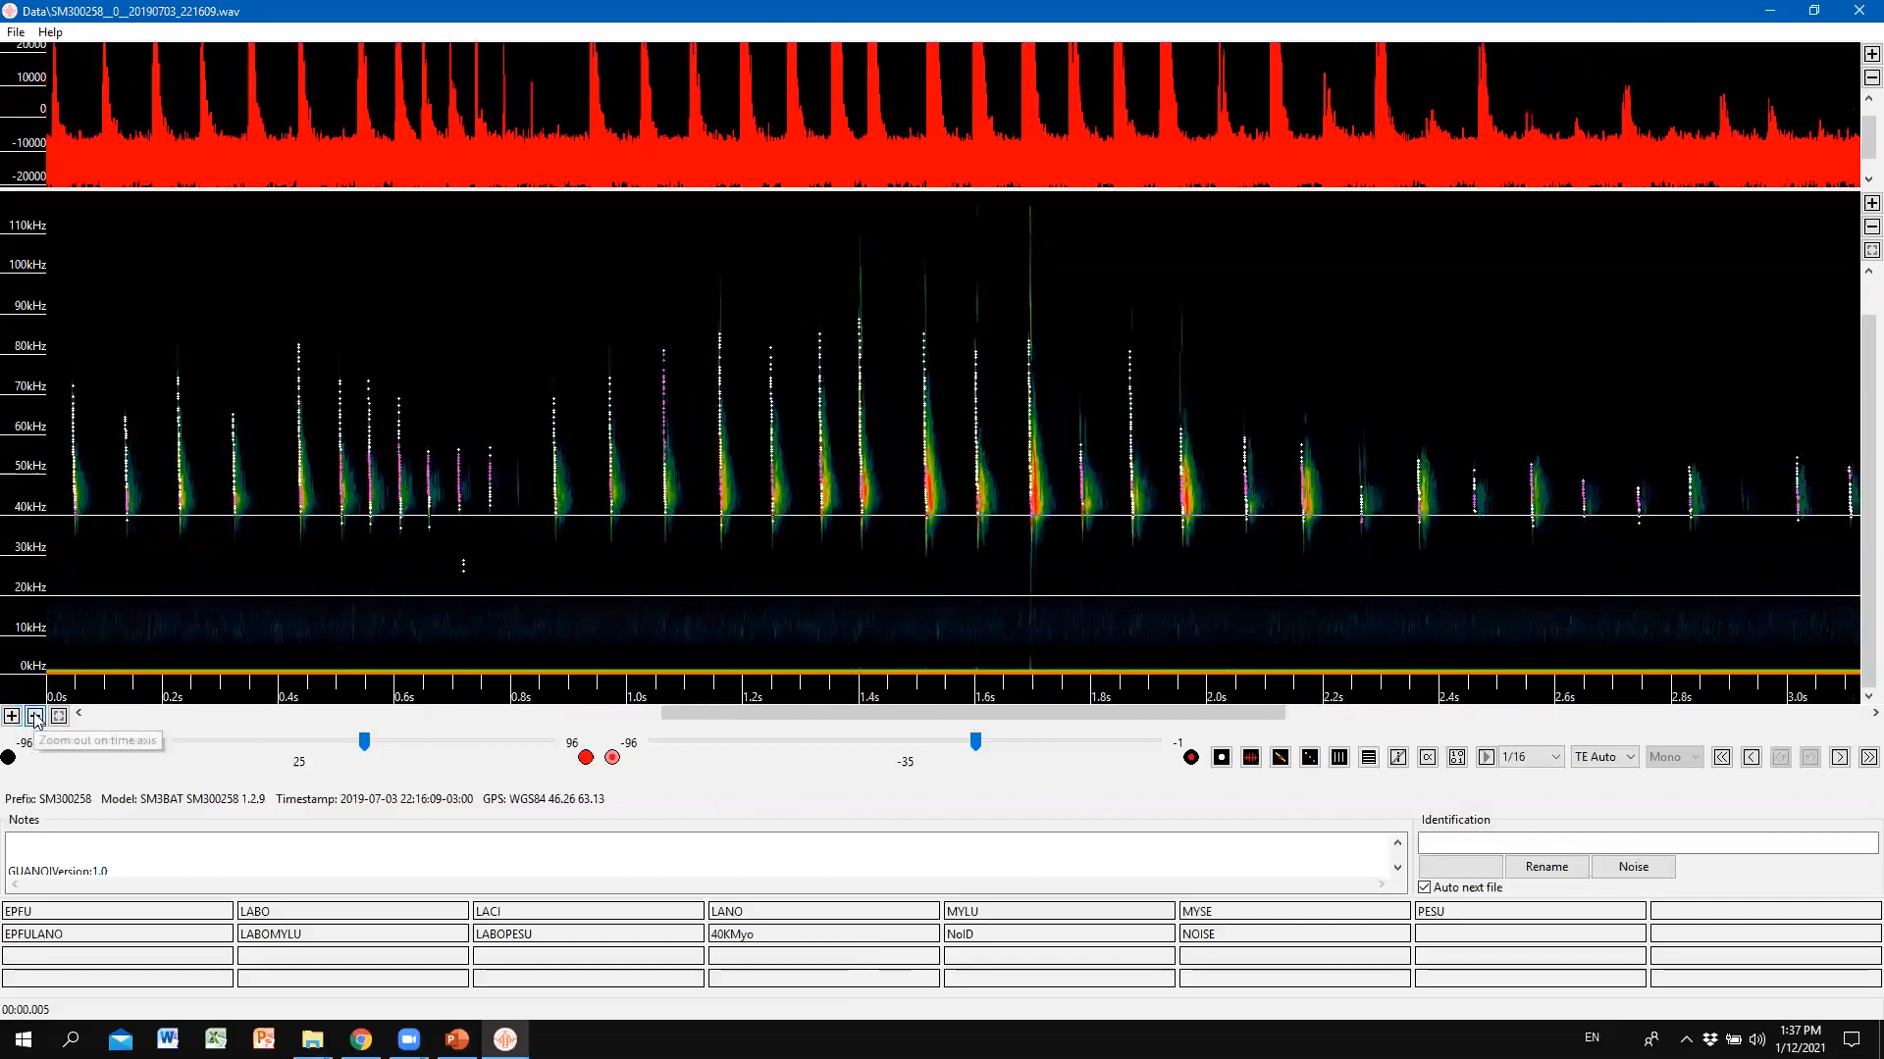
left_click(35, 717)
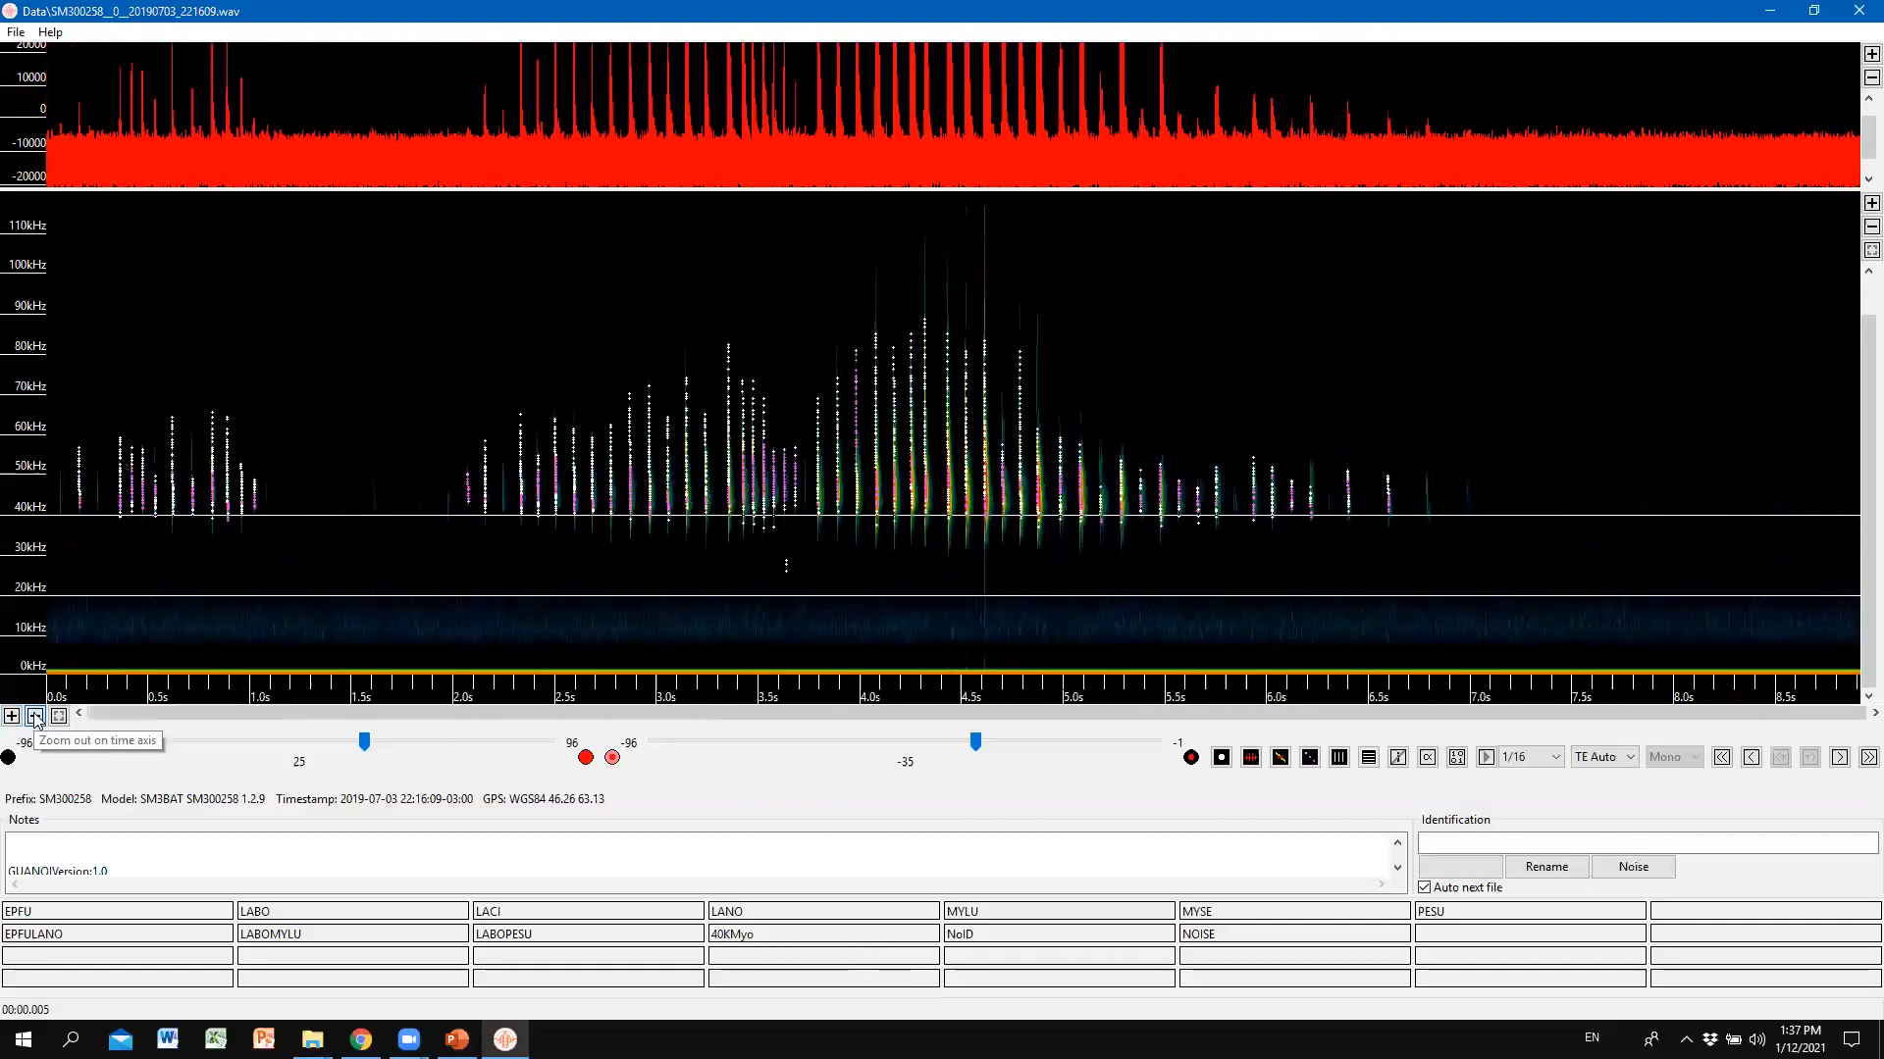
left_click(36, 717)
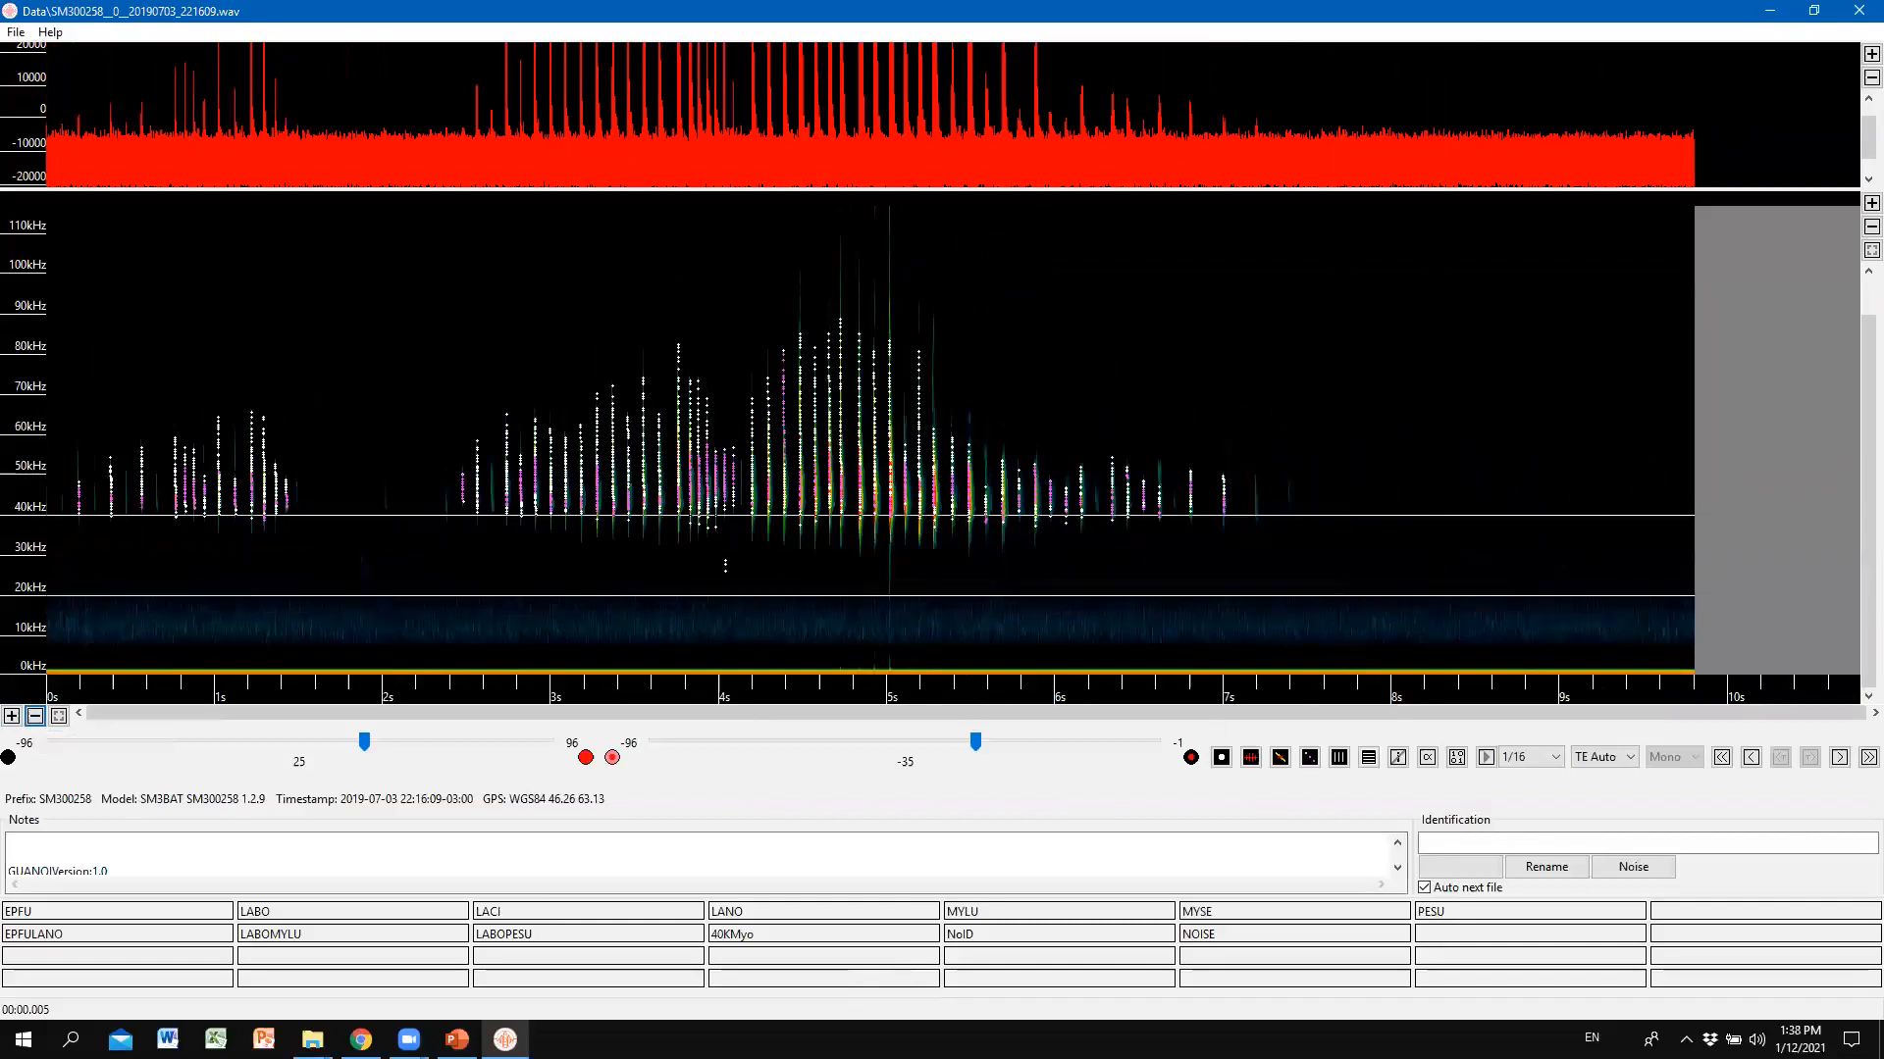
Zoom the frequency axis in six steps to about 38–76 kHz.
left_click(1857, 204)
left_click(1857, 204)
left_click(1857, 204)
left_click(1857, 204)
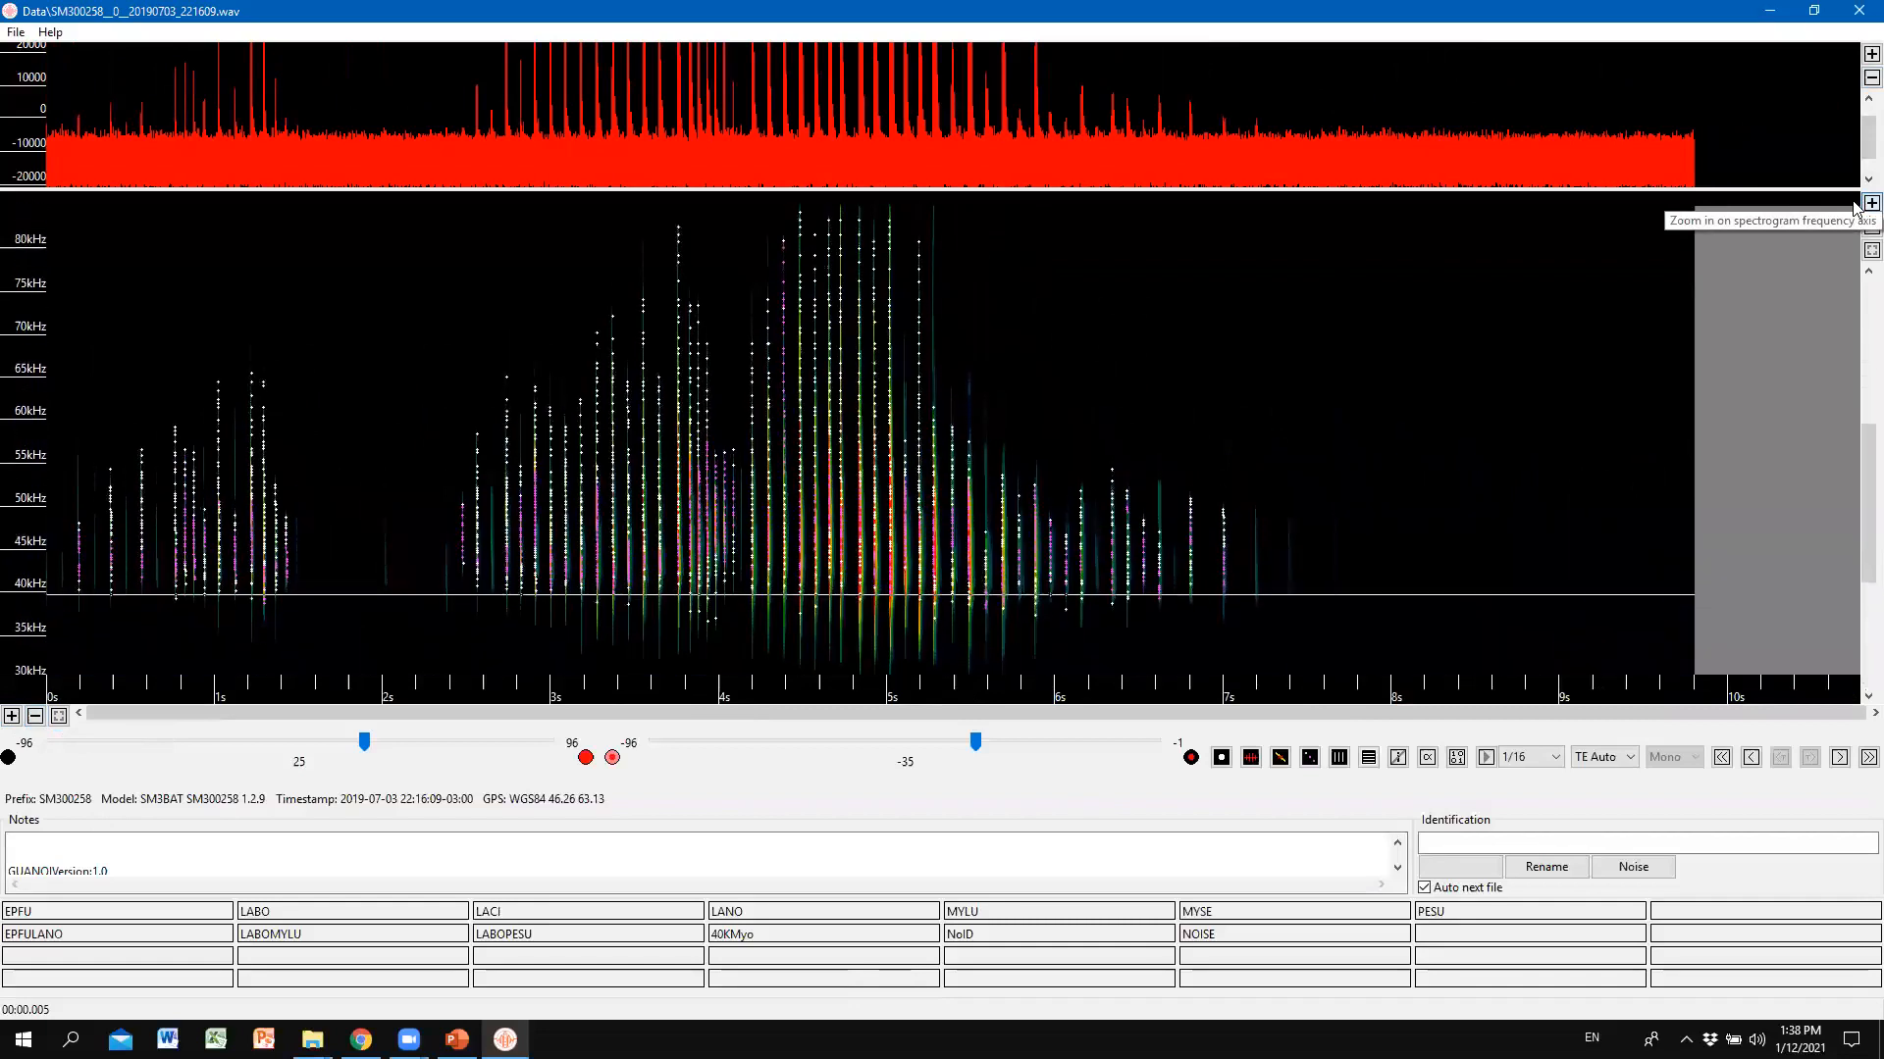
left_click(1857, 204)
left_click(1857, 204)
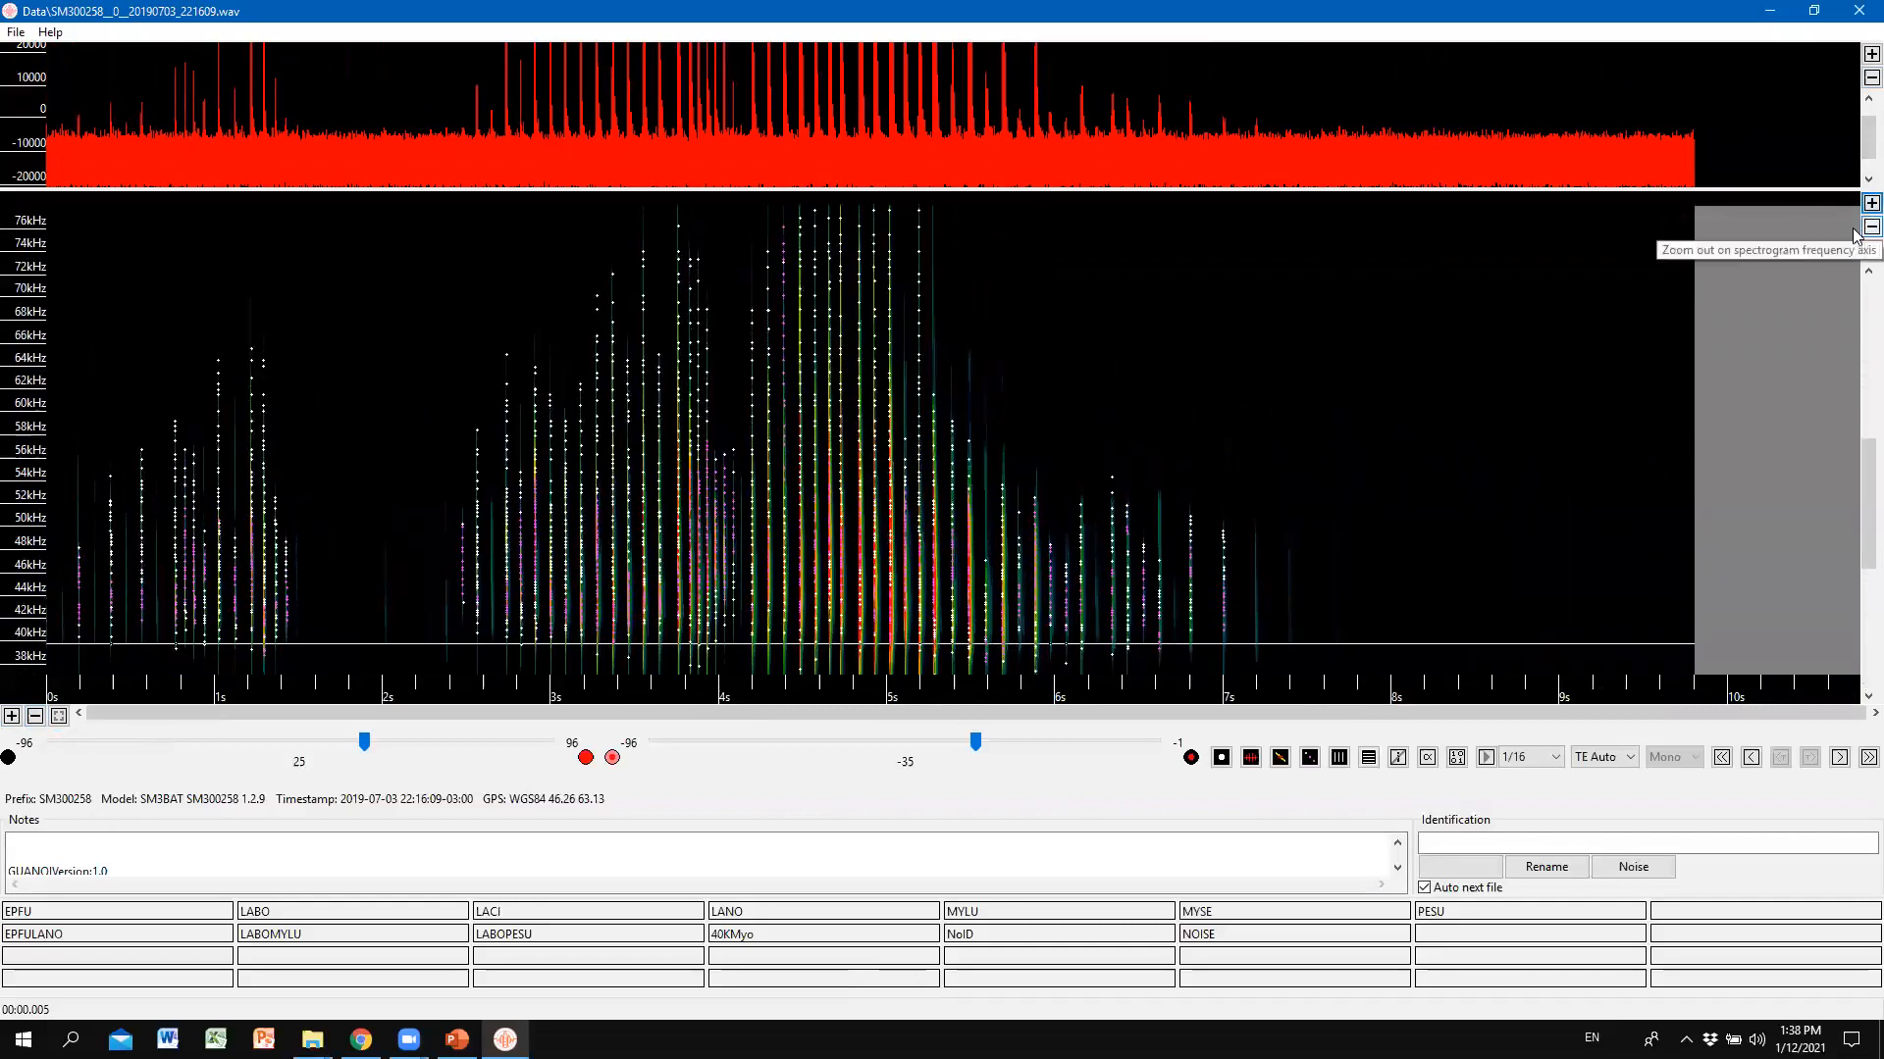
Widen the frequency range out to 240 kHz, then settle back on 0–120 kHz.
left_click(1856, 231)
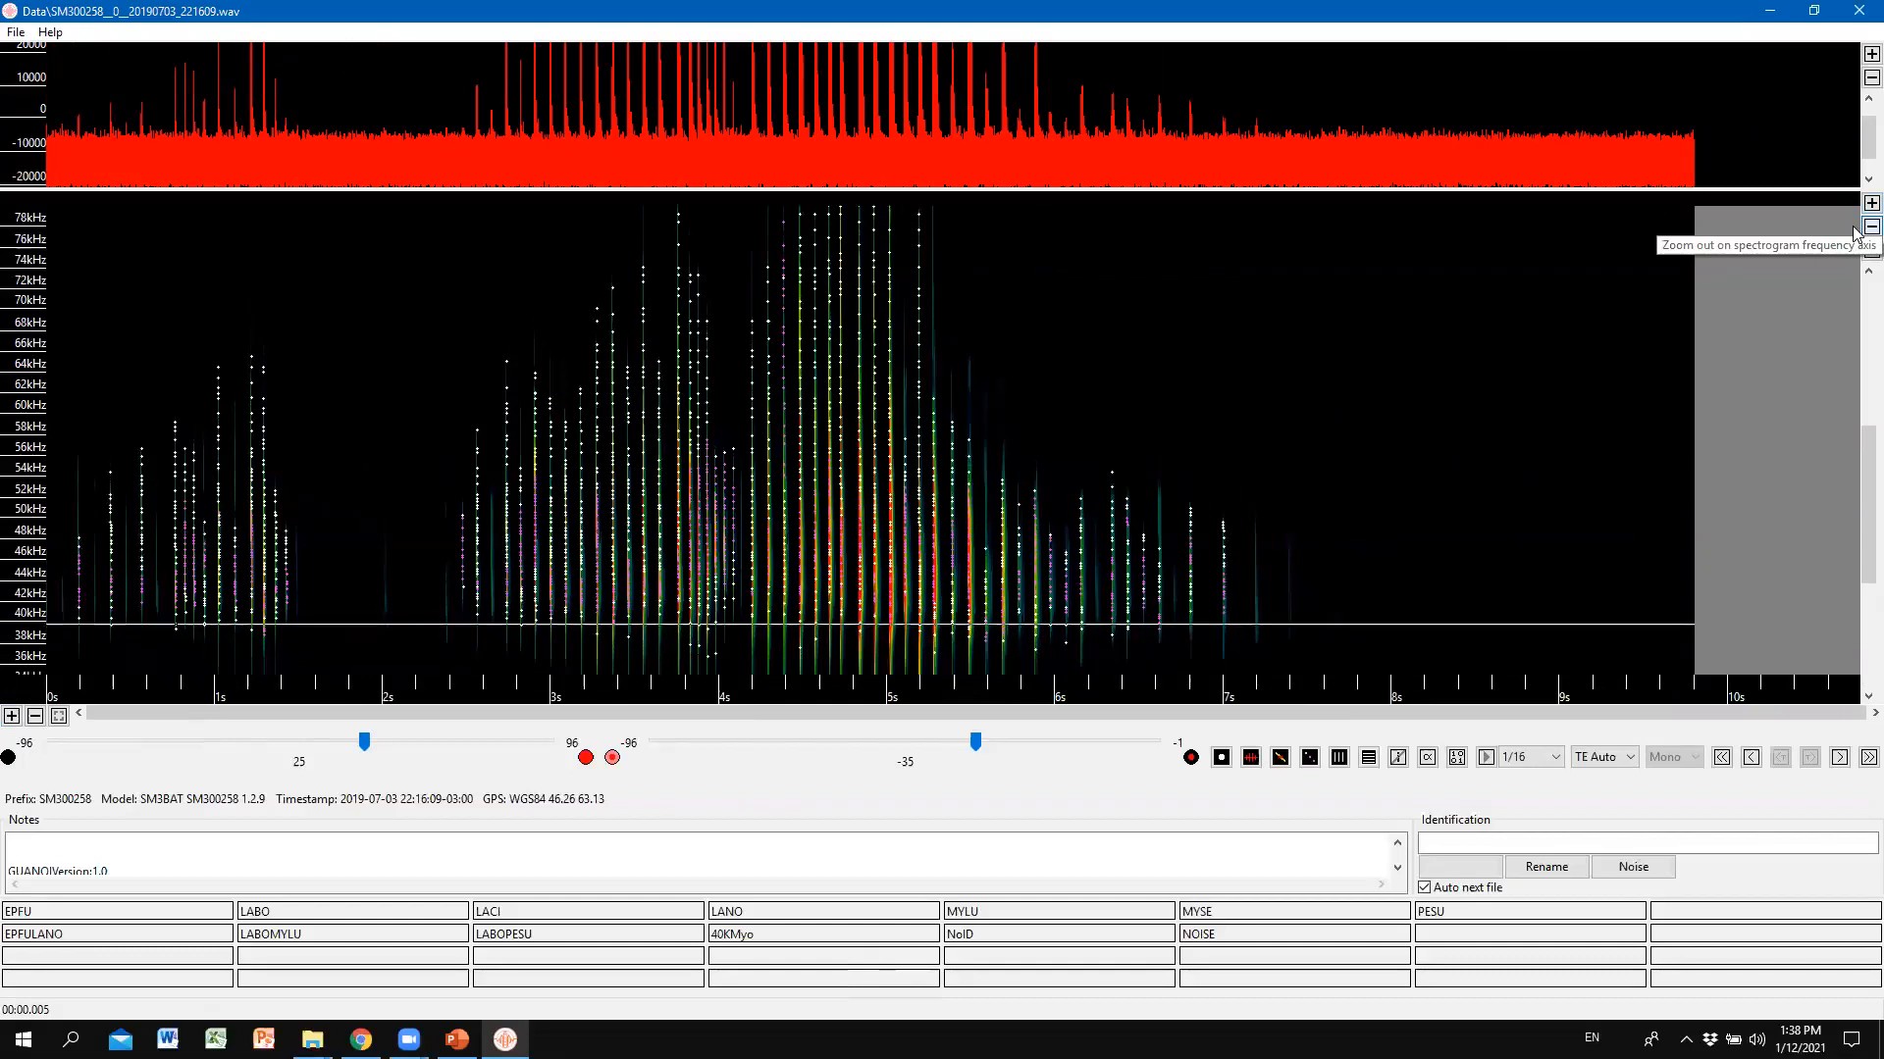
left_click(1855, 231)
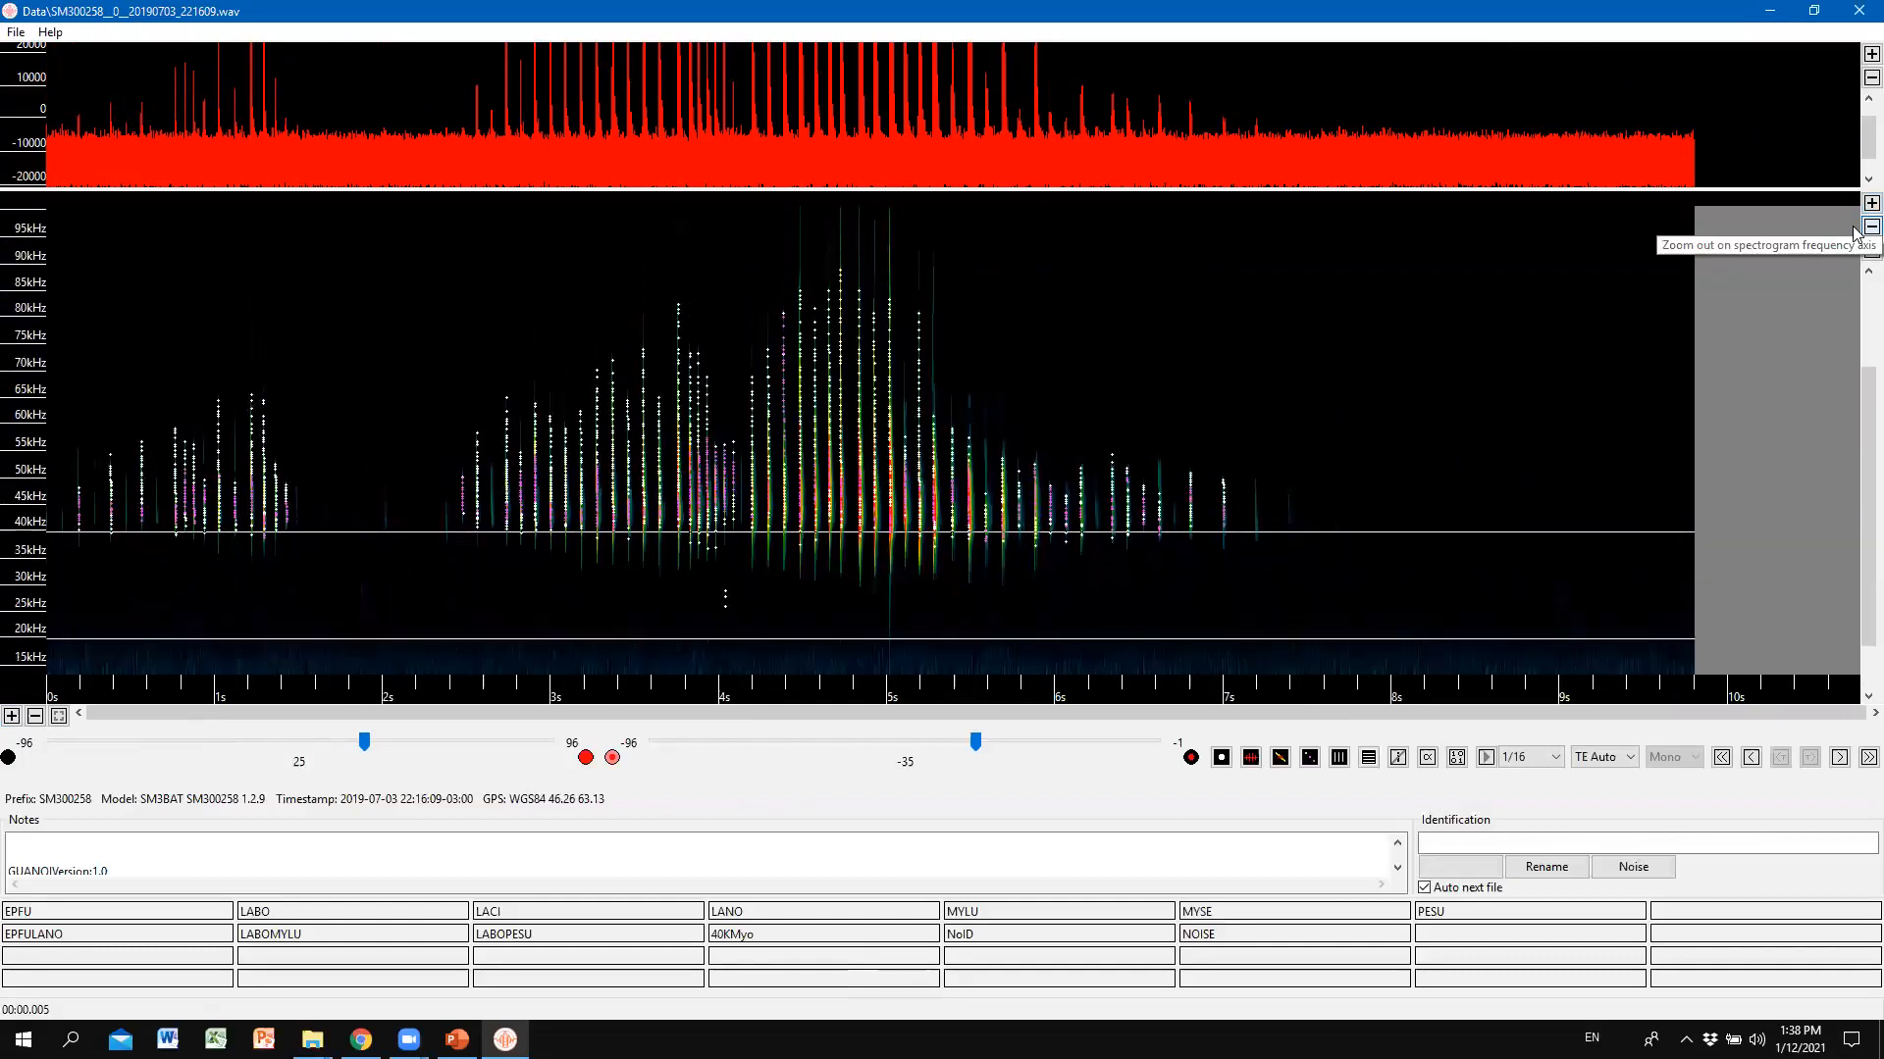
left_click(1855, 230)
left_click(1855, 231)
left_click(1855, 231)
left_click(1855, 230)
left_click(1855, 230)
left_click(1855, 230)
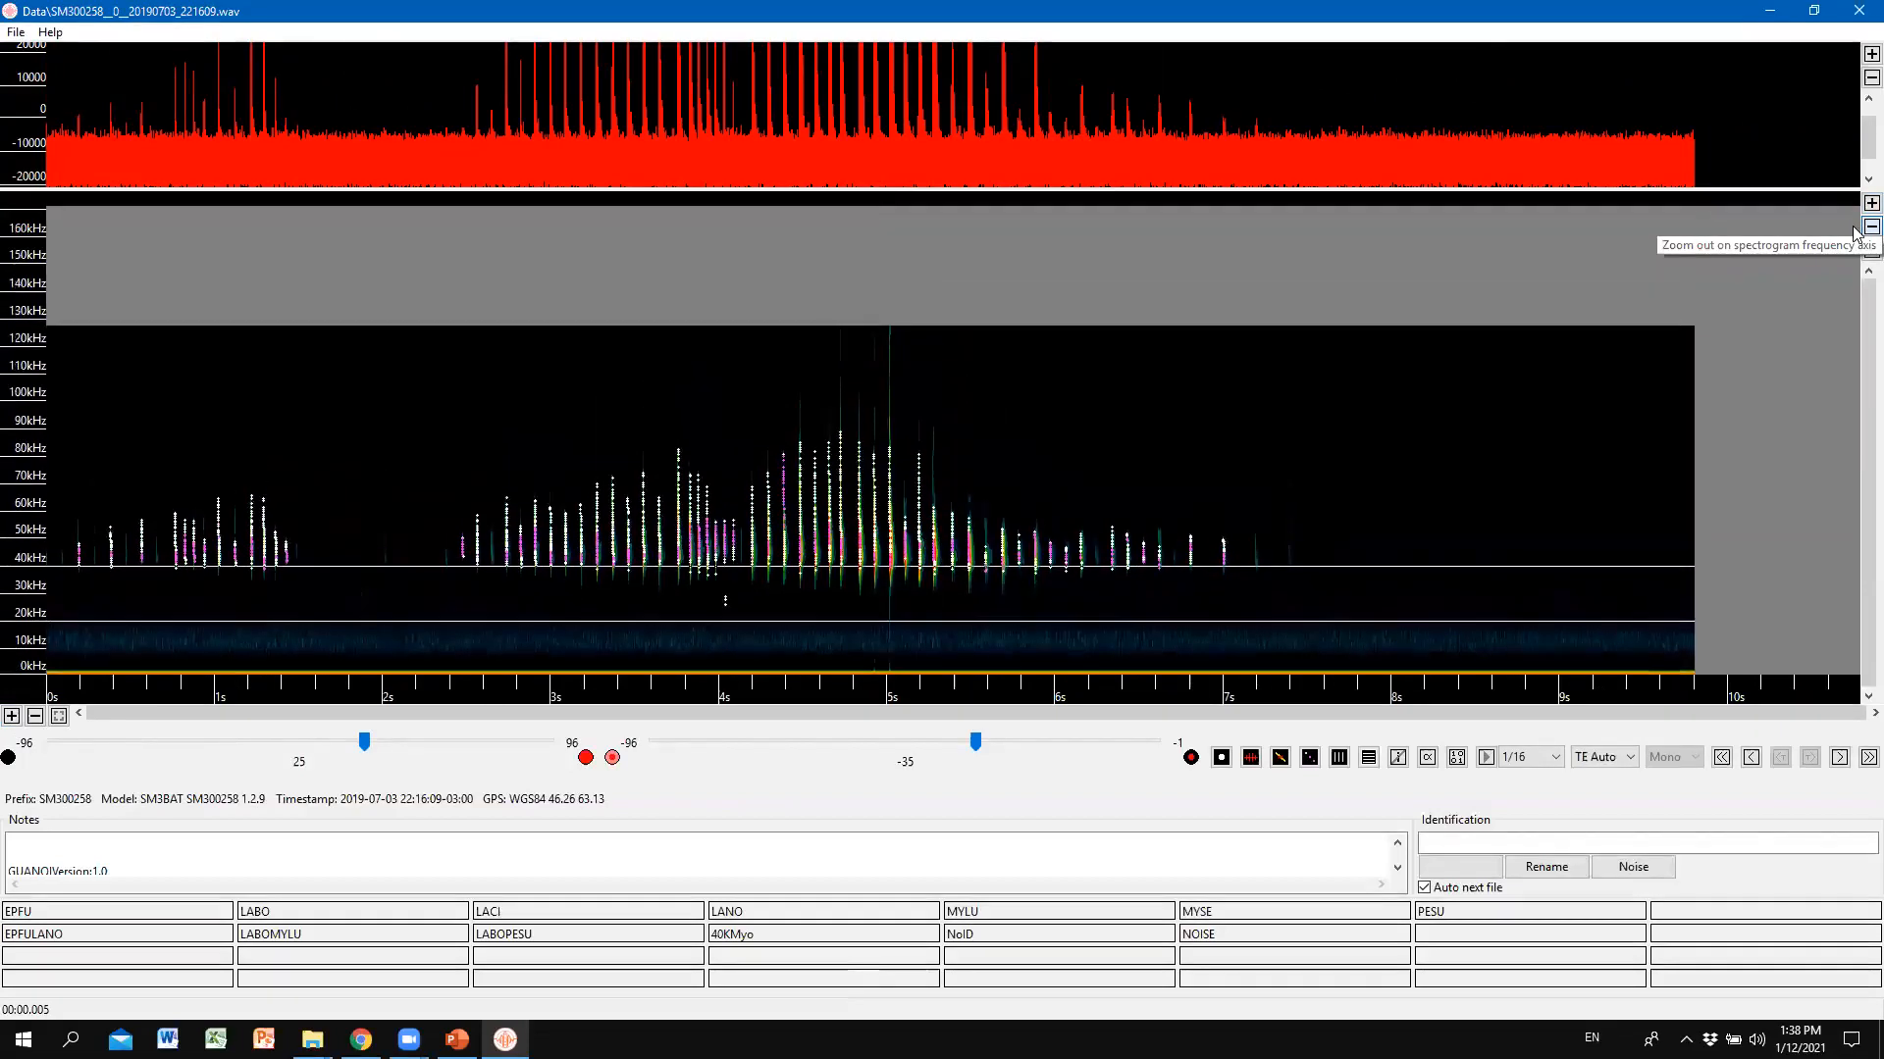
left_click(1855, 231)
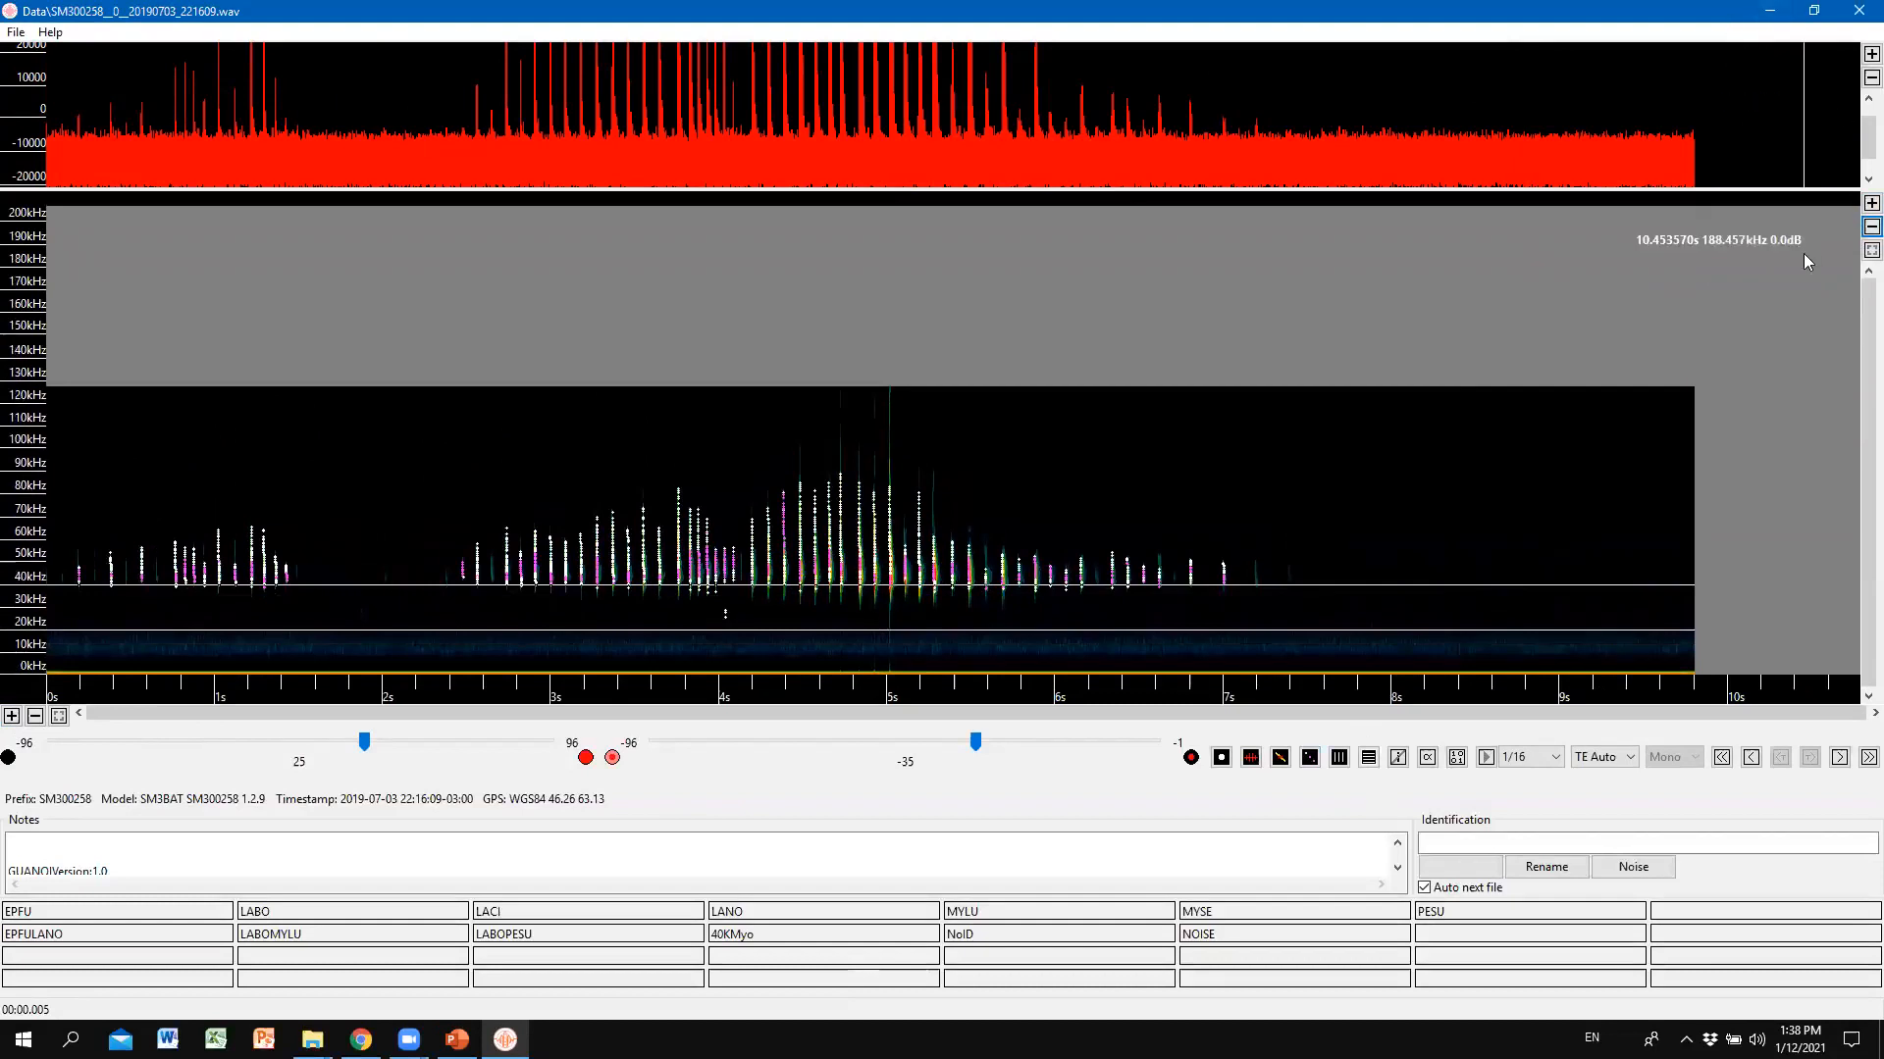
left_click(1871, 226)
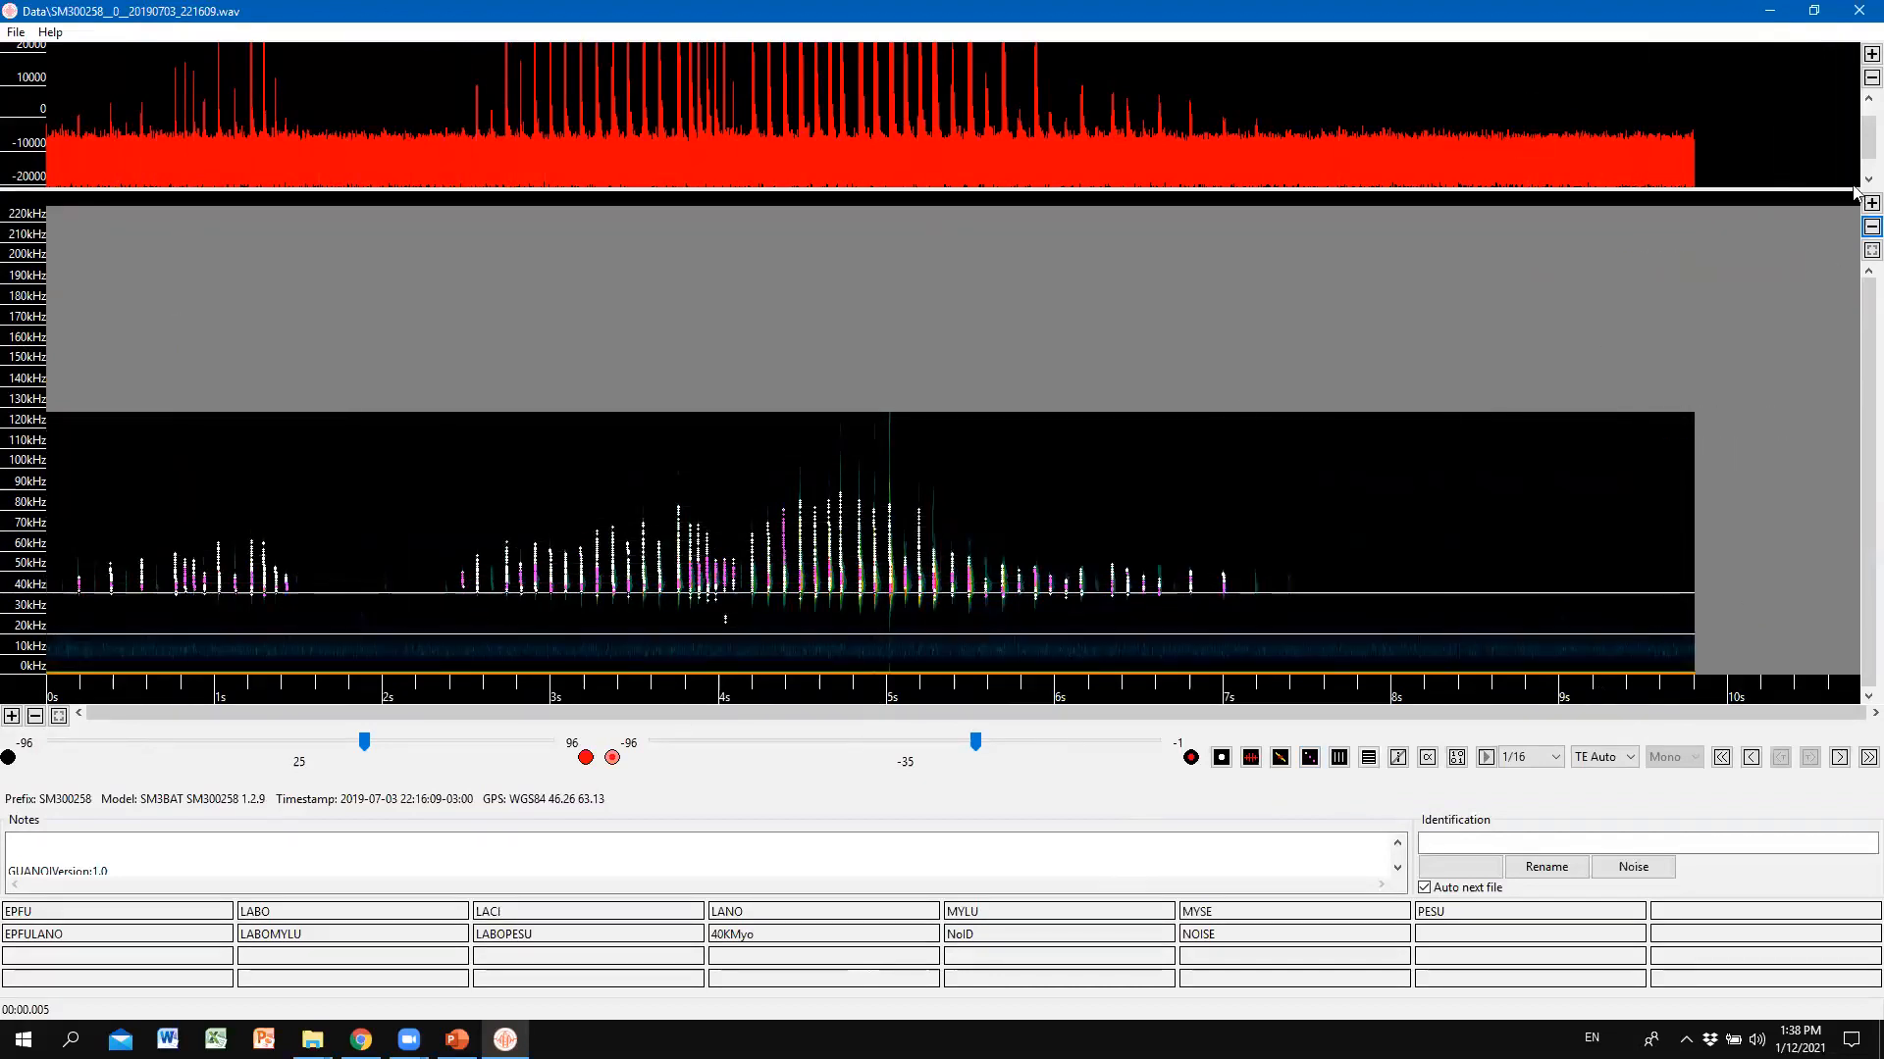
left_click(1868, 228)
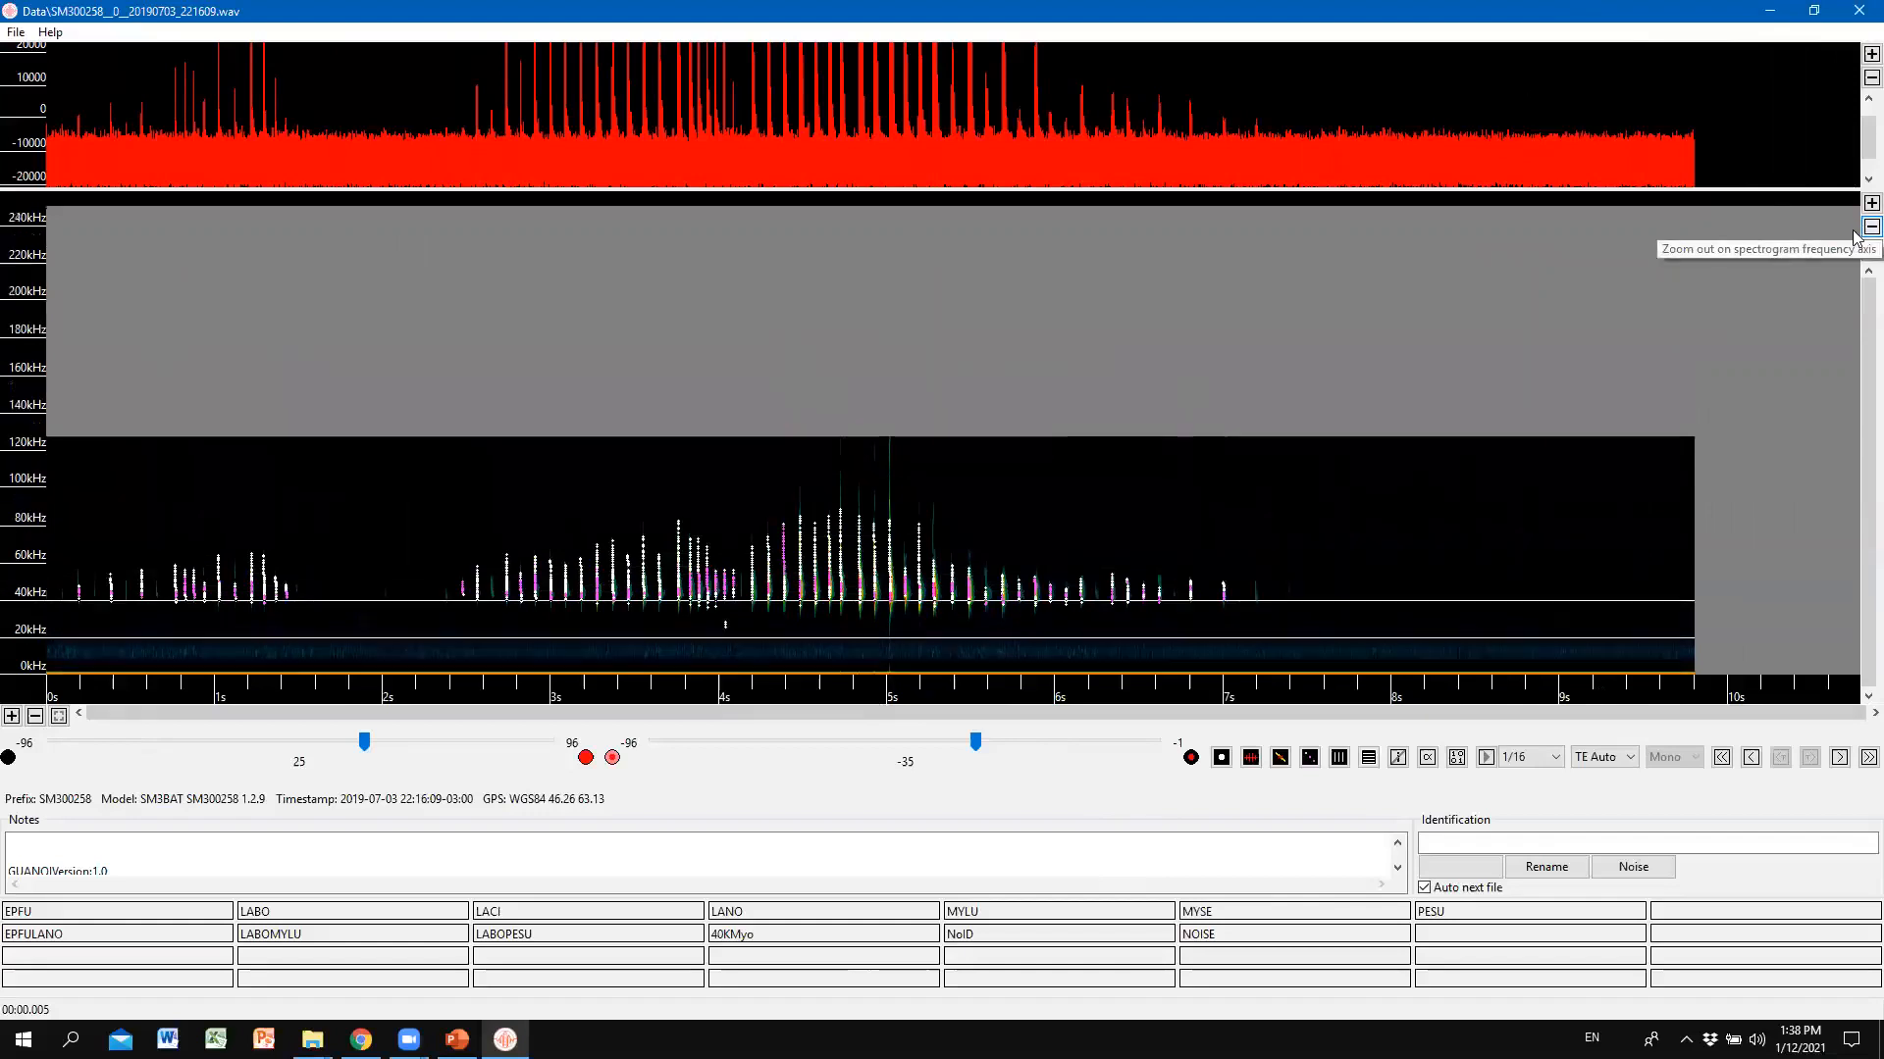
left_click(1855, 212)
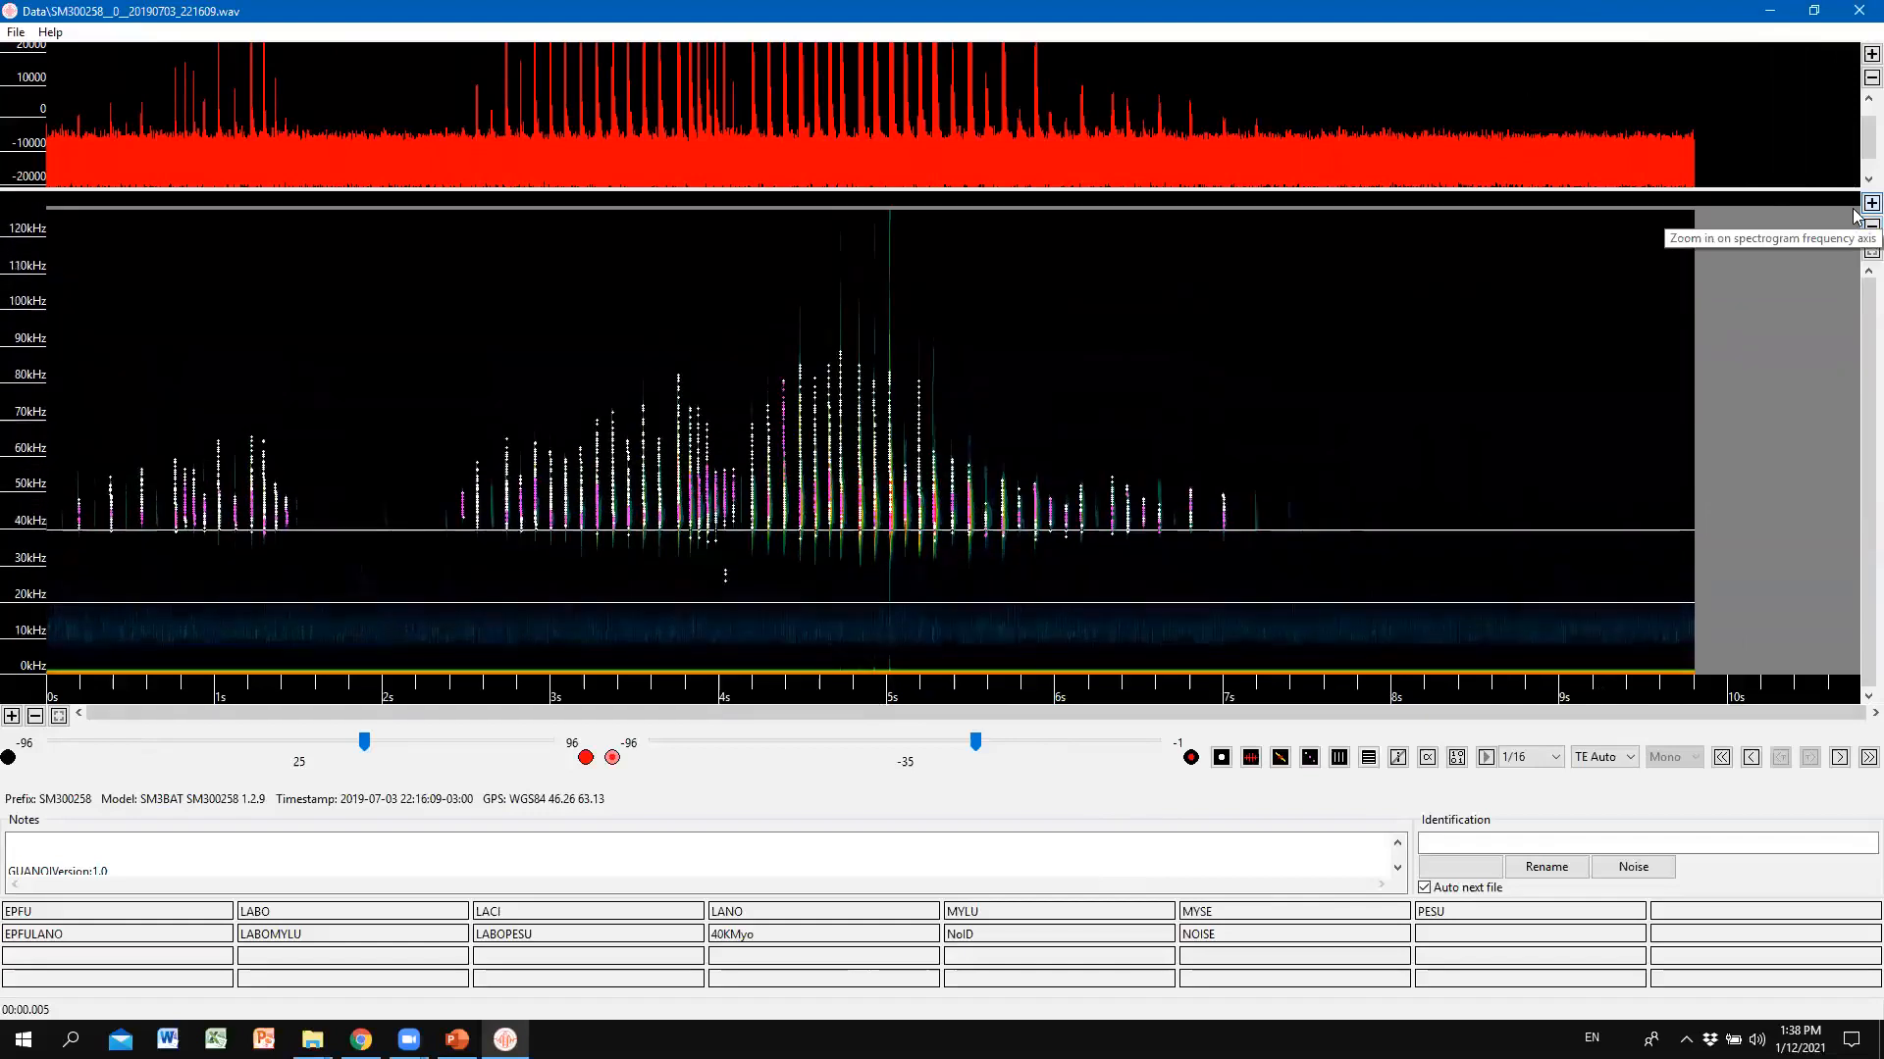
left_click(1870, 226)
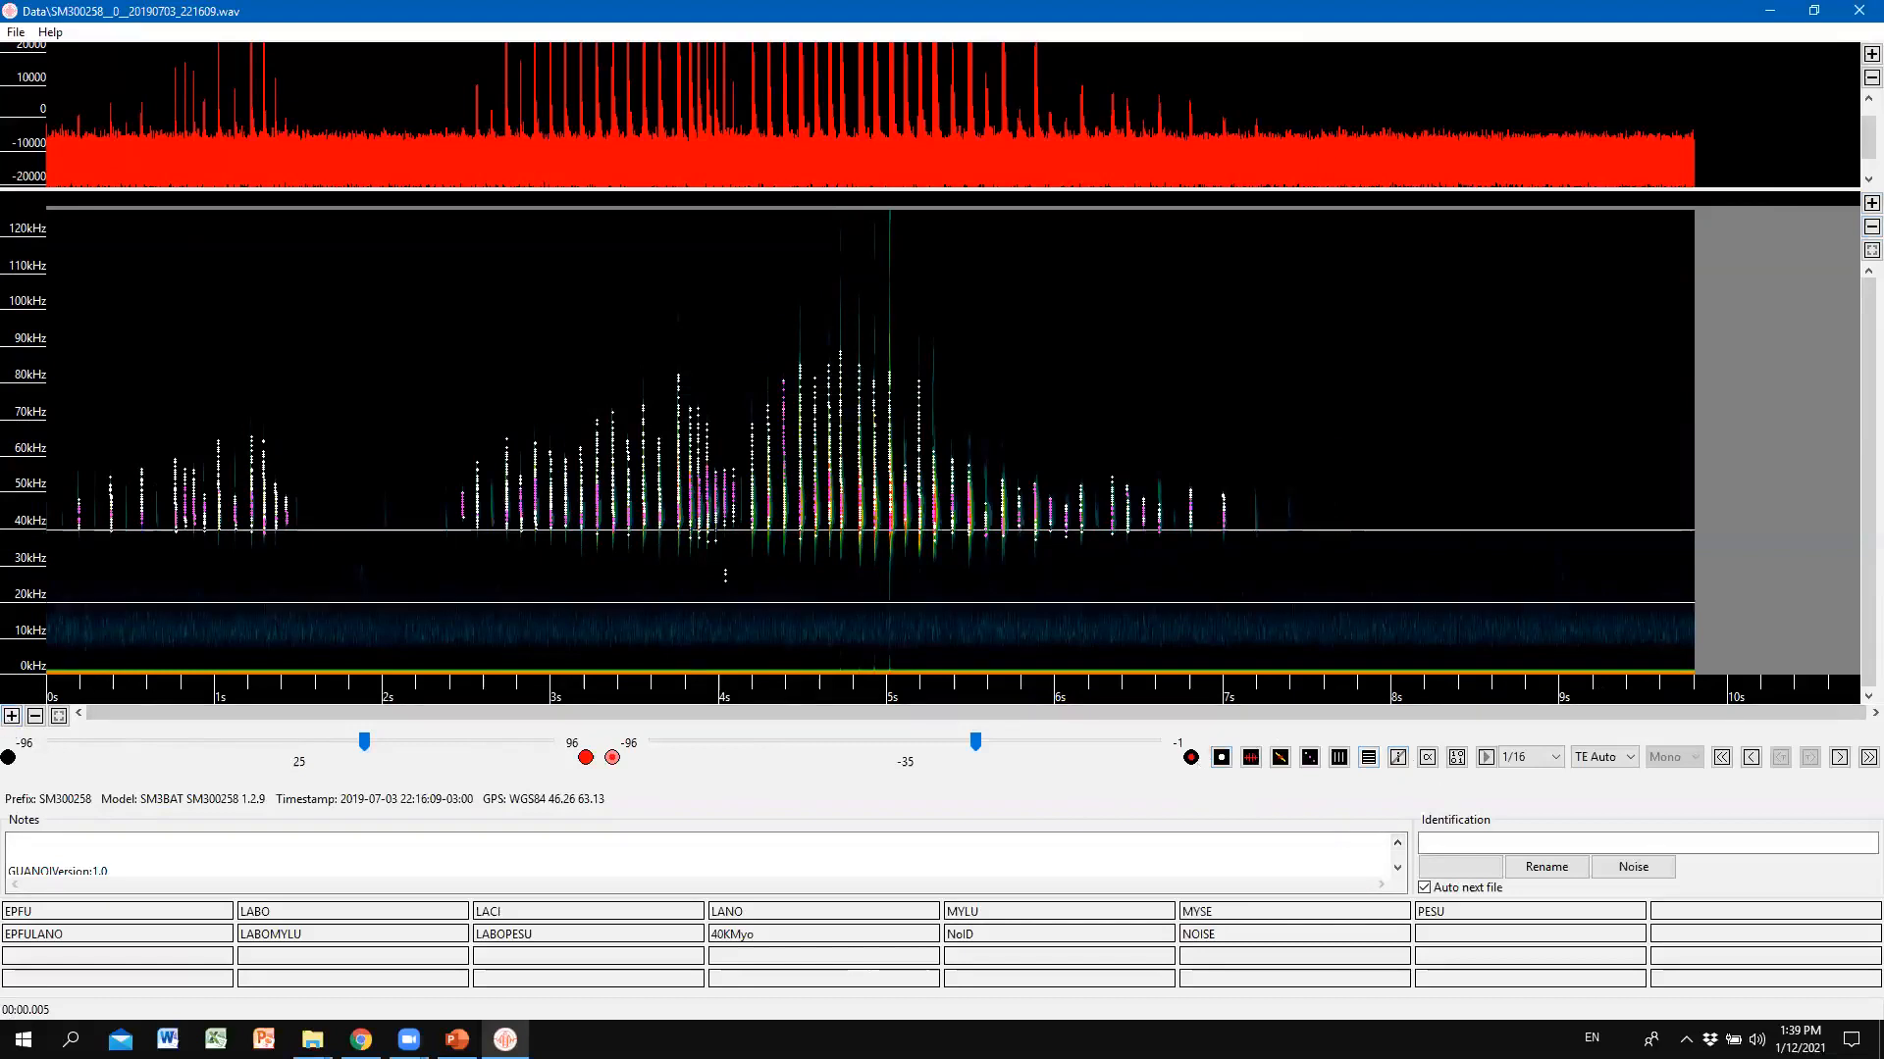
left_click(59, 717)
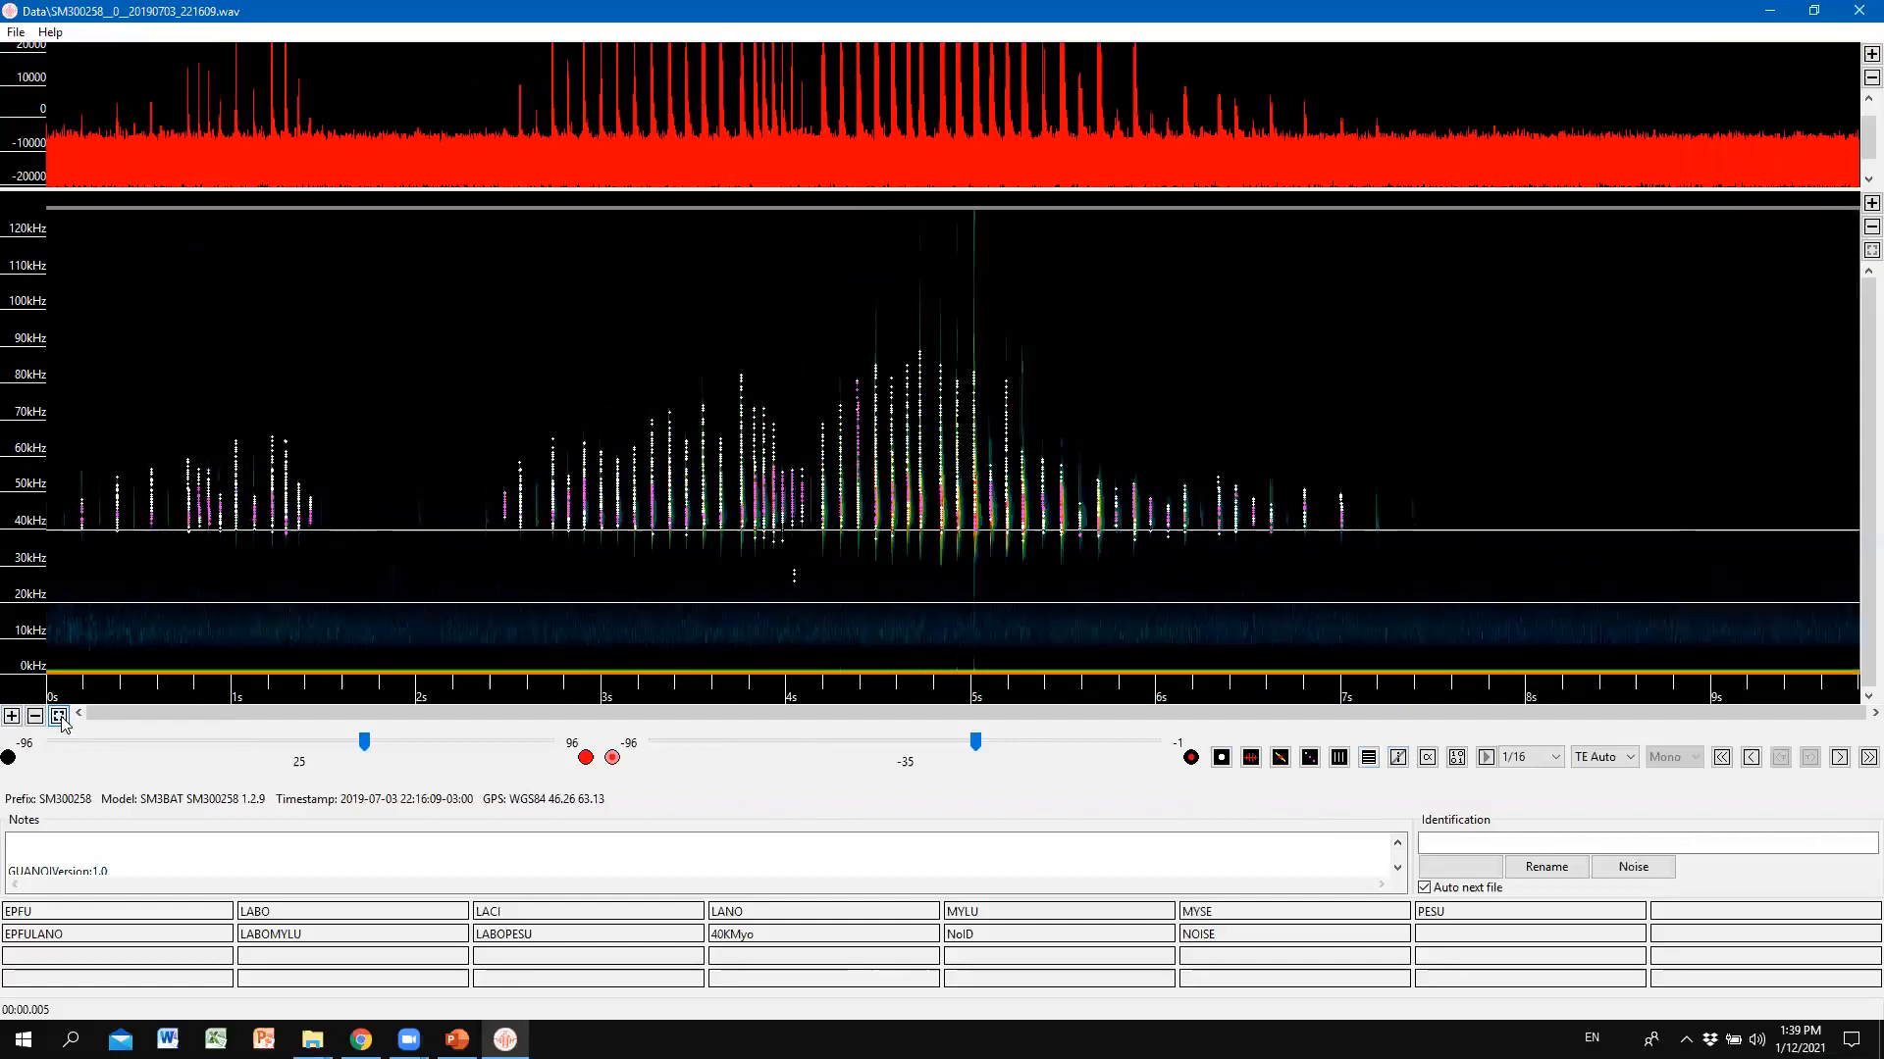
left_click(12, 718)
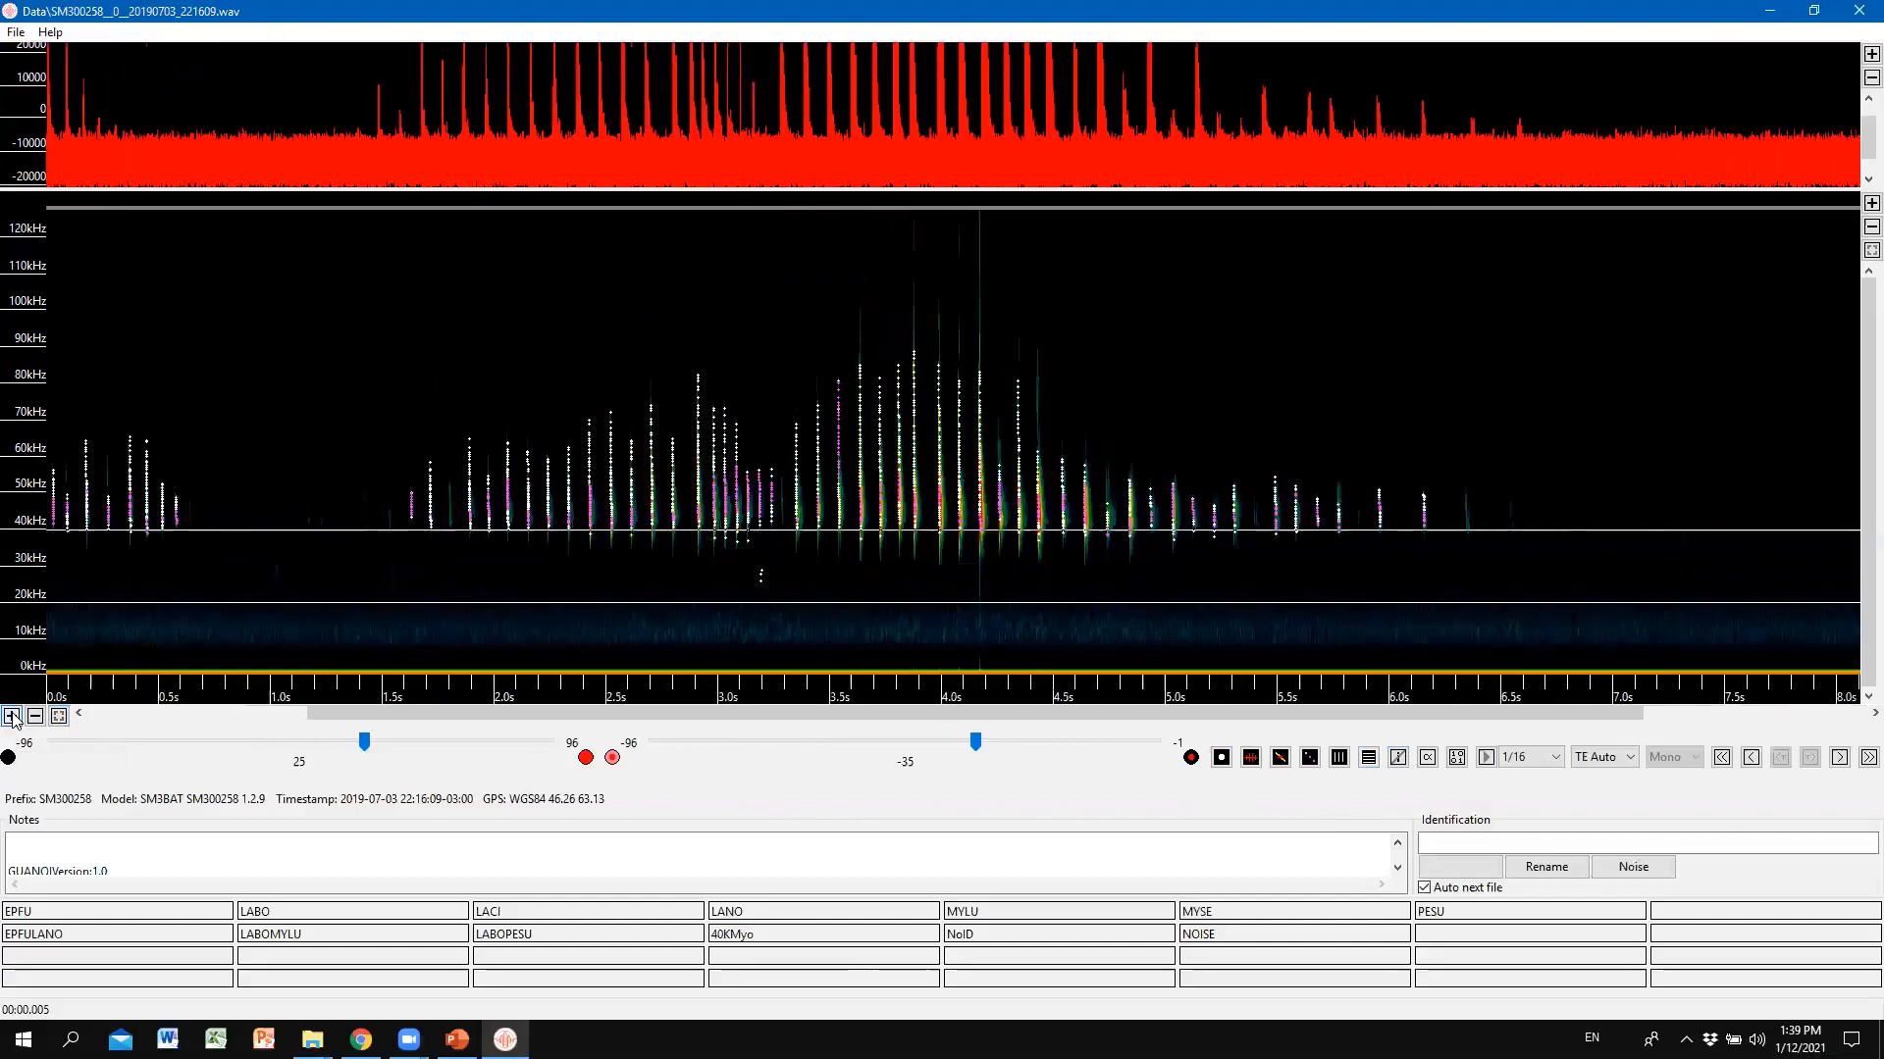
left_click(13, 718)
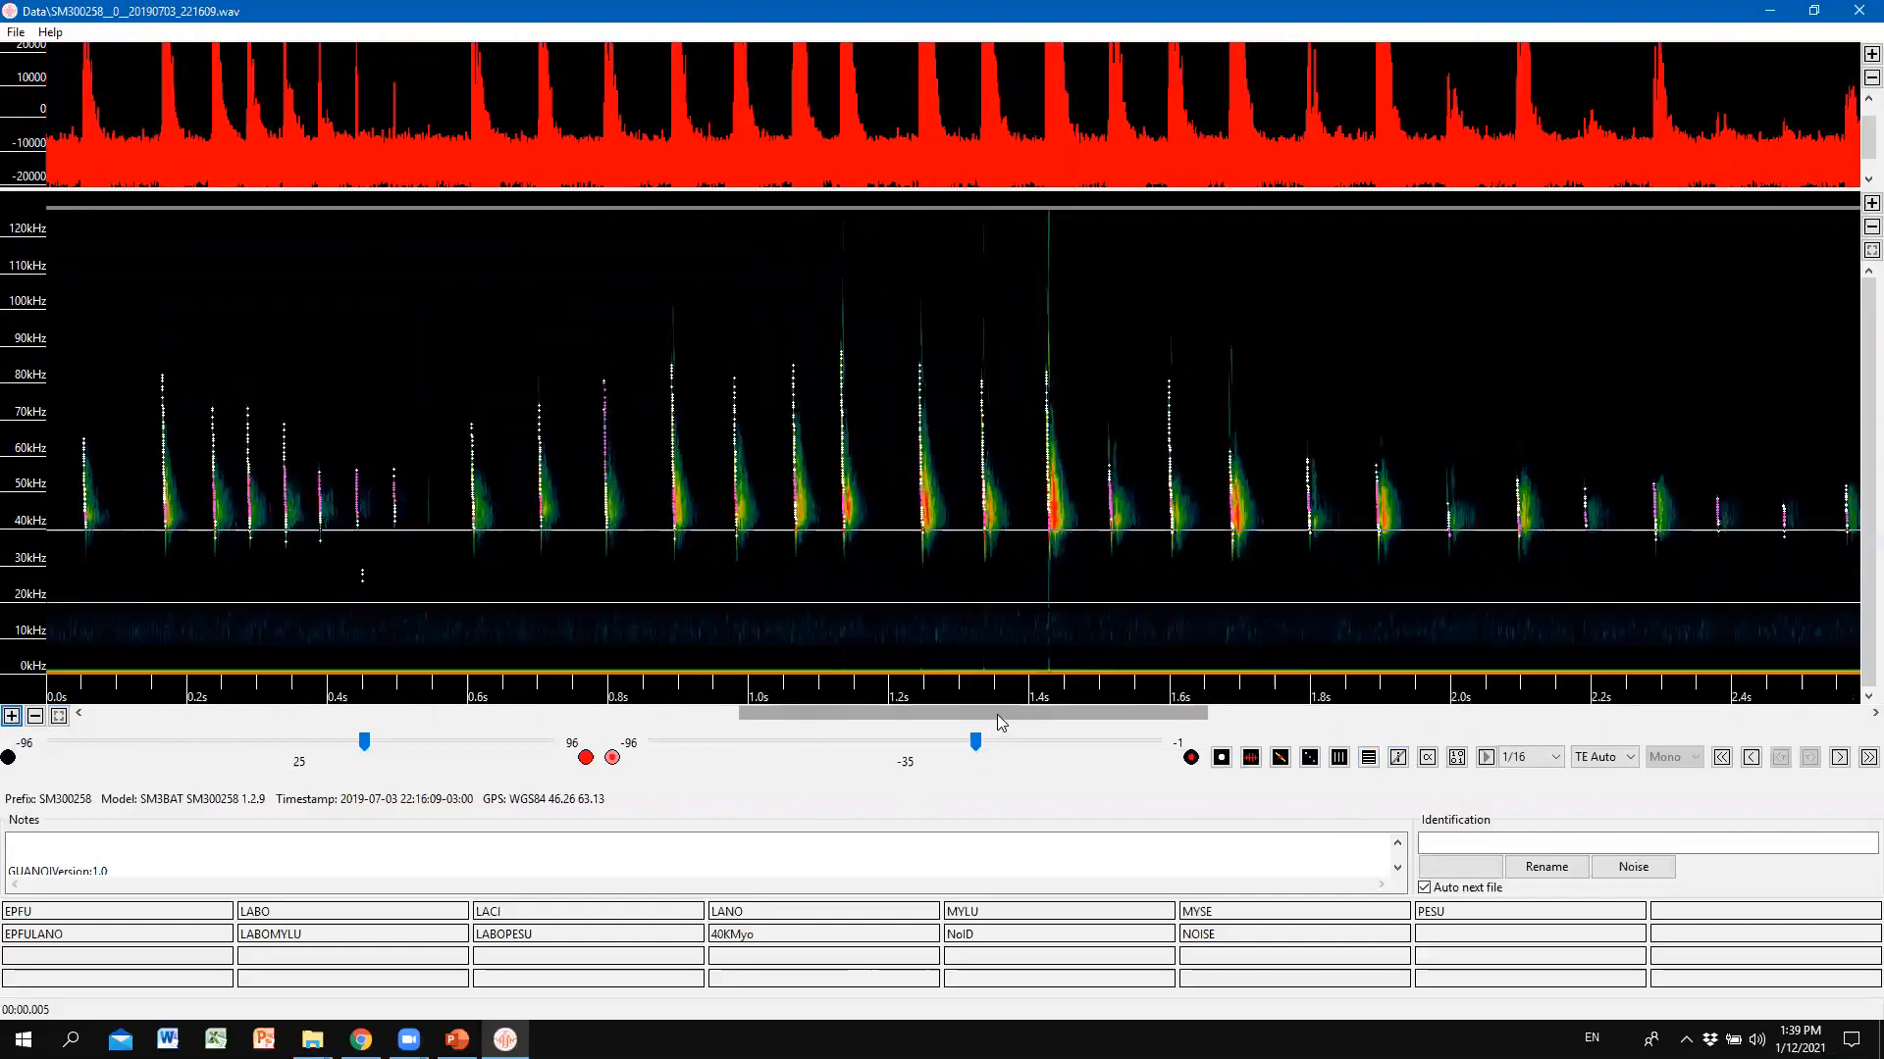
left_click_drag(979, 723, 84, 697)
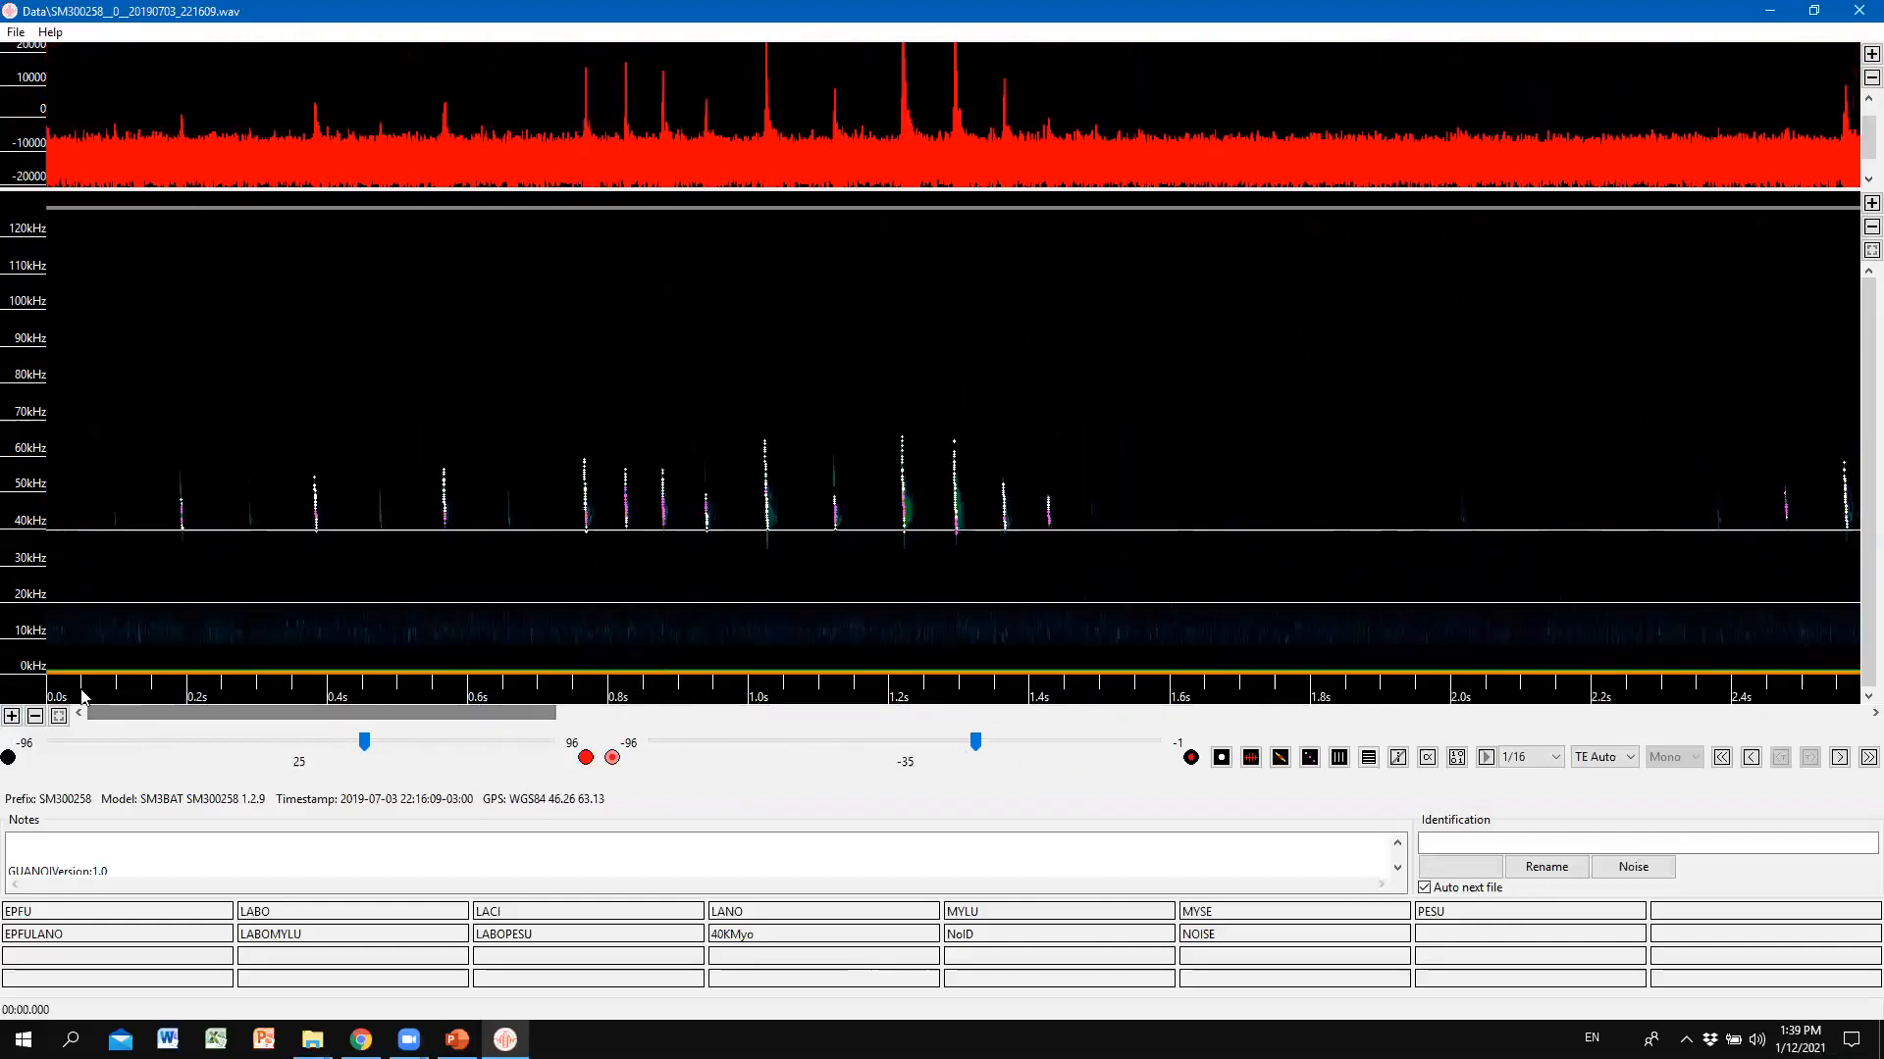
left_click(59, 717)
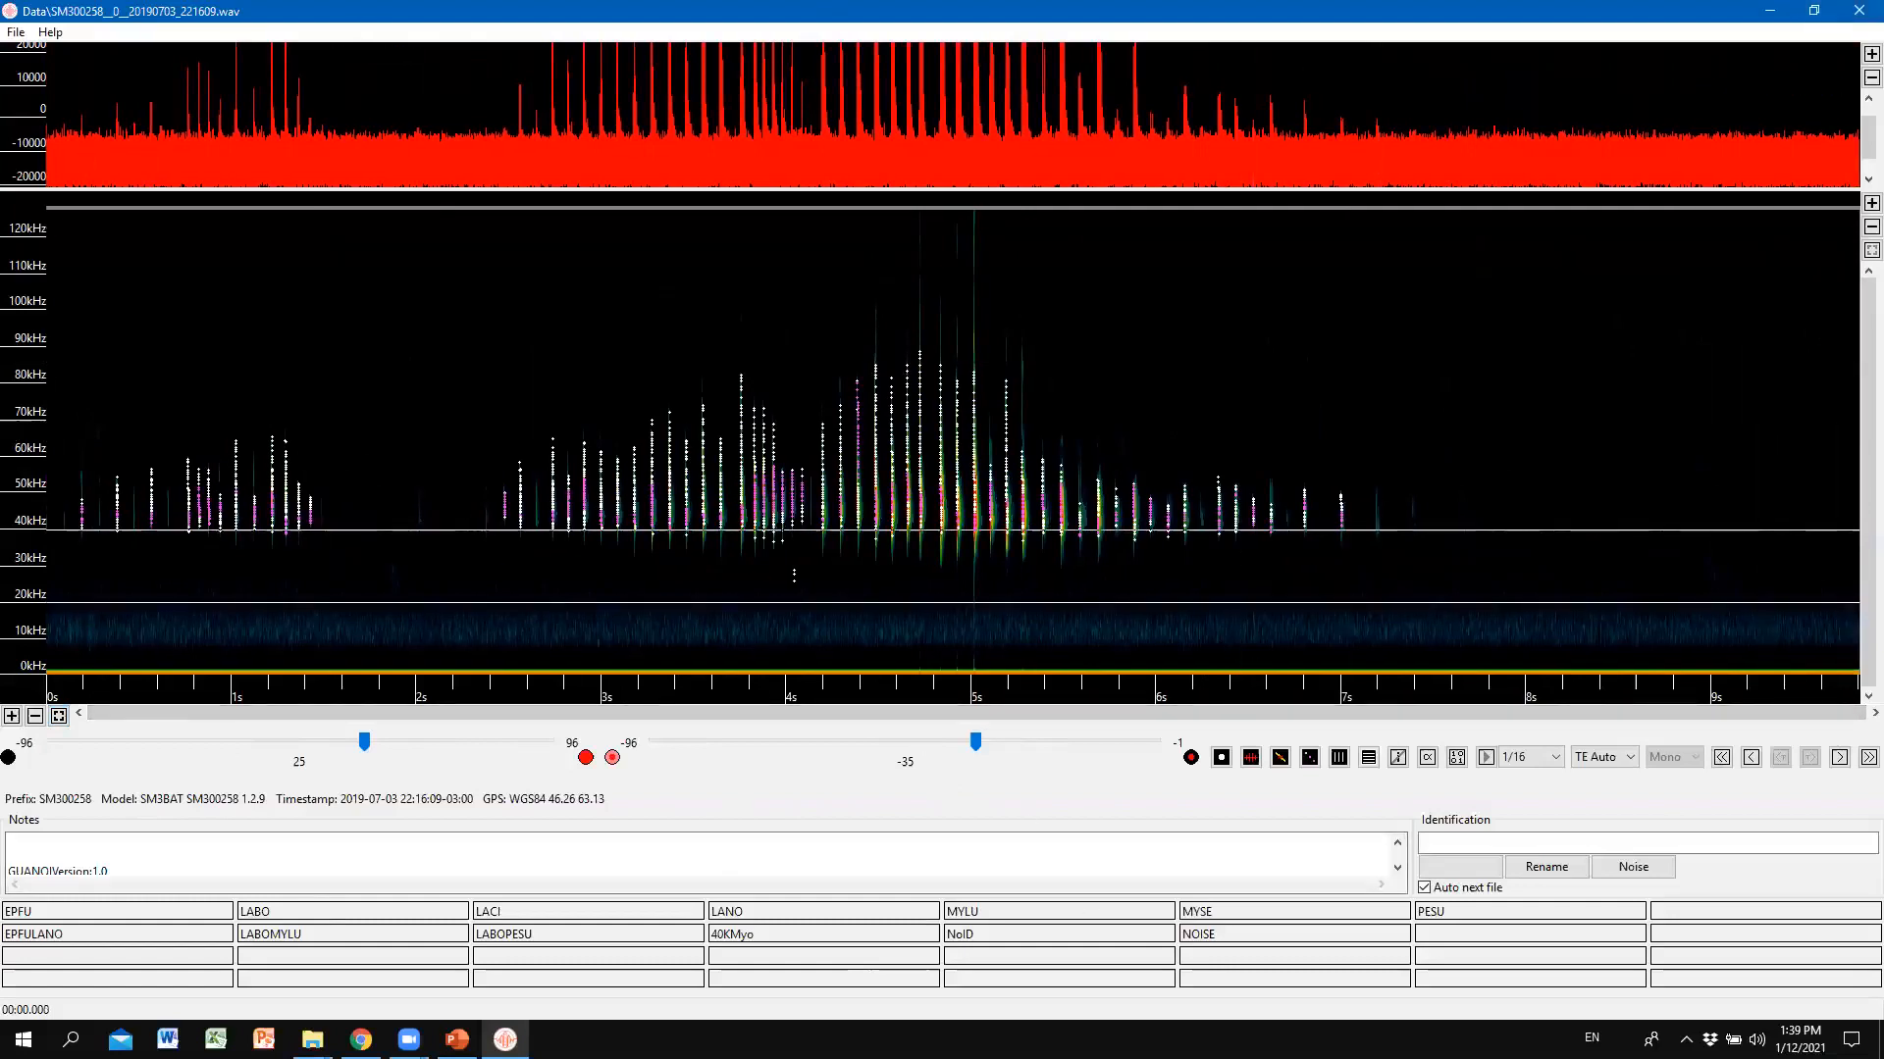
left_click(1866, 251)
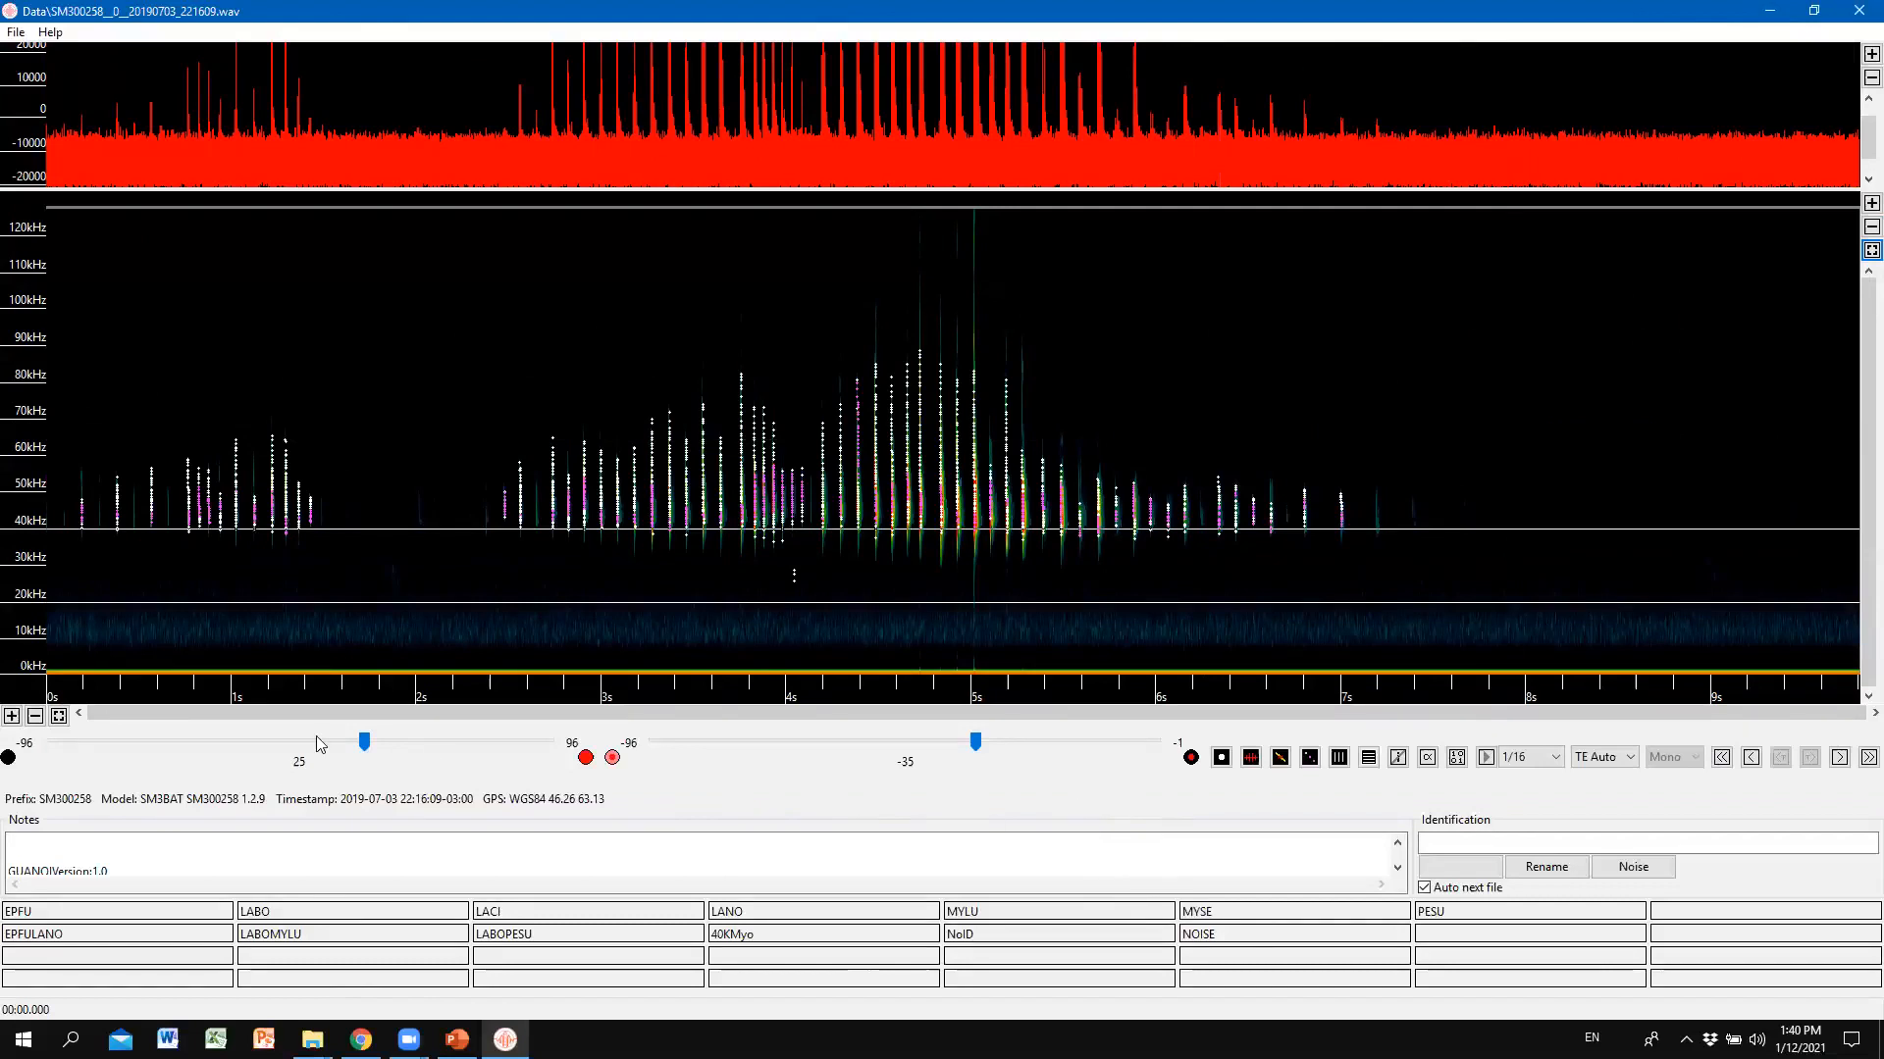
key("alt+Tab")
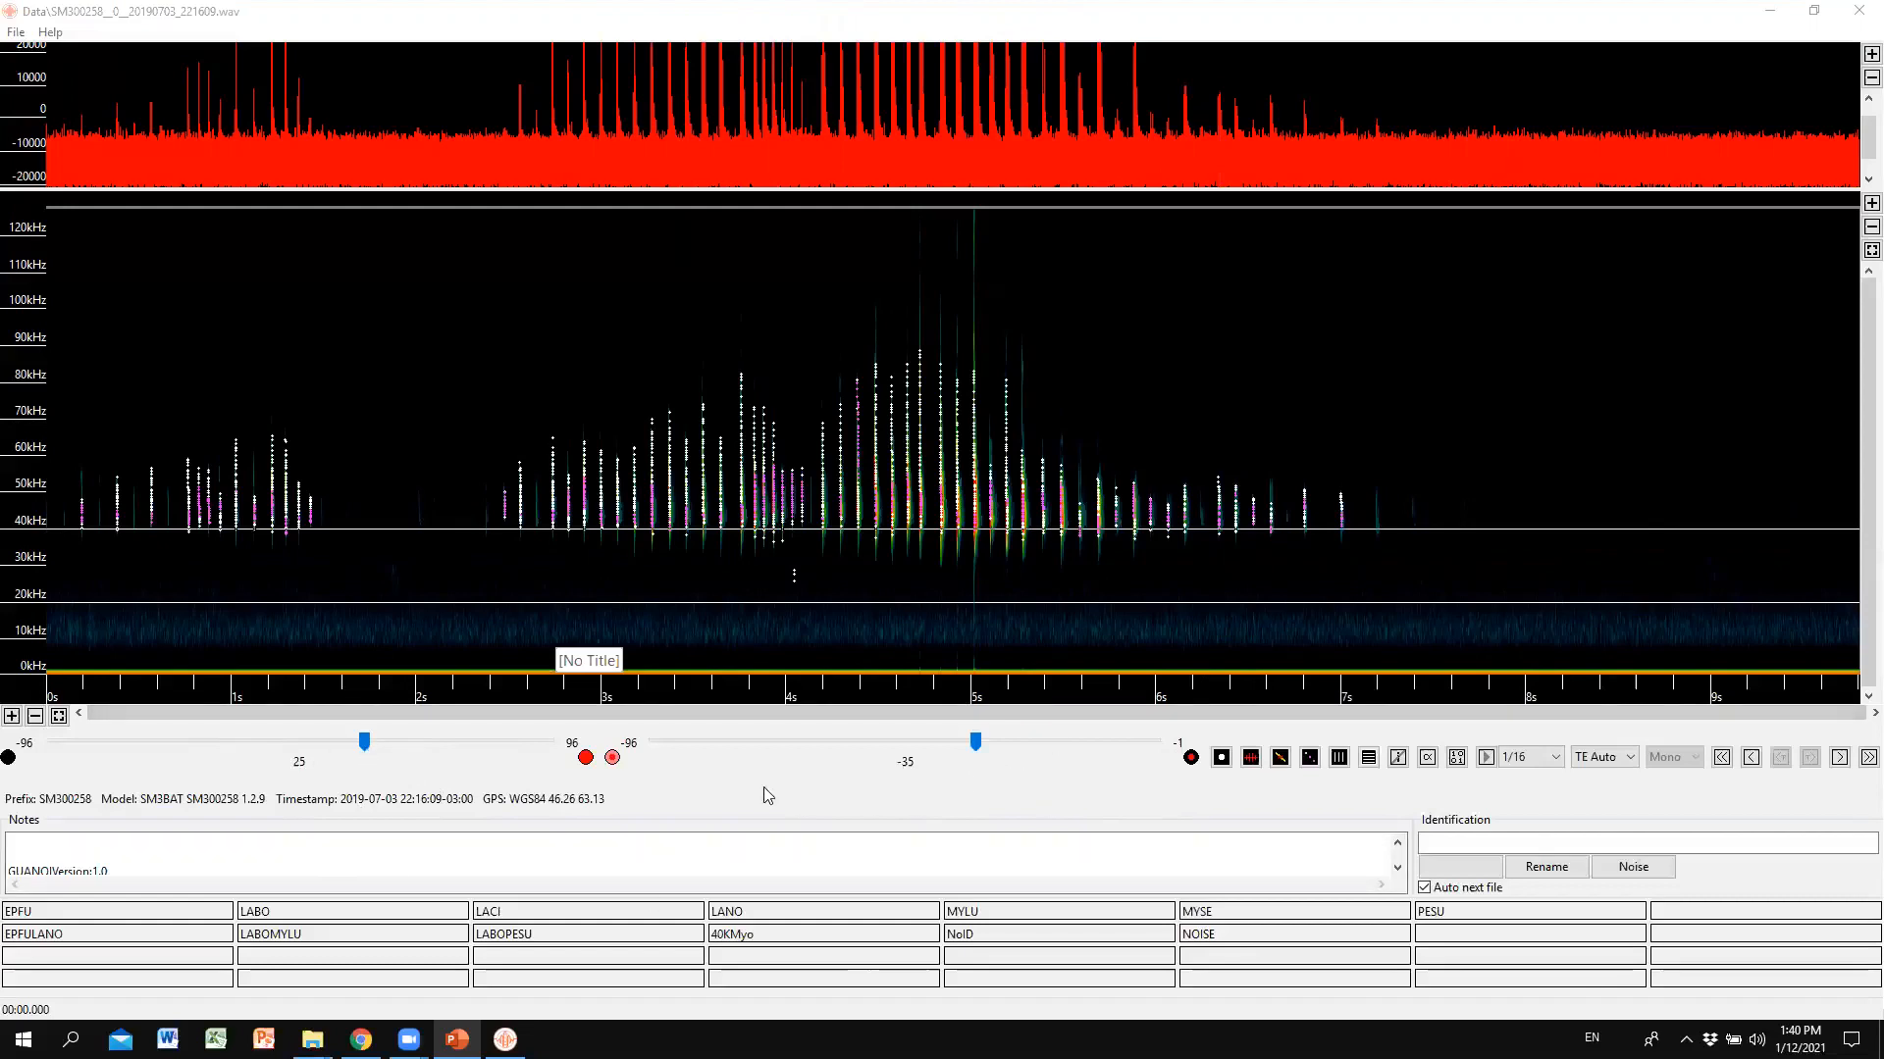
Drag the brightness gain up from near-black in two moves, leaving it at 33.
left_click(368, 770)
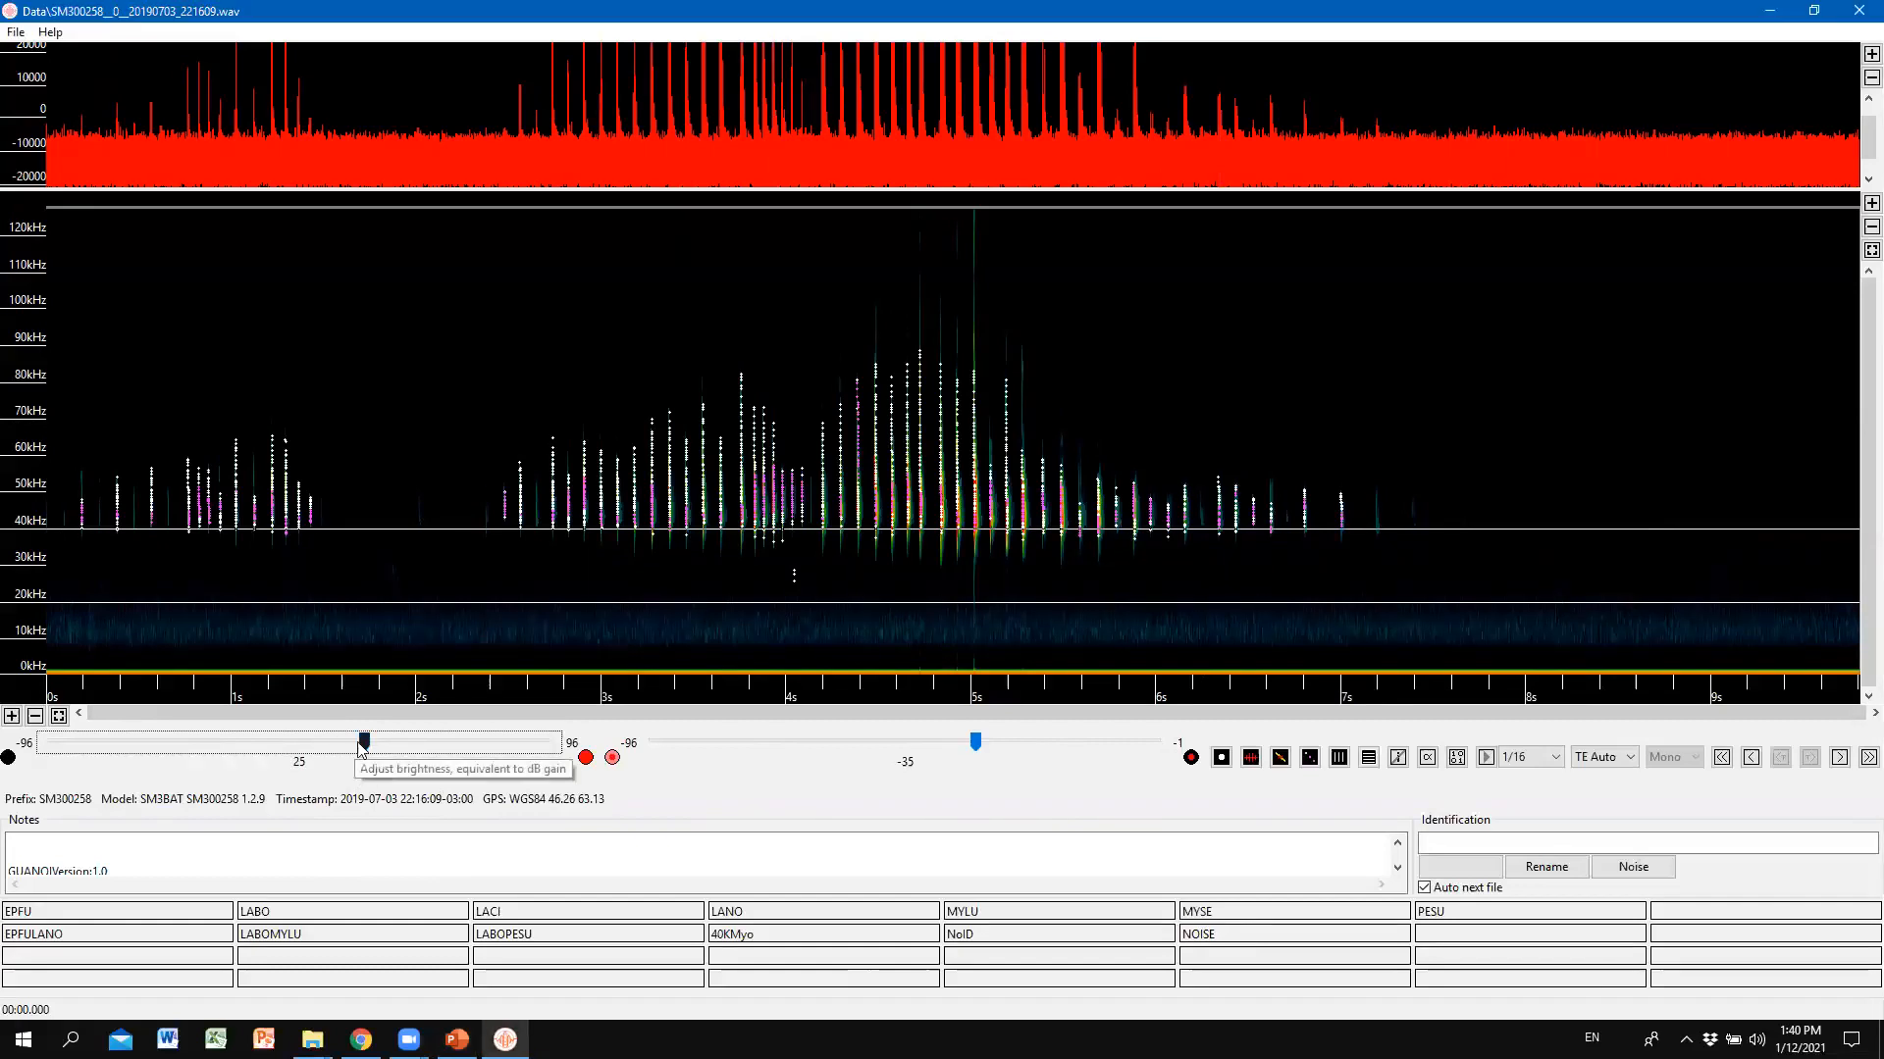
scroll(363, 746, "down", 7)
scroll(373, 746, "up", 5)
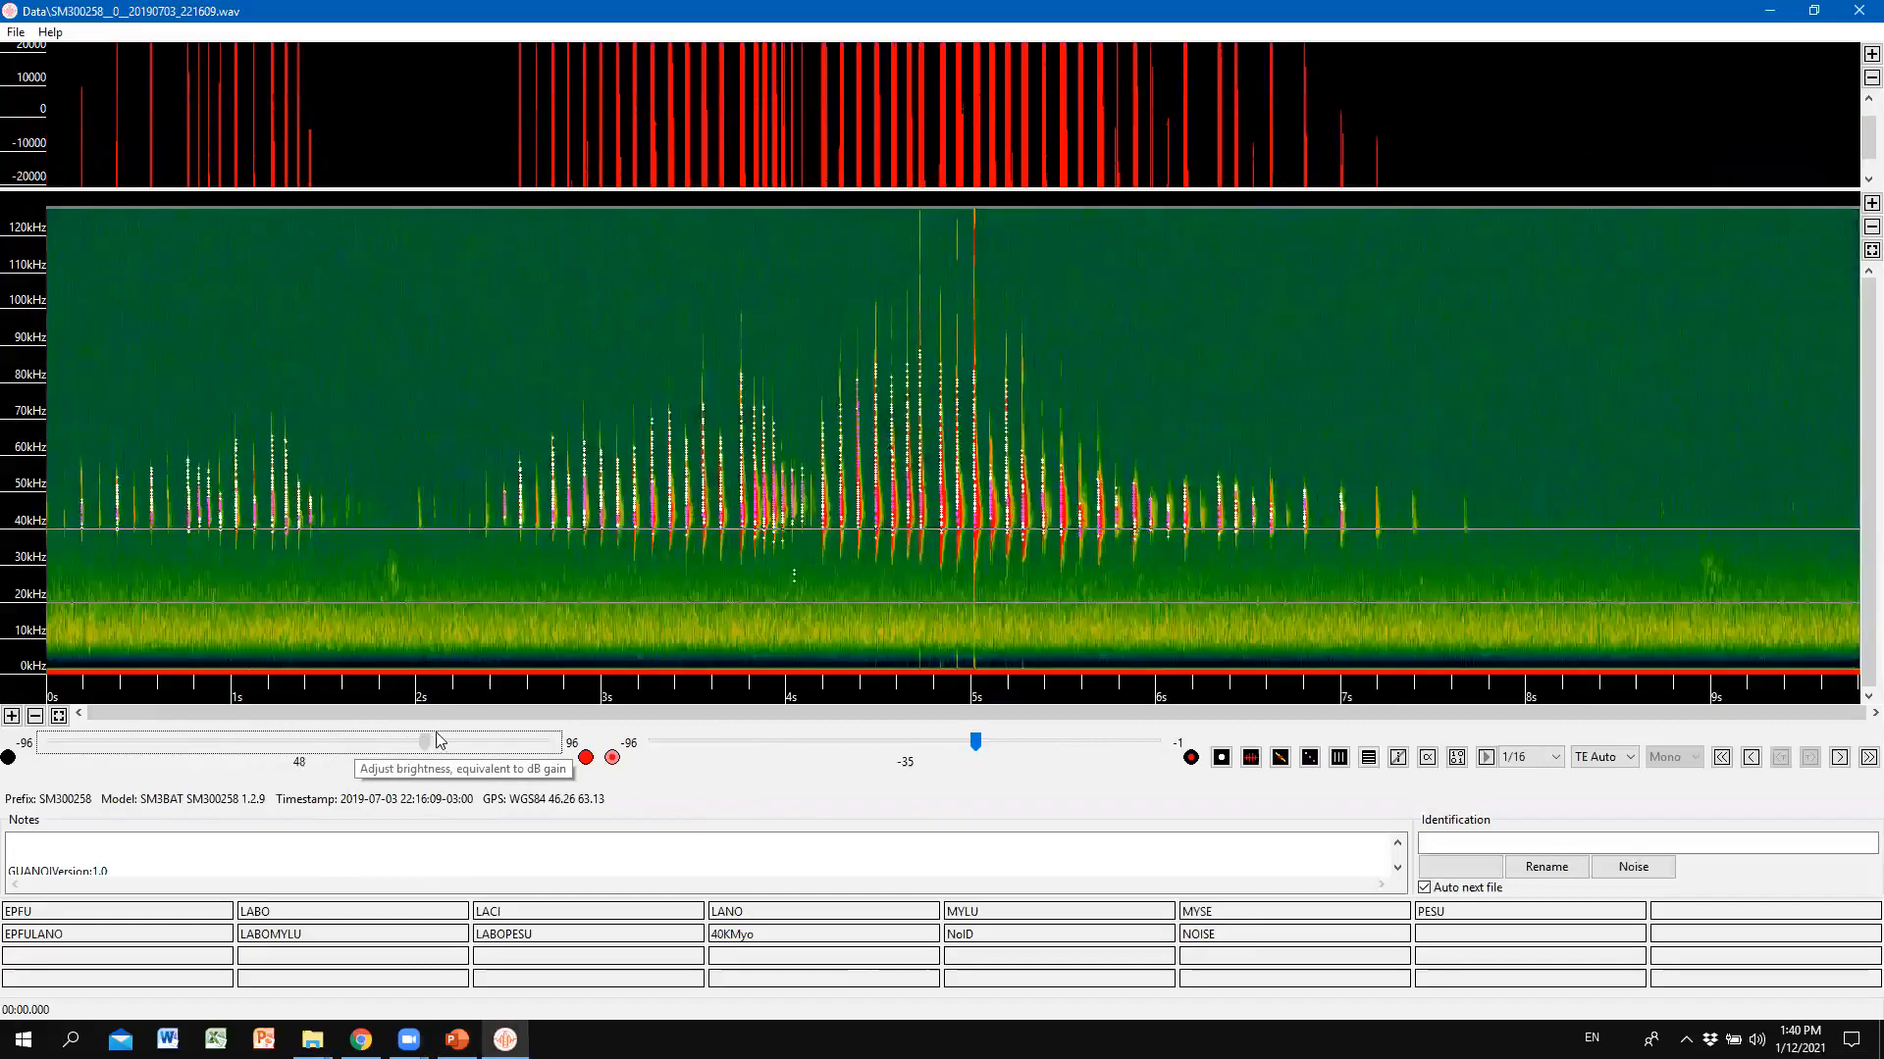
scroll(345, 775, "down", 20)
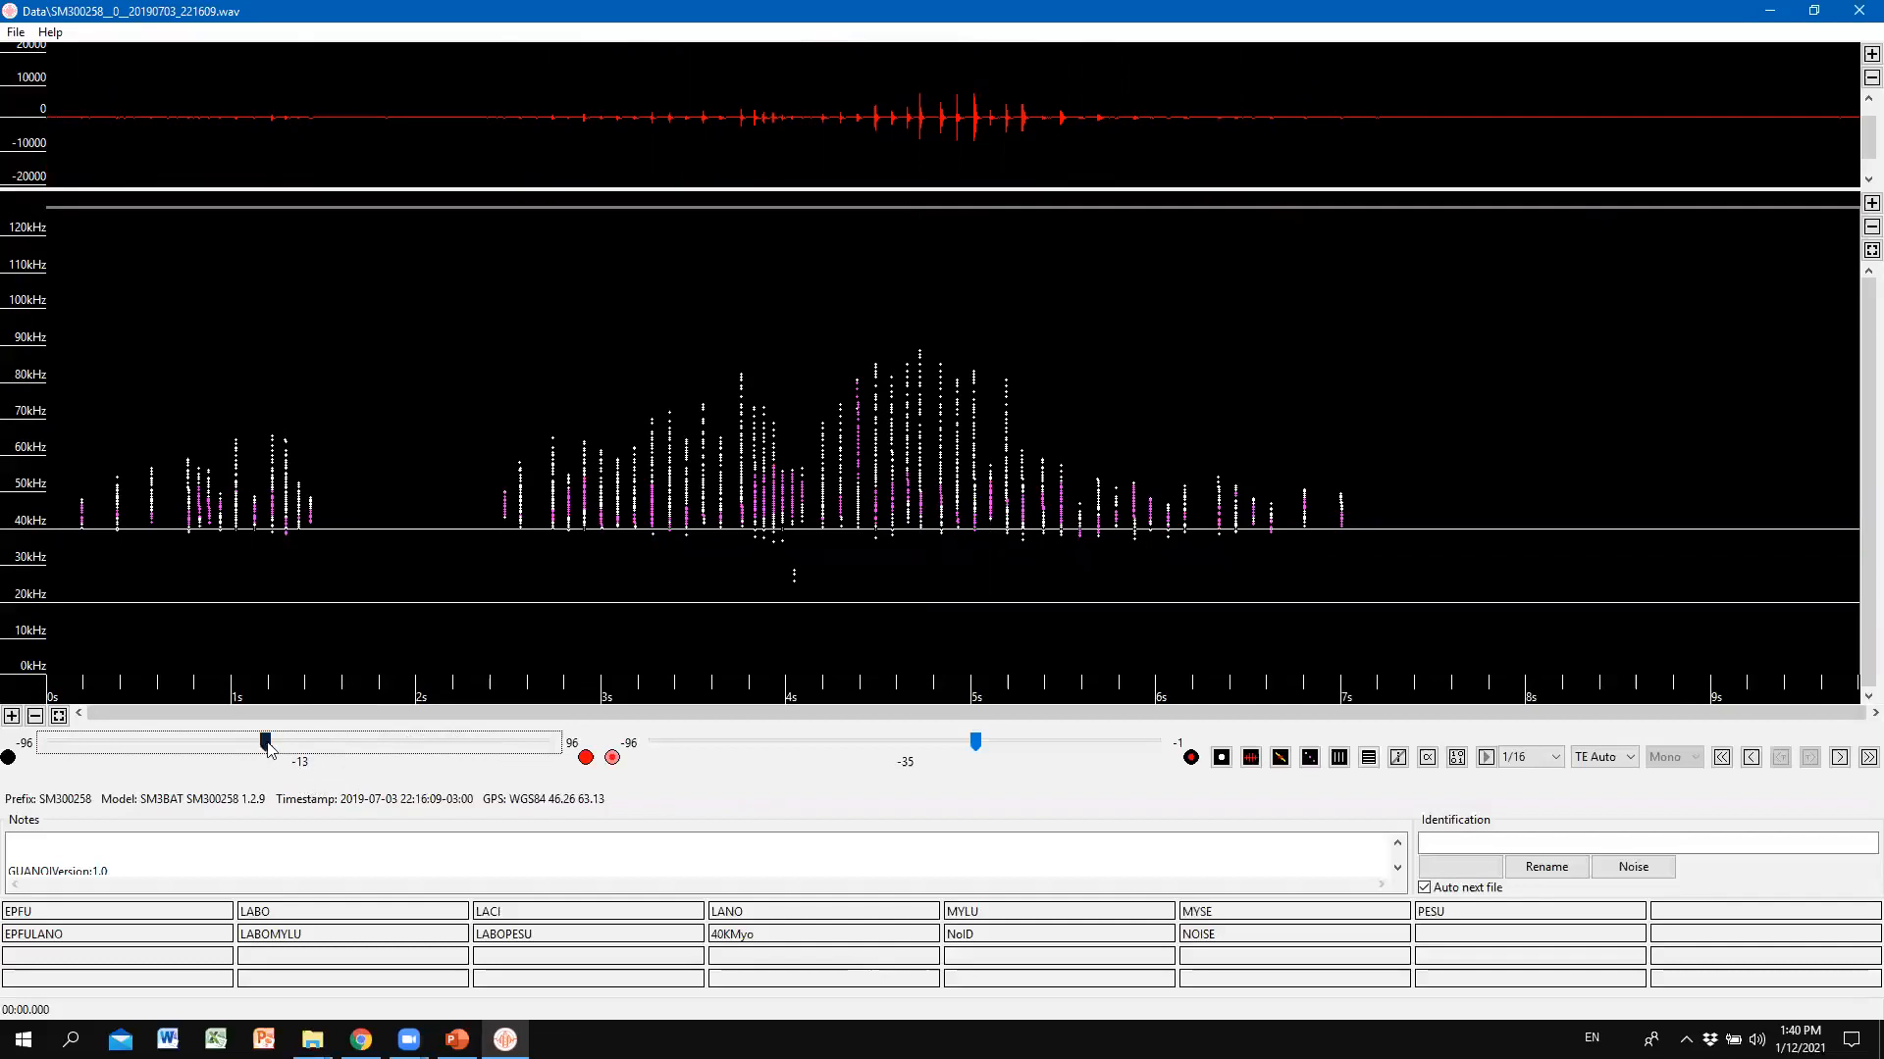
left_click_drag(267, 748, 328, 739)
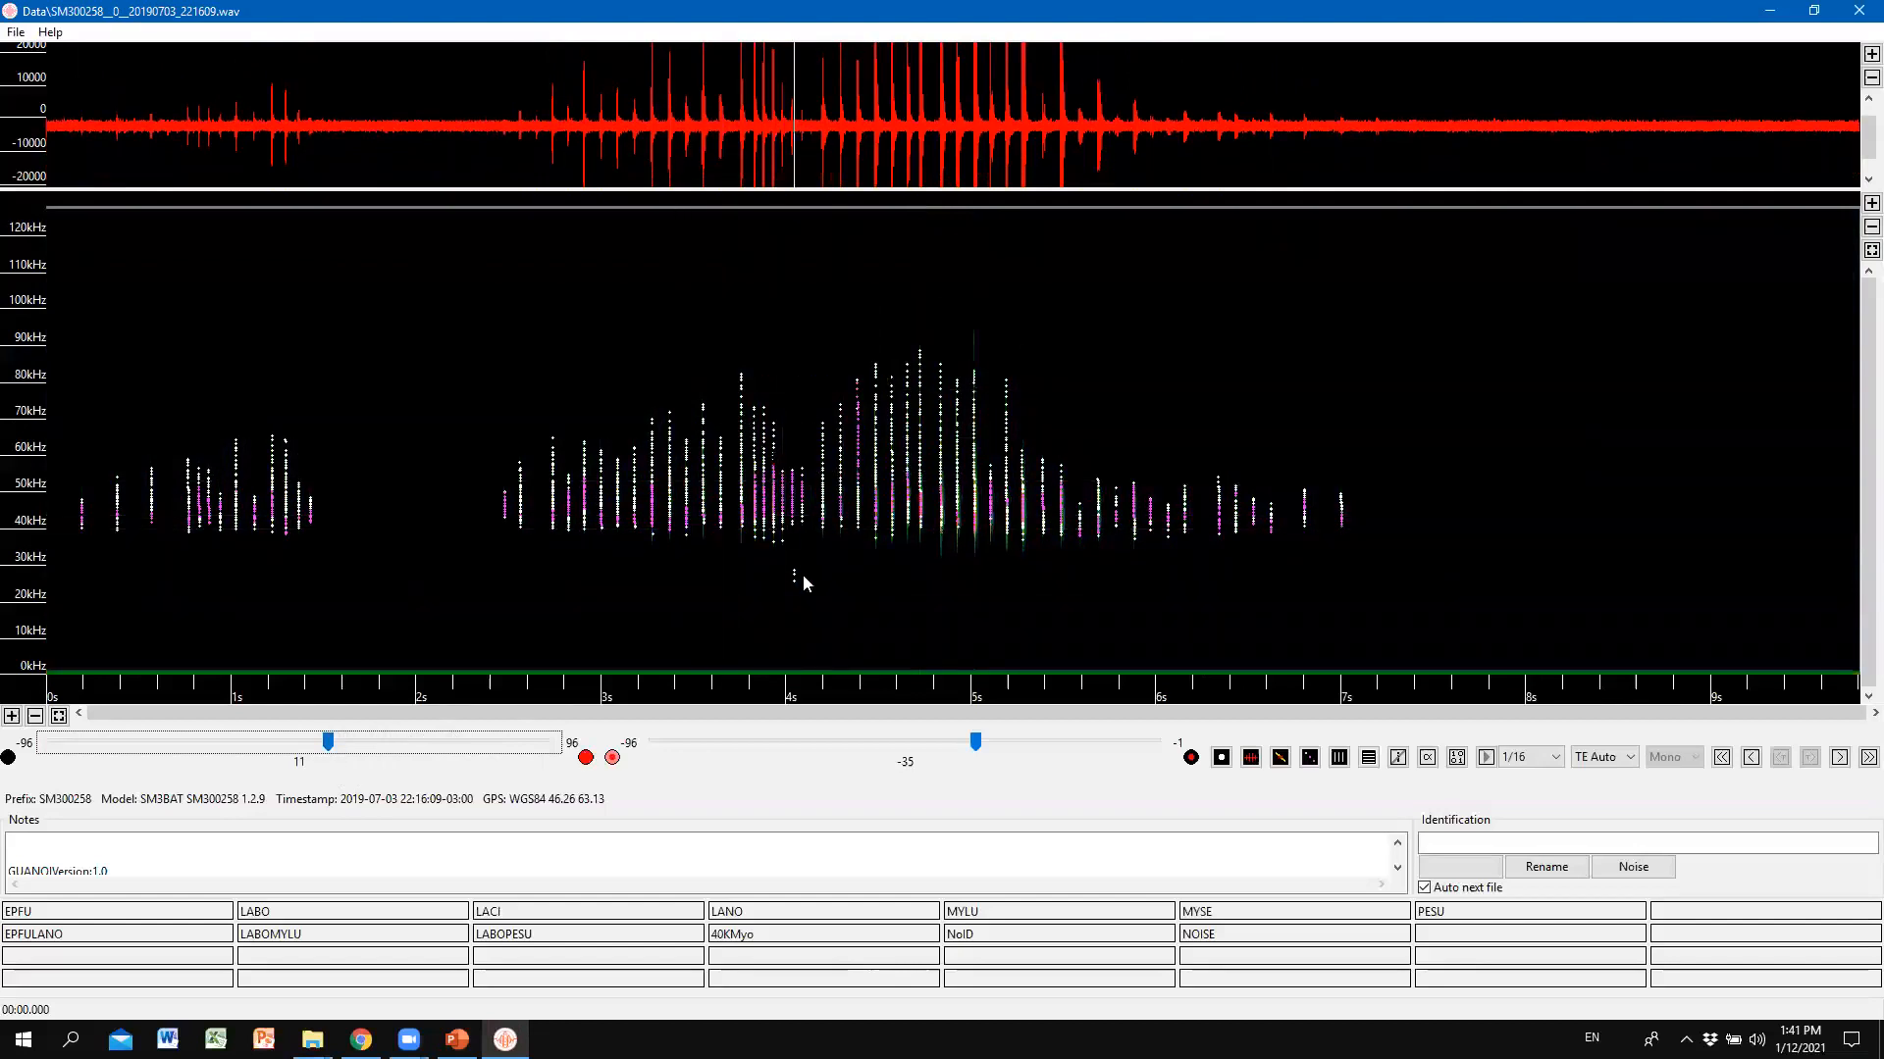
left_click_drag(329, 743, 386, 750)
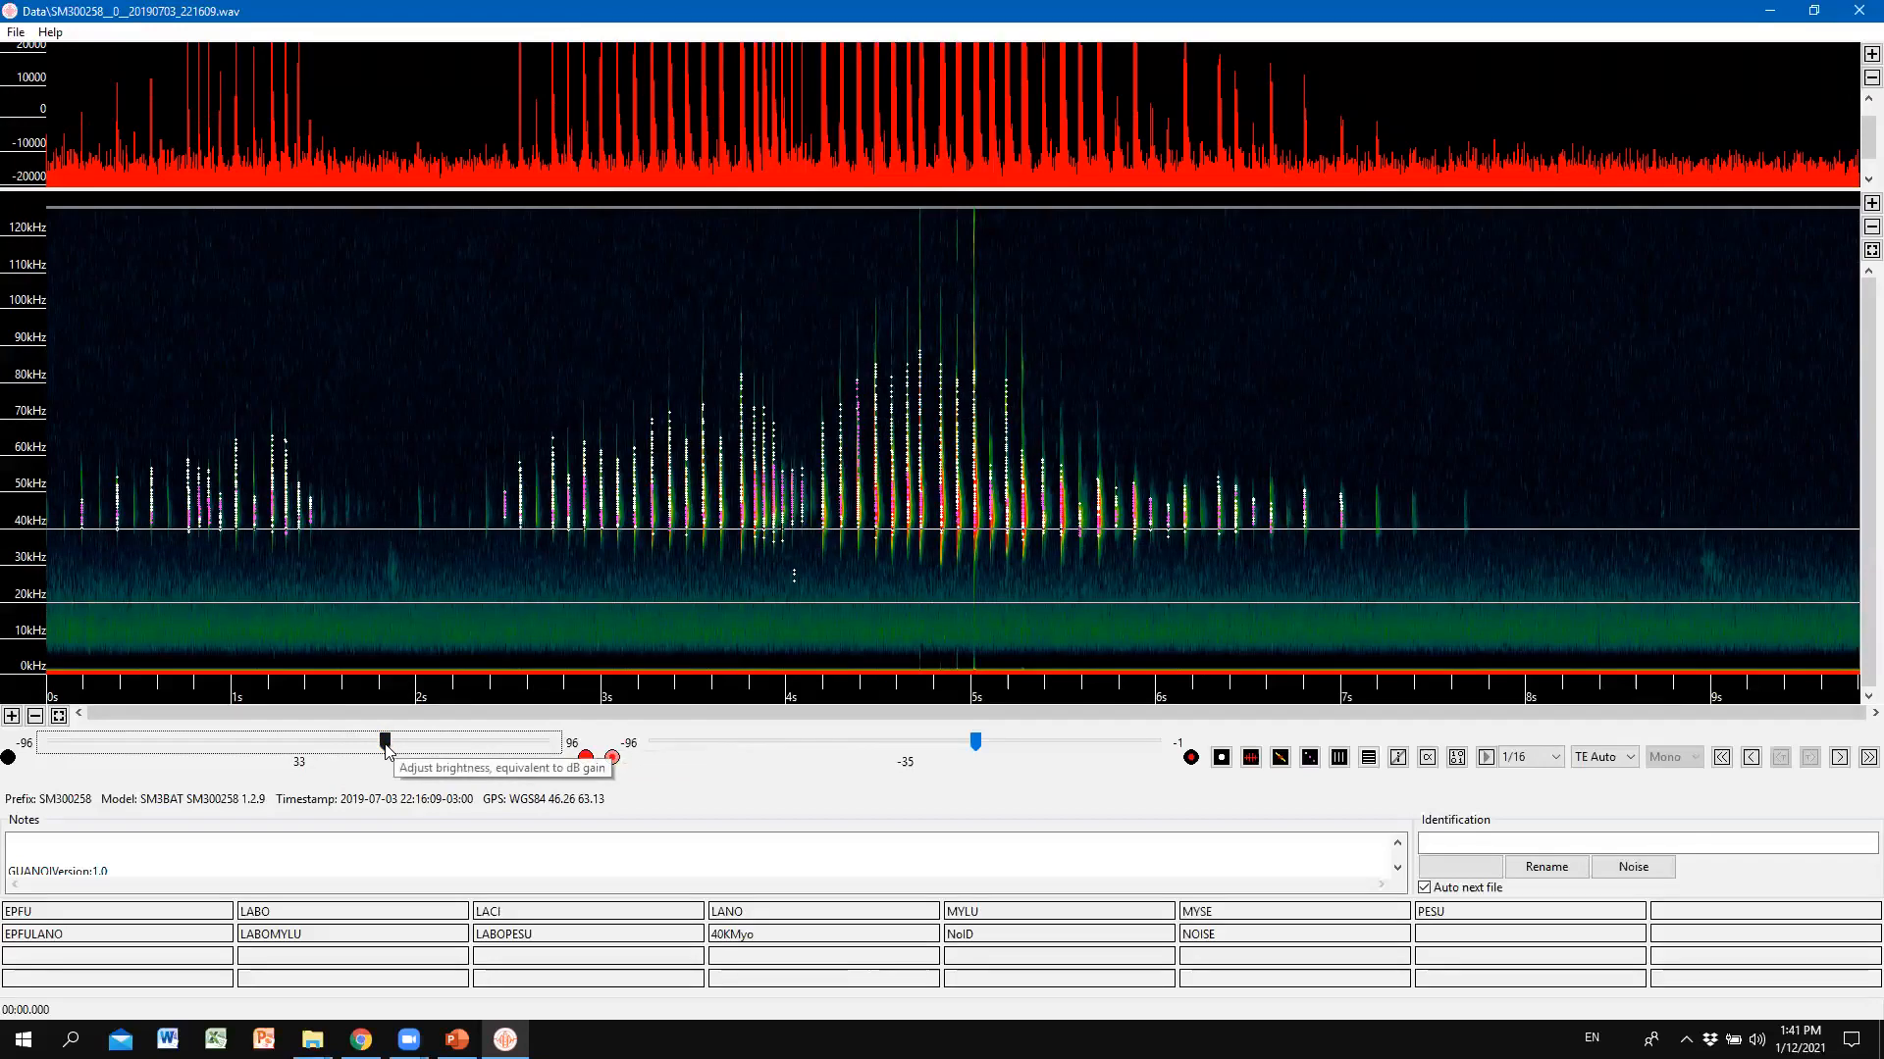
left_click_drag(385, 745, 436, 740)
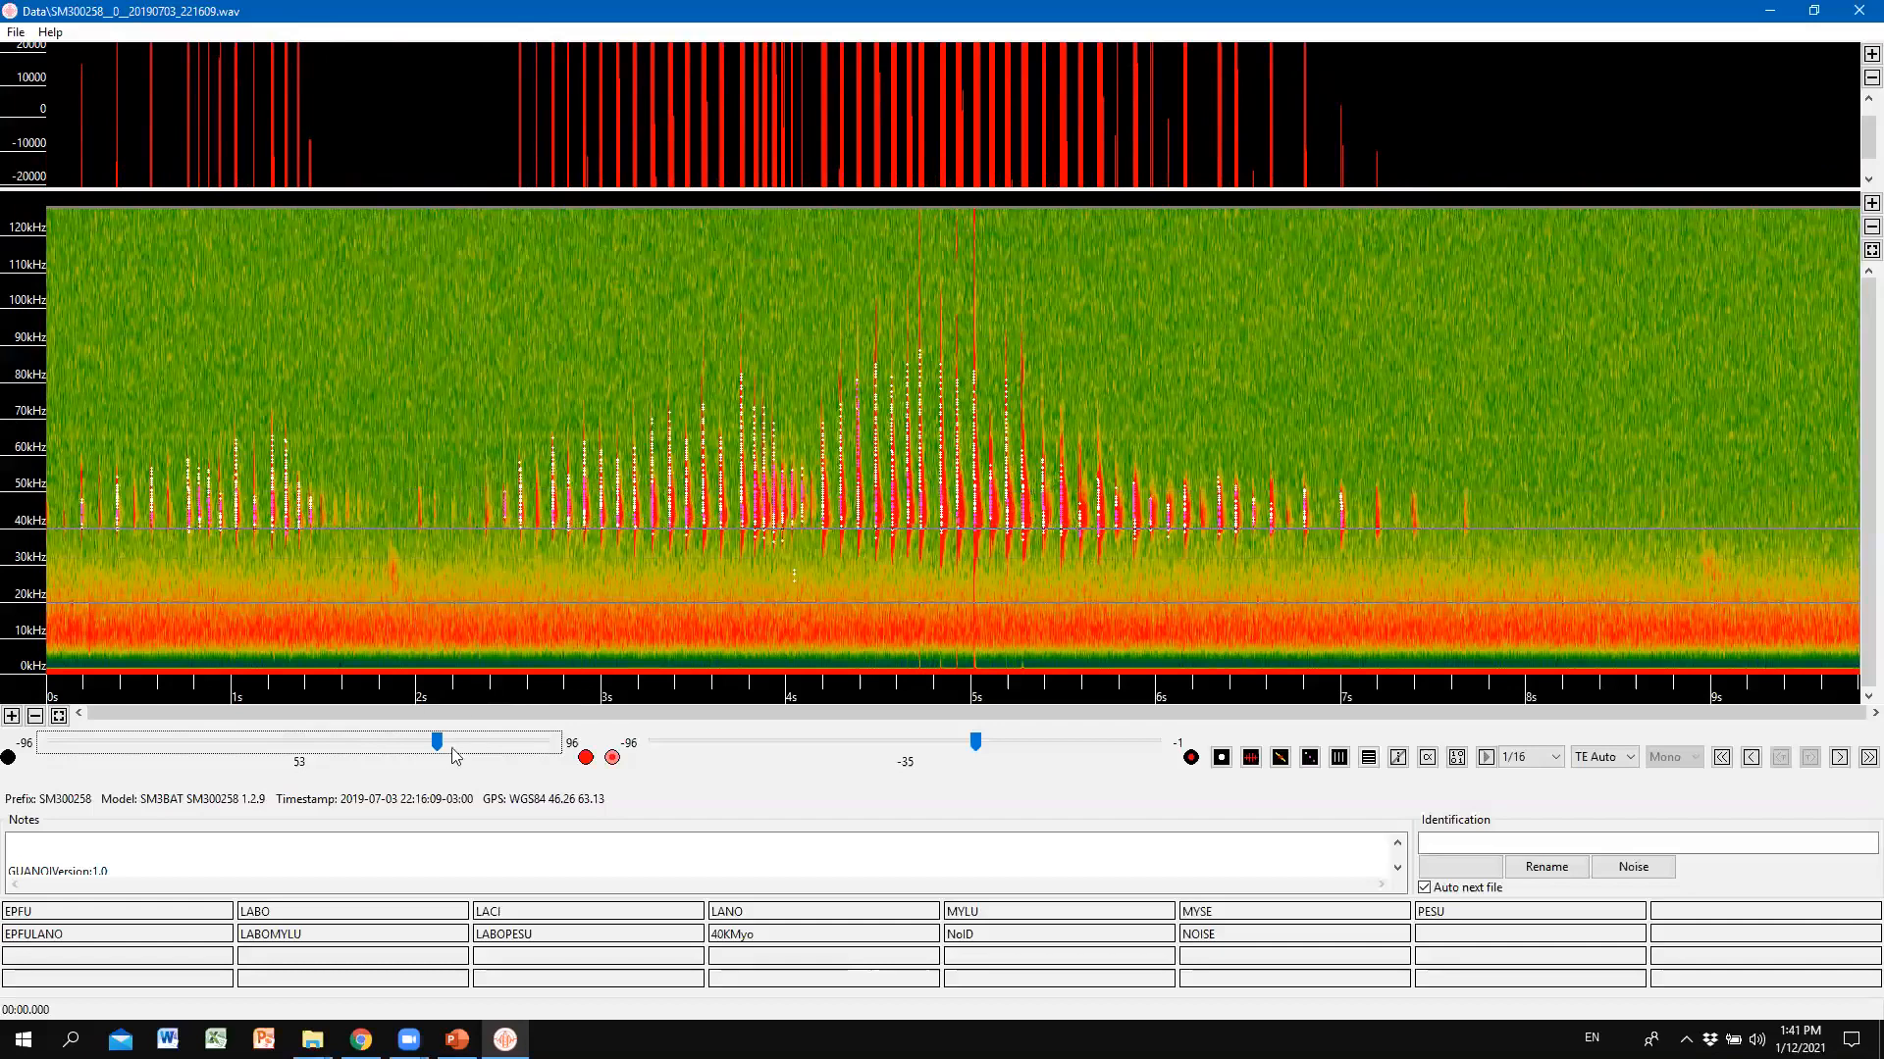
left_click_drag(436, 743, 390, 746)
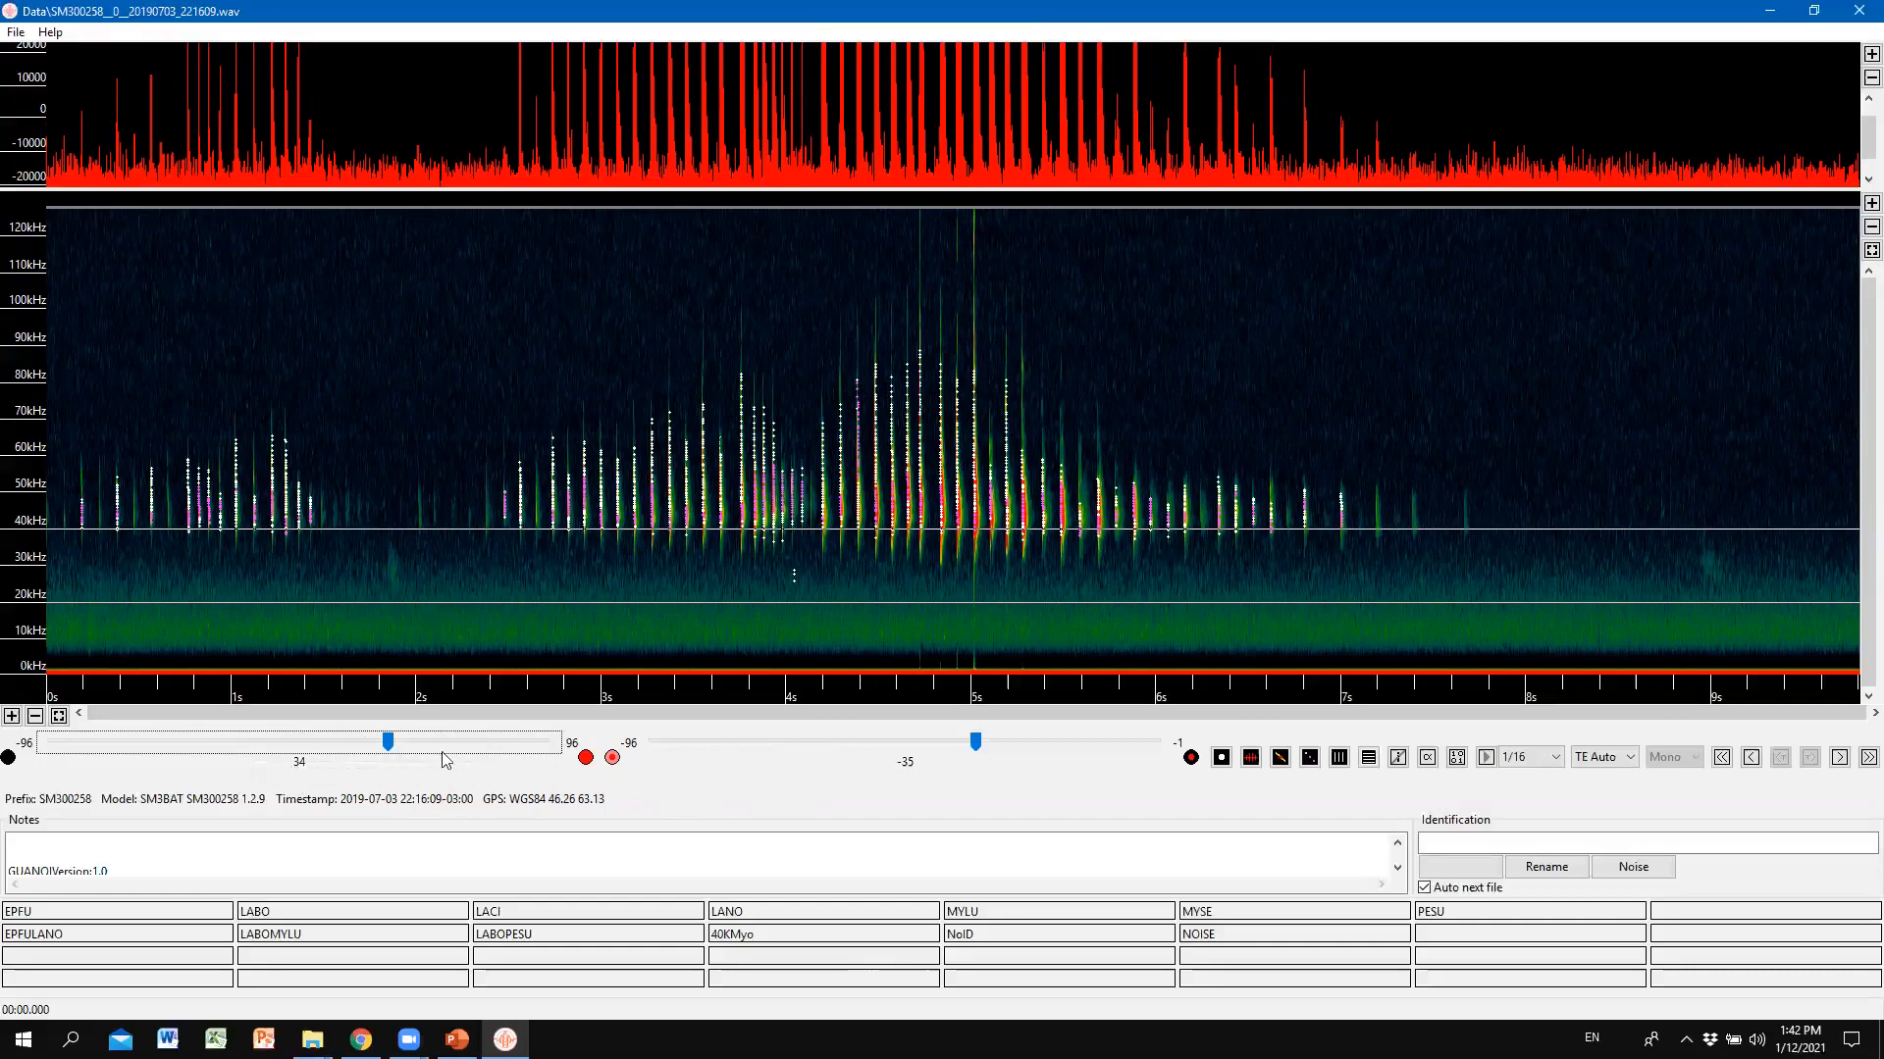
key("alt+Tab")
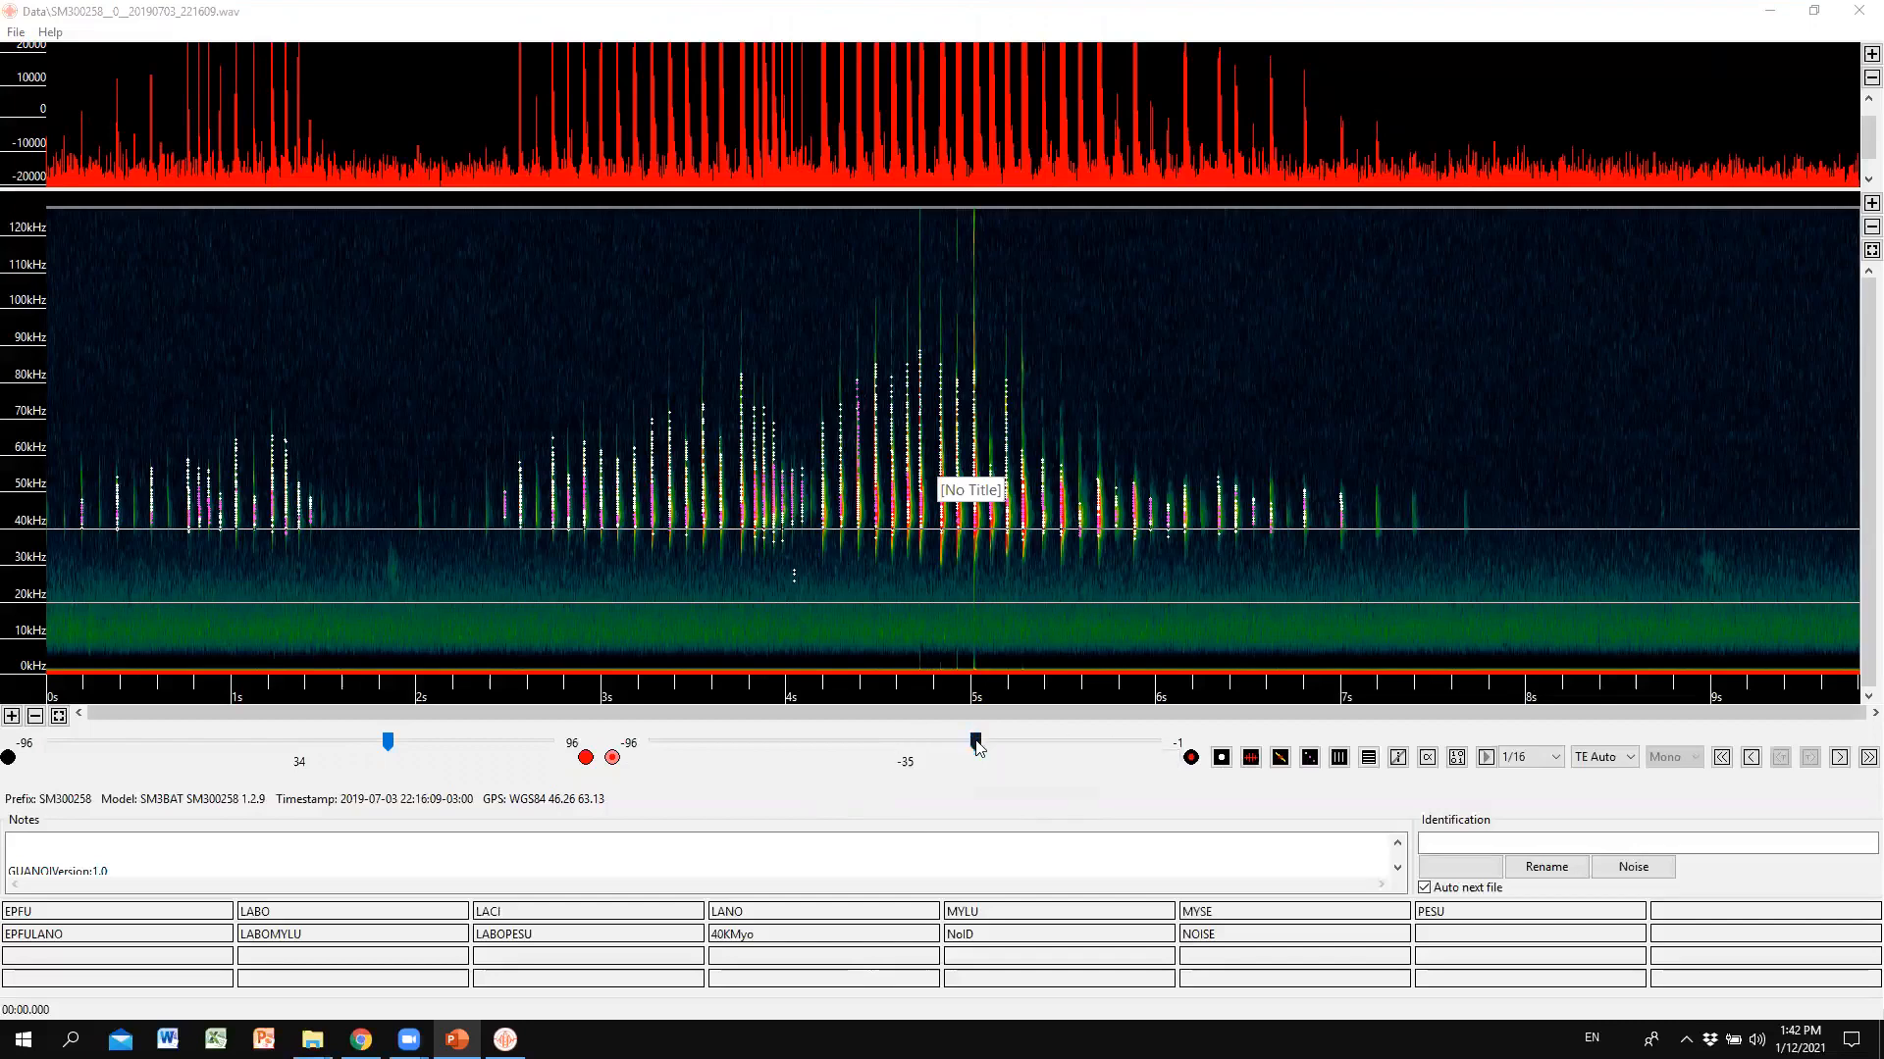
Drag the contrast slider from -35 to -30.
mouse_move(977, 747)
left_mouse_down()
mouse_move(808, 744)
mouse_move(910, 763)
mouse_move(730, 743)
mouse_move(1177, 753)
mouse_move(953, 767)
mouse_move(1016, 770)
mouse_move(1003, 761)
left_mouse_up()
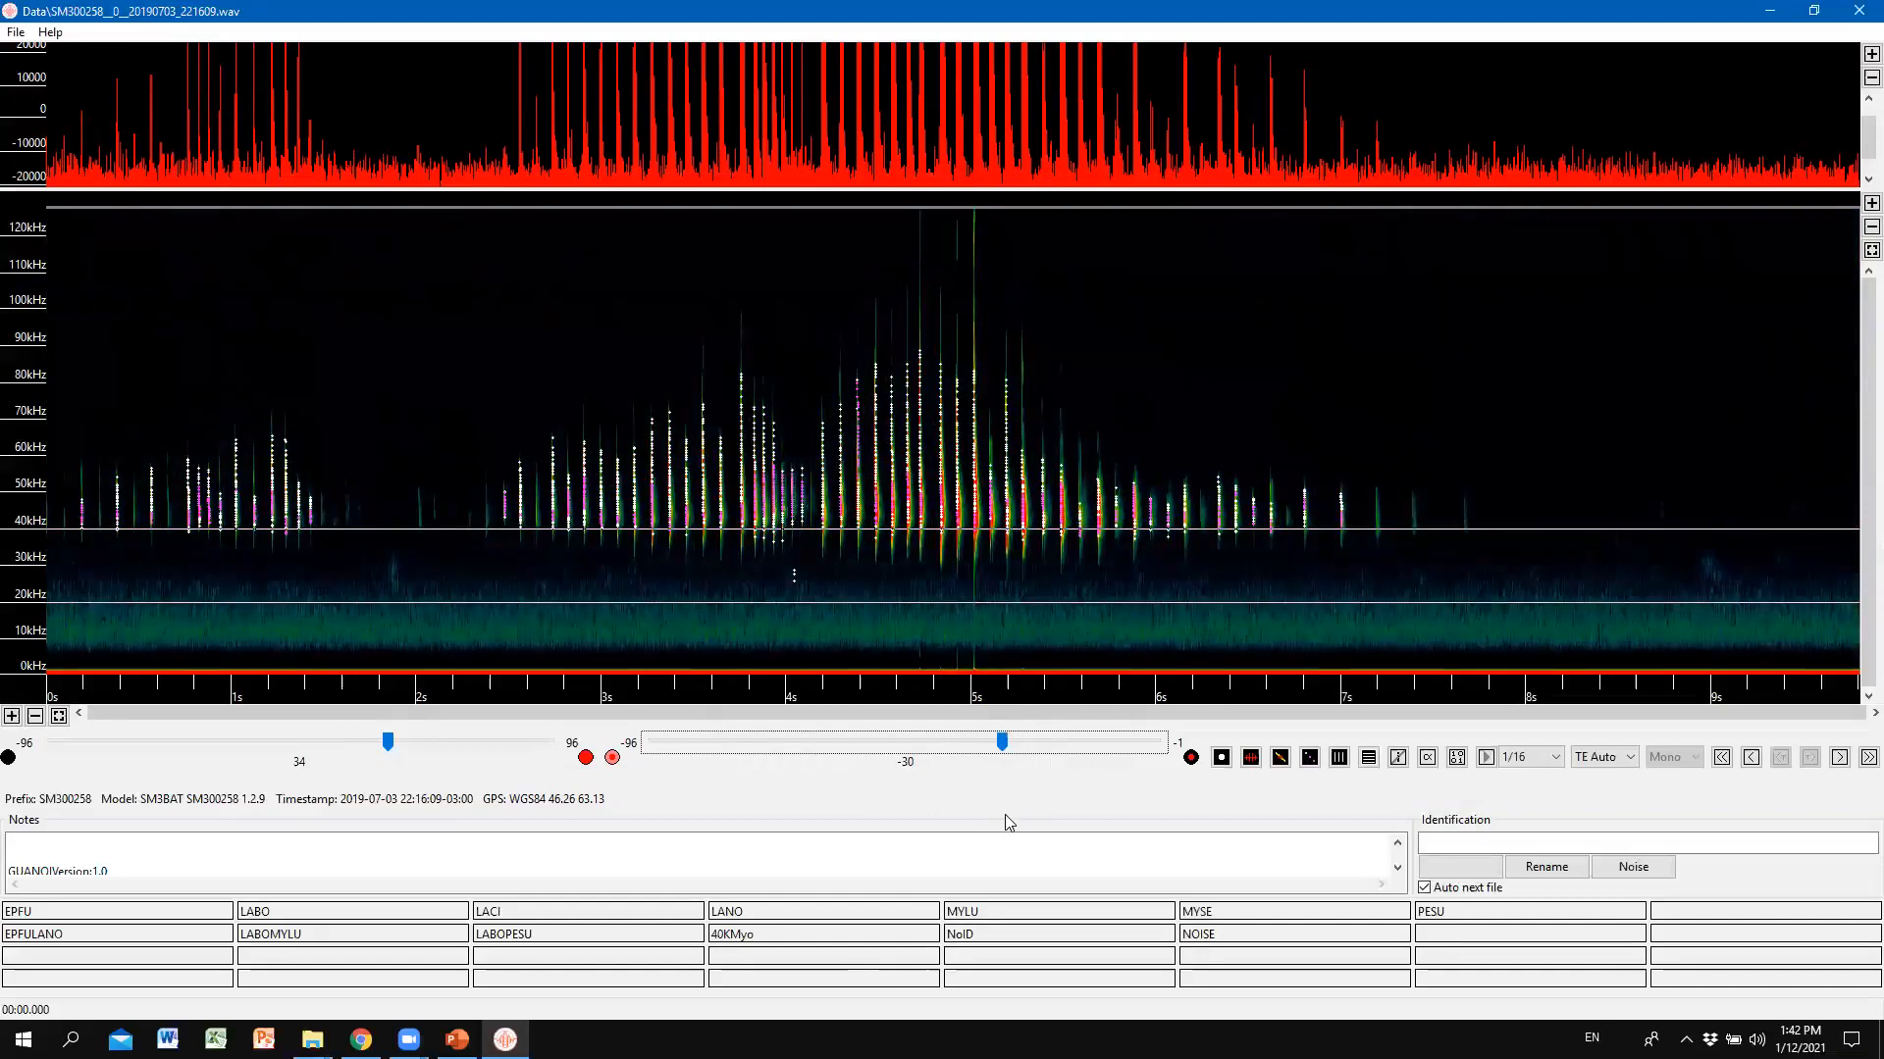
key("alt+Tab")
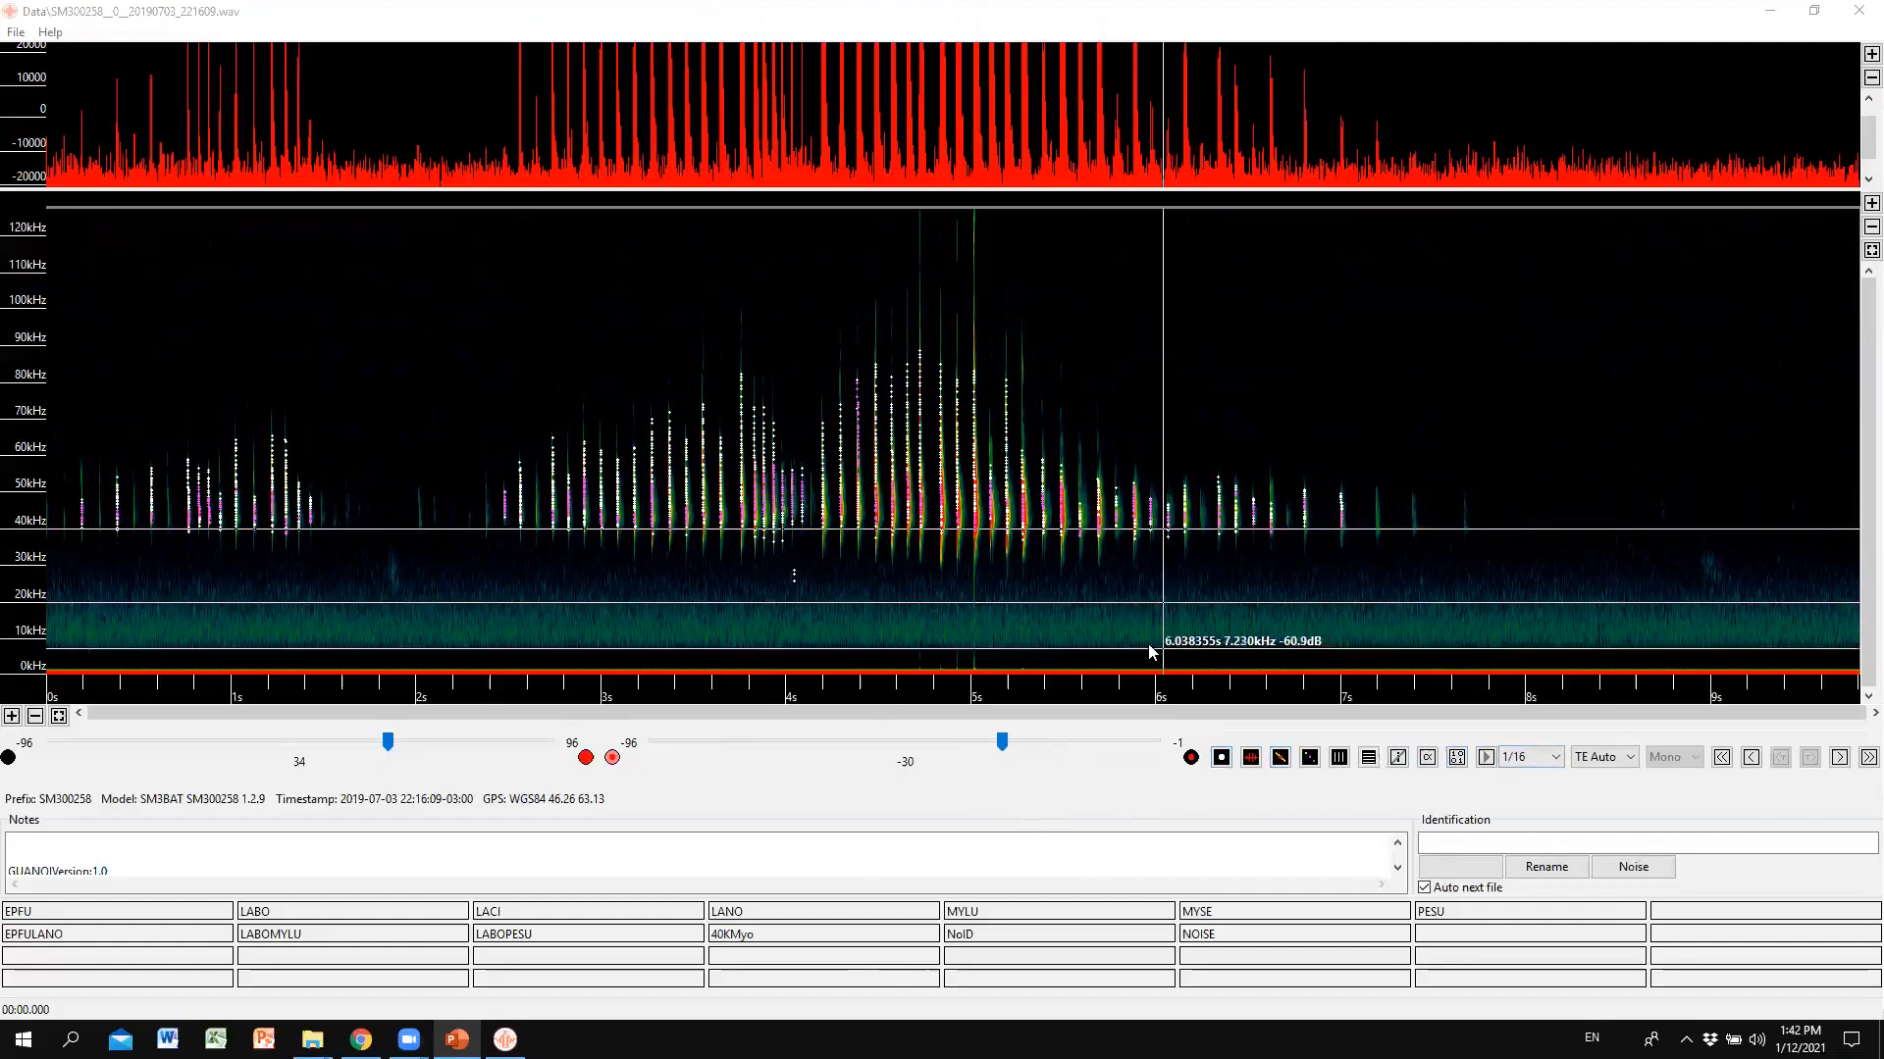
left_click(1222, 764)
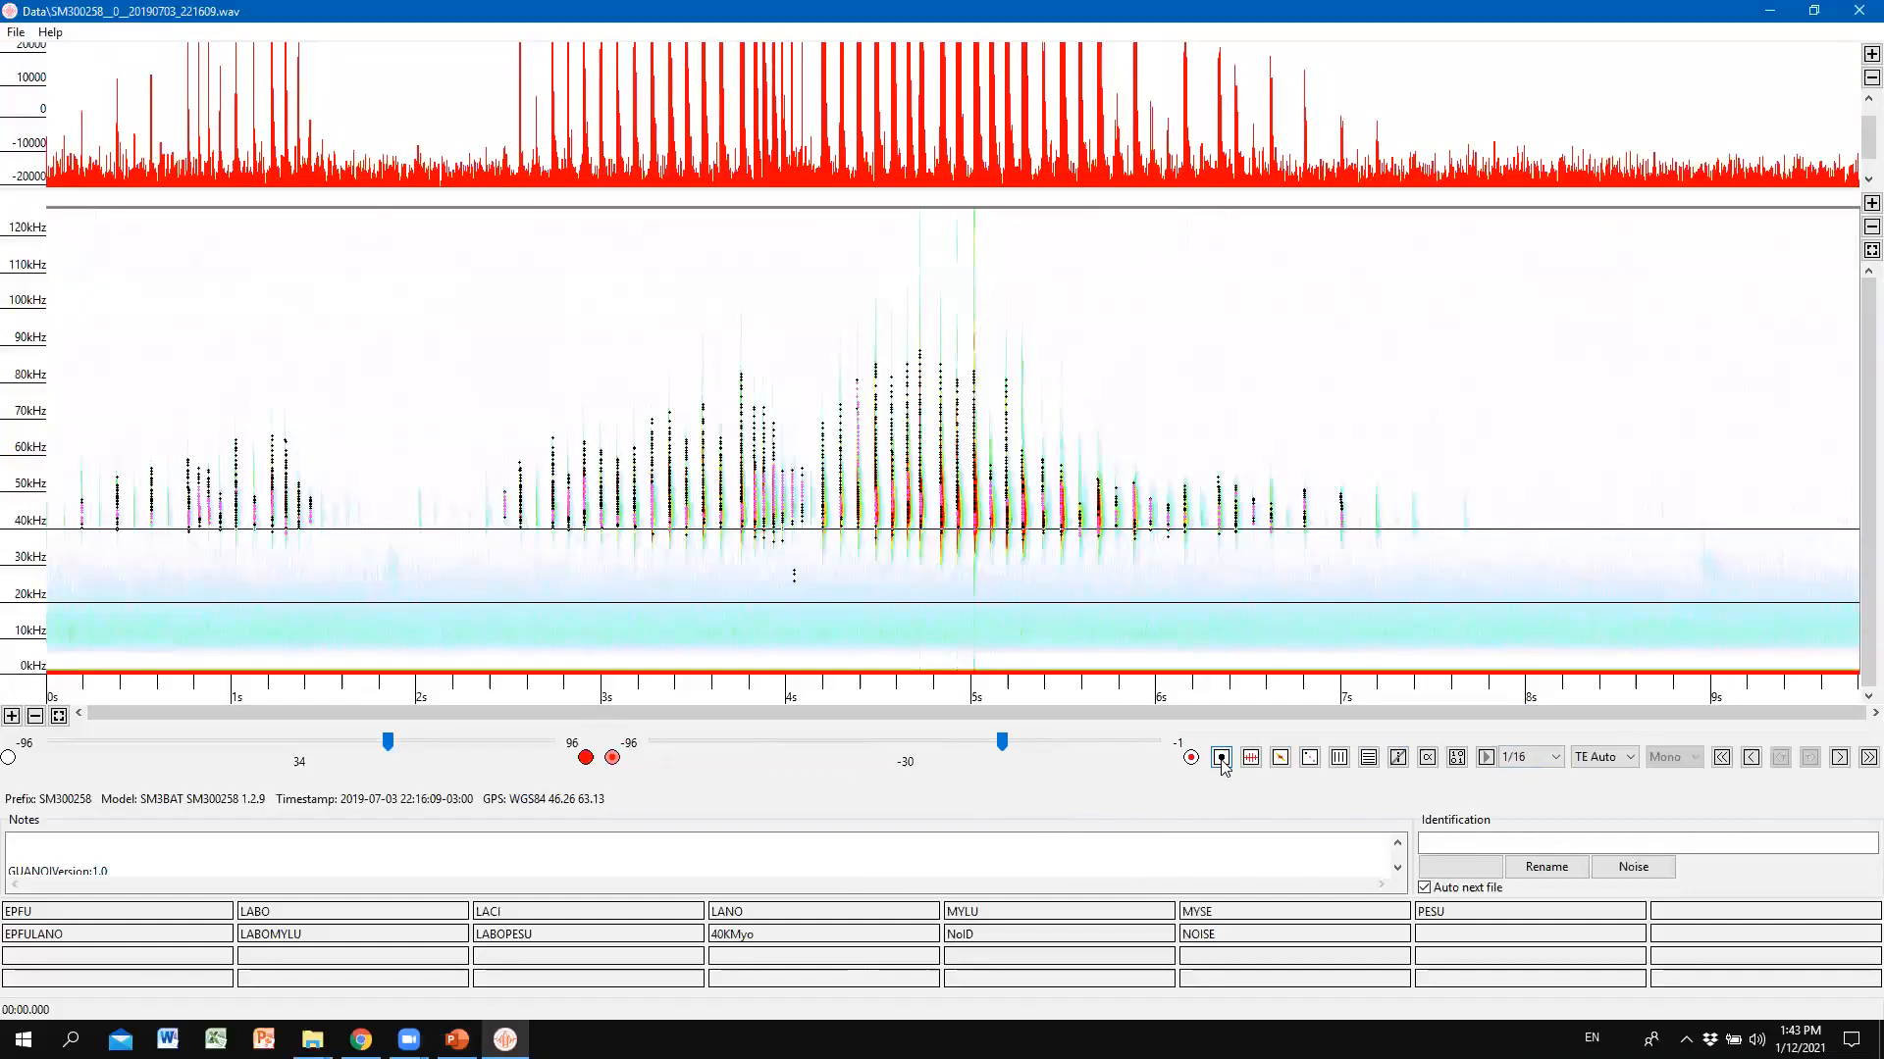
left_click(1223, 764)
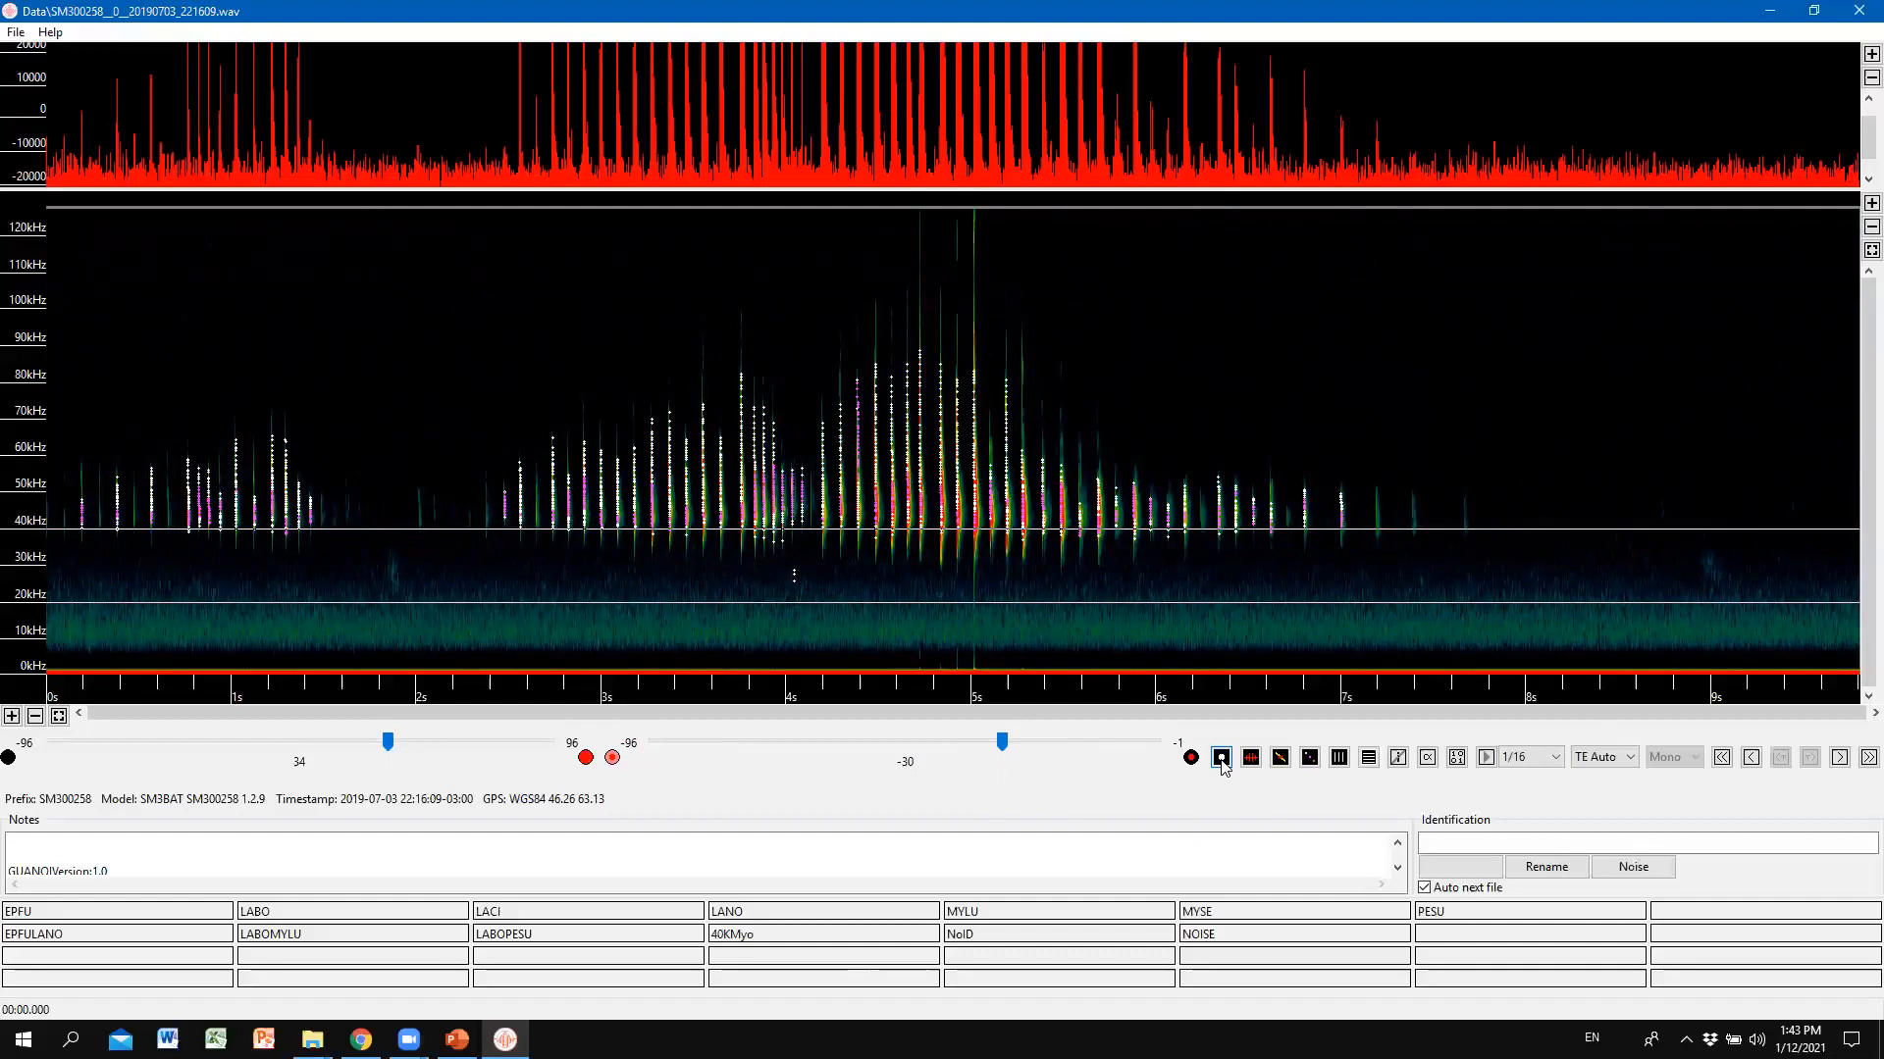
left_click(1222, 762)
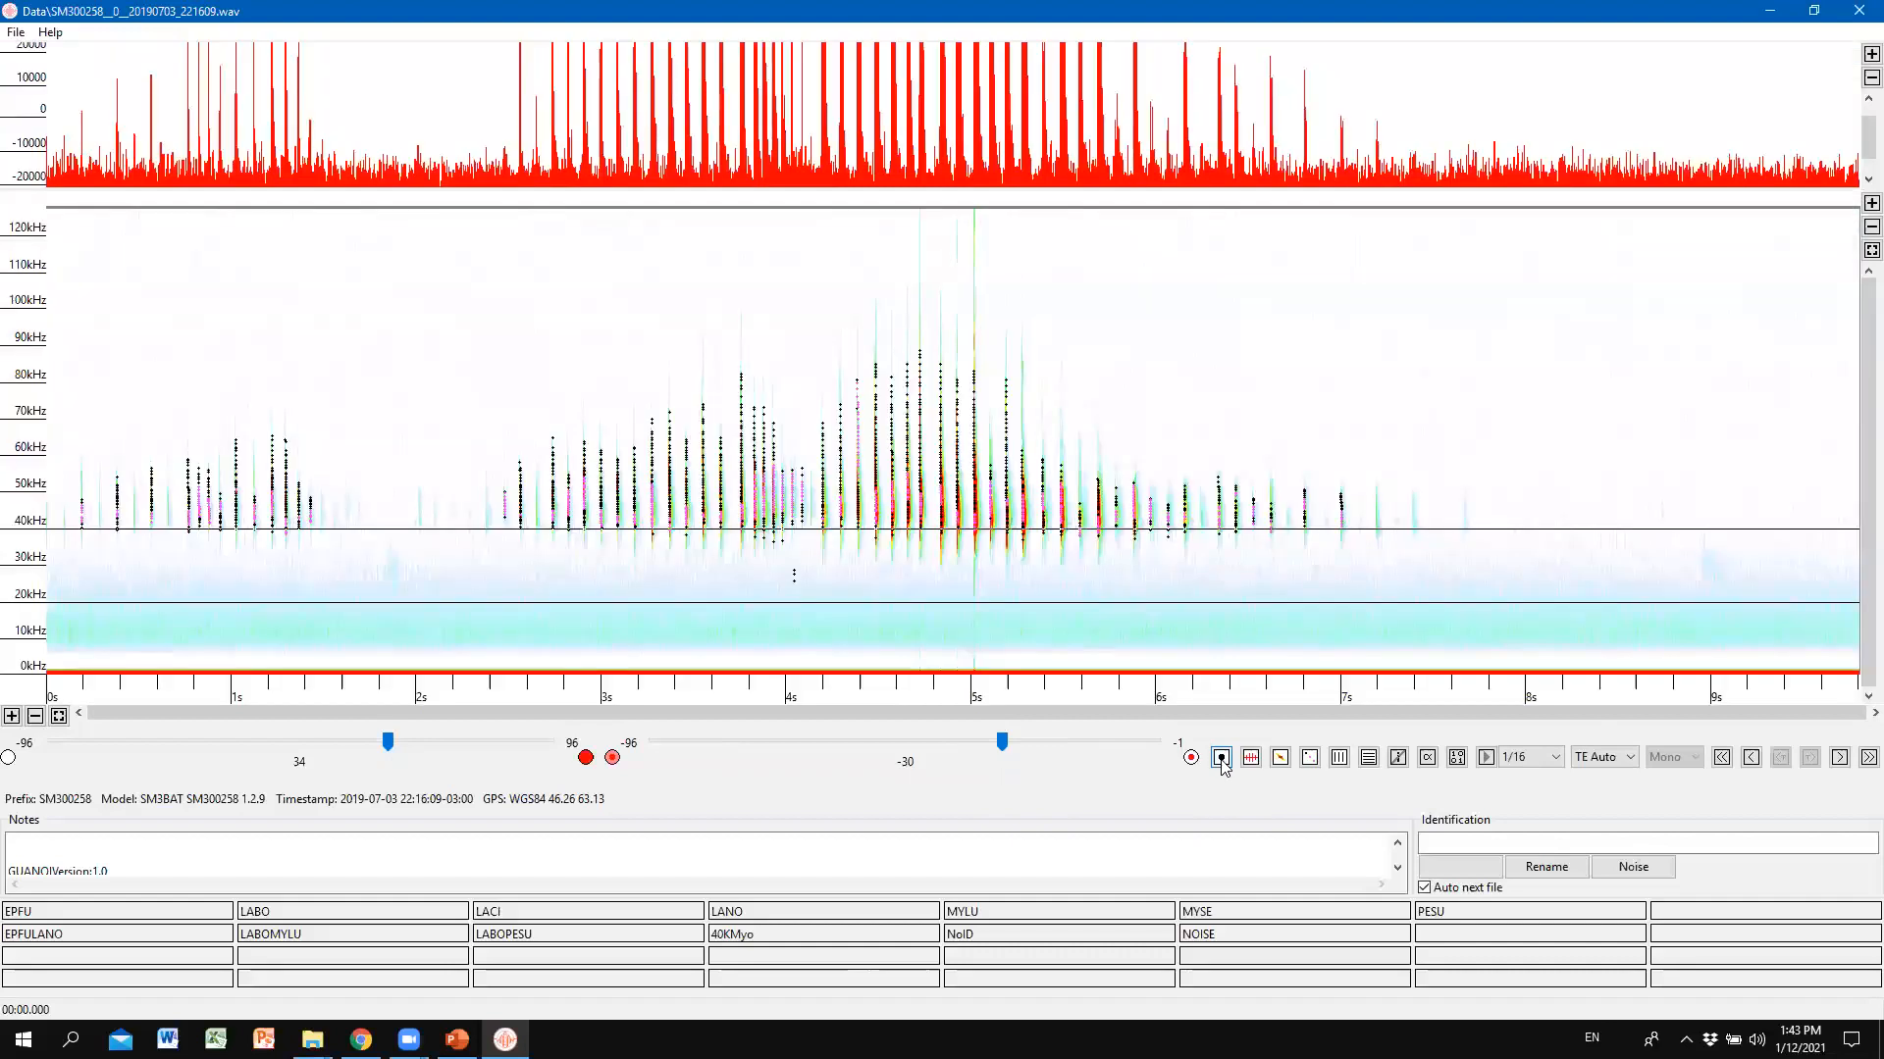
left_click(1223, 762)
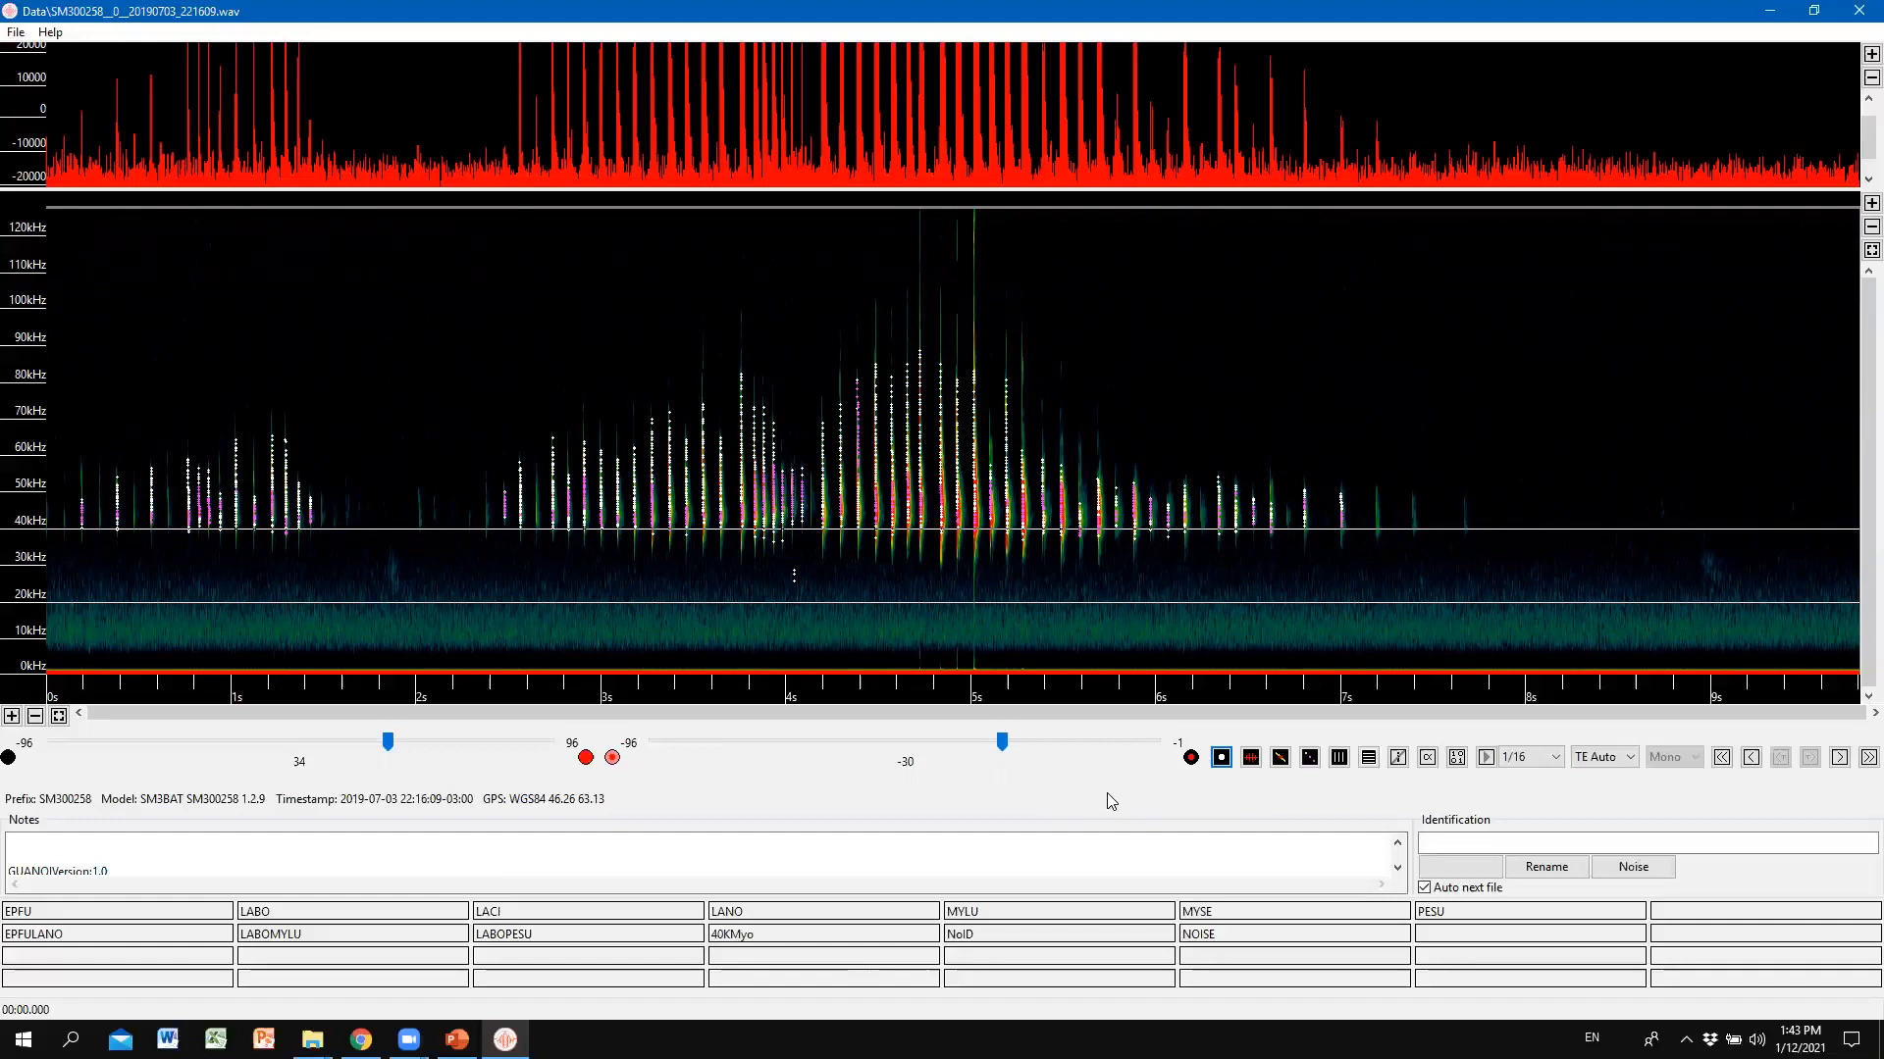
left_click(1222, 757)
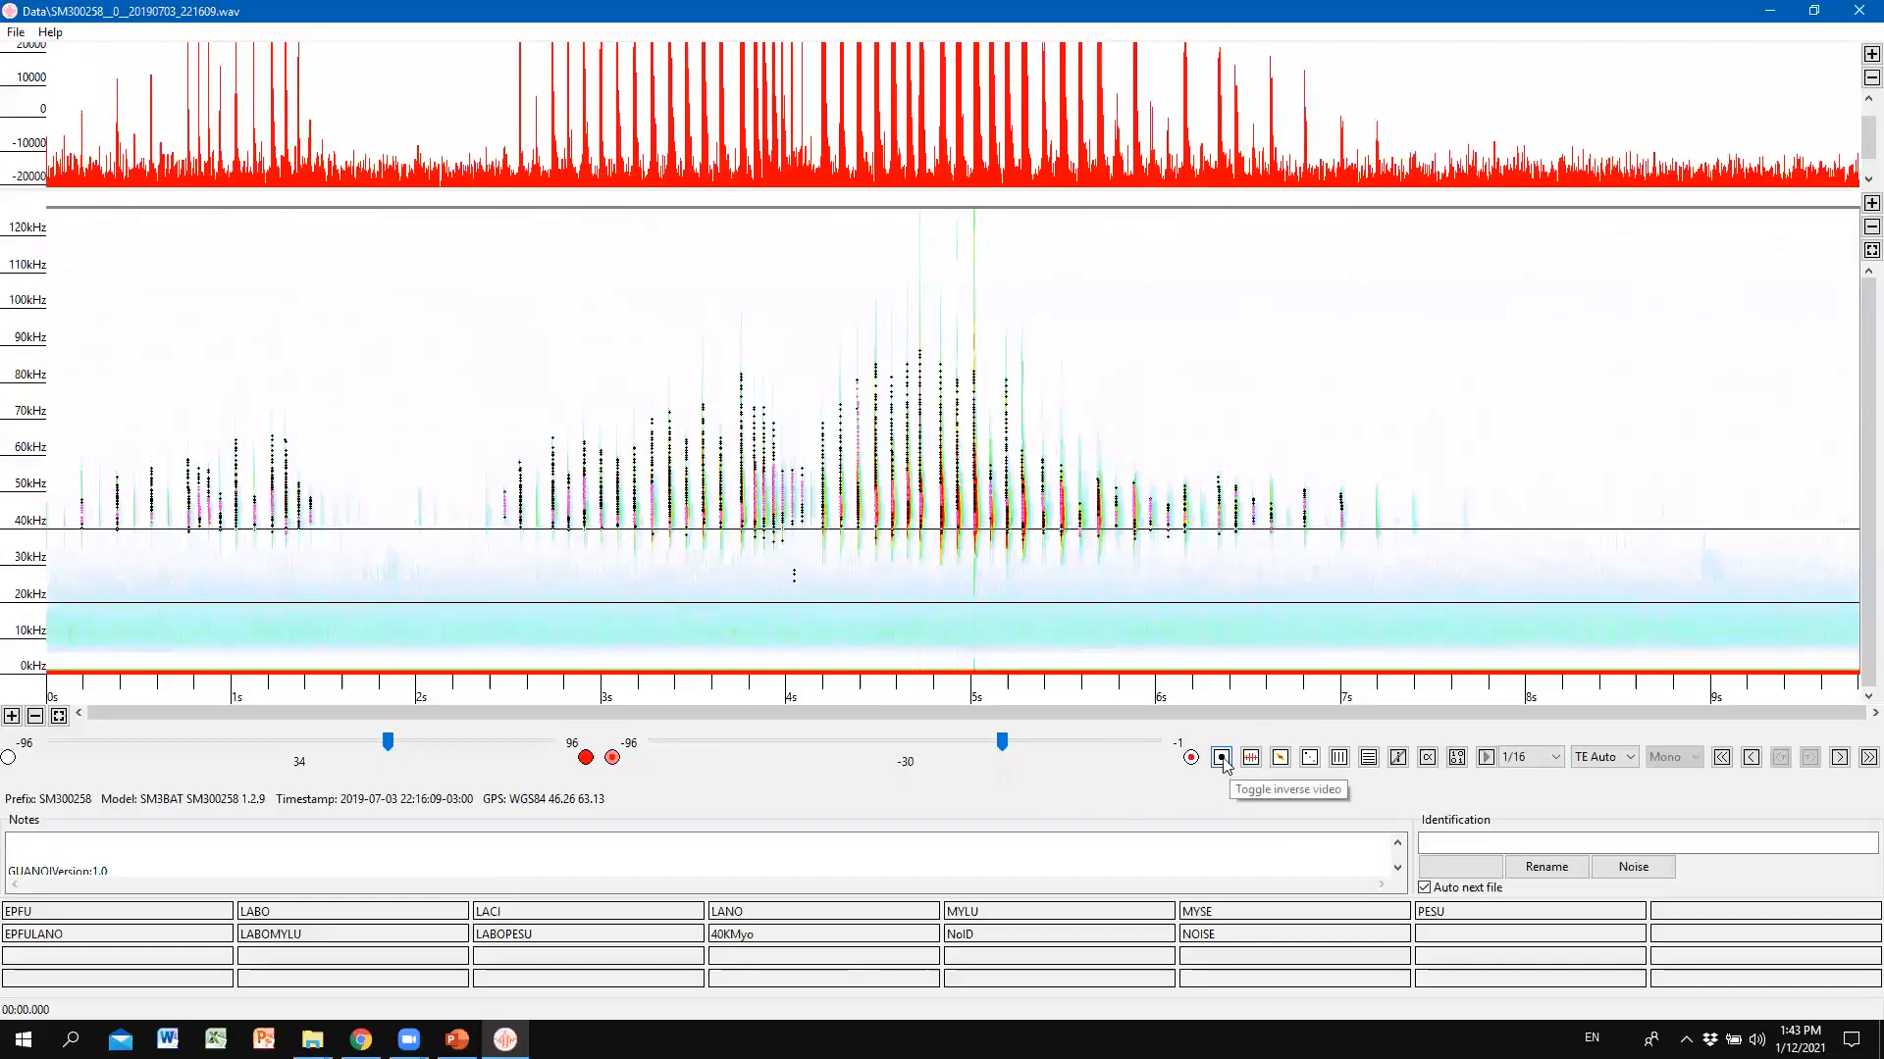
left_click(1221, 757)
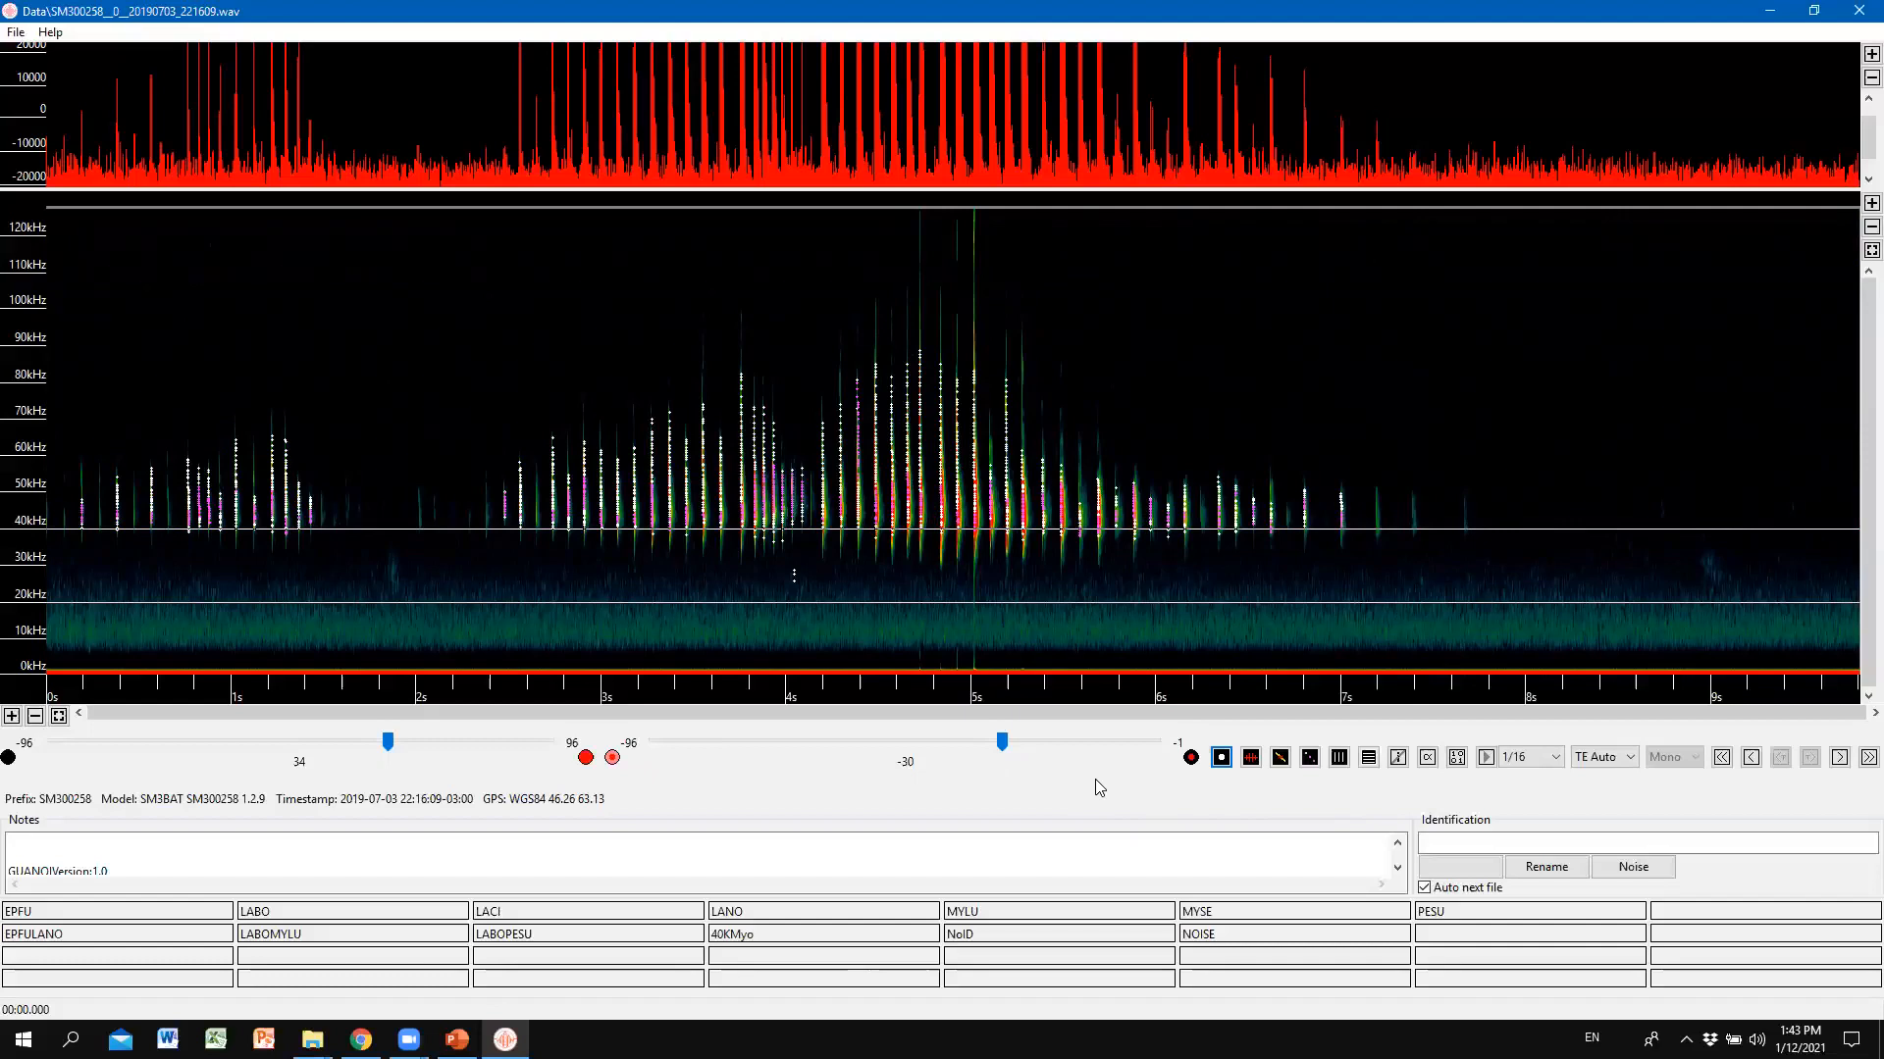
key("Right")
key("alt+Tab")
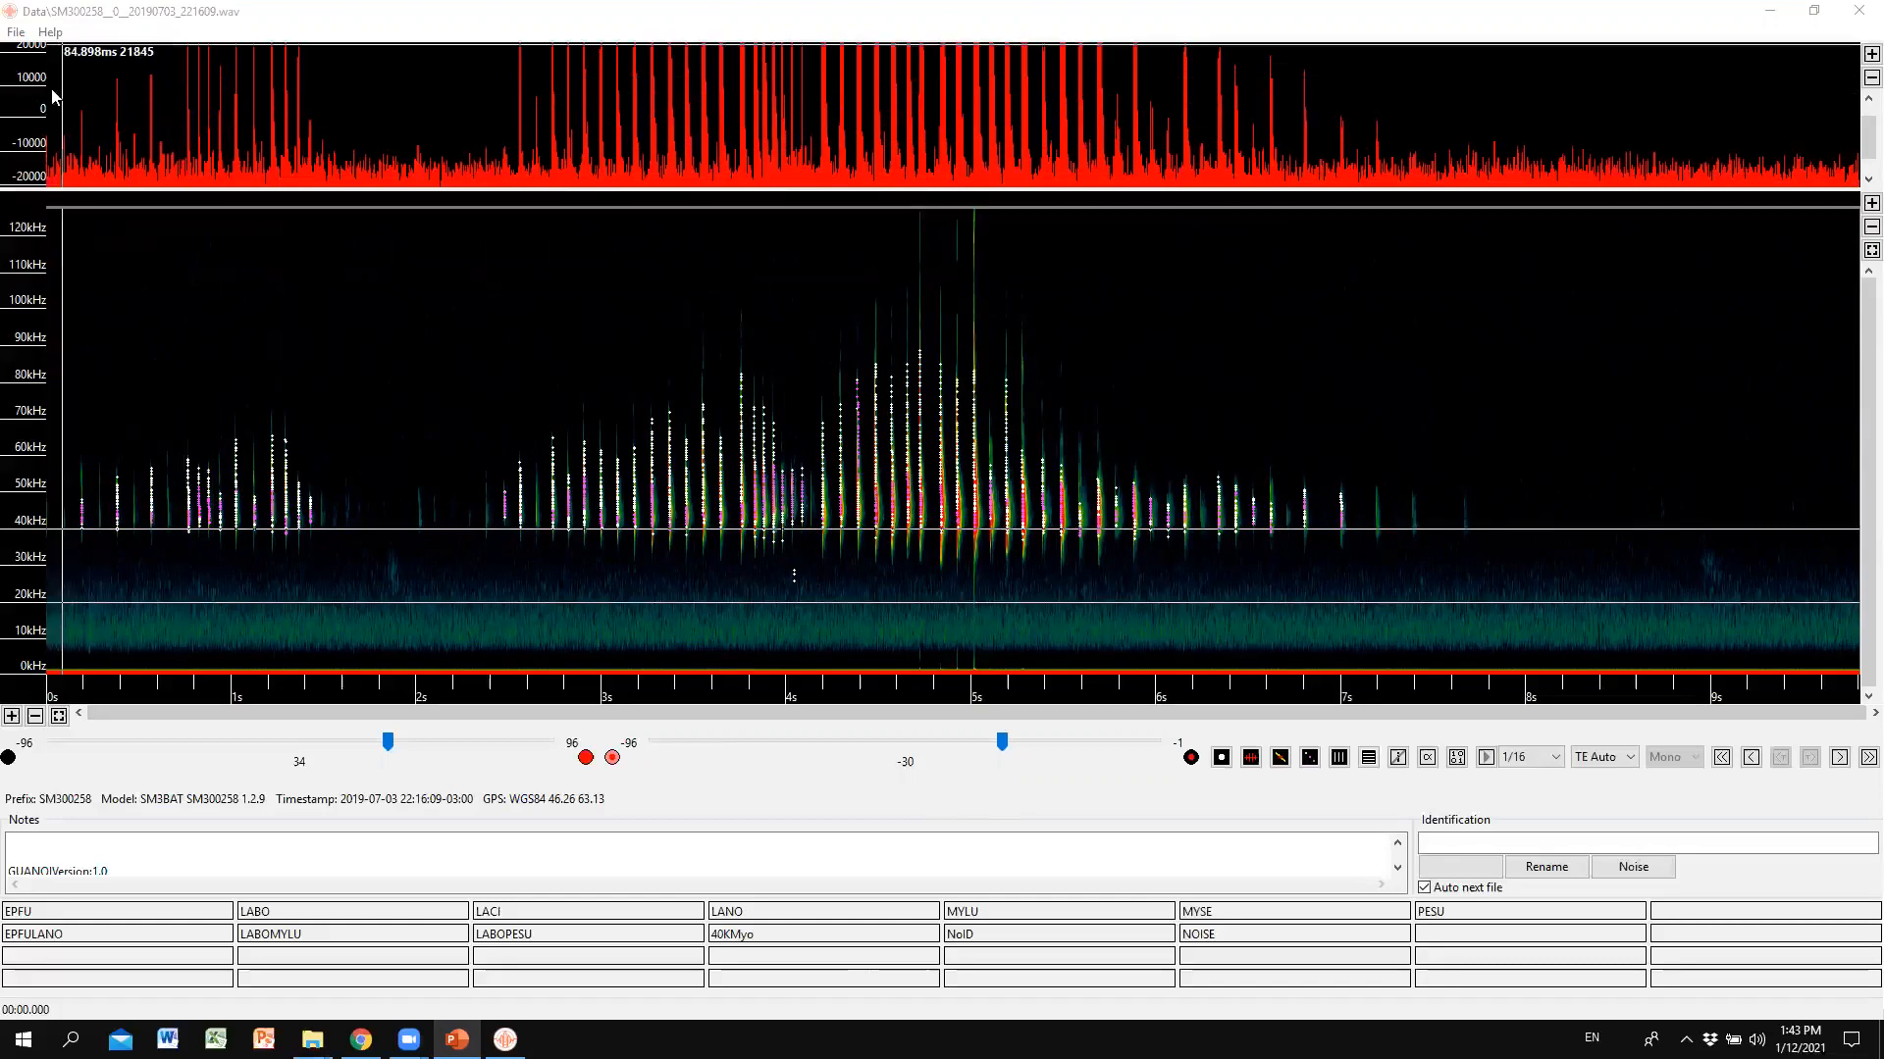
left_click(1250, 757)
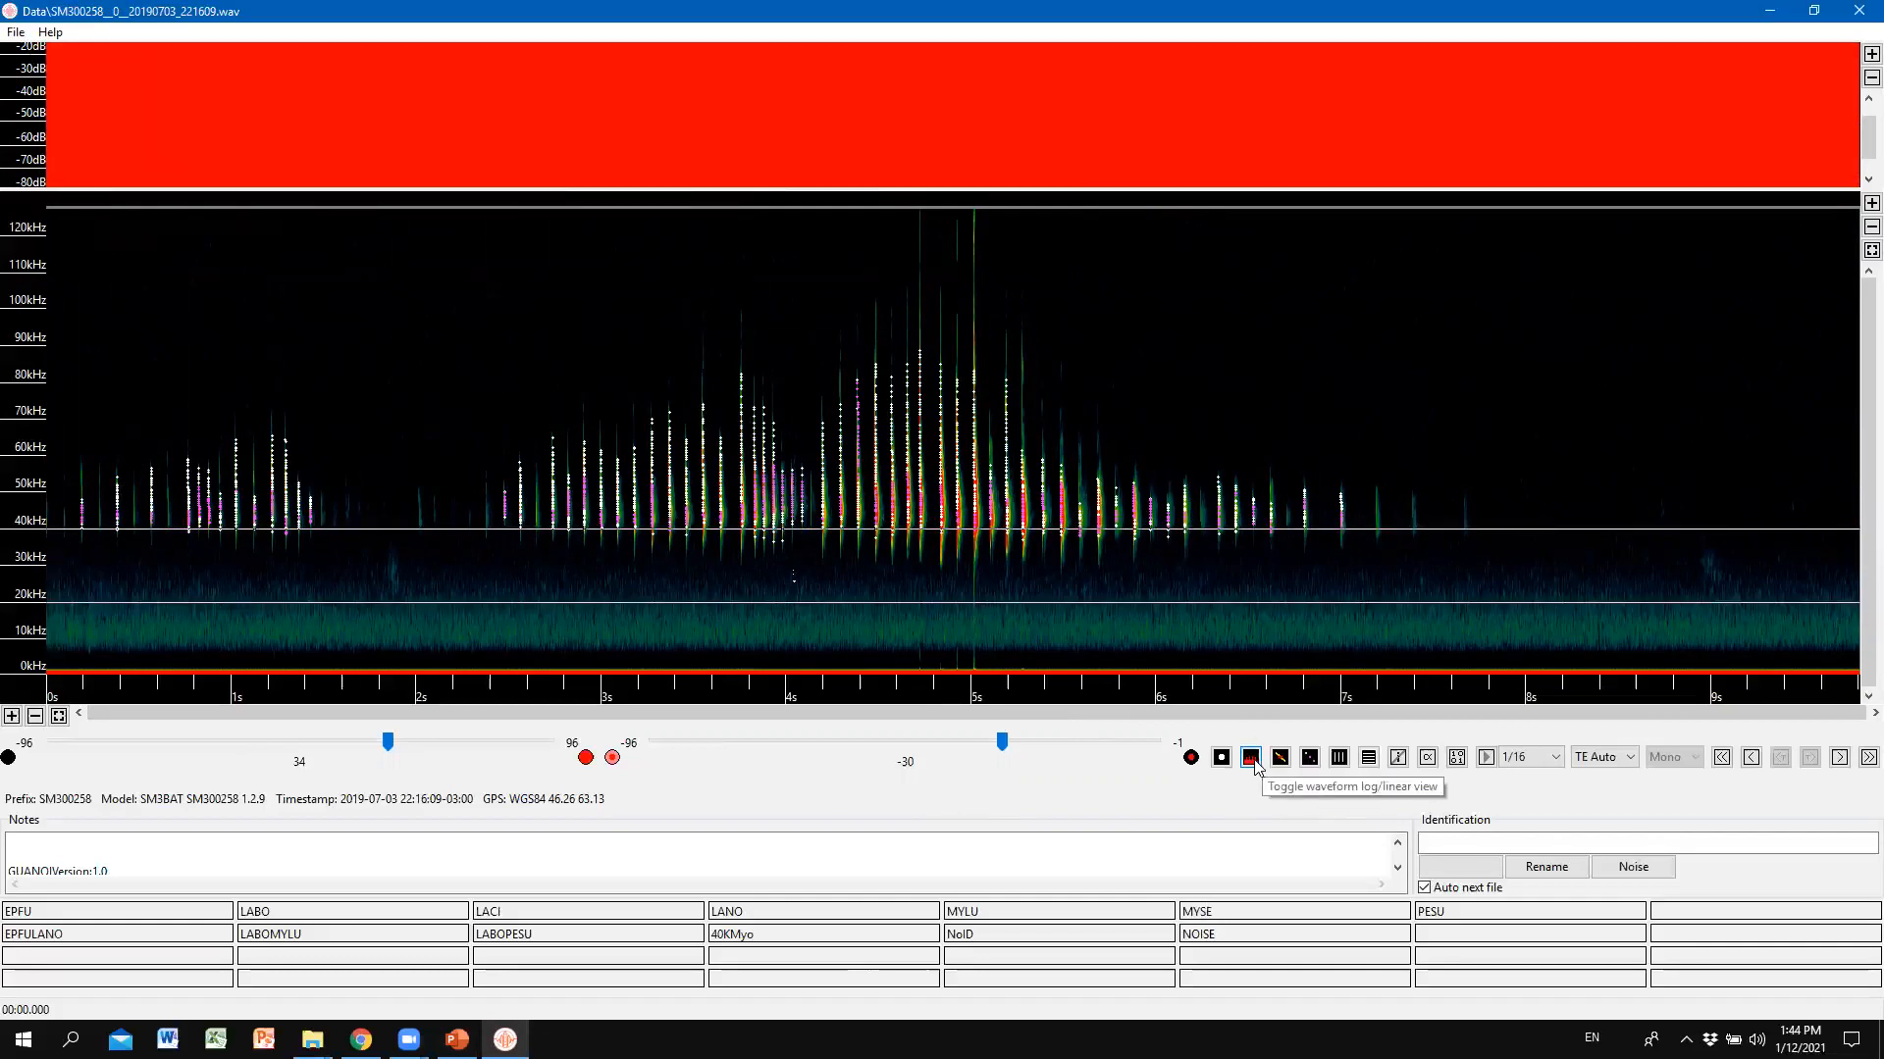
left_click(1250, 758)
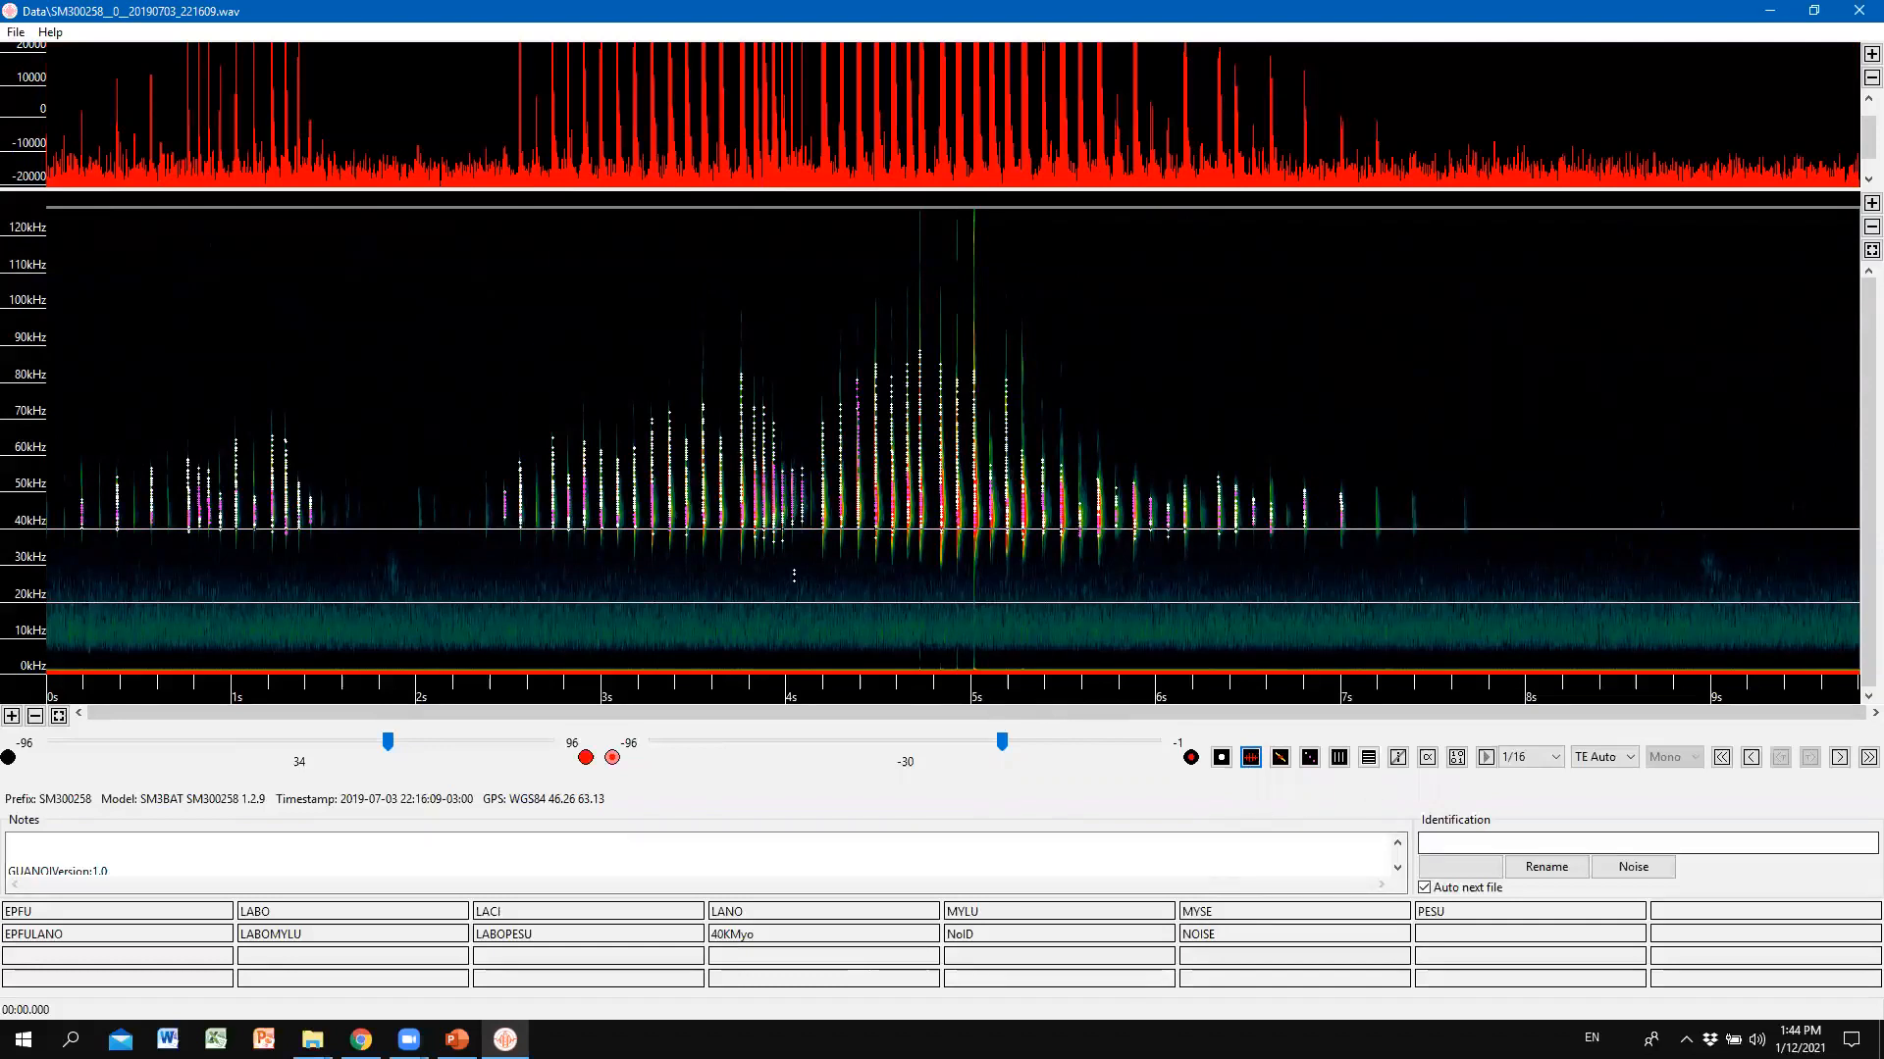
key("alt+Tab")
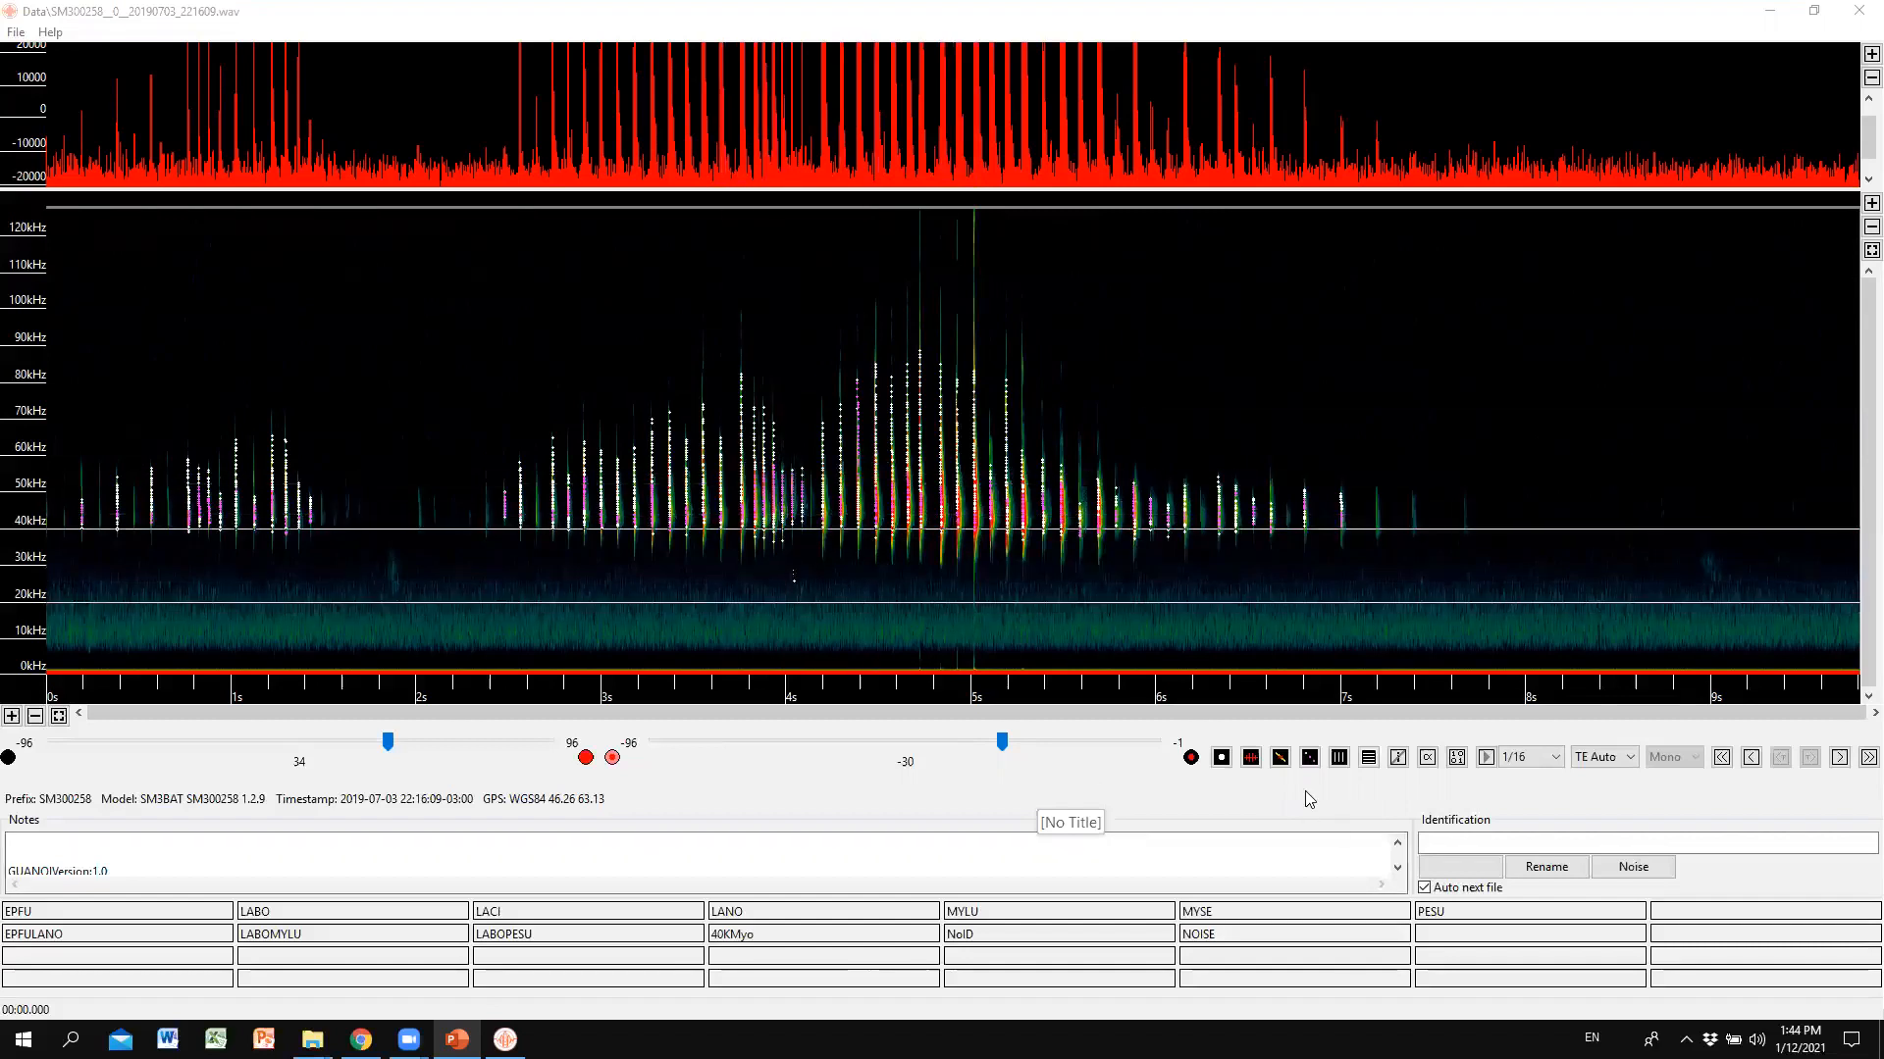
Toggle full spectrum view off and on four times, ending with the colour background shown.
left_click(1280, 758)
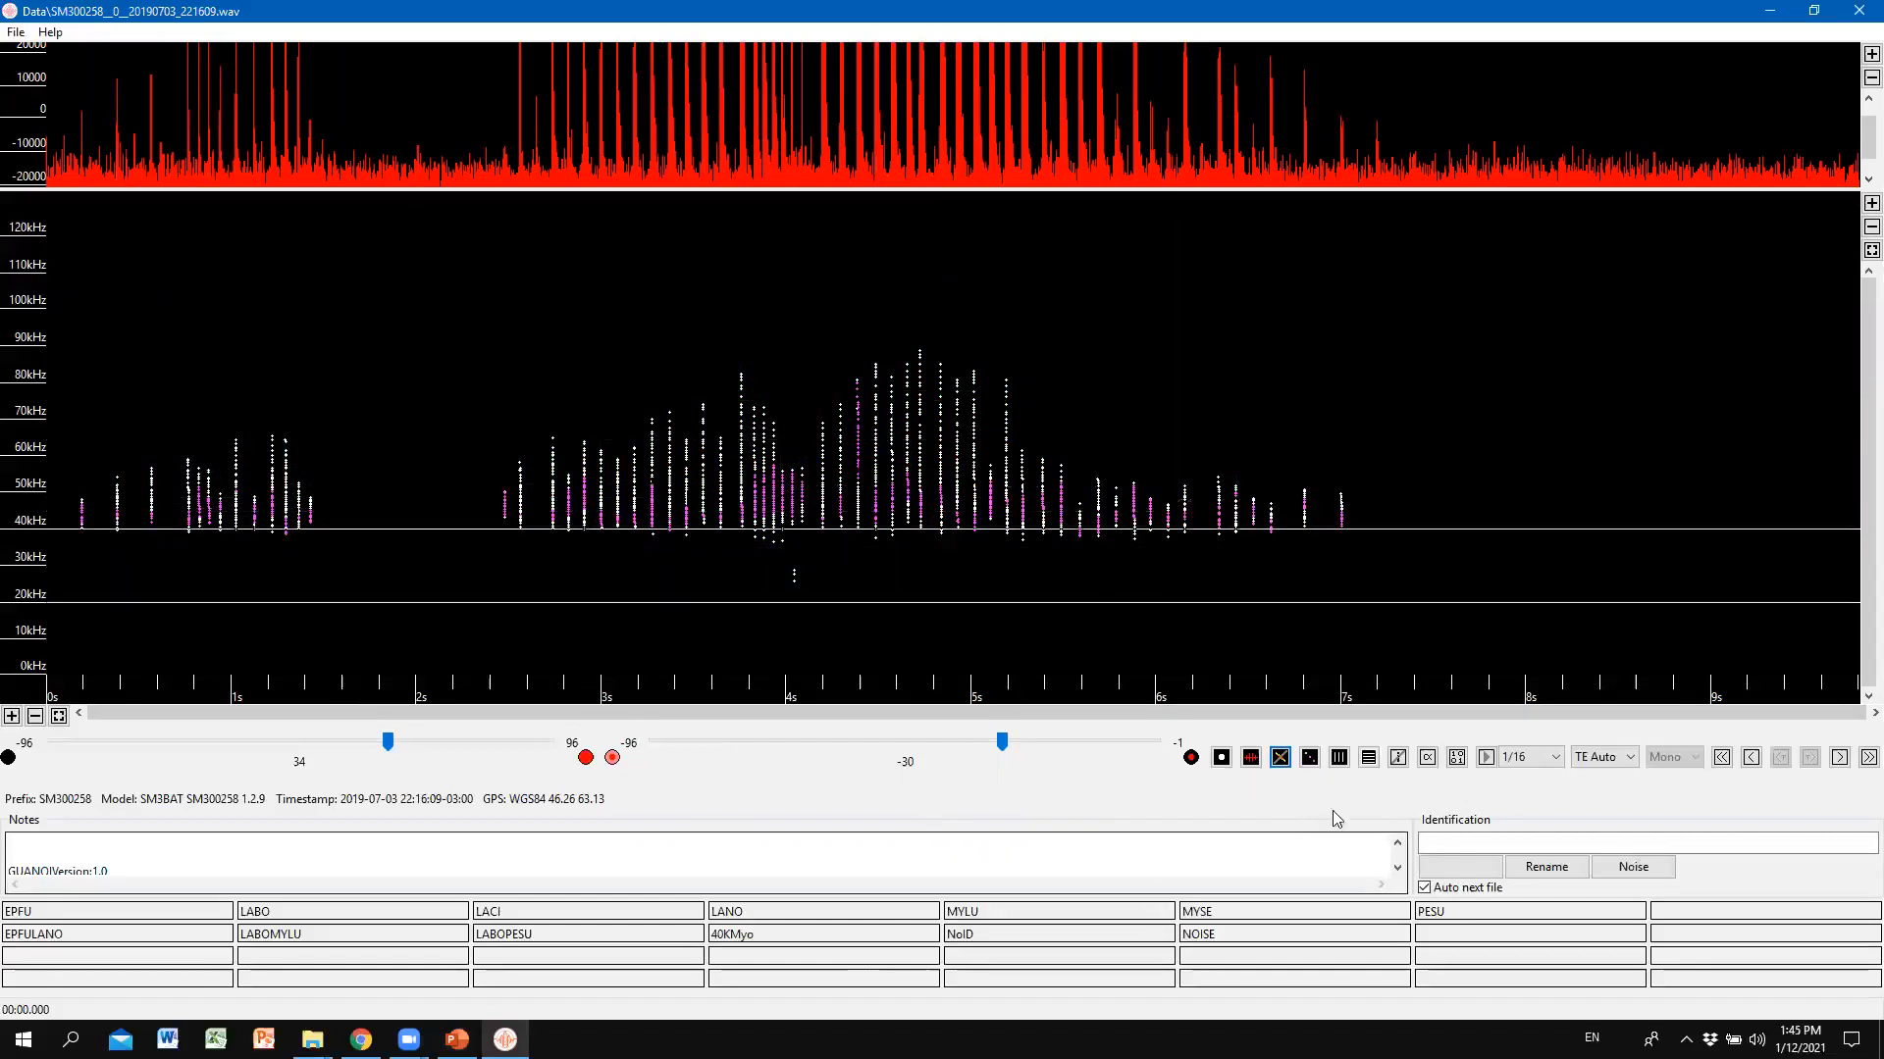
left_click(1279, 759)
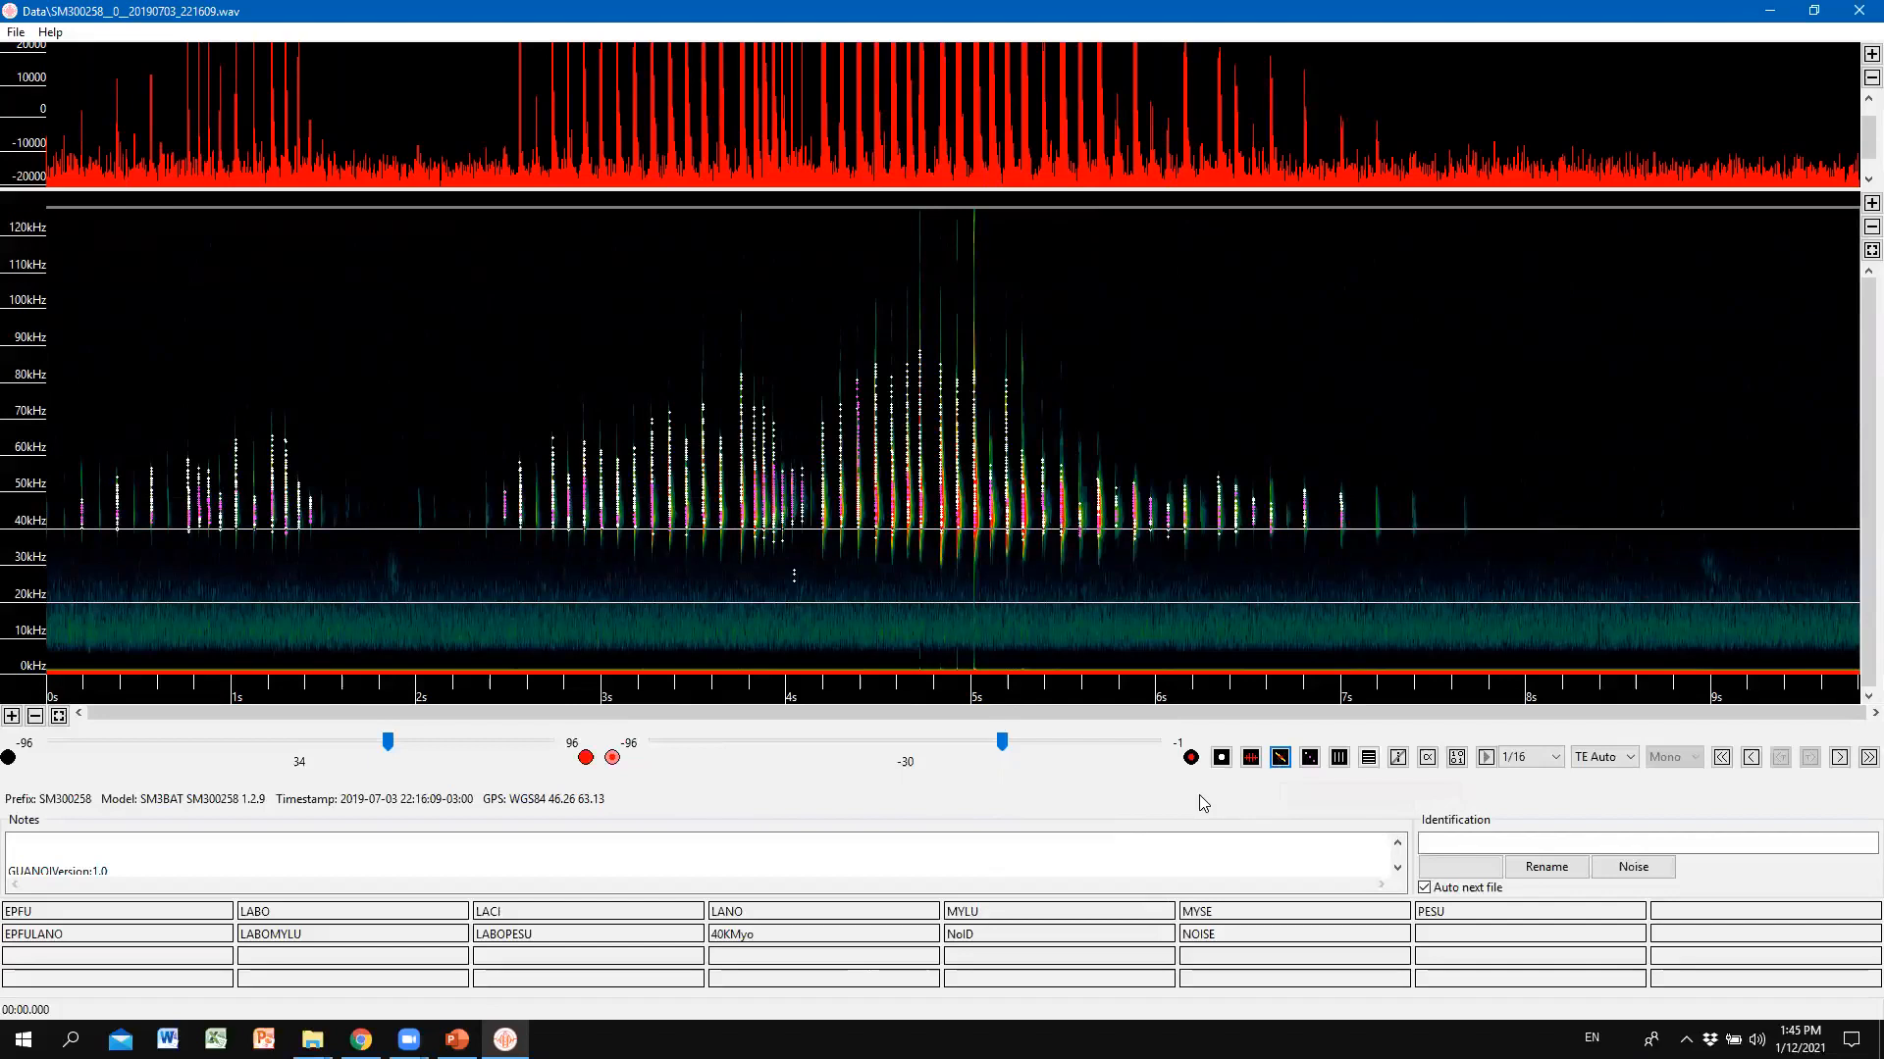
left_click(1287, 765)
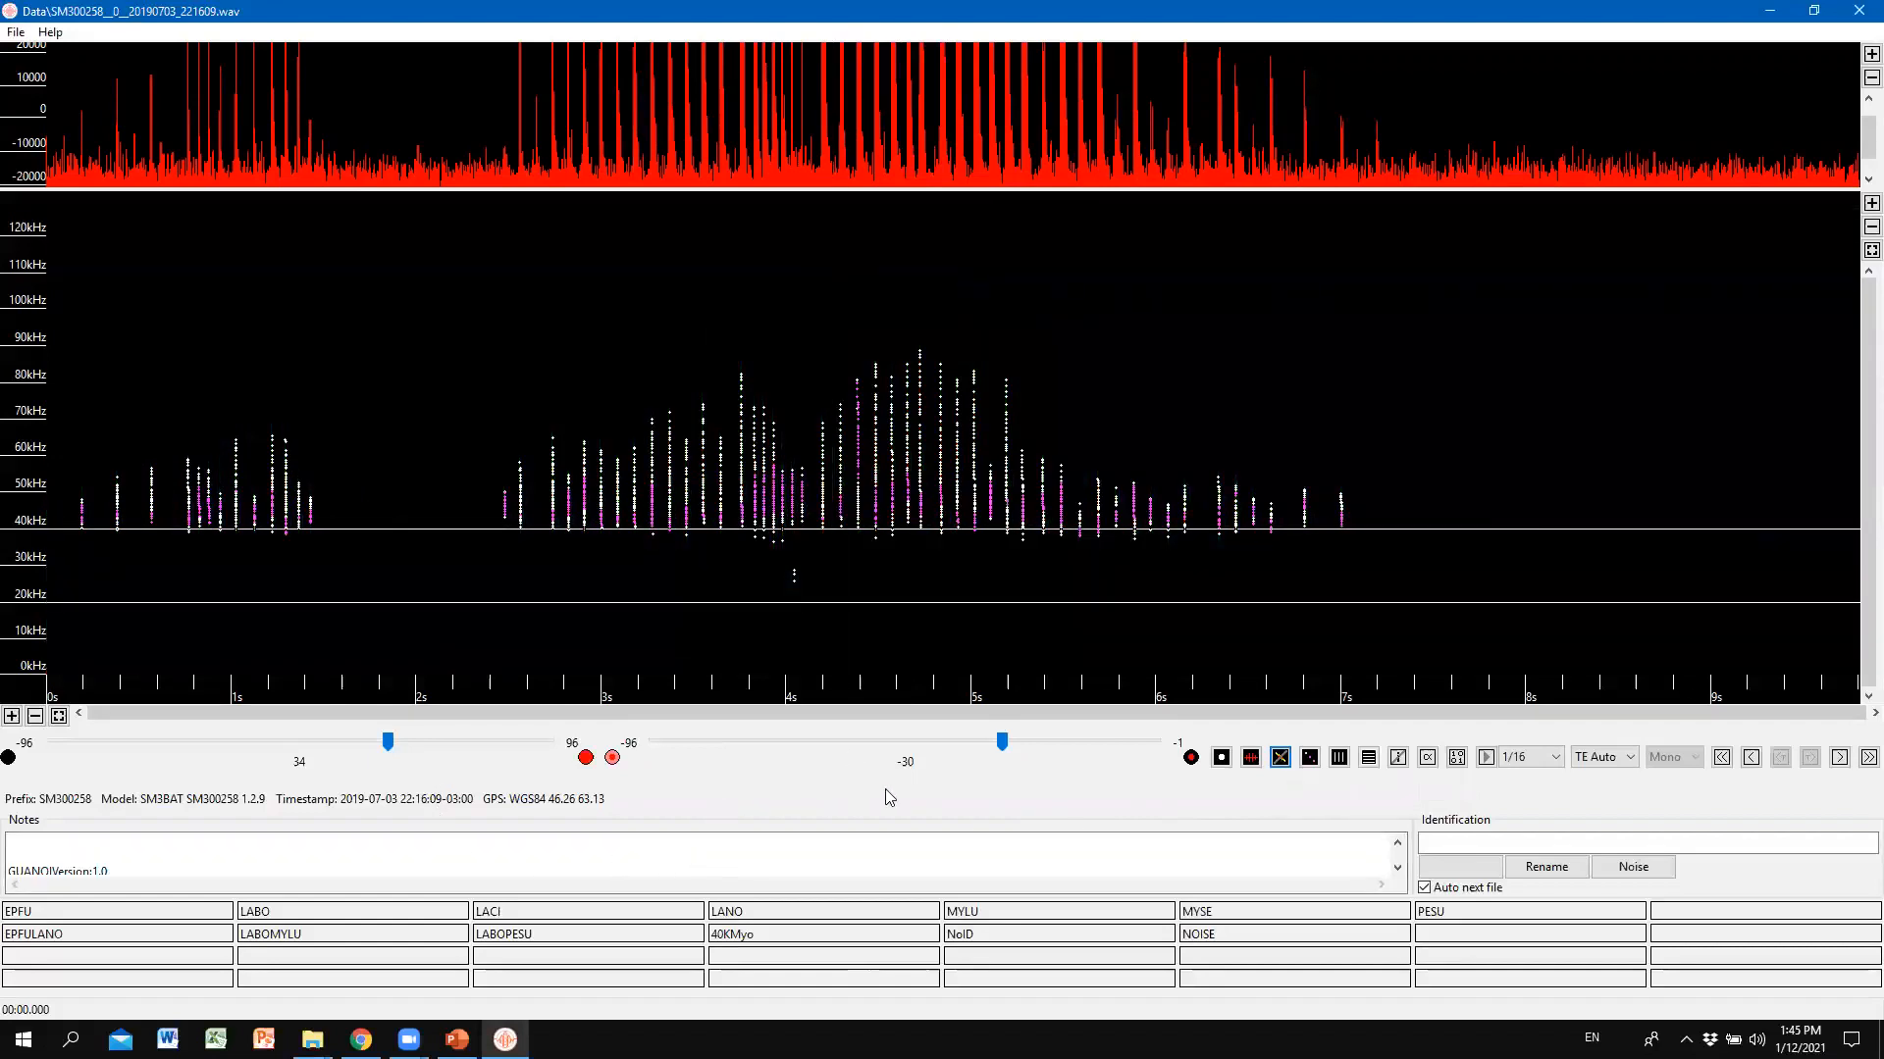
left_click(1280, 758)
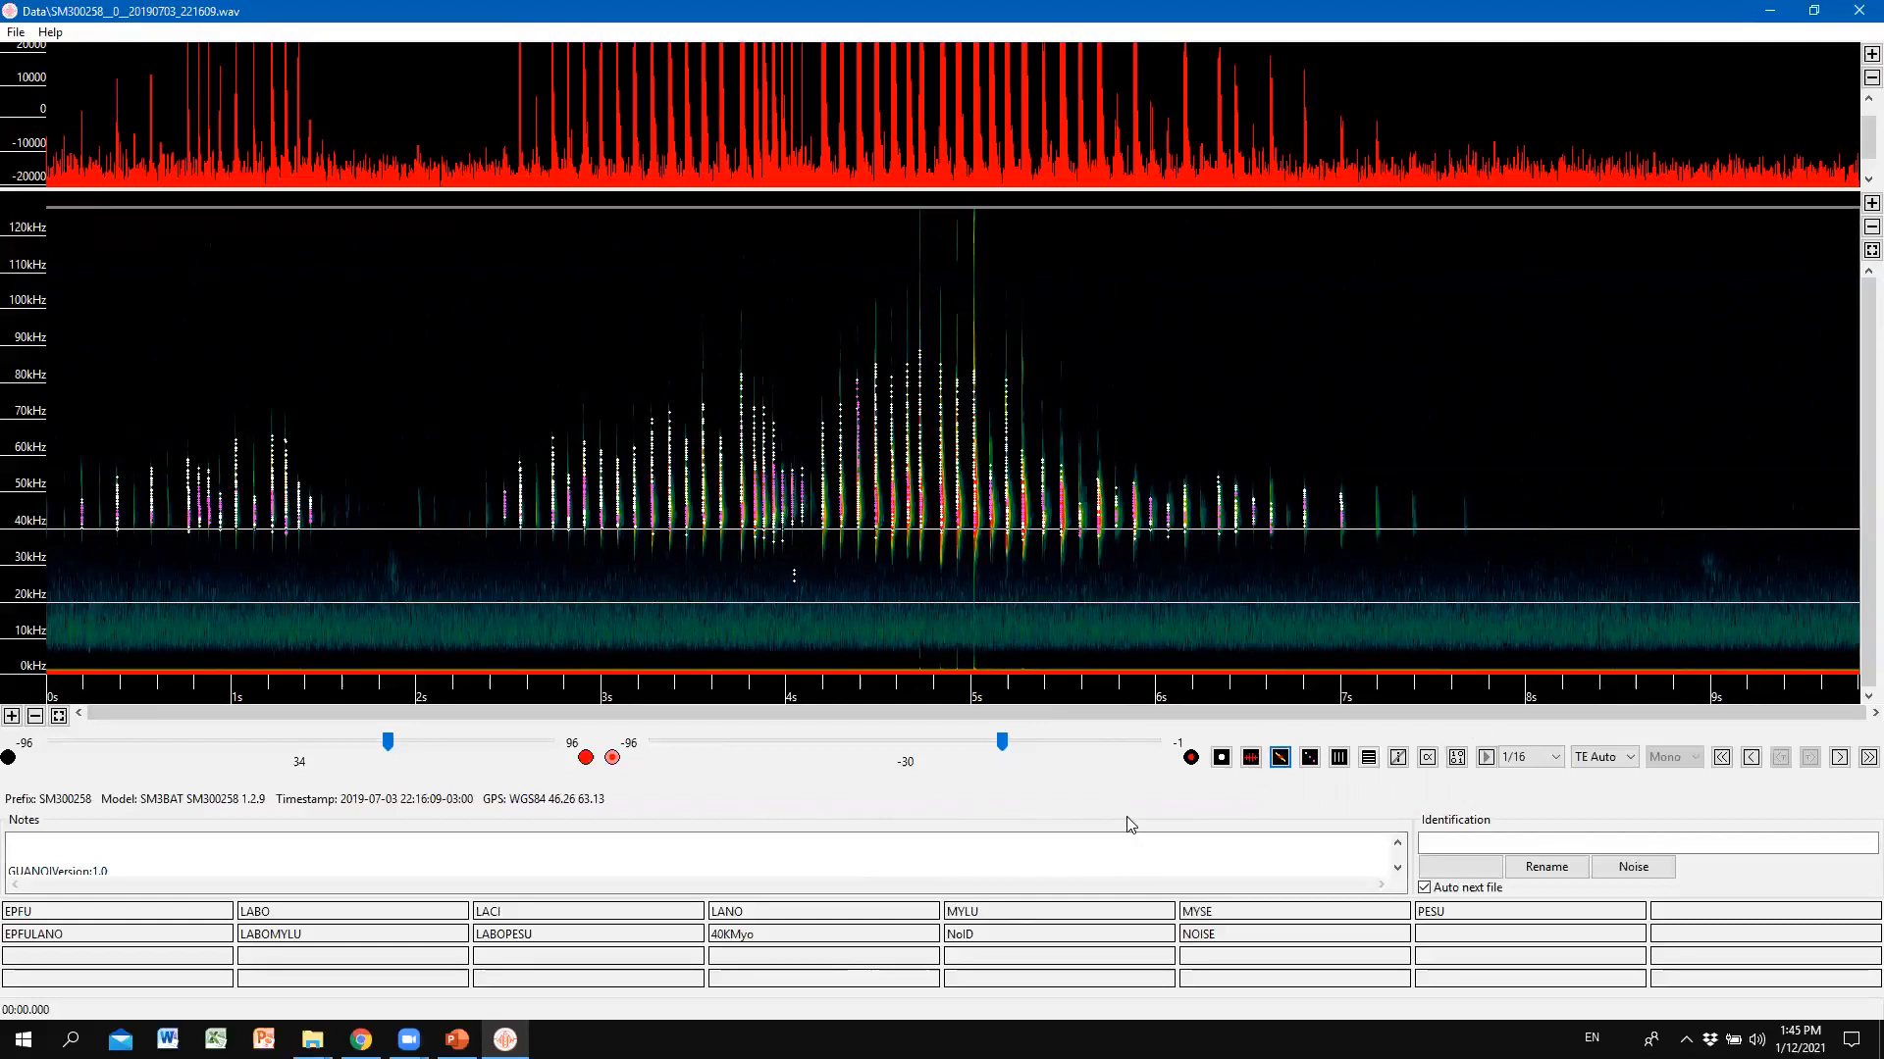
left_click(1280, 758)
left_click(1280, 758)
left_click(1279, 760)
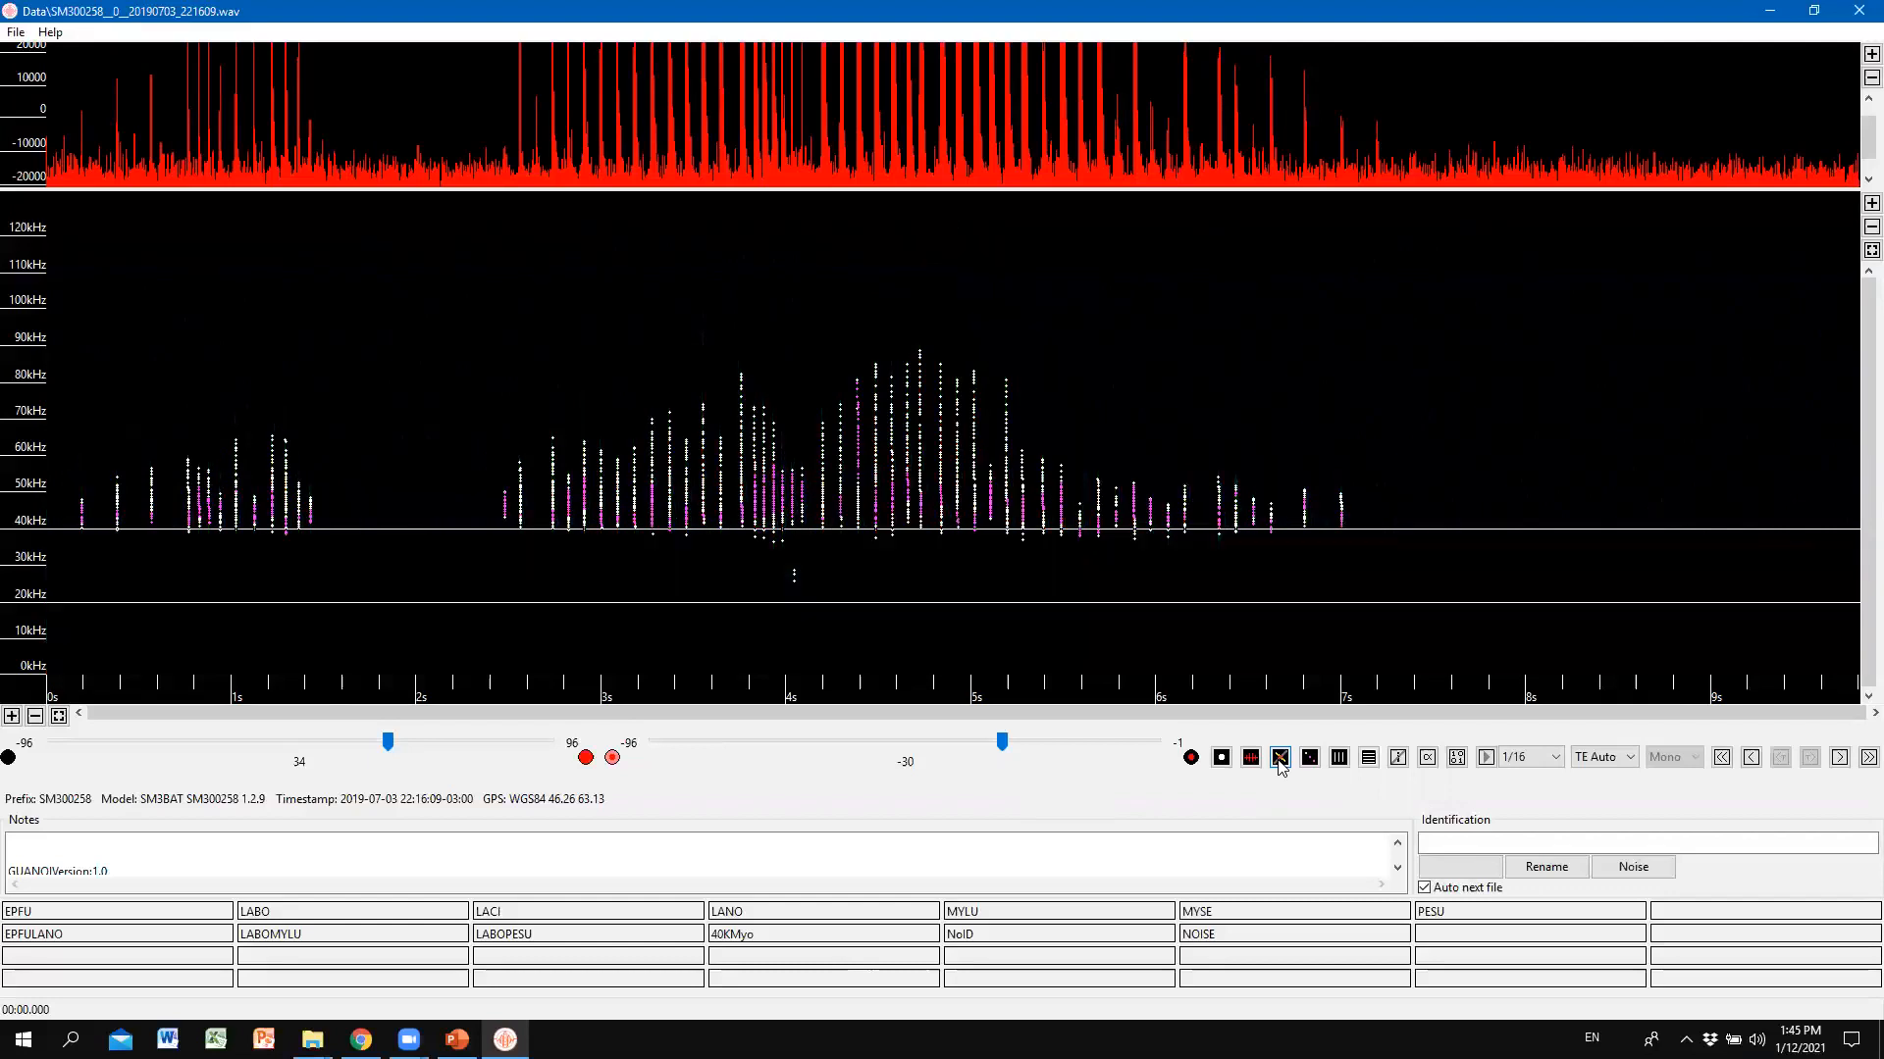
left_click(1280, 760)
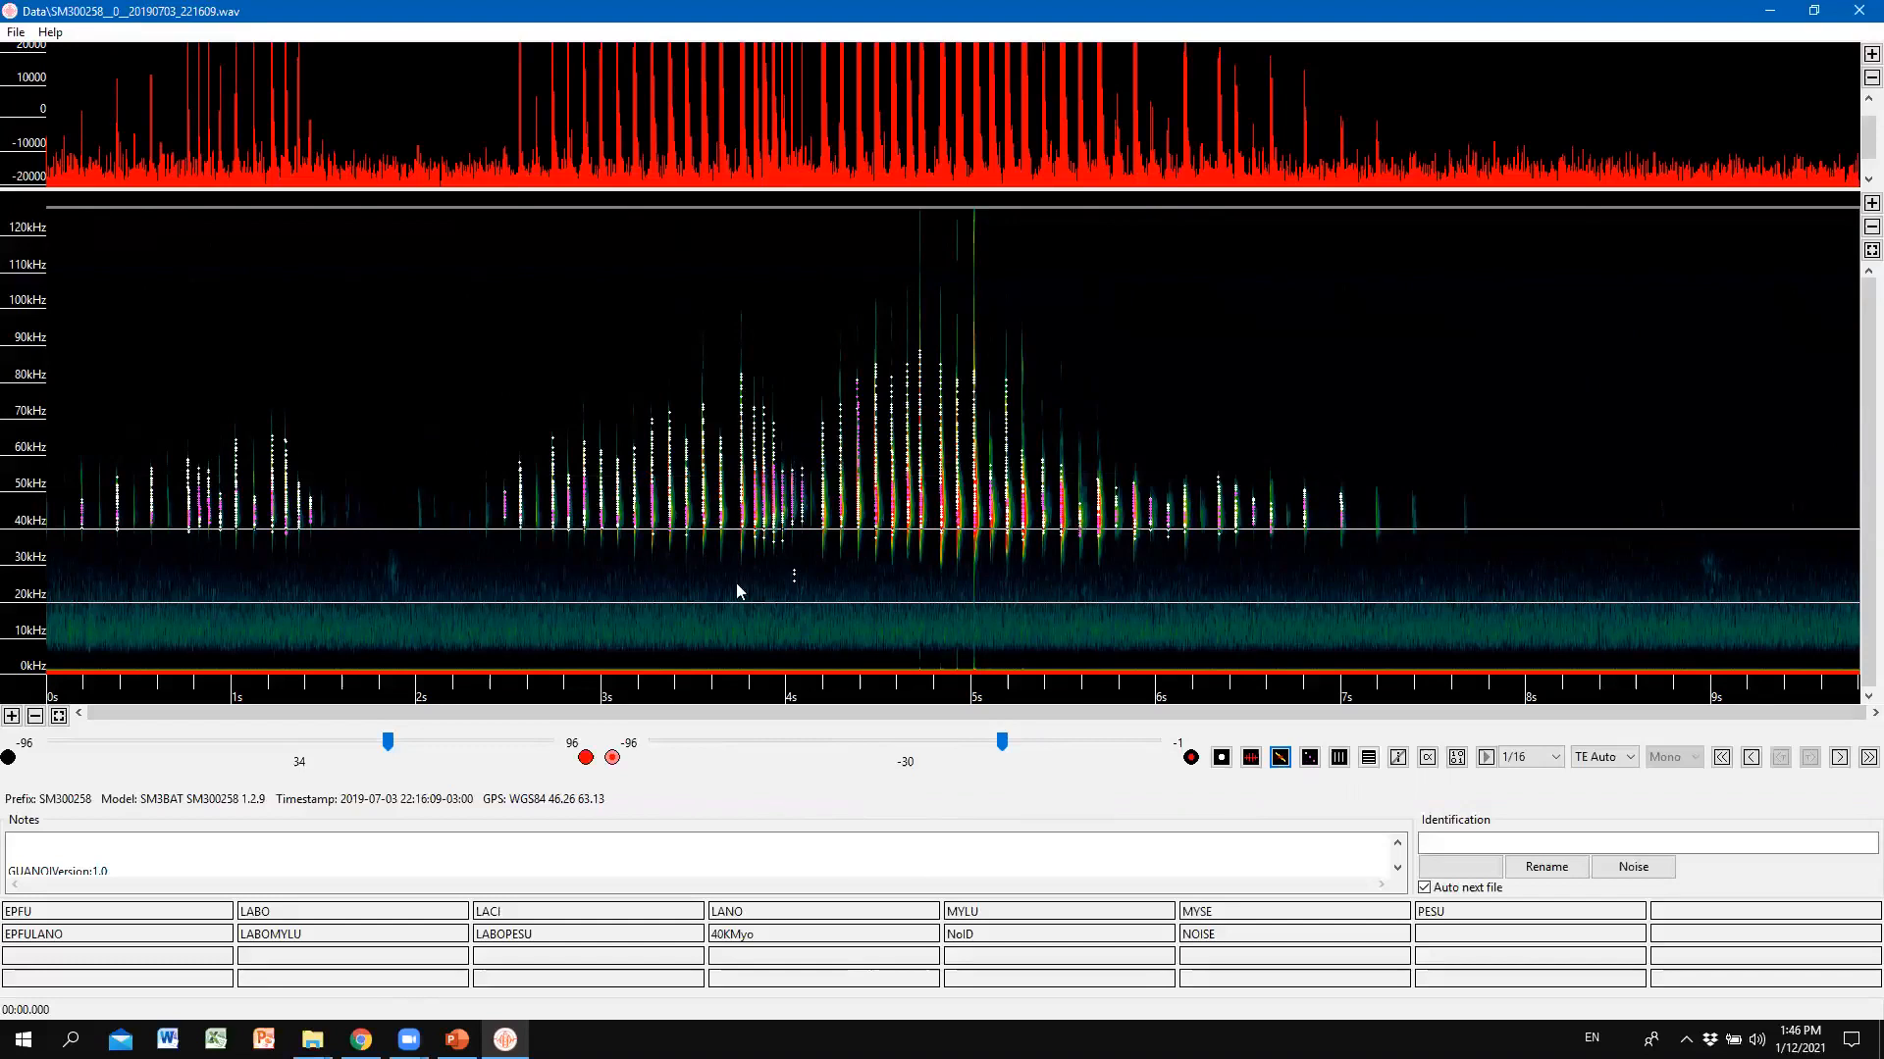
left_click(15, 34)
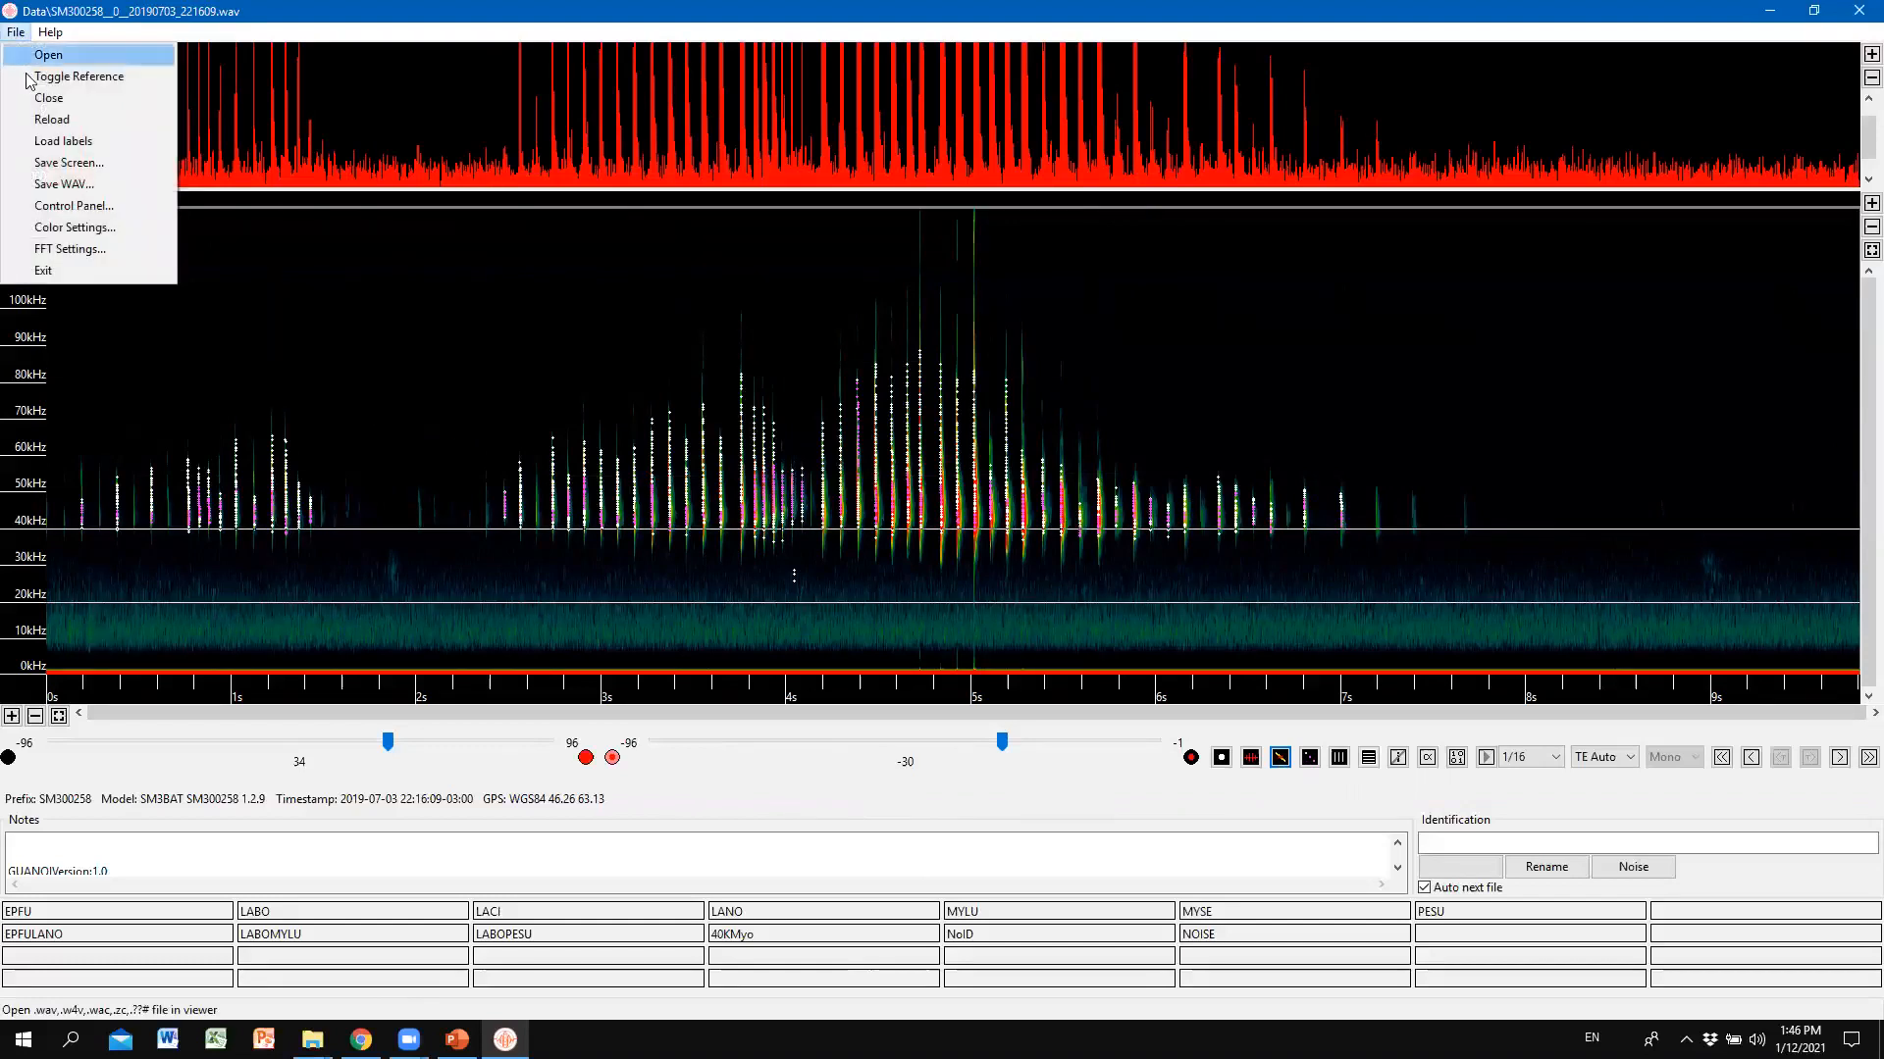
left_click(67, 250)
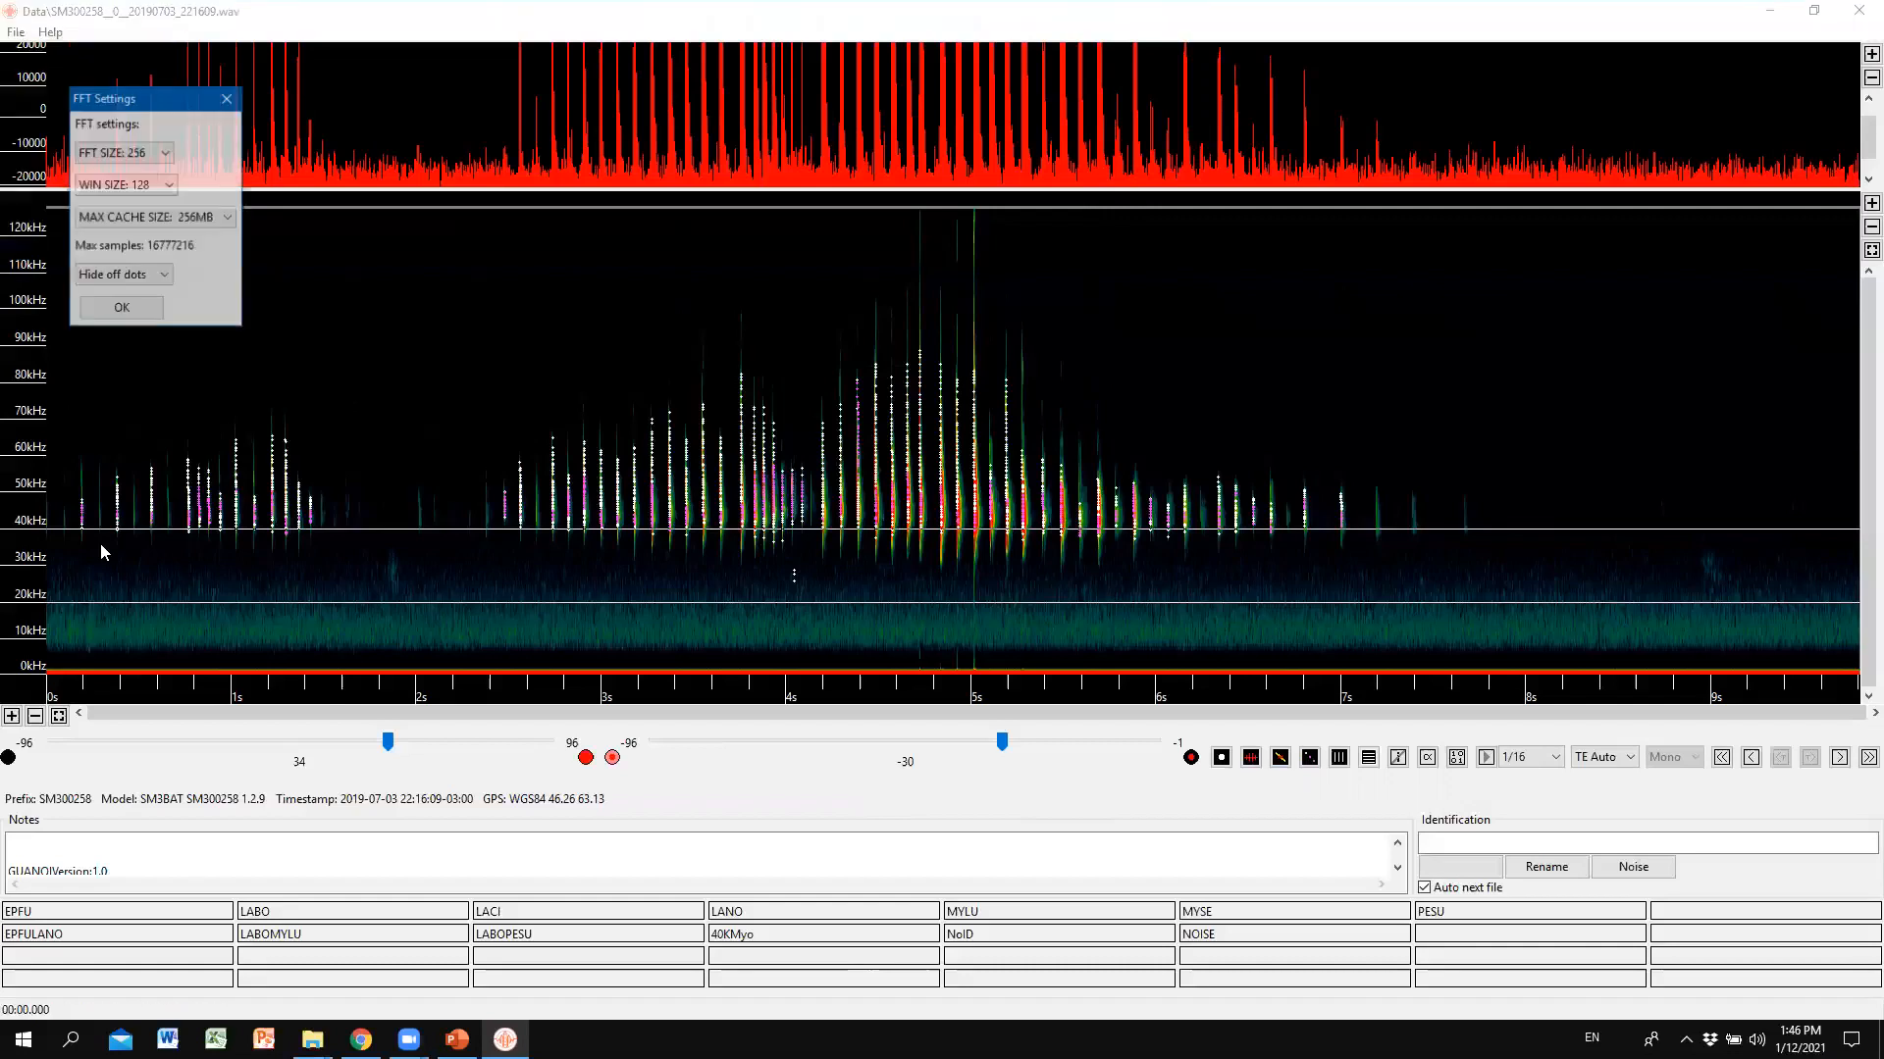
left_click(159, 157)
left_click(212, 164)
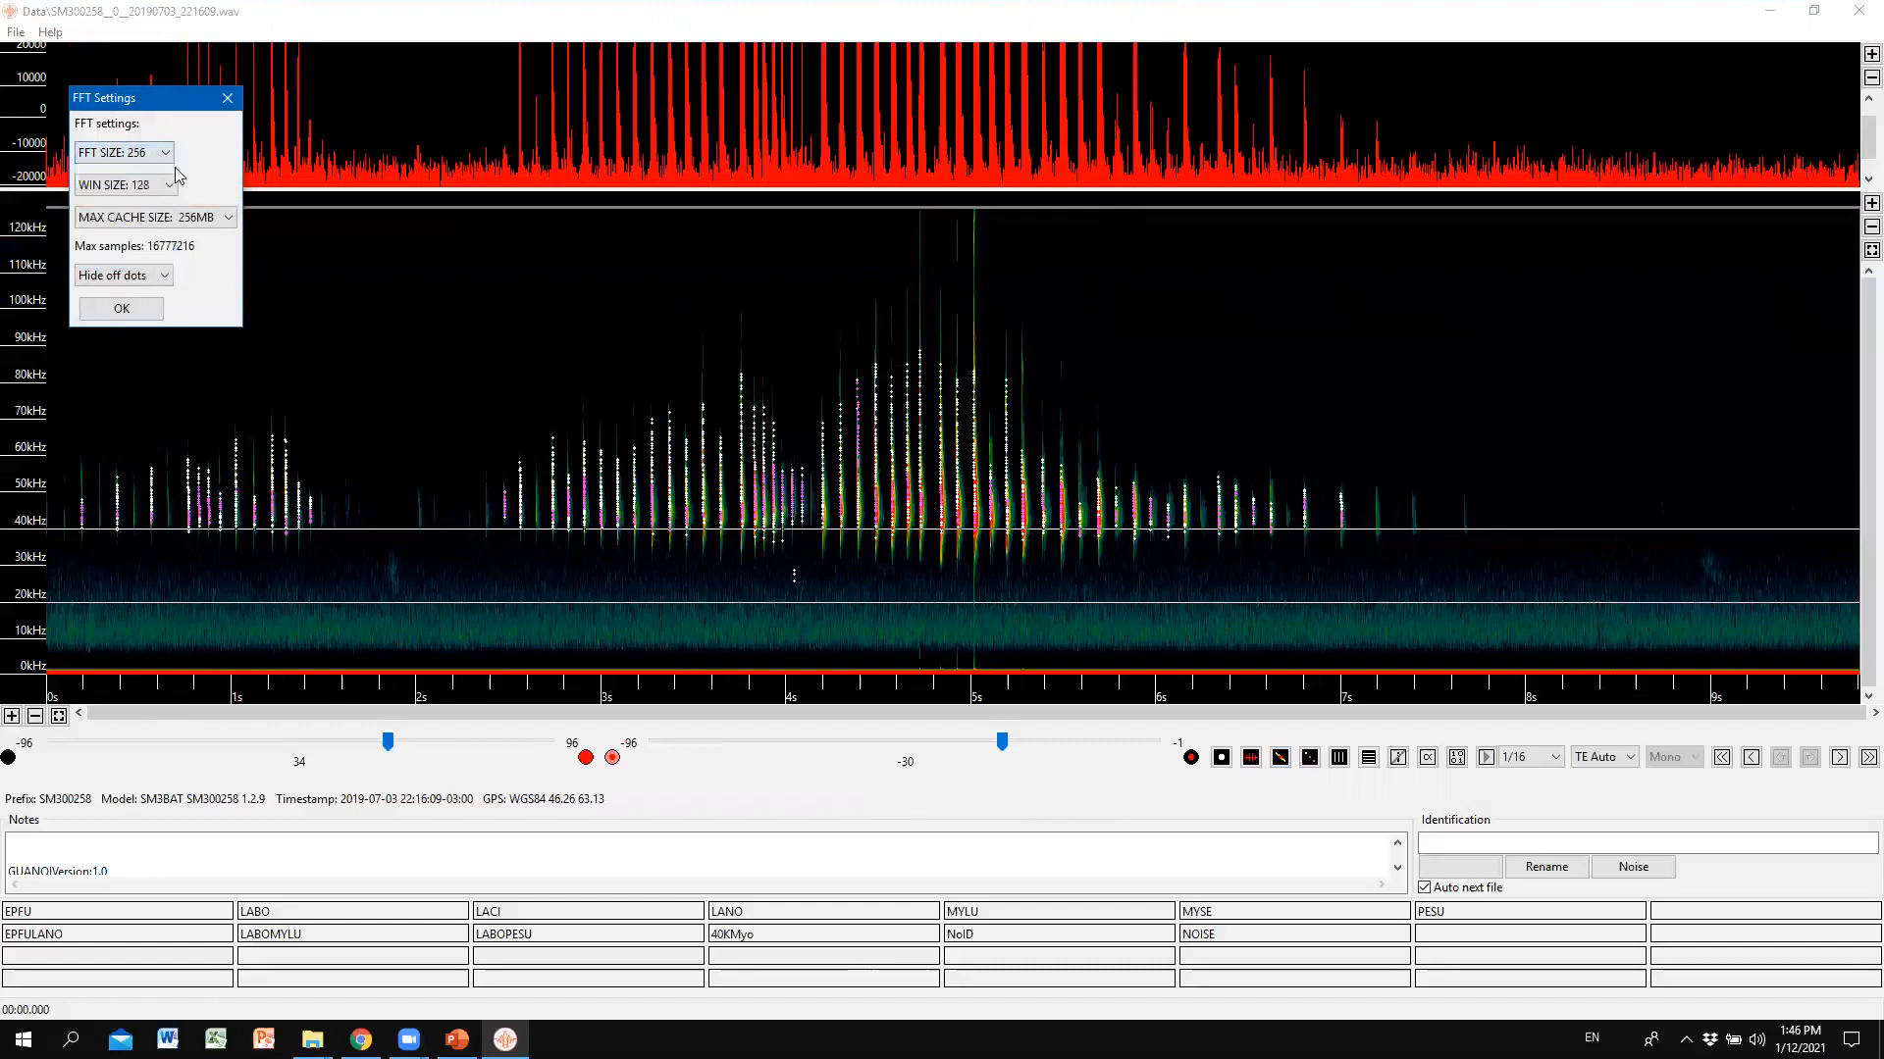
left_click(162, 187)
left_click(216, 175)
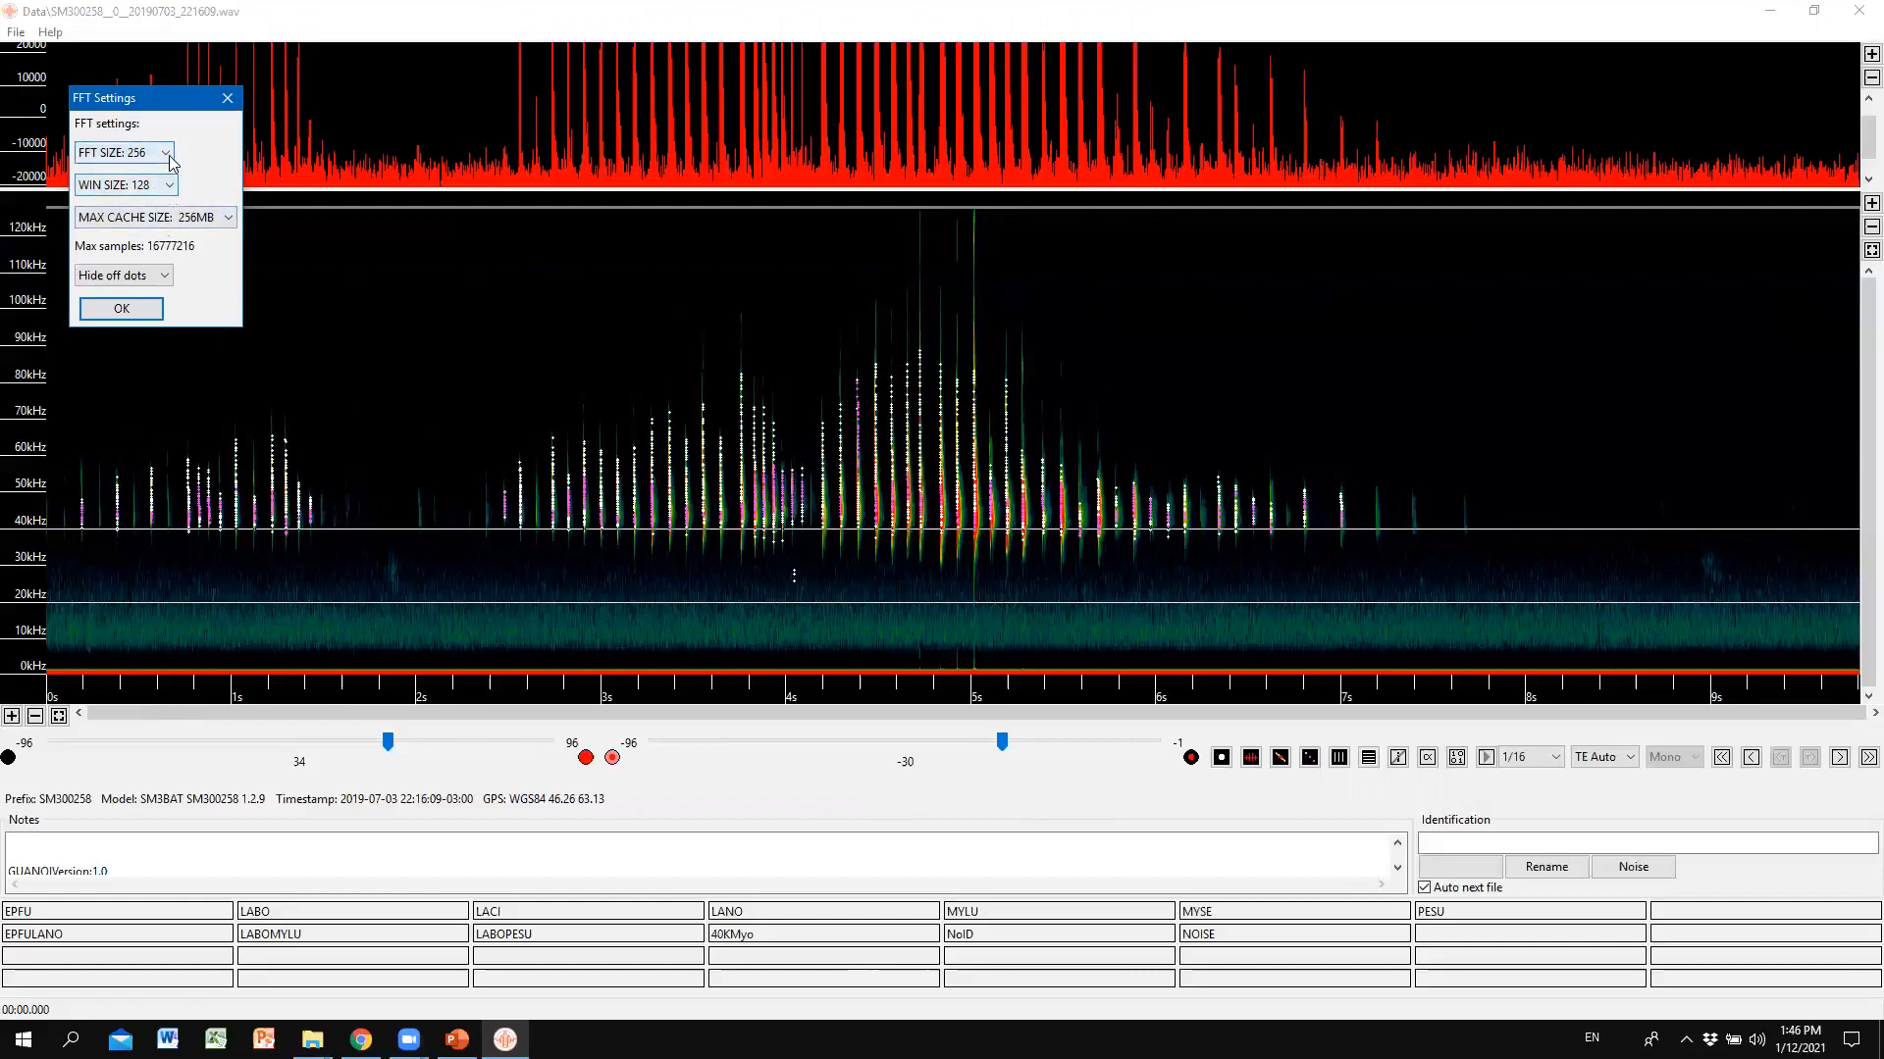
left_click(123, 309)
key("alt+Tab")
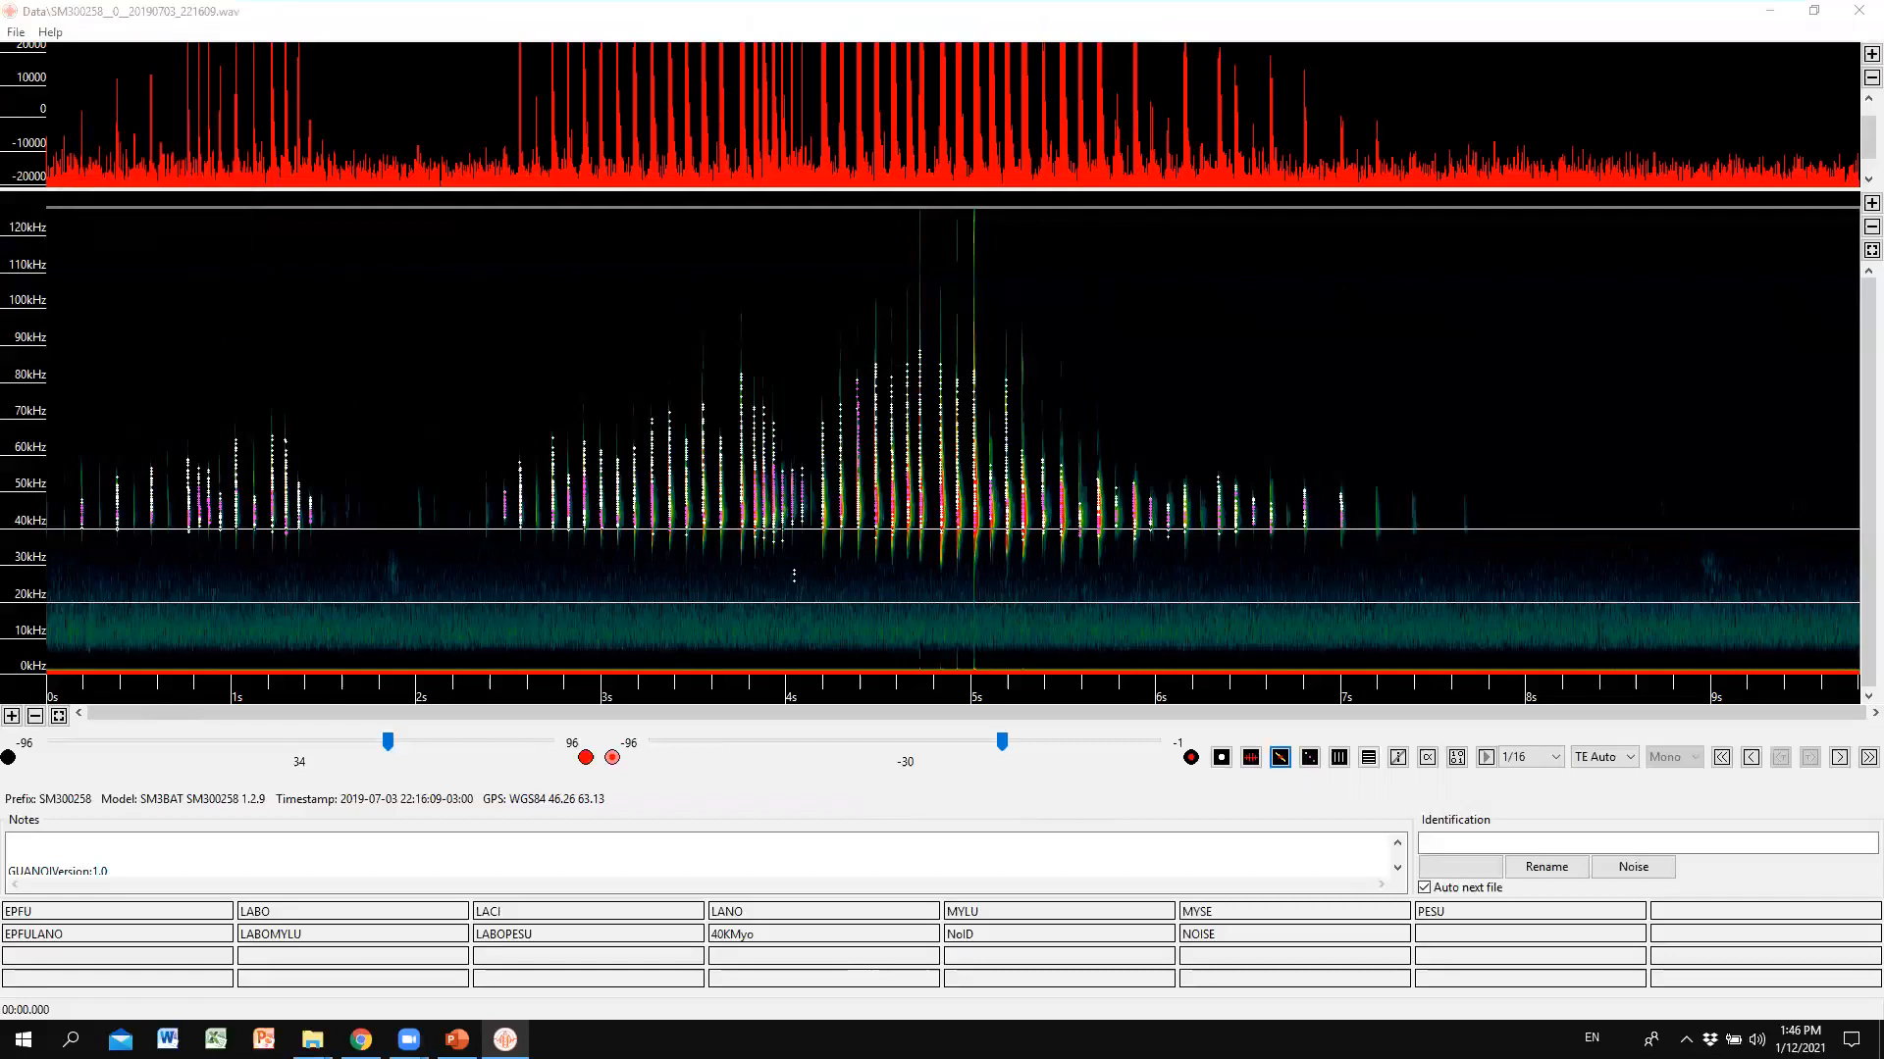
Turn full spectrum view off and set the zero-crossing toggle to plain white dots.
left_click(1527, 377)
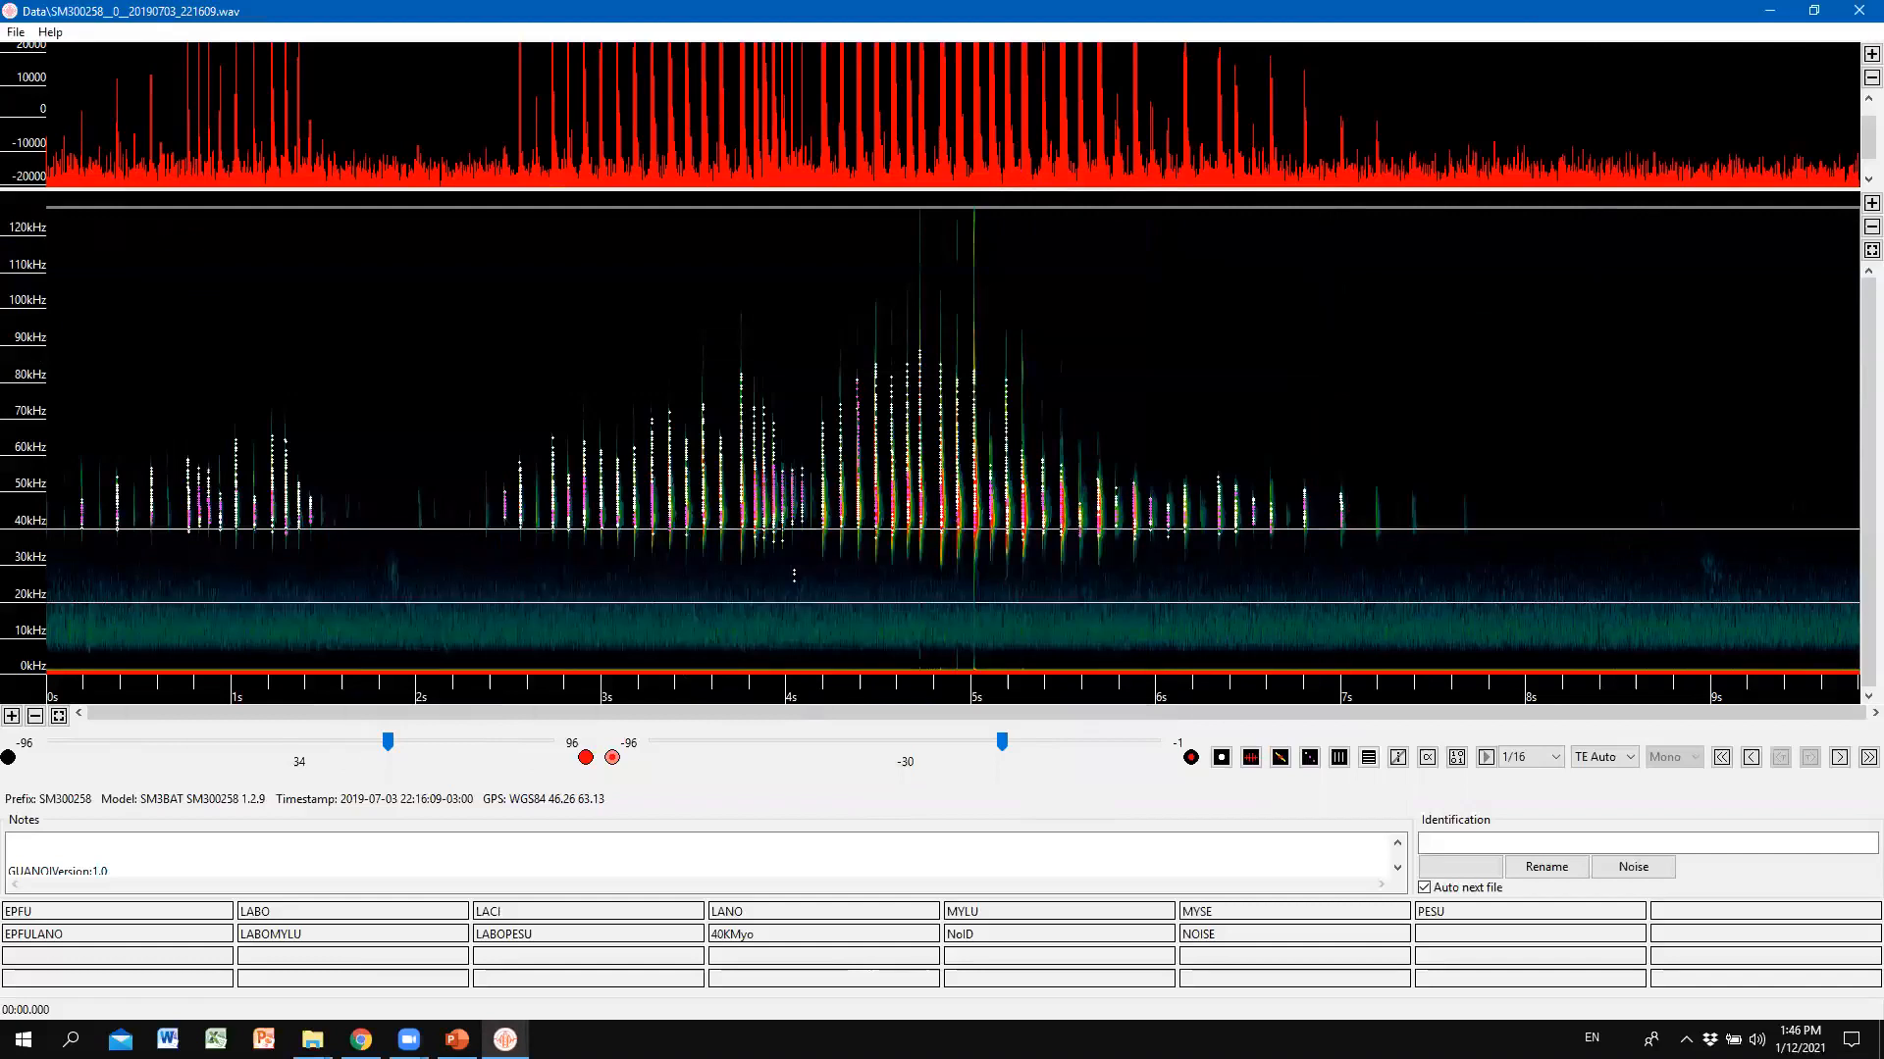
key("alt+Tab")
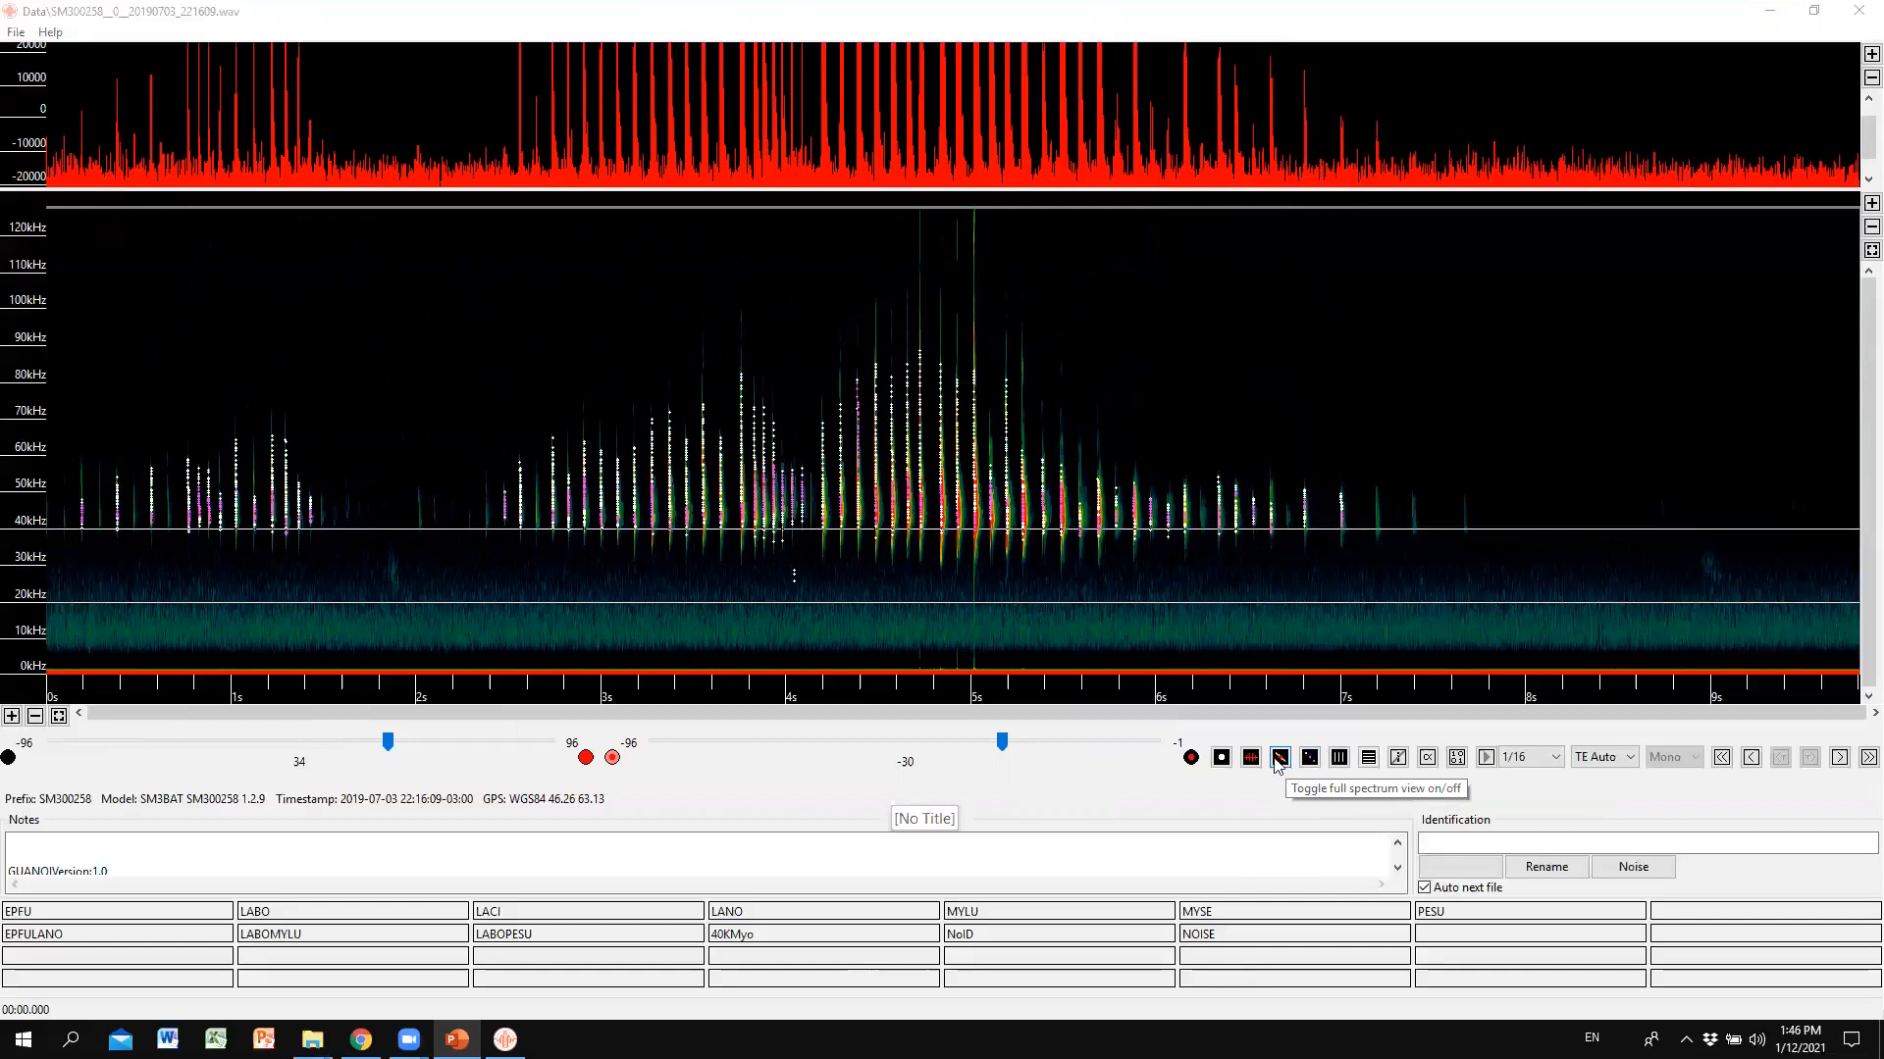
left_click(1279, 760)
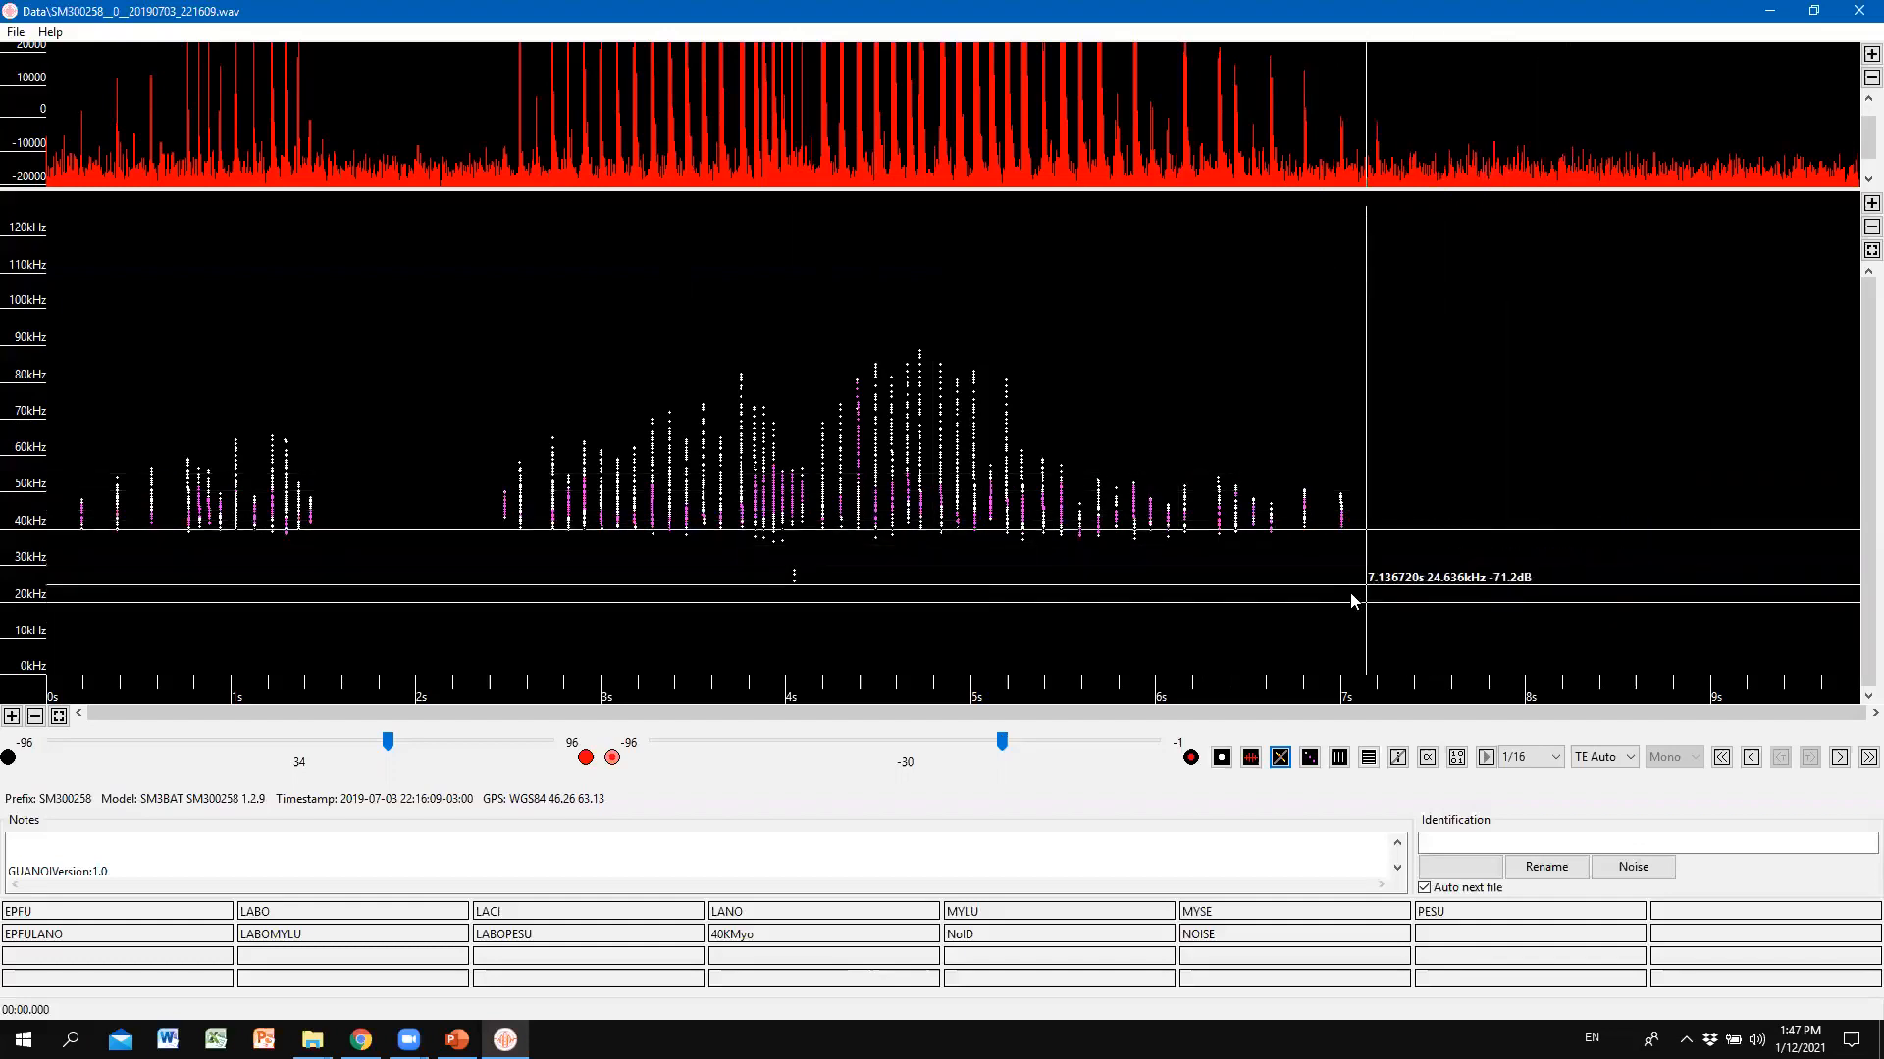
left_click(1310, 758)
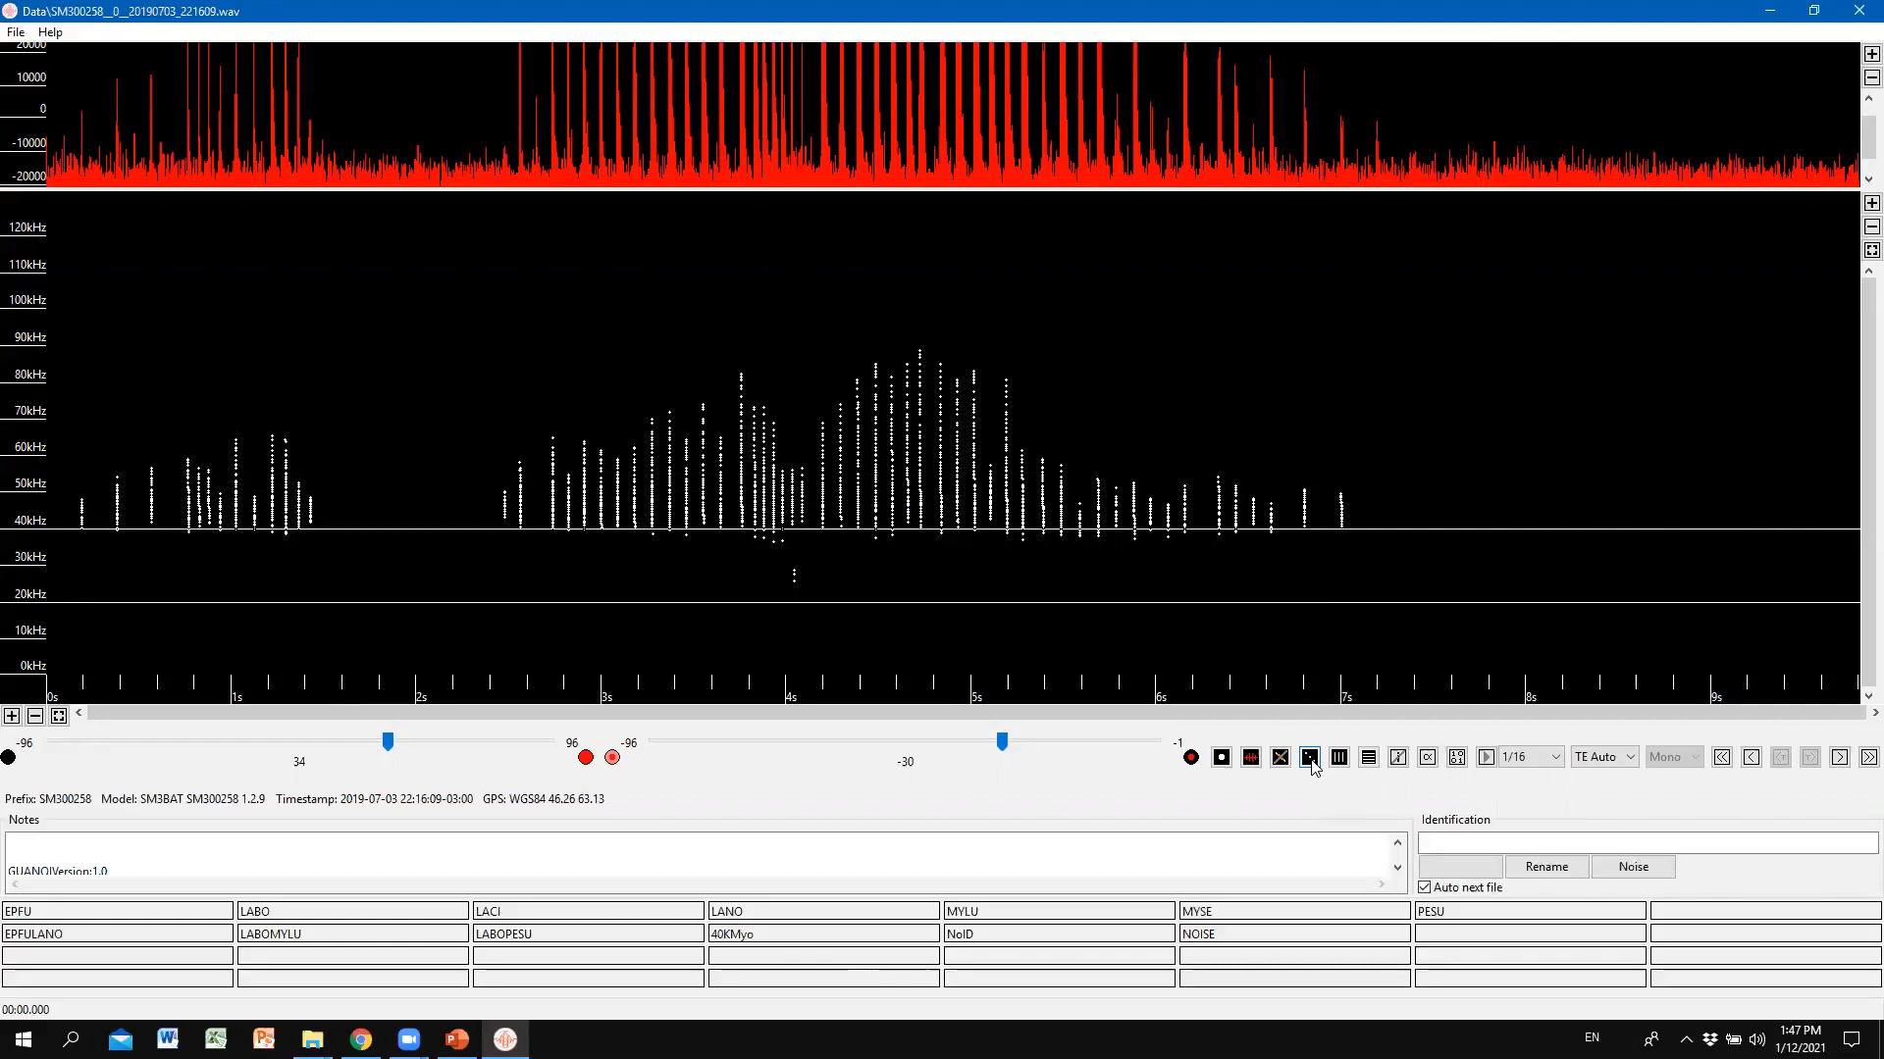
Cycle the zero-crossing dot modes, ending with magenta analysis dots over the full spectrum.
left_click(1312, 762)
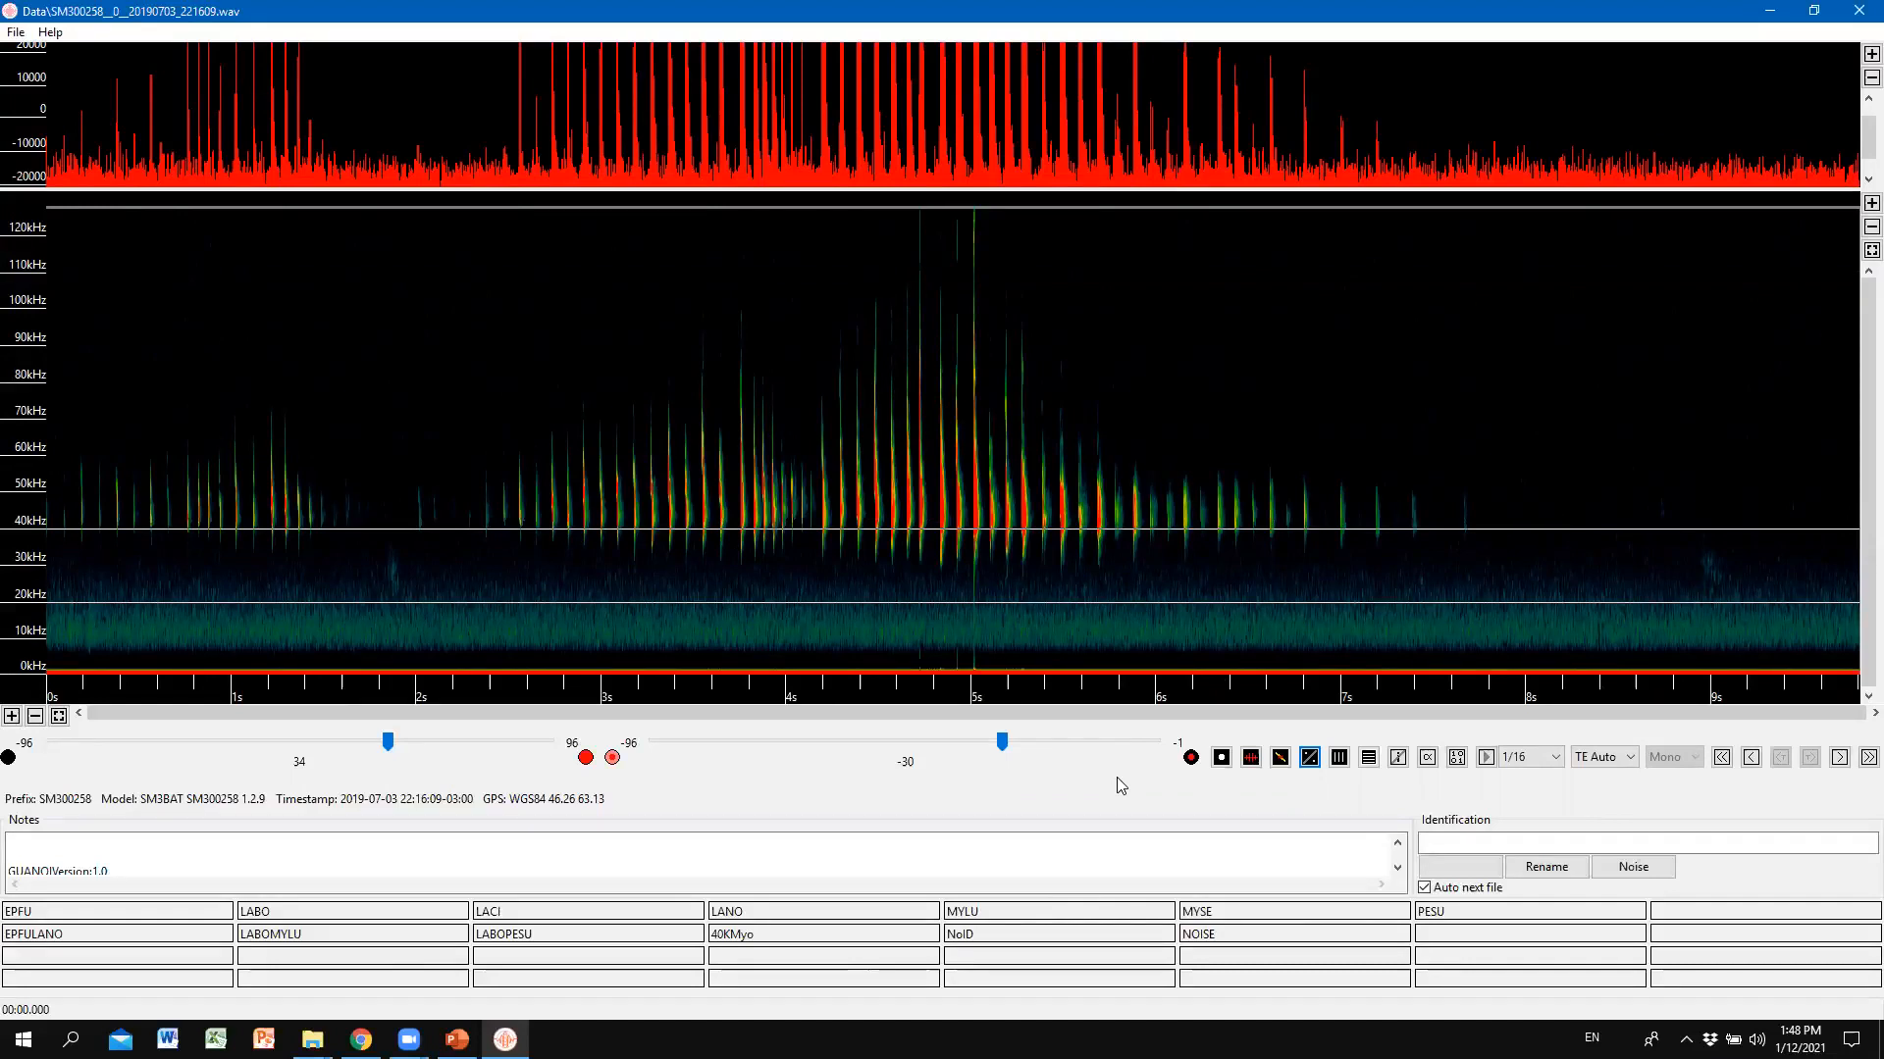
left_click(1310, 764)
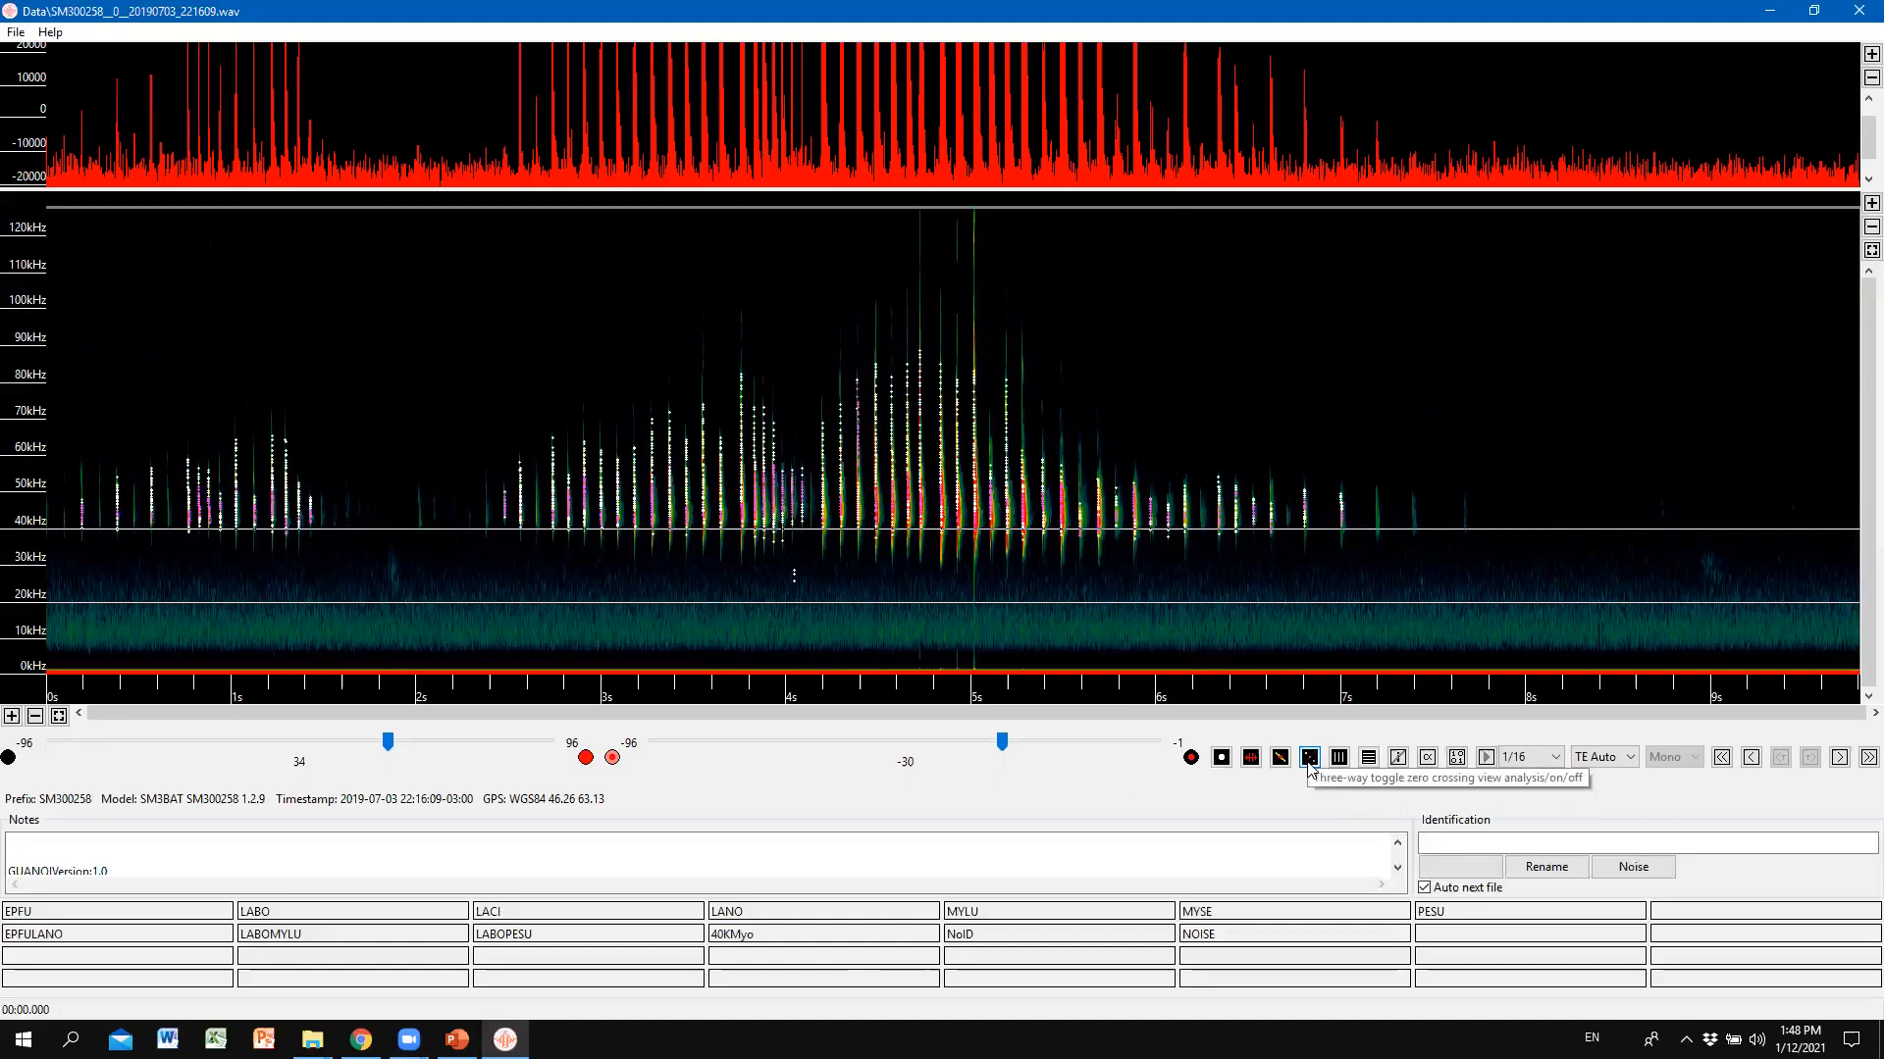
left_click(1310, 765)
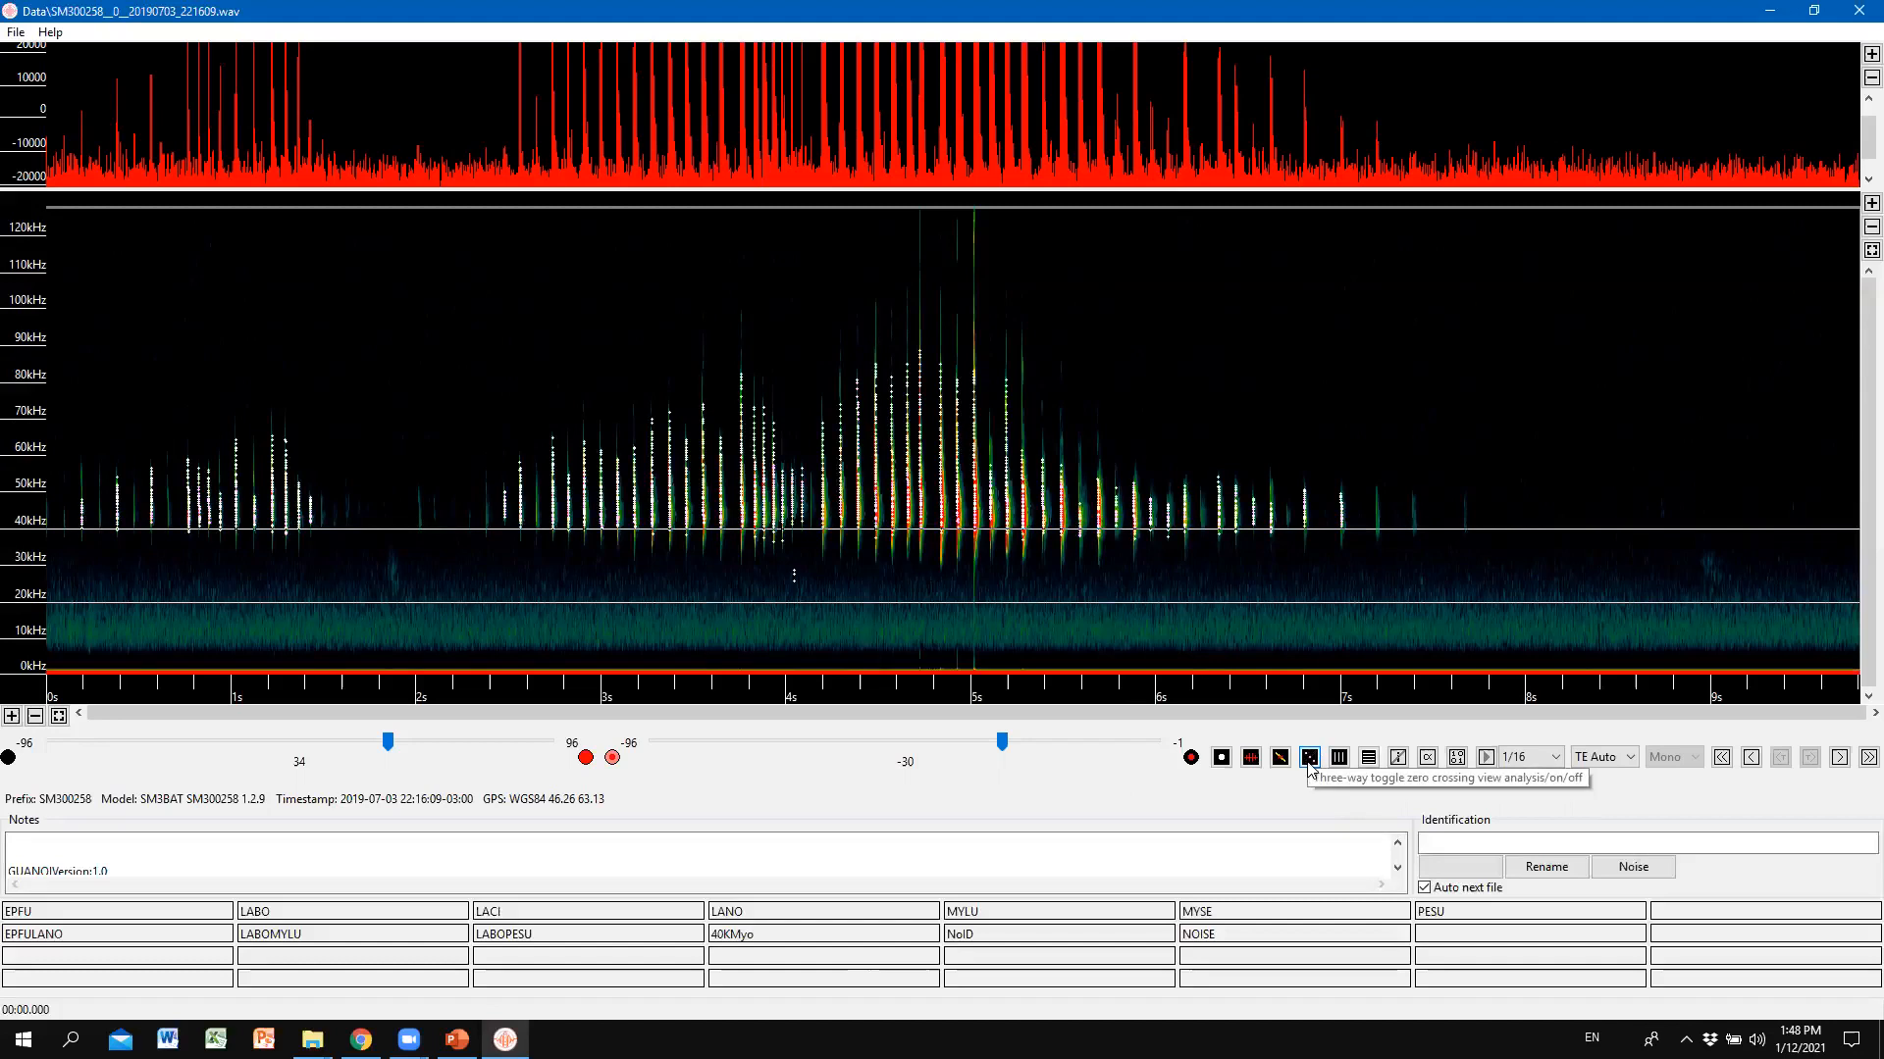
left_click(1309, 765)
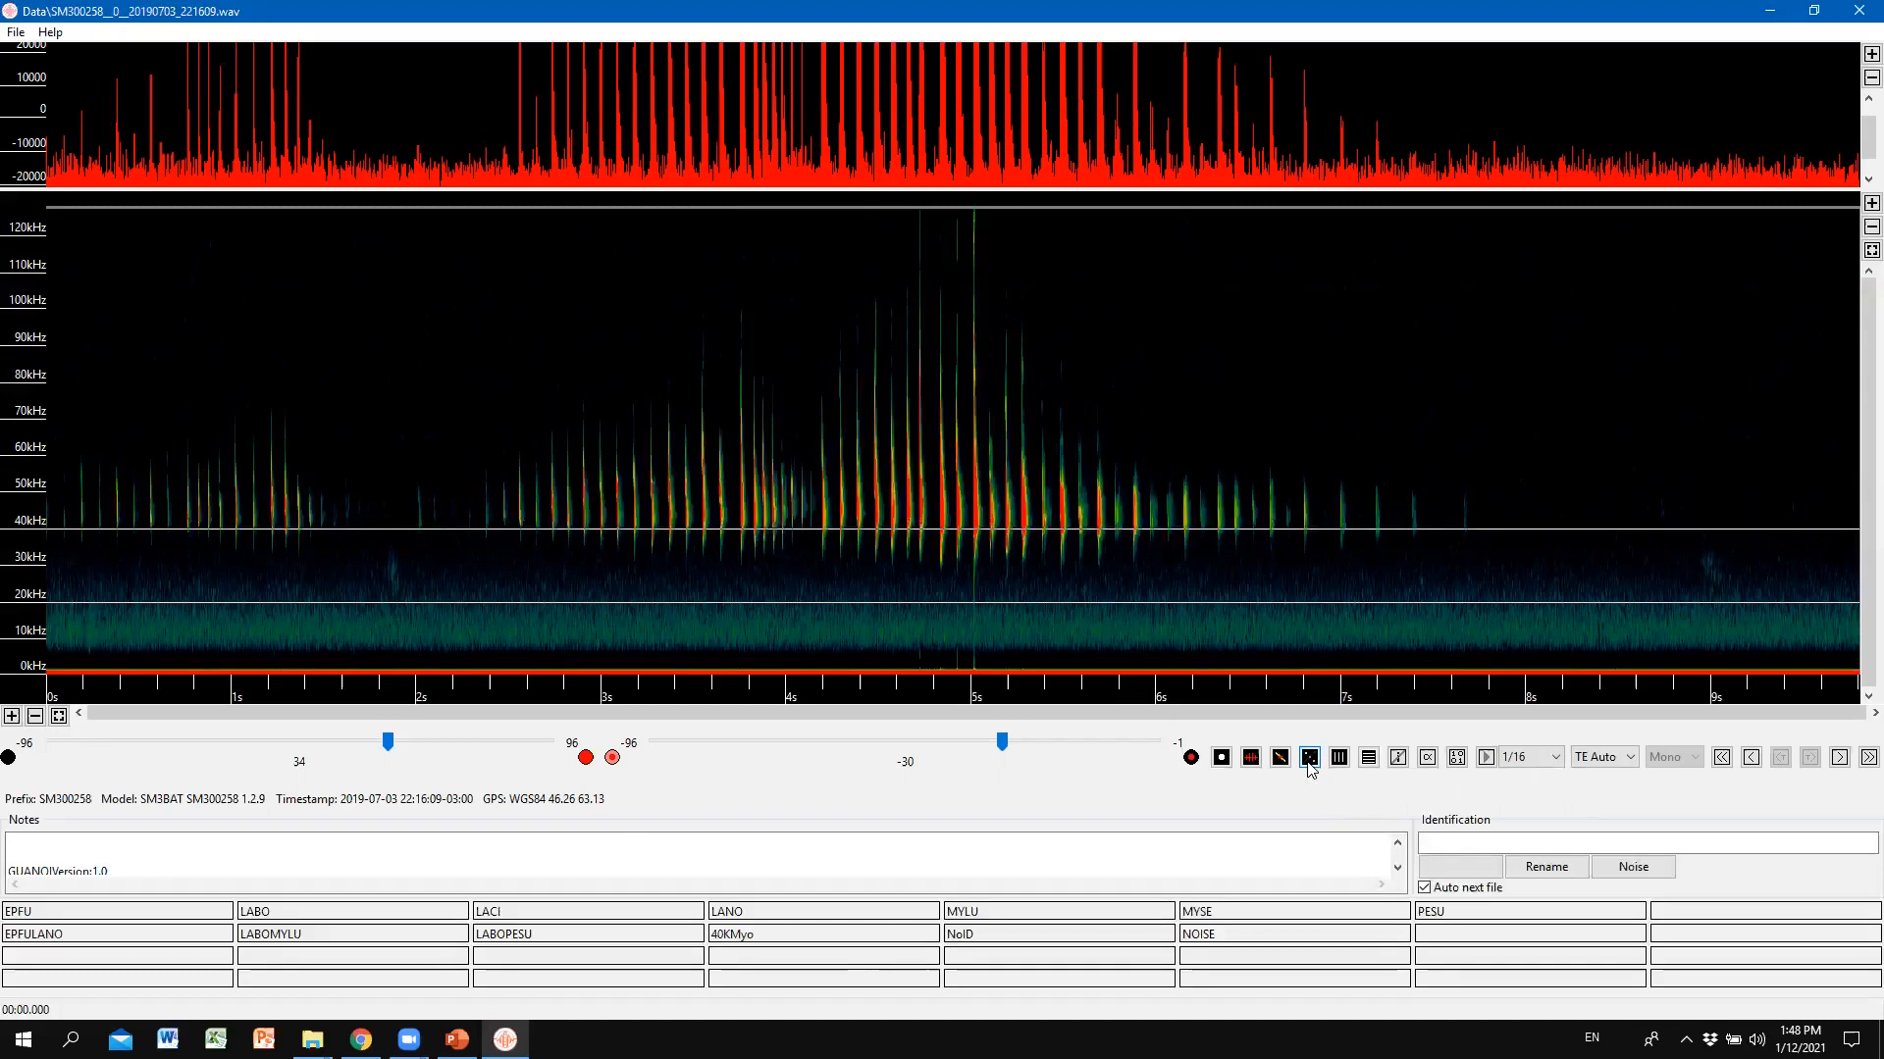
left_click(1310, 764)
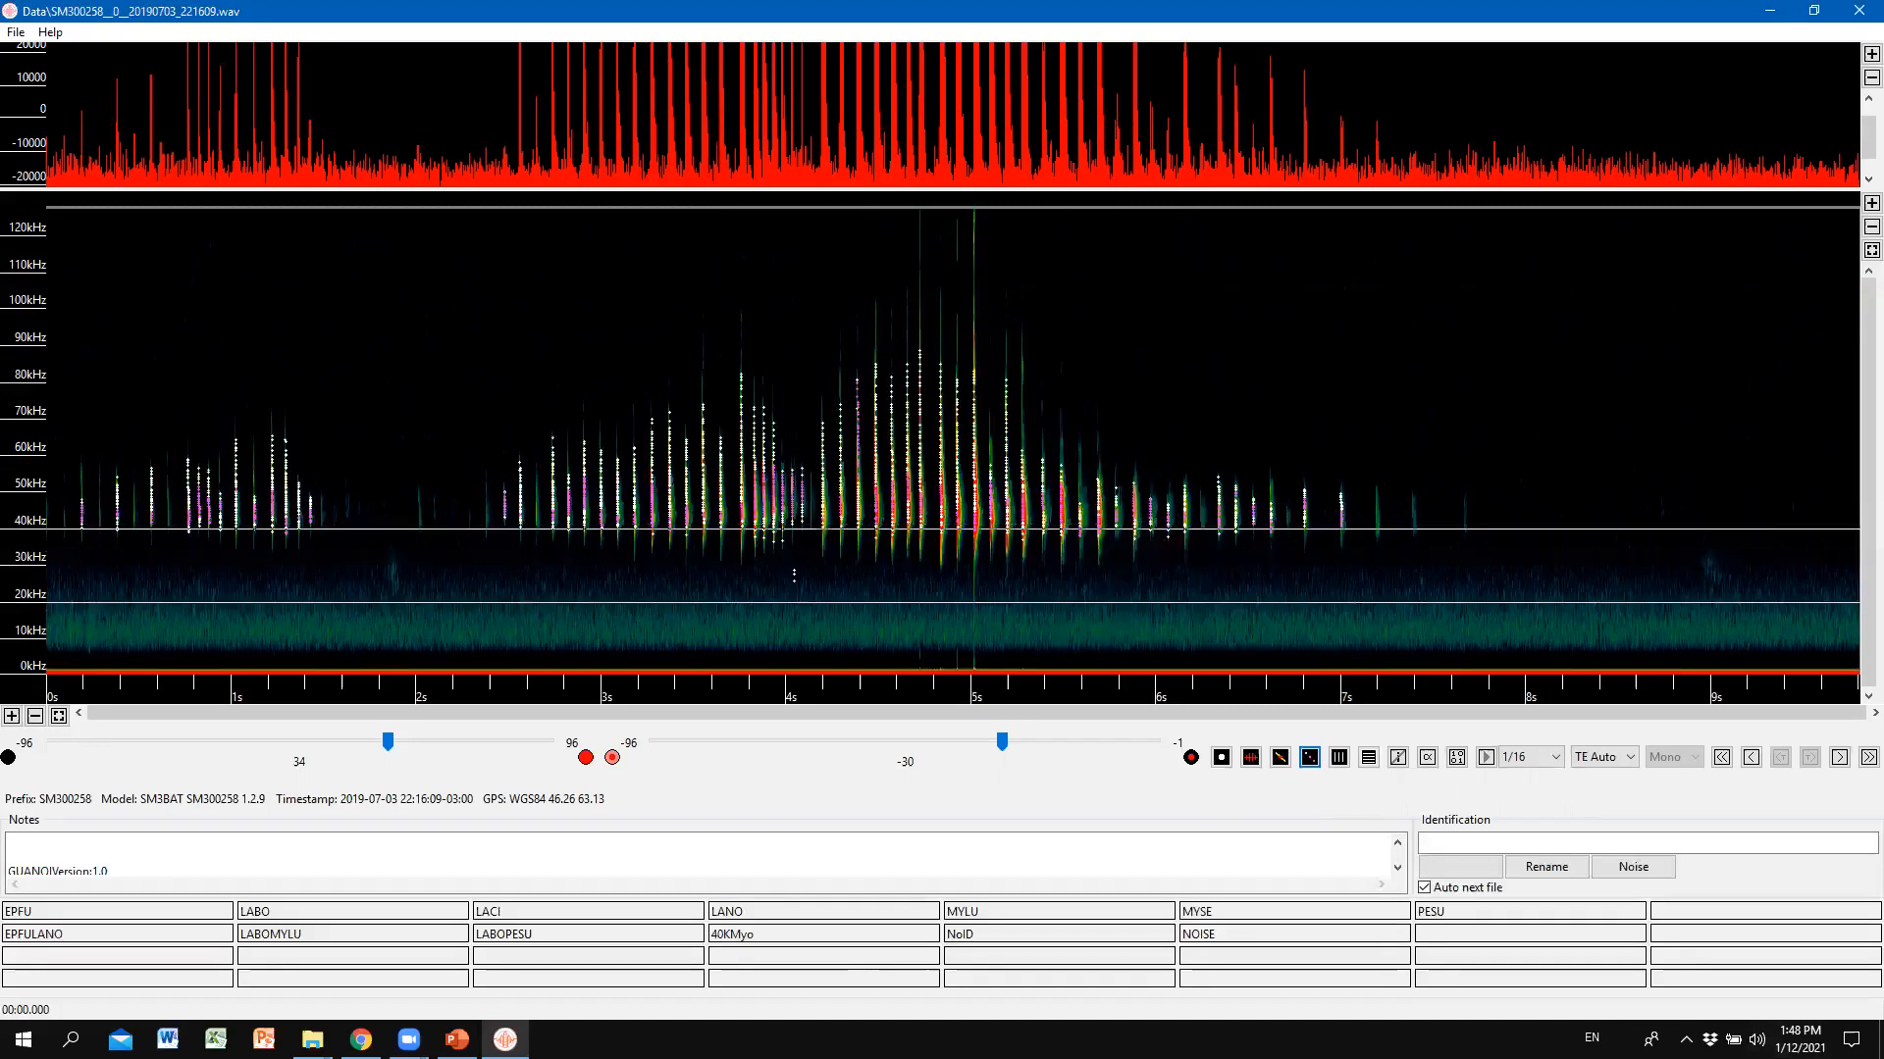
key("alt+Tab")
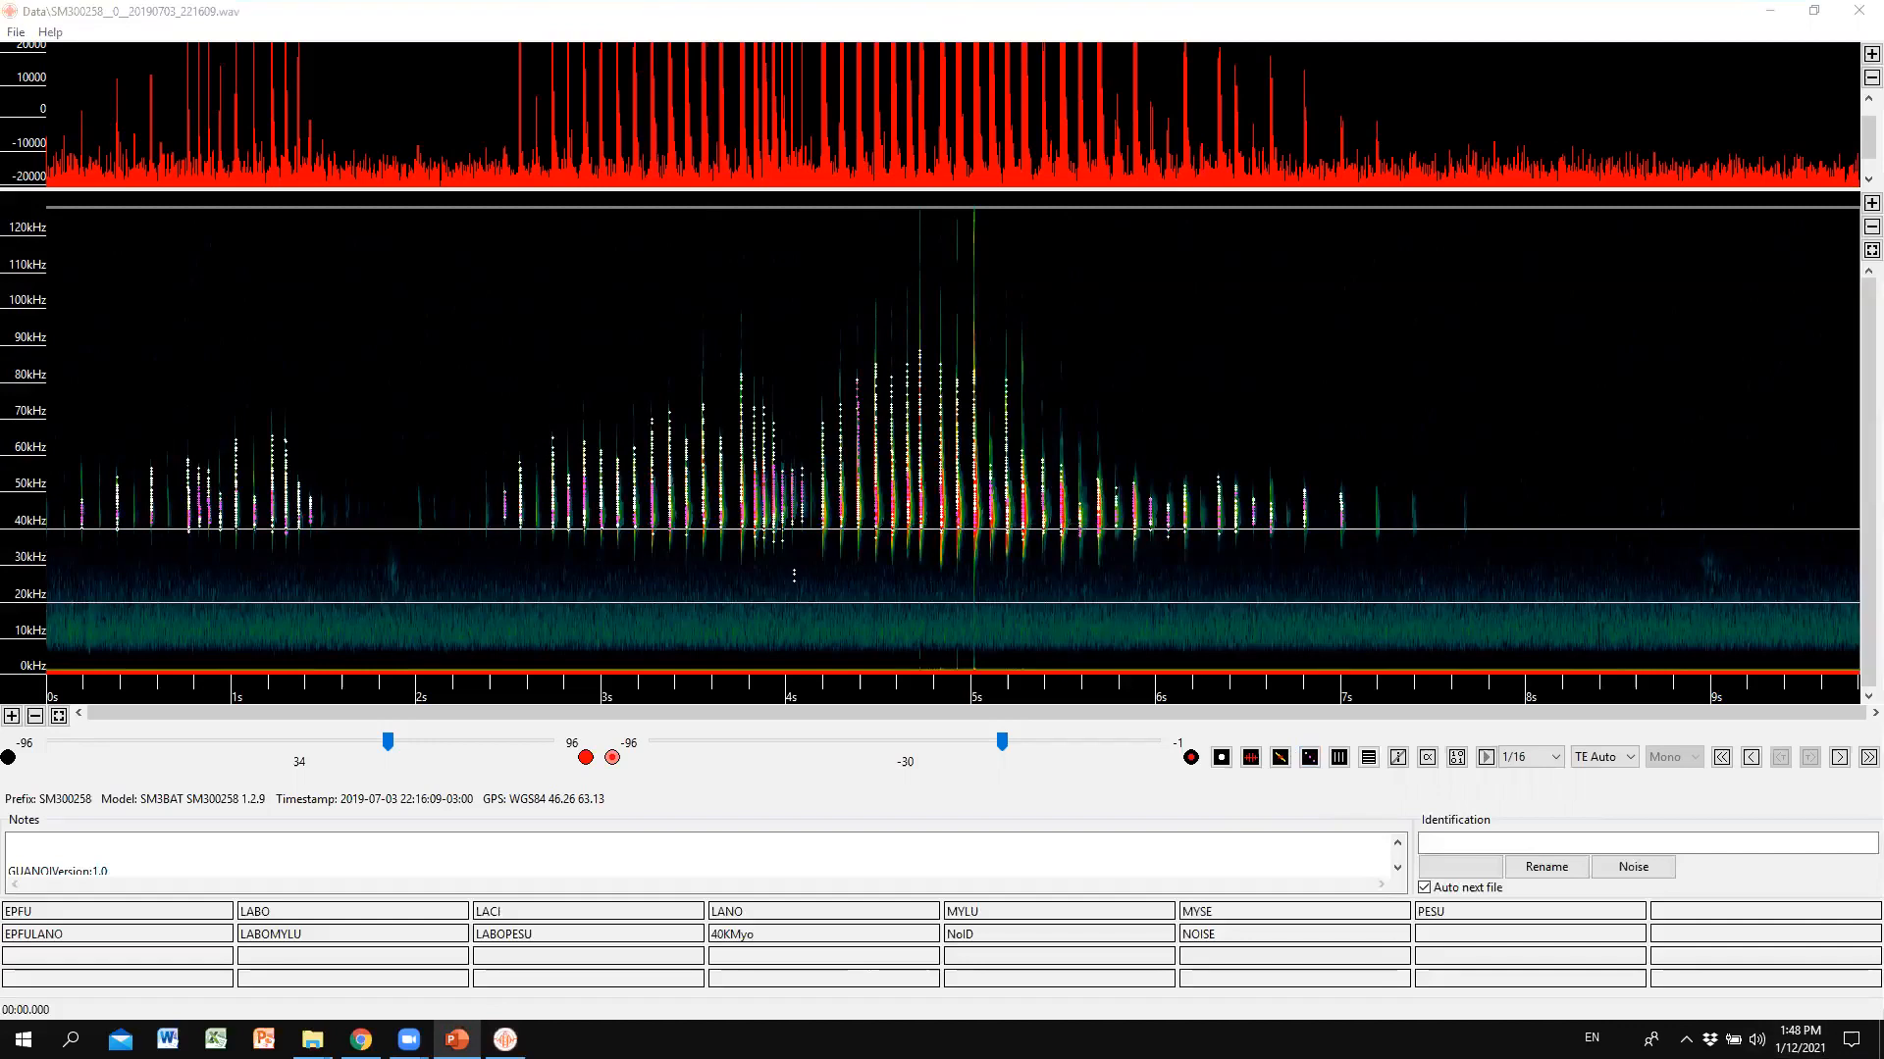
Box the calls from 0.7–3.7 s at 33–75 kHz and switch to compressed time view.
left_click(1340, 761)
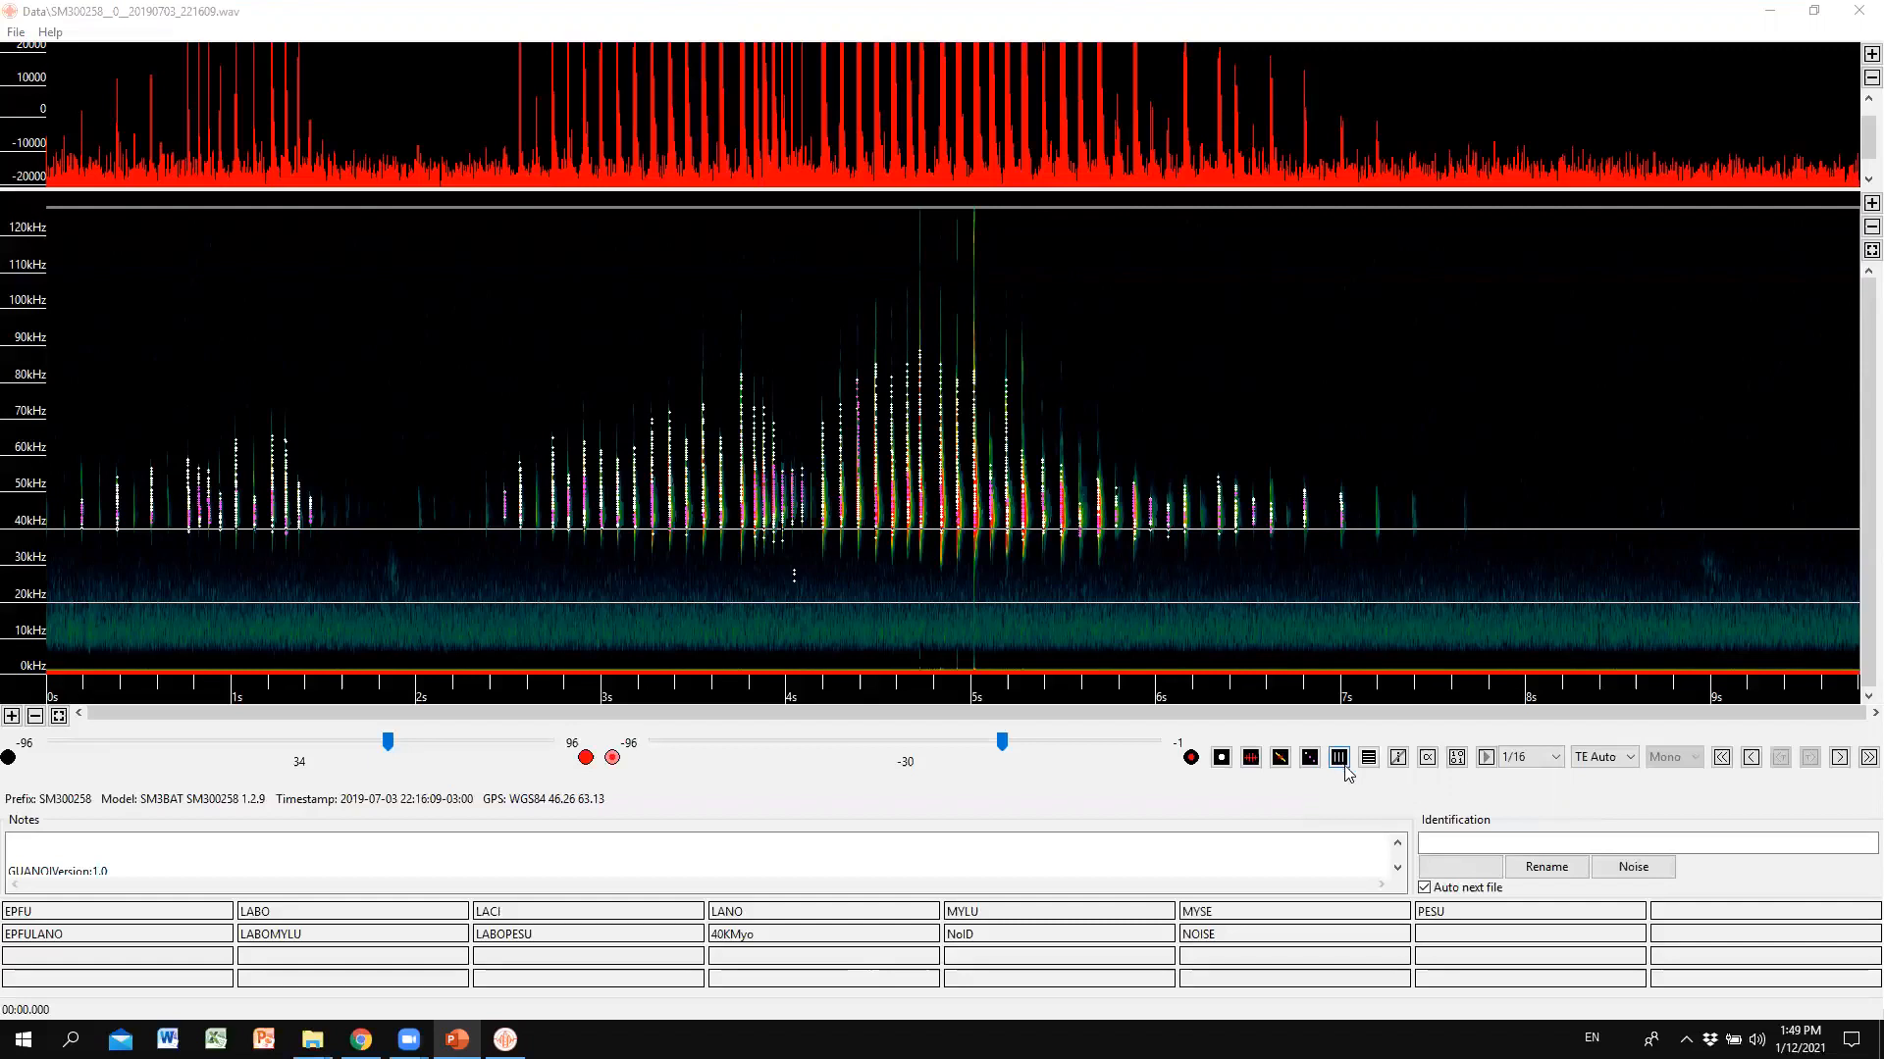
left_click(1340, 758)
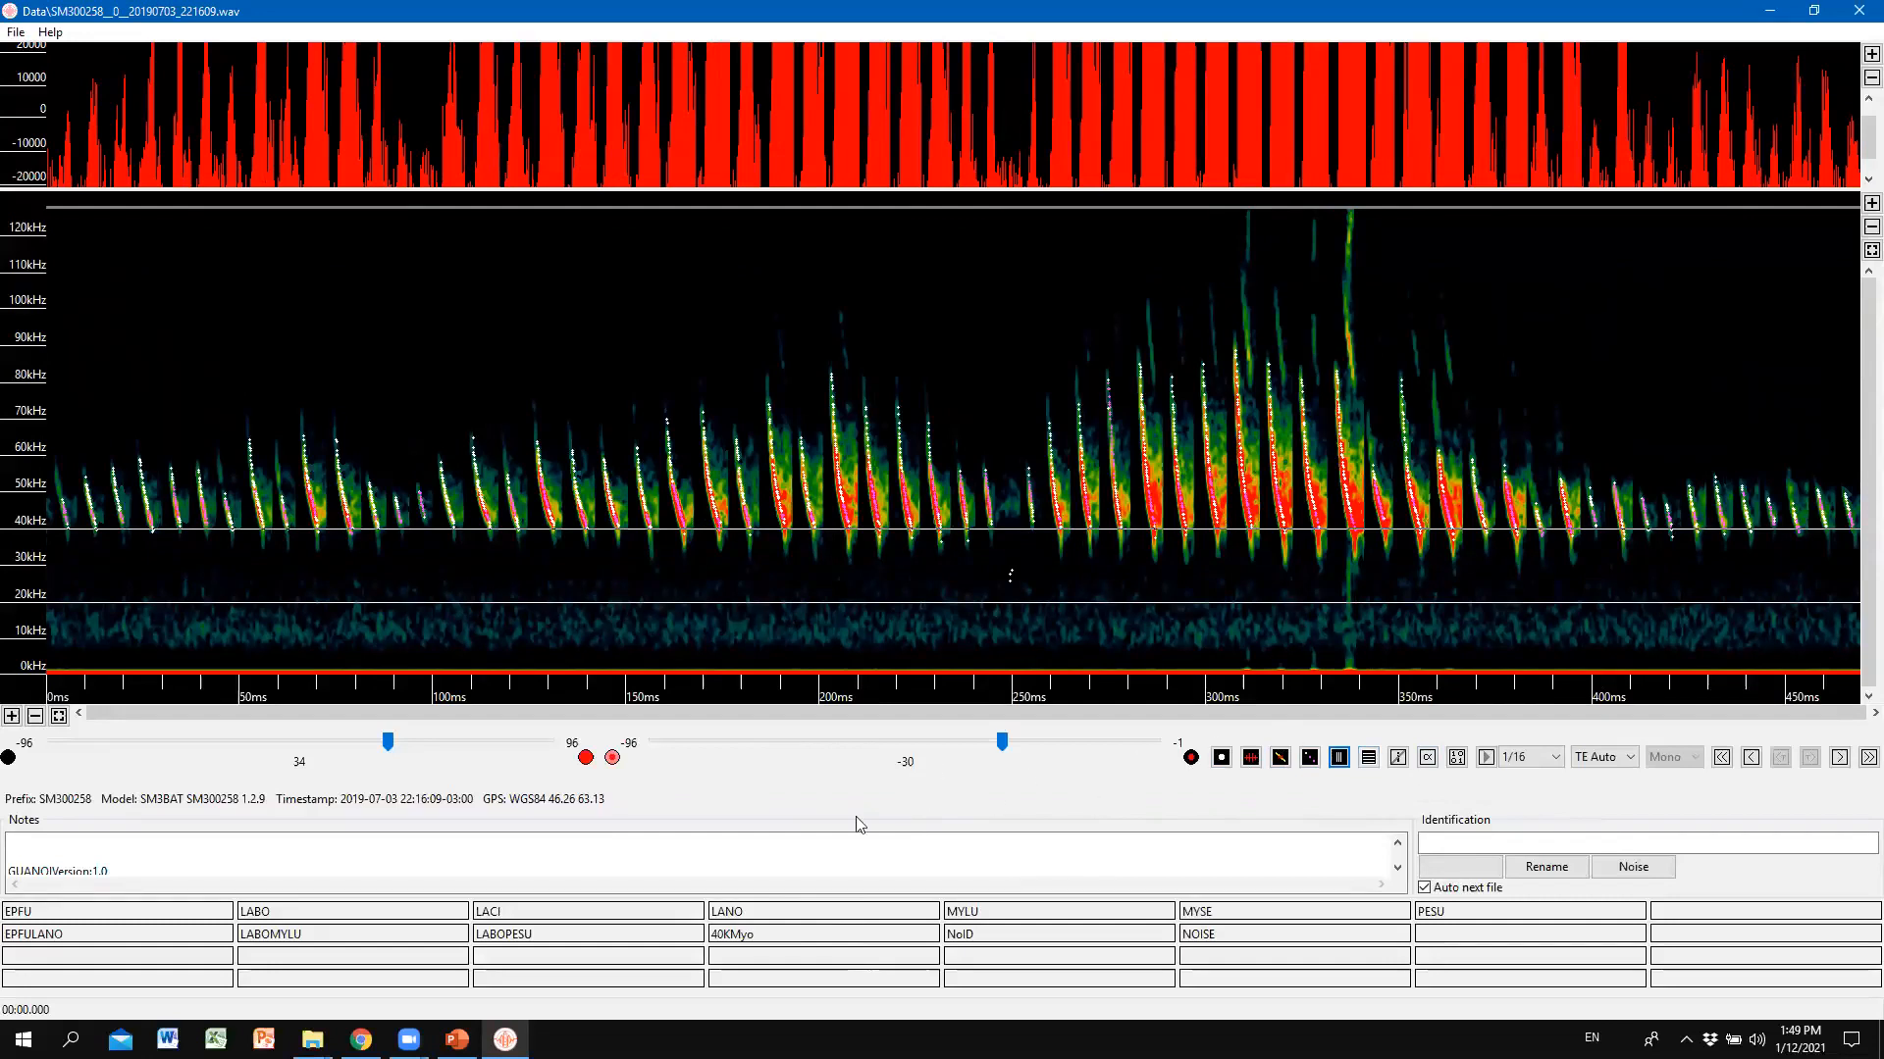
left_click(1340, 758)
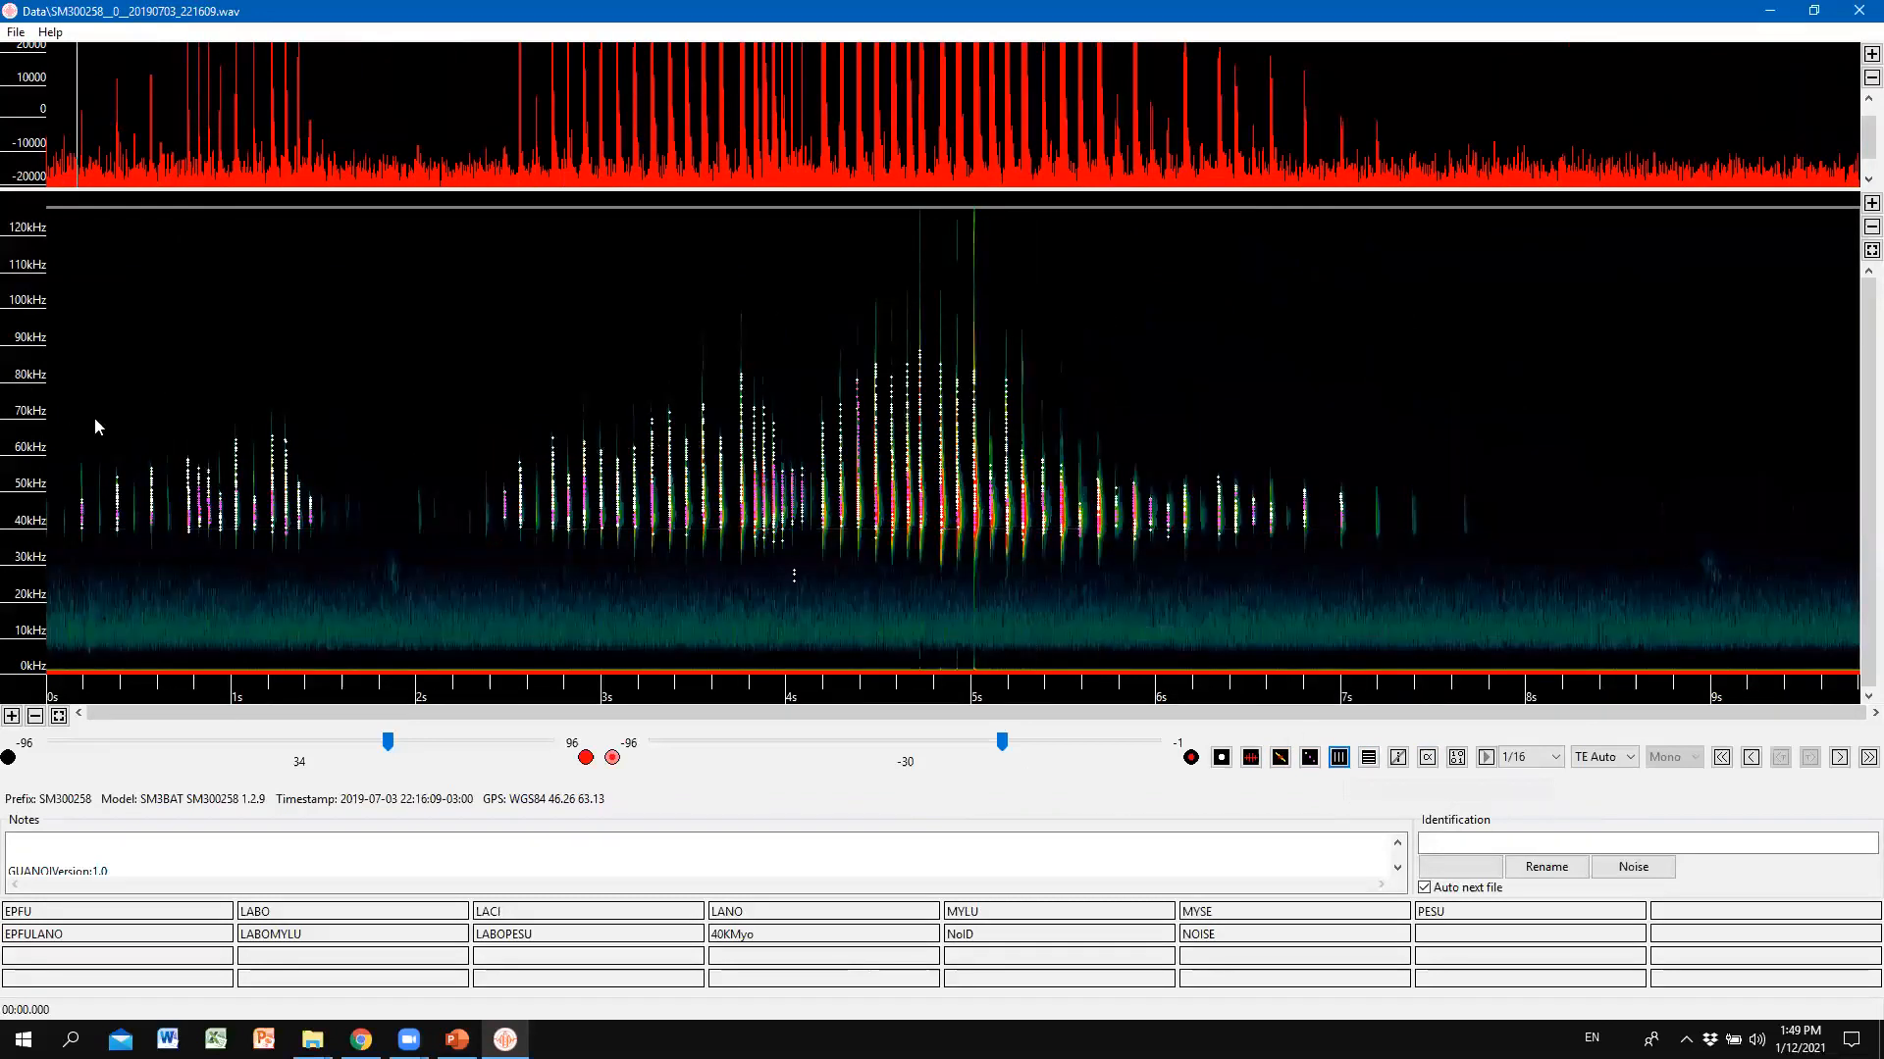
left_click_drag(177, 398, 735, 555)
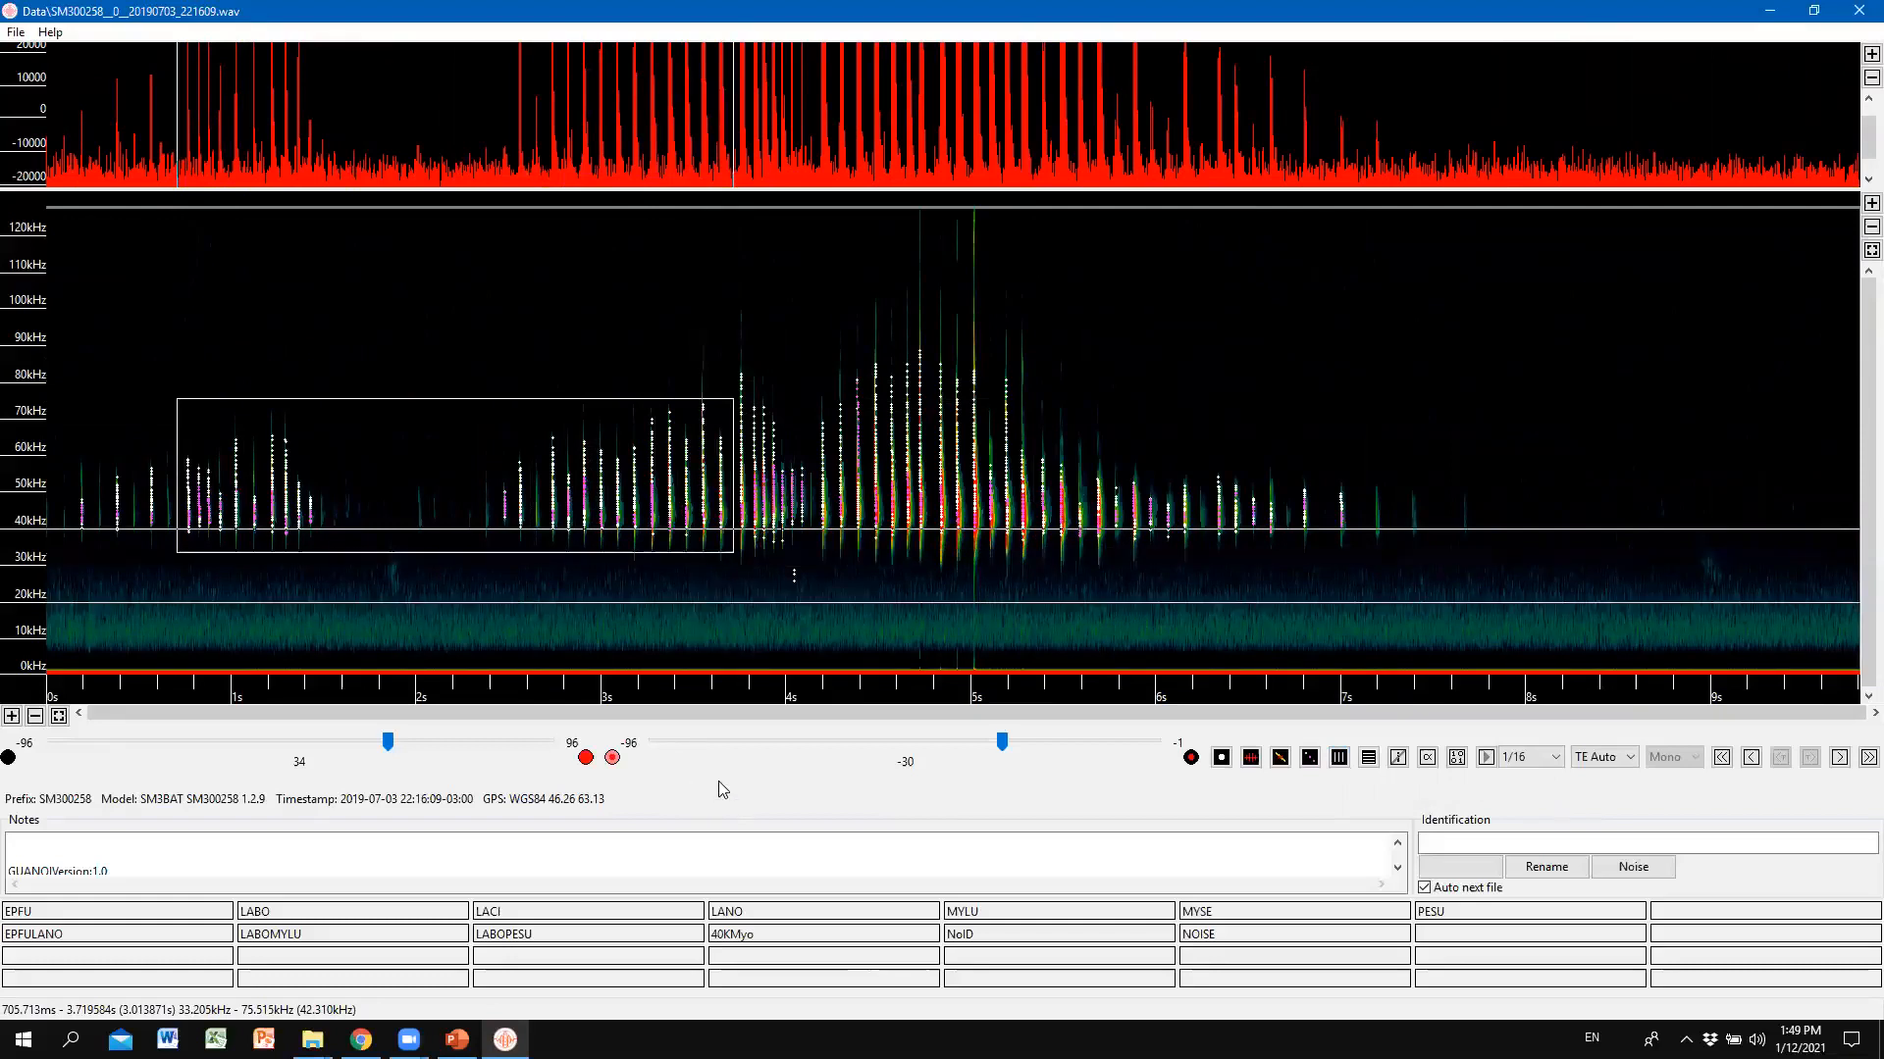
left_click(1338, 769)
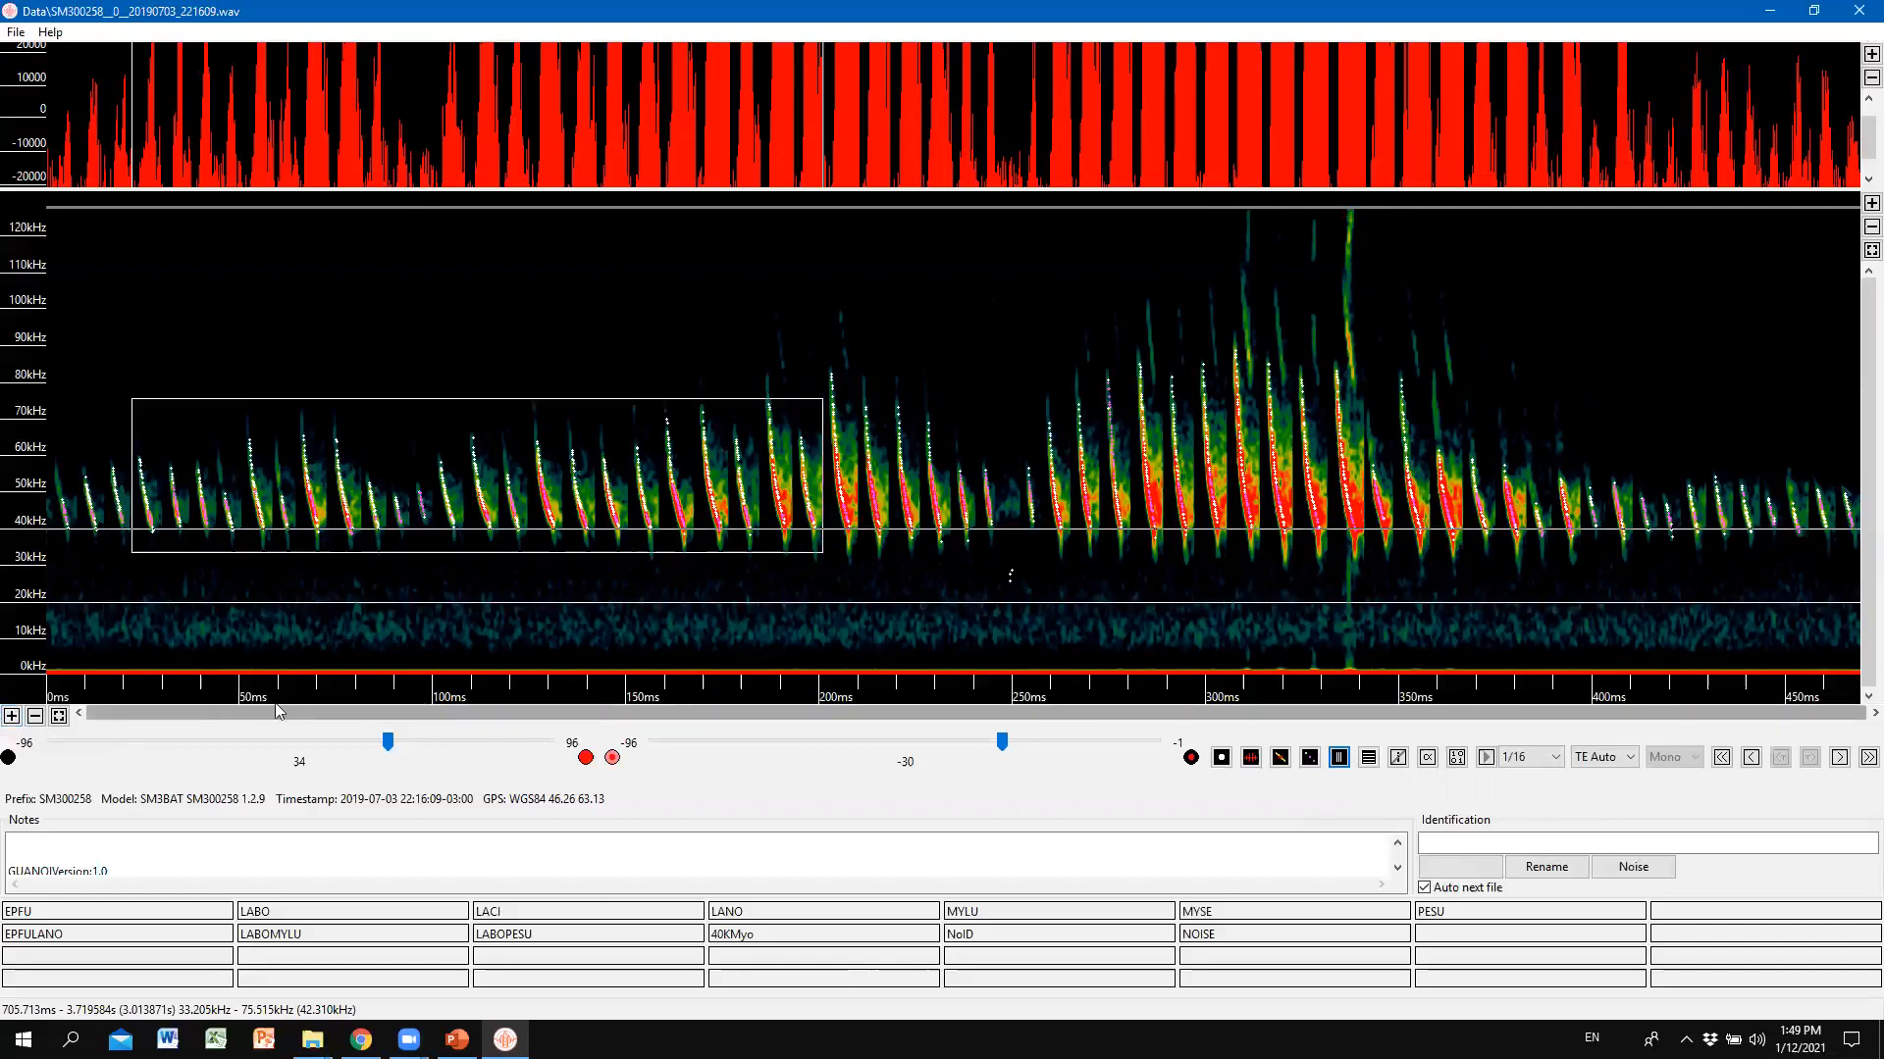
Zoom the time axis in five times on the compressed calls, scroll back to the start, then show the full 0–9 s real-time view.
left_click(11, 717)
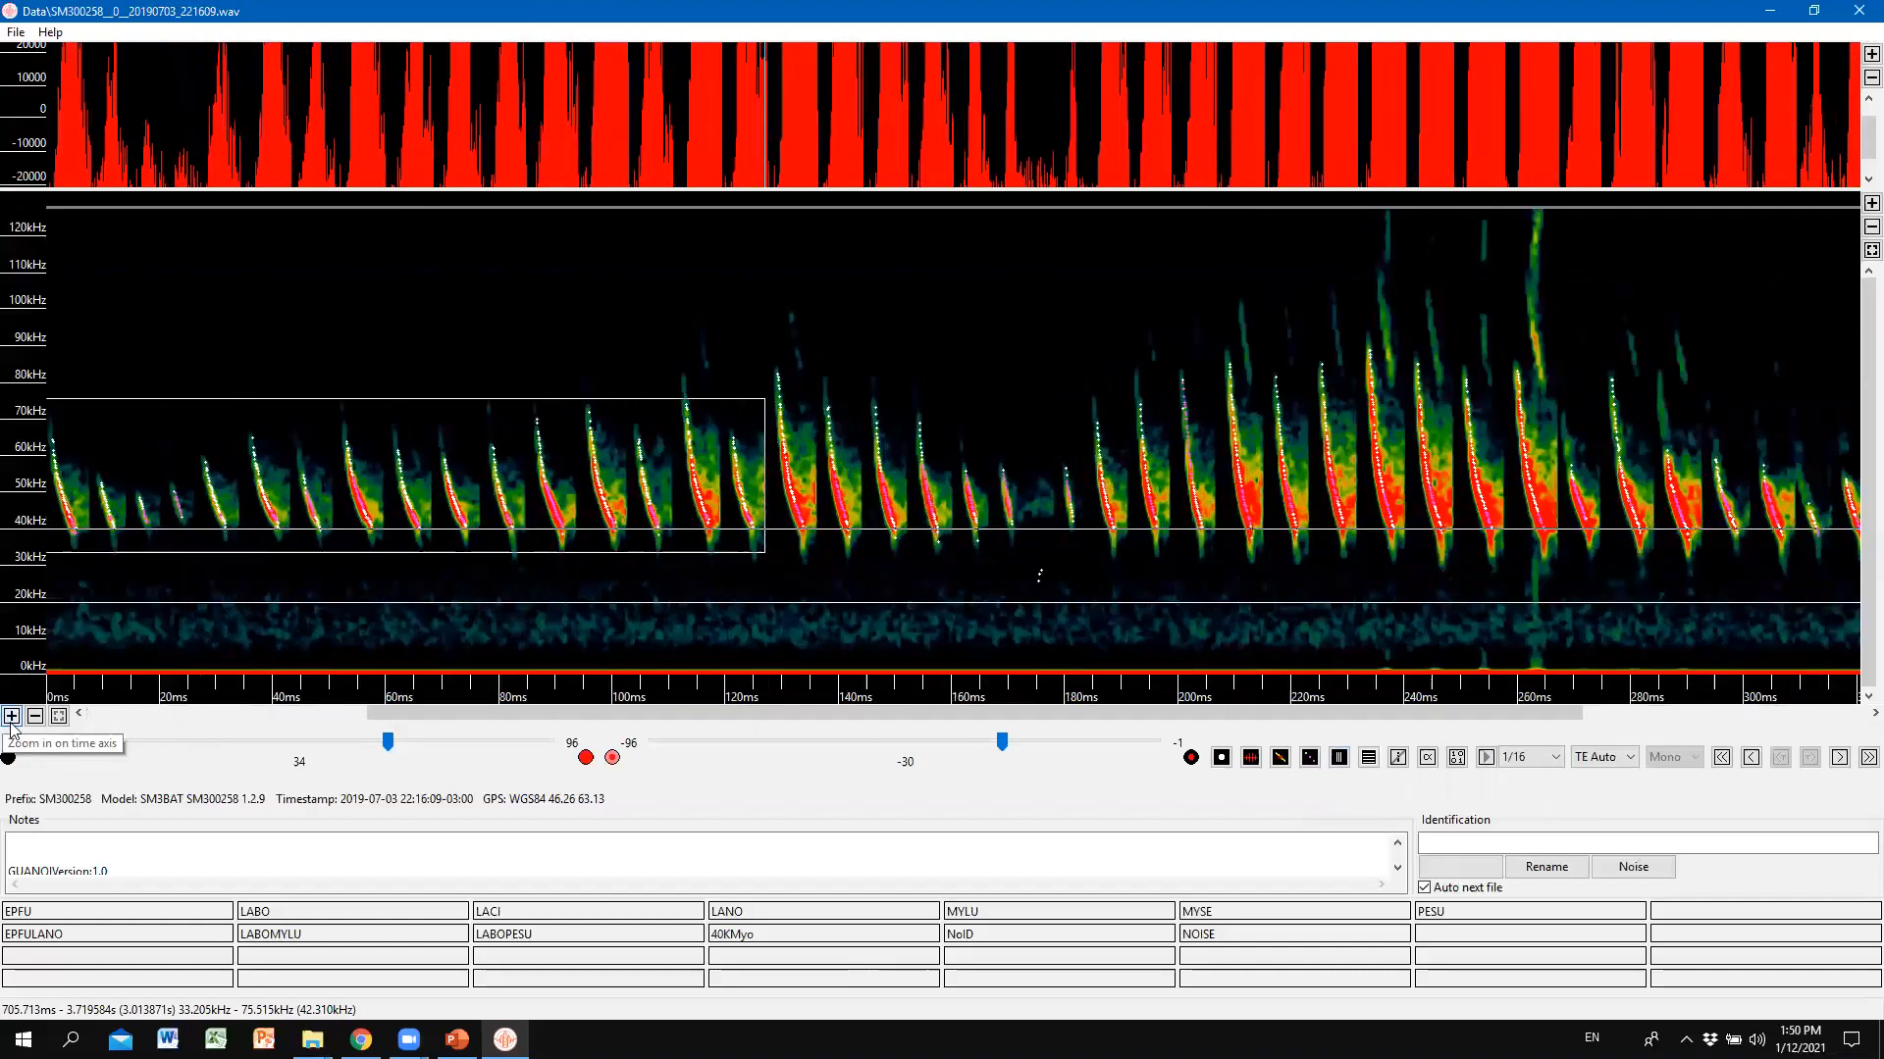
left_click(11, 723)
left_click(11, 723)
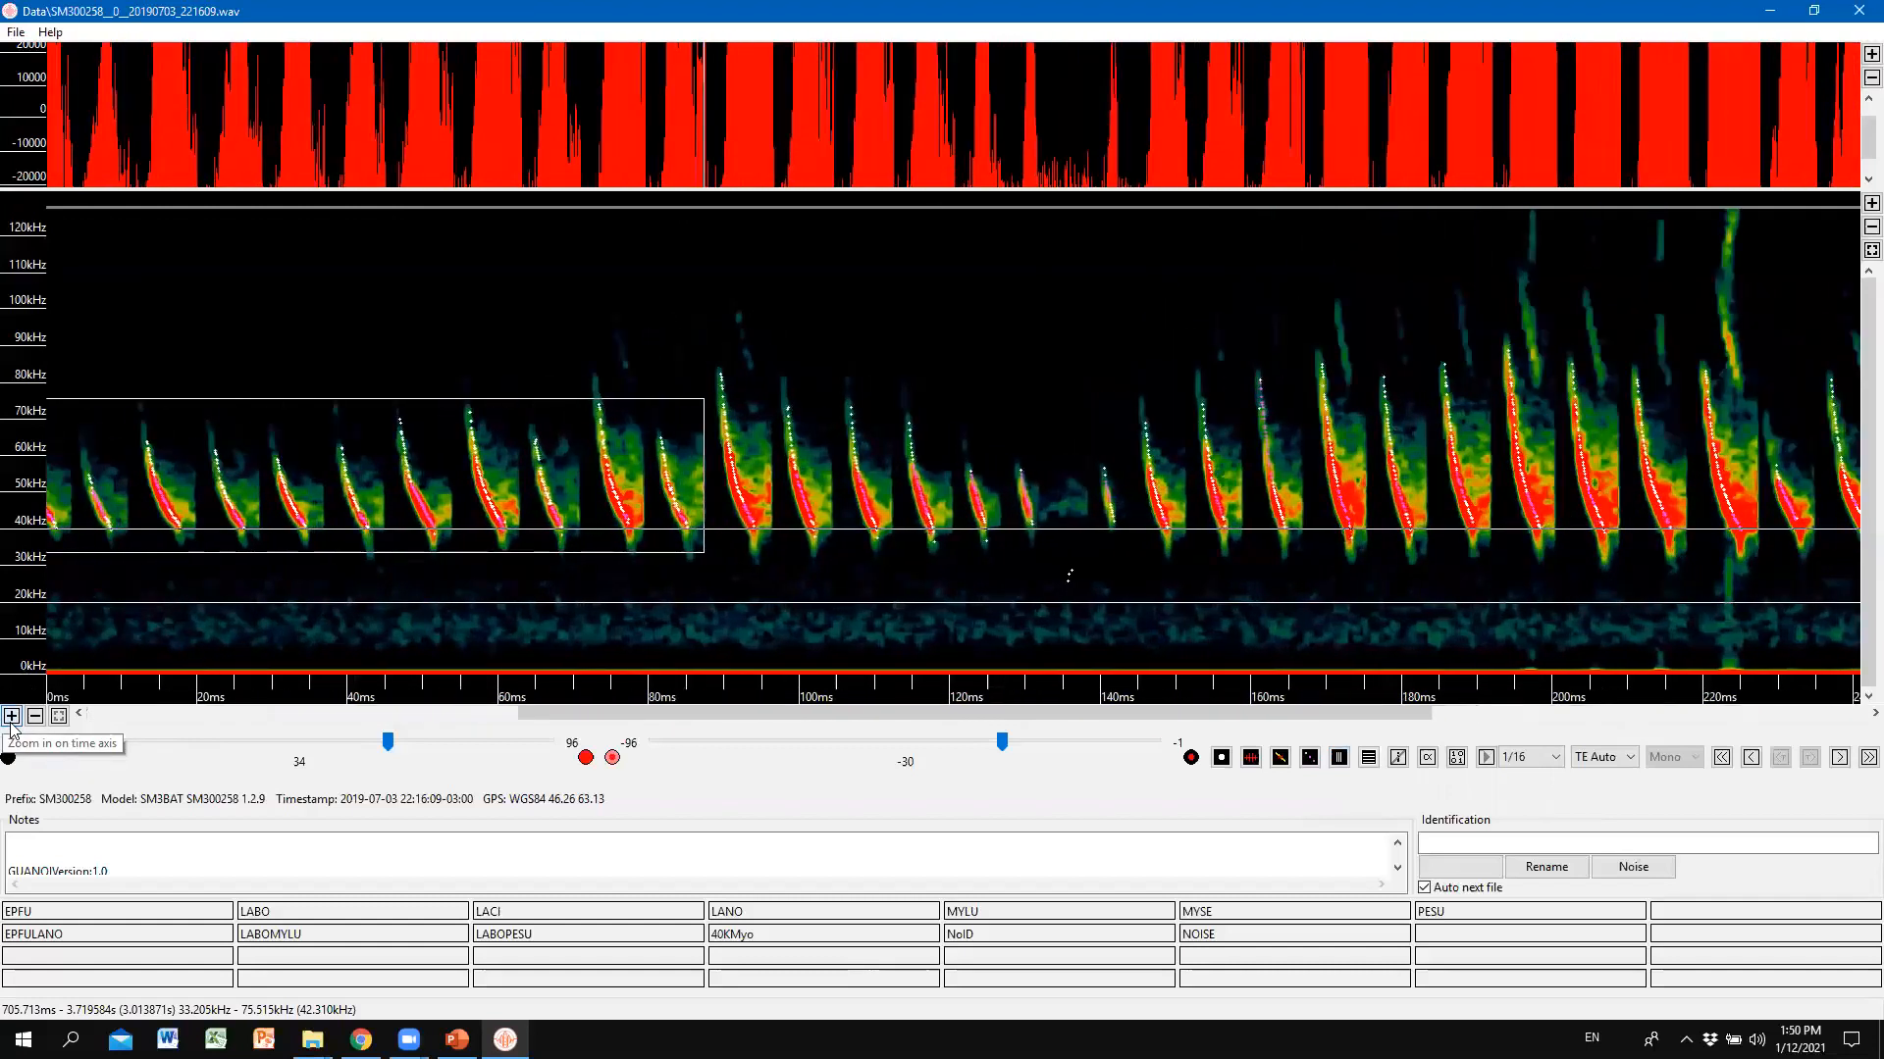
left_click(11, 723)
left_click(11, 723)
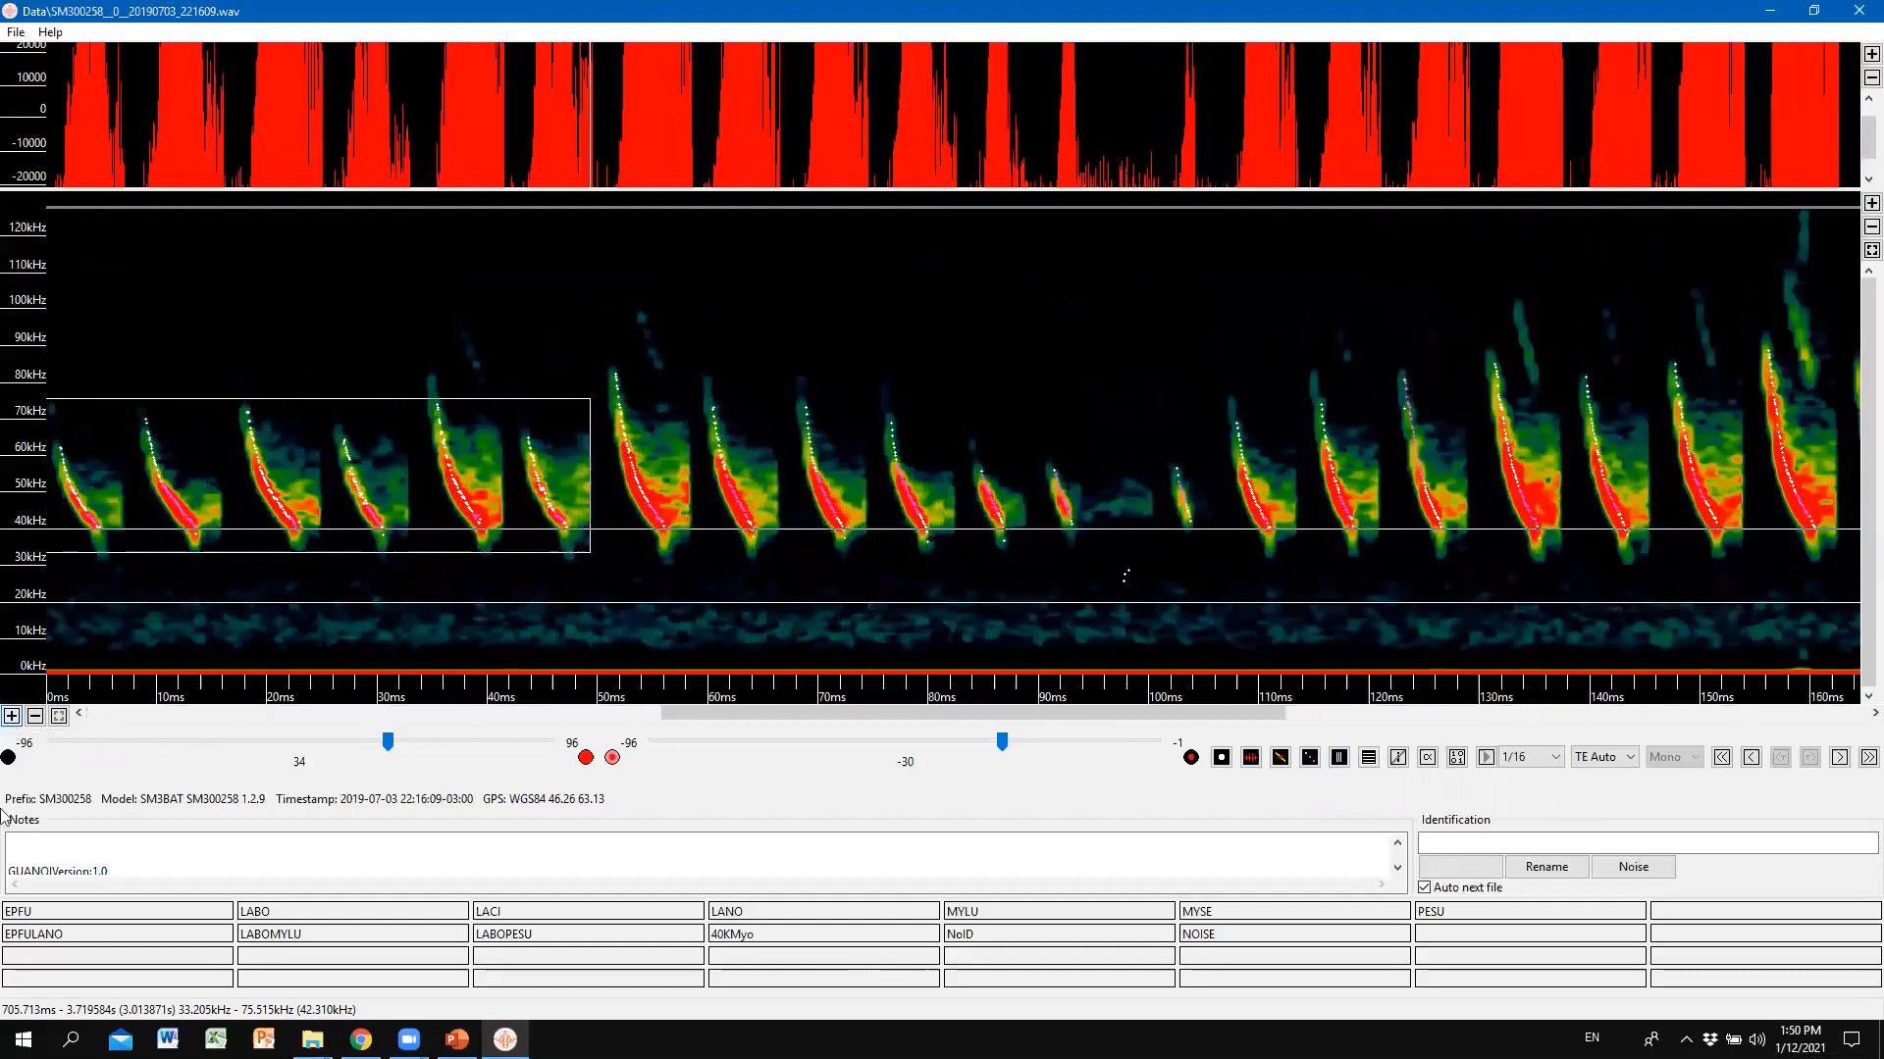
left_click_drag(845, 713, 208, 796)
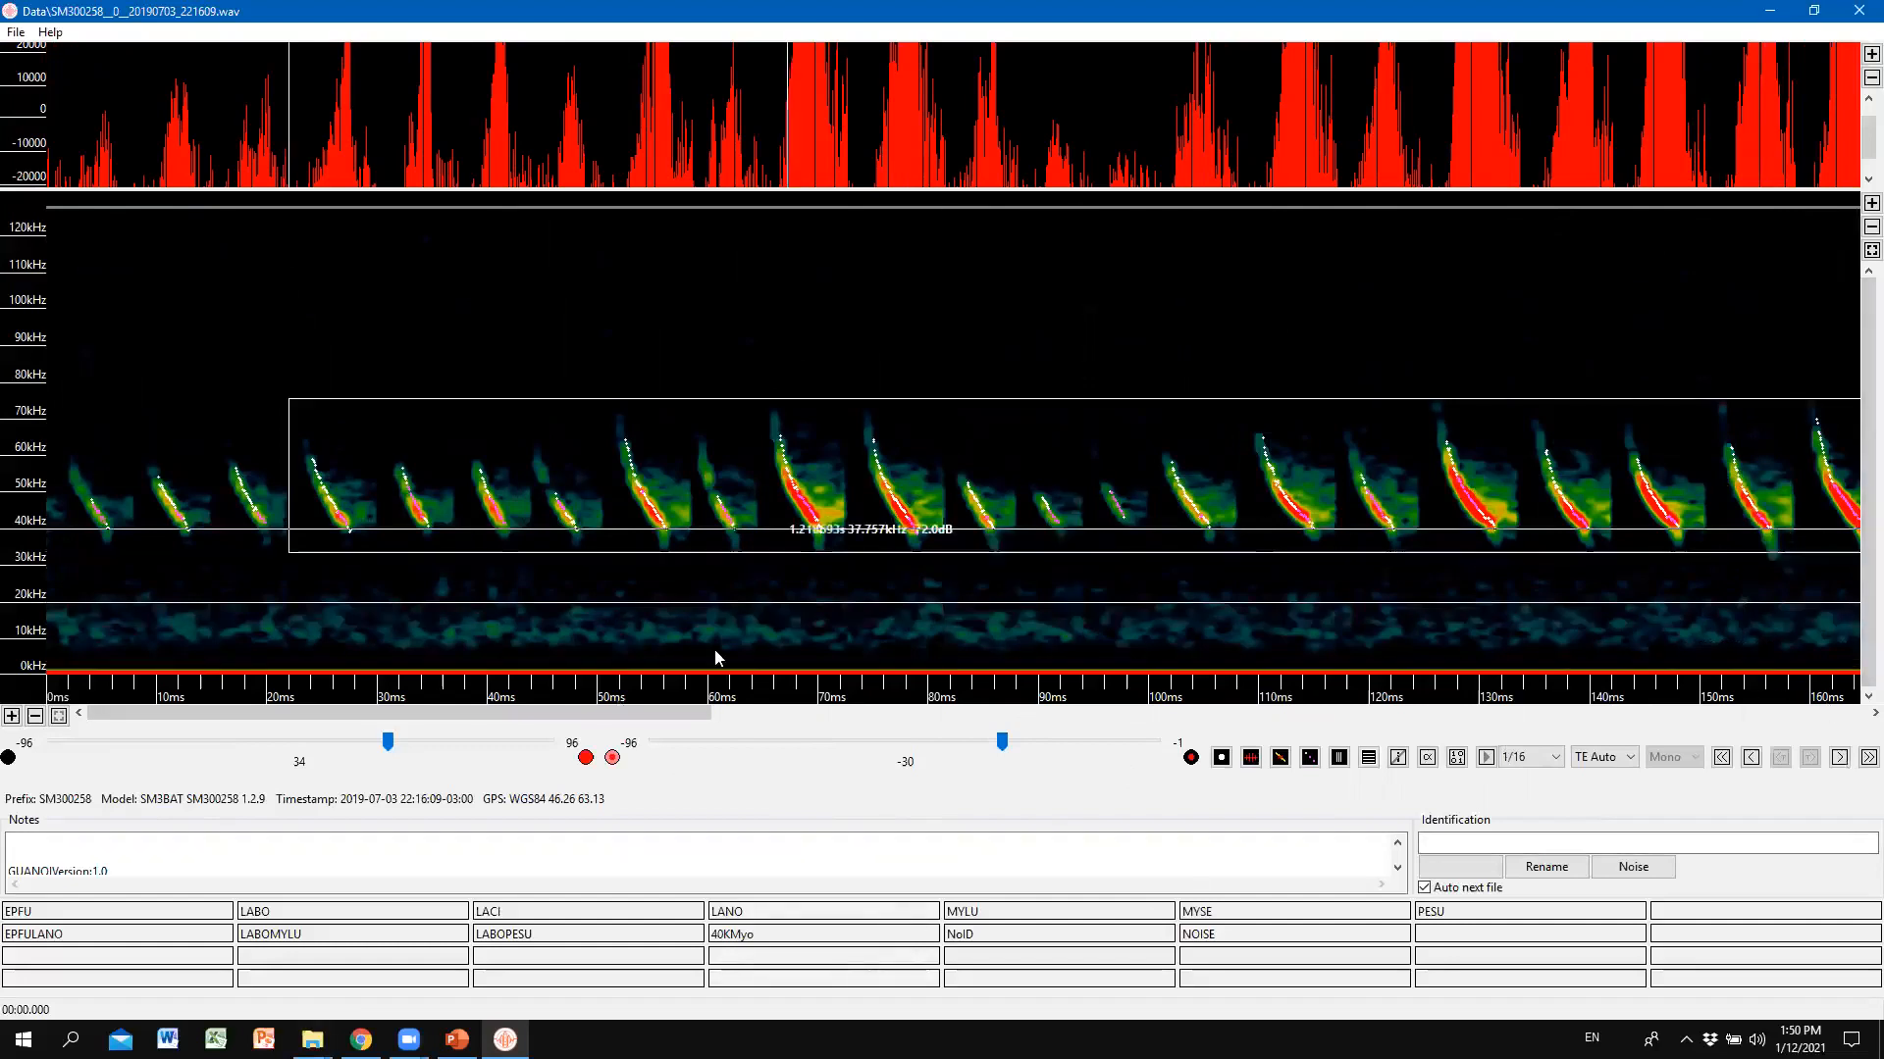
left_click(1339, 757)
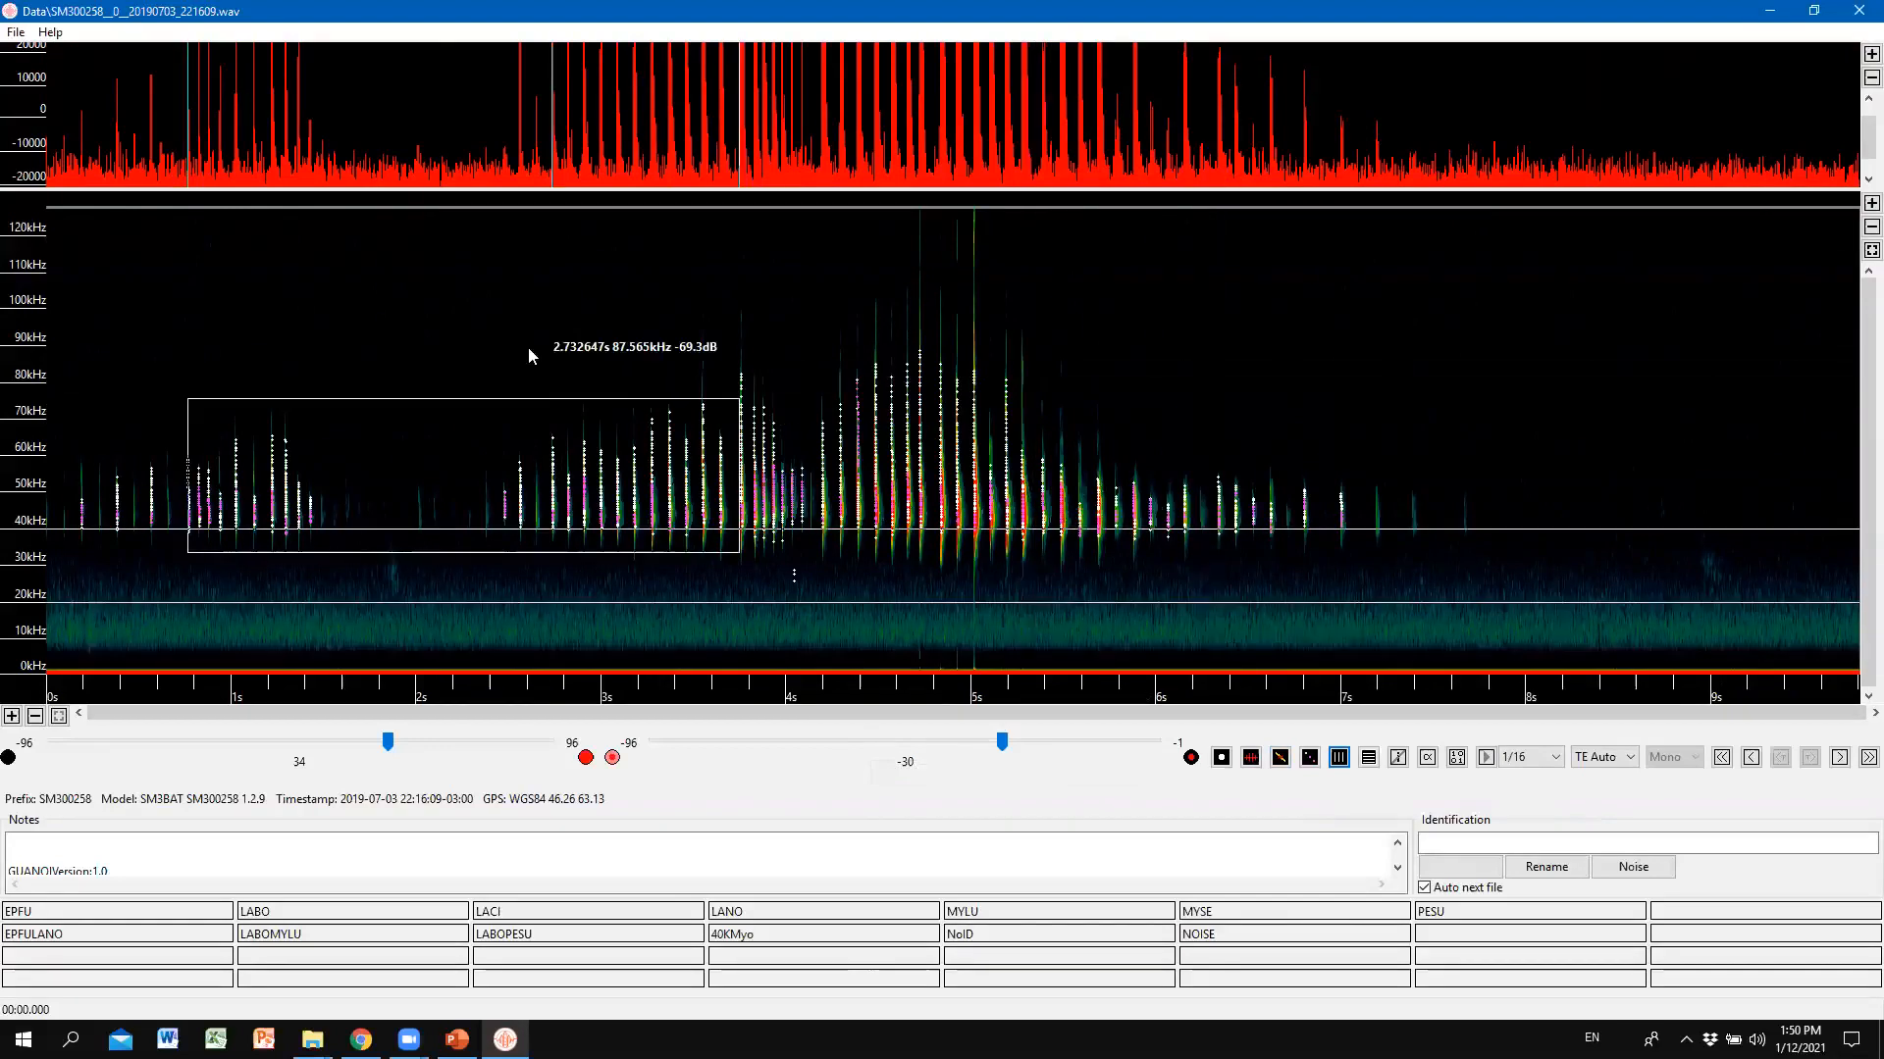
Clear the selection box and dim the compressed-view spectrogram brightness to about 23.
left_click(488, 338)
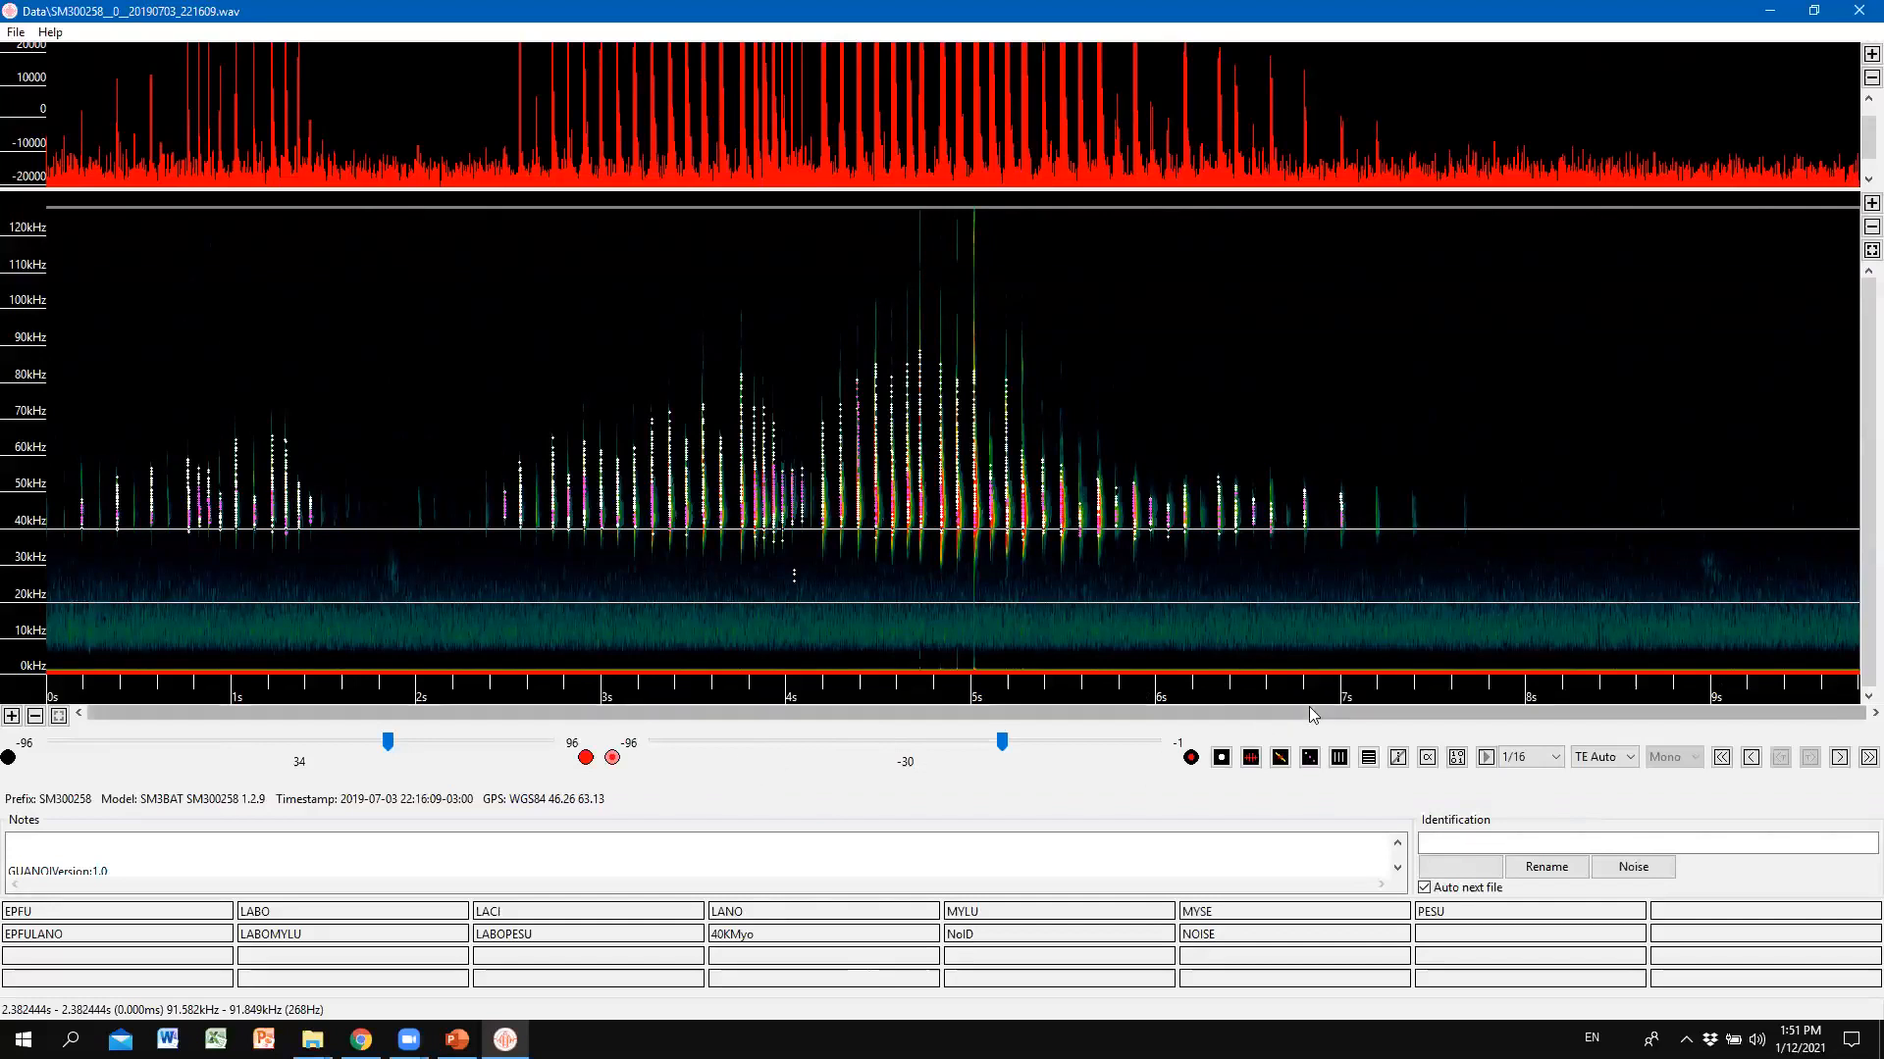
left_click(1340, 757)
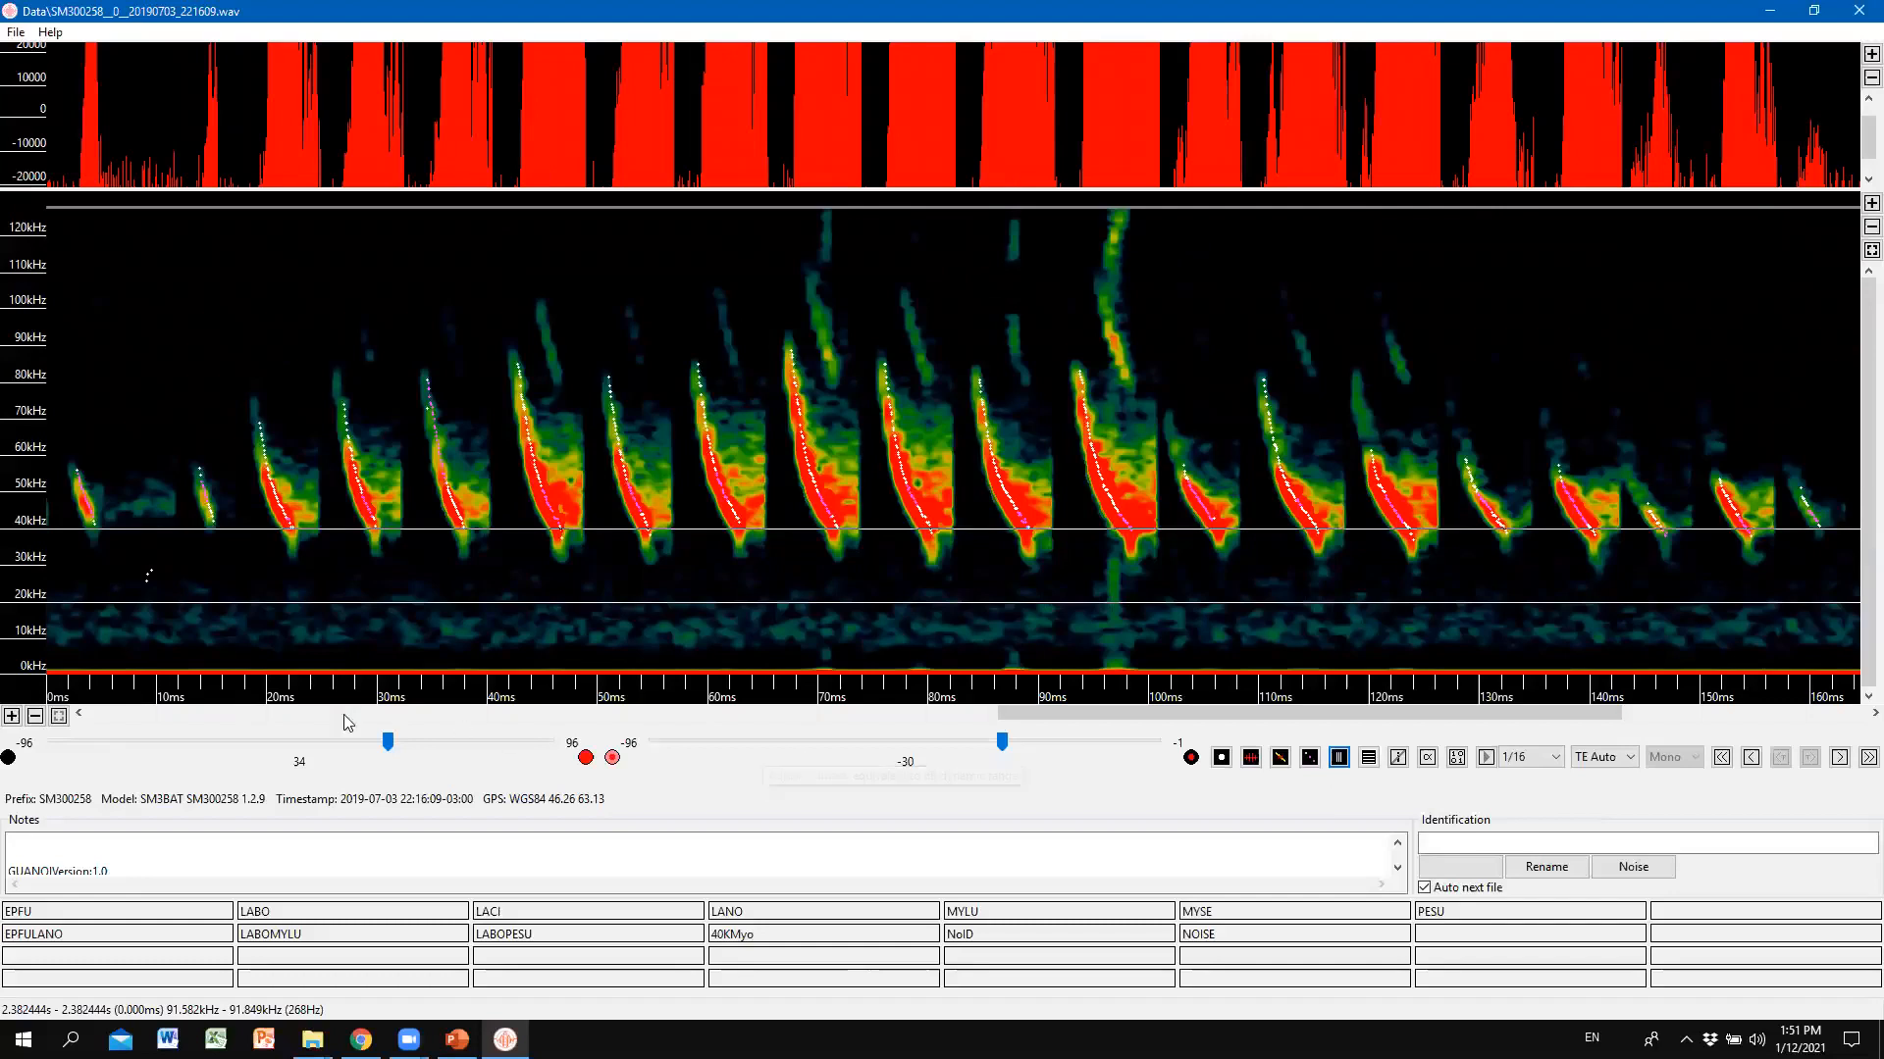
left_click_drag(388, 743, 360, 753)
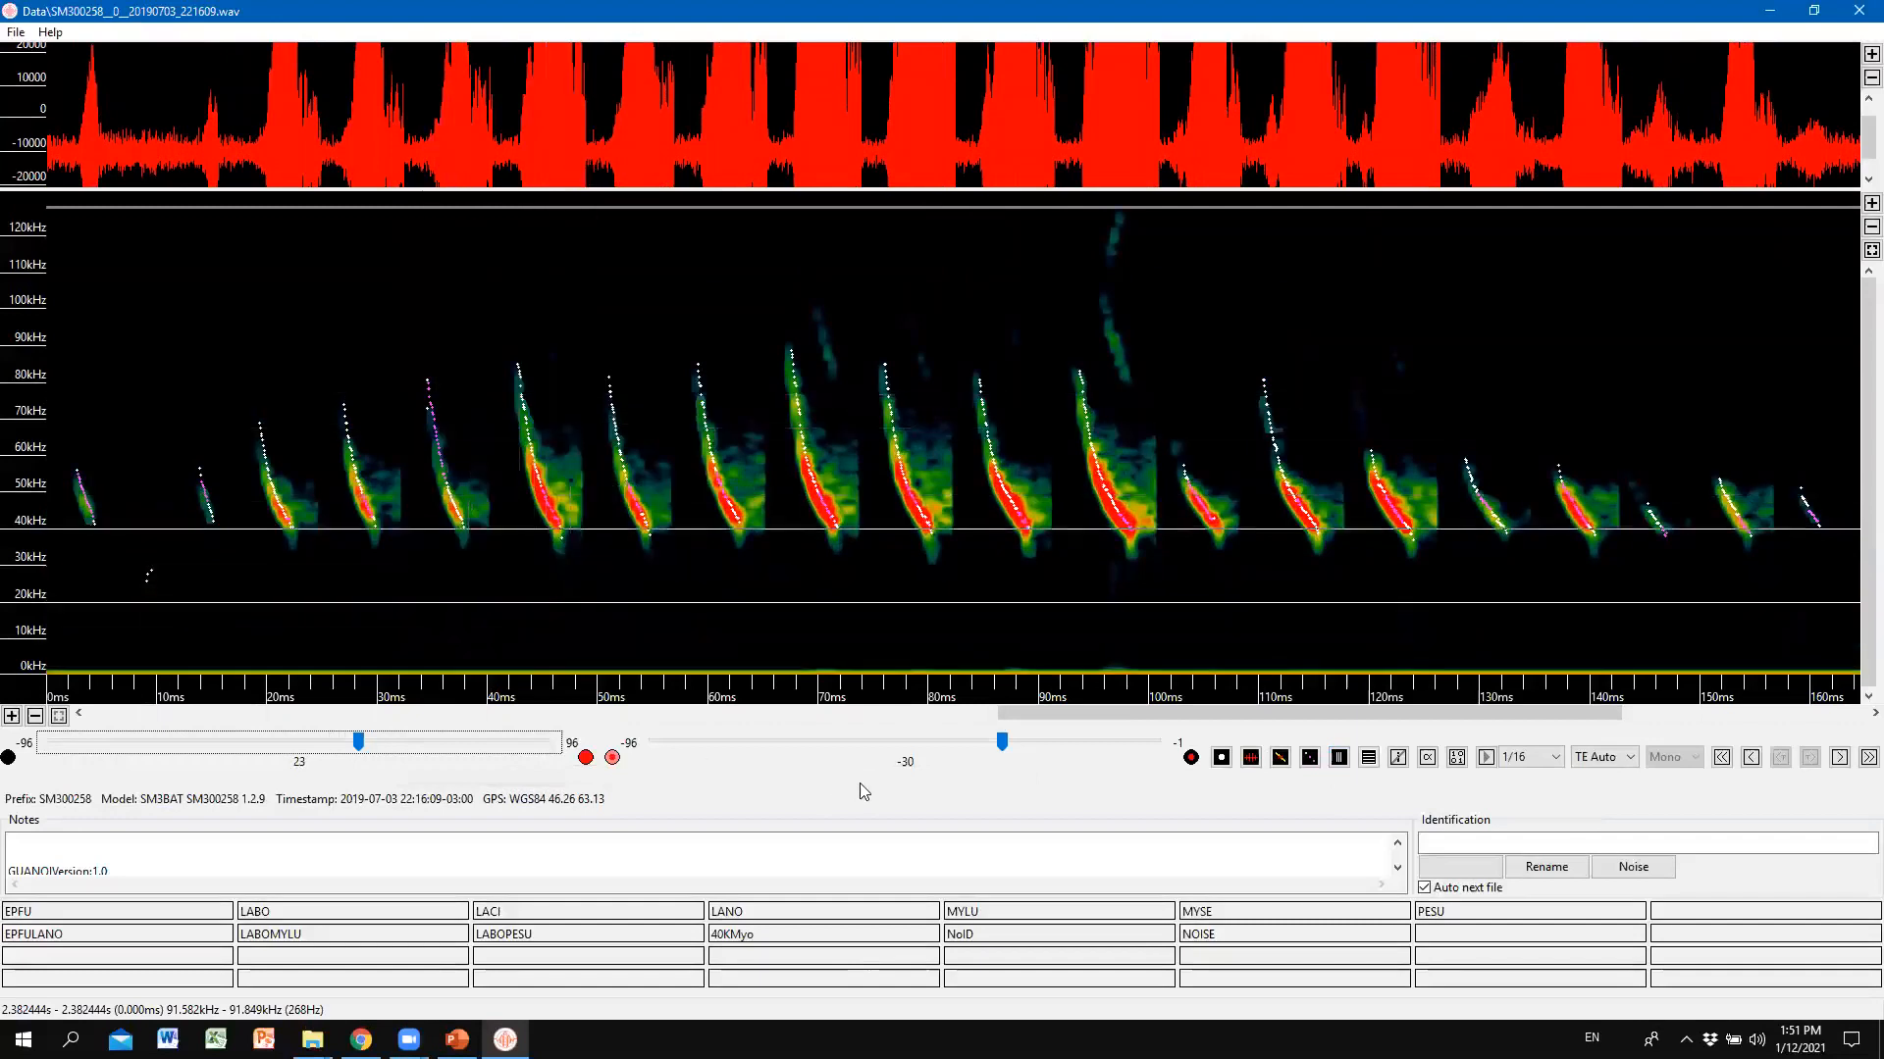
Toggle between real-time and compressed views, ending on the whole 0–9 s real-time recording.
left_click(1339, 758)
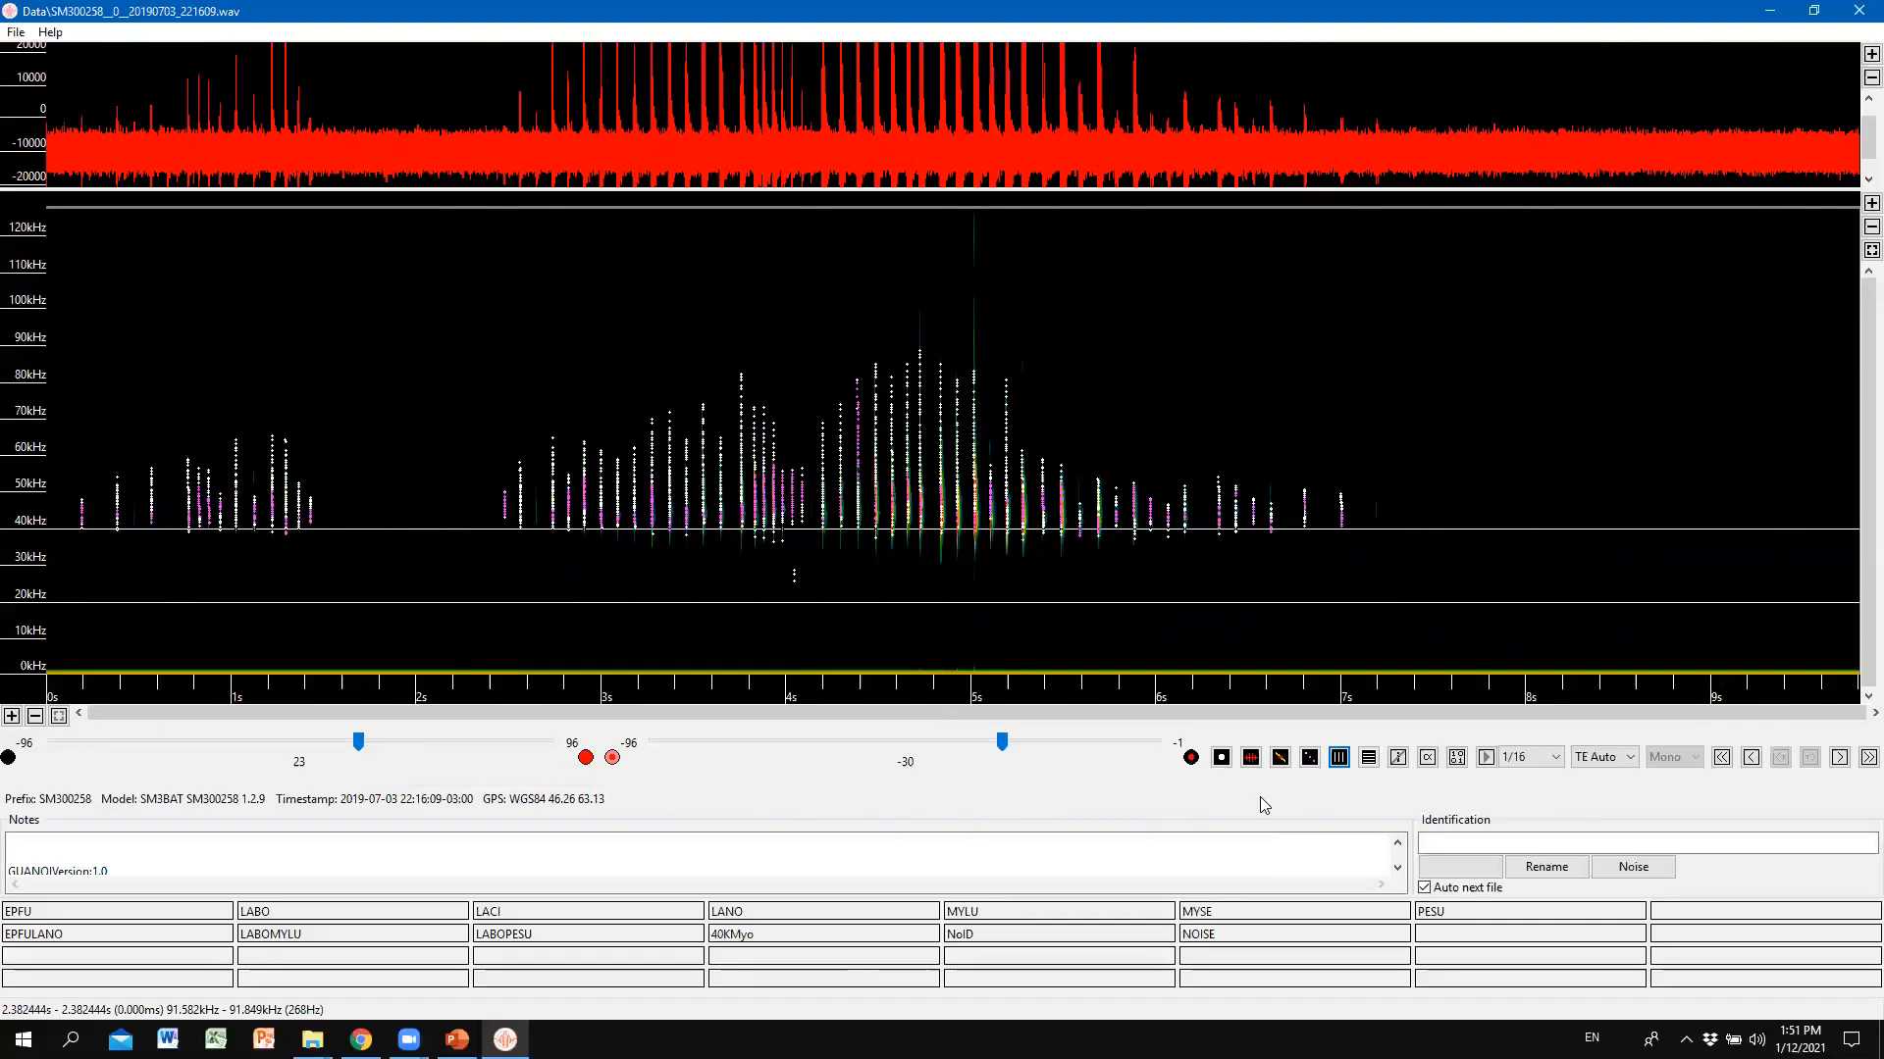
left_click(1339, 758)
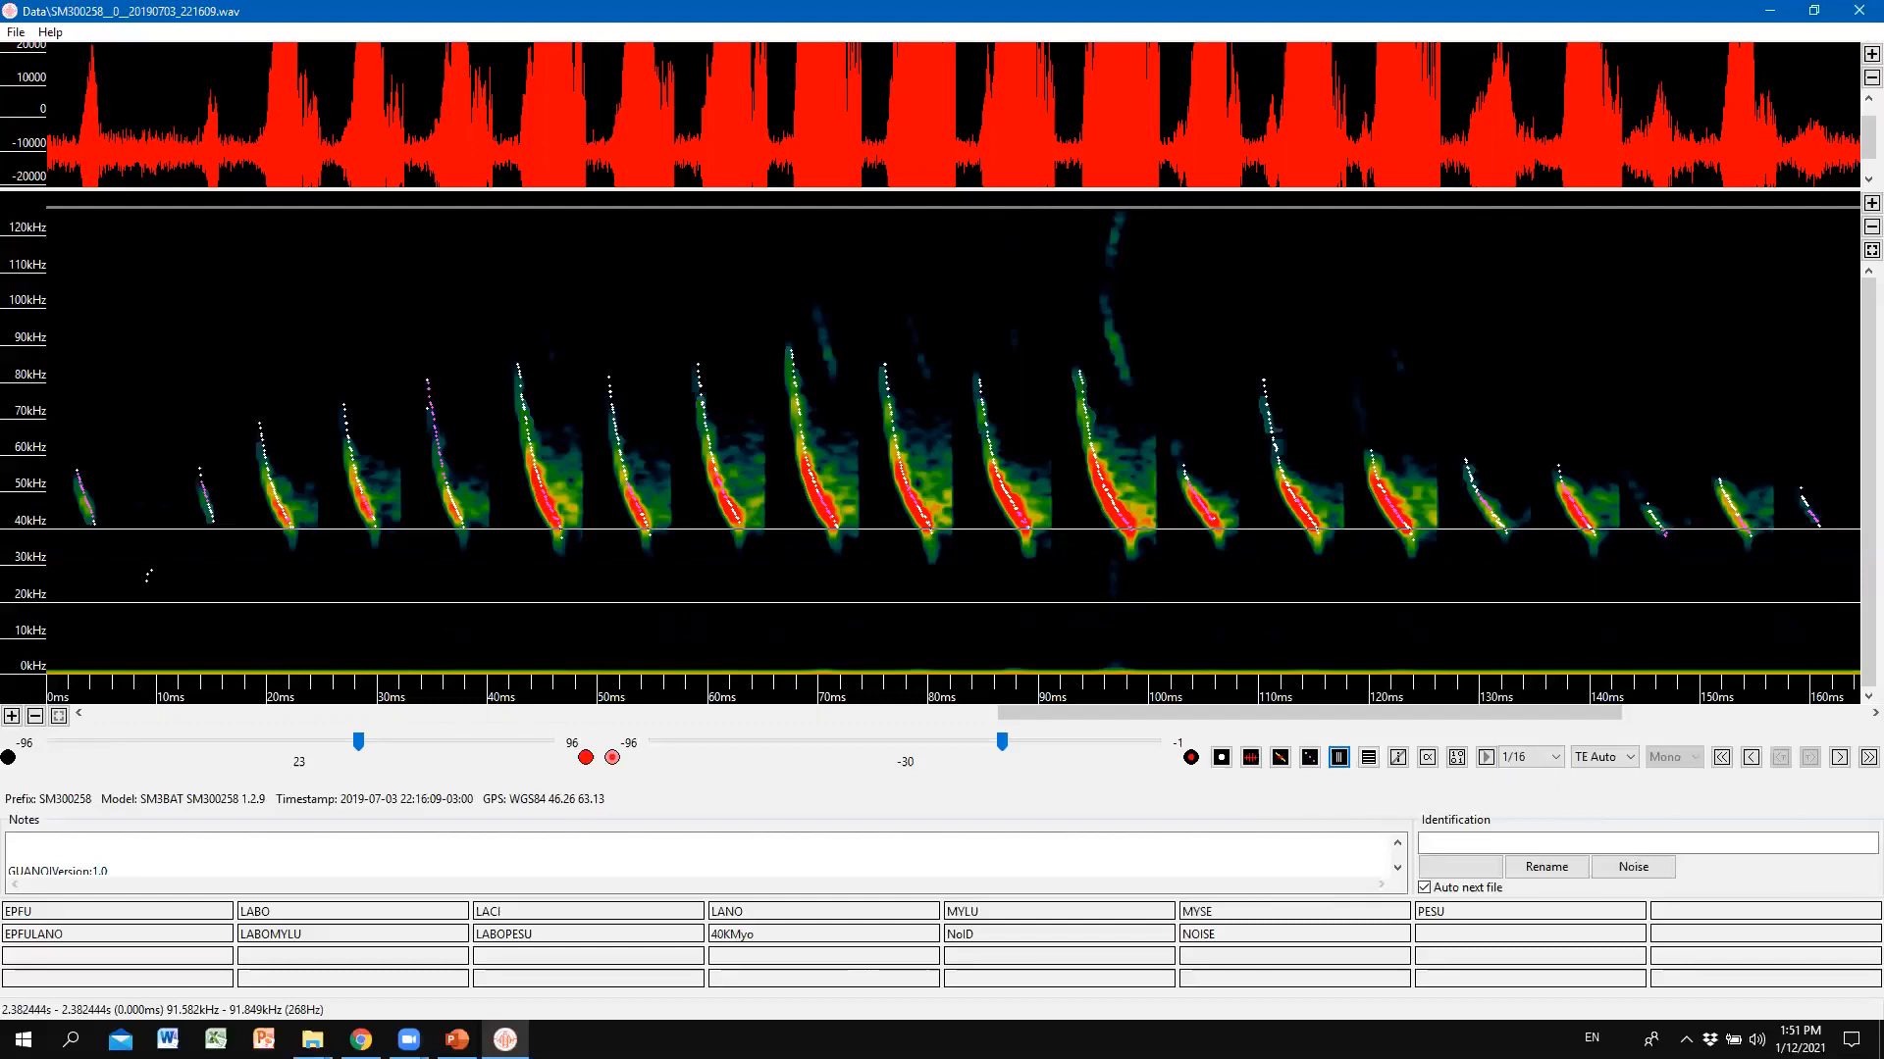
key("alt+Tab")
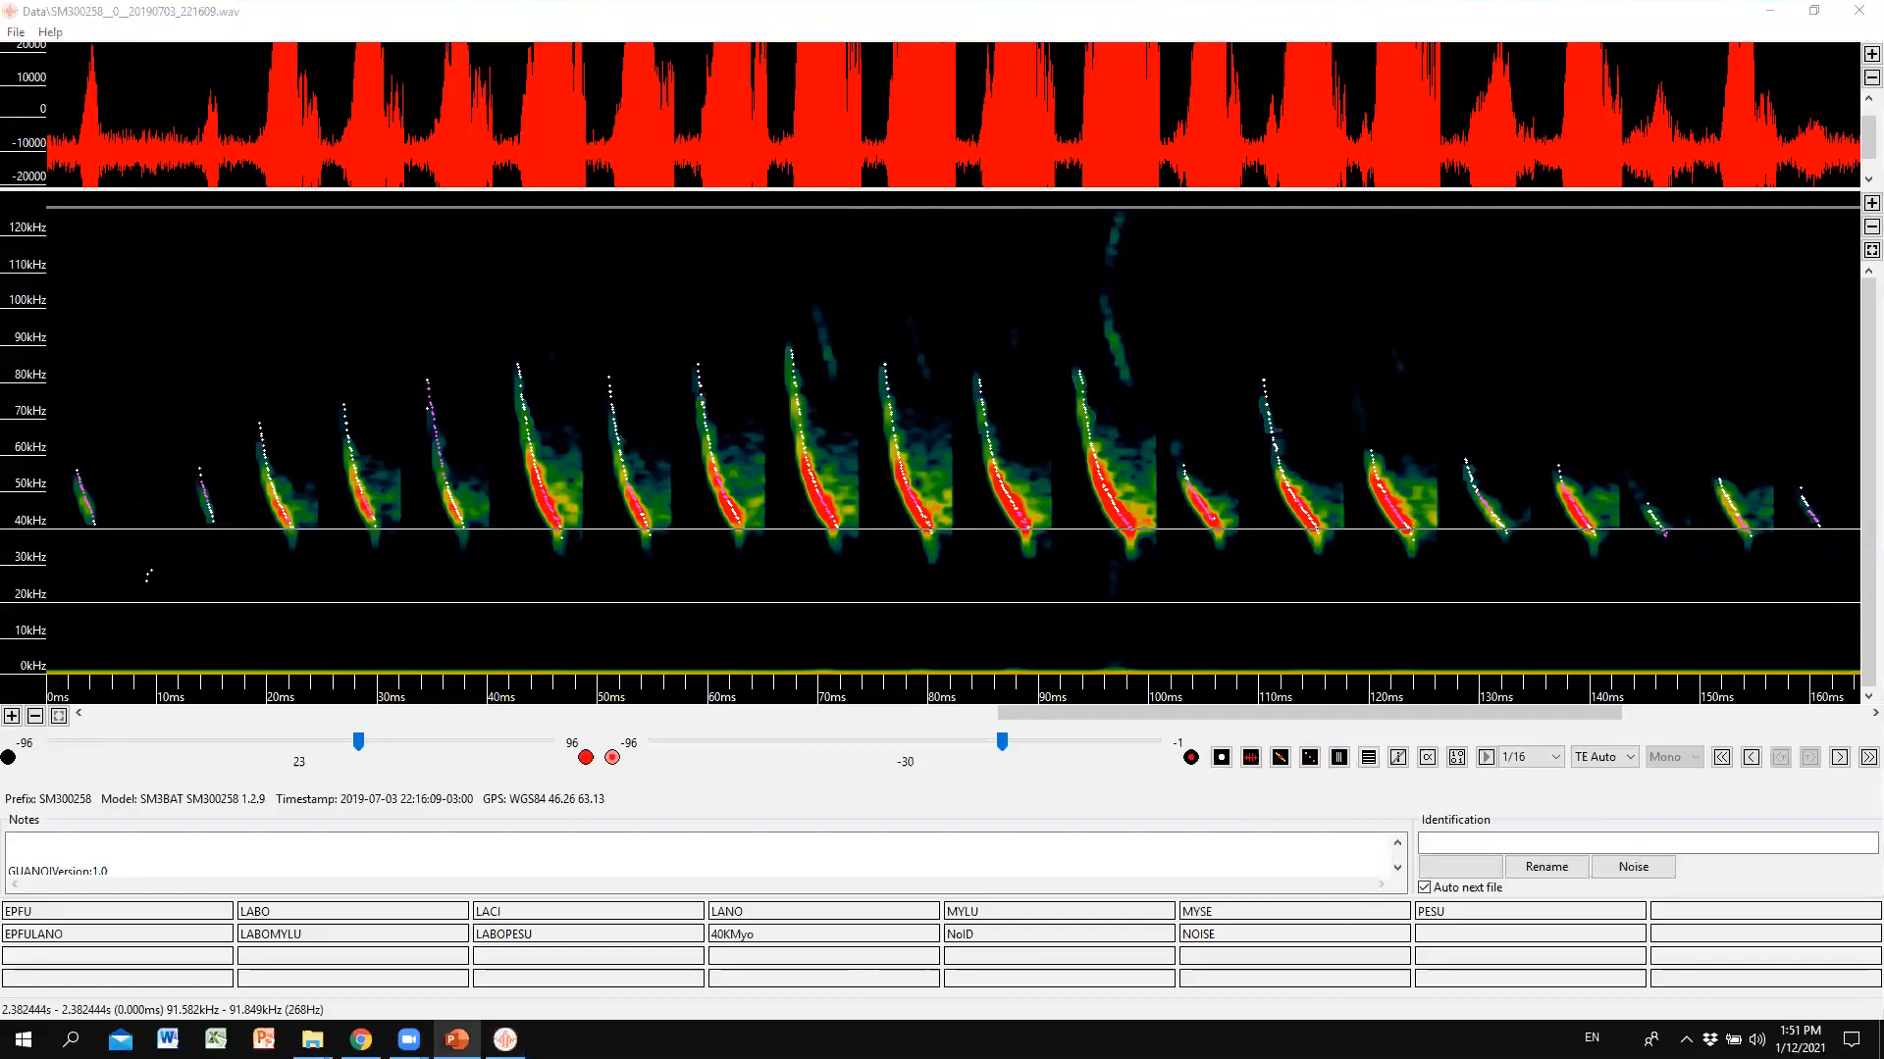
left_click(1340, 757)
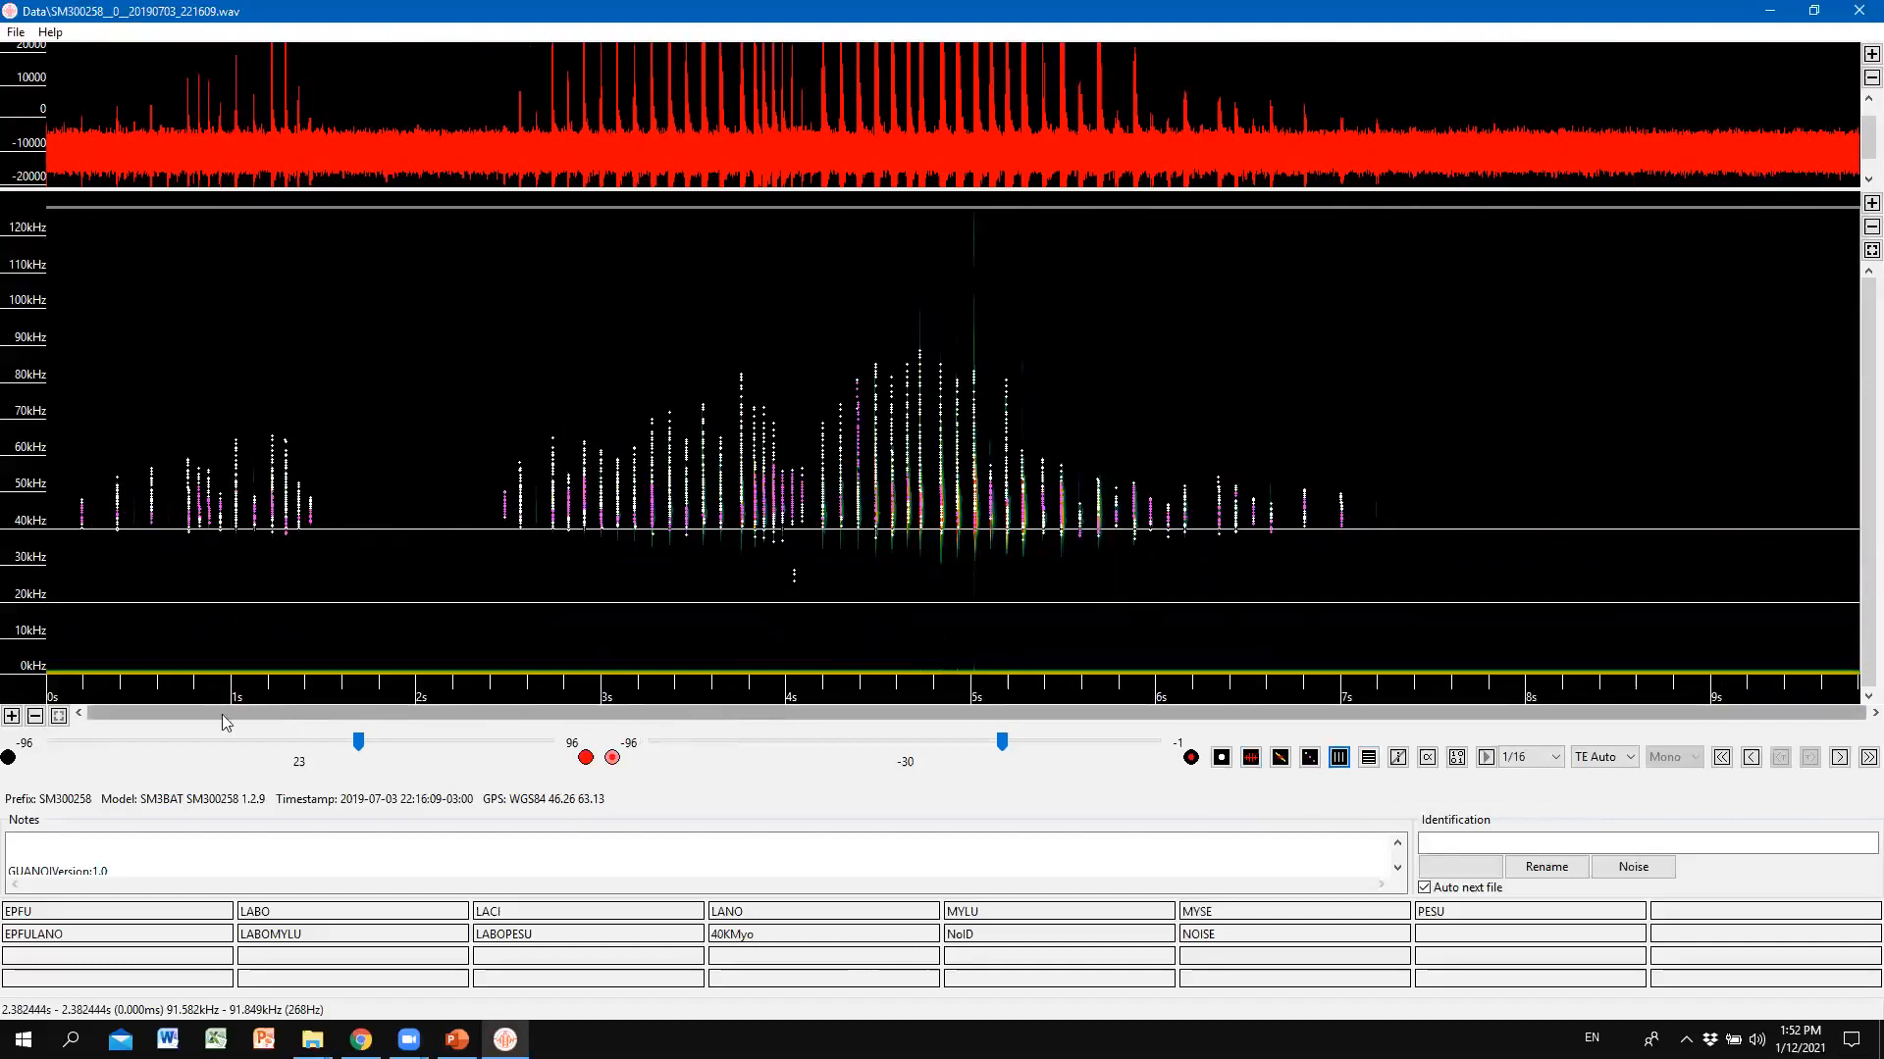
left_click(10, 722)
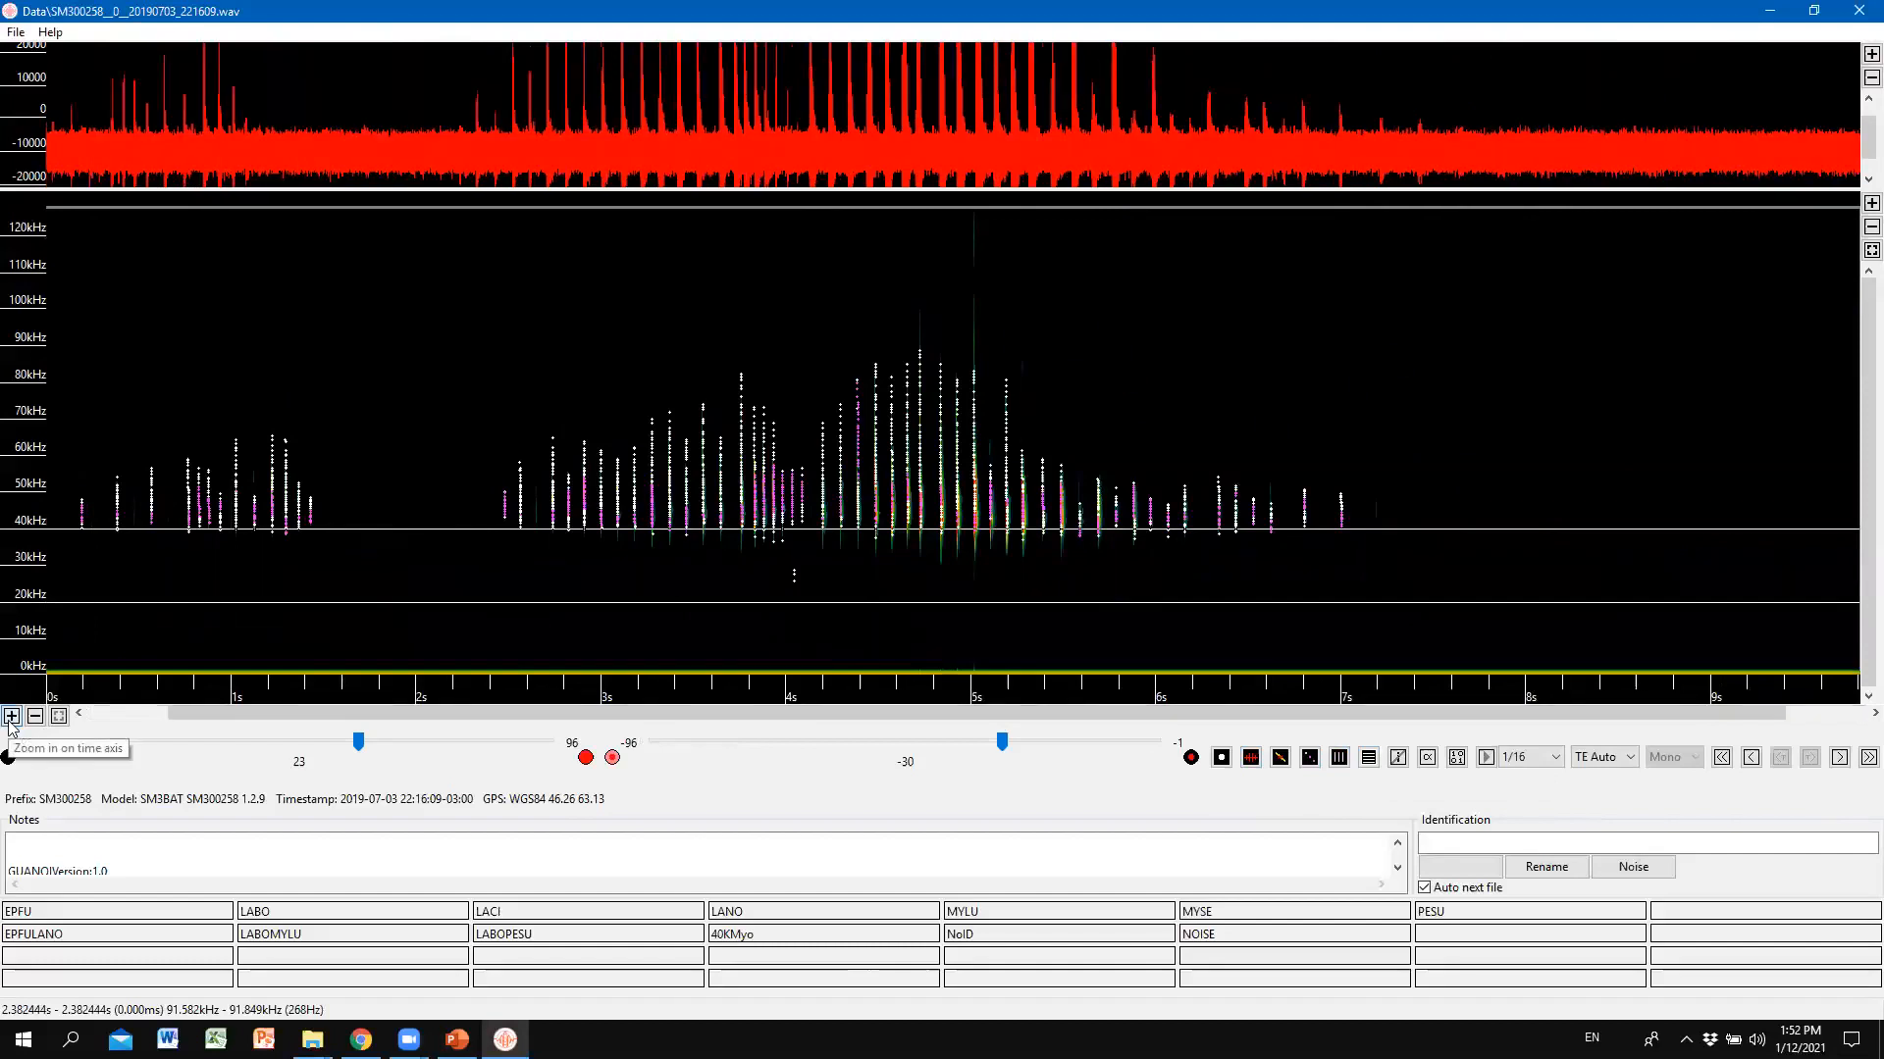
left_click(11, 717)
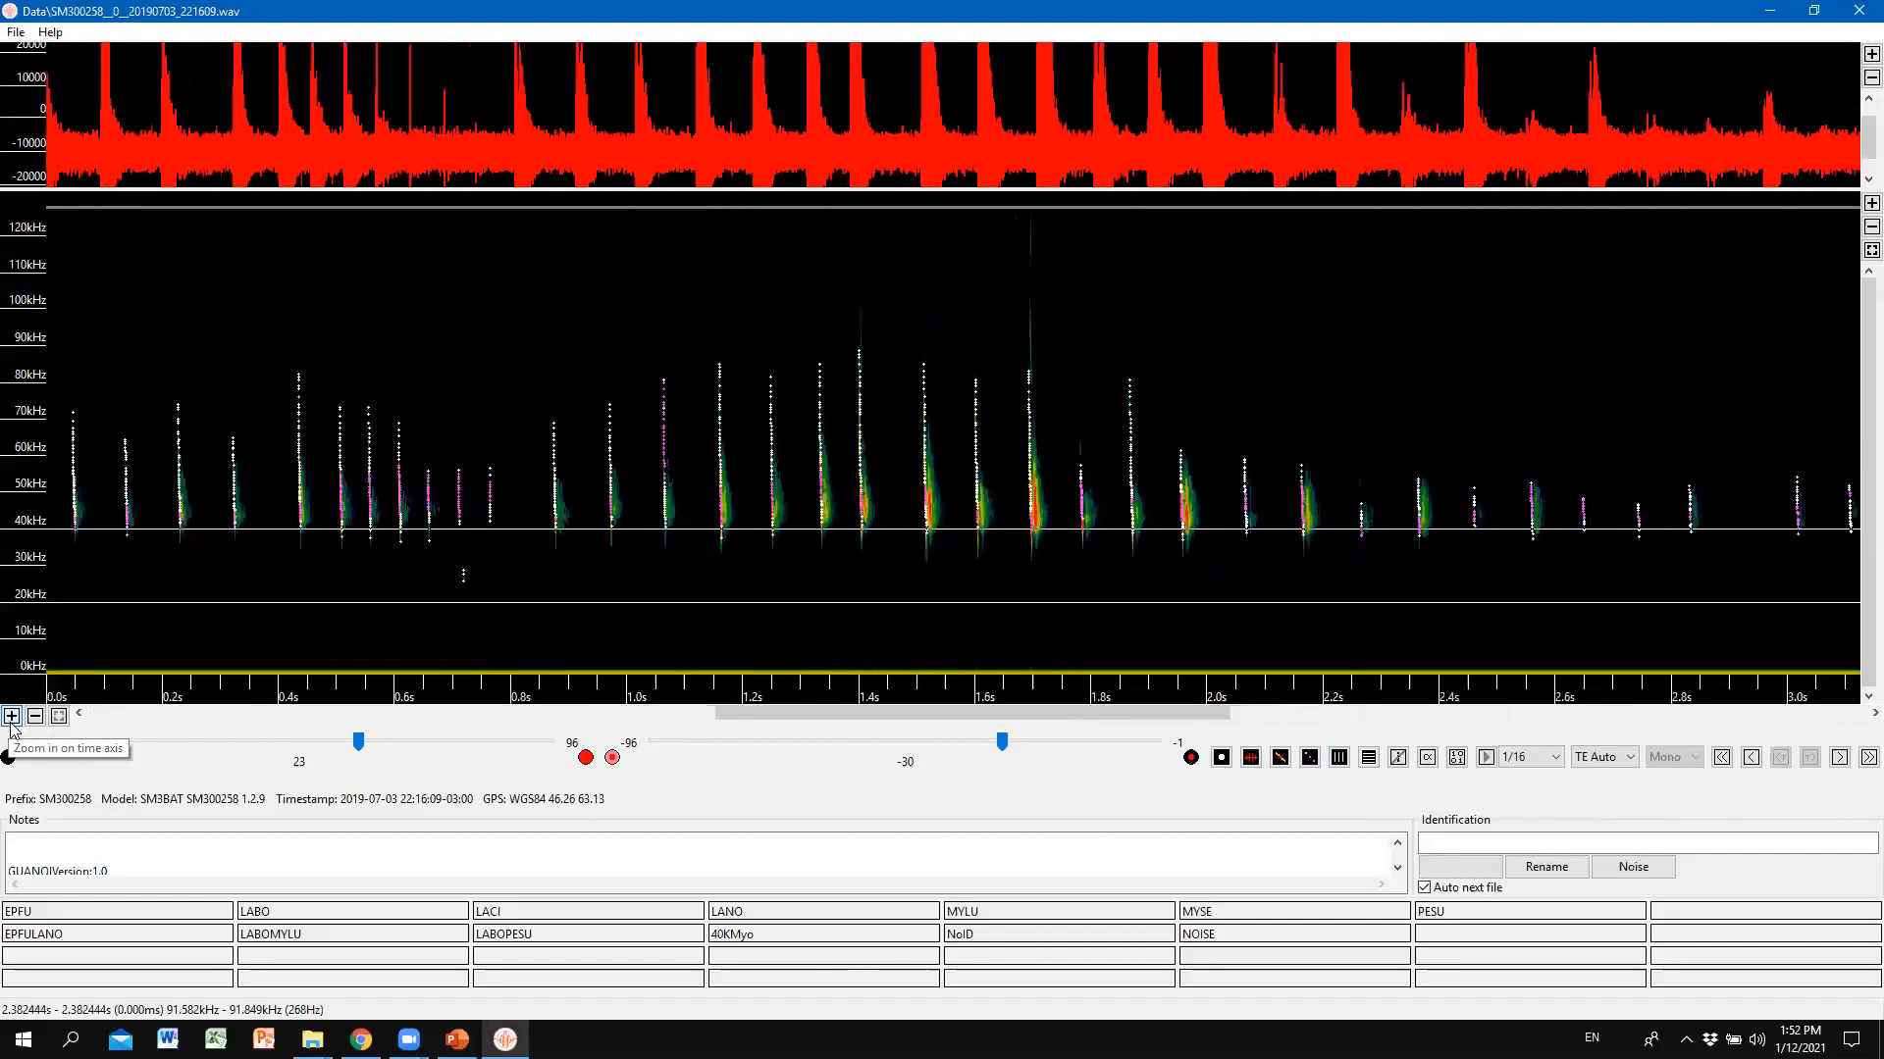
left_click(12, 718)
left_click(12, 717)
left_click(12, 717)
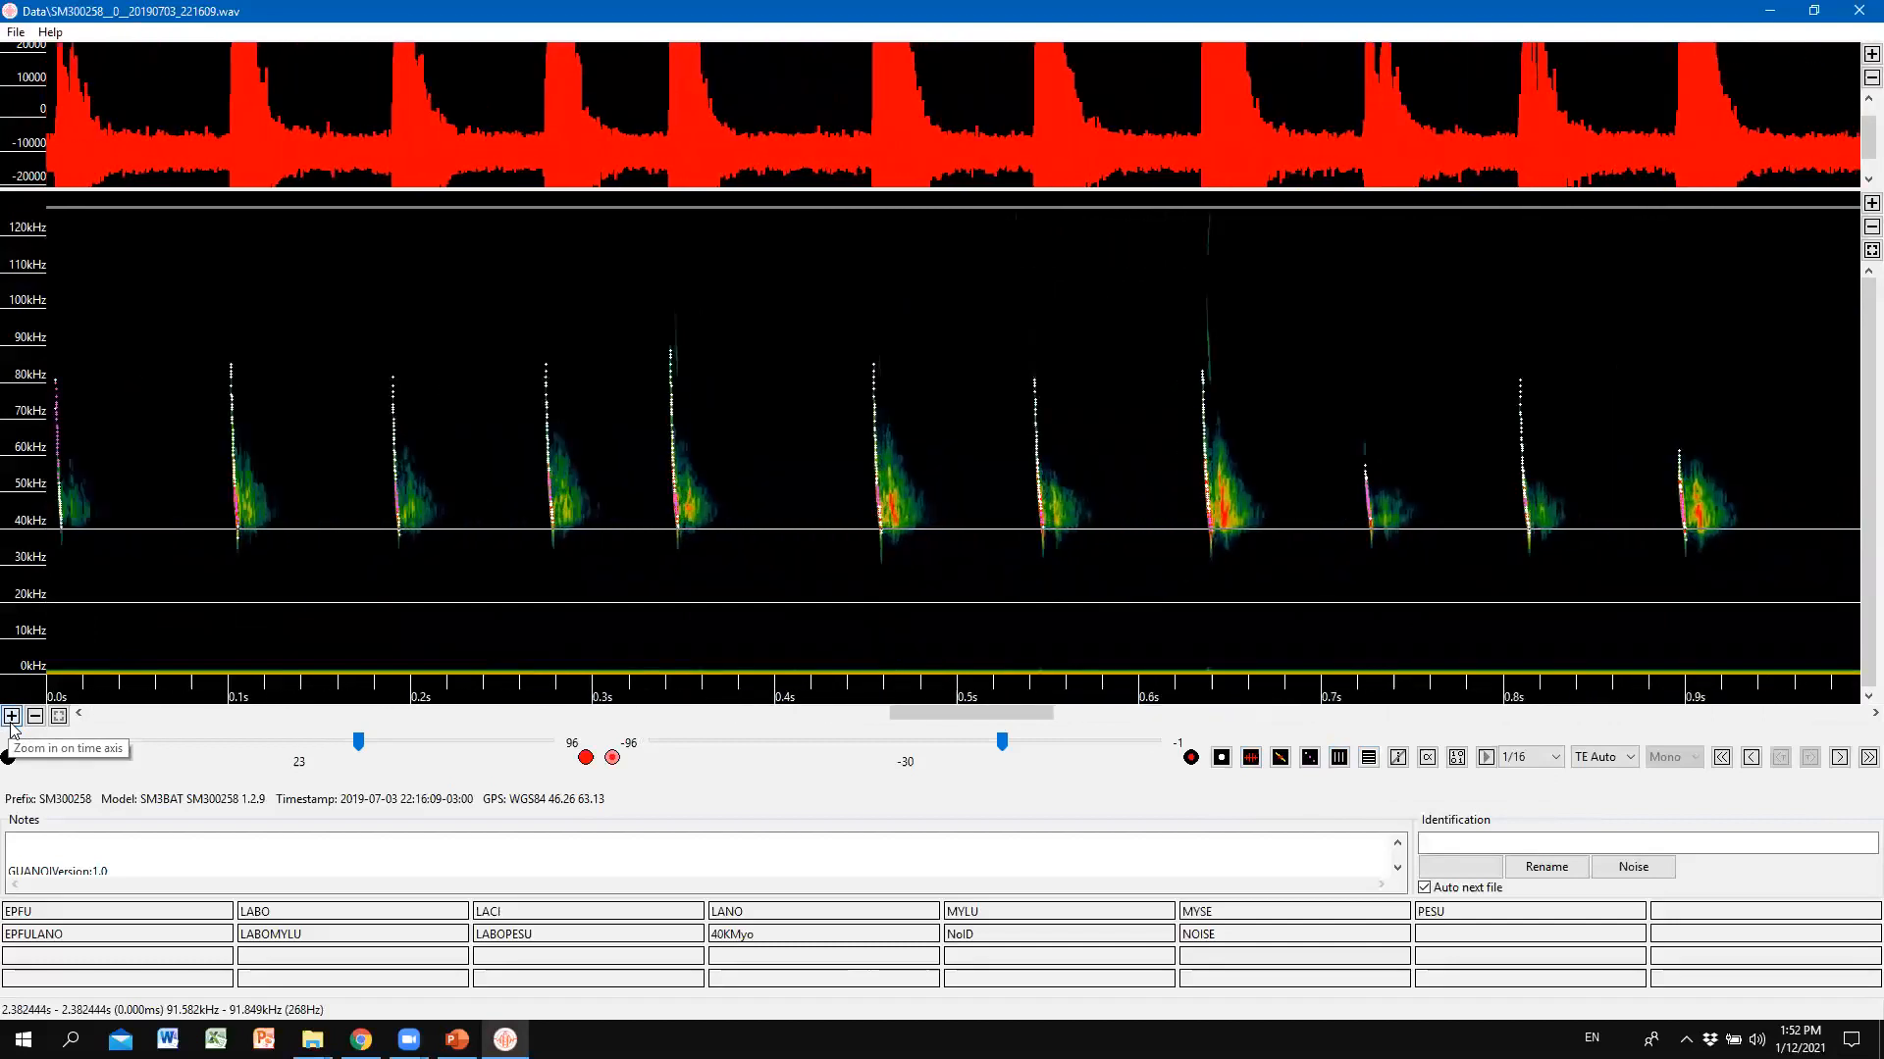
left_click(12, 717)
left_click(12, 717)
left_click(11, 717)
left_click(12, 717)
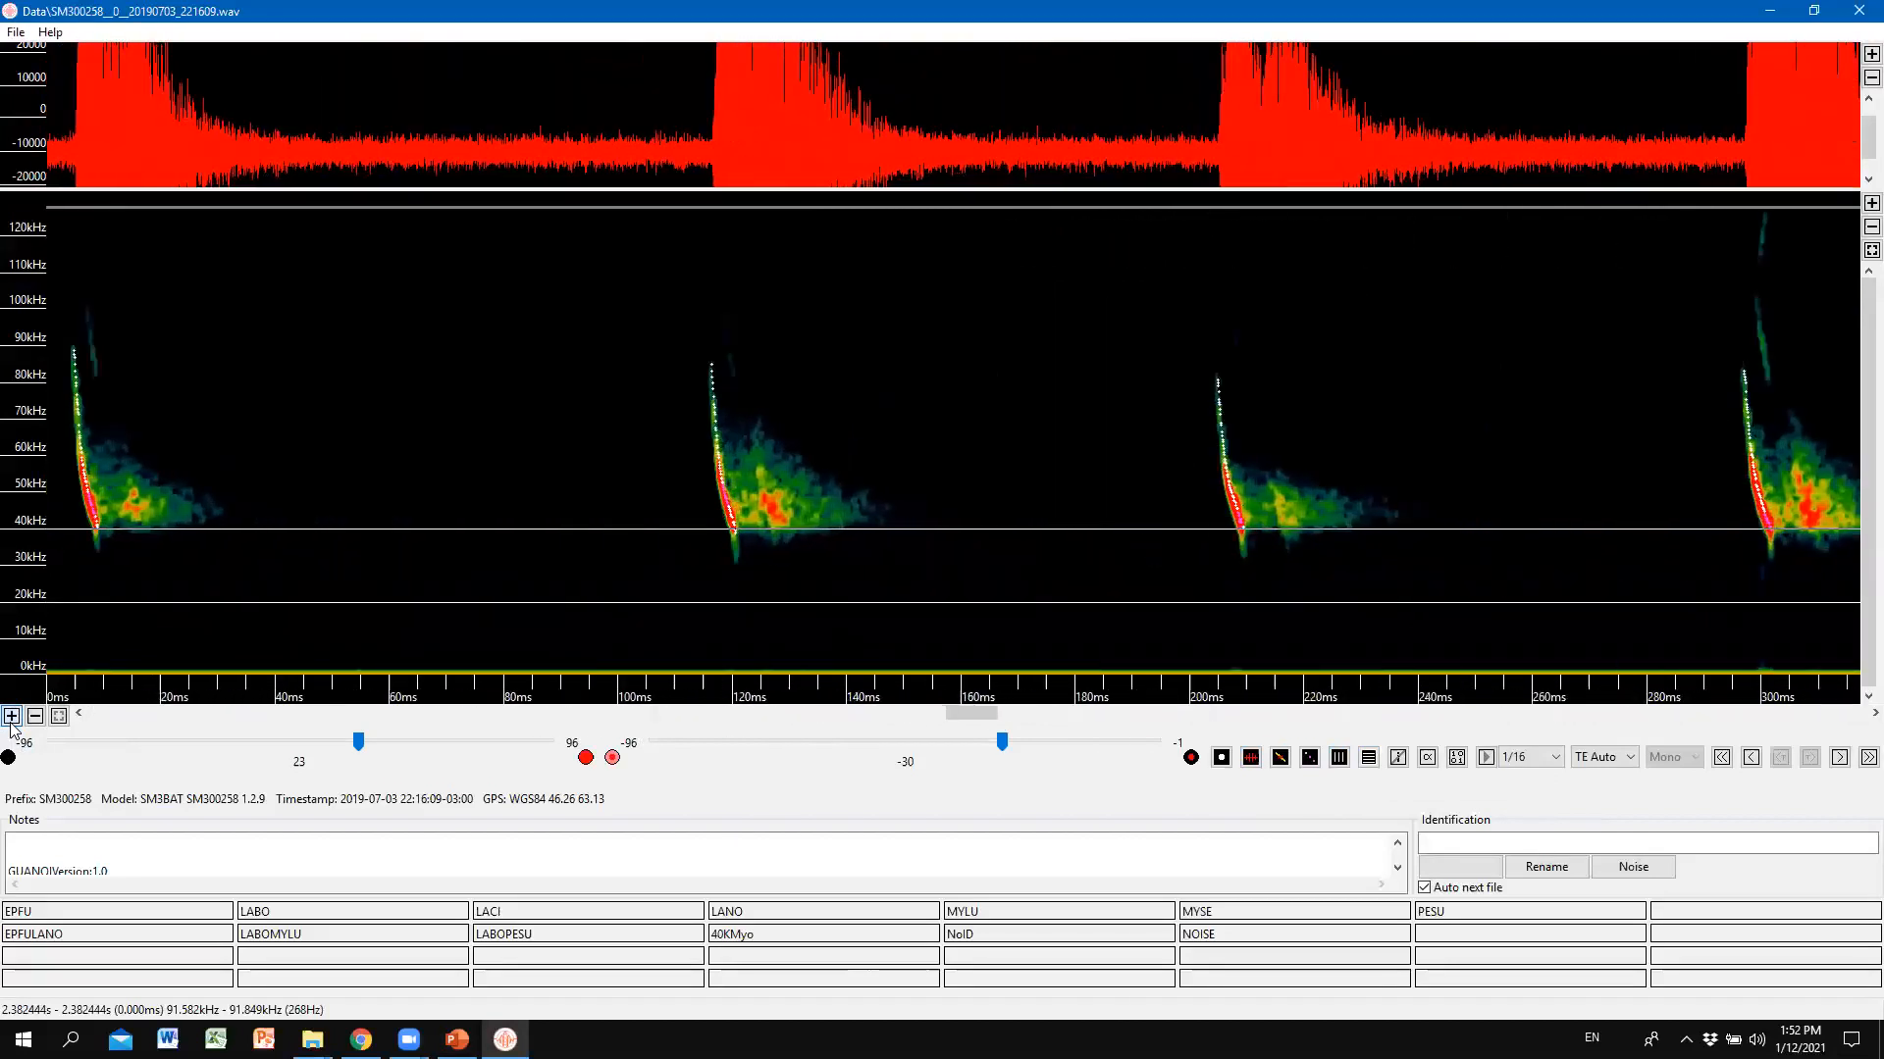
left_click(12, 717)
left_click(11, 717)
left_click(11, 717)
left_click(12, 717)
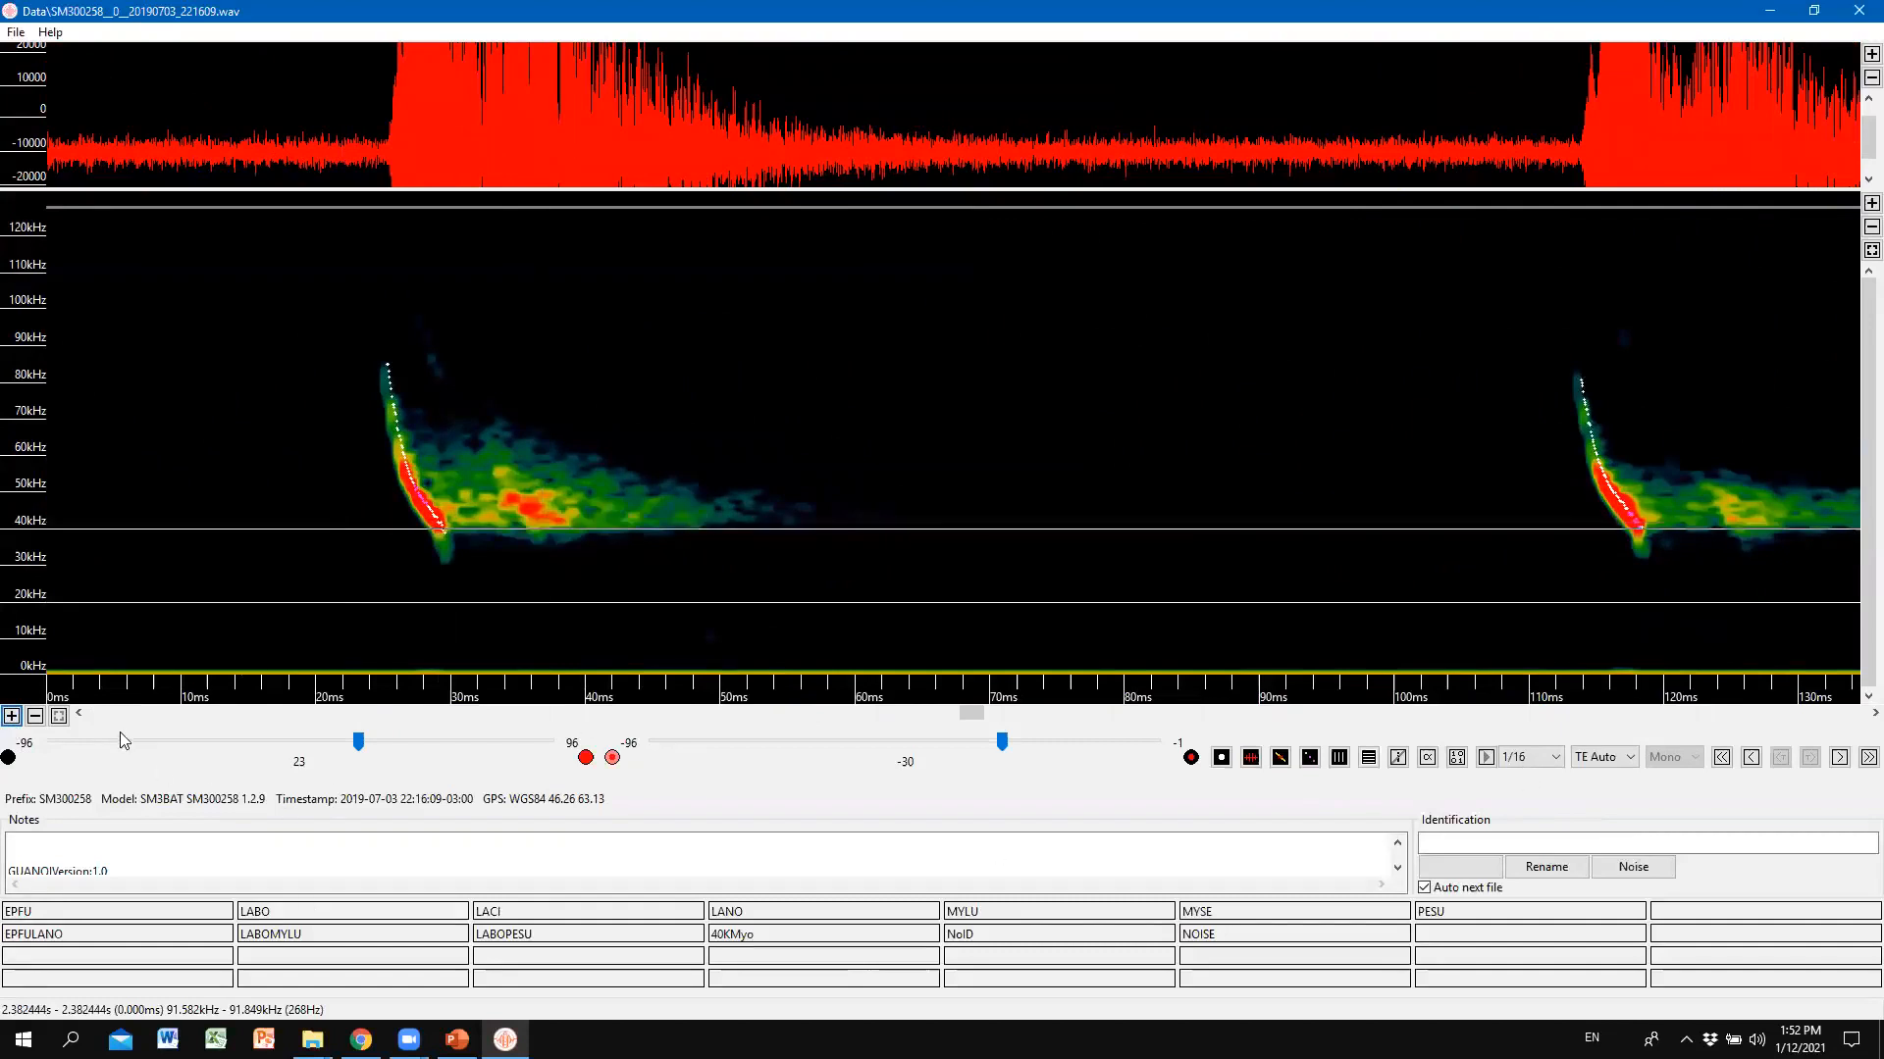
left_click(30, 719)
left_click(29, 720)
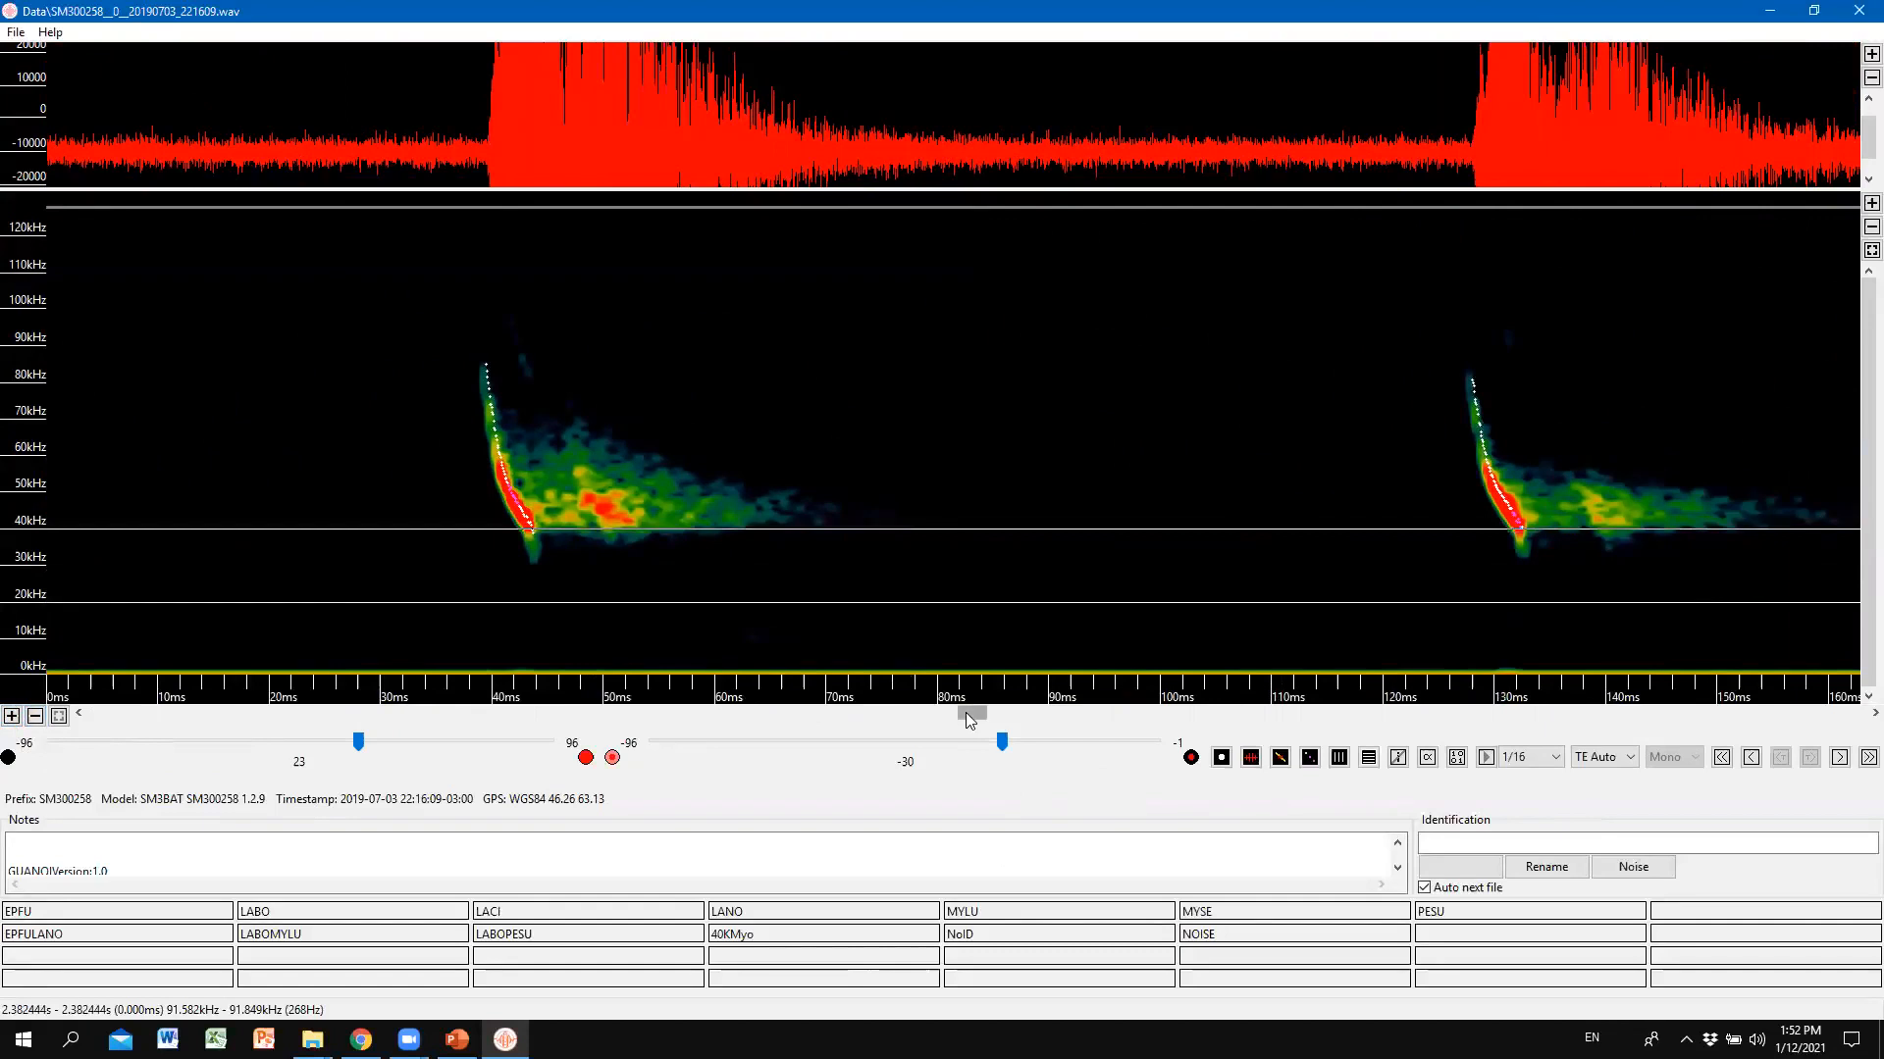
mouse_move(965, 712)
left_mouse_down()
mouse_move(877, 723)
mouse_move(971, 730)
left_mouse_up()
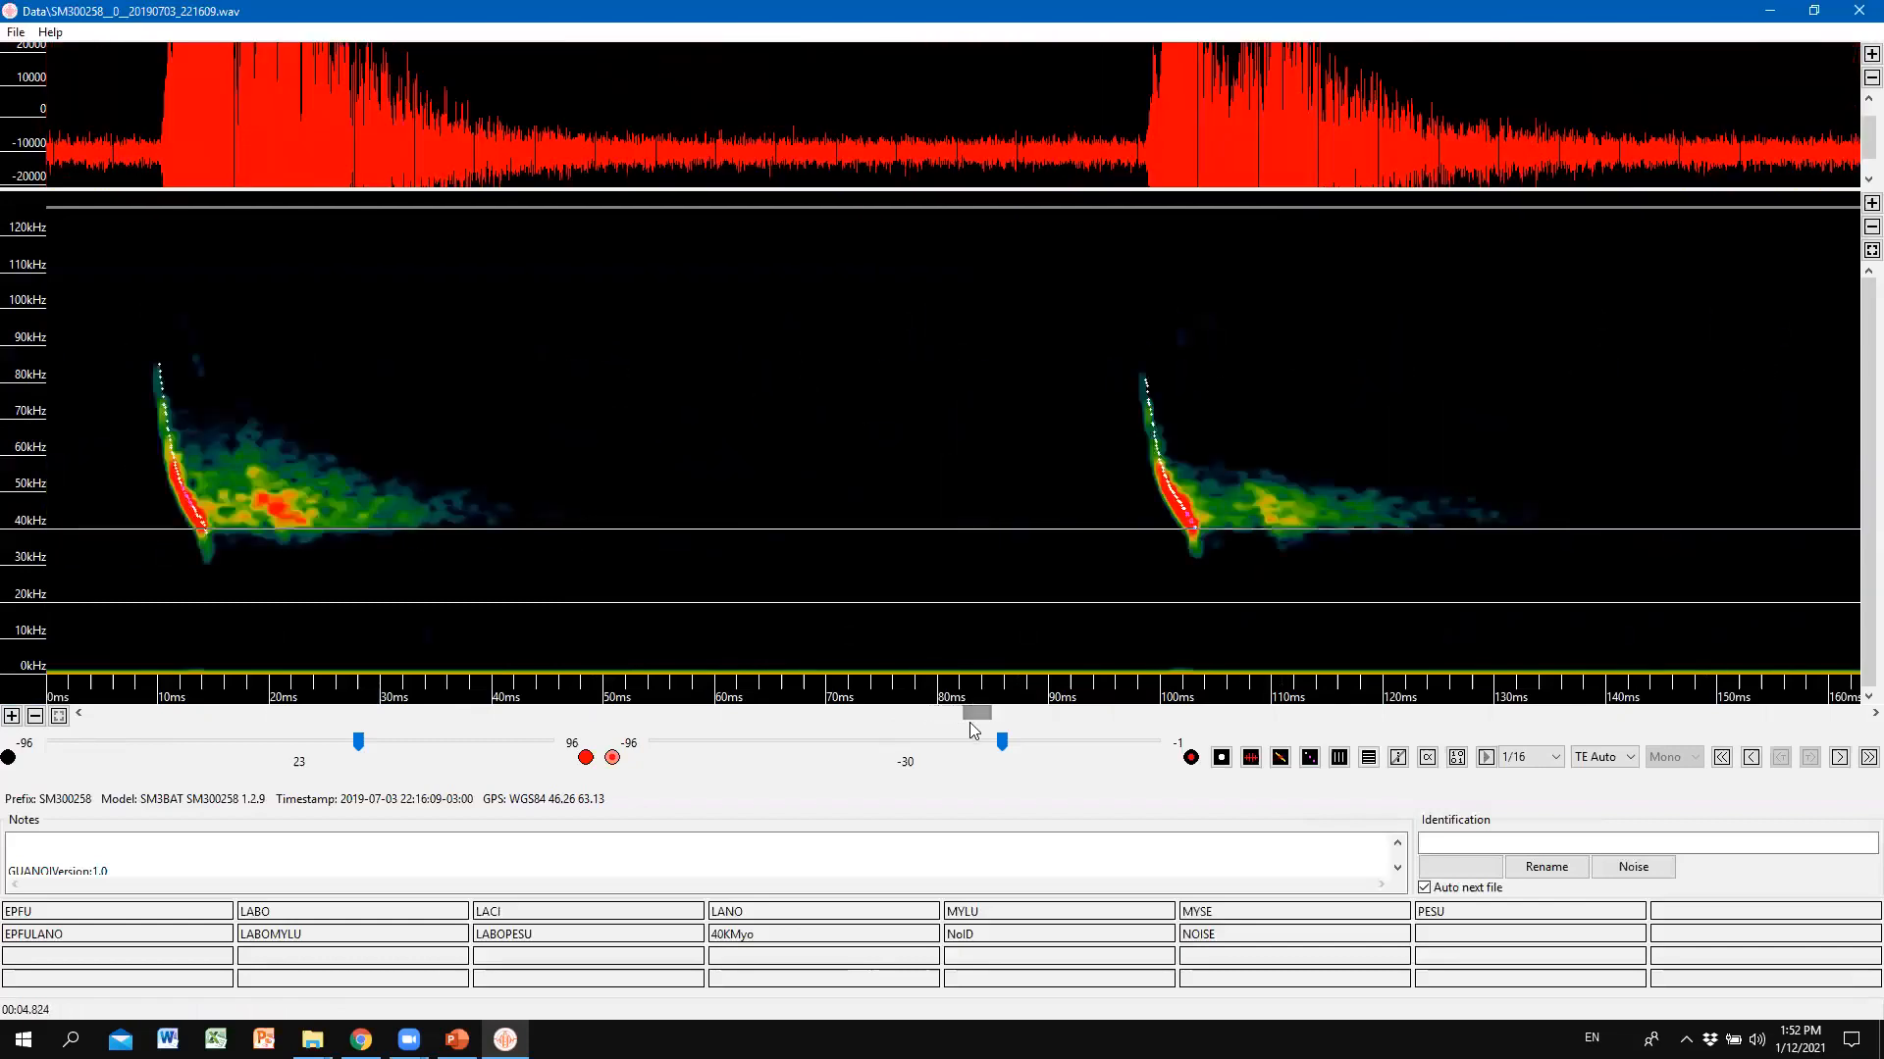
left_click(59, 717)
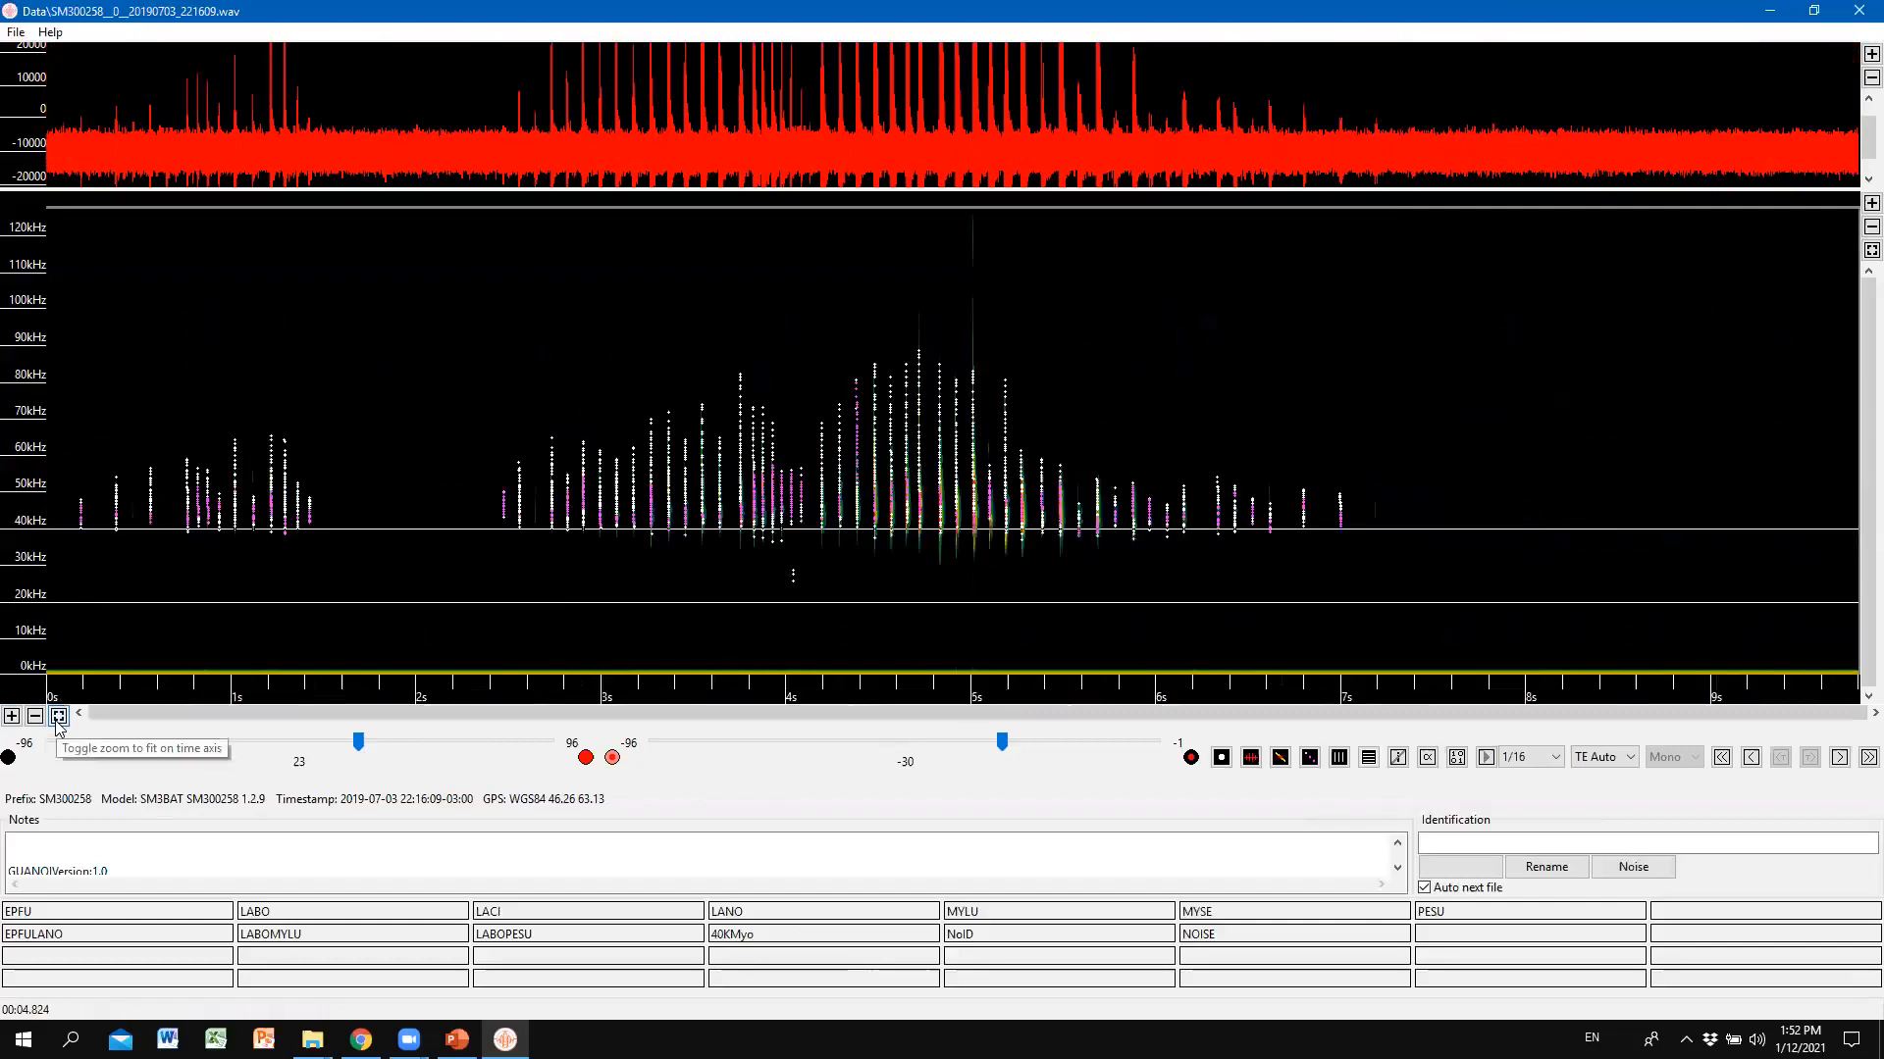
left_click(1340, 759)
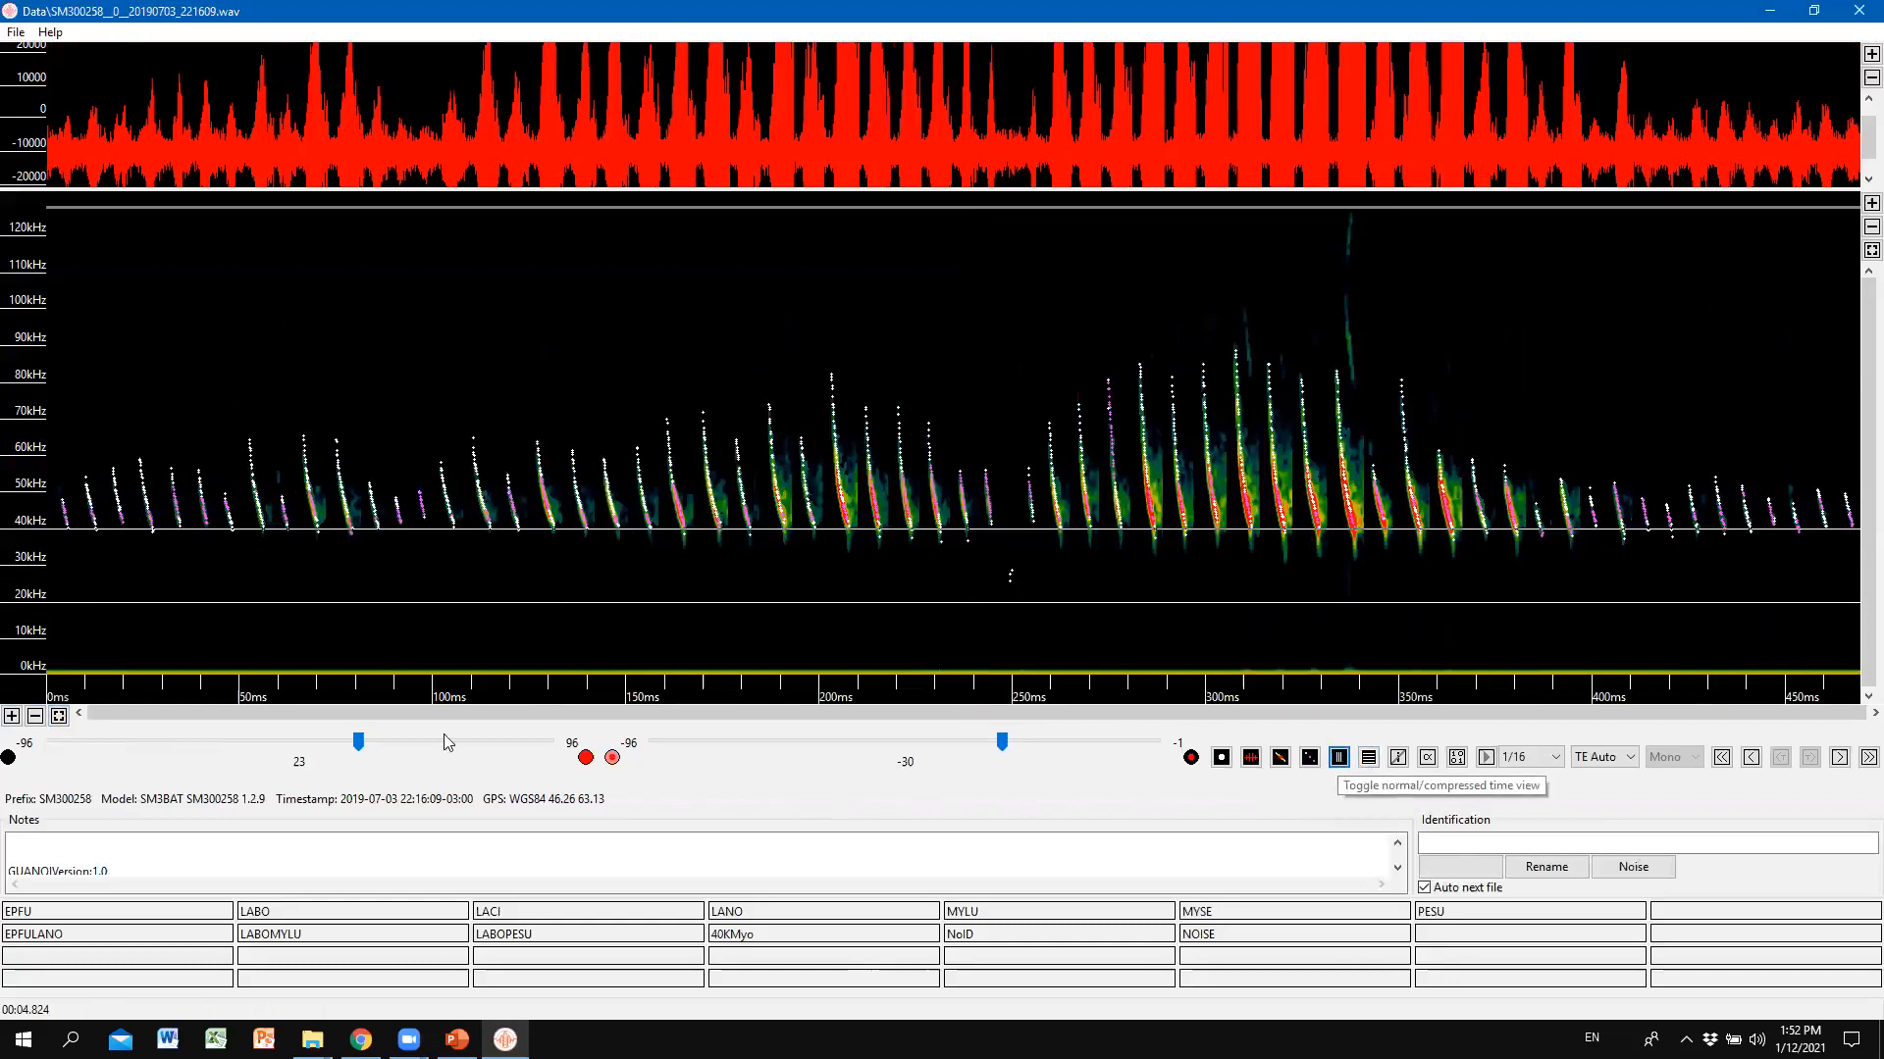
left_click(47, 719)
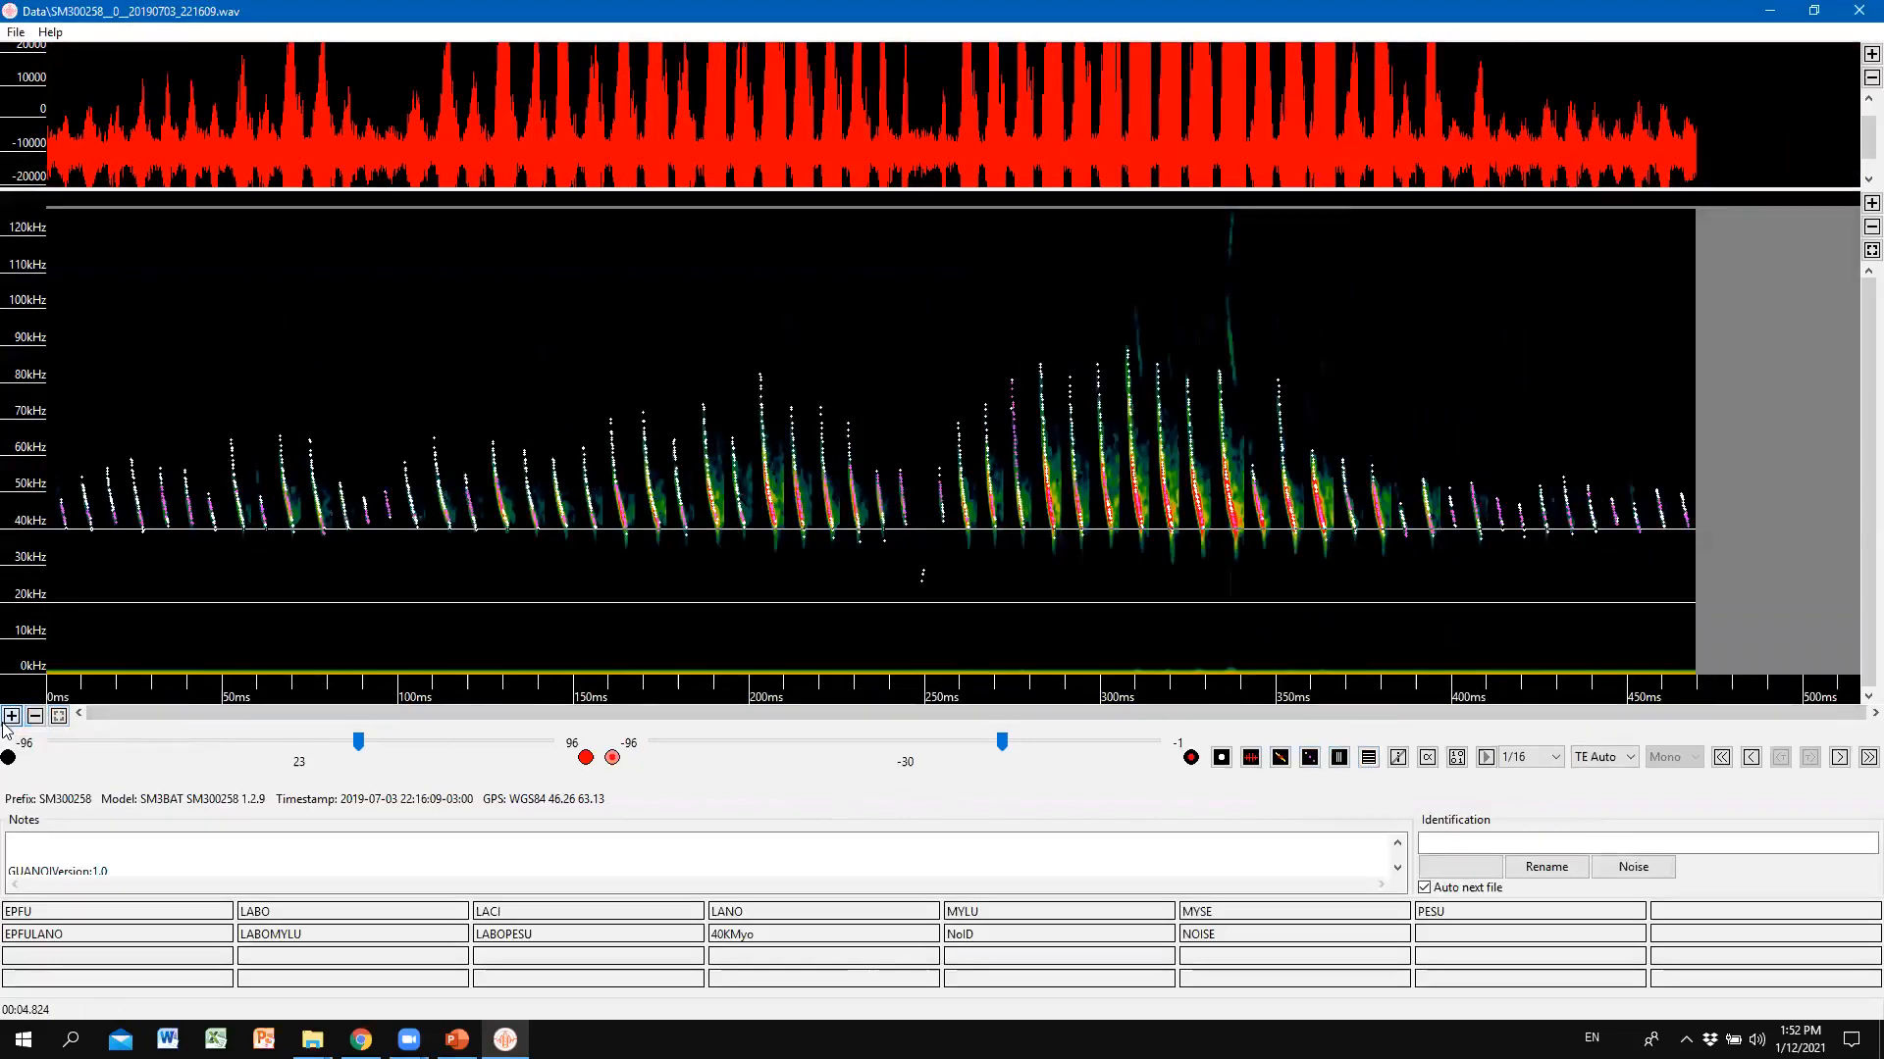
left_click(4, 723)
left_click(5, 723)
left_click(5, 723)
left_click(5, 723)
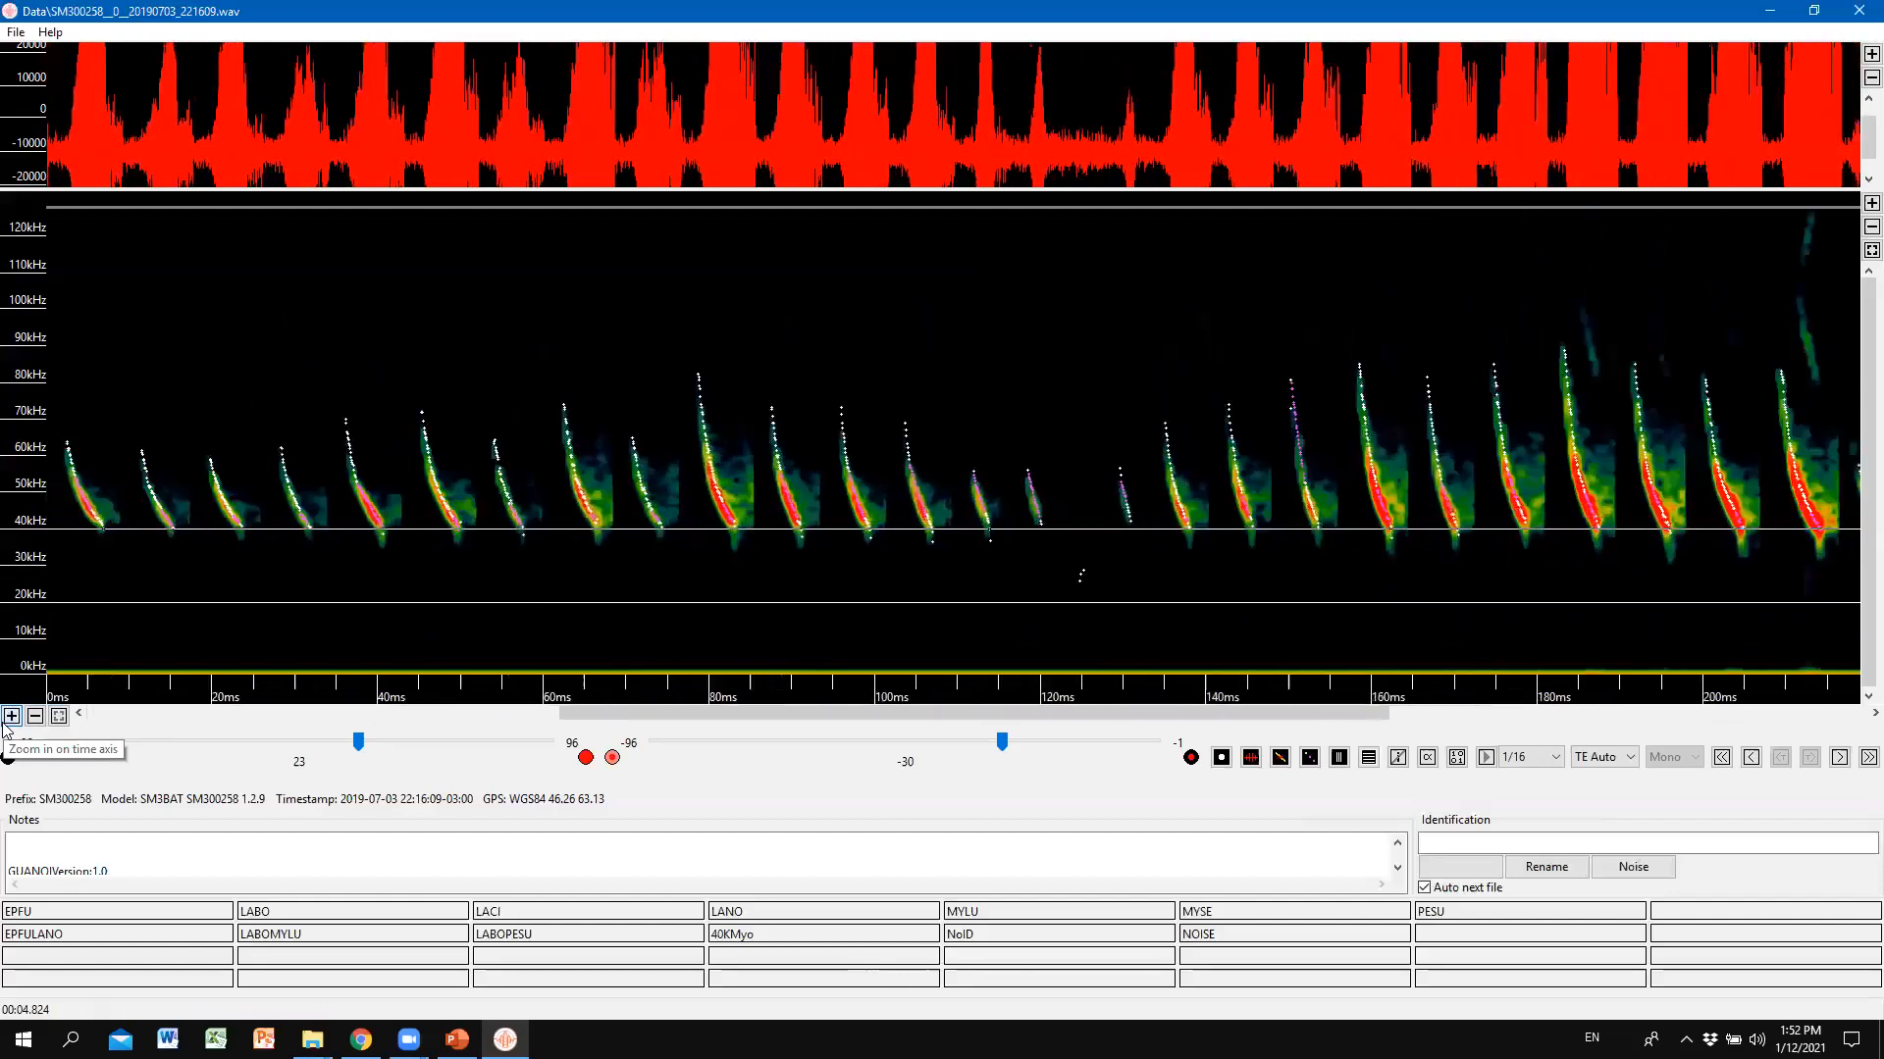
left_click(12, 716)
left_click(12, 716)
left_click(11, 716)
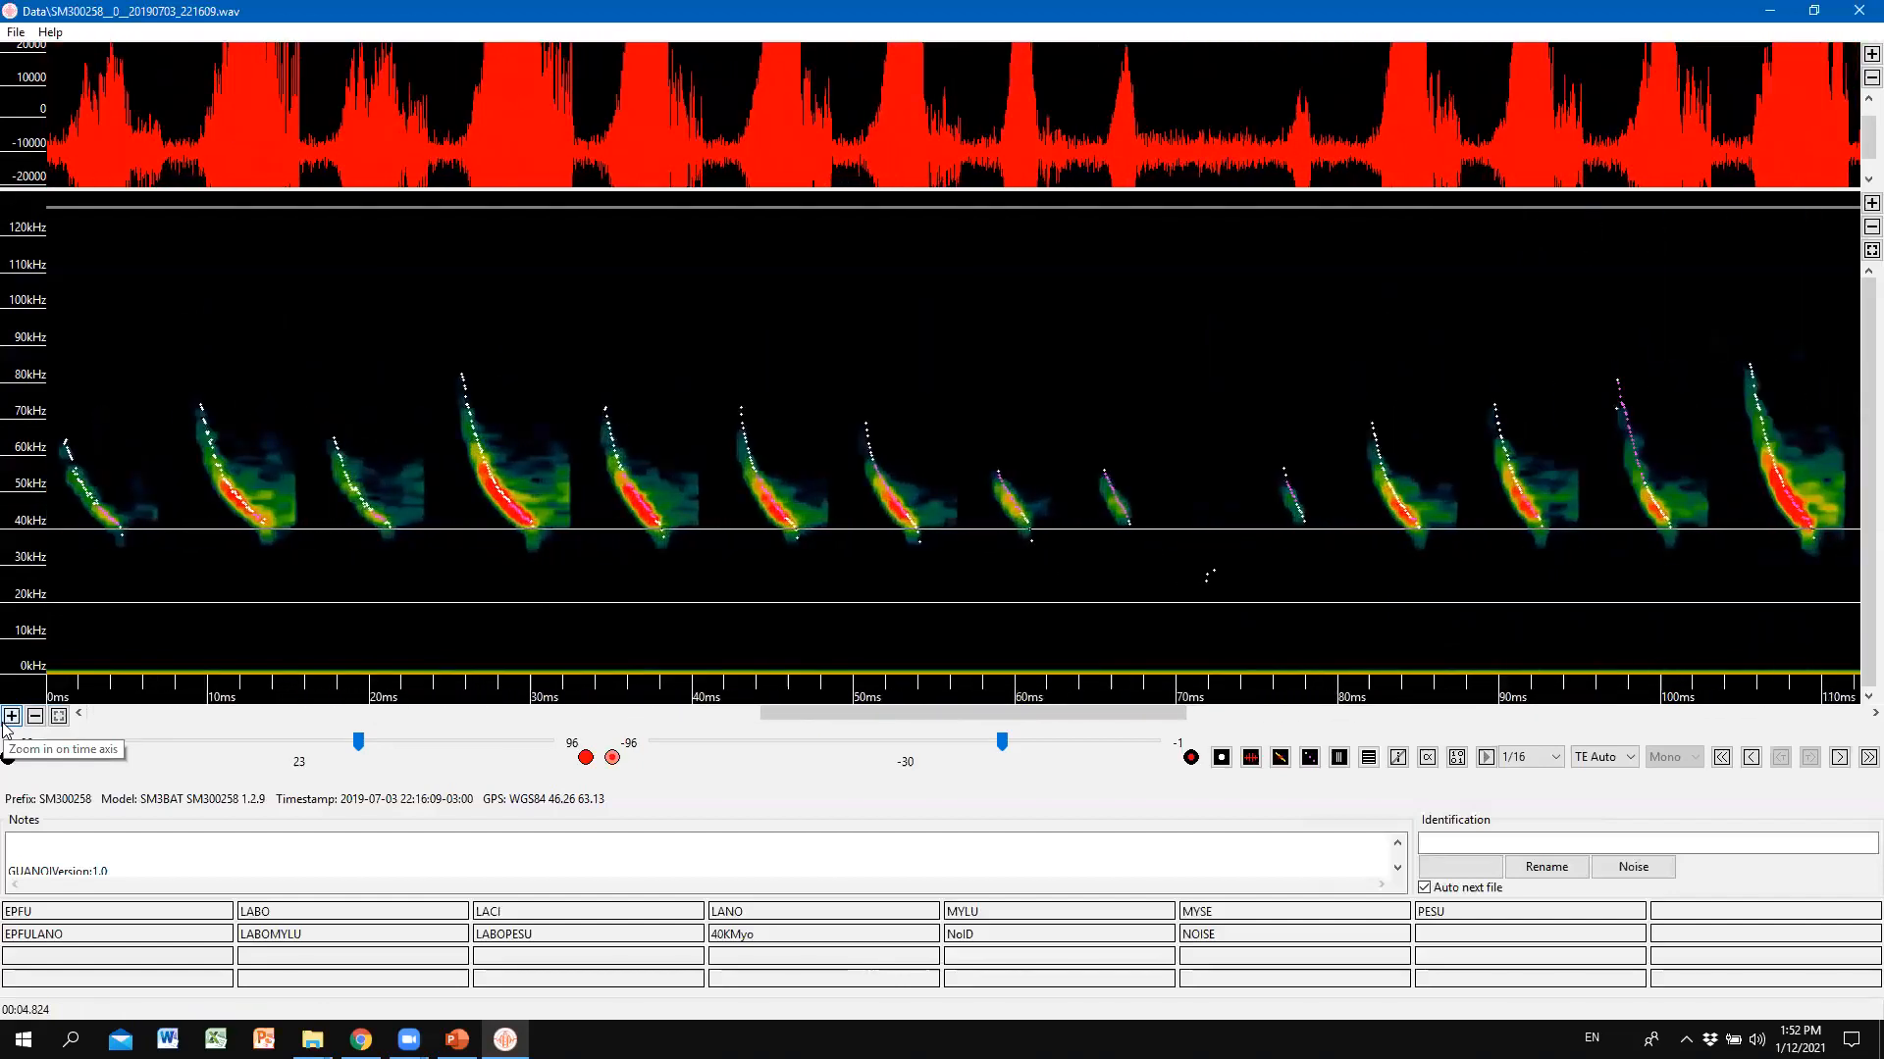
left_click(34, 719)
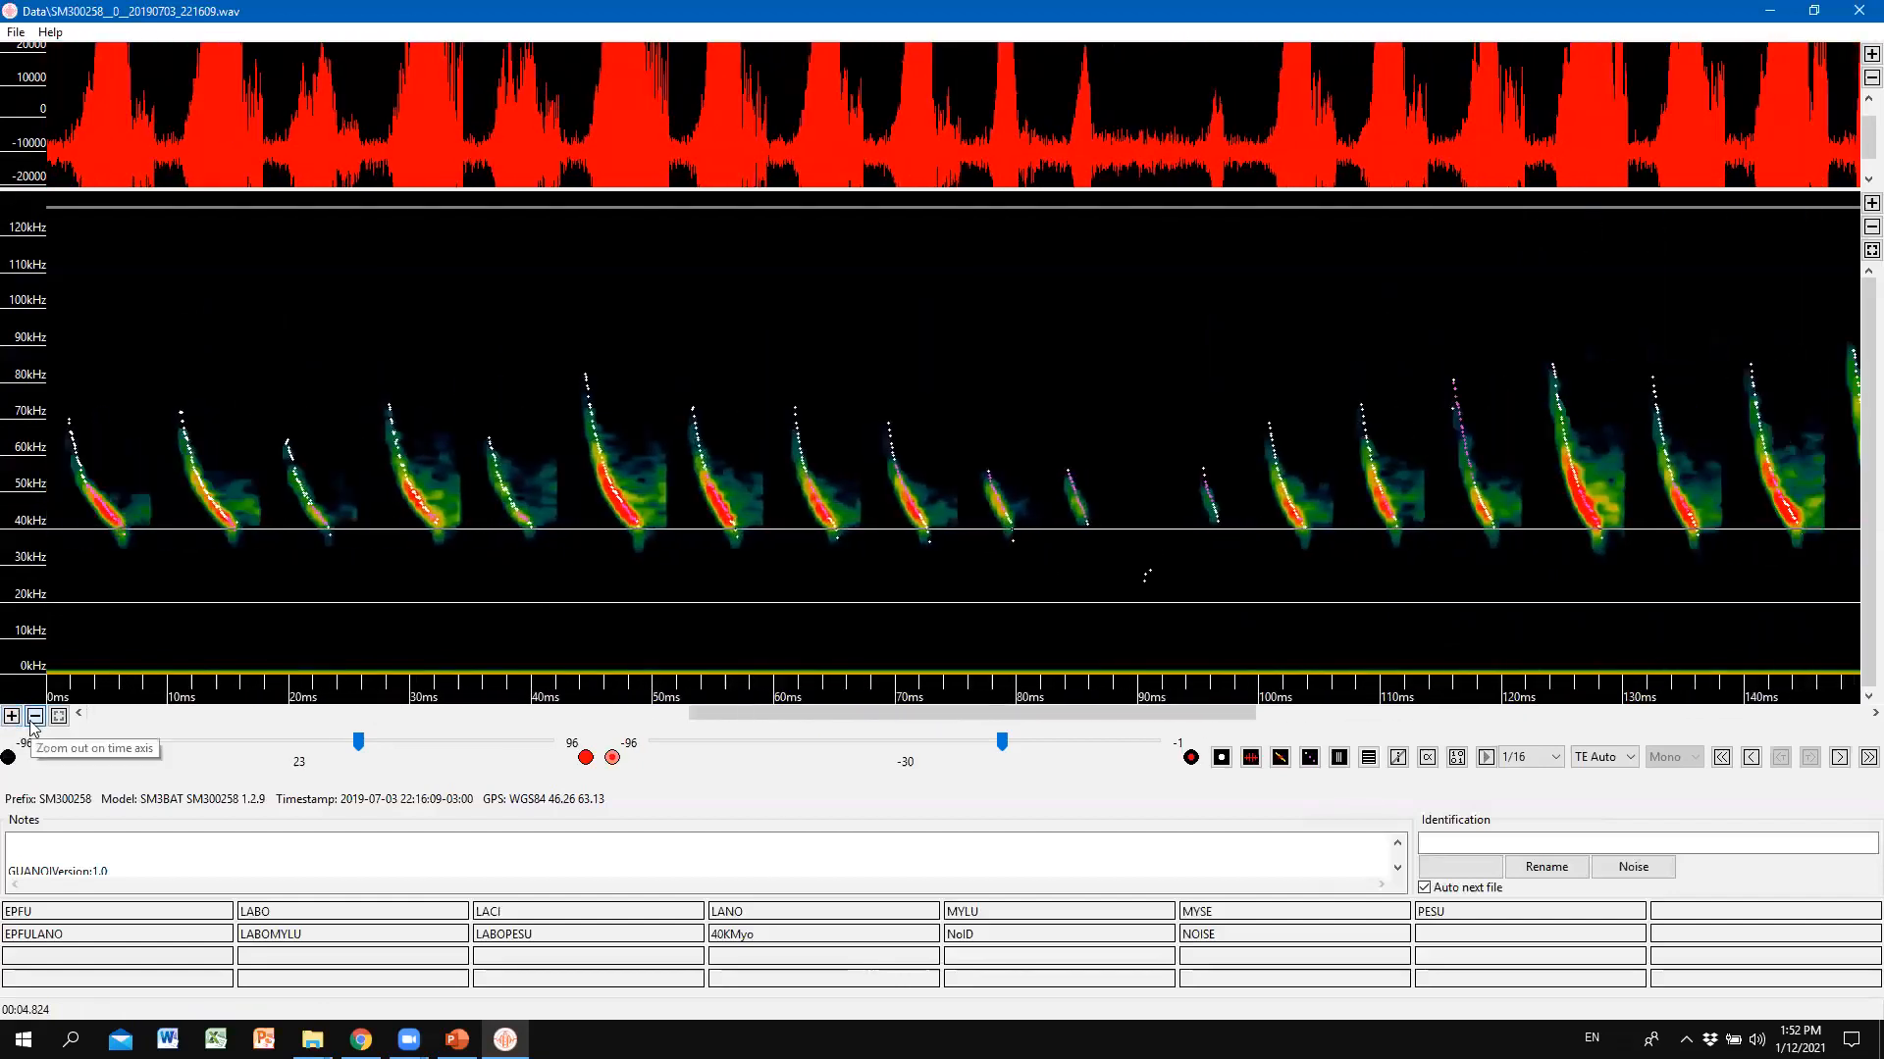
left_click(35, 719)
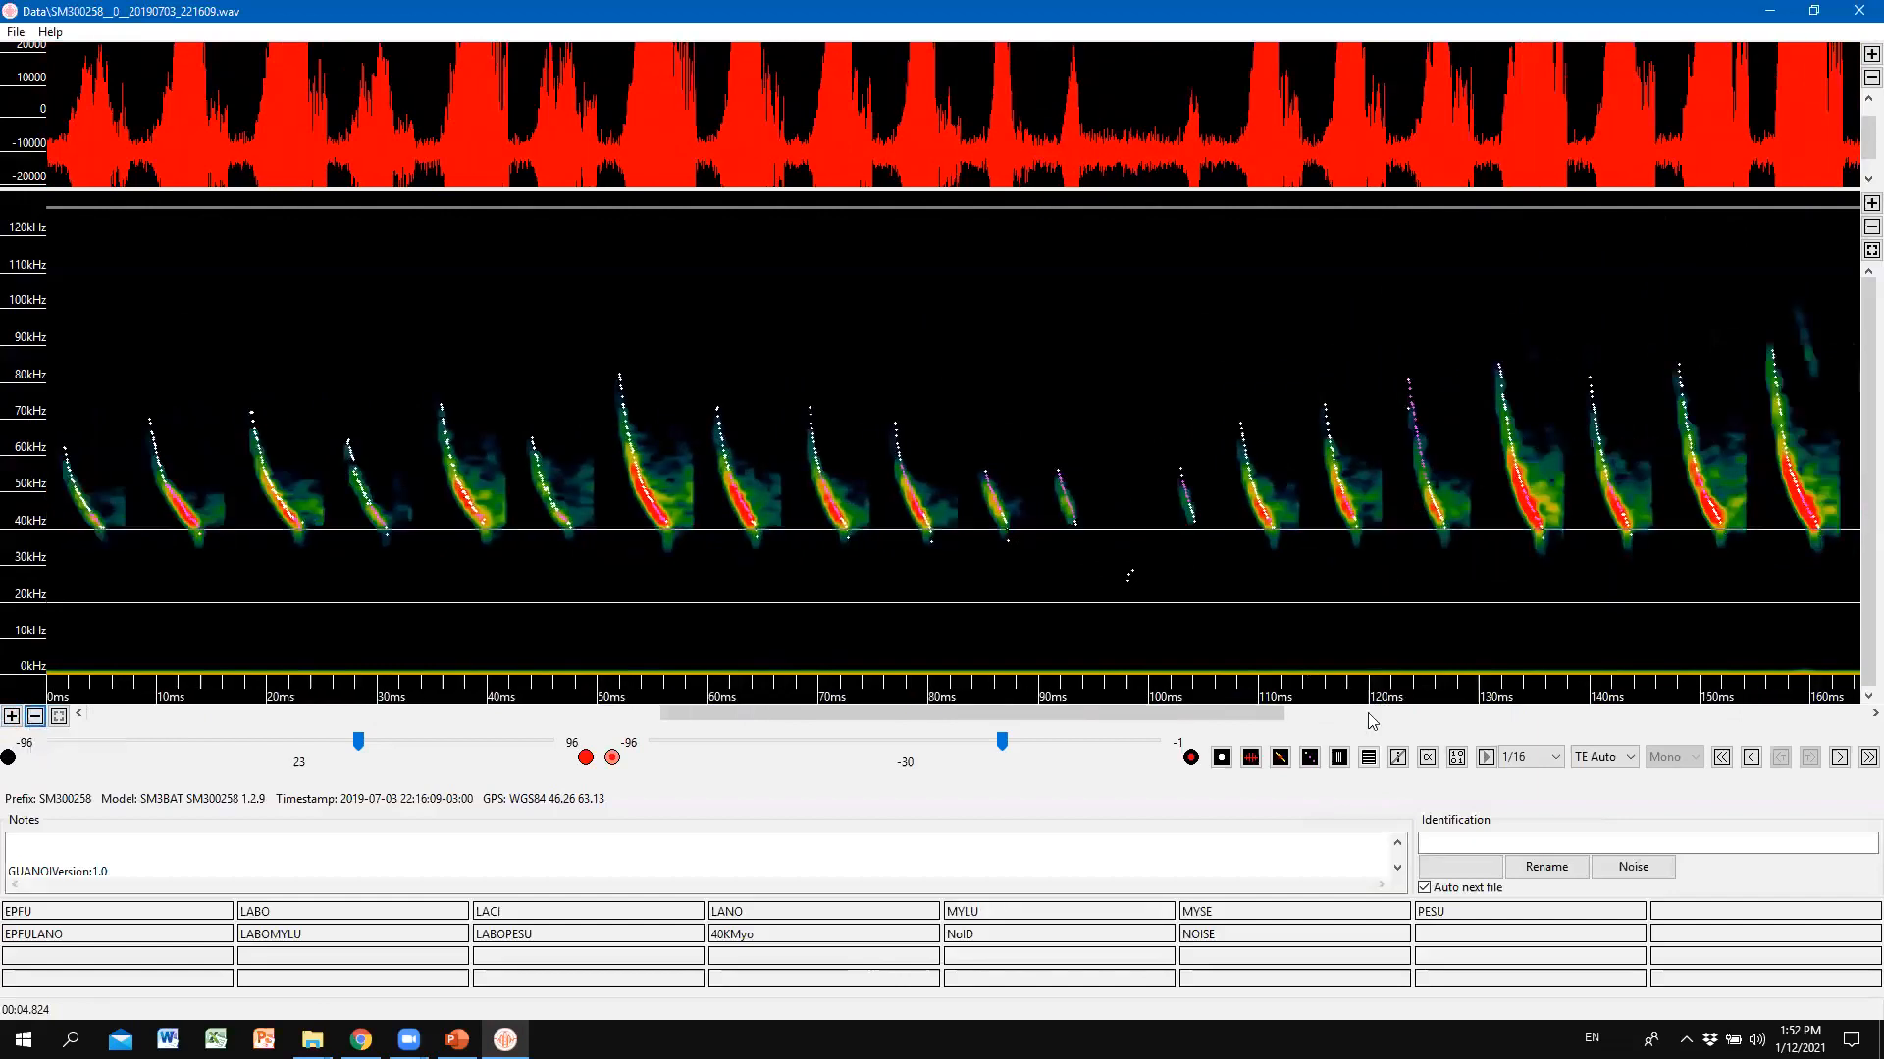
left_click(1340, 762)
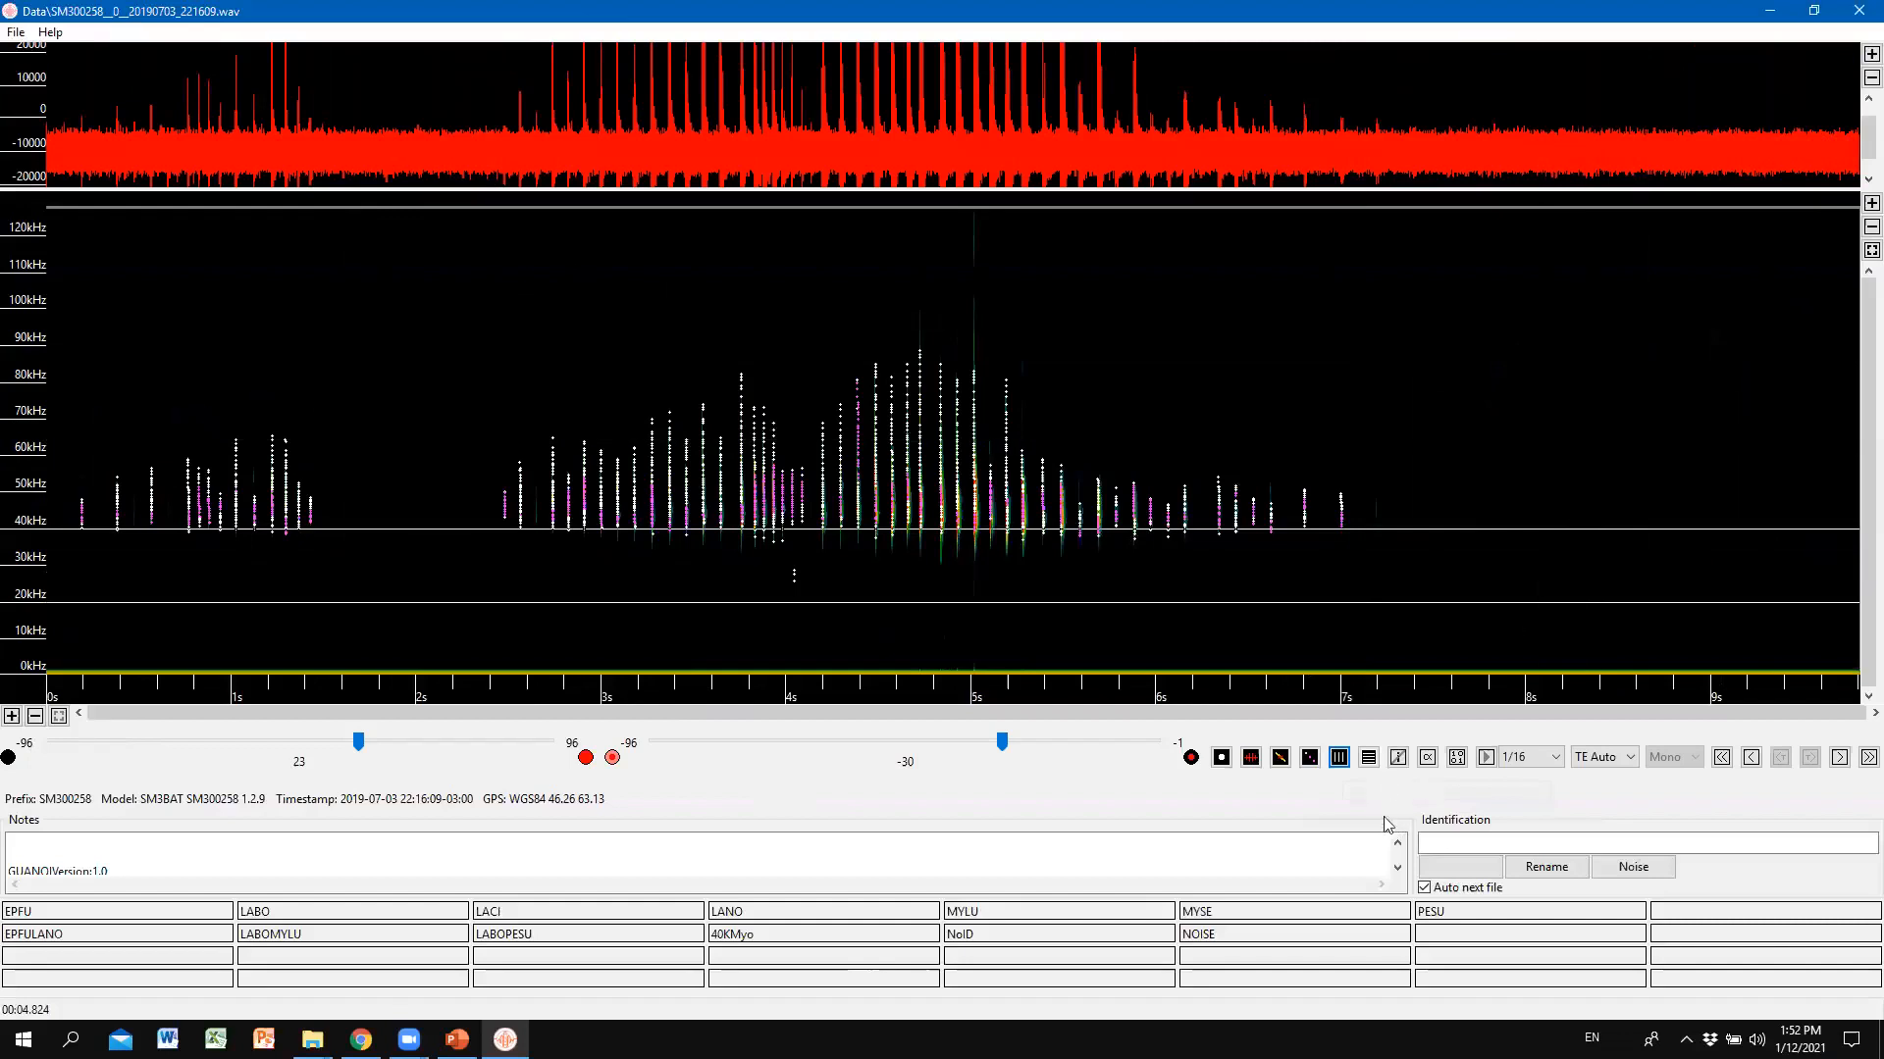
left_click(1340, 759)
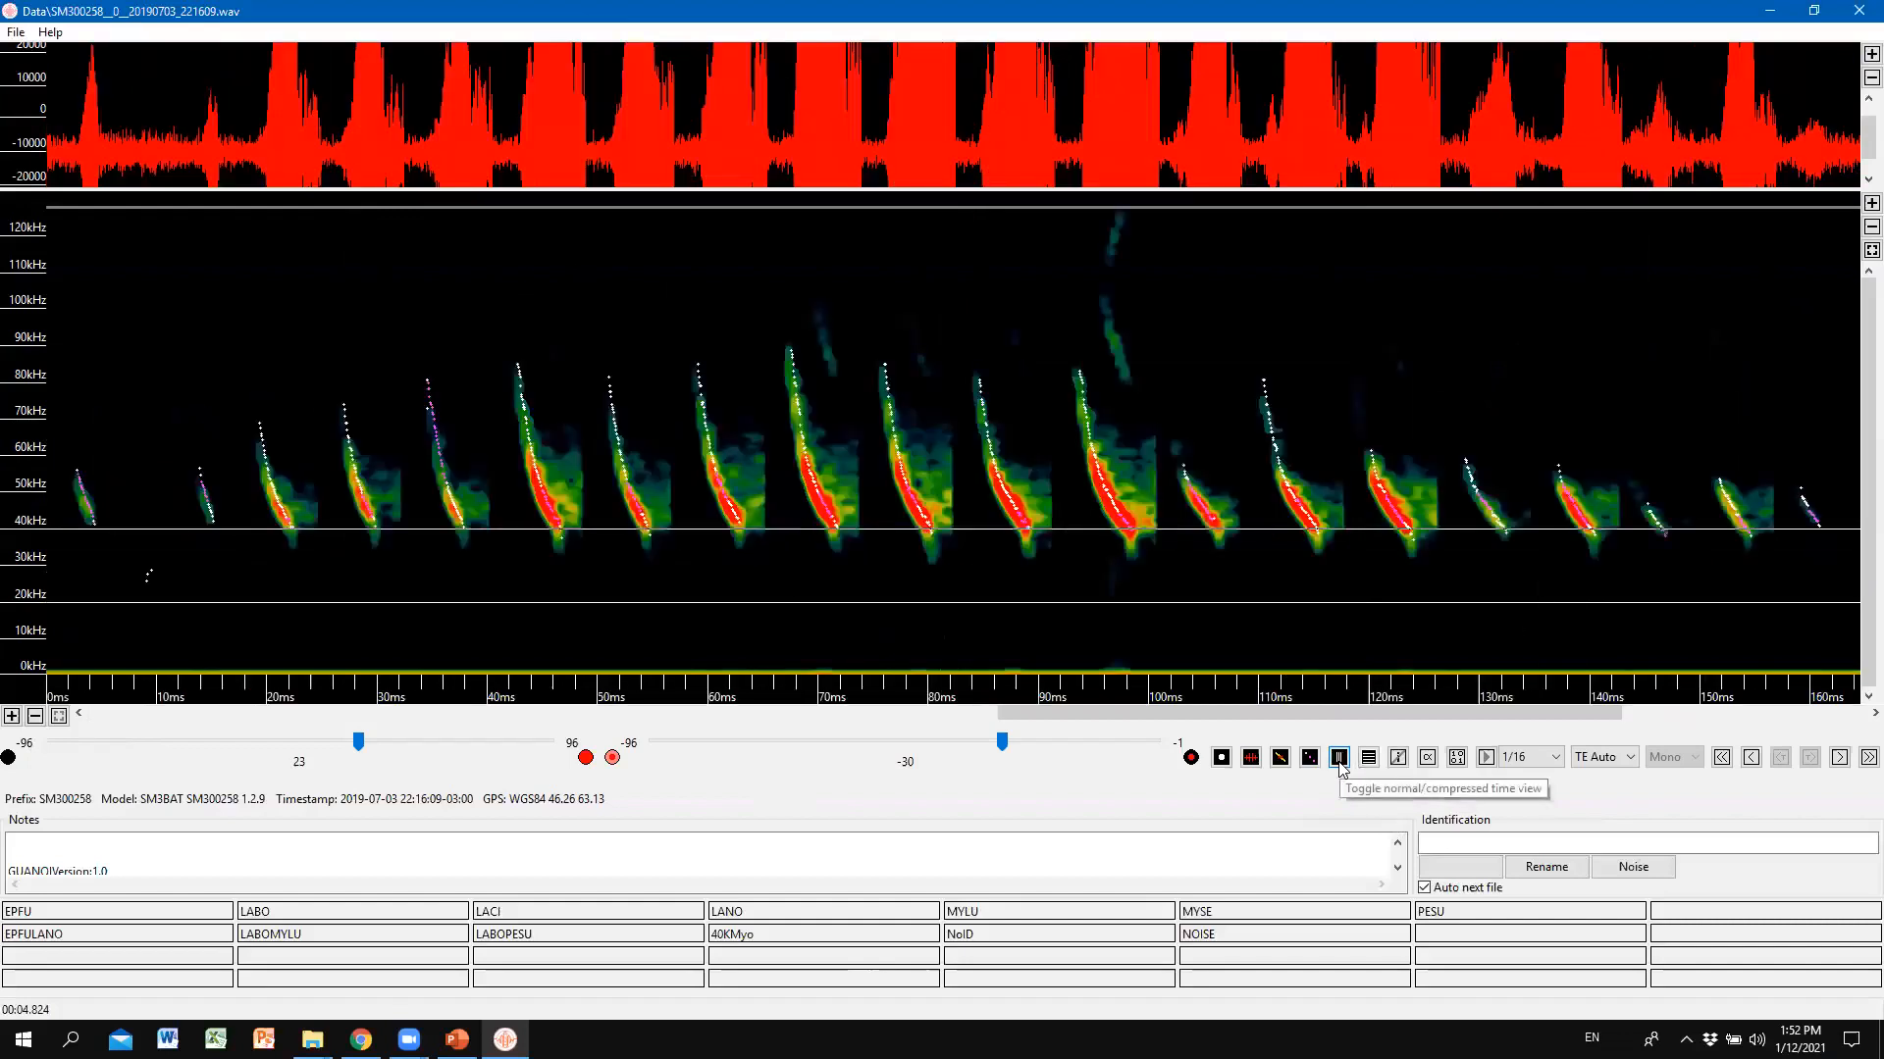
left_click_drag(1133, 710, 867, 712)
left_click(1340, 757)
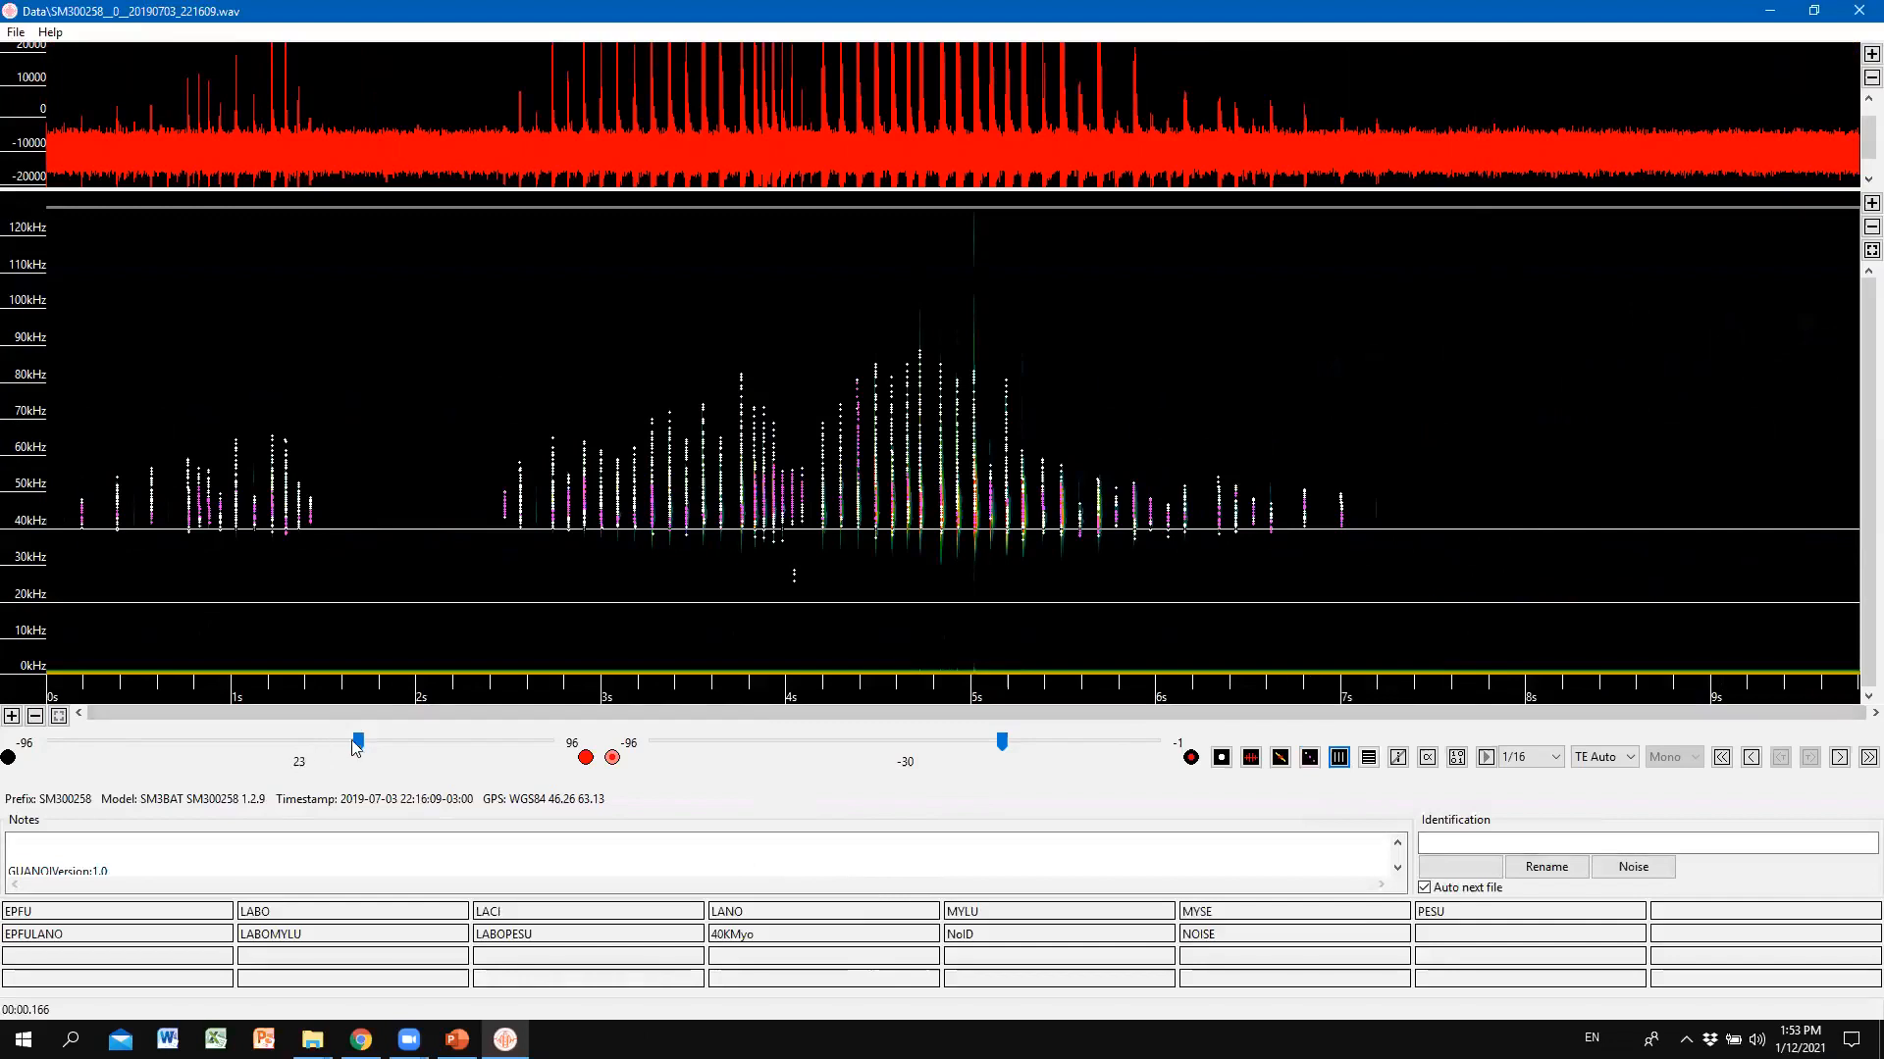
Raise the spectrogram brightness from 23 to about 36 to reveal the low-frequency noise.
left_click_drag(359, 743, 393, 753)
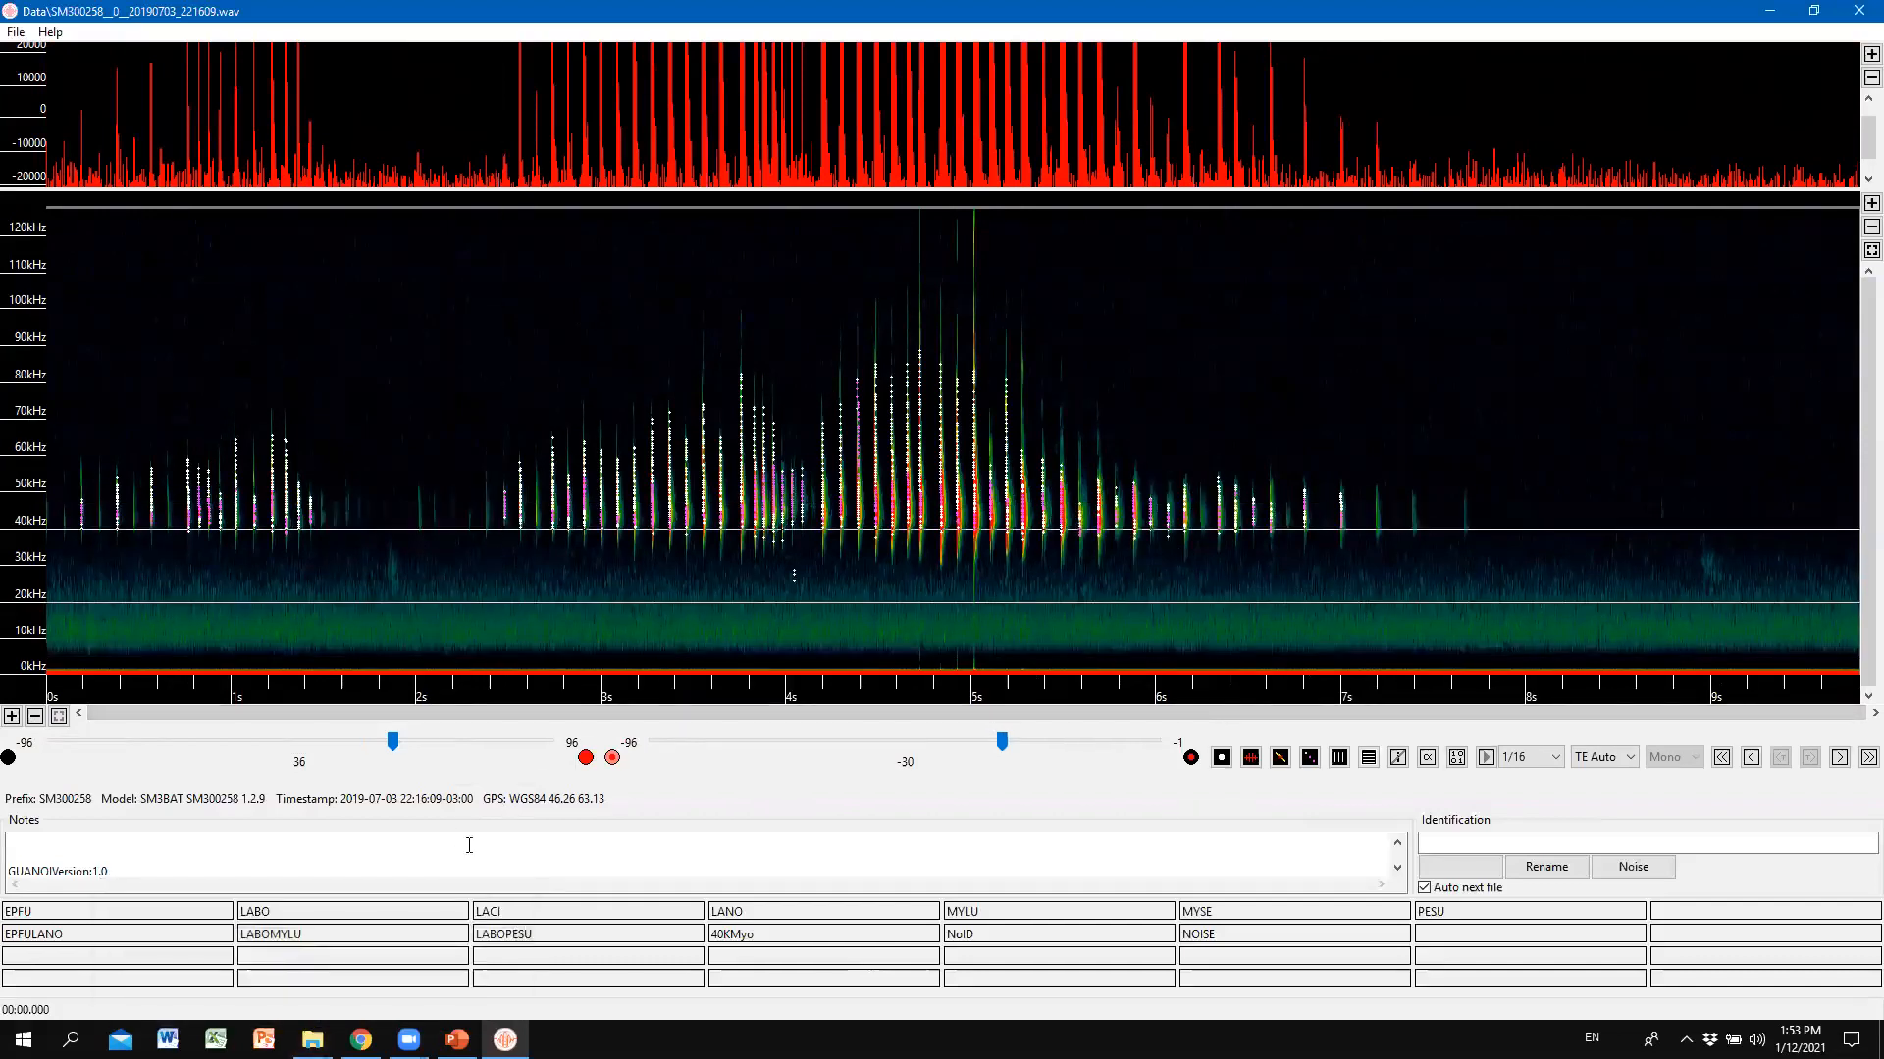
Mark a selection box spanning about 1.7–2.3 s and 36–62 kHz.
left_click_drag(368, 449, 472, 540)
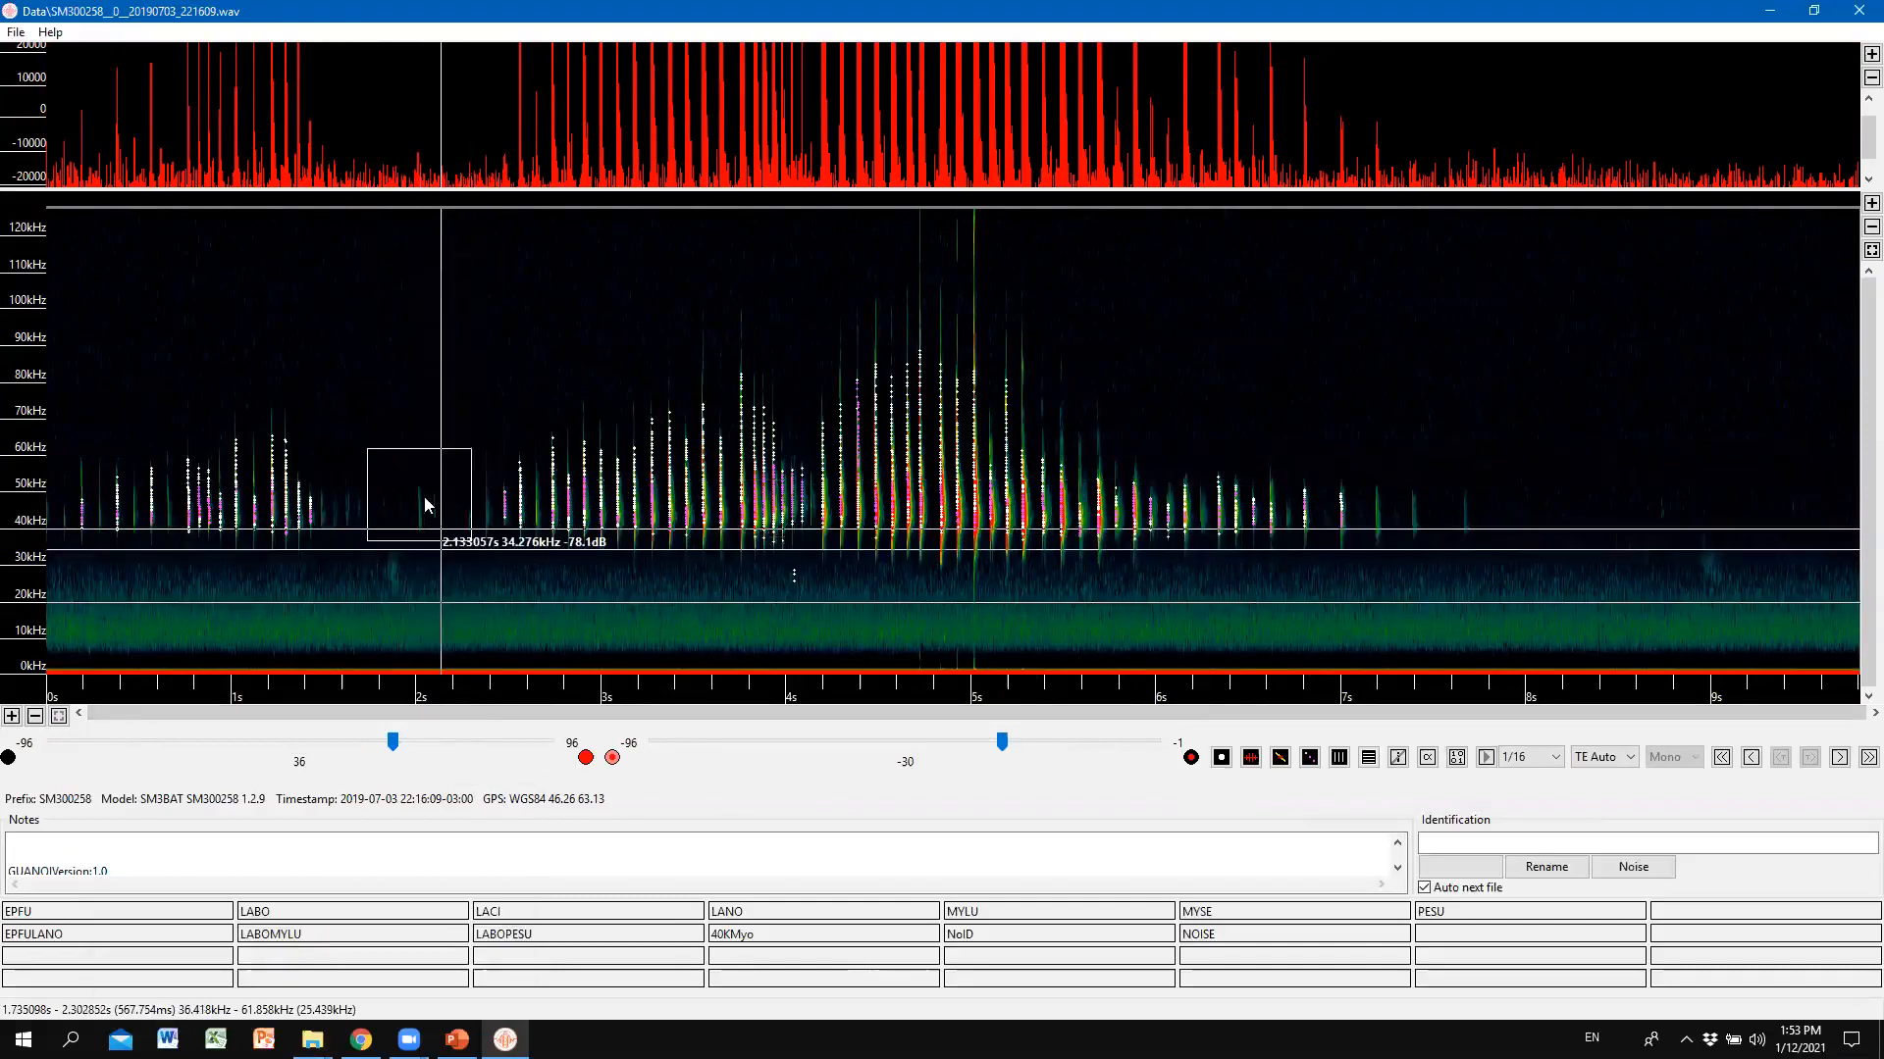
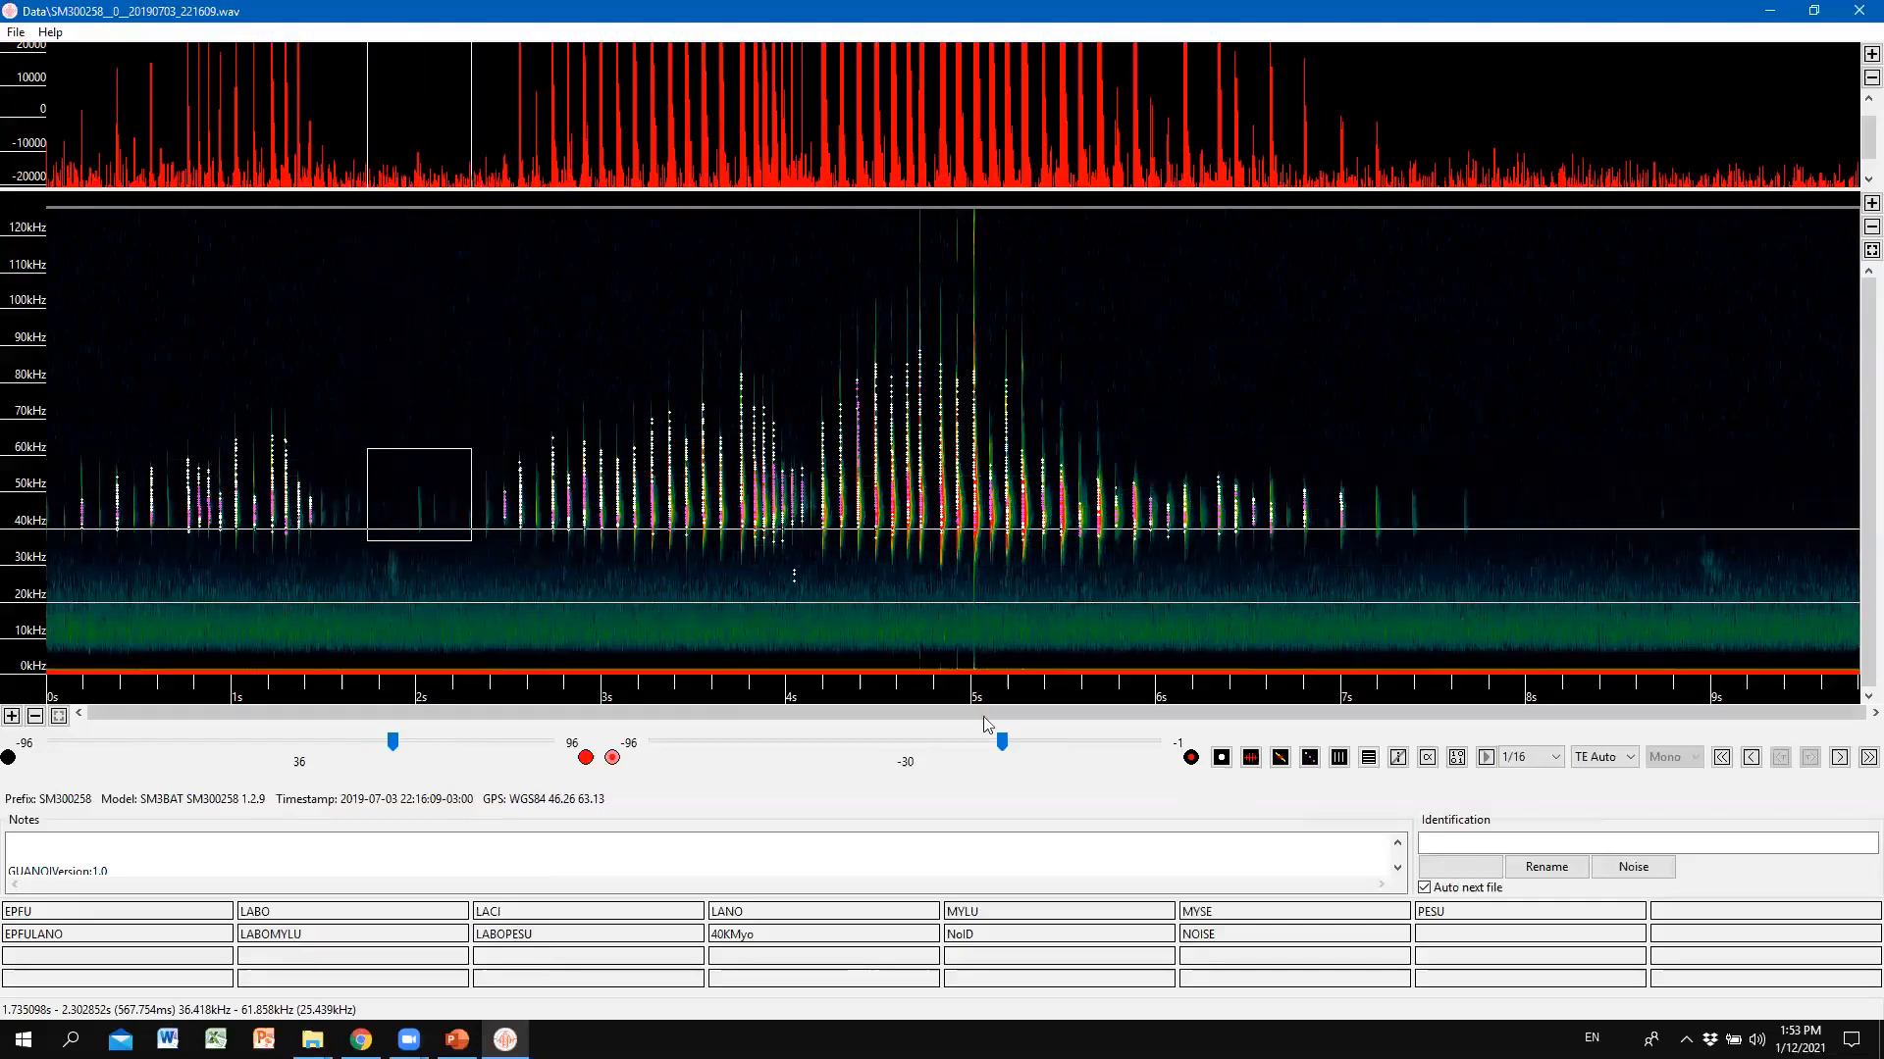
Switch to compressed time, scroll through the calls, then return to the whole 9-second file.
left_click(1339, 758)
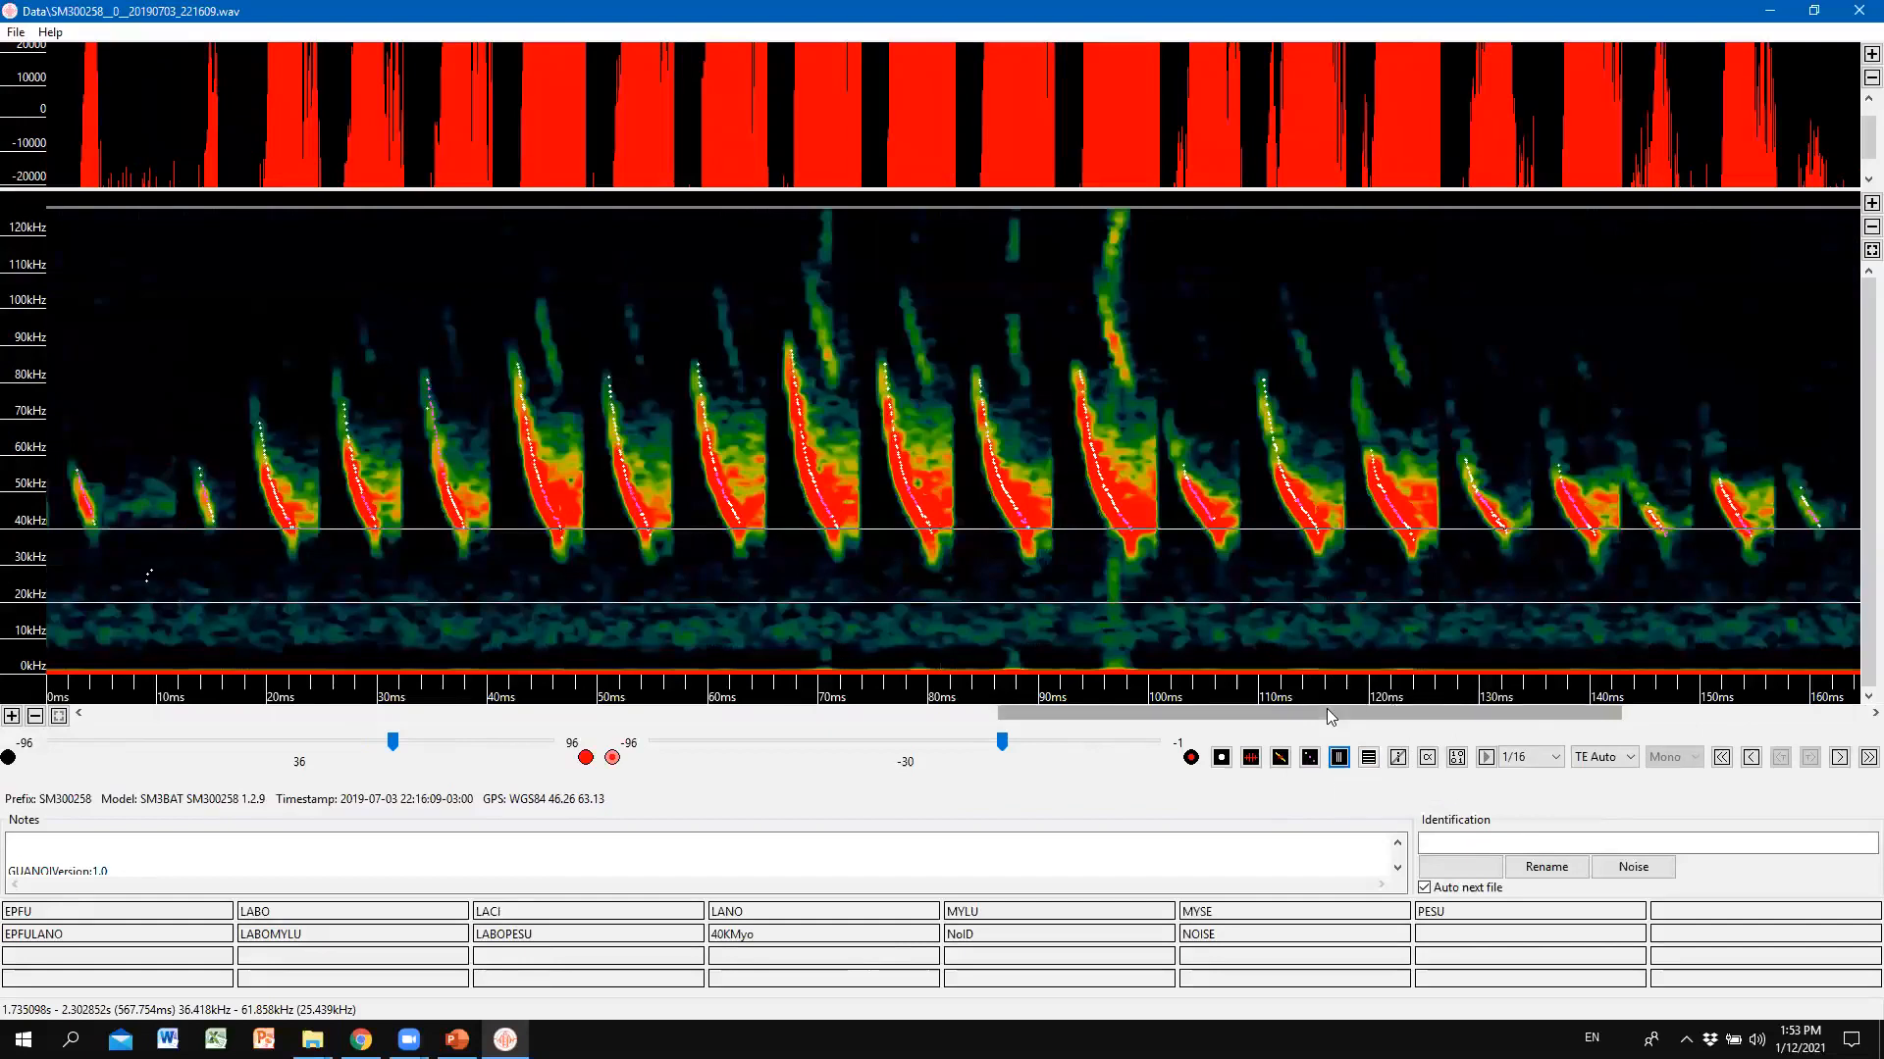
left_click_drag(1326, 708, 1530, 716)
left_click_drag(1432, 753, 1672, 764)
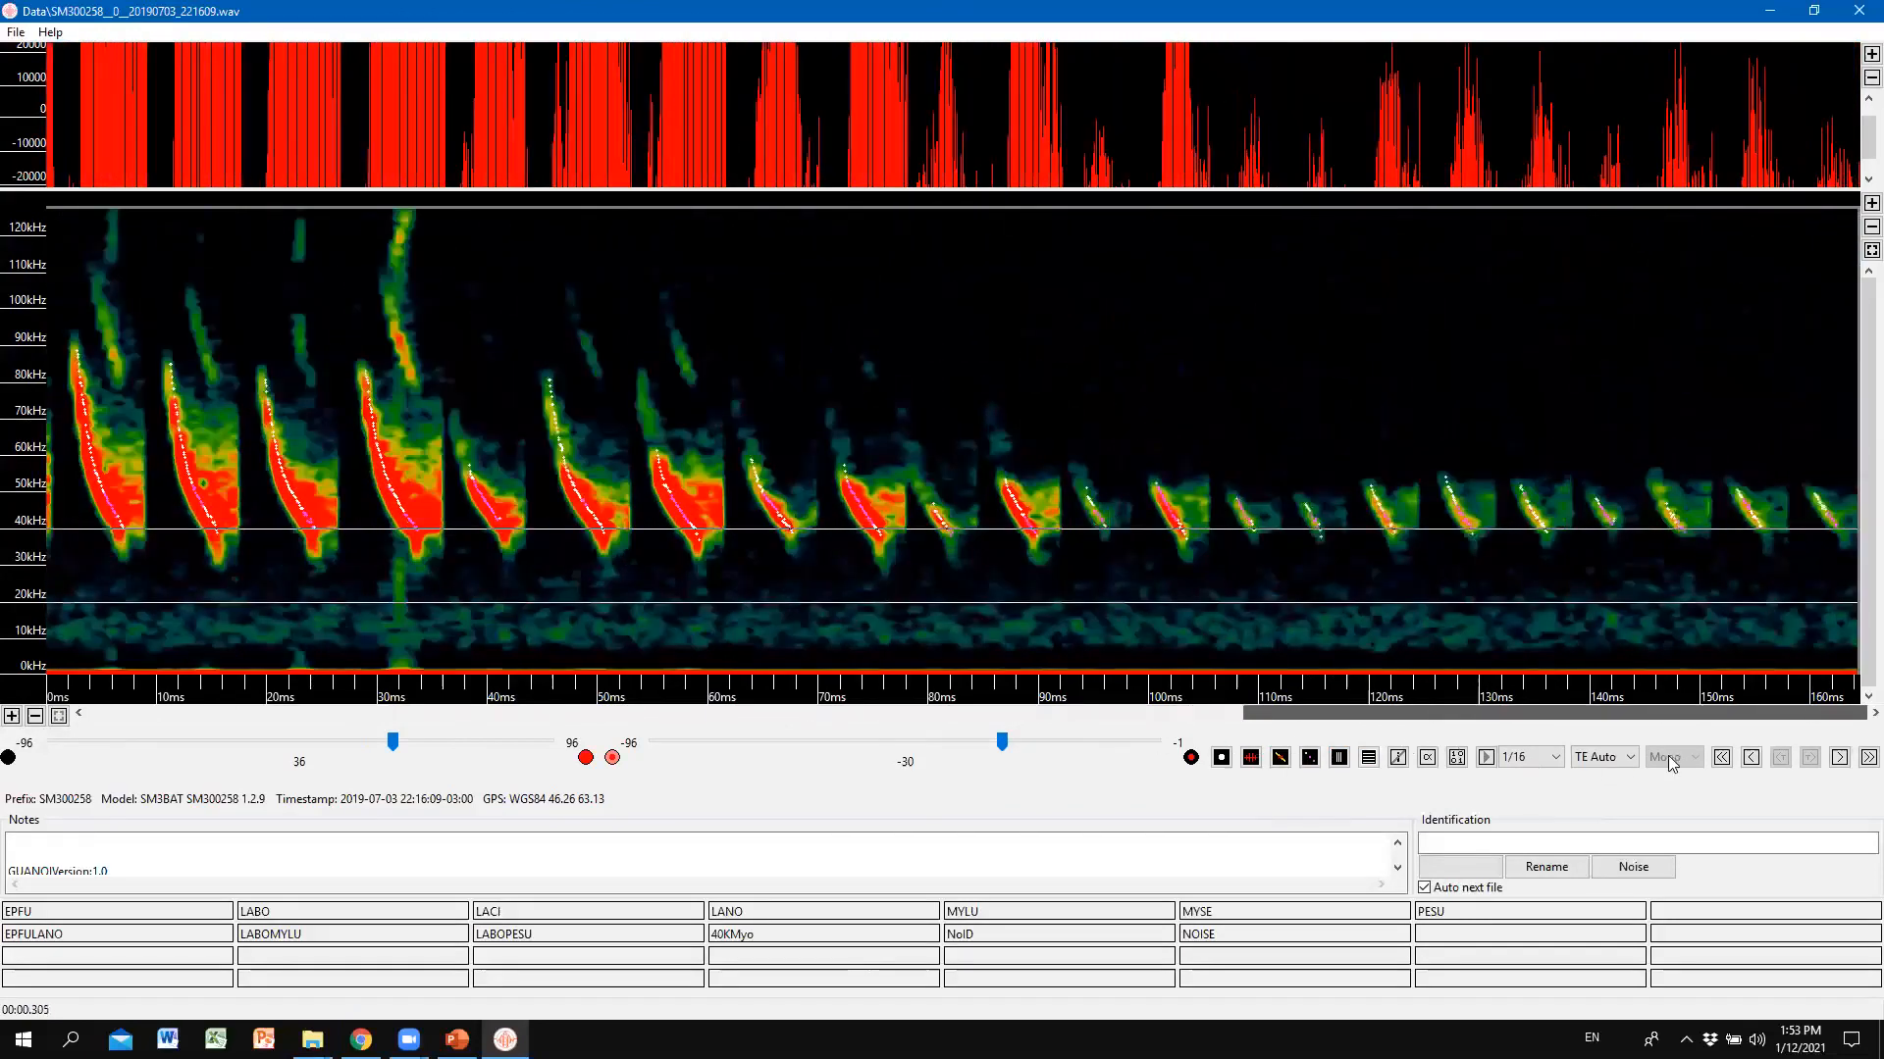
left_click_drag(1510, 753, 740, 730)
left_click(1340, 756)
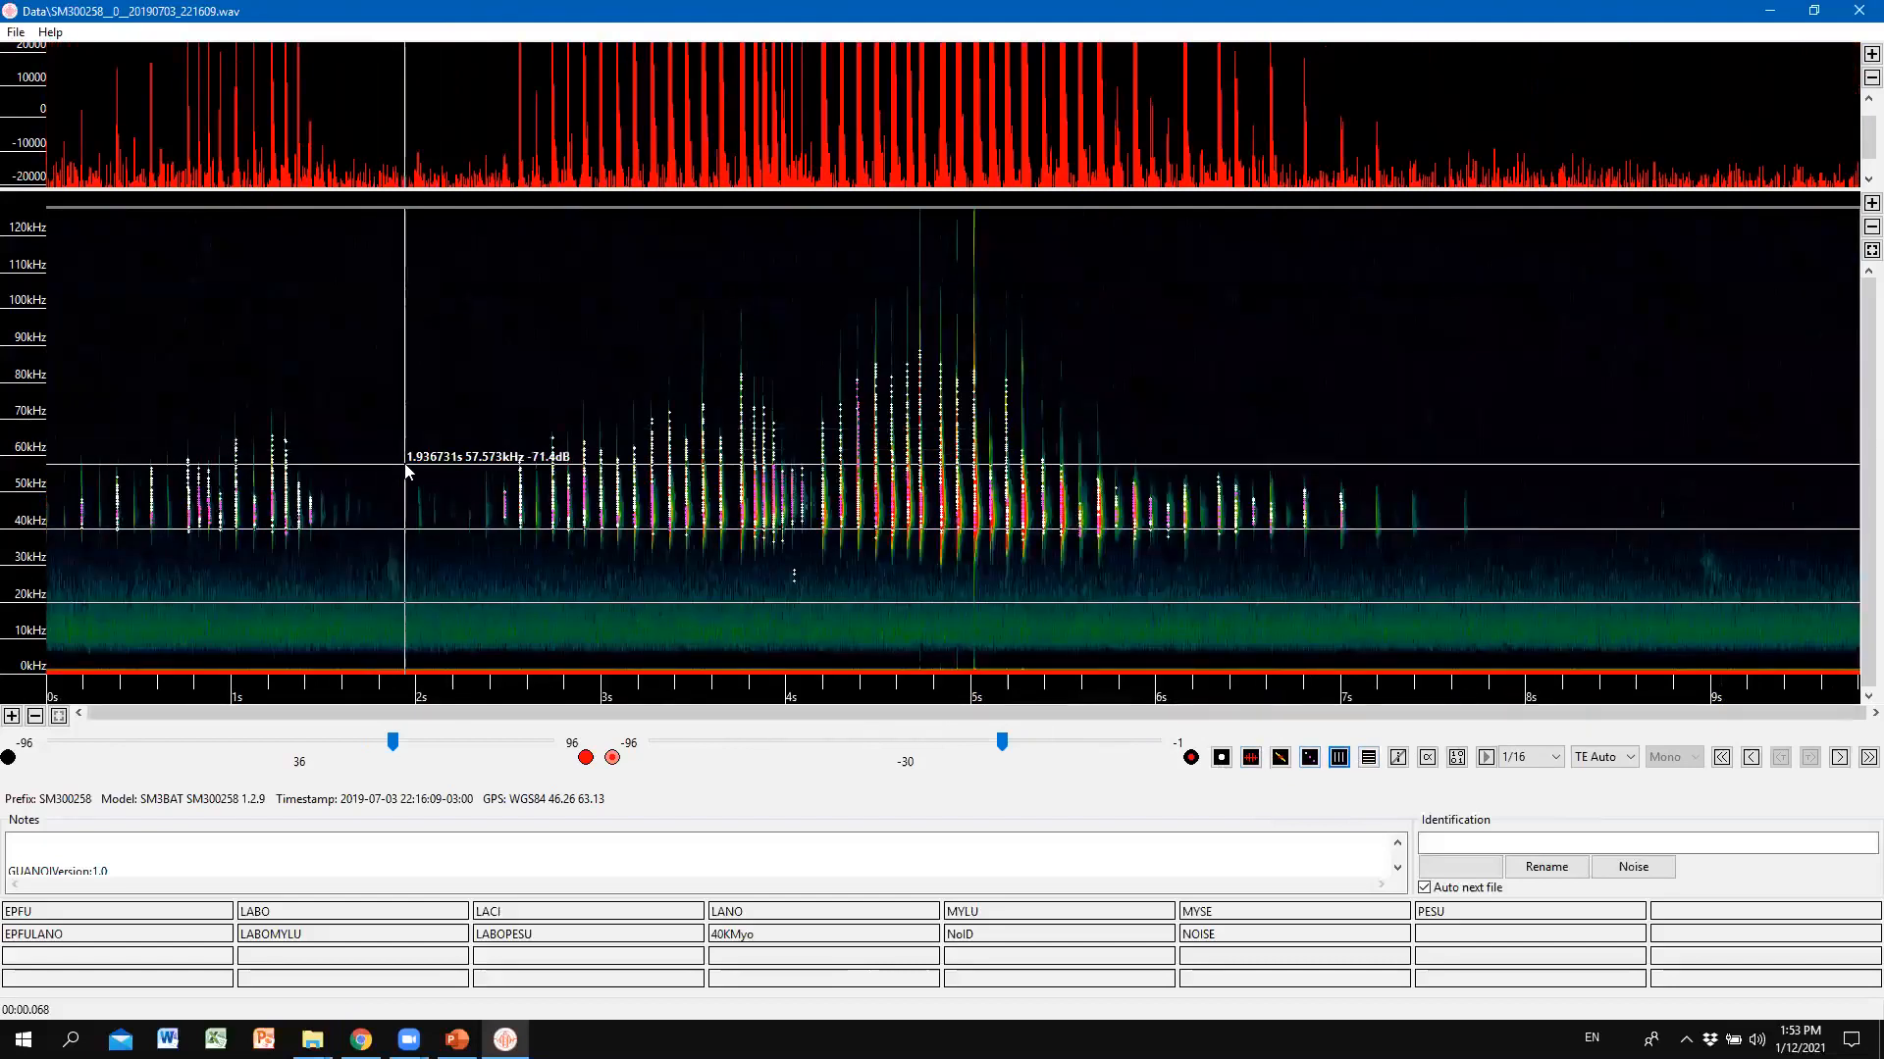
Select the 1.9–2.2 s region and scroll through it in compressed time before returning to 0–9 s.
left_click_drag(404, 448, 448, 551)
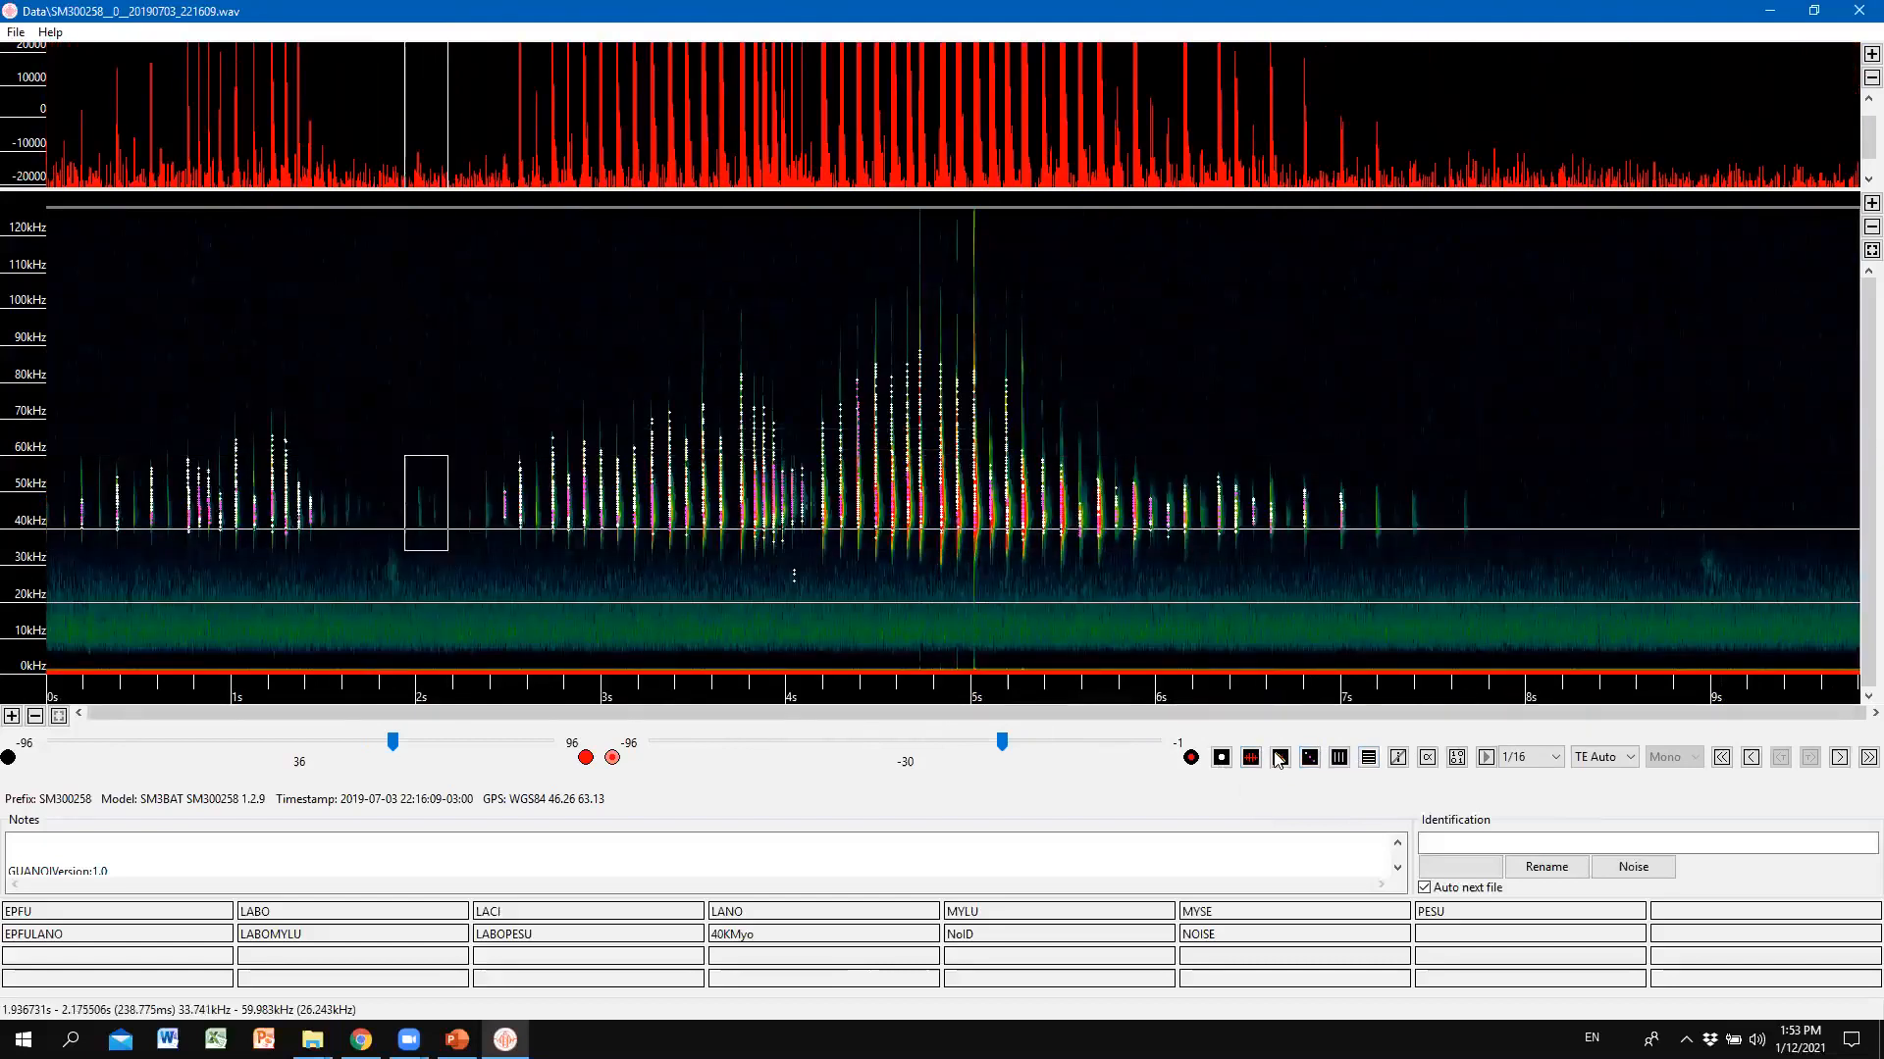
left_click(1339, 757)
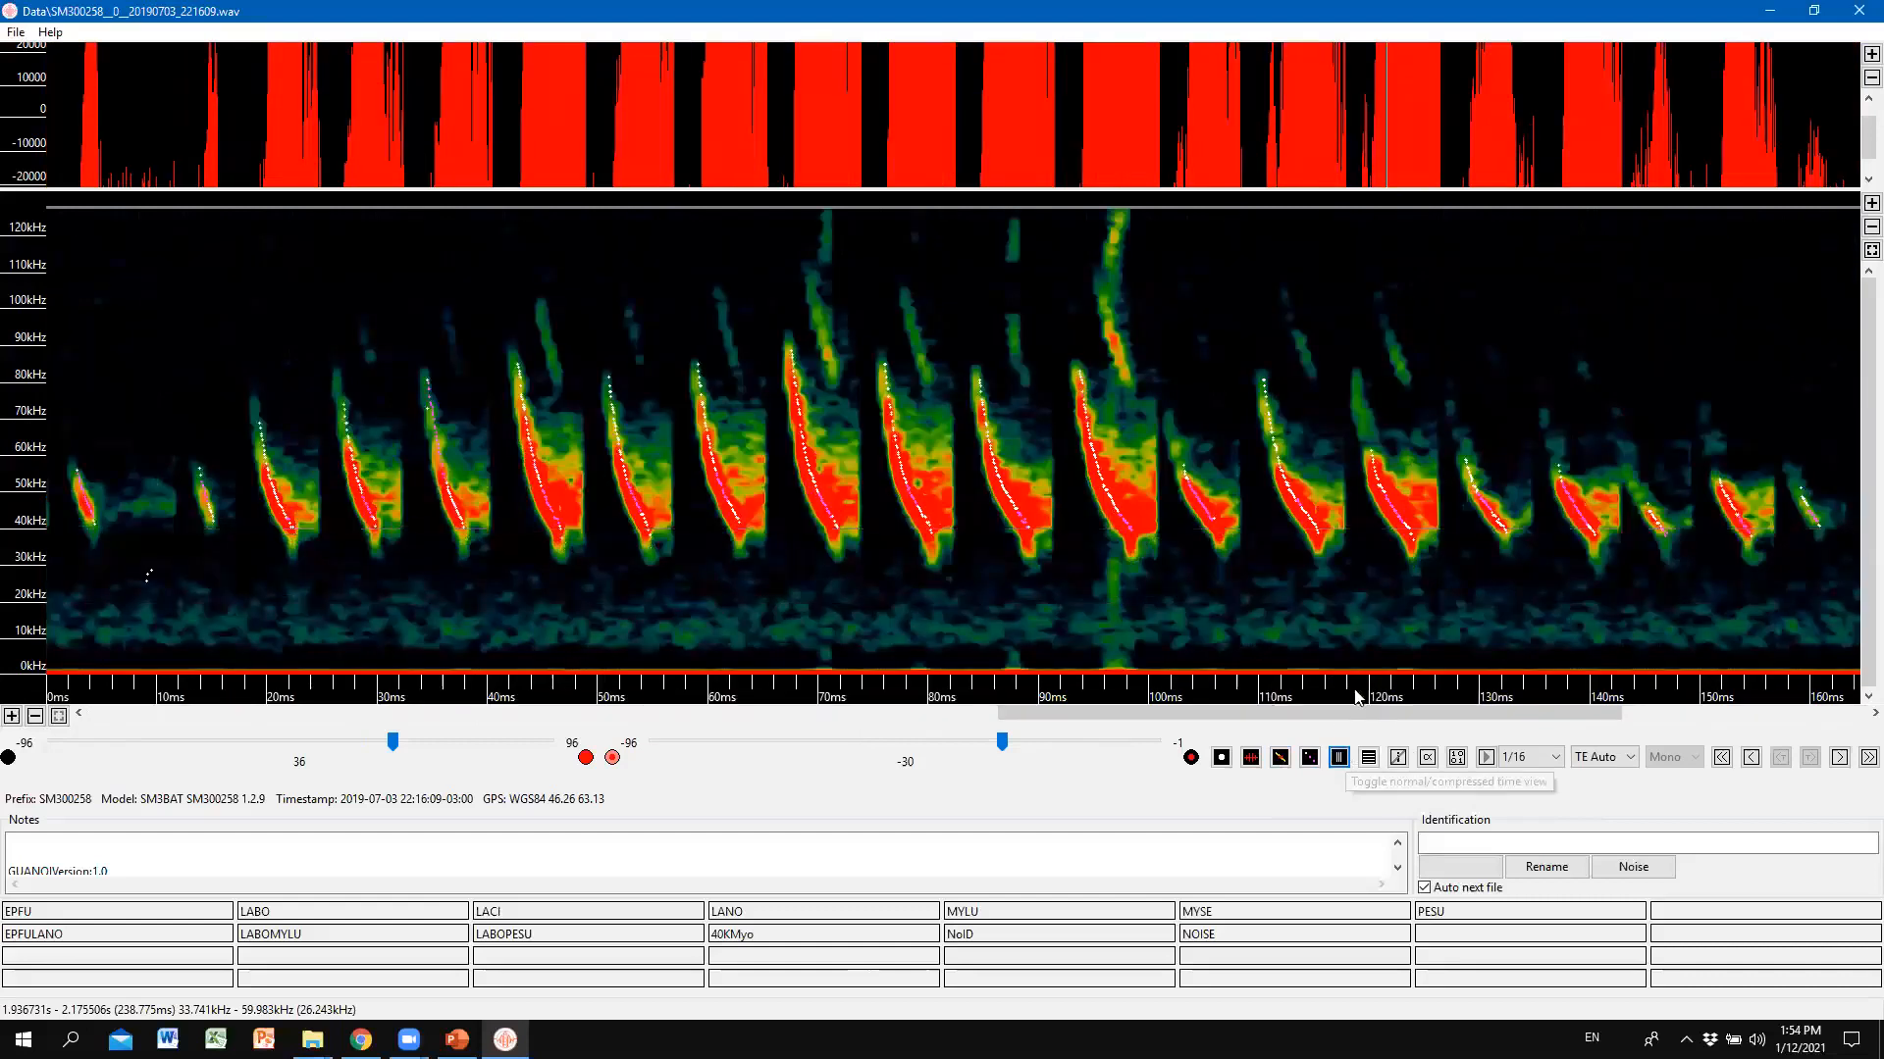
left_click_drag(1342, 713, 659, 715)
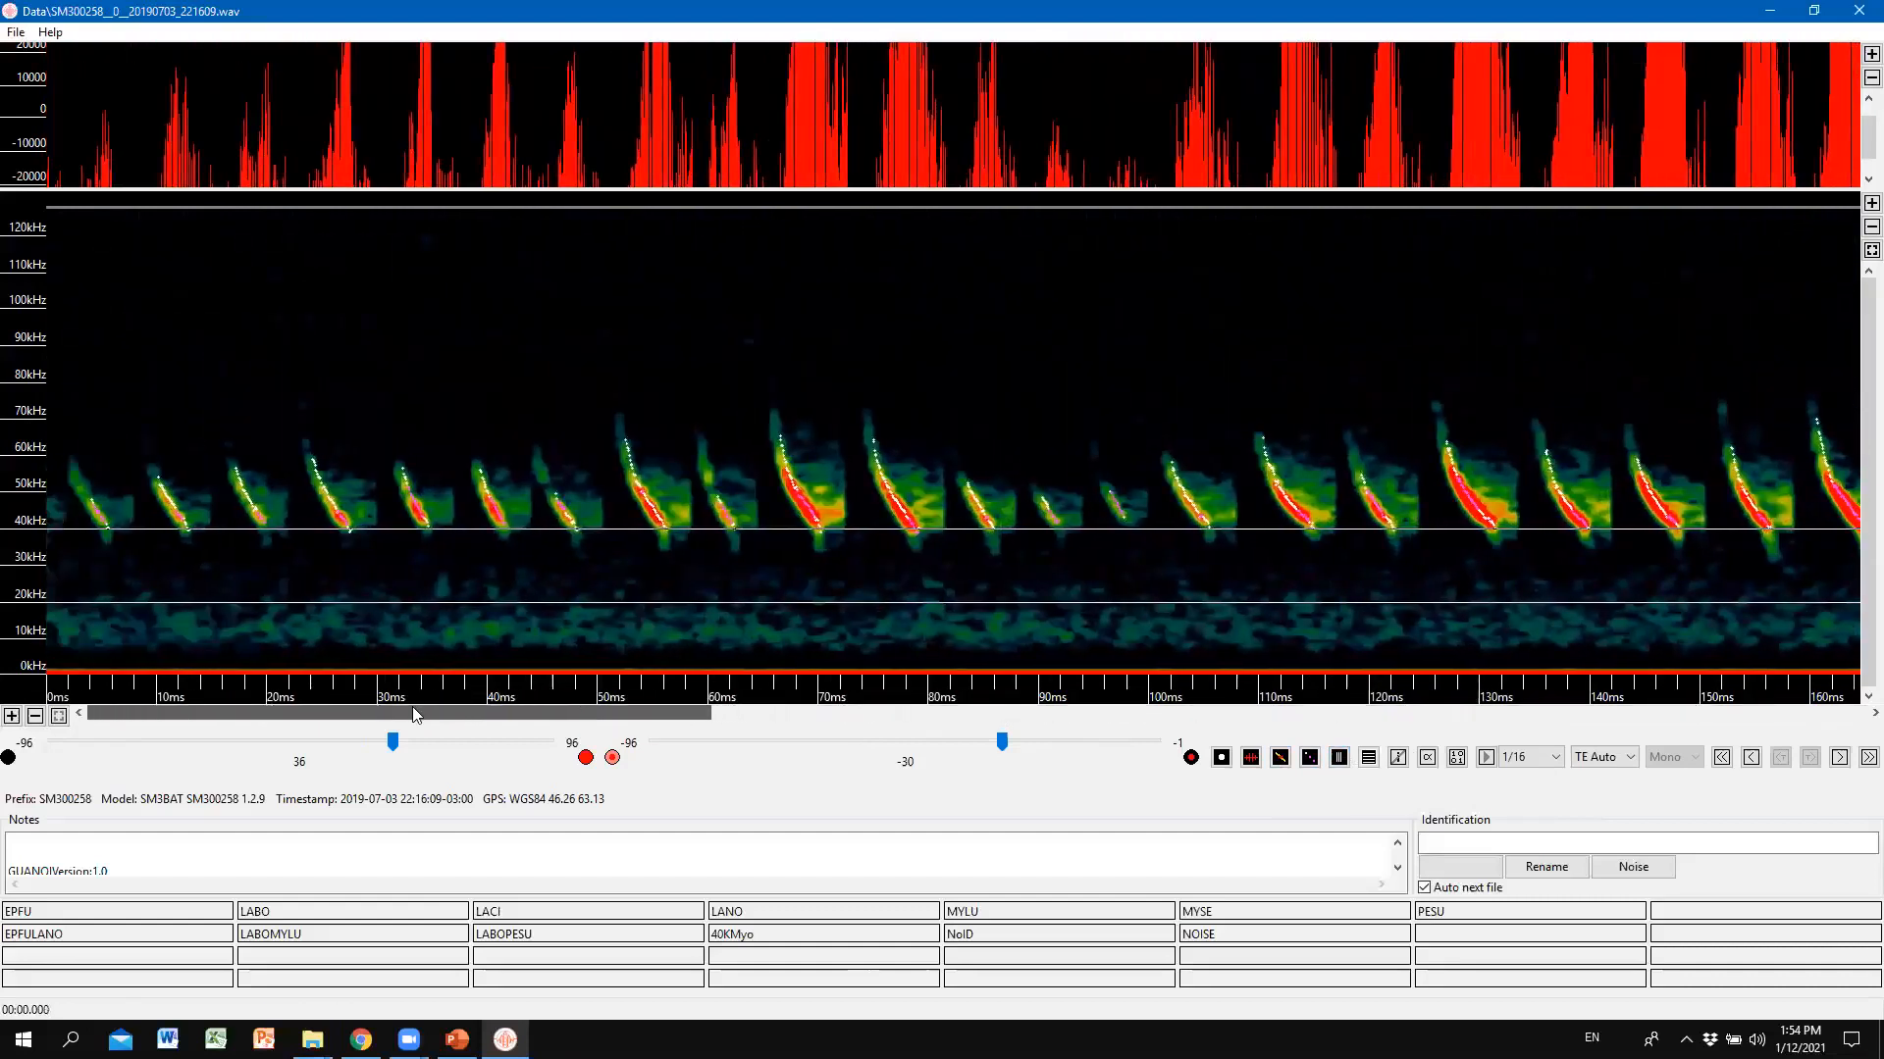
left_click_drag(952, 719, 1486, 711)
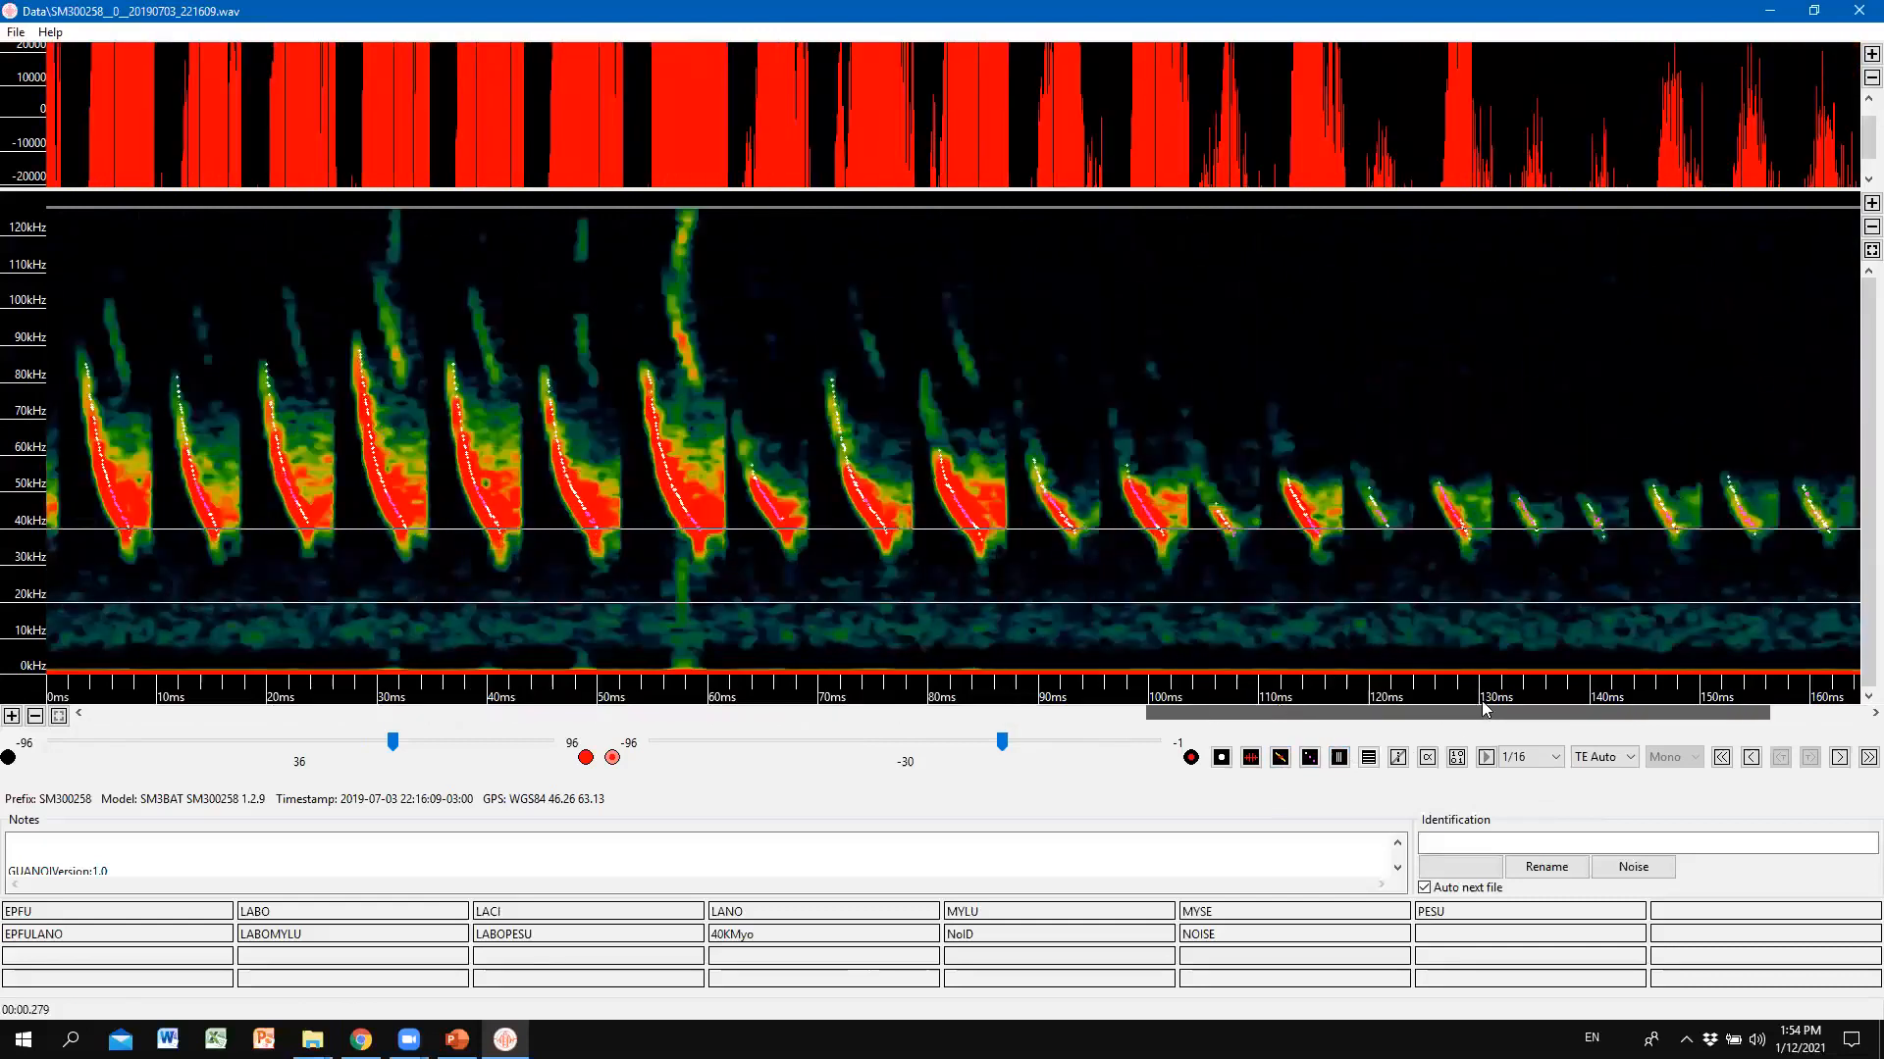
left_click(1337, 758)
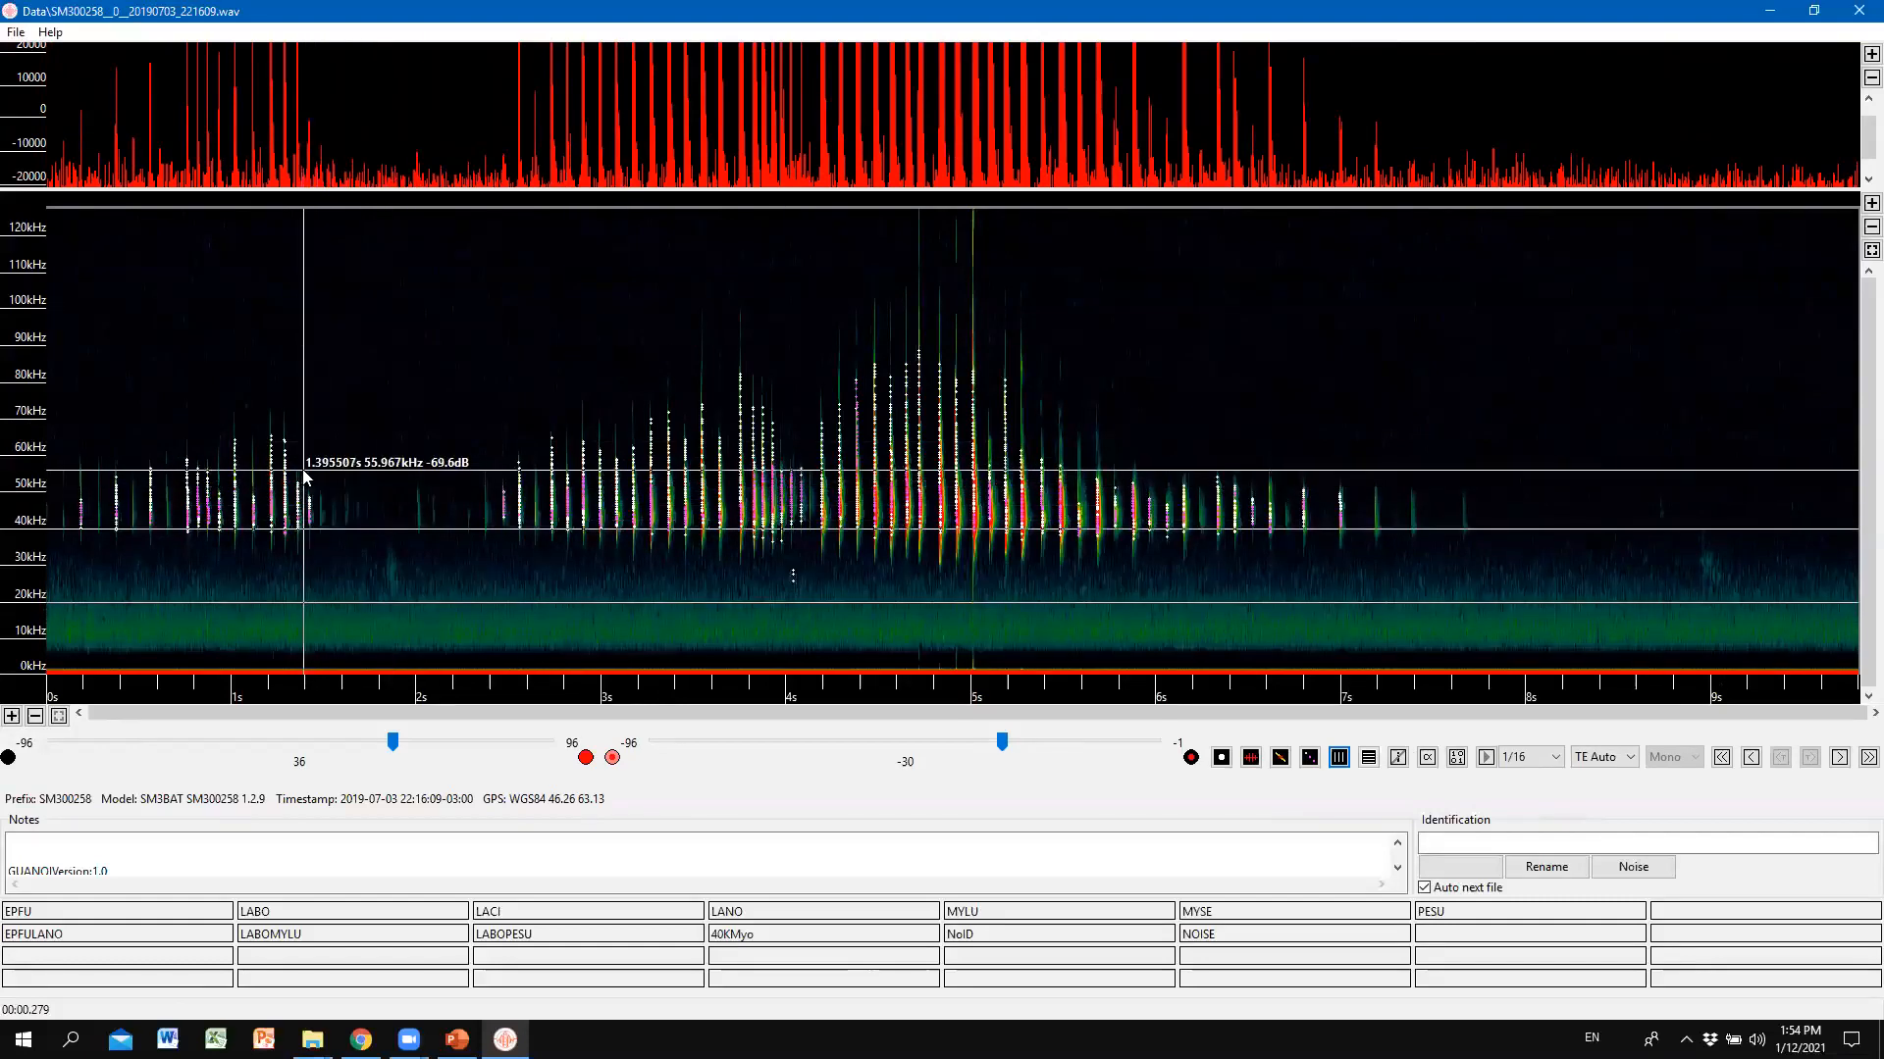
Zoom in on the calls around 1.4–1.5 s, then return to the full 9-second view.
left_click_drag(305, 469, 322, 552)
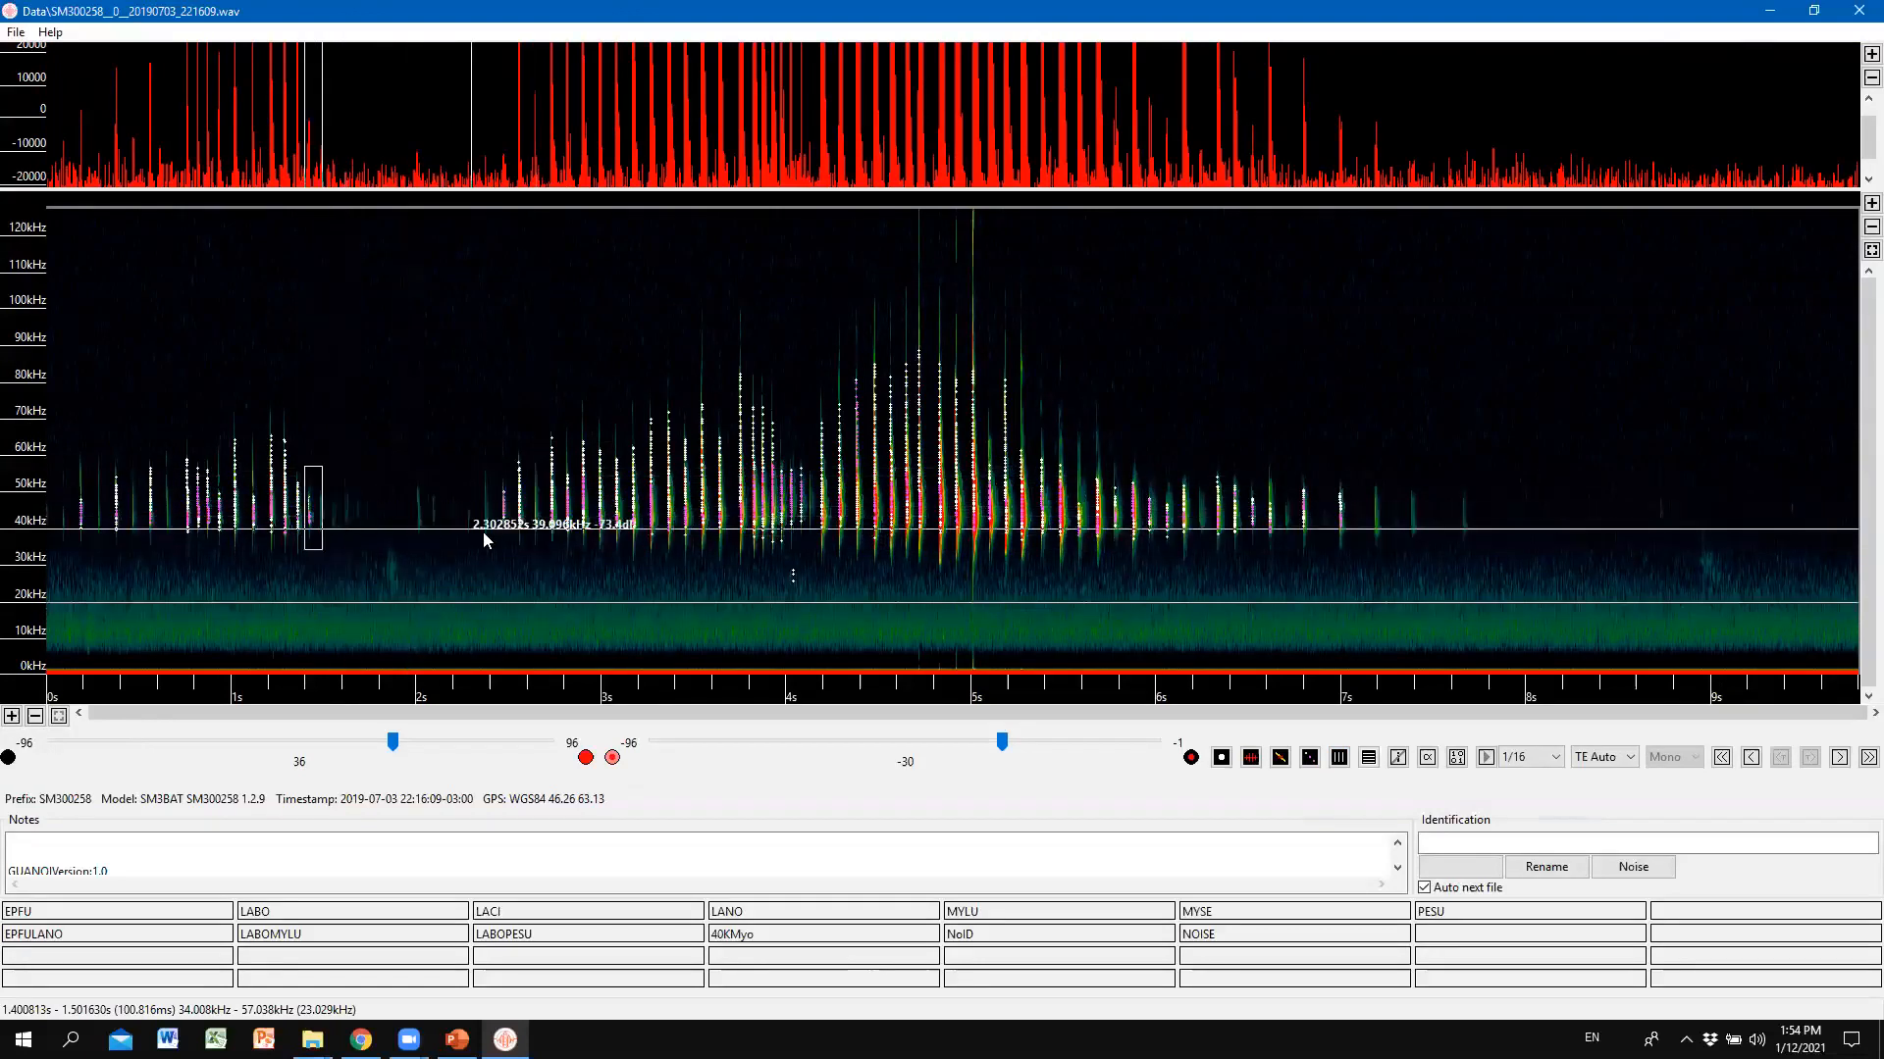
left_click(1340, 760)
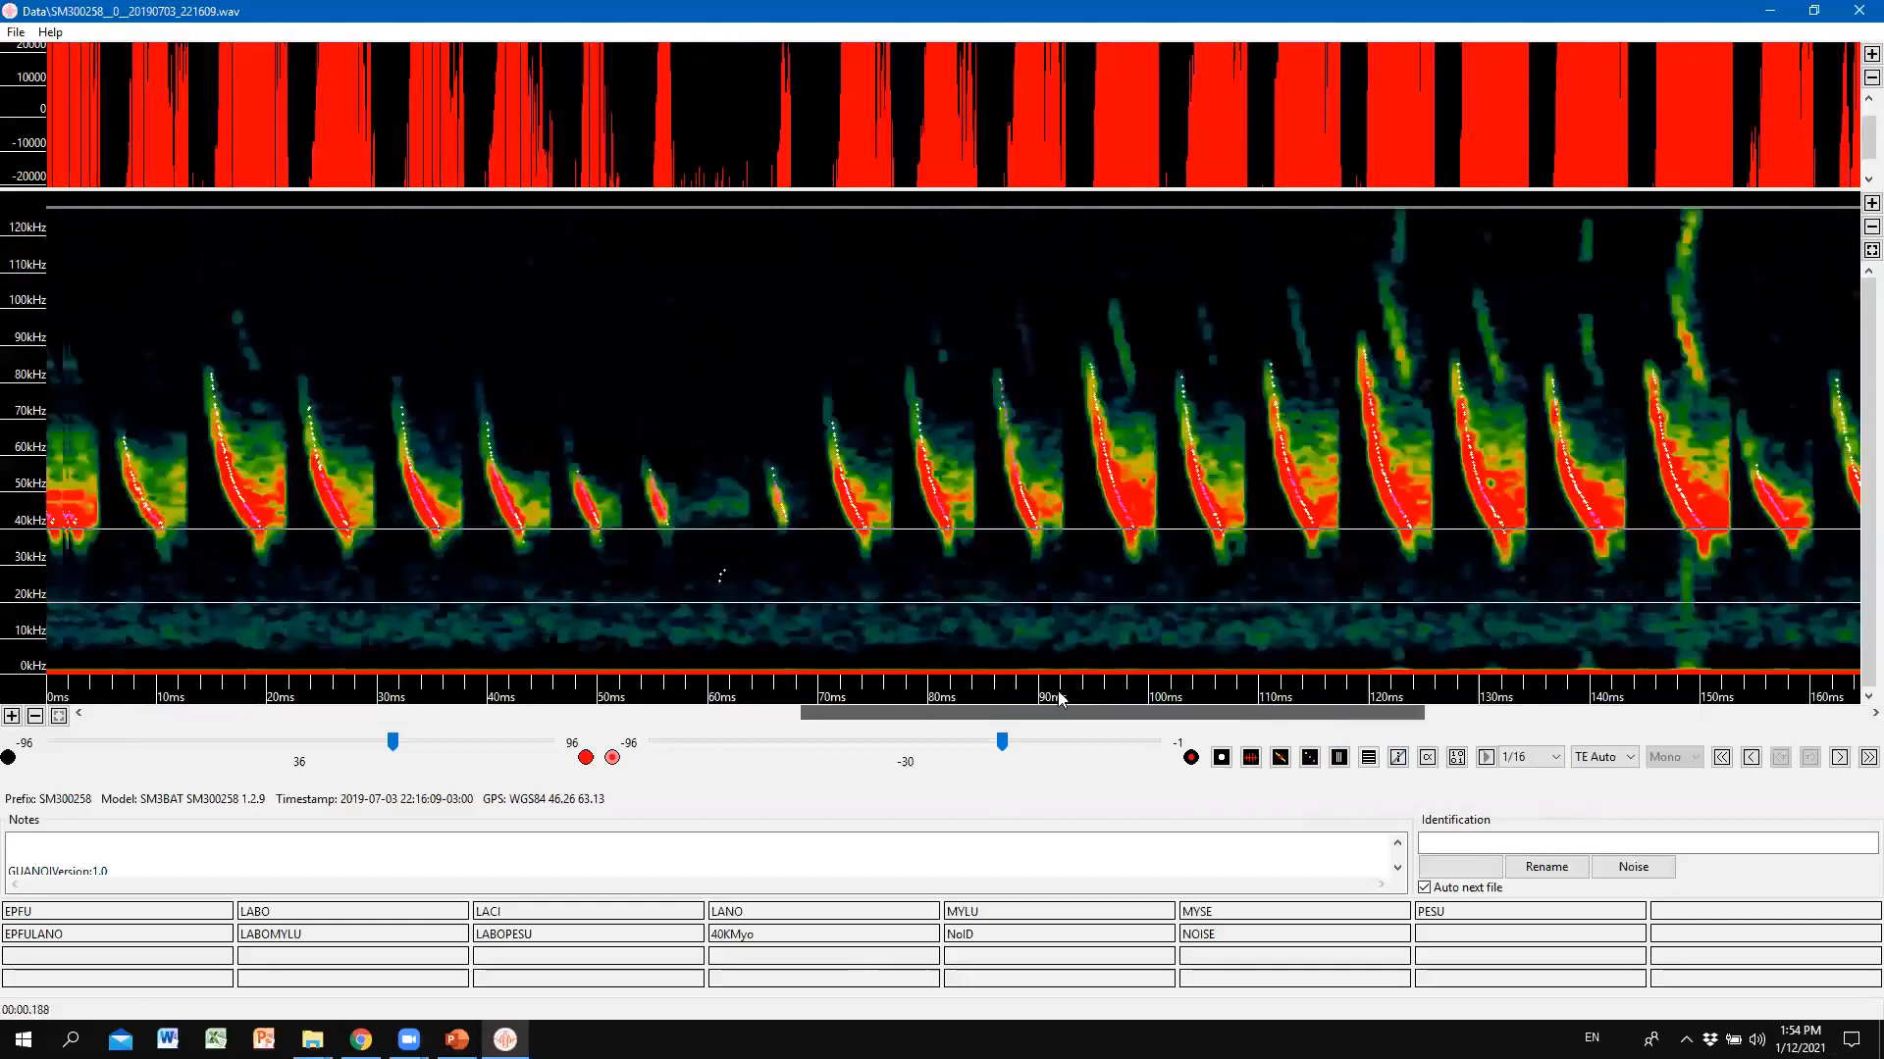
left_click_drag(1059, 694, 637, 670)
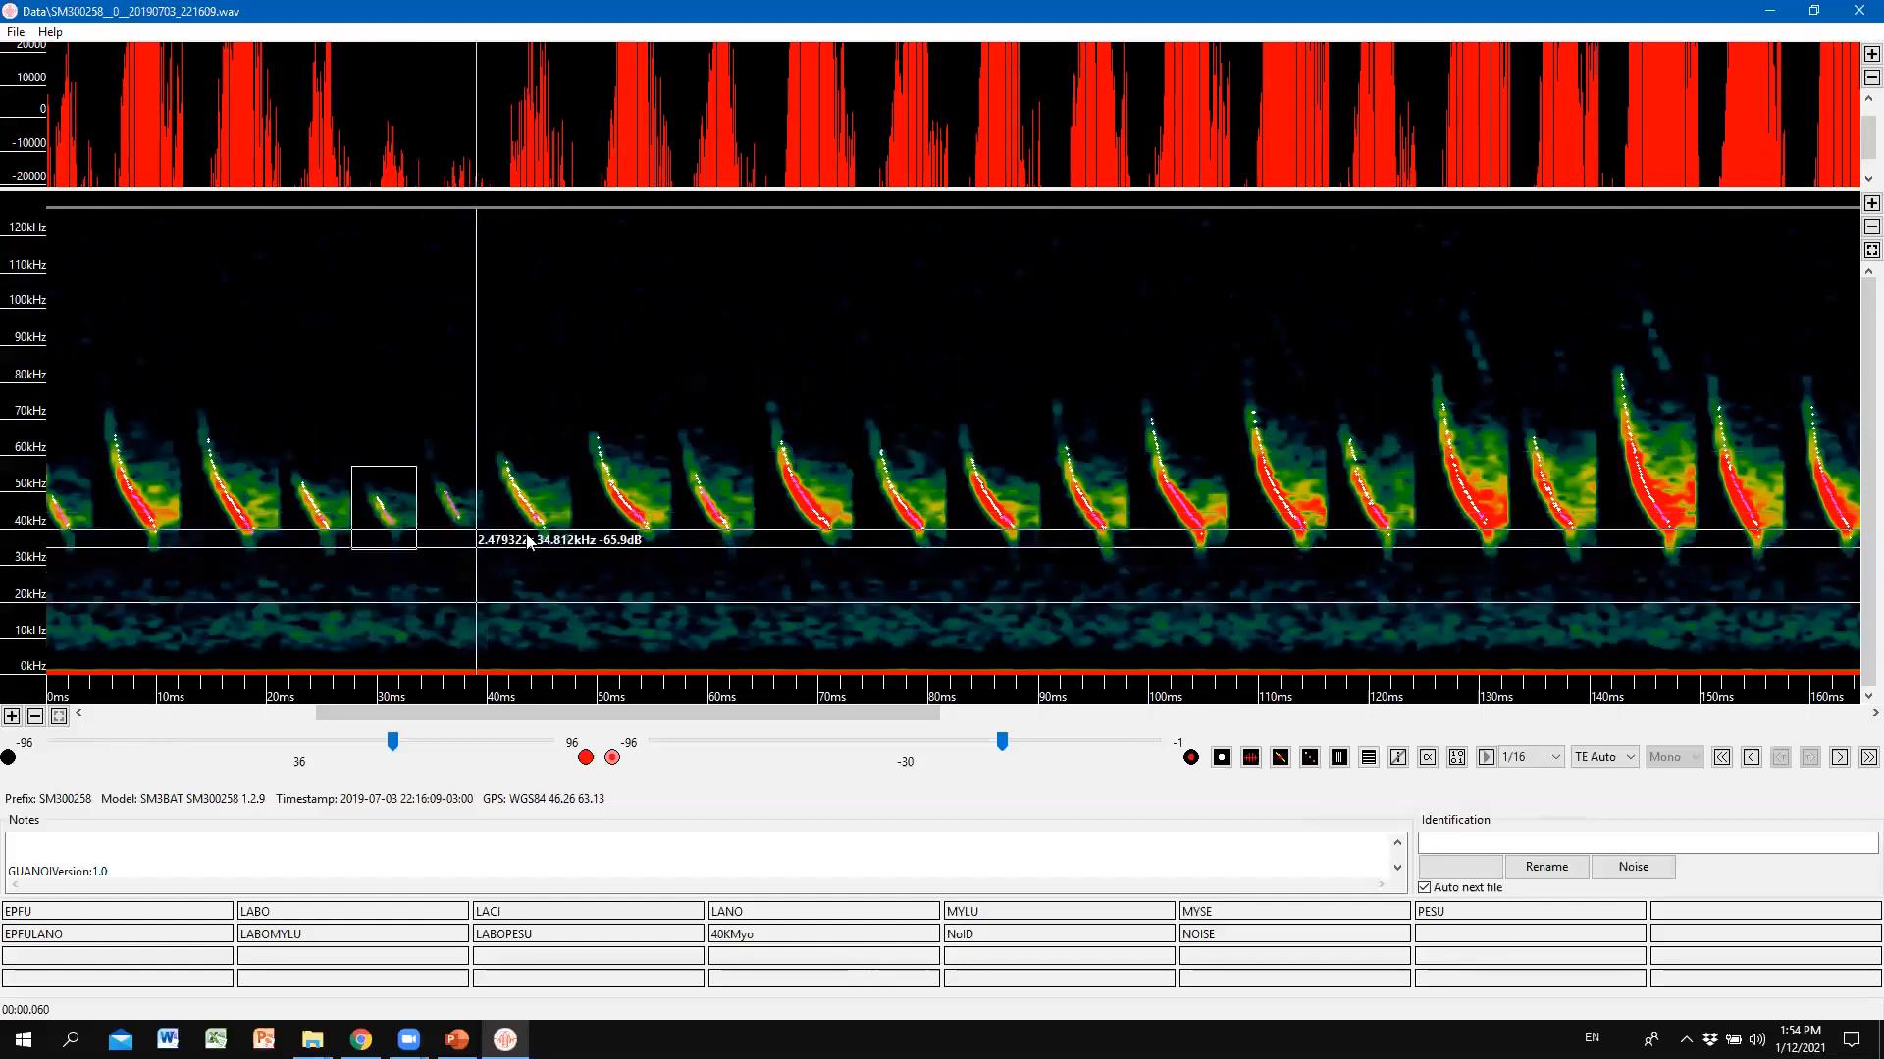
left_click(1340, 758)
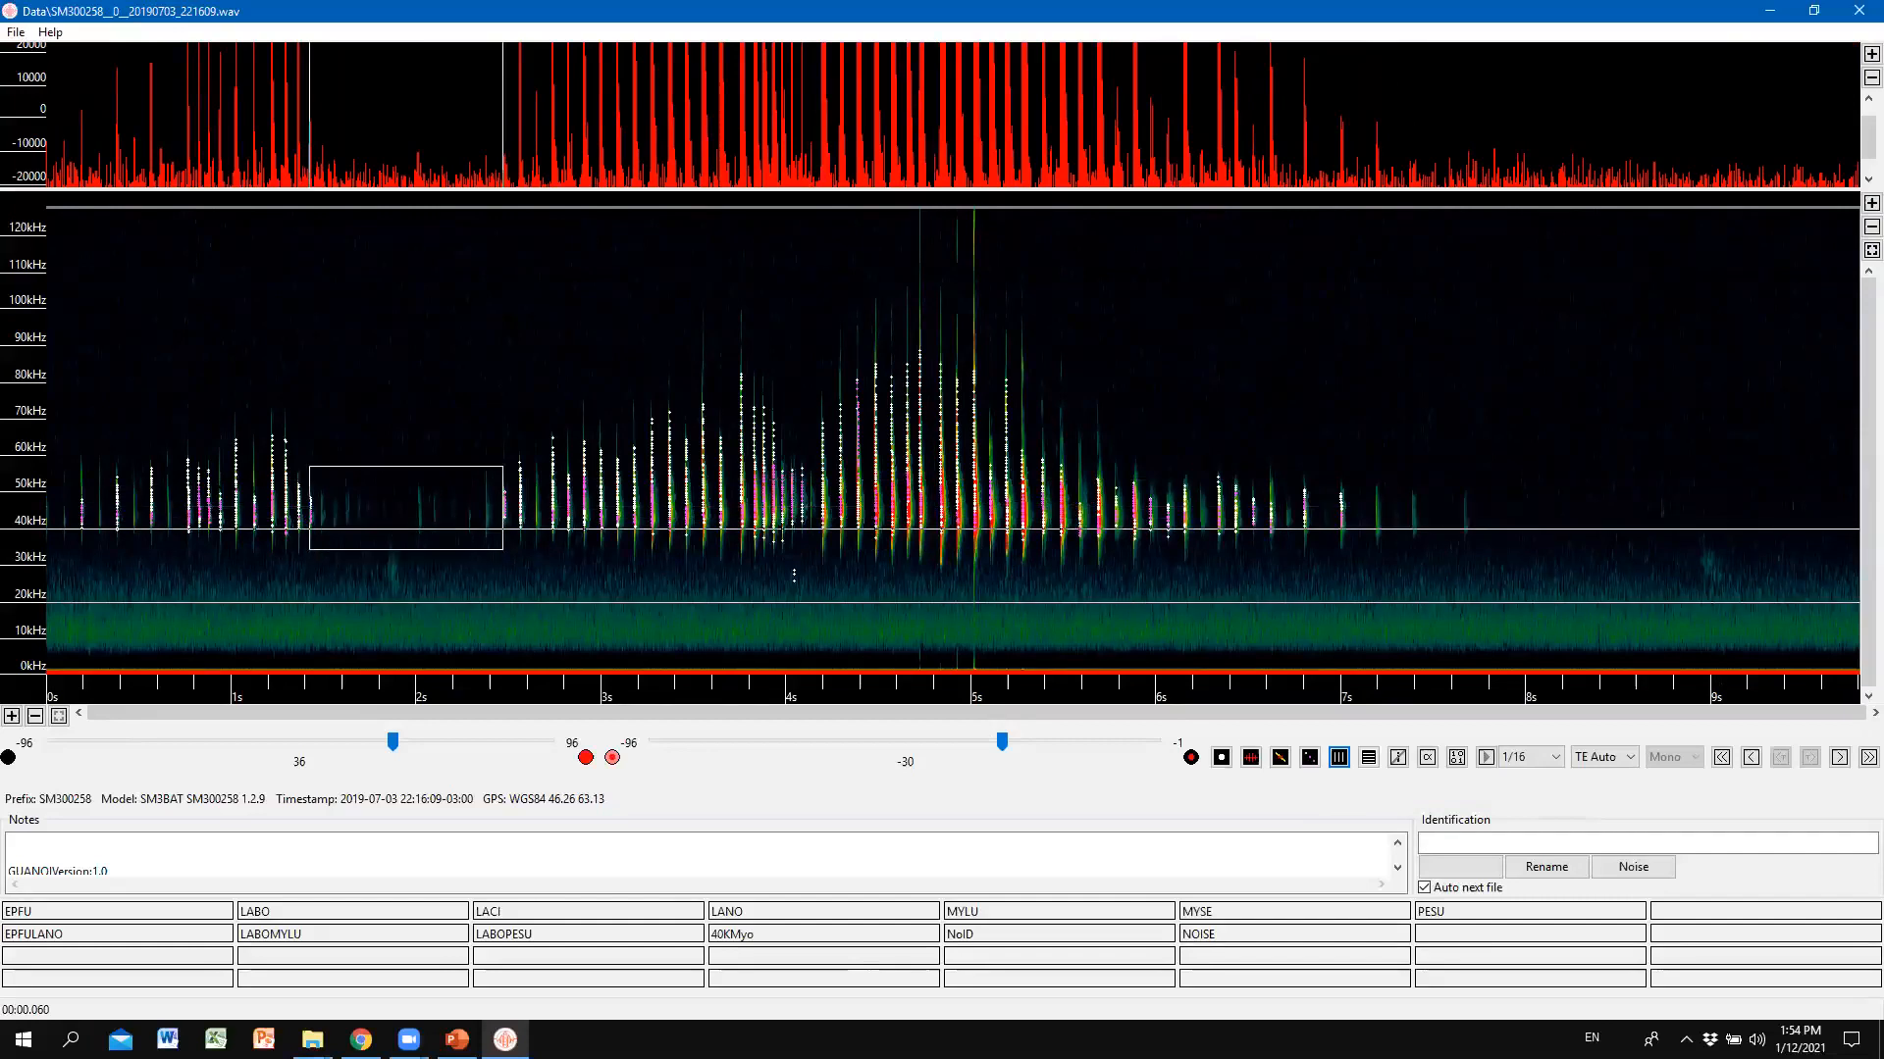
Box and clear regions: 1.0–1.2 s at 94–111 kHz, the main burst from 2 s, and one call at 2.53–2.63 s.
key("alt+Tab")
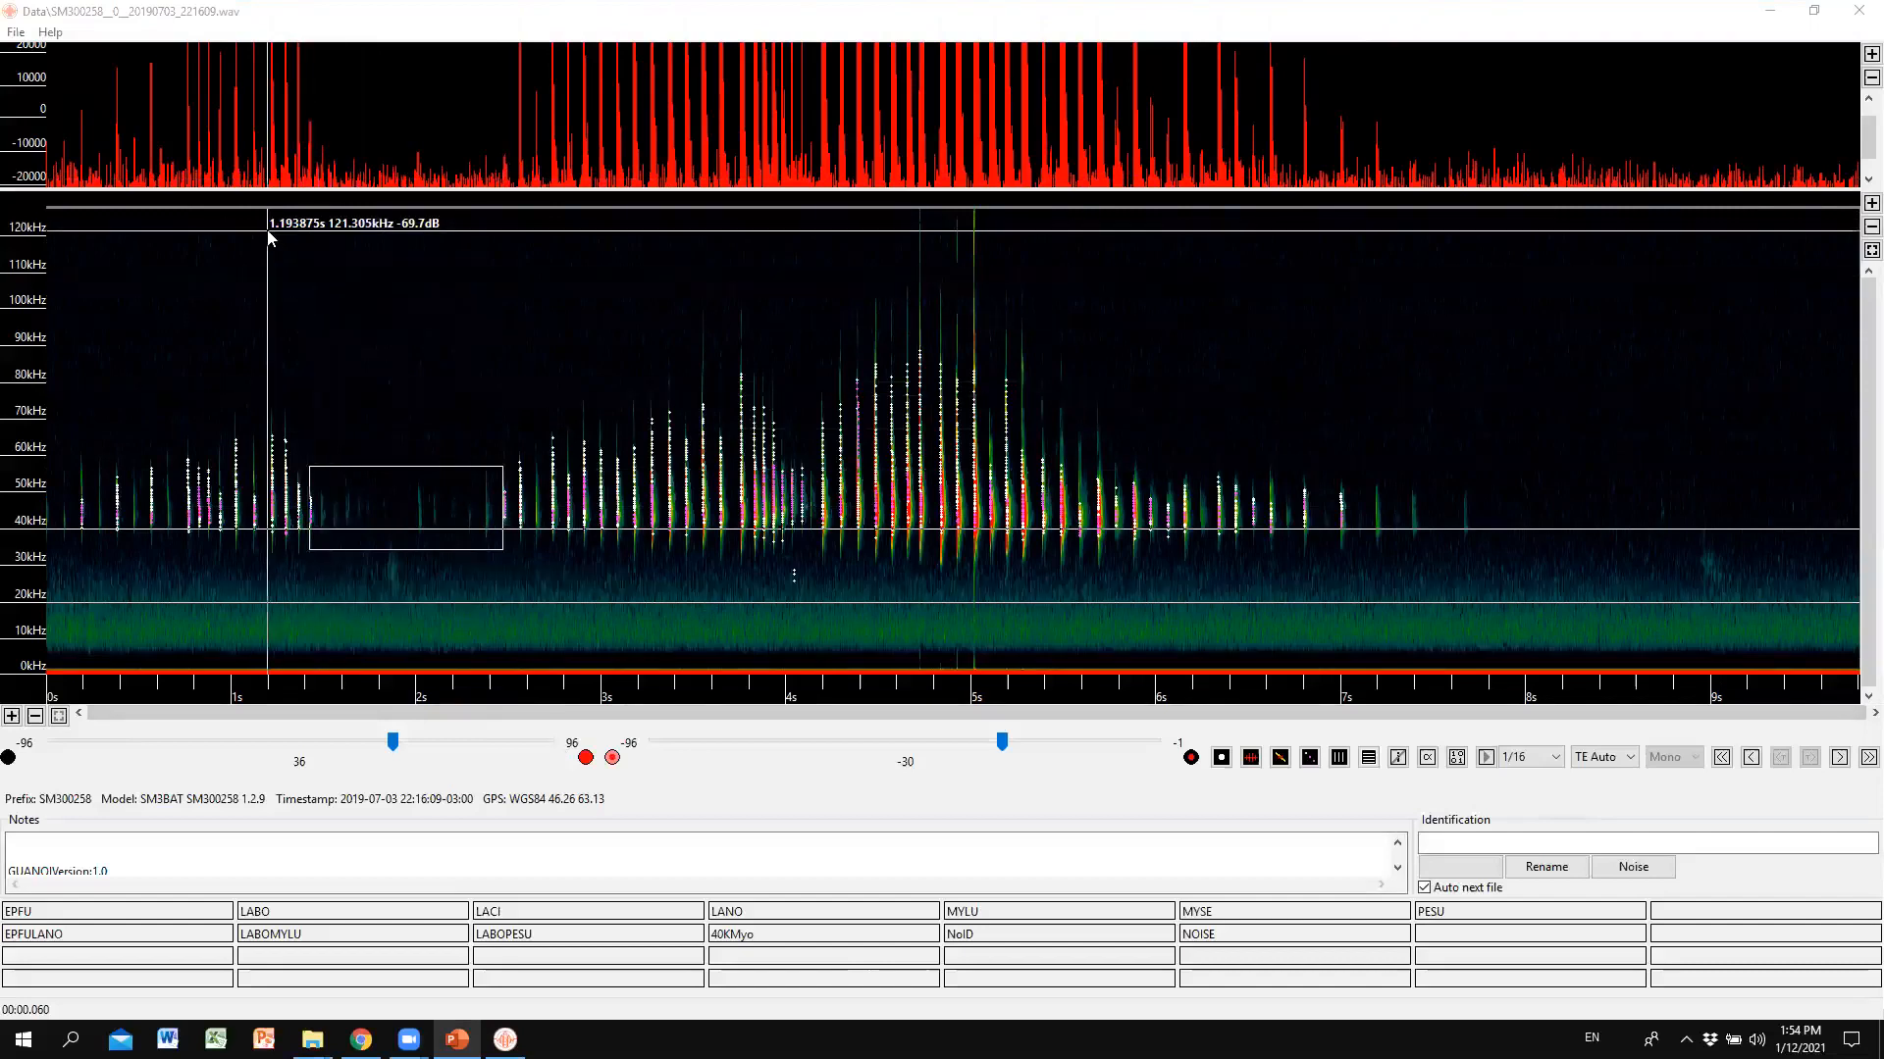
left_click(236, 275)
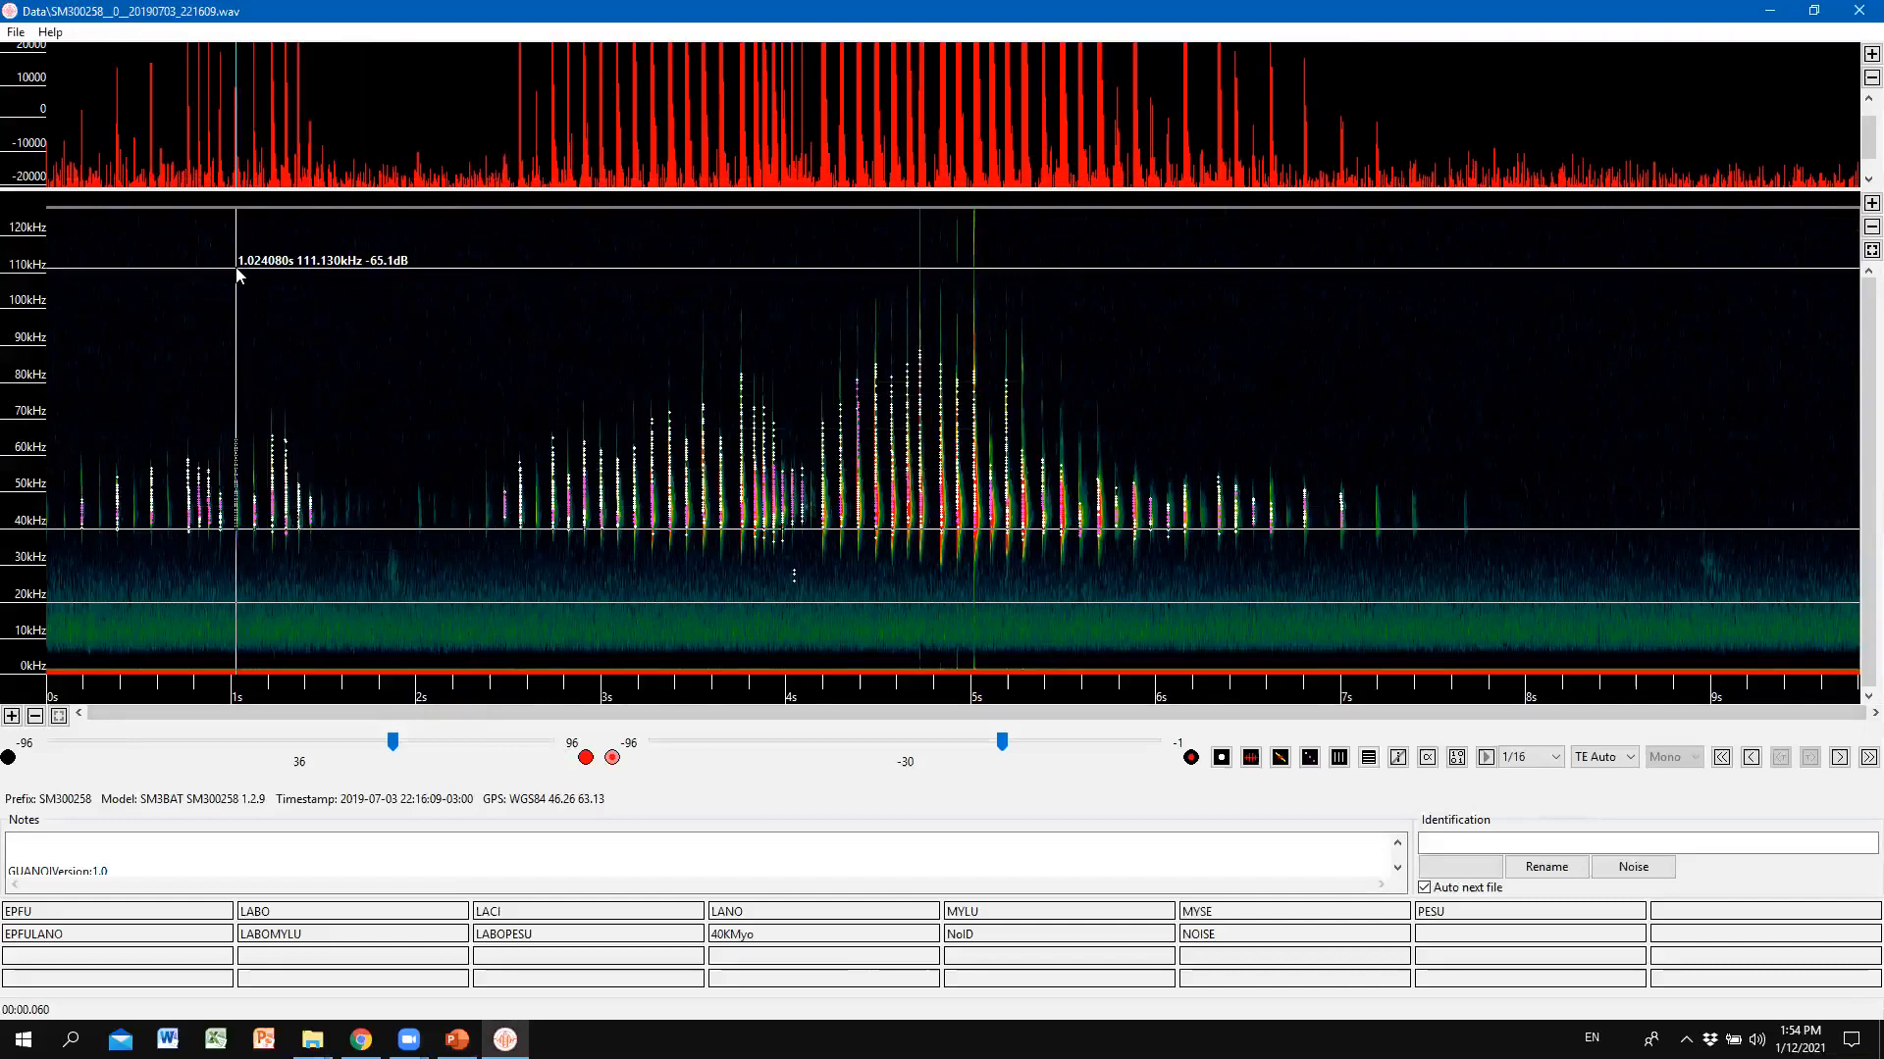
left_click_drag(237, 268, 456, 441)
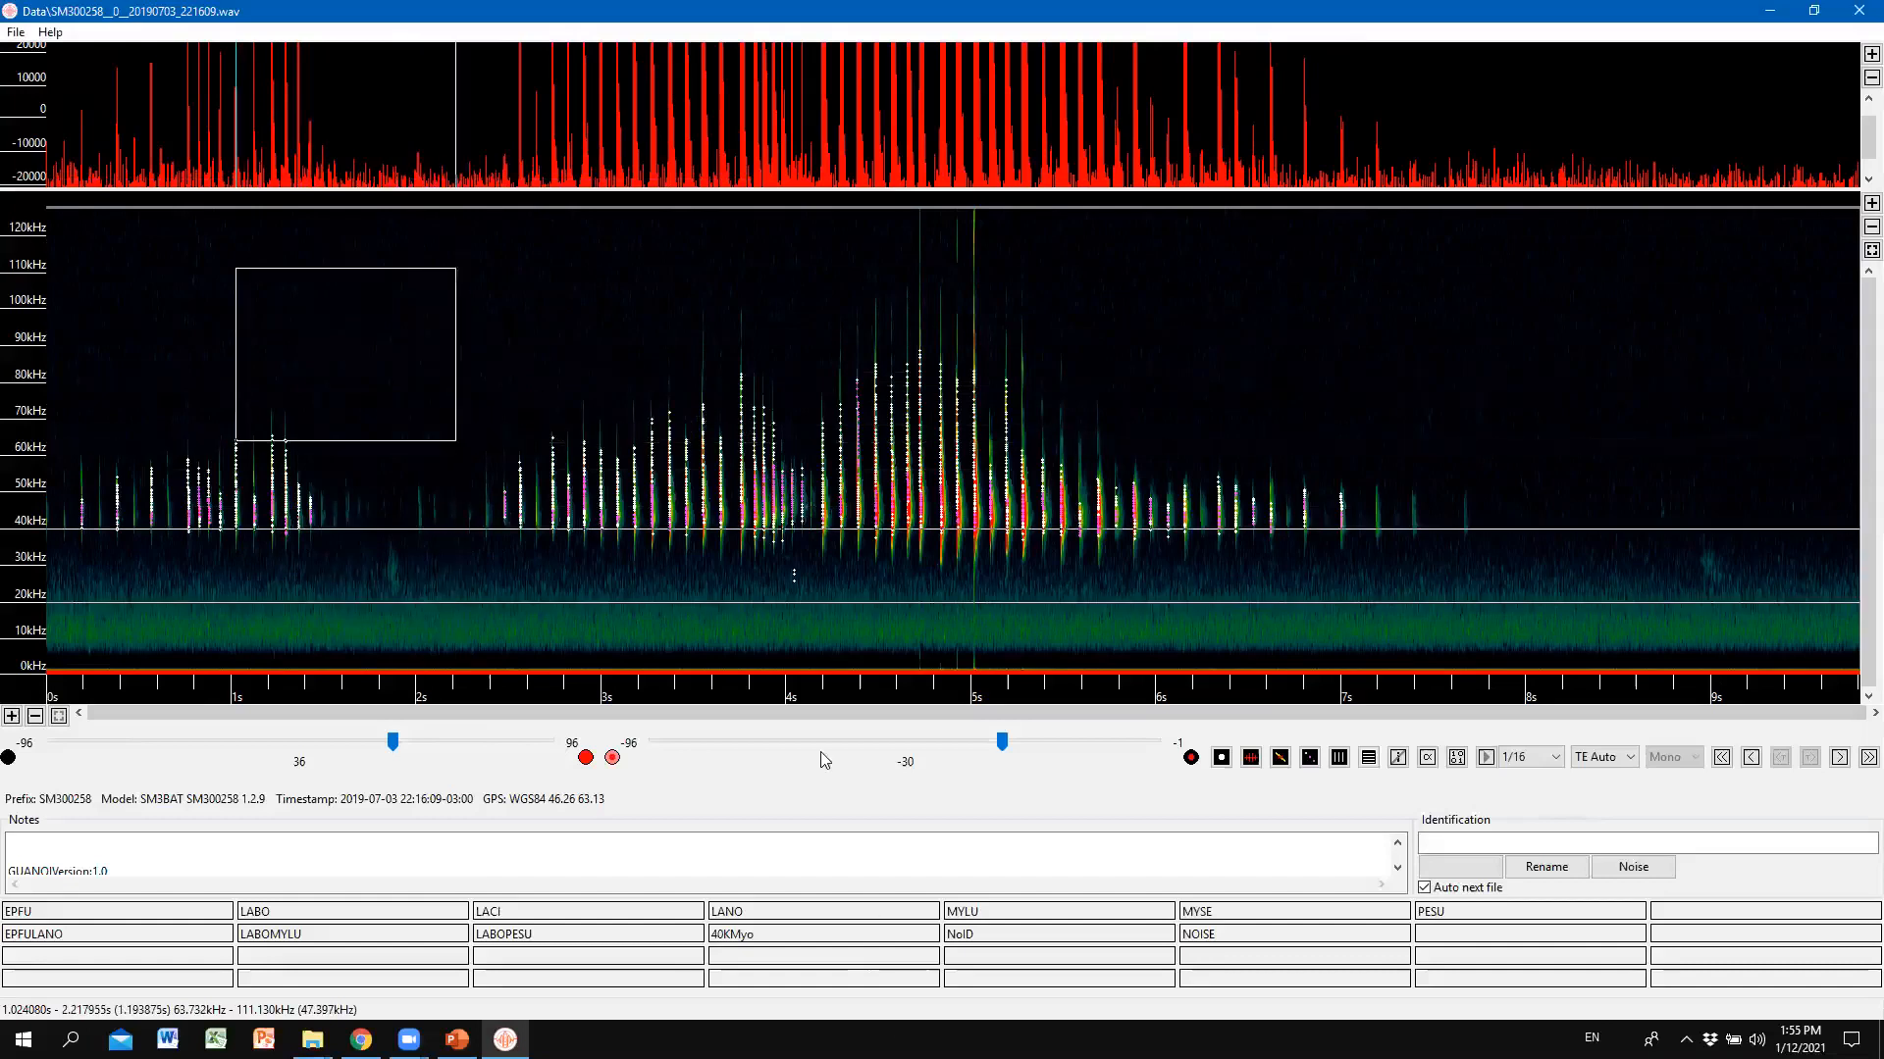
left_click(611, 304)
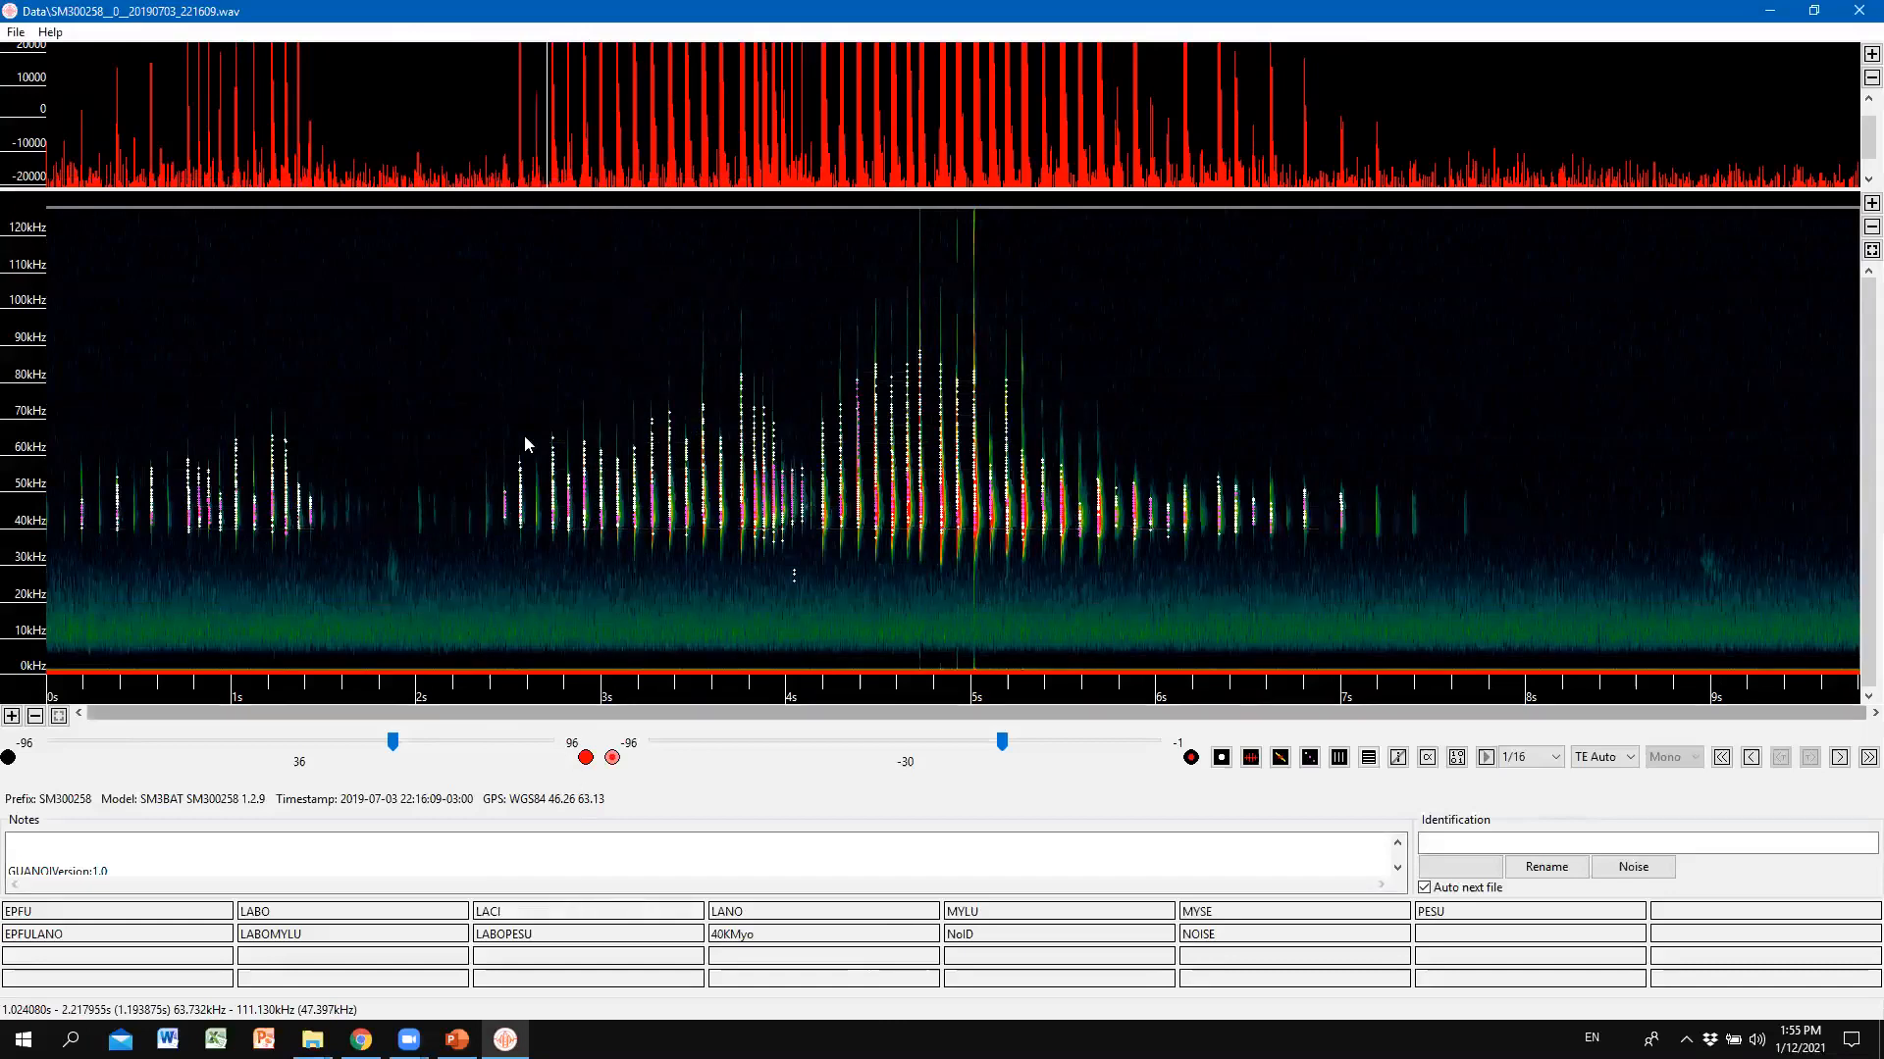
left_click_drag(418, 276, 1536, 588)
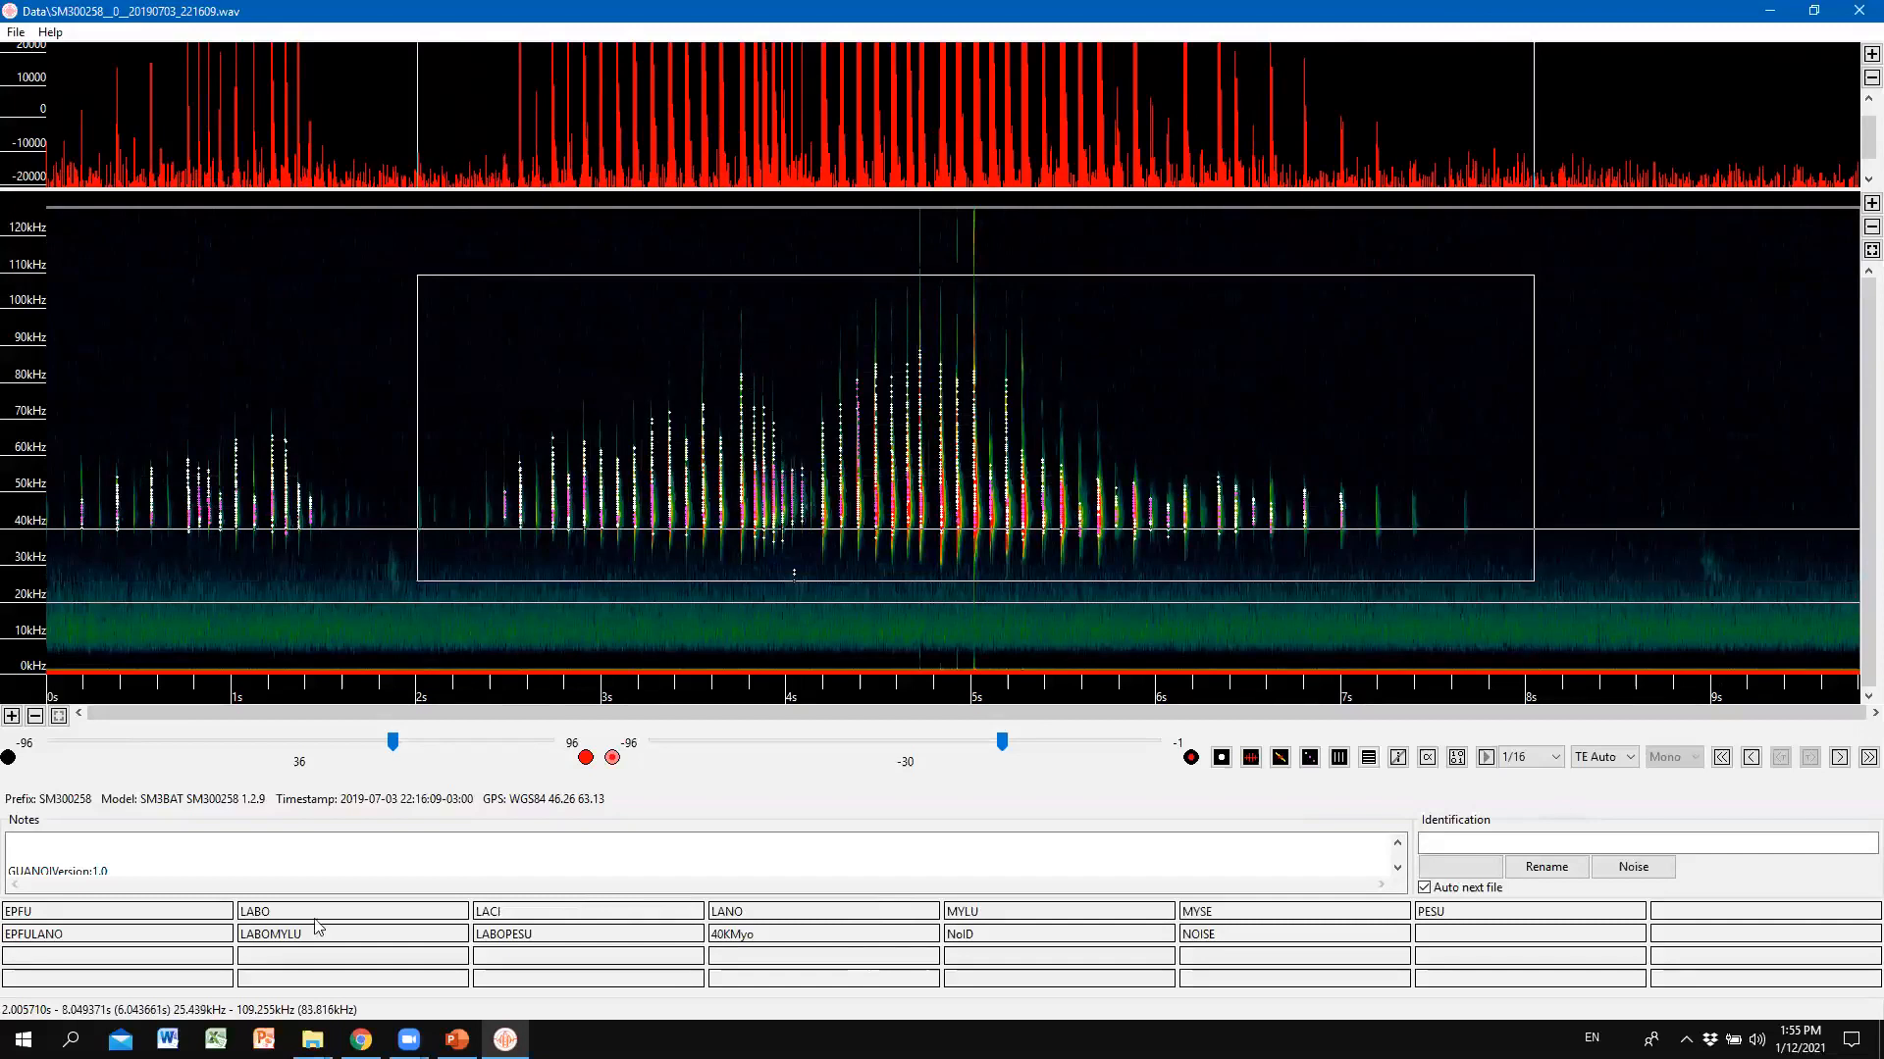
left_click(222, 400)
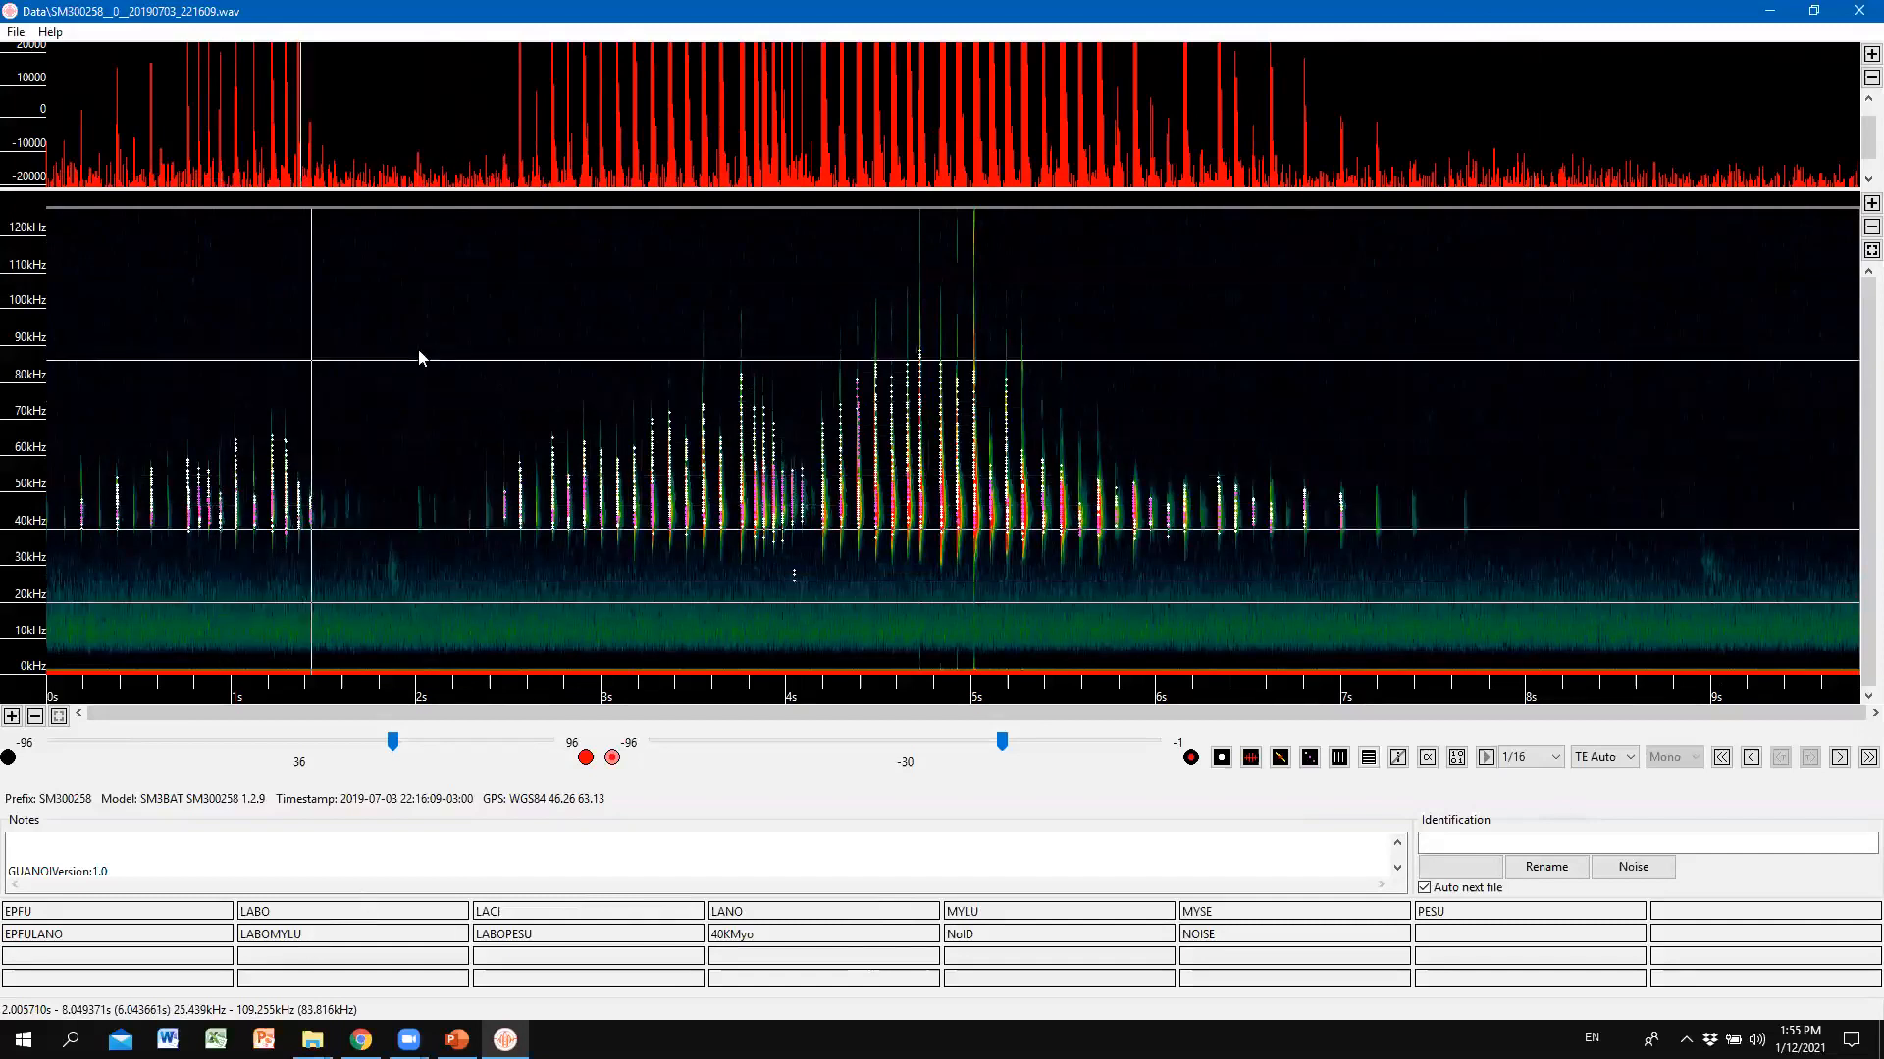
left_click_drag(515, 443, 532, 547)
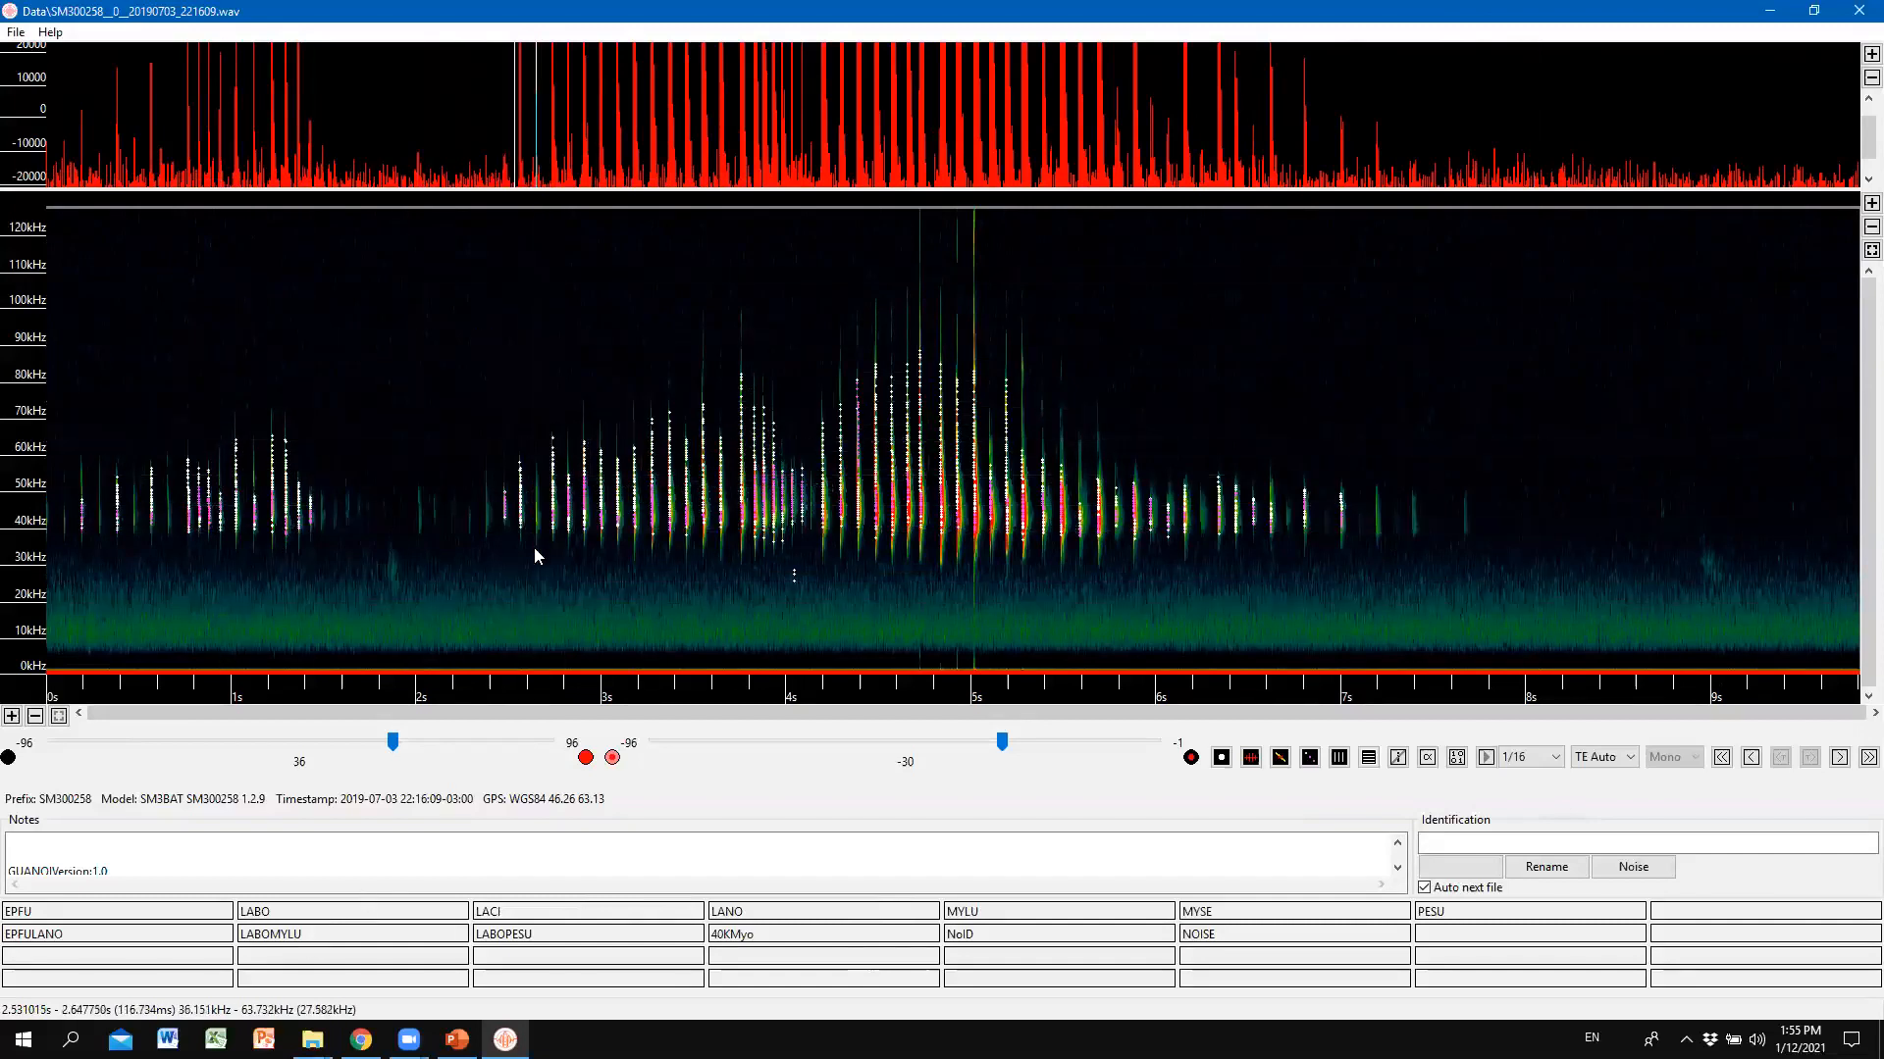
left_click(379, 358)
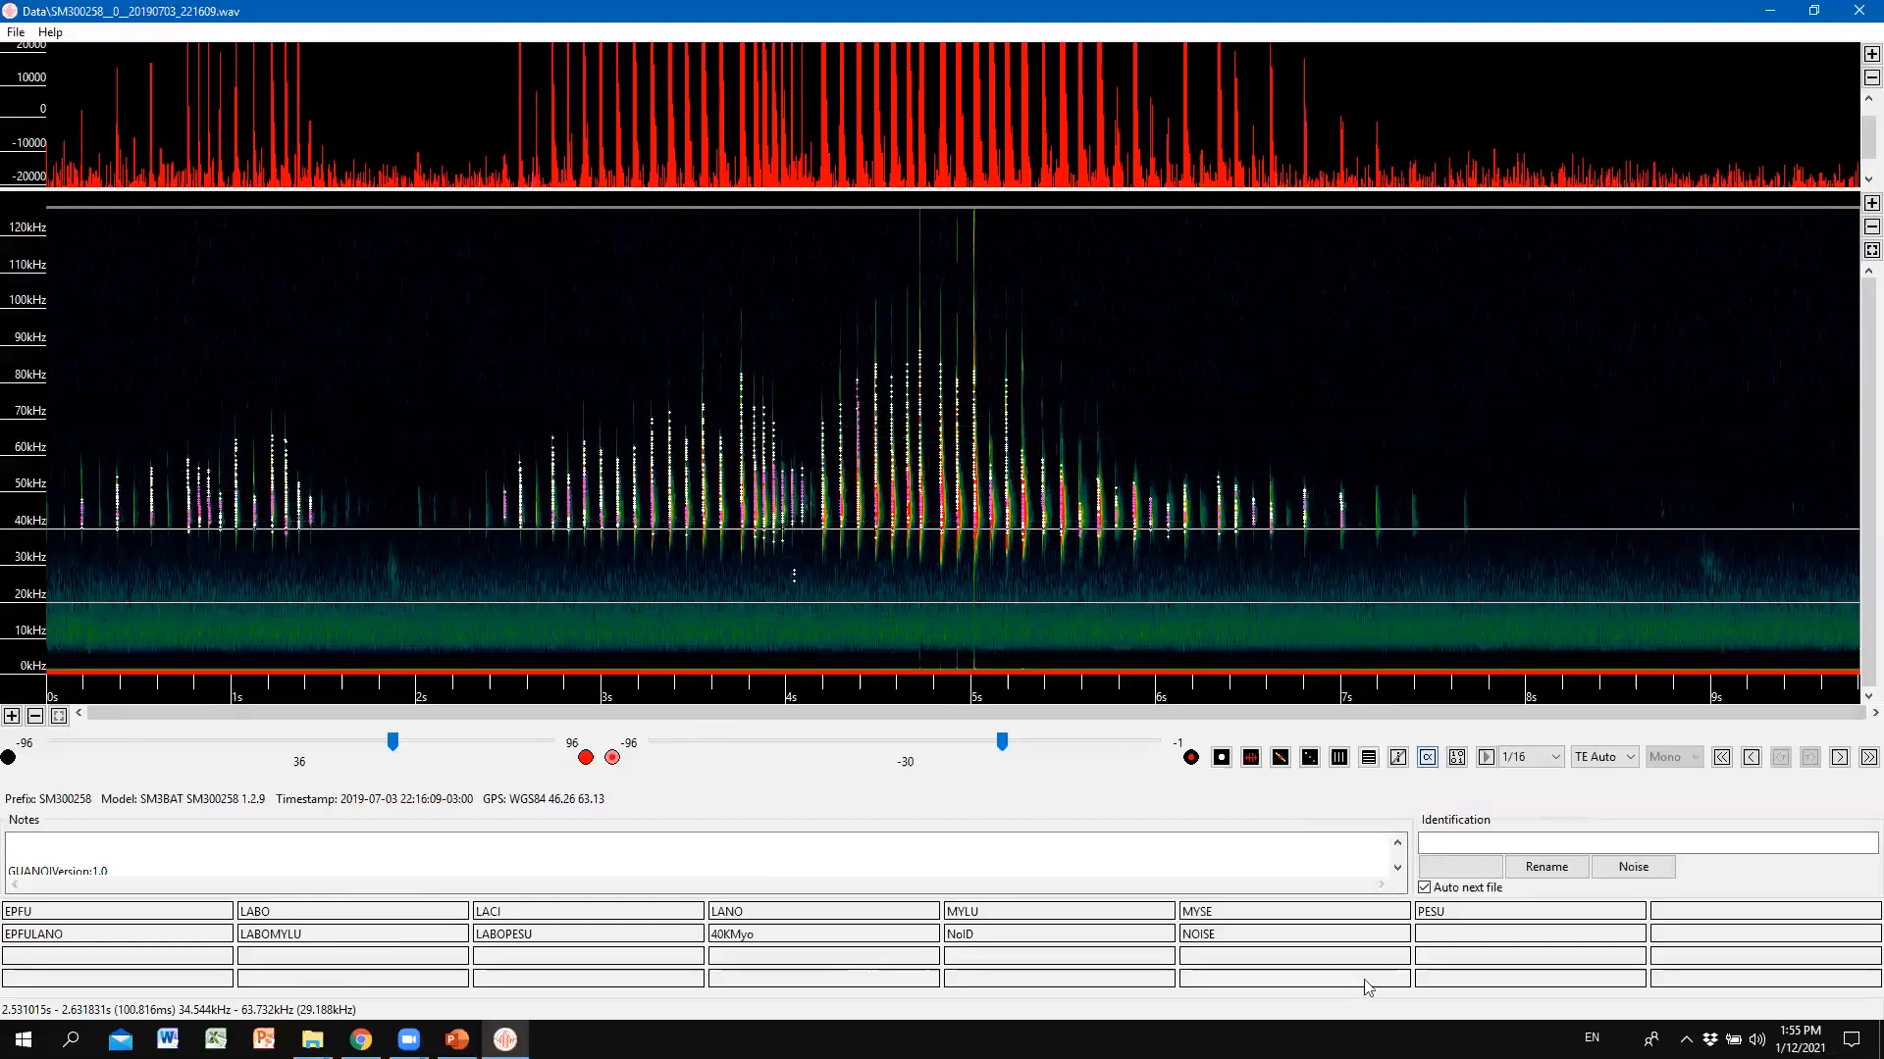
Compare log and linear frequency scales, hide the 40 and 20 kHz band lines, and switch to compressed time.
key("alt+Tab")
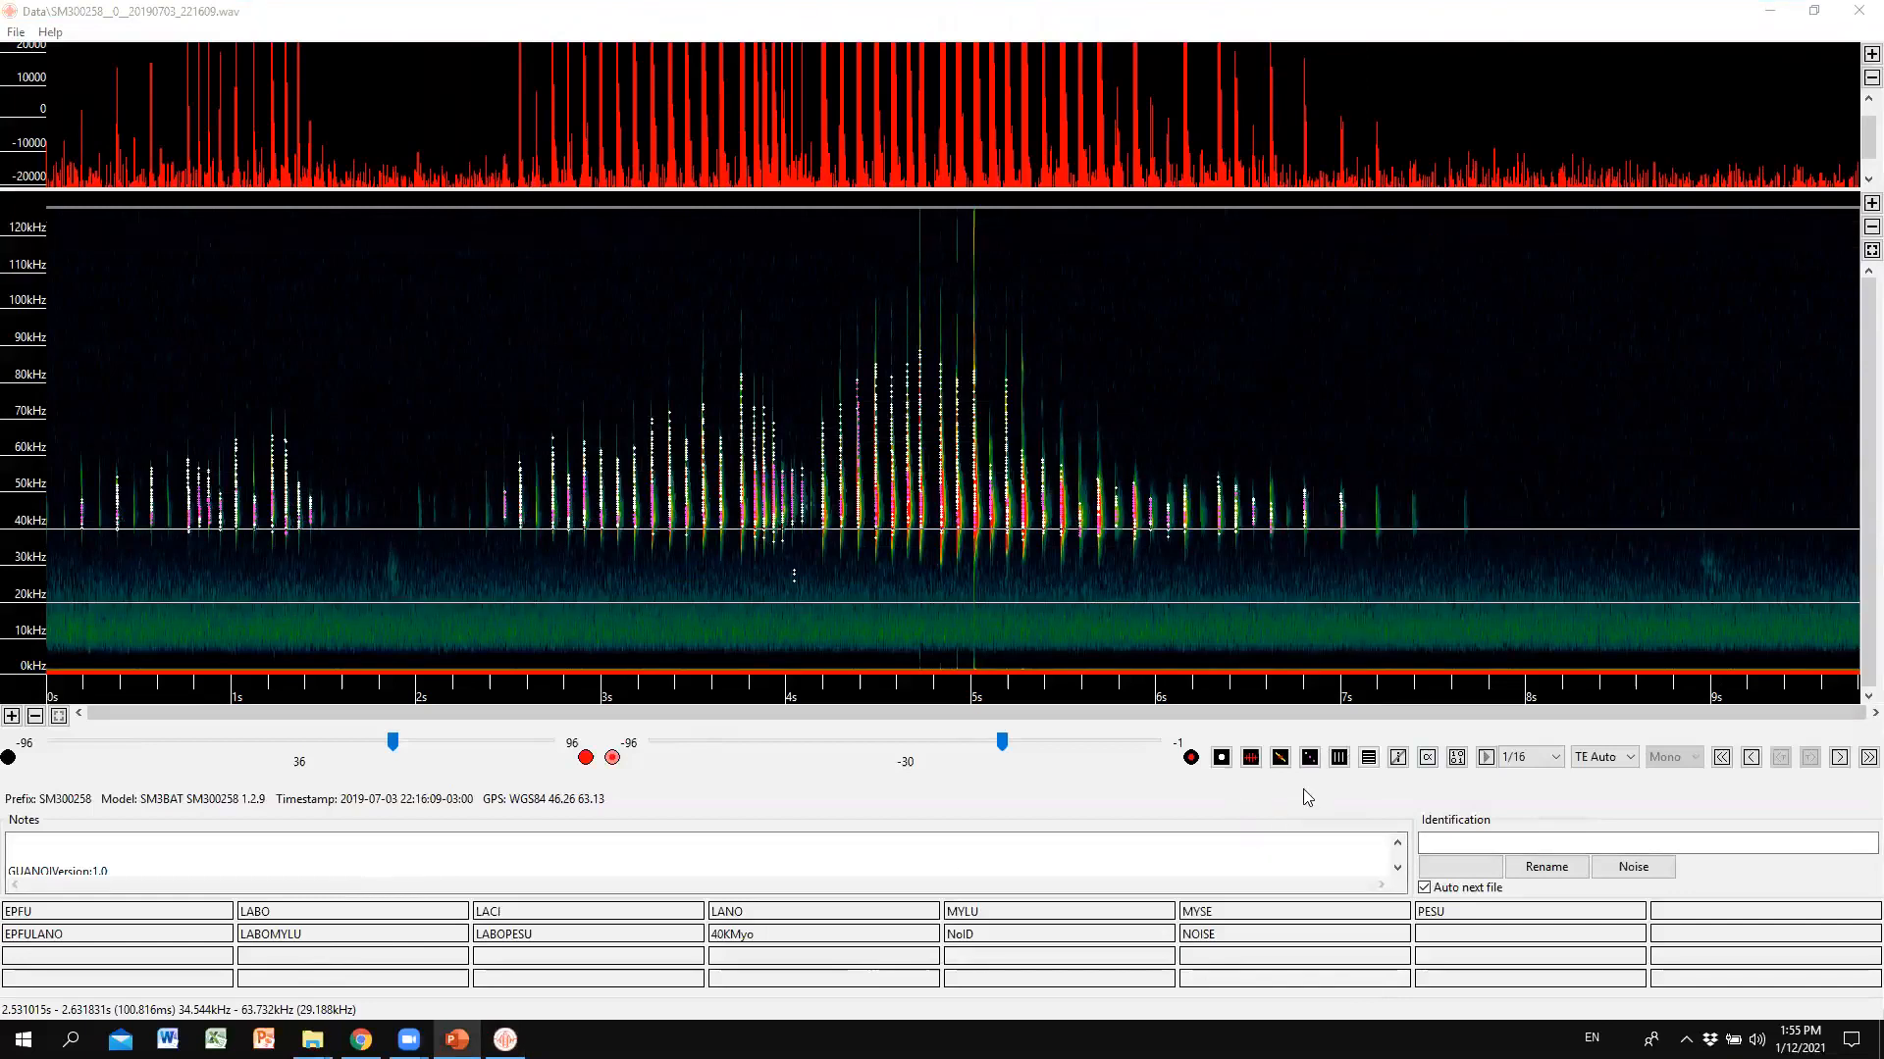
left_click(1368, 756)
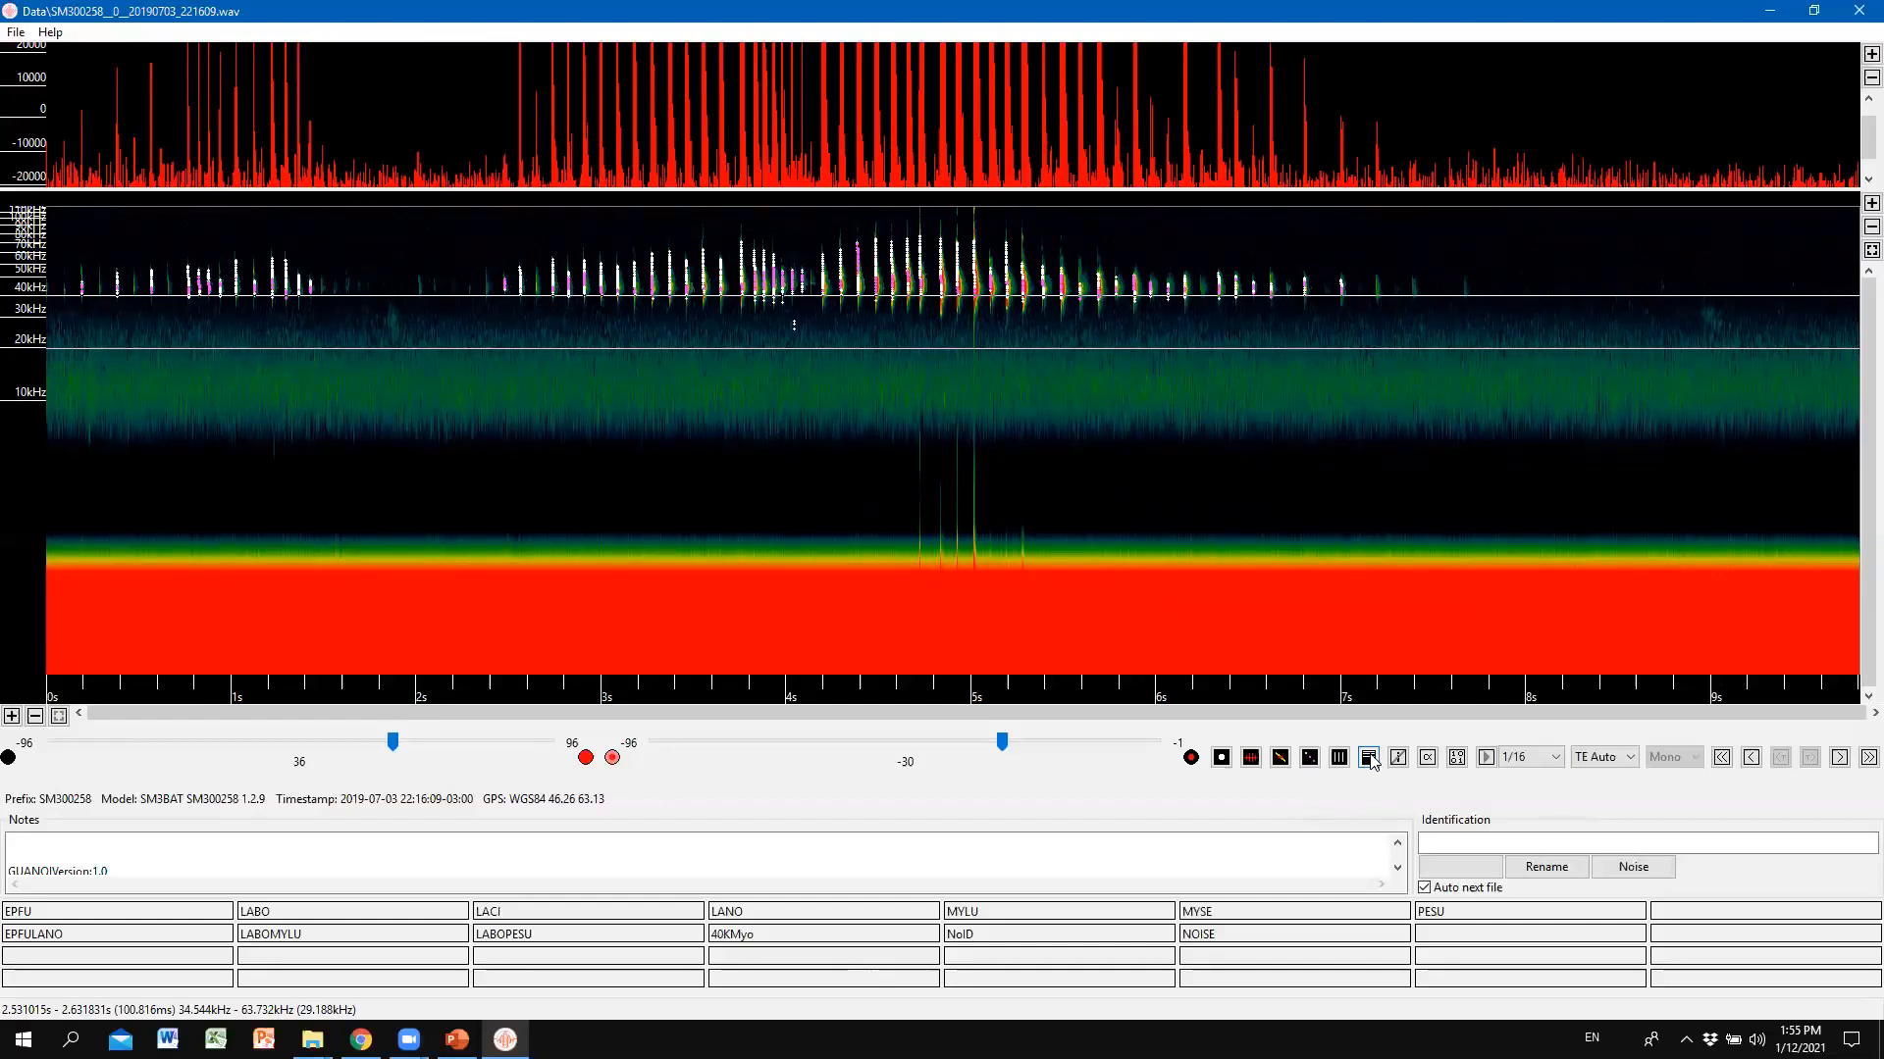
left_click(1369, 759)
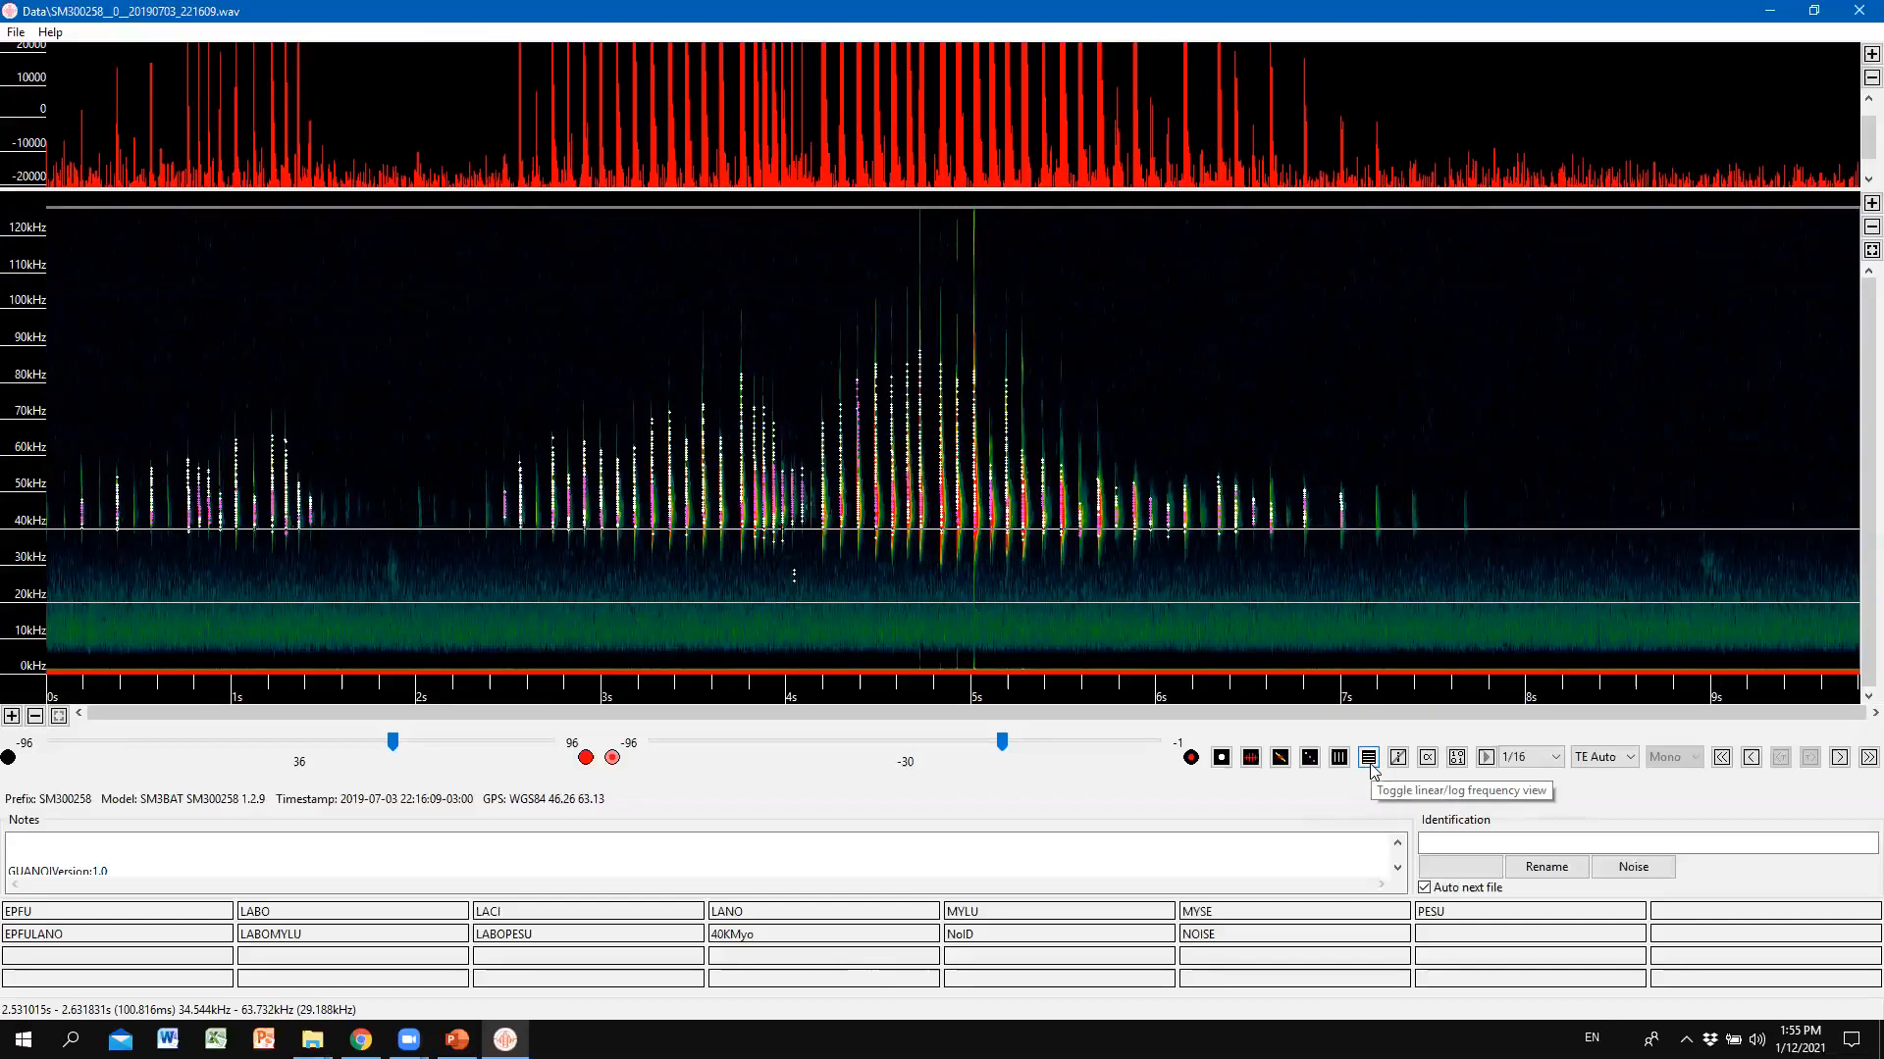
left_click(1370, 759)
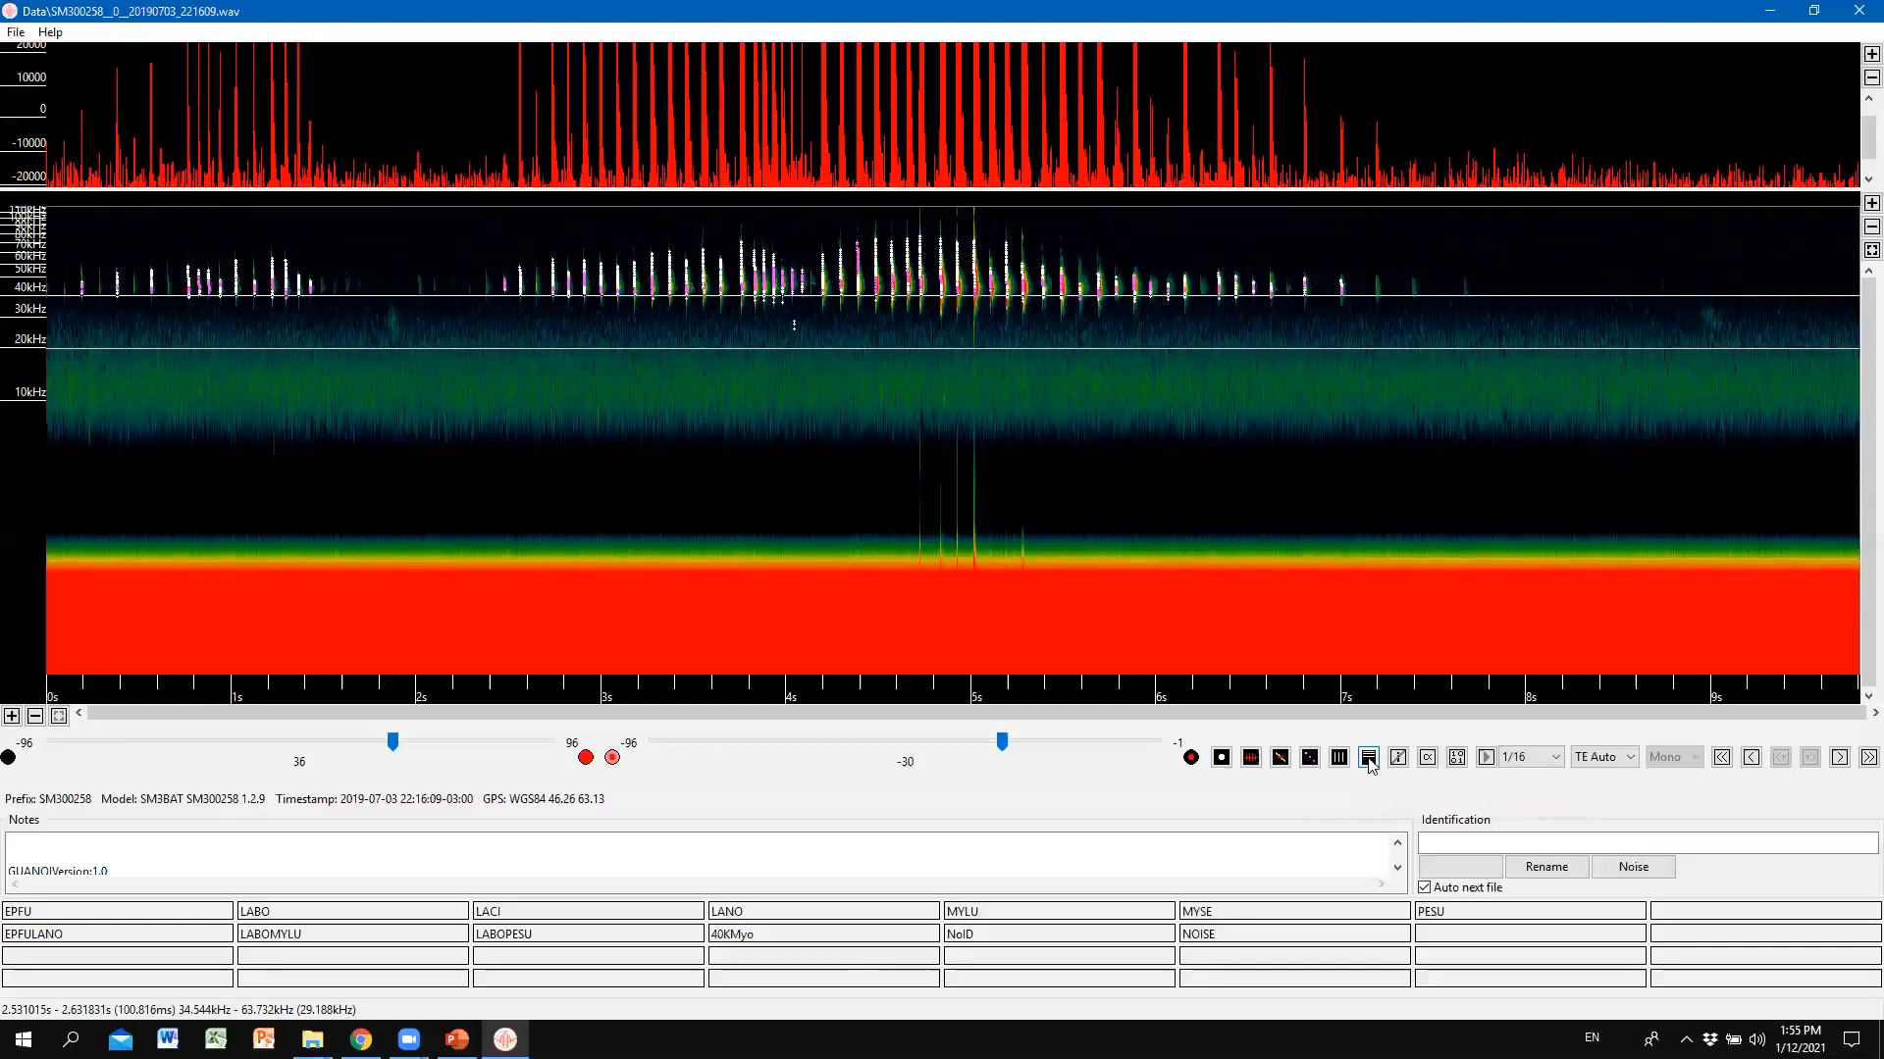
left_click(1369, 759)
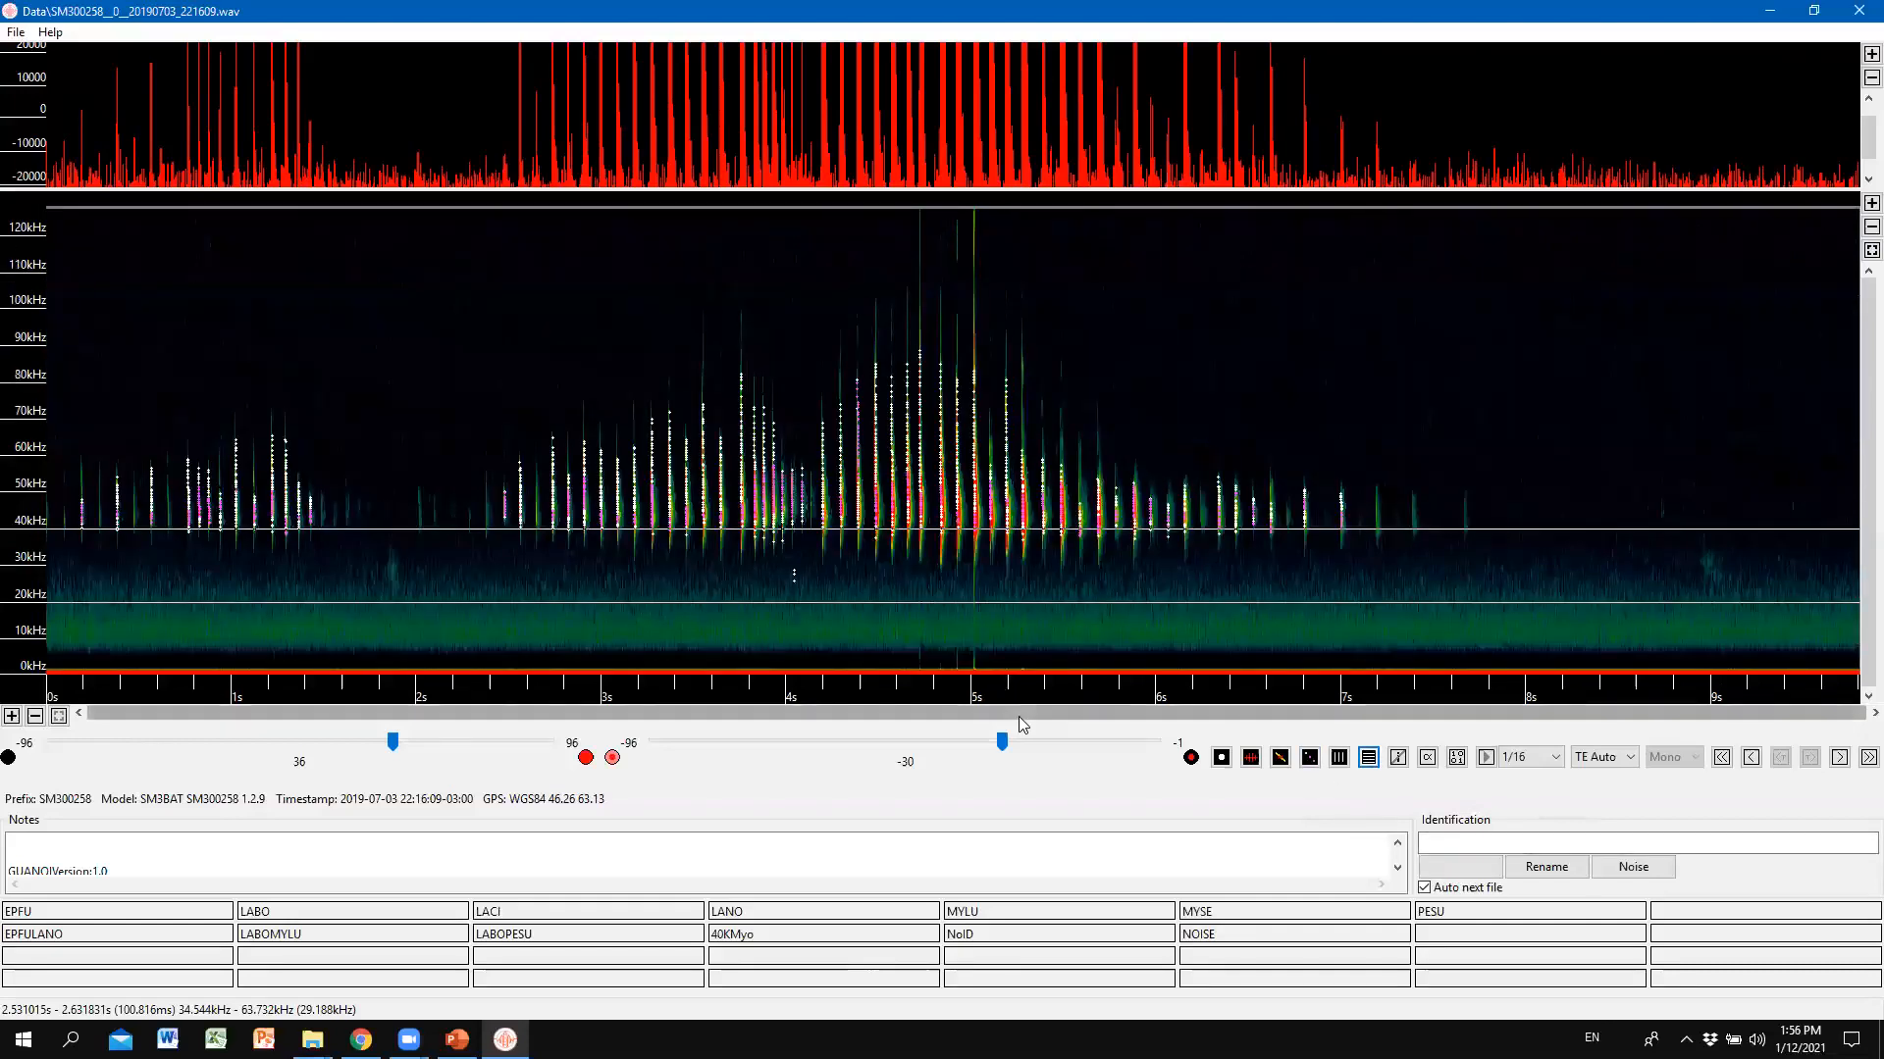
left_click(1369, 759)
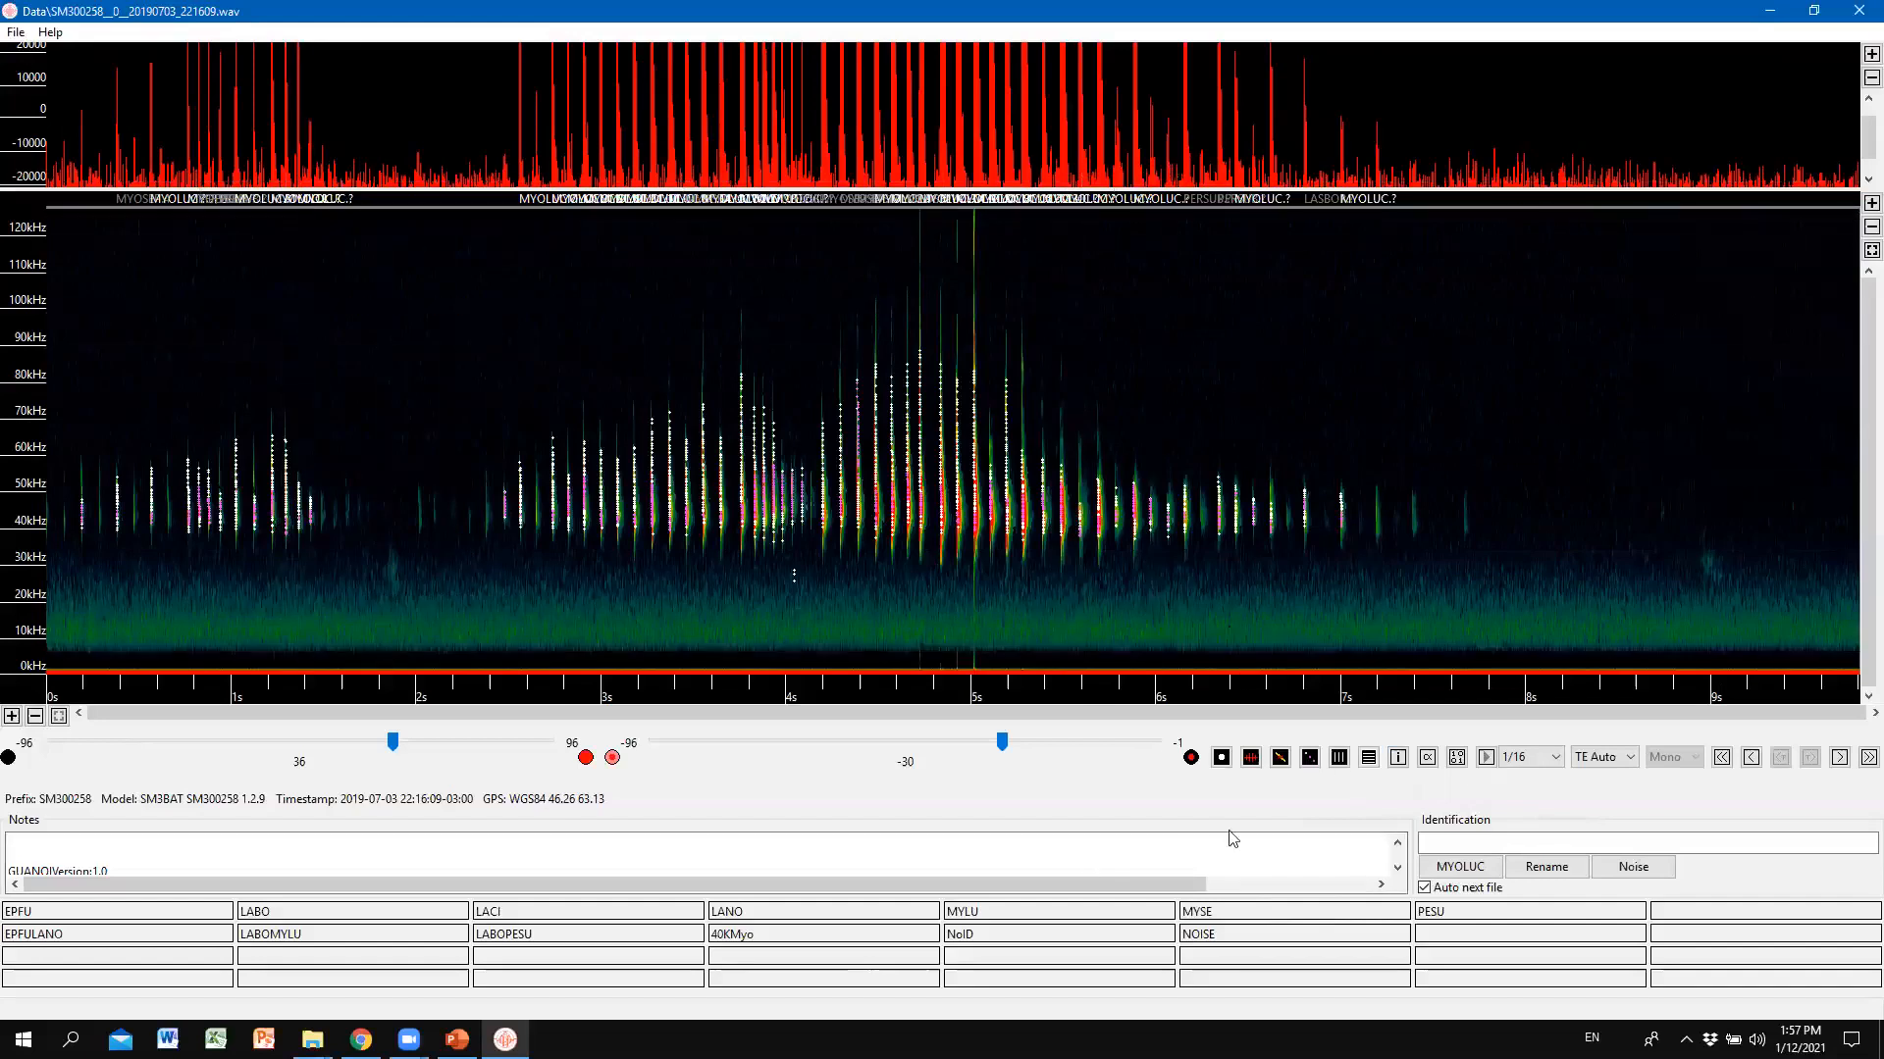
left_click(1339, 758)
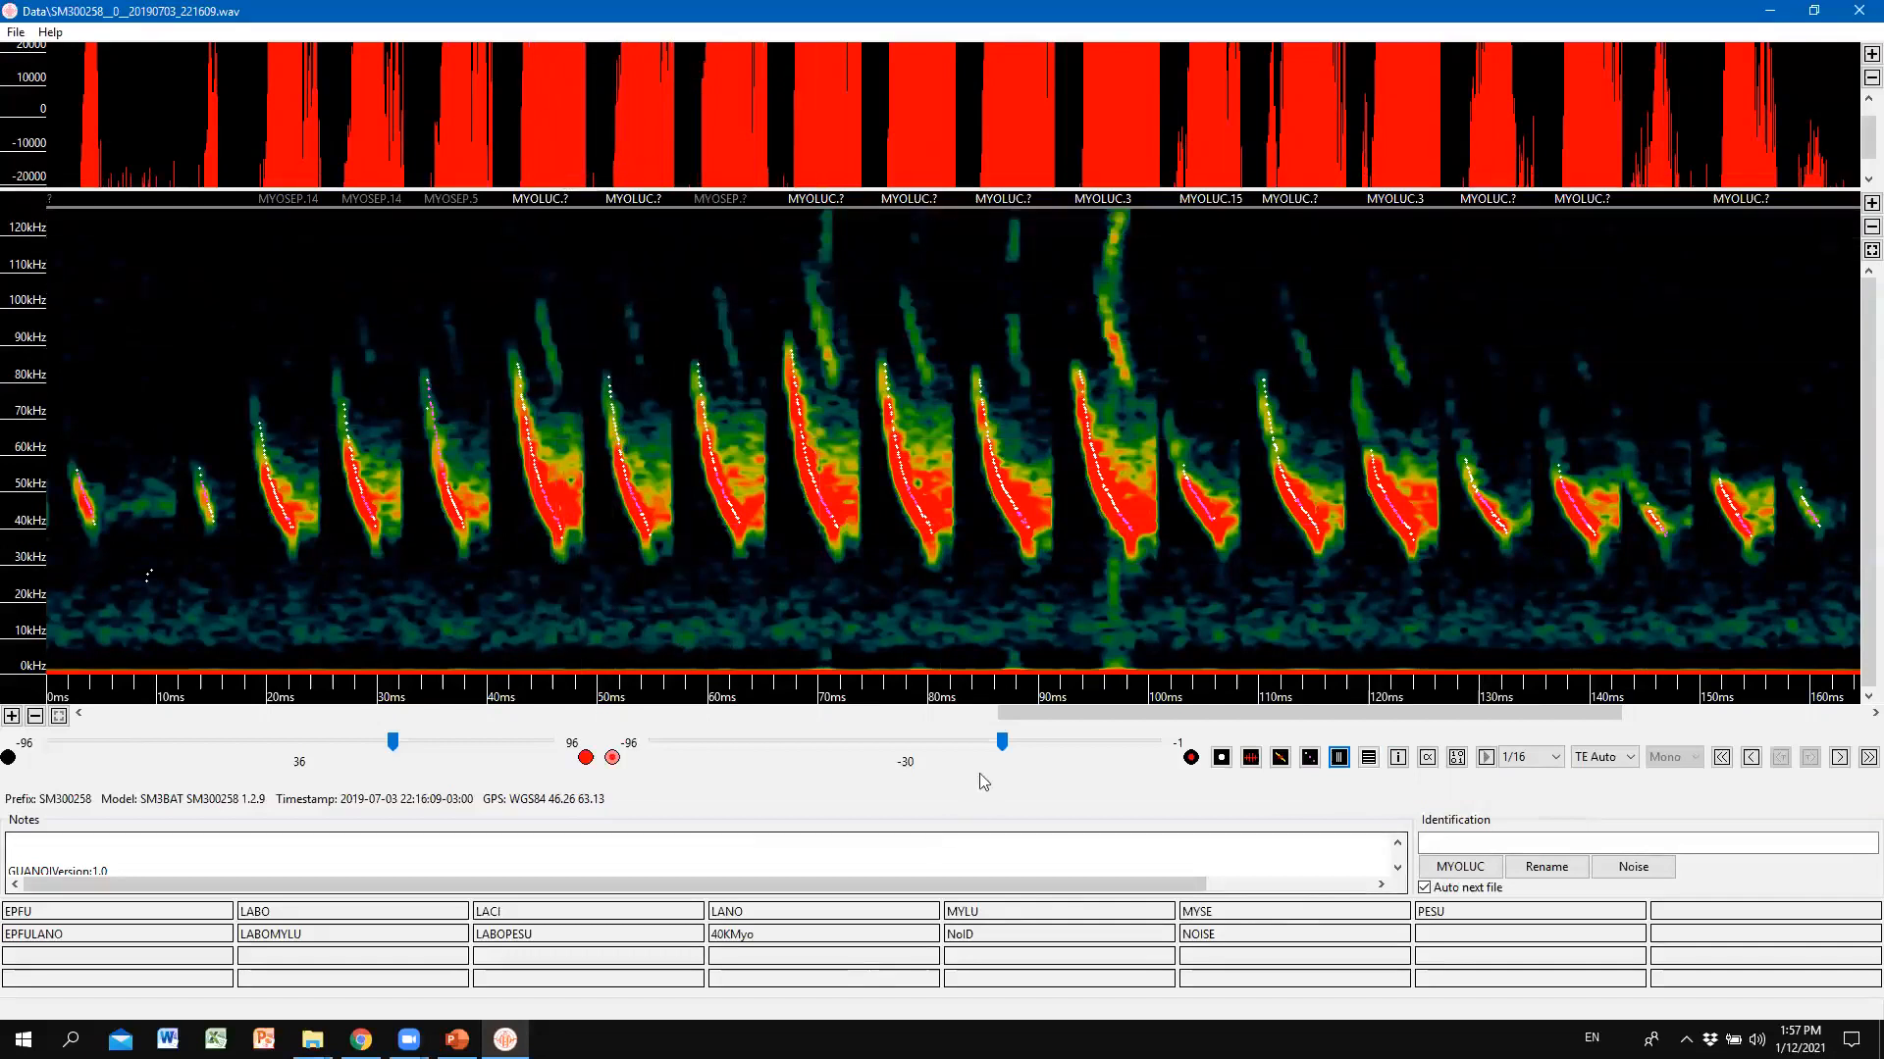
Scroll the compressed view back to the file start, then forward through later MYOLUC and MYOSEP calls.
left_click_drag(1102, 710, 906, 710)
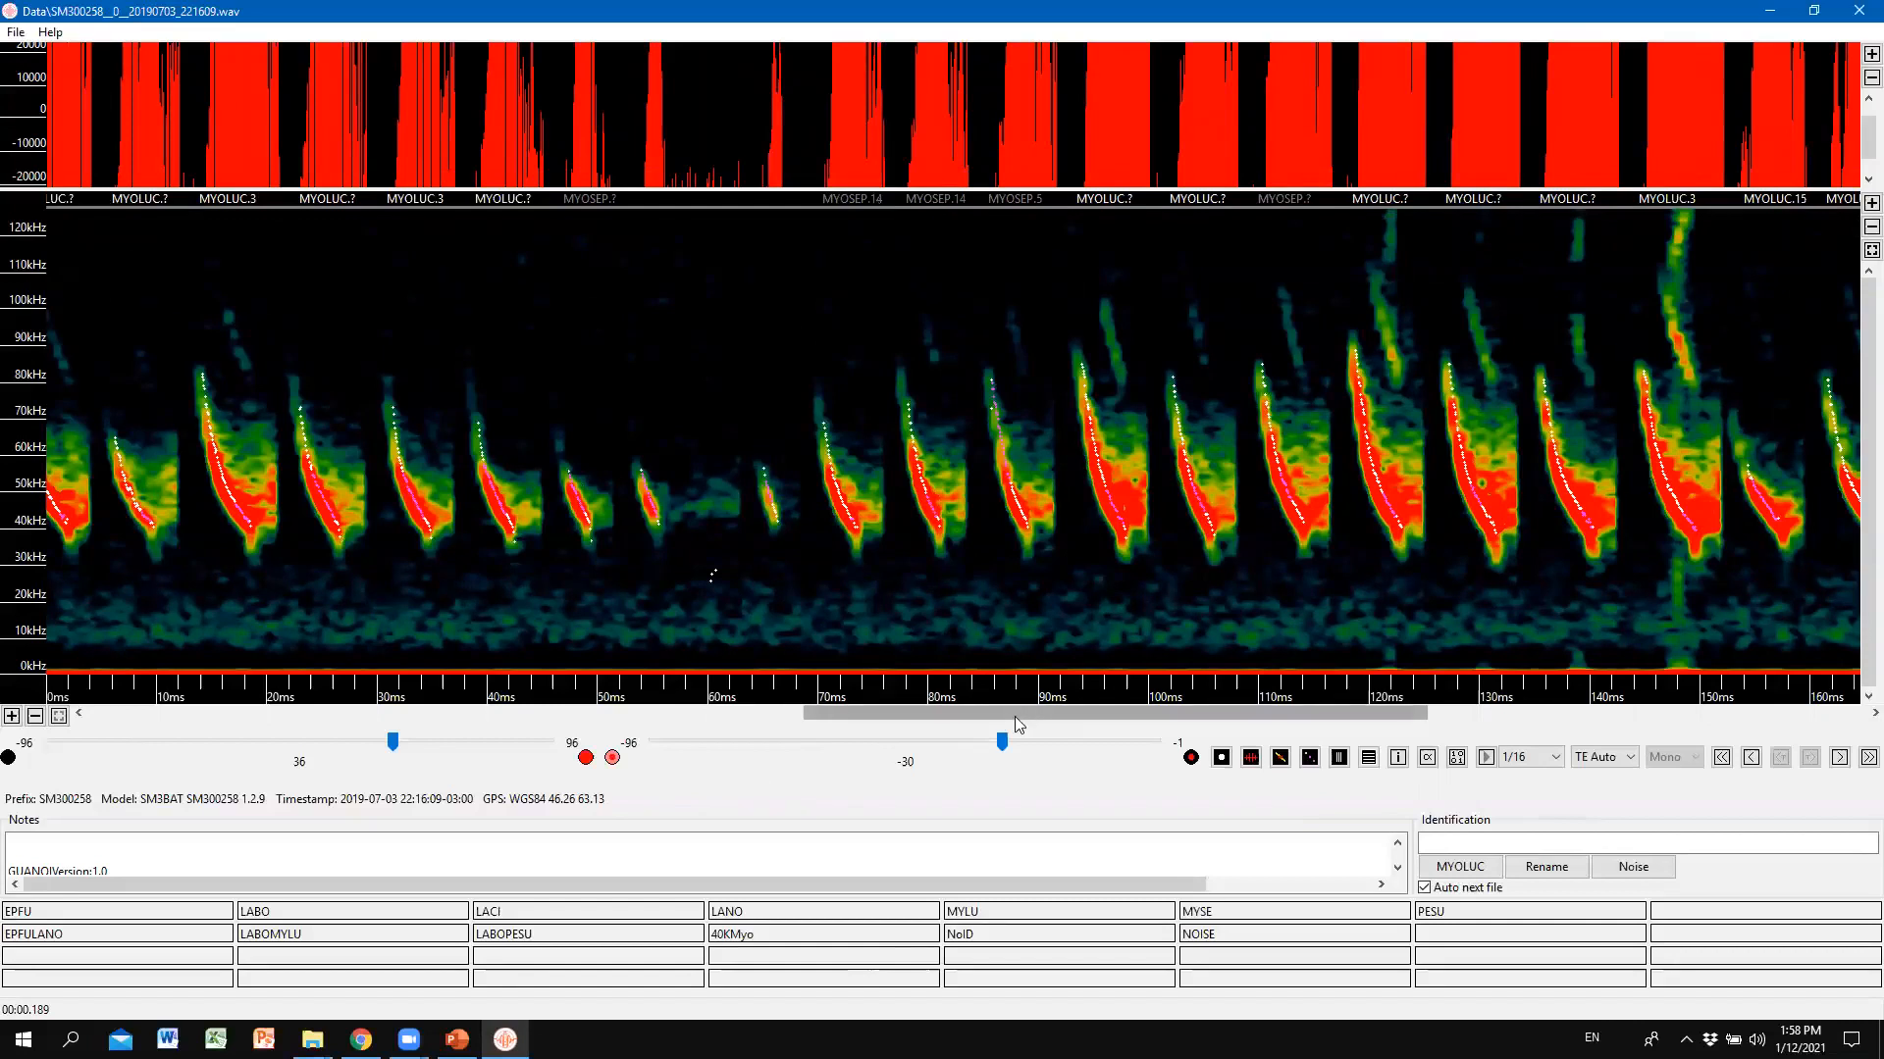
left_click_drag(981, 713, 170, 699)
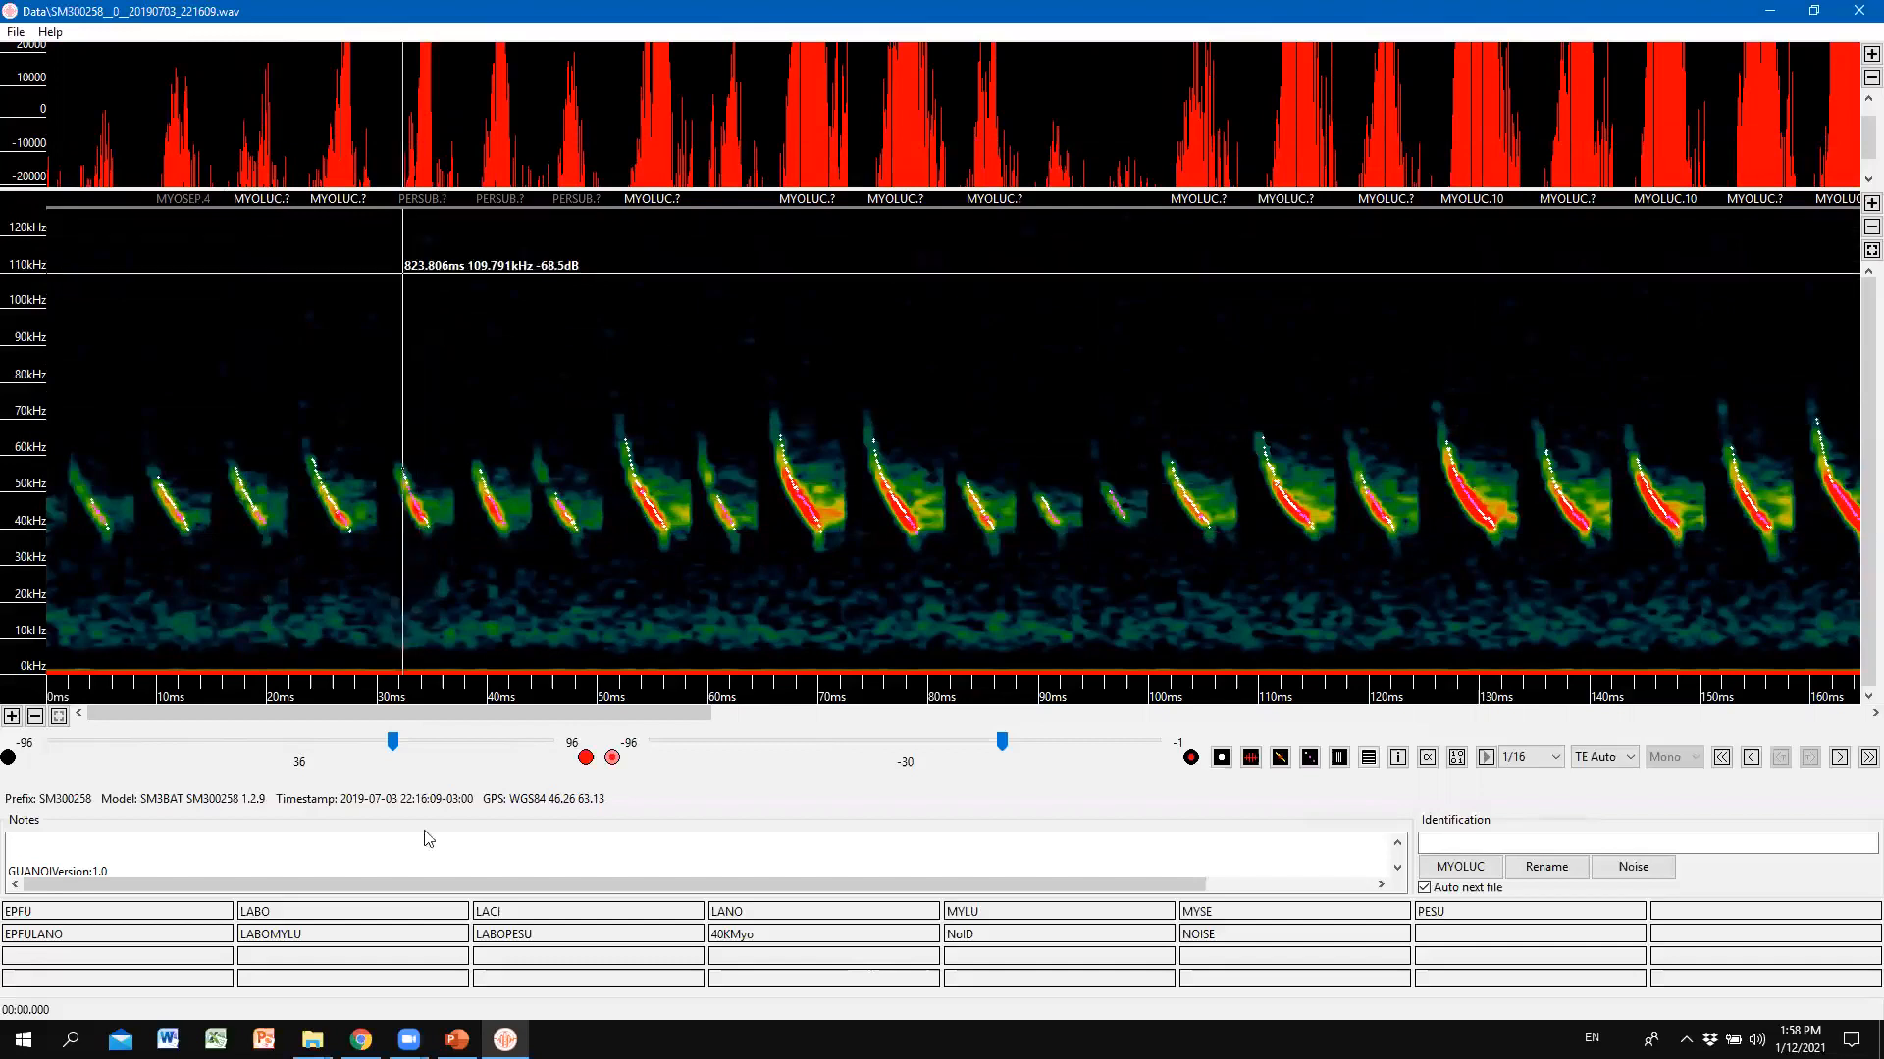
left_click_drag(650, 716, 880, 690)
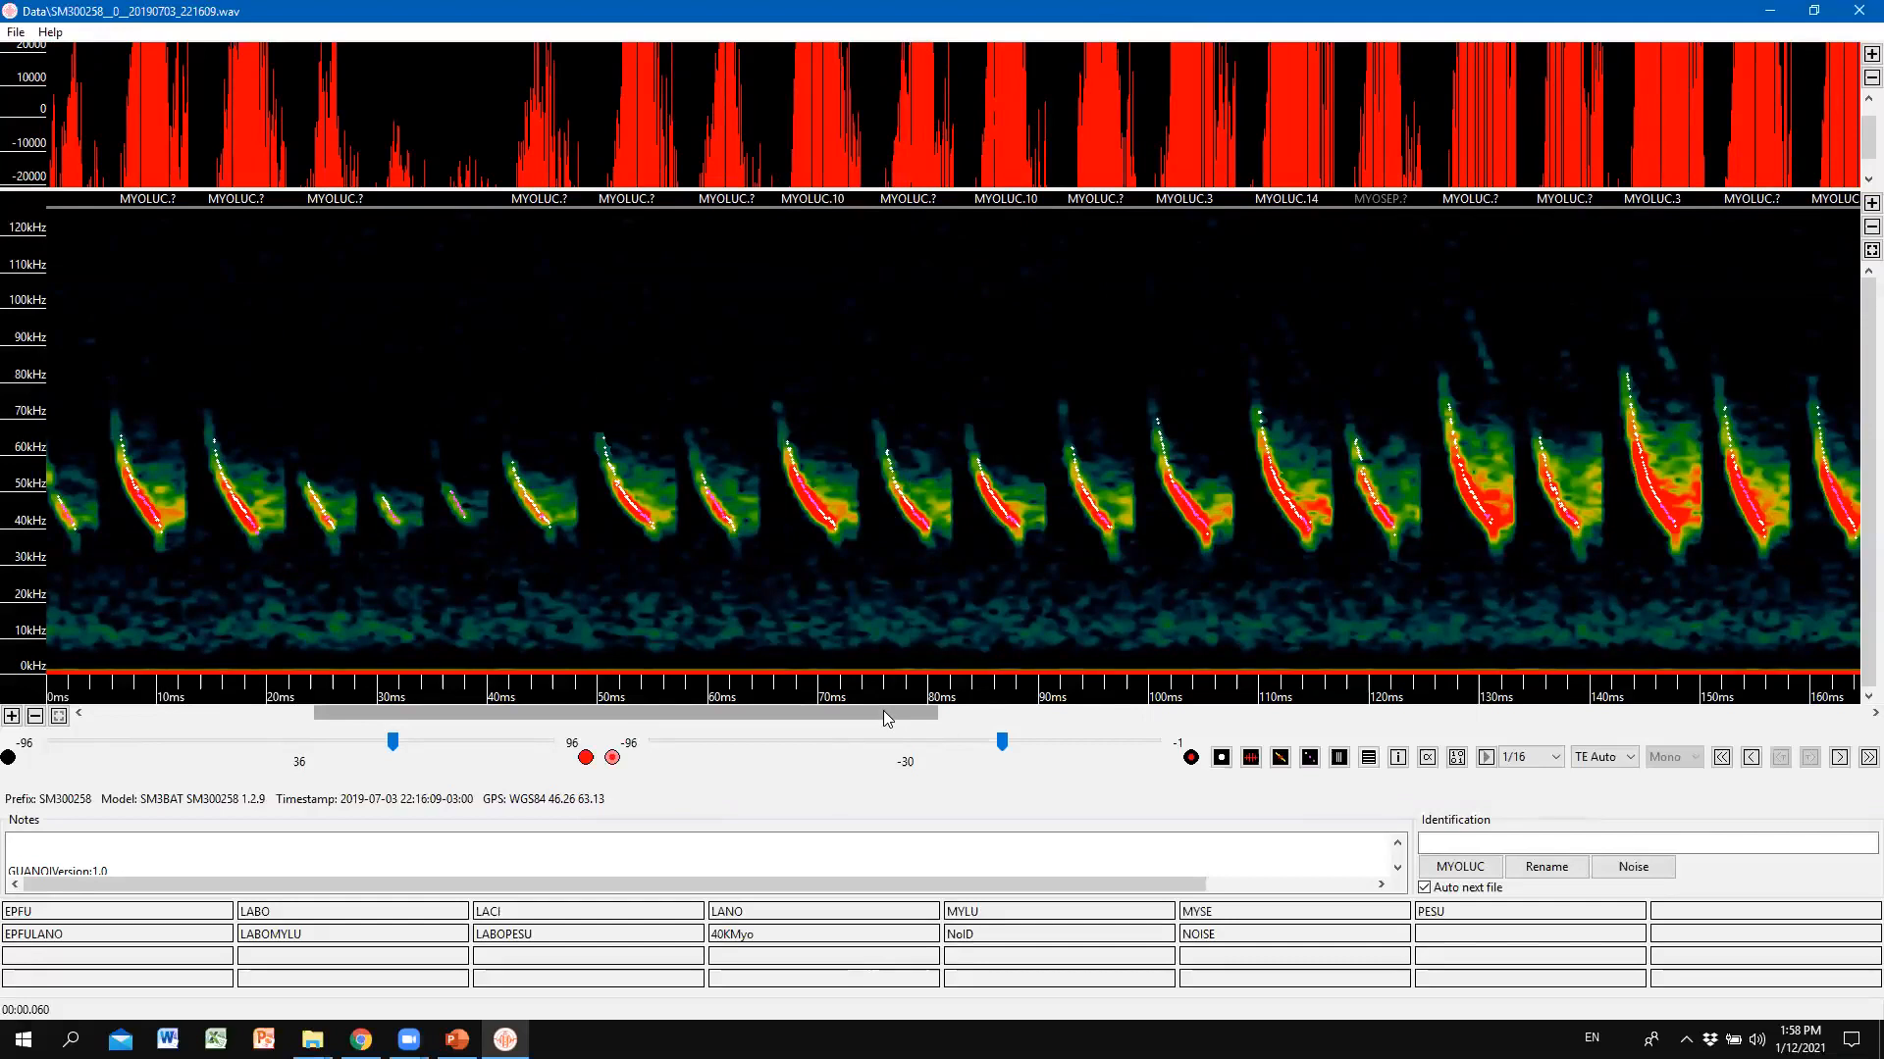
left_click_drag(887, 719, 1248, 770)
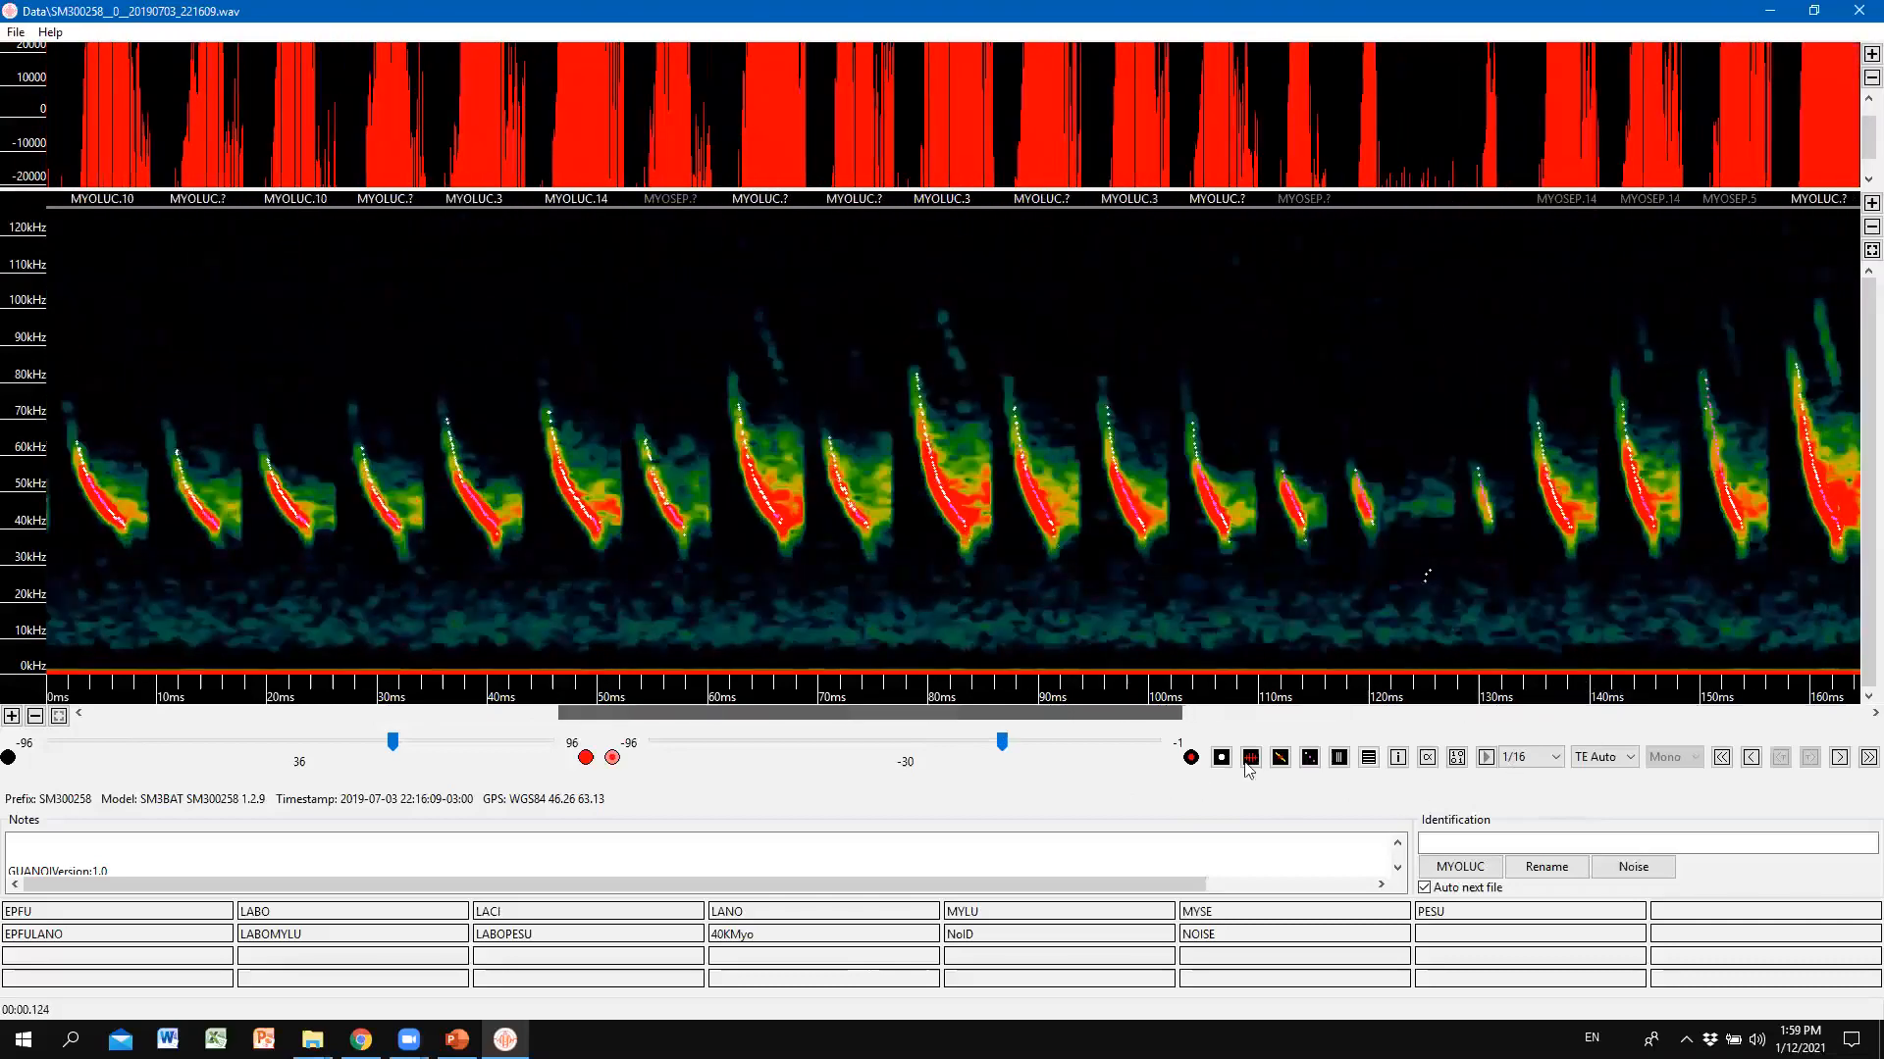
Turn off the auto-ID species labels and return to the full 9-second normal-time view.
left_click(1398, 757)
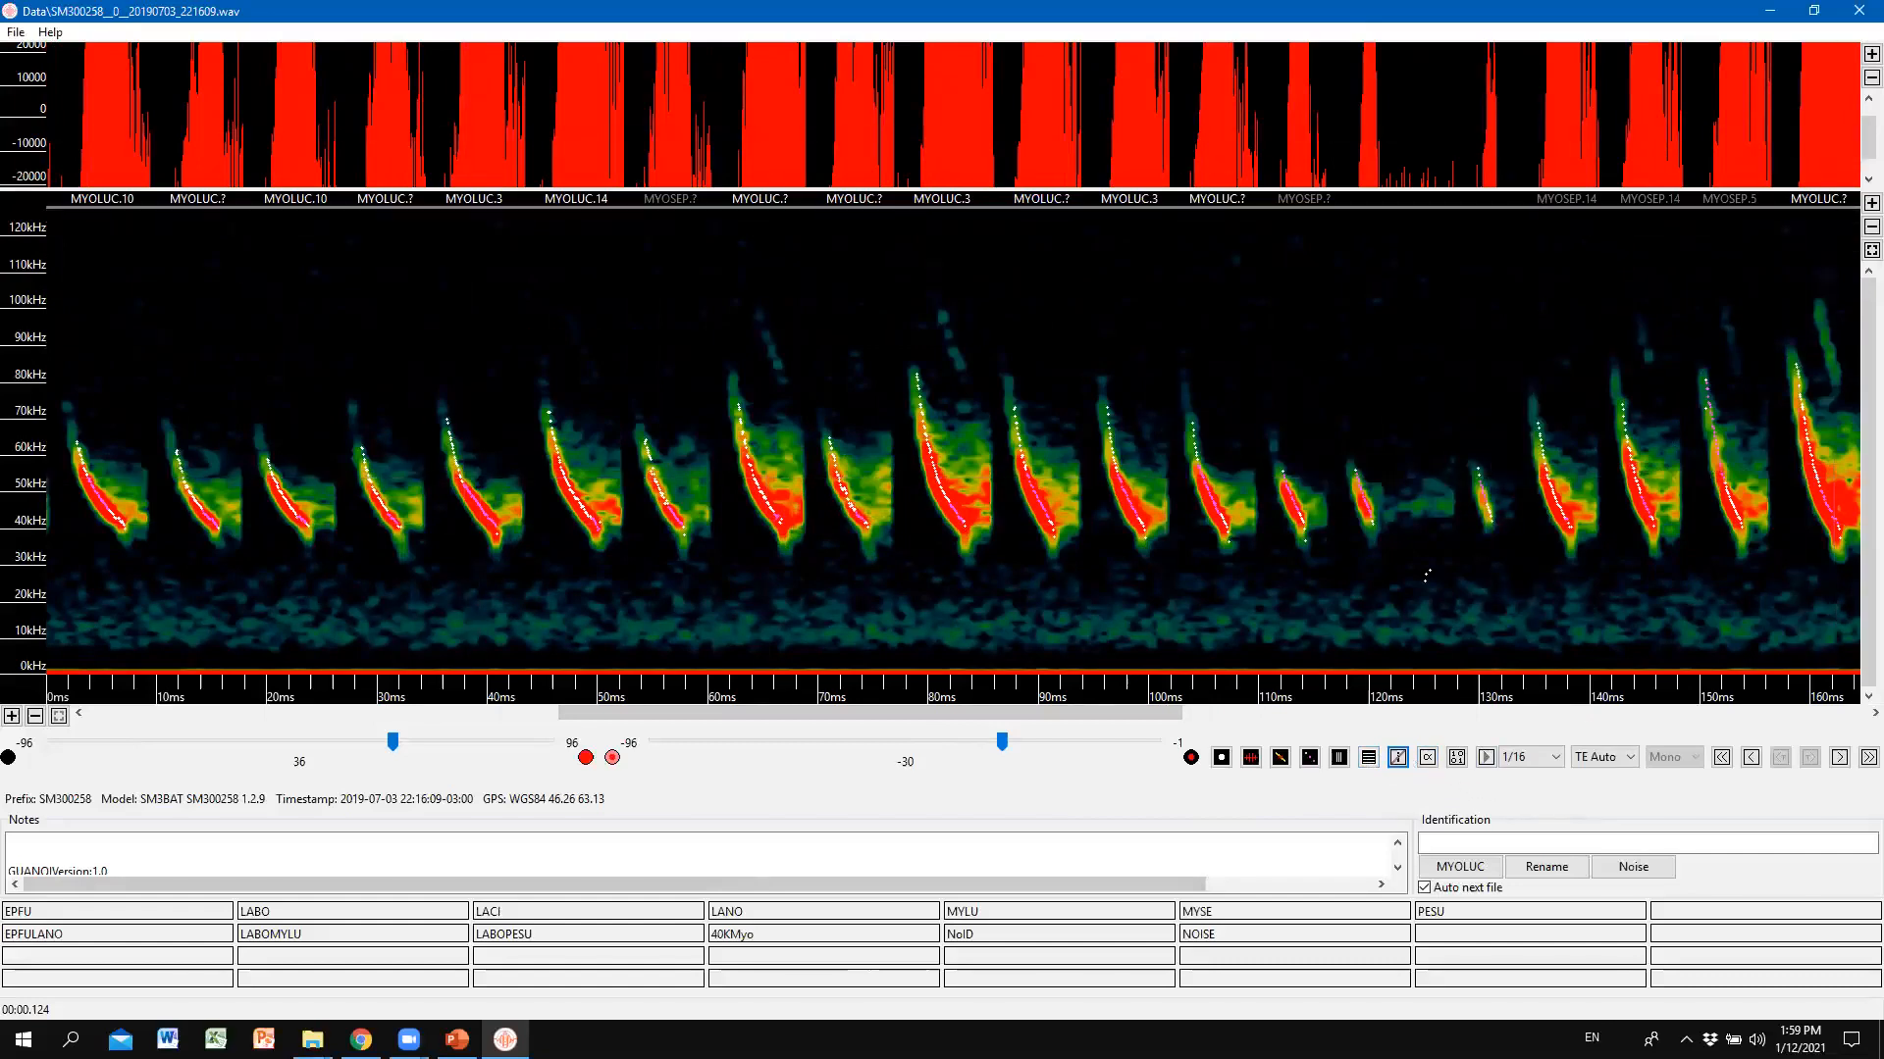
left_click(1856, 10)
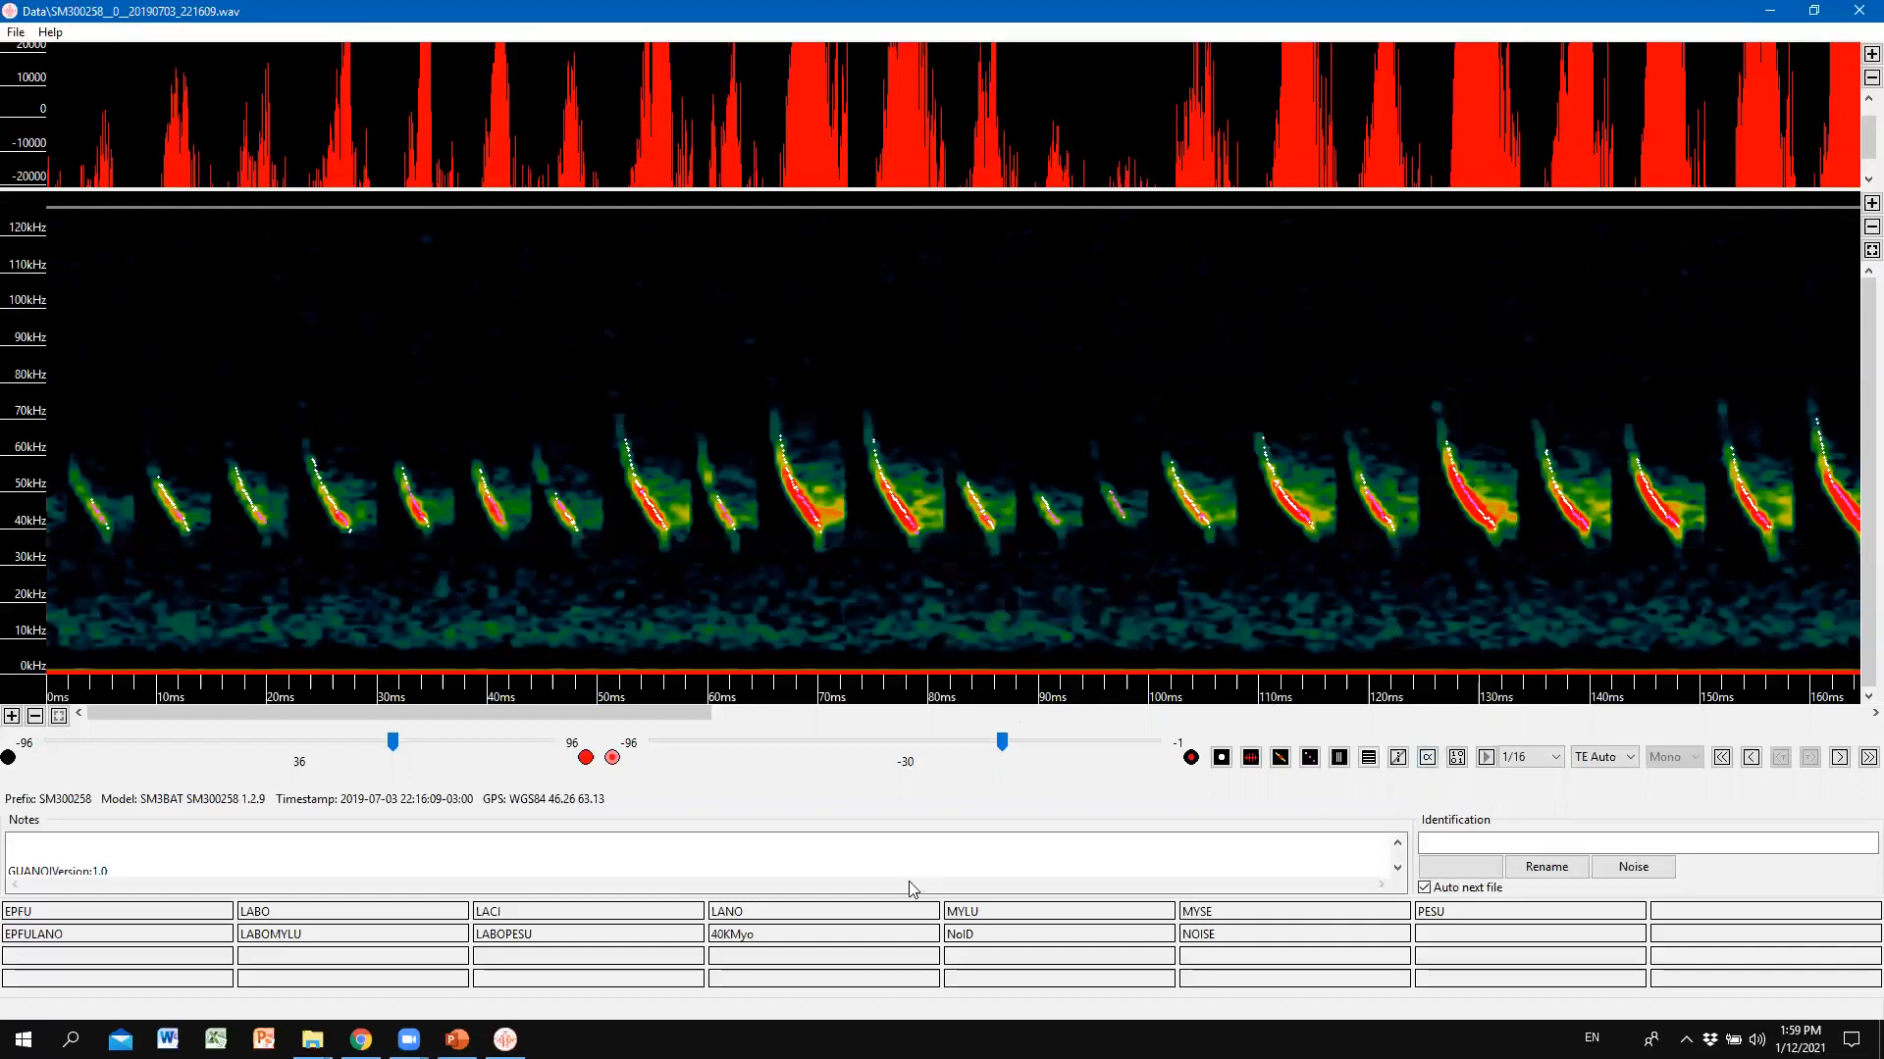
left_click(1340, 759)
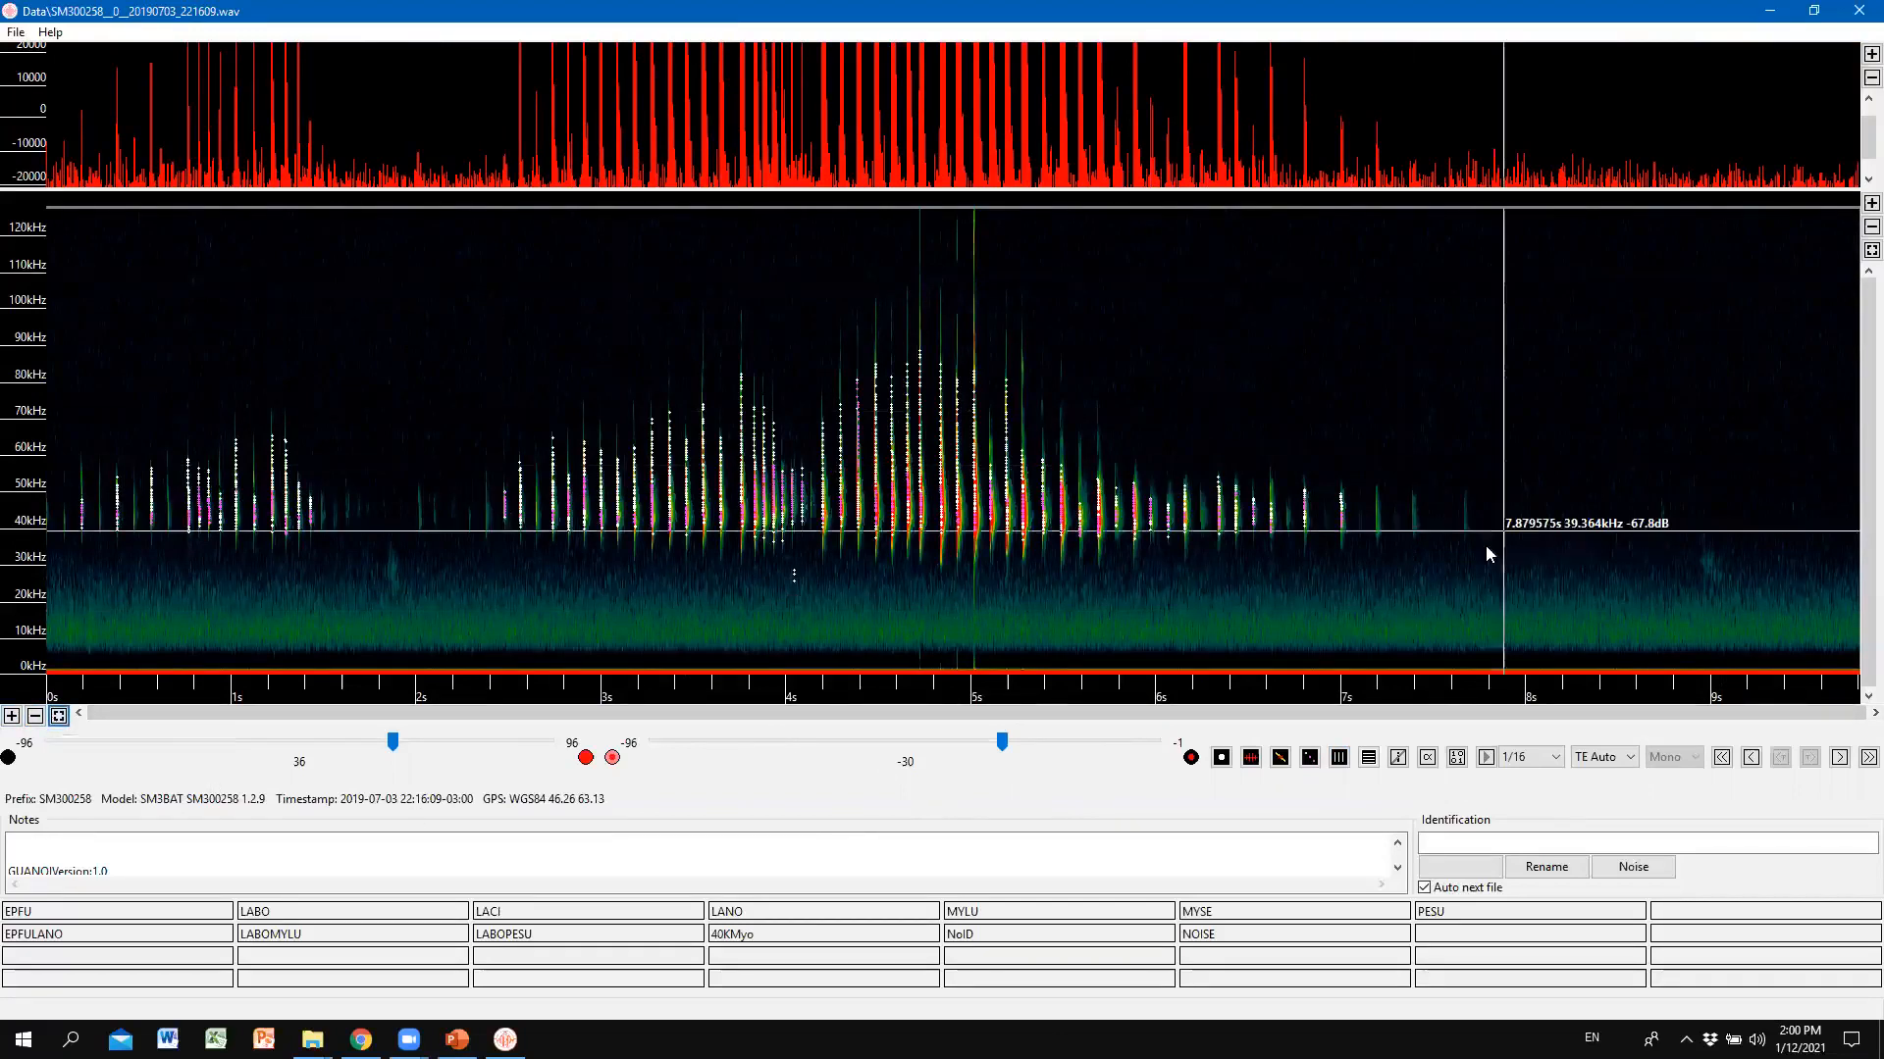
left_click(1427, 758)
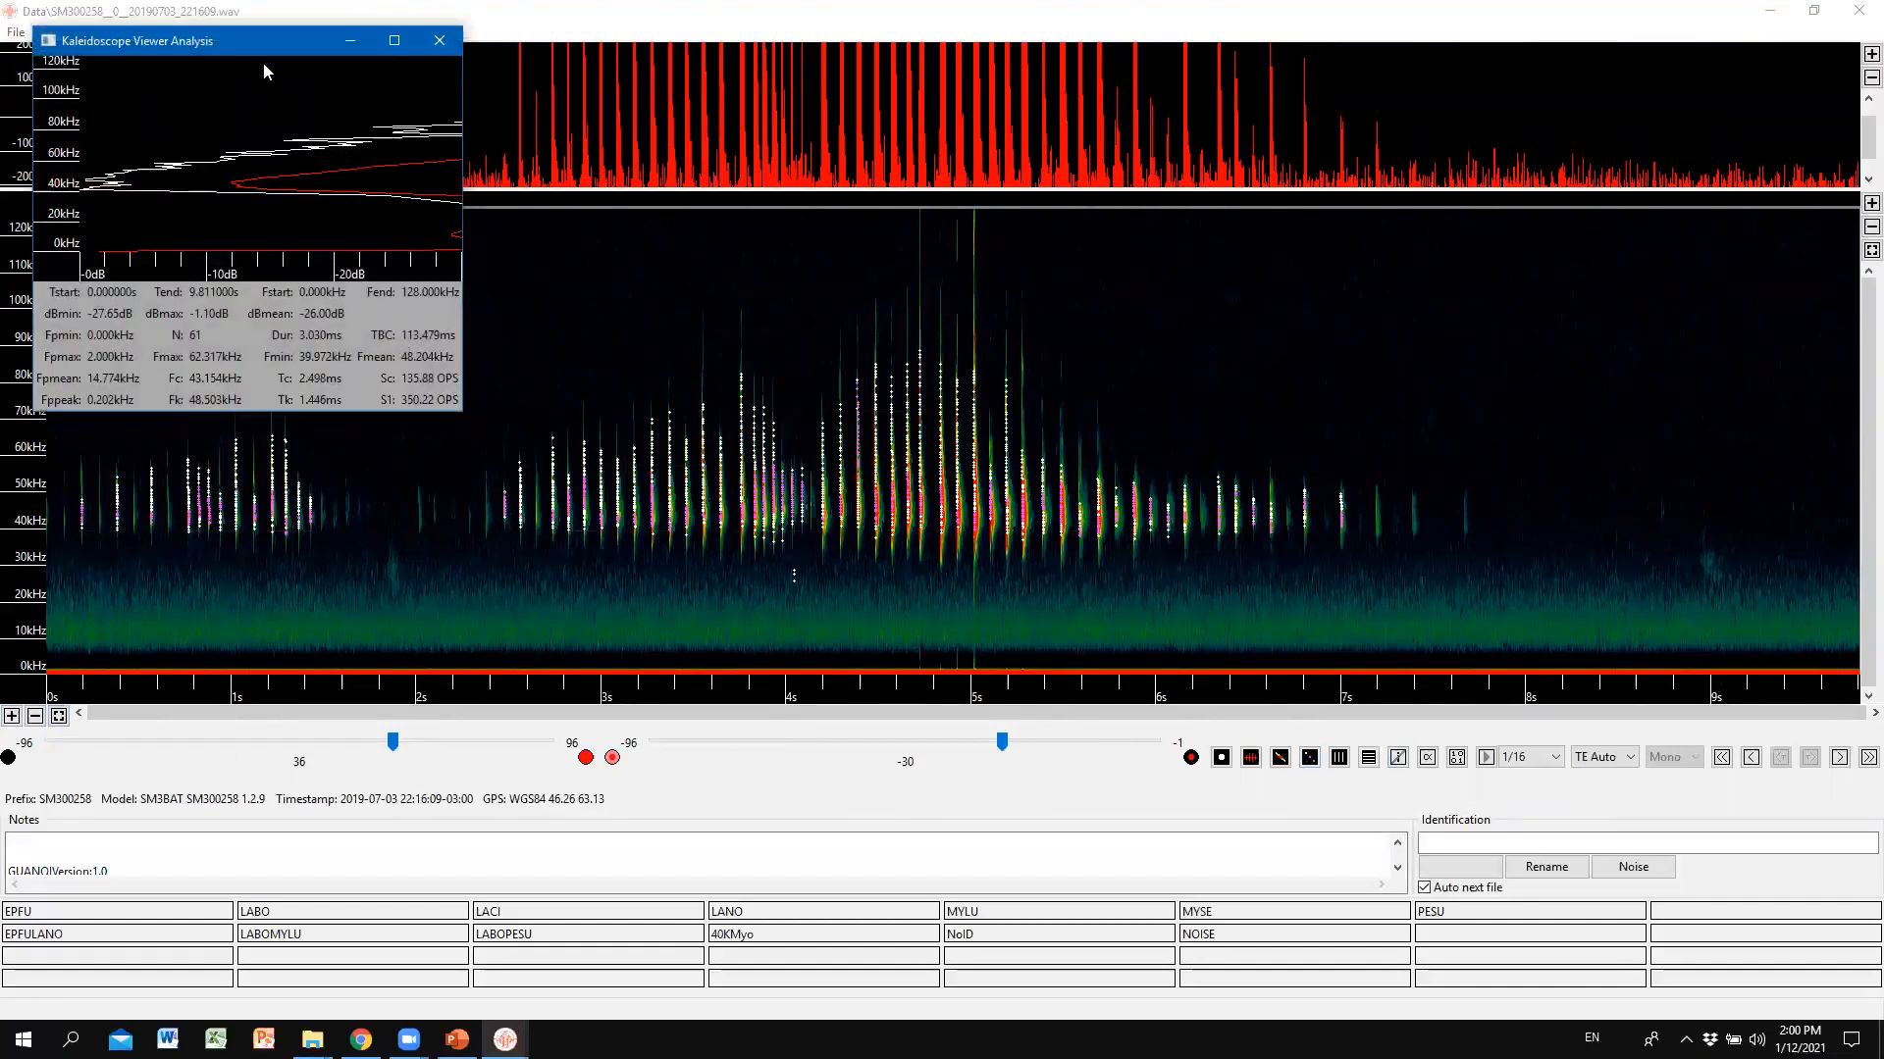
left_click_drag(264, 42, 429, 69)
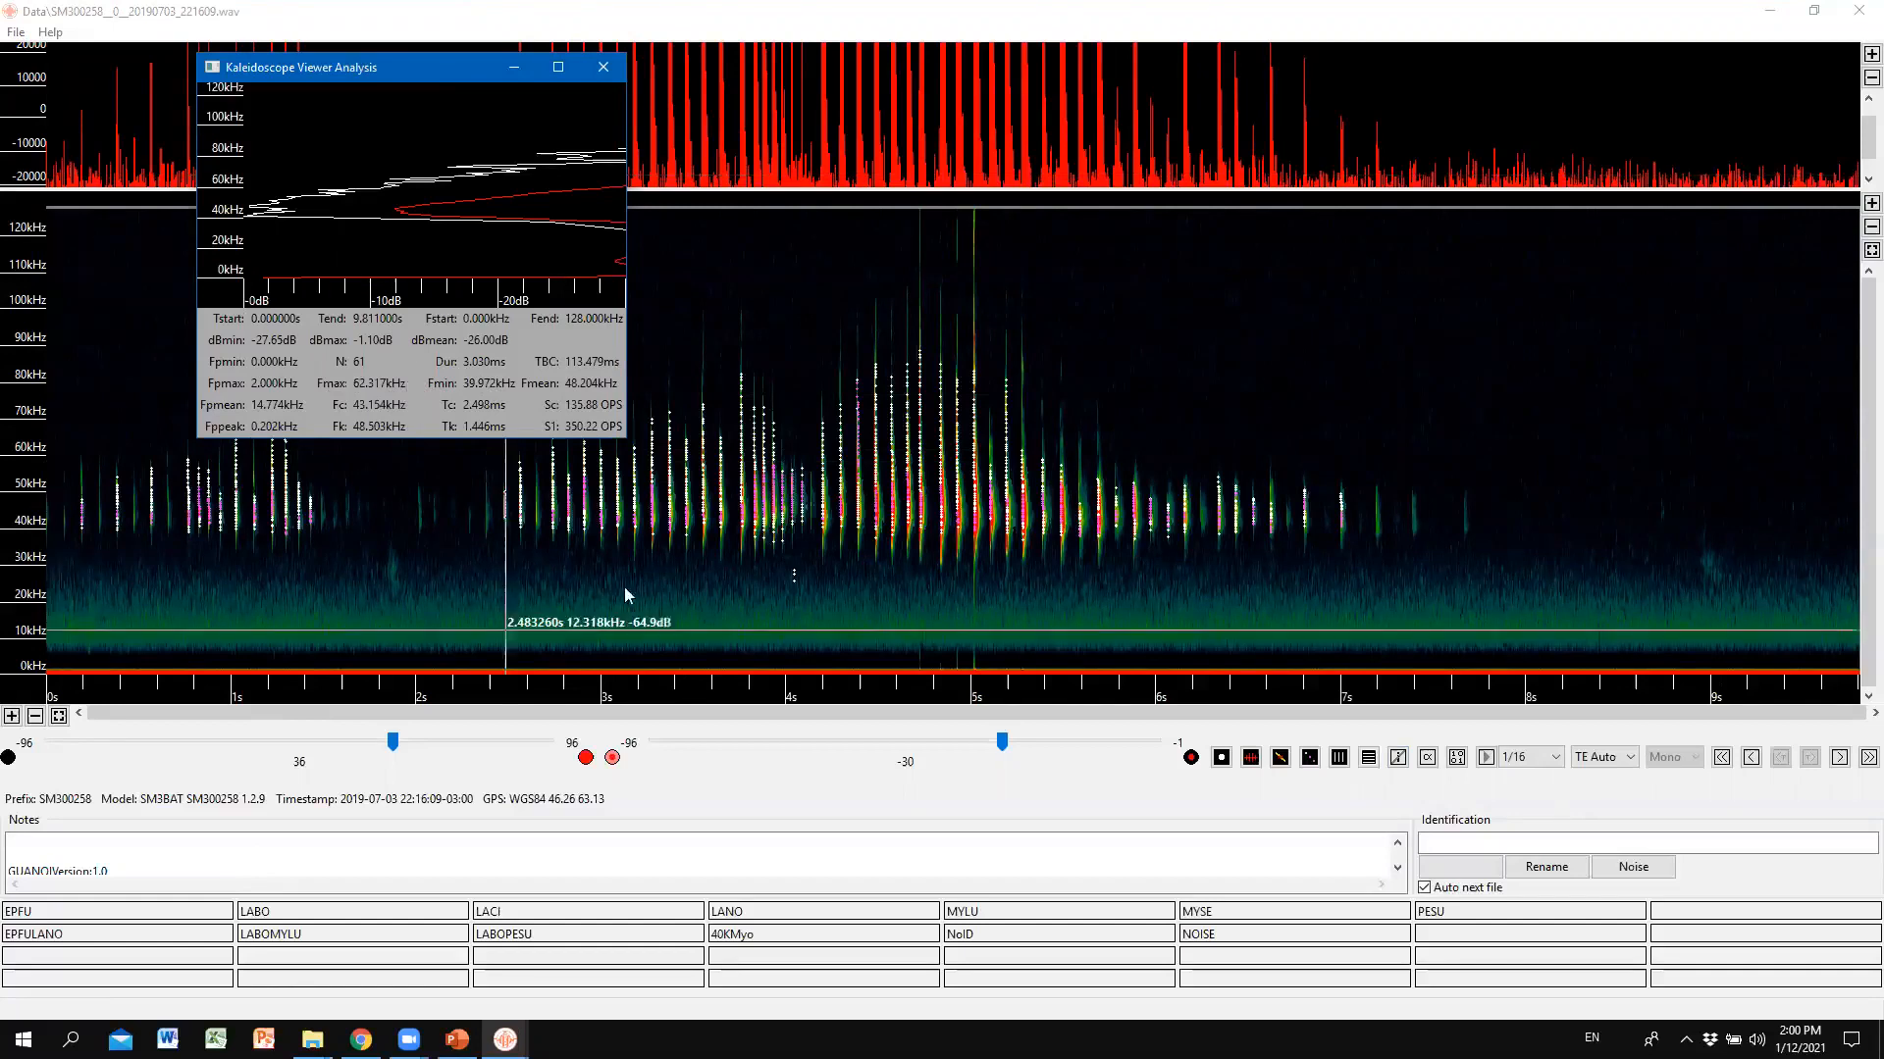
left_click(602, 69)
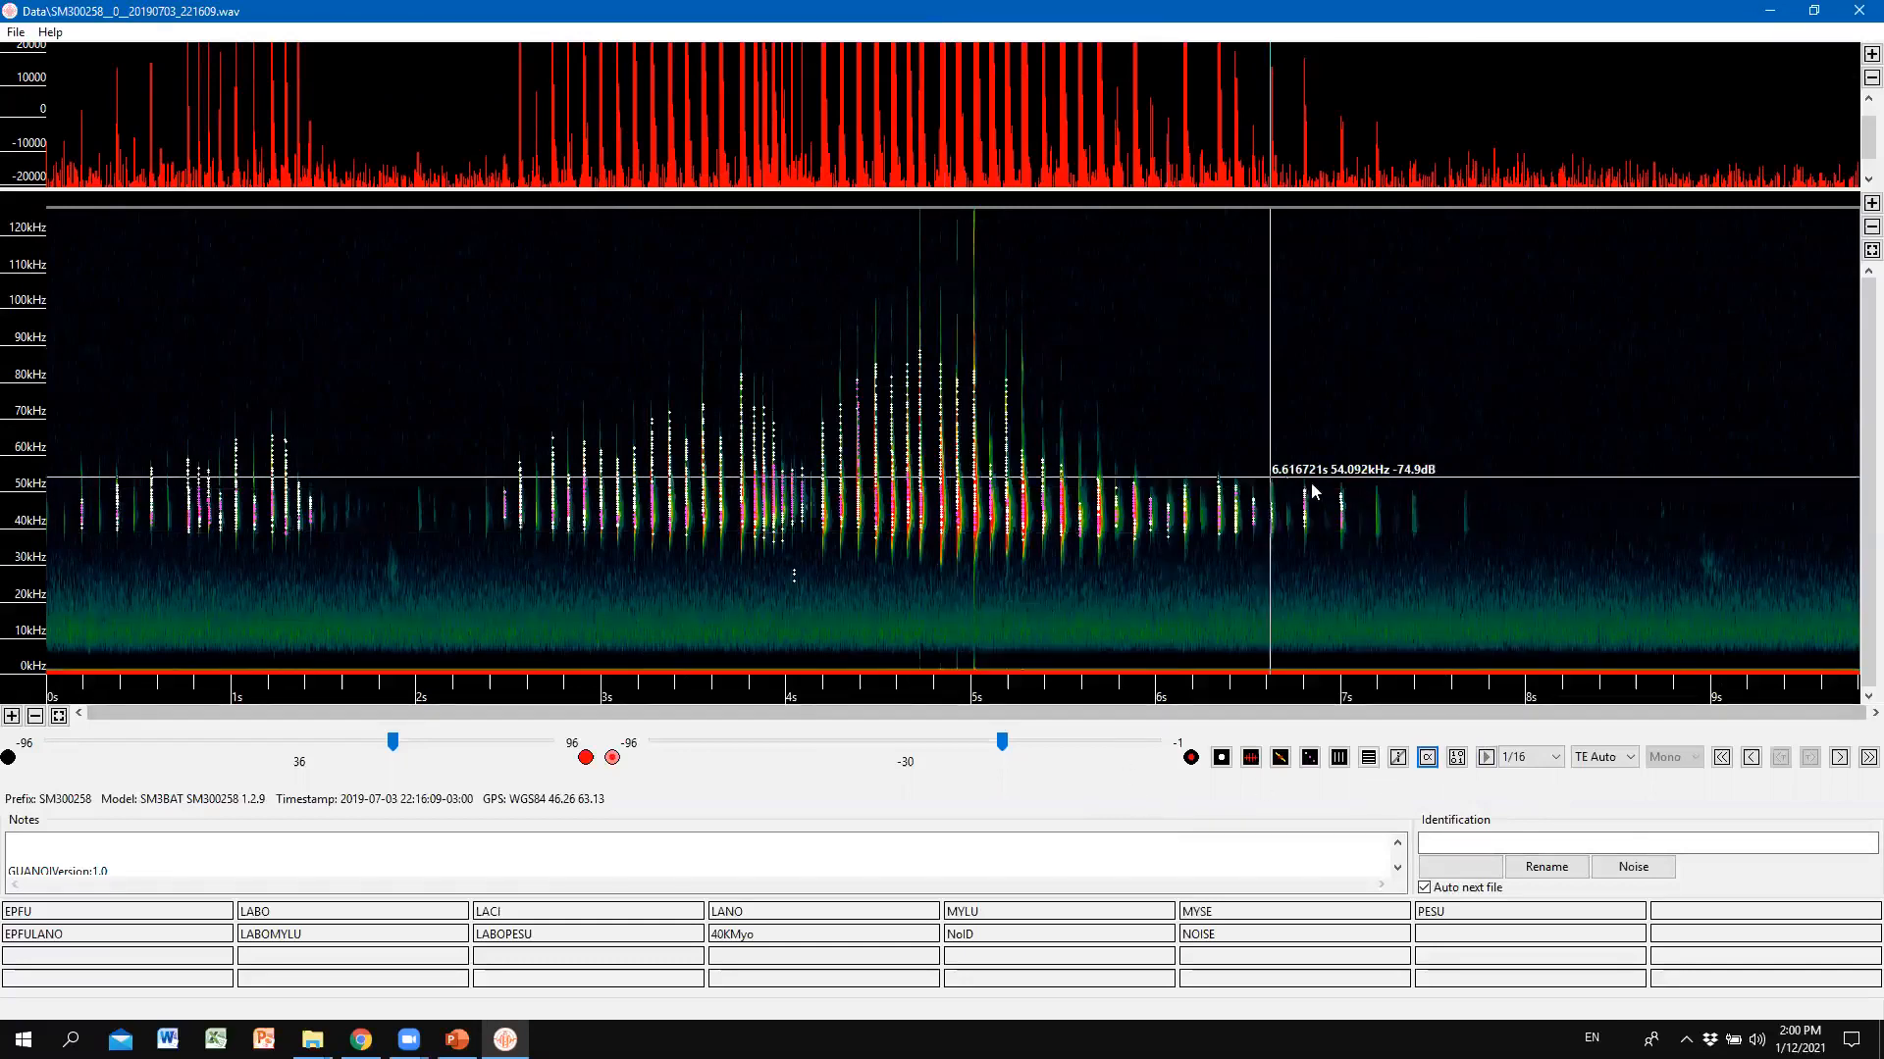
Box the call at 6.95–7.10 s, check its statistics (2.044 ms duration), and close them.
left_click_drag(1331, 458, 1358, 568)
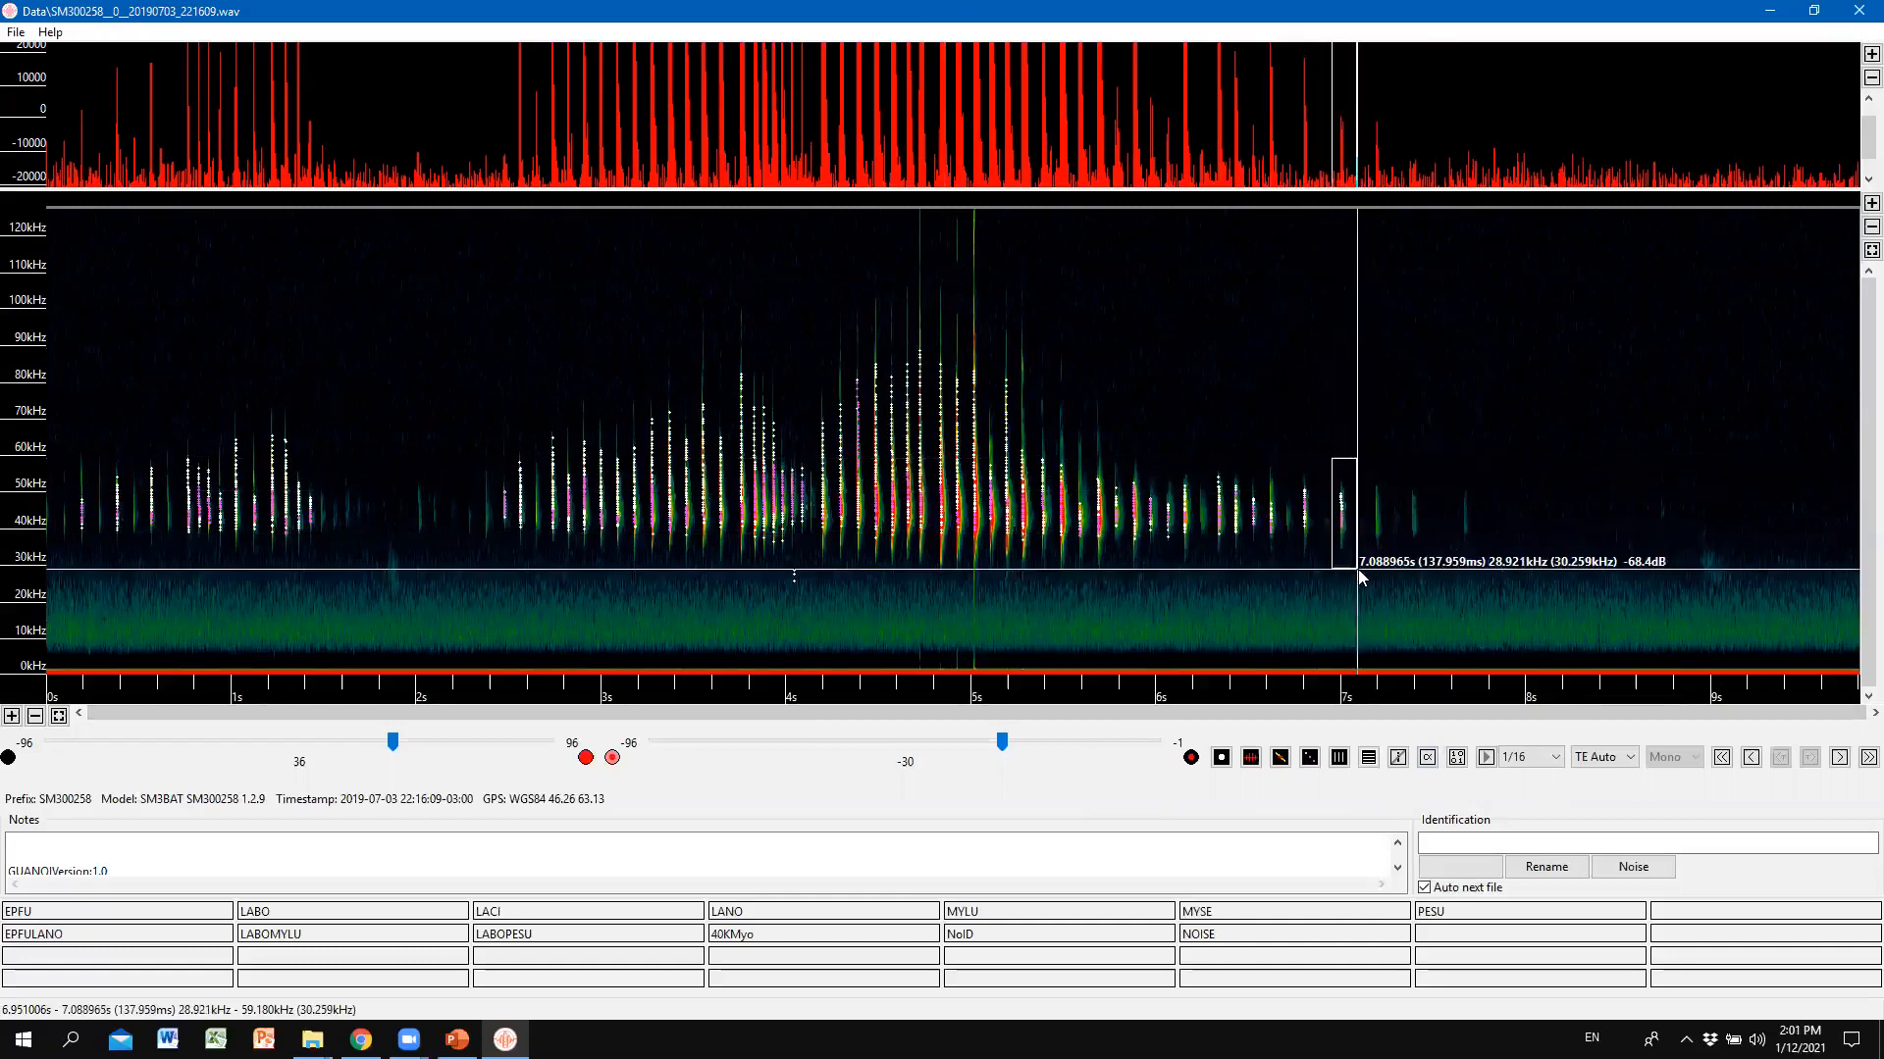
left_click(1429, 758)
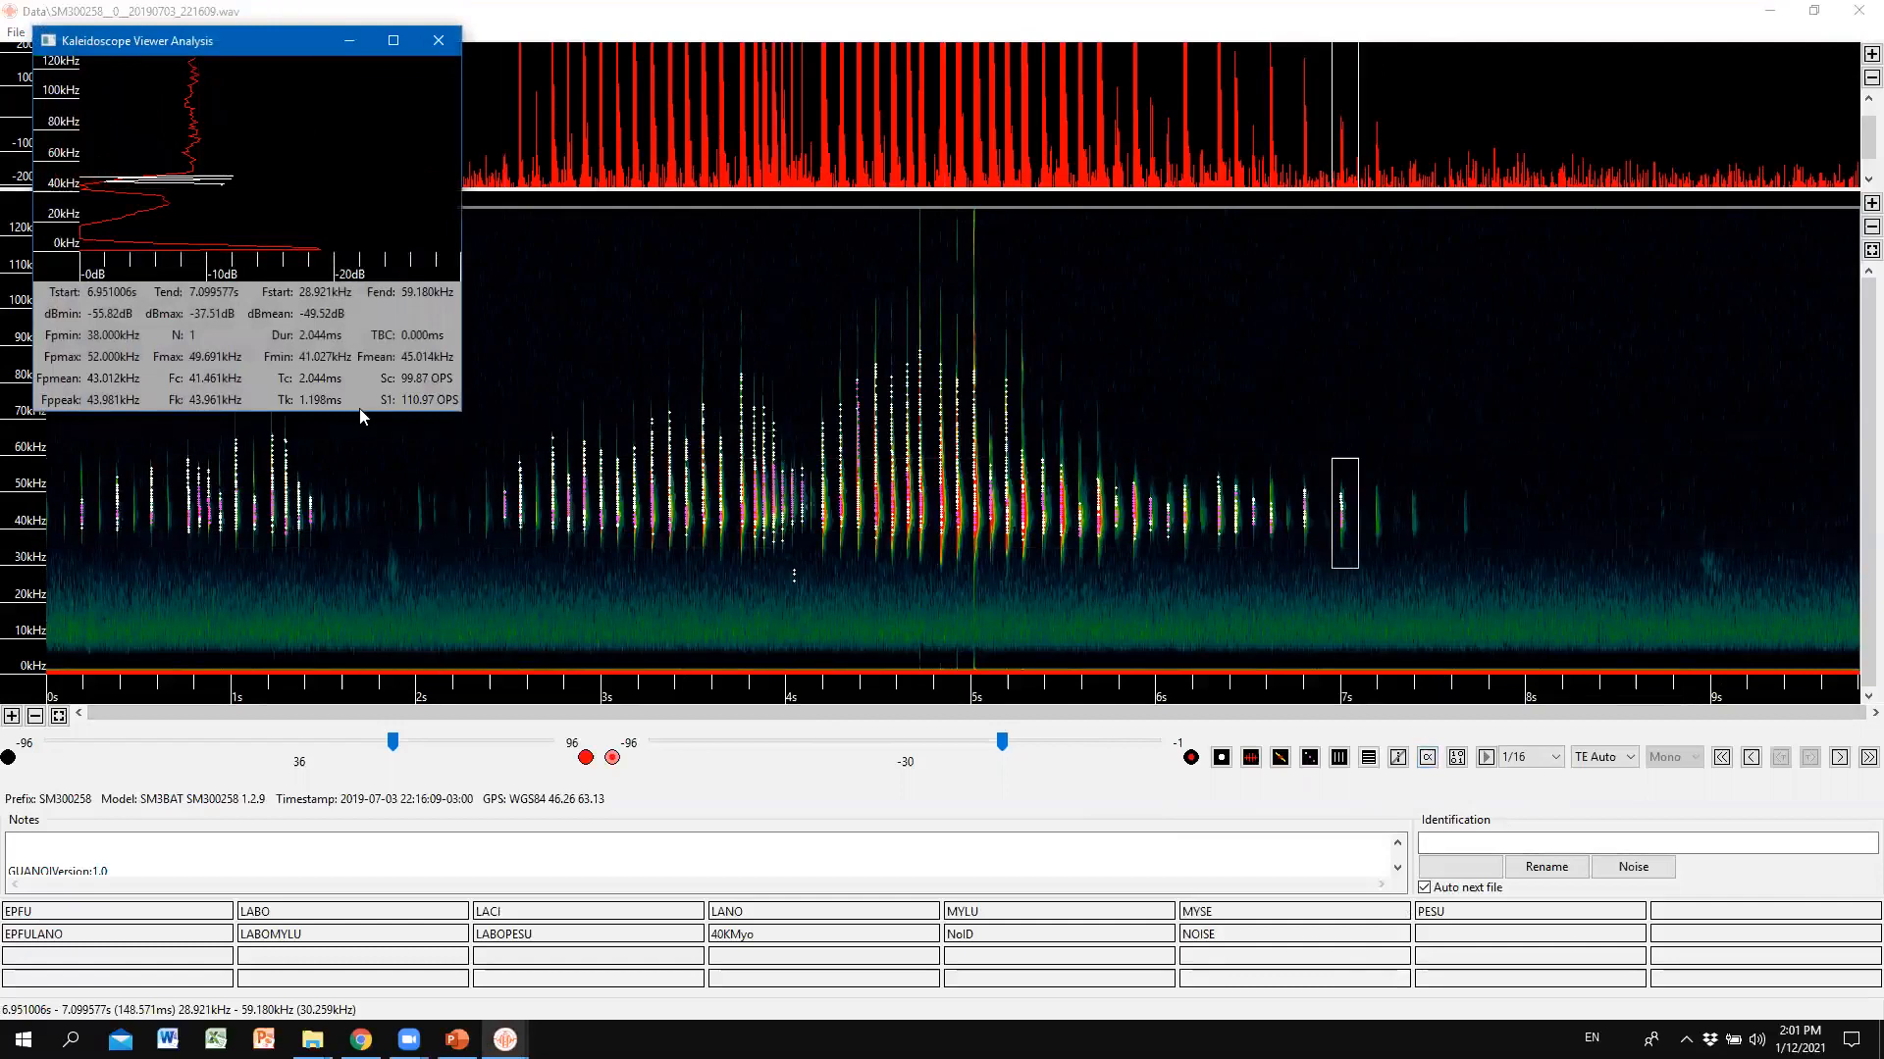
left_click(440, 43)
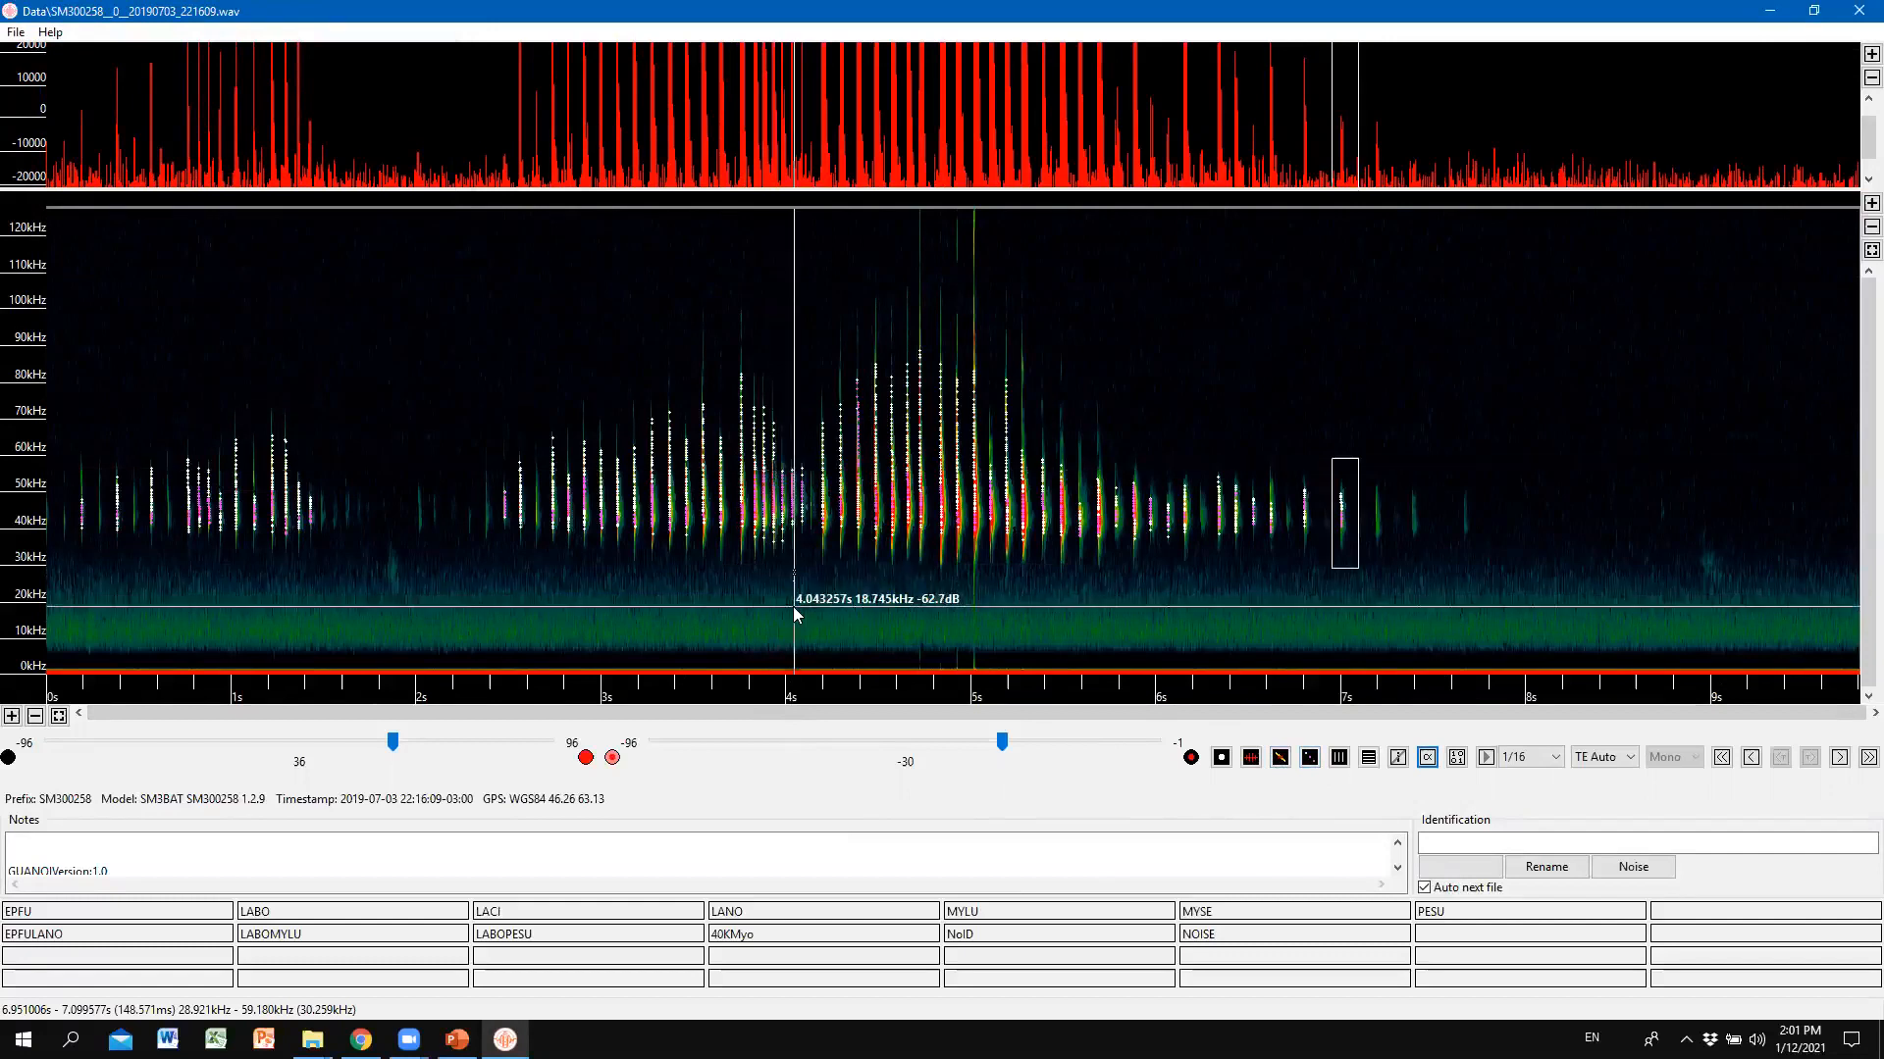
Replace the old box with one over the 4.15–7.93 s burst and view its 28-call statistics.
left_click(787, 504)
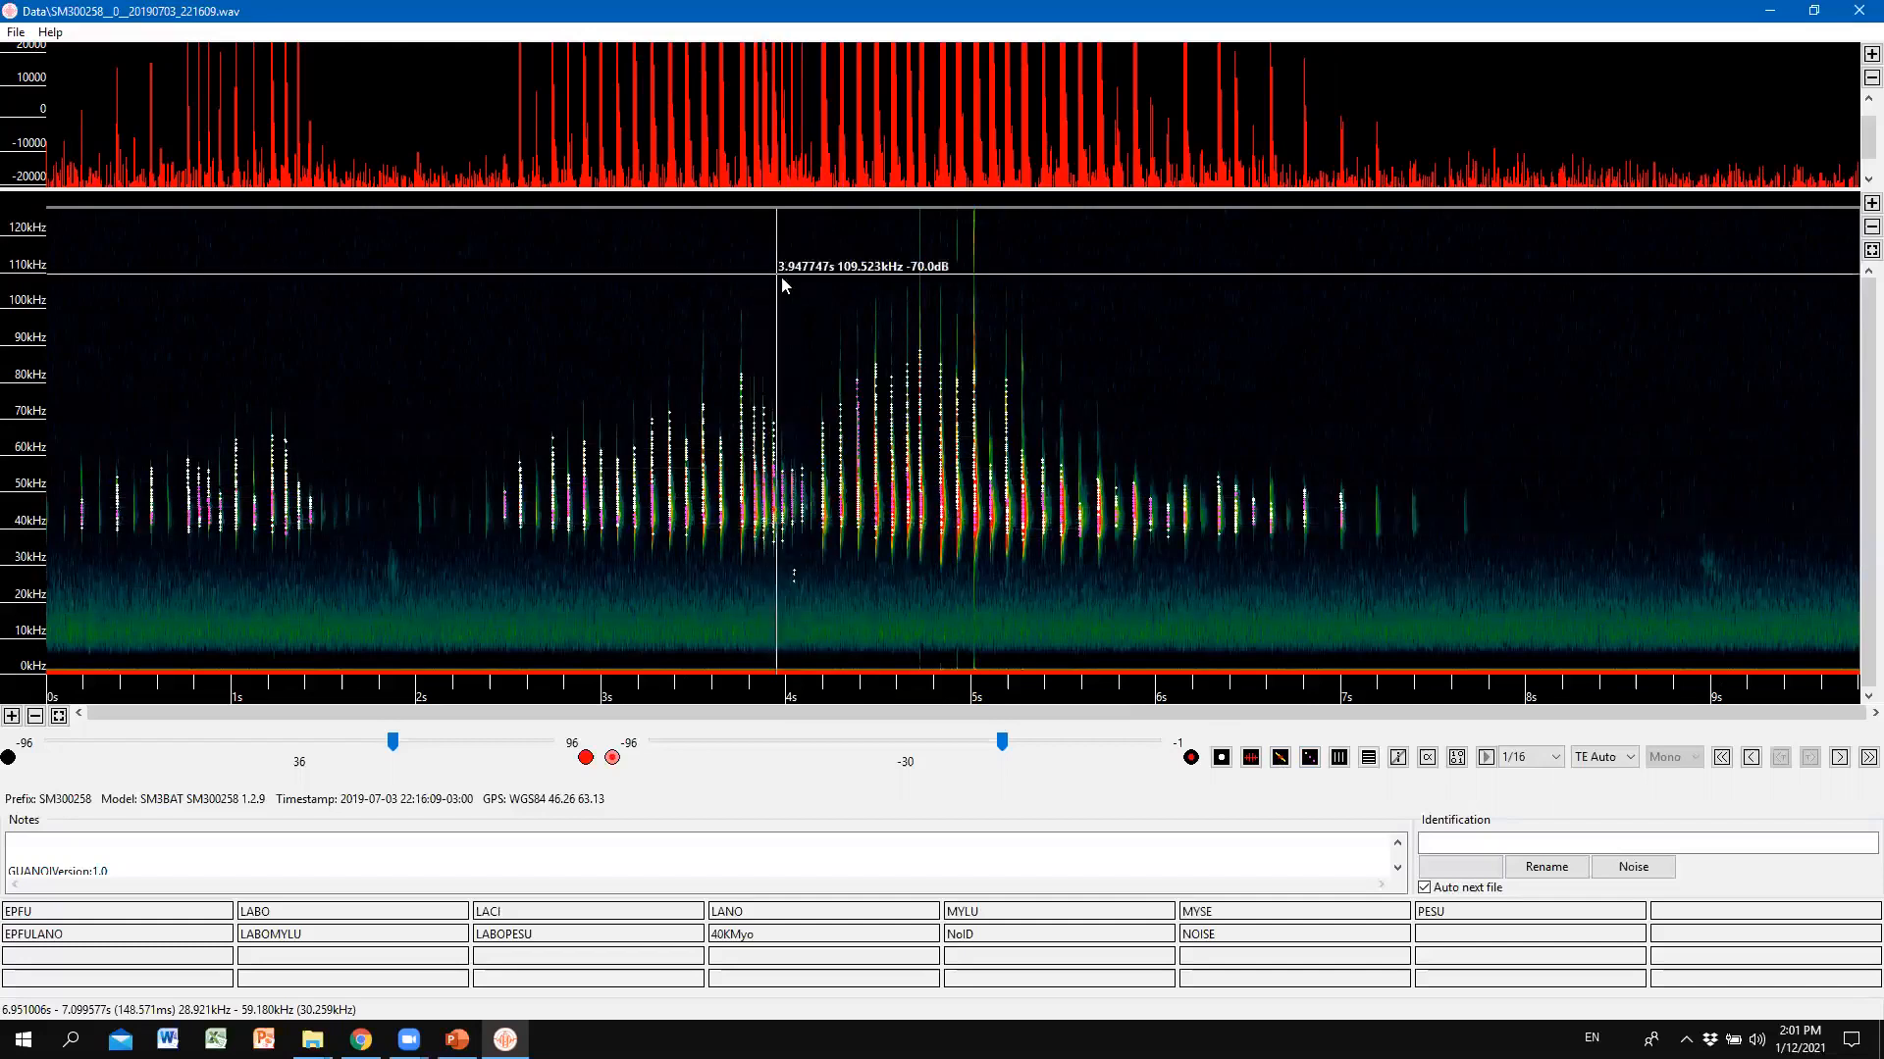
left_click_drag(814, 271, 1513, 579)
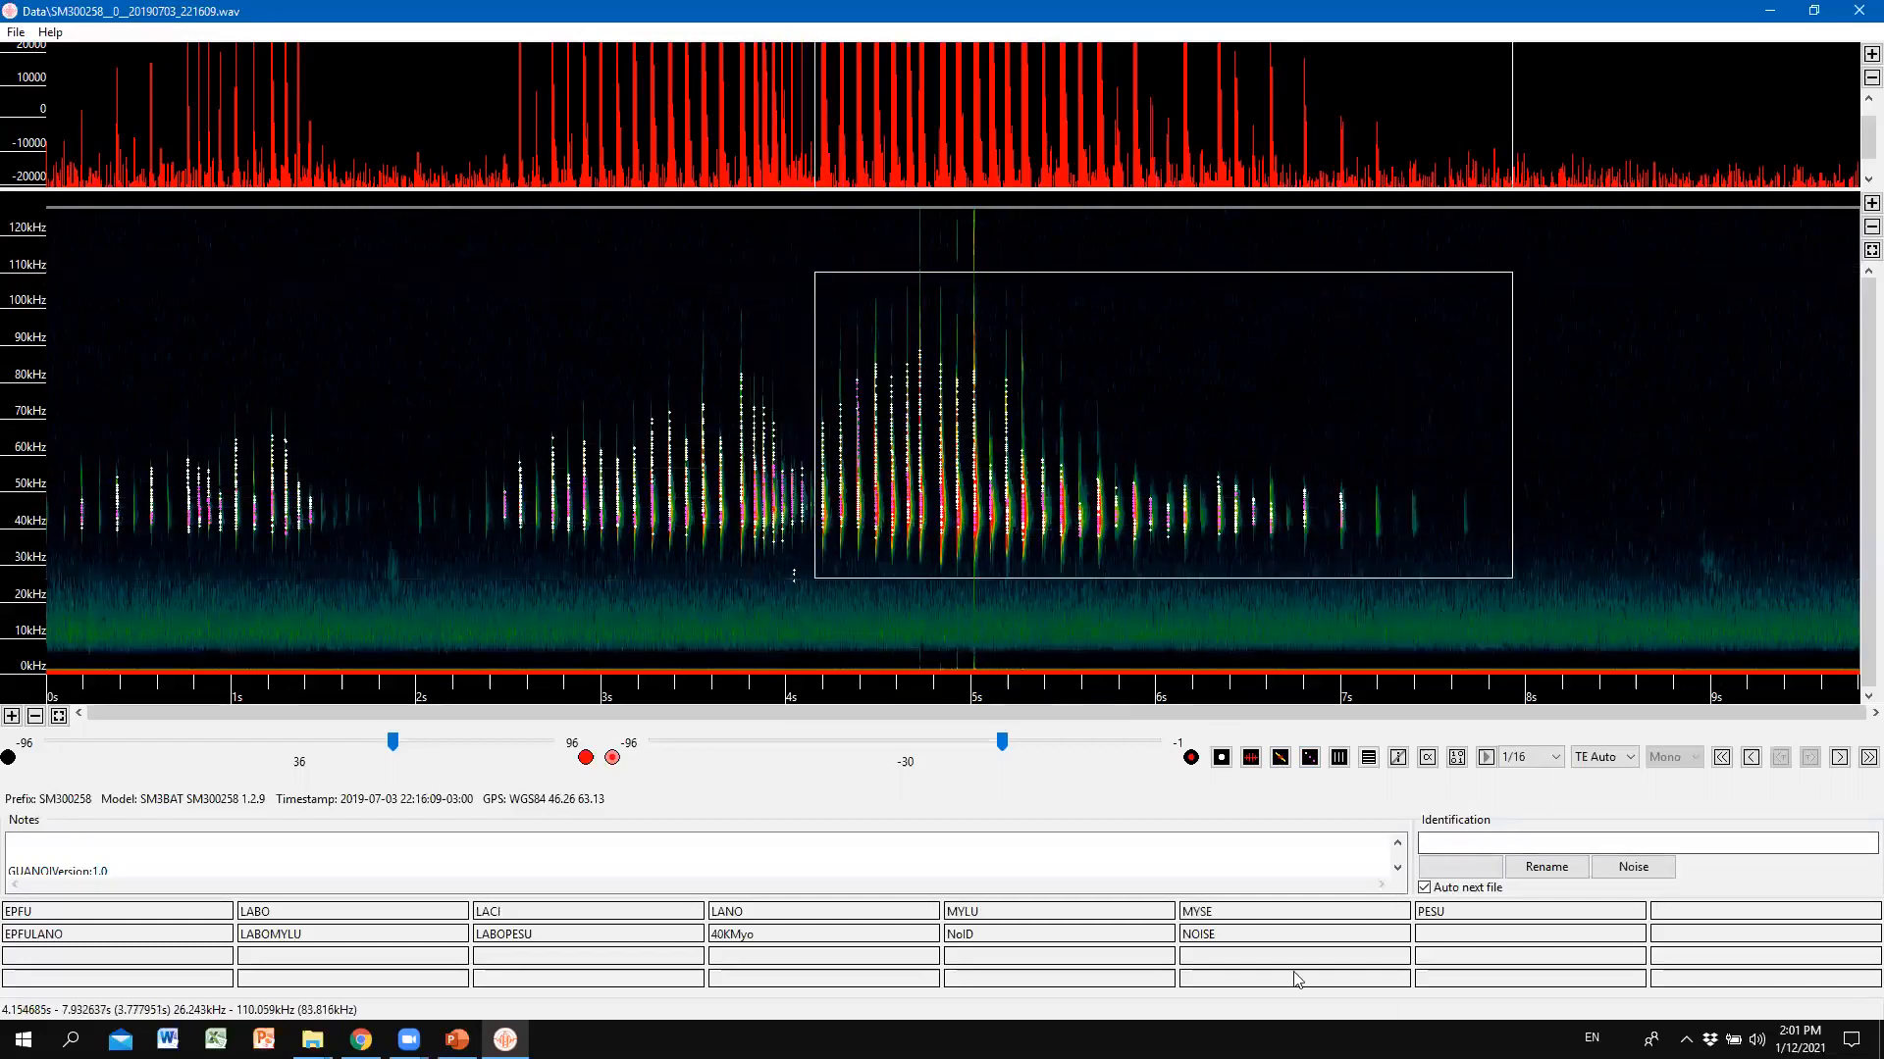
left_click(1427, 758)
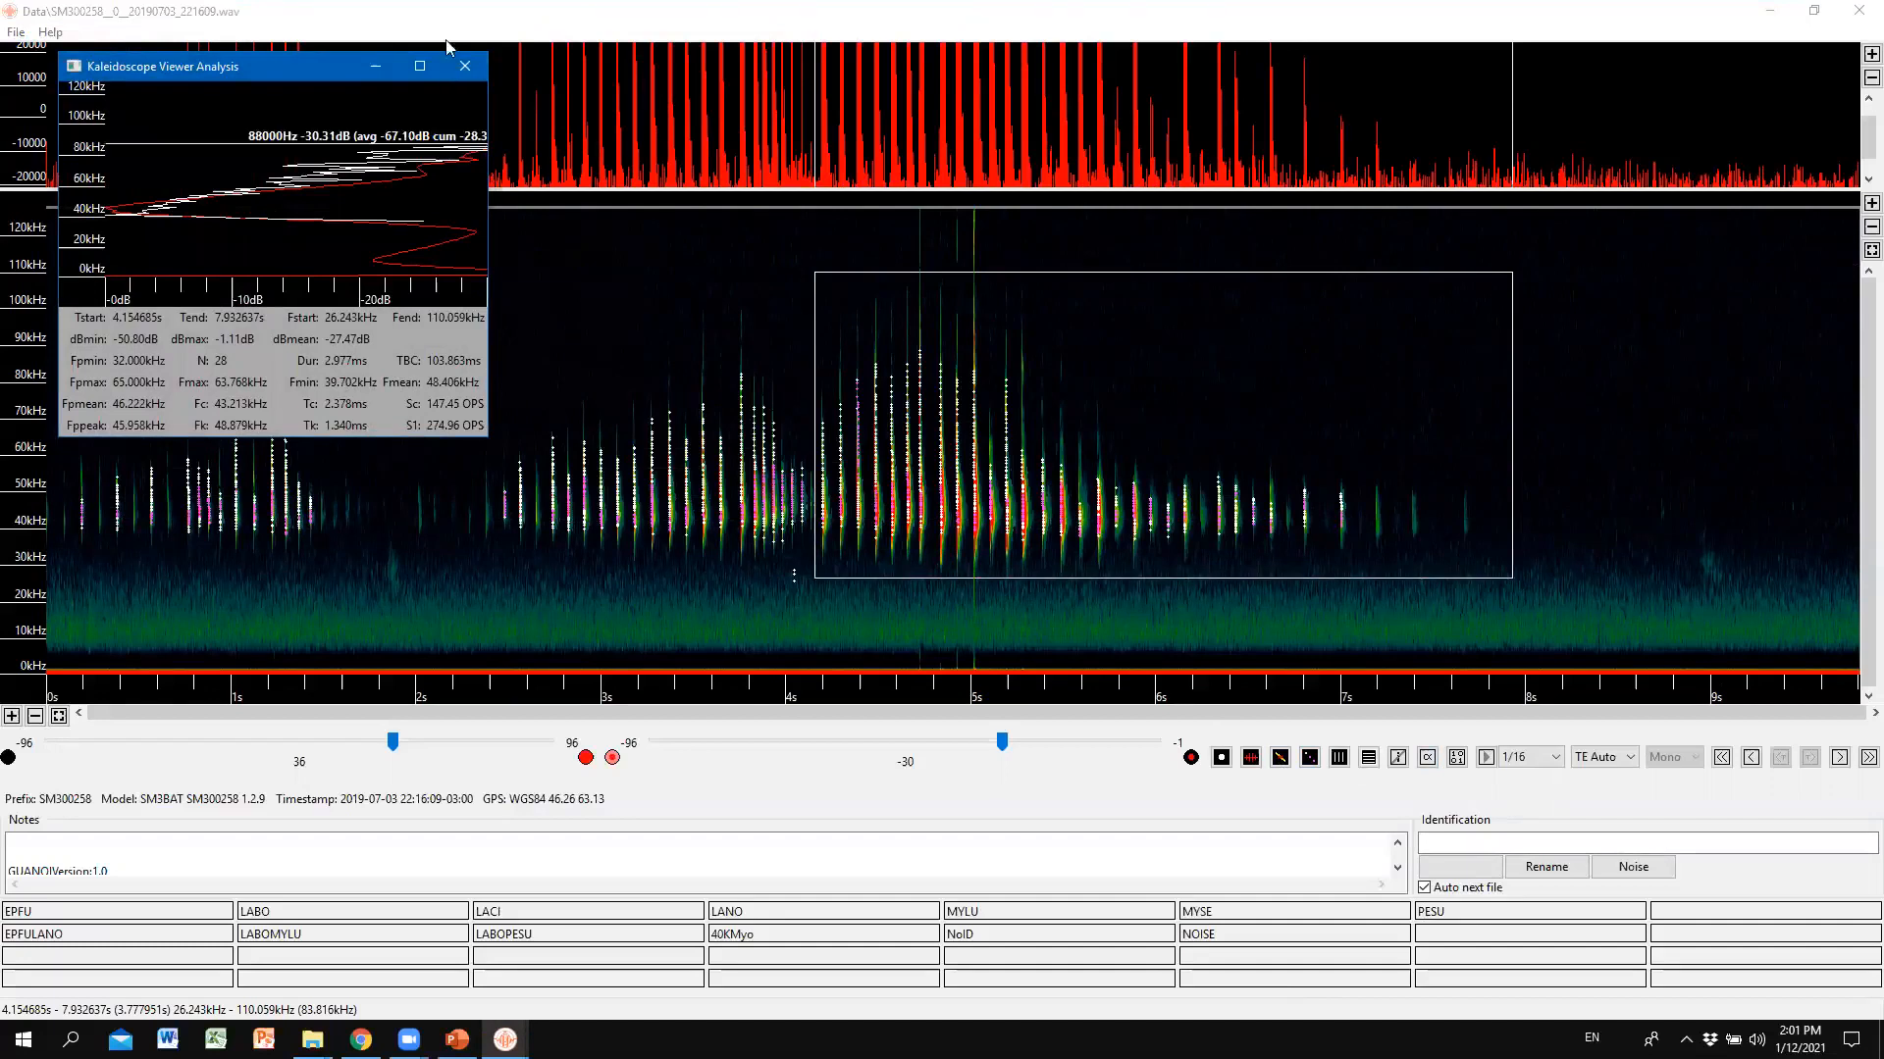
left_click(458, 101)
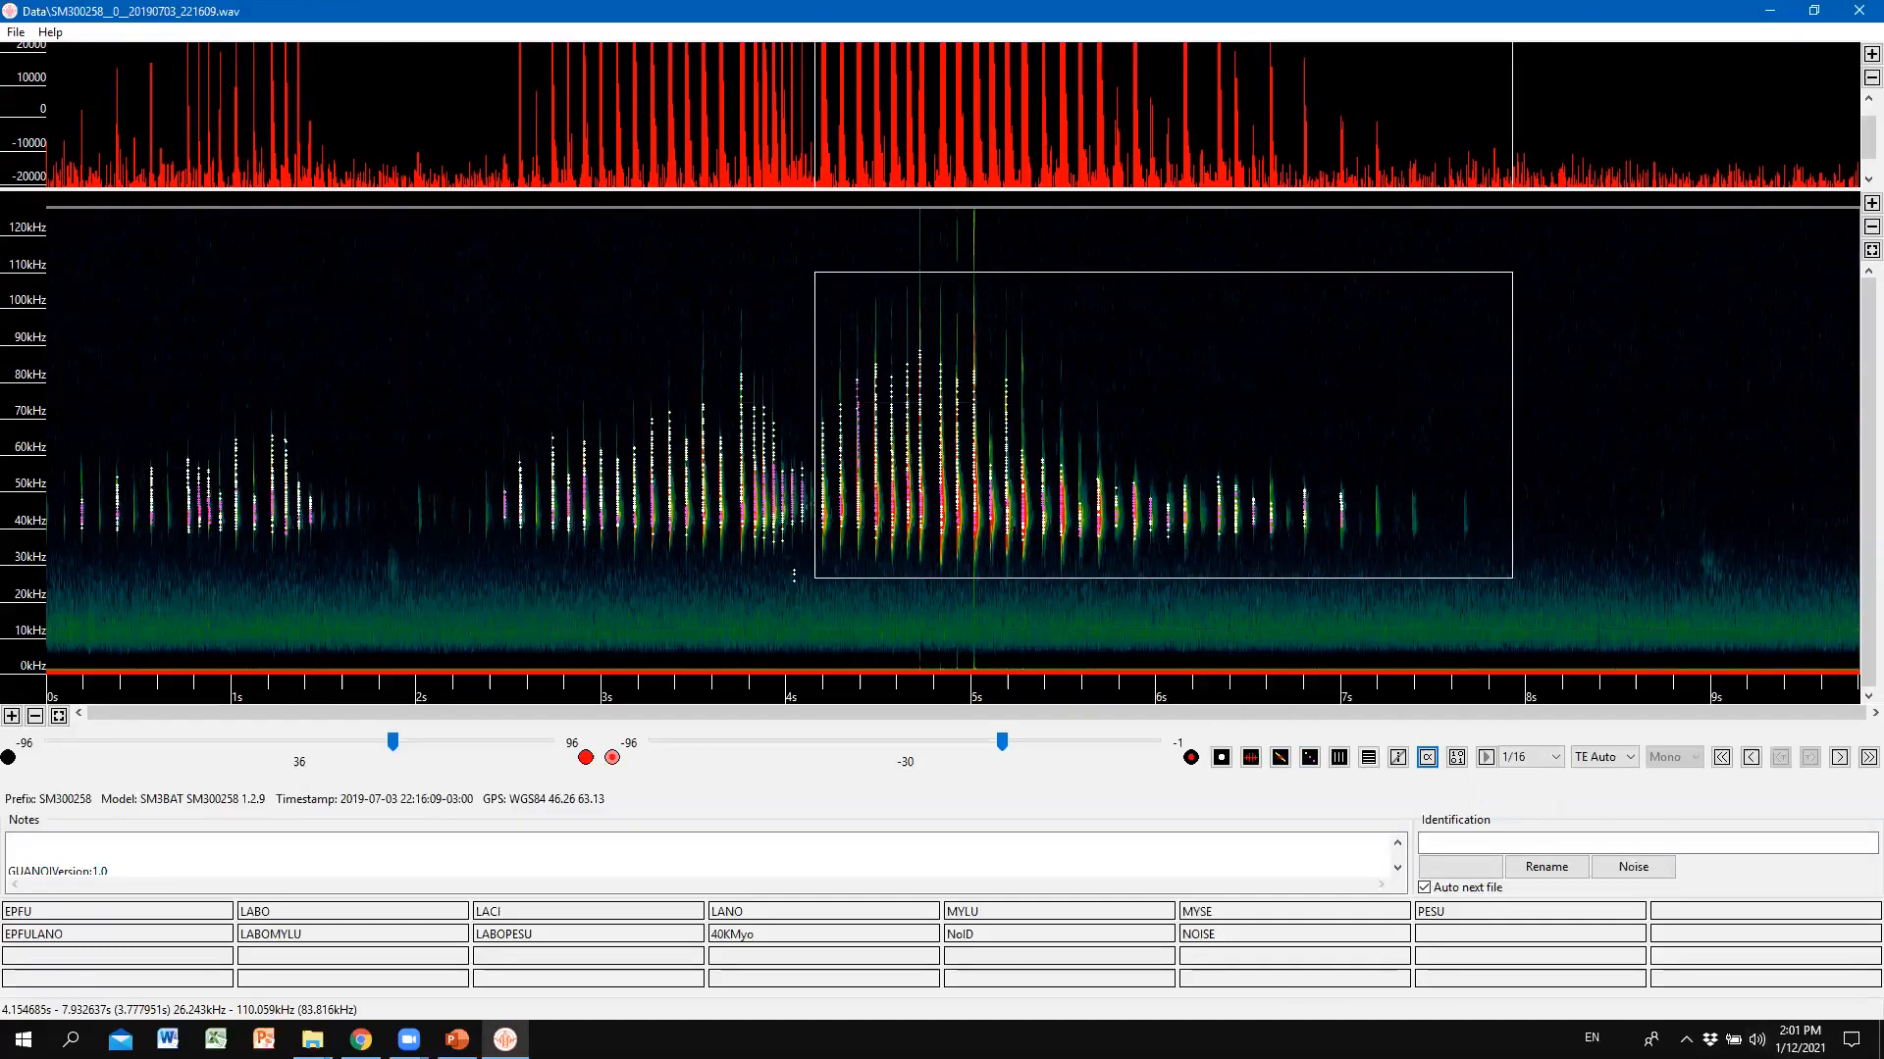
Clear the box, zoom compressed time to about a 165 ms window, and box the call near 70 ms.
left_click(1815, 302)
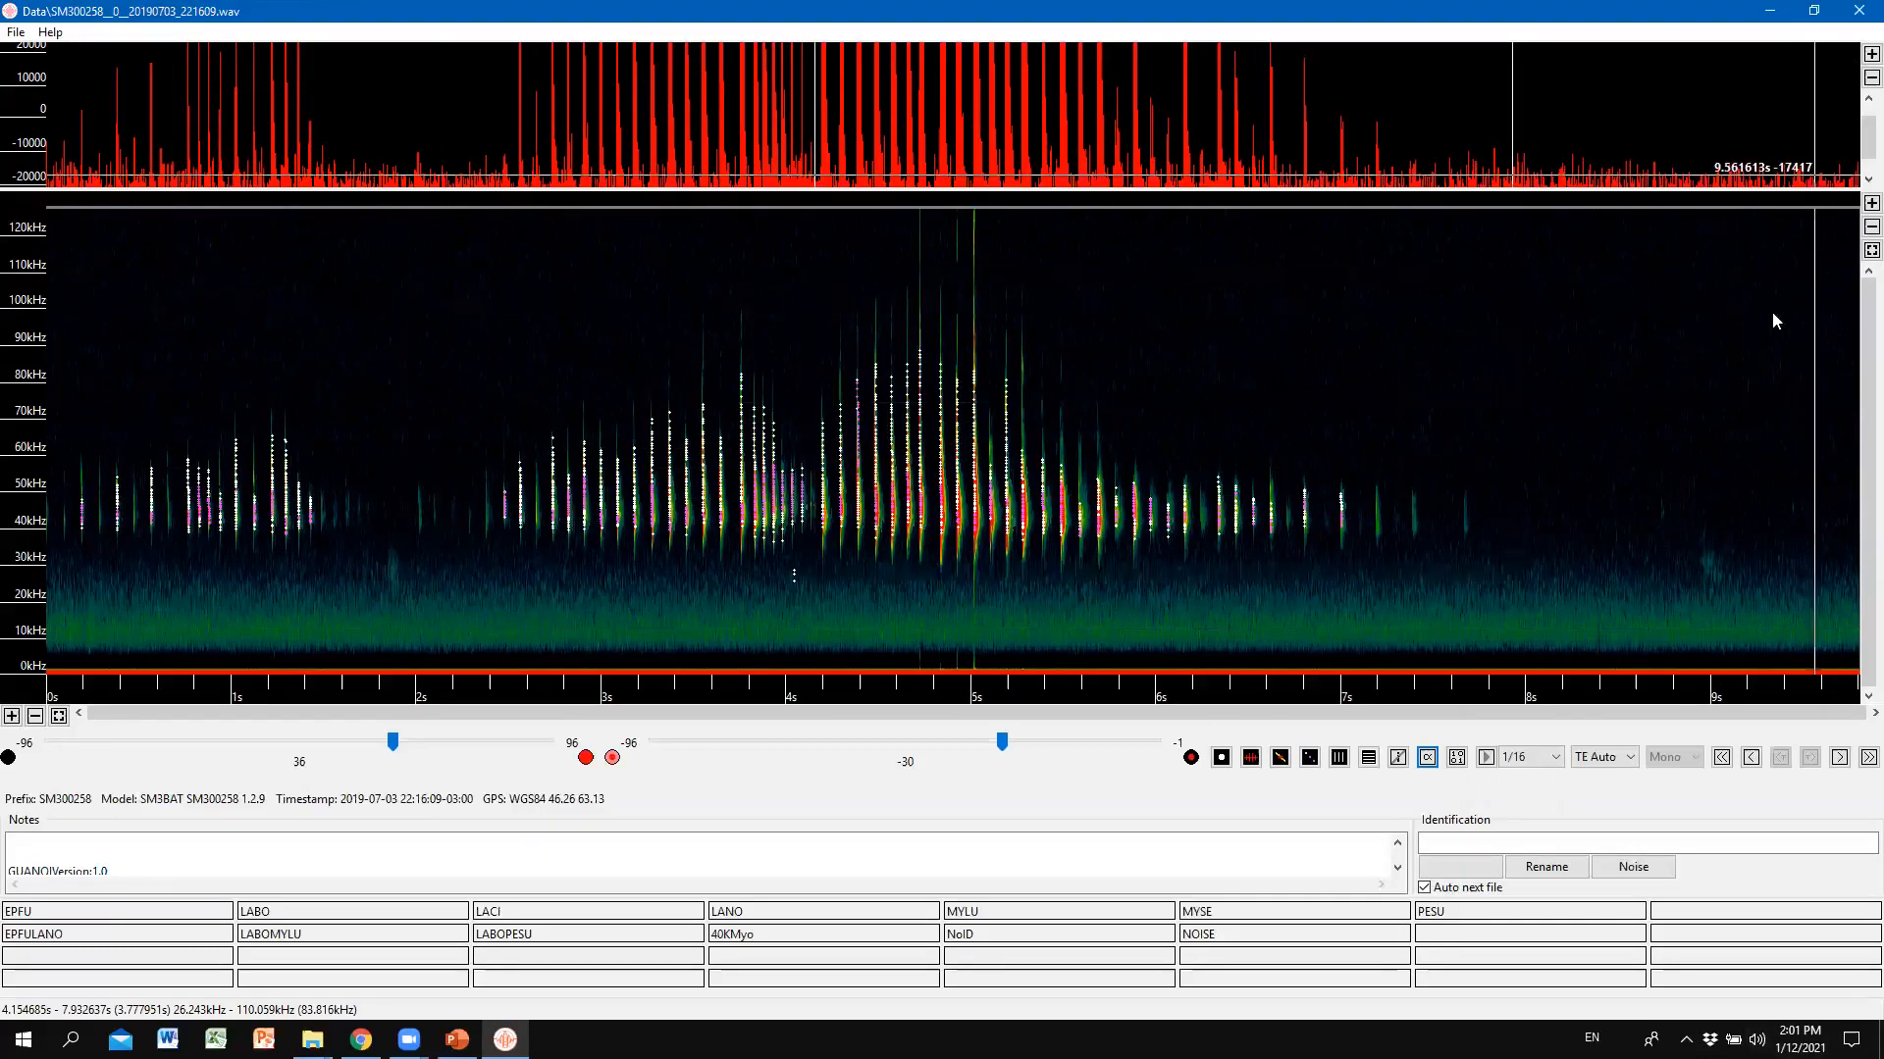
left_click(1338, 757)
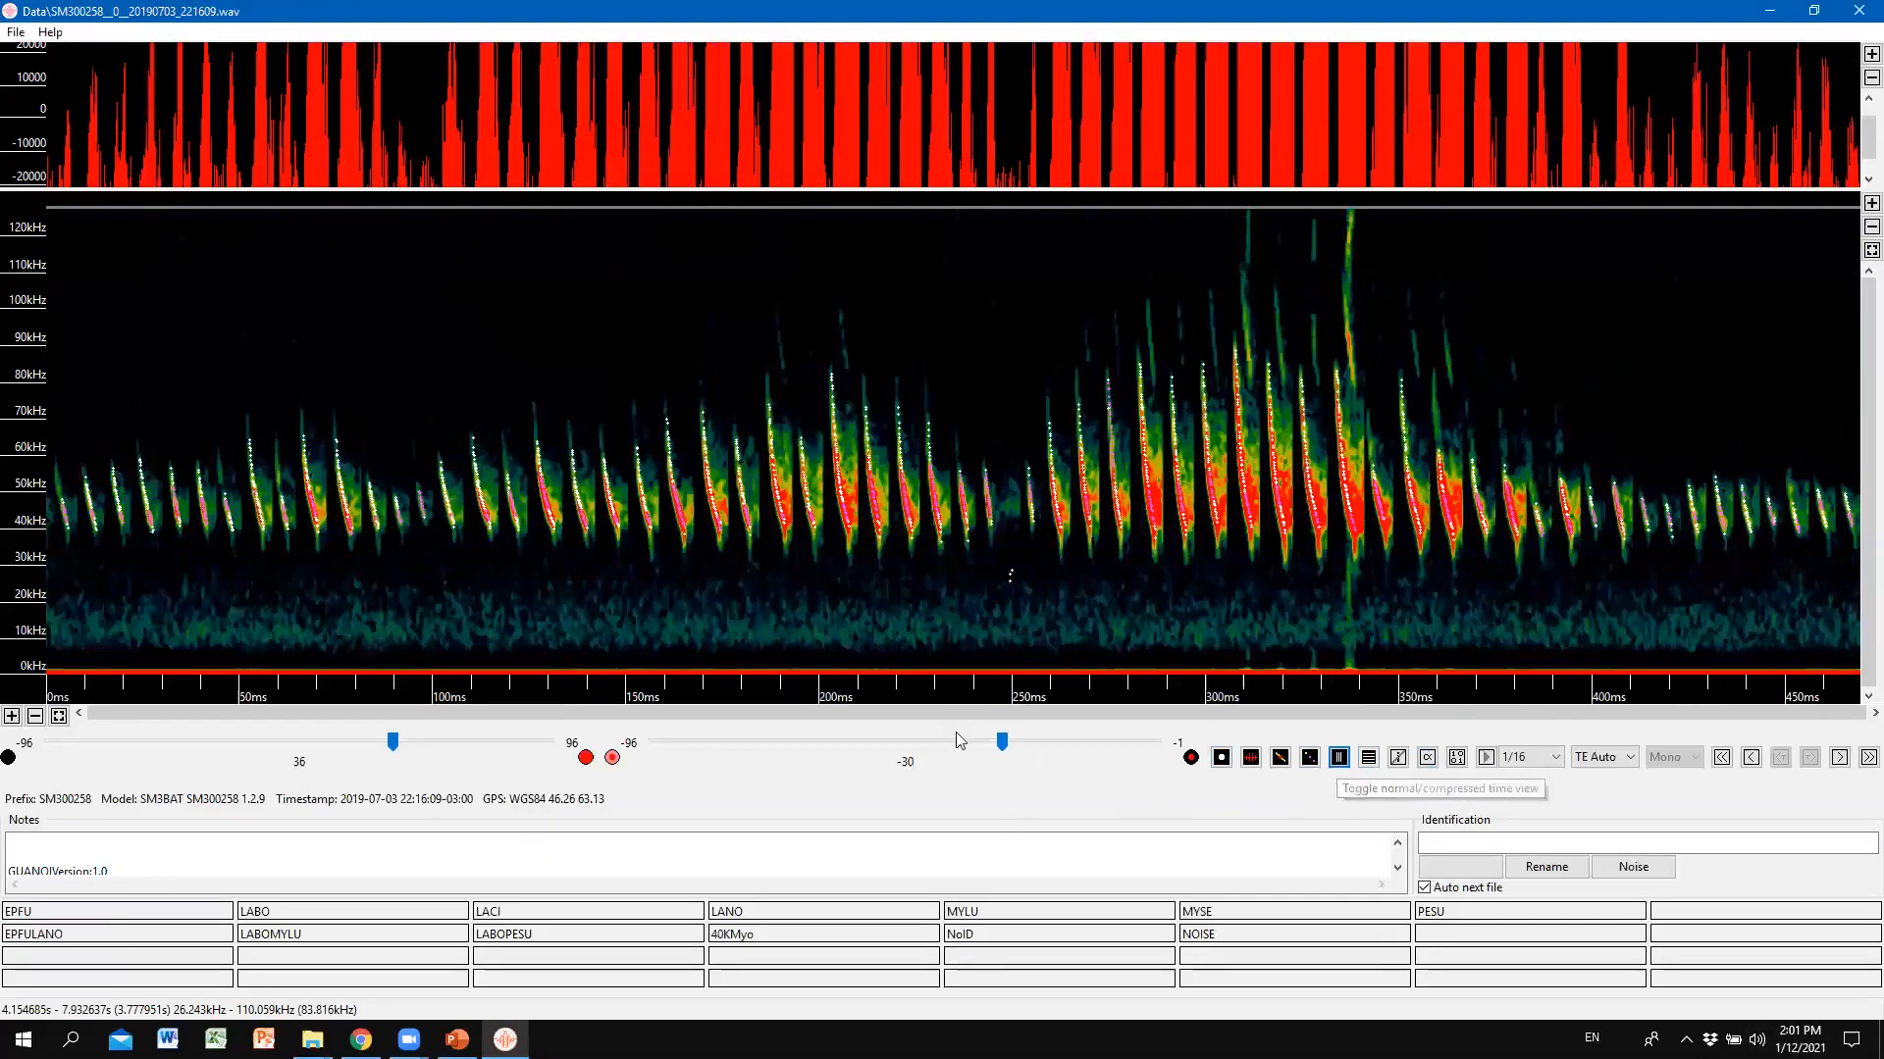
left_click(12, 717)
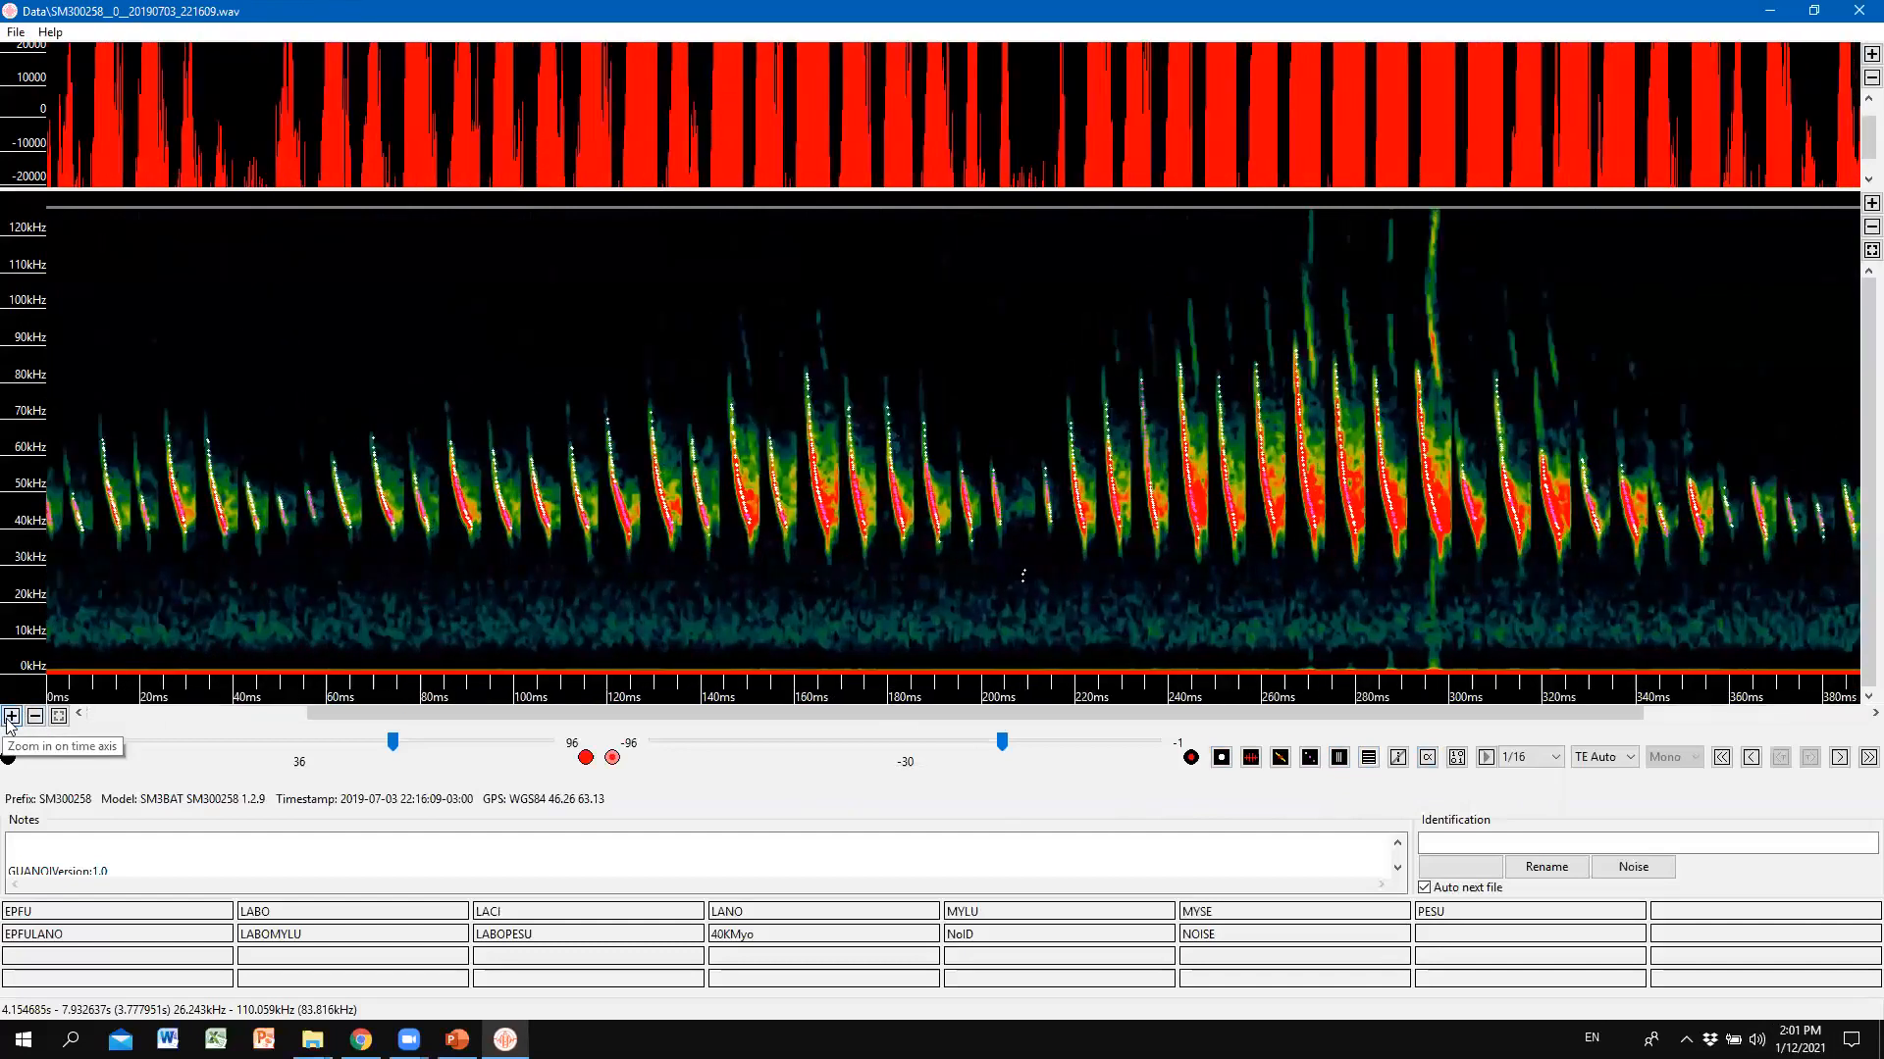
left_click(12, 716)
left_click(12, 716)
left_click(12, 717)
left_click(12, 716)
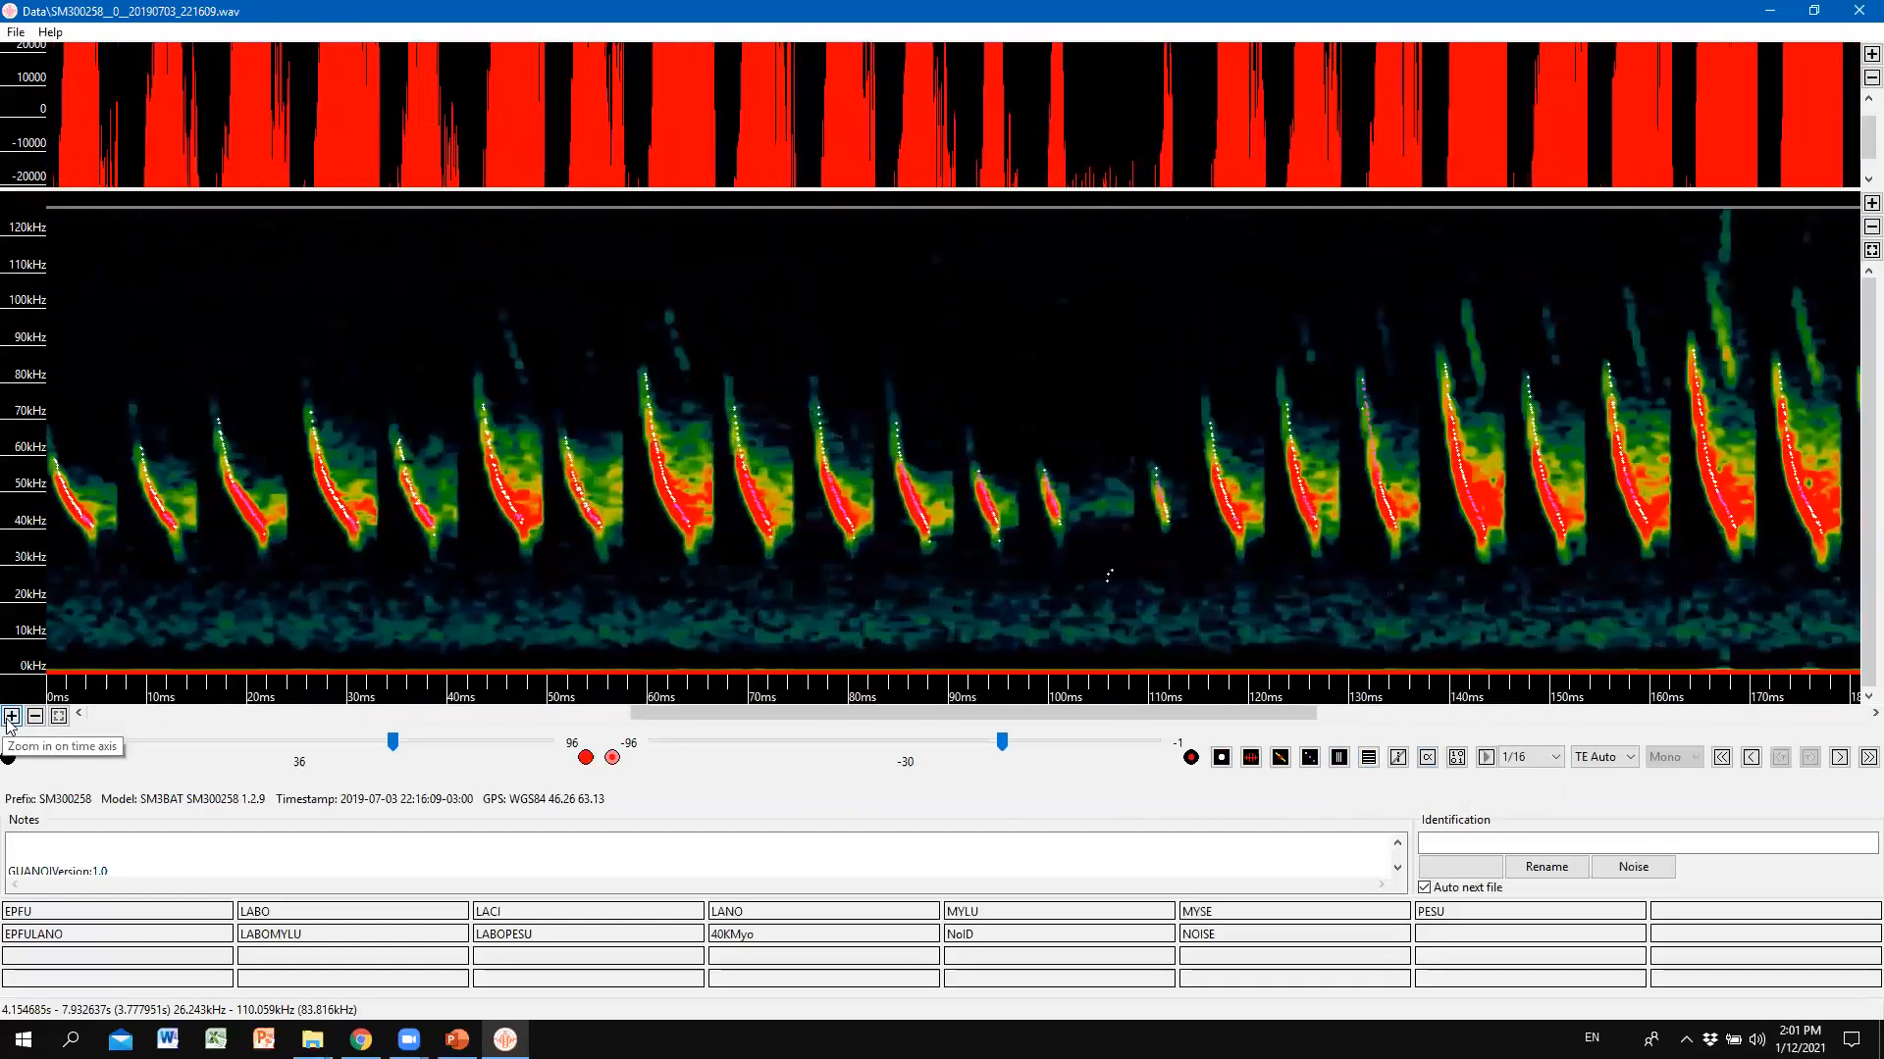
left_click(12, 716)
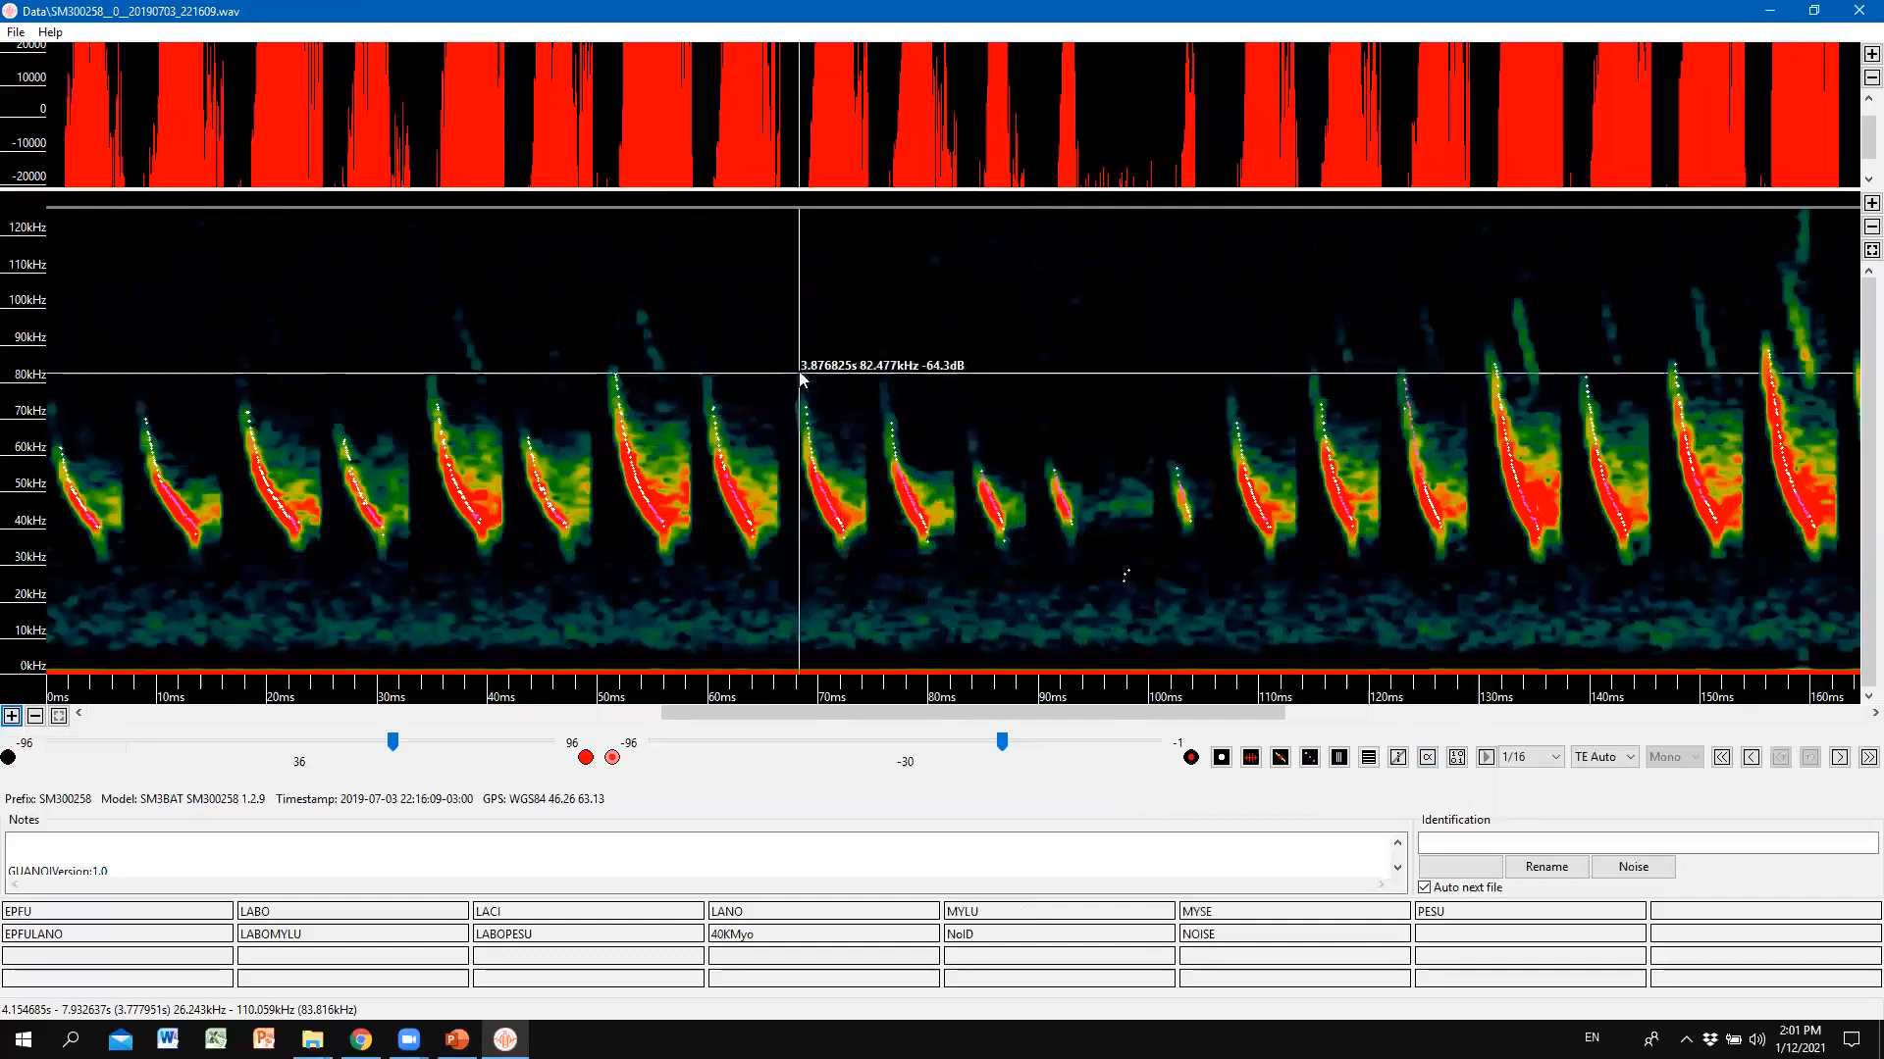
mouse_move(787, 361)
left_mouse_down()
mouse_move(789, 434)
mouse_move(860, 590)
left_mouse_up()
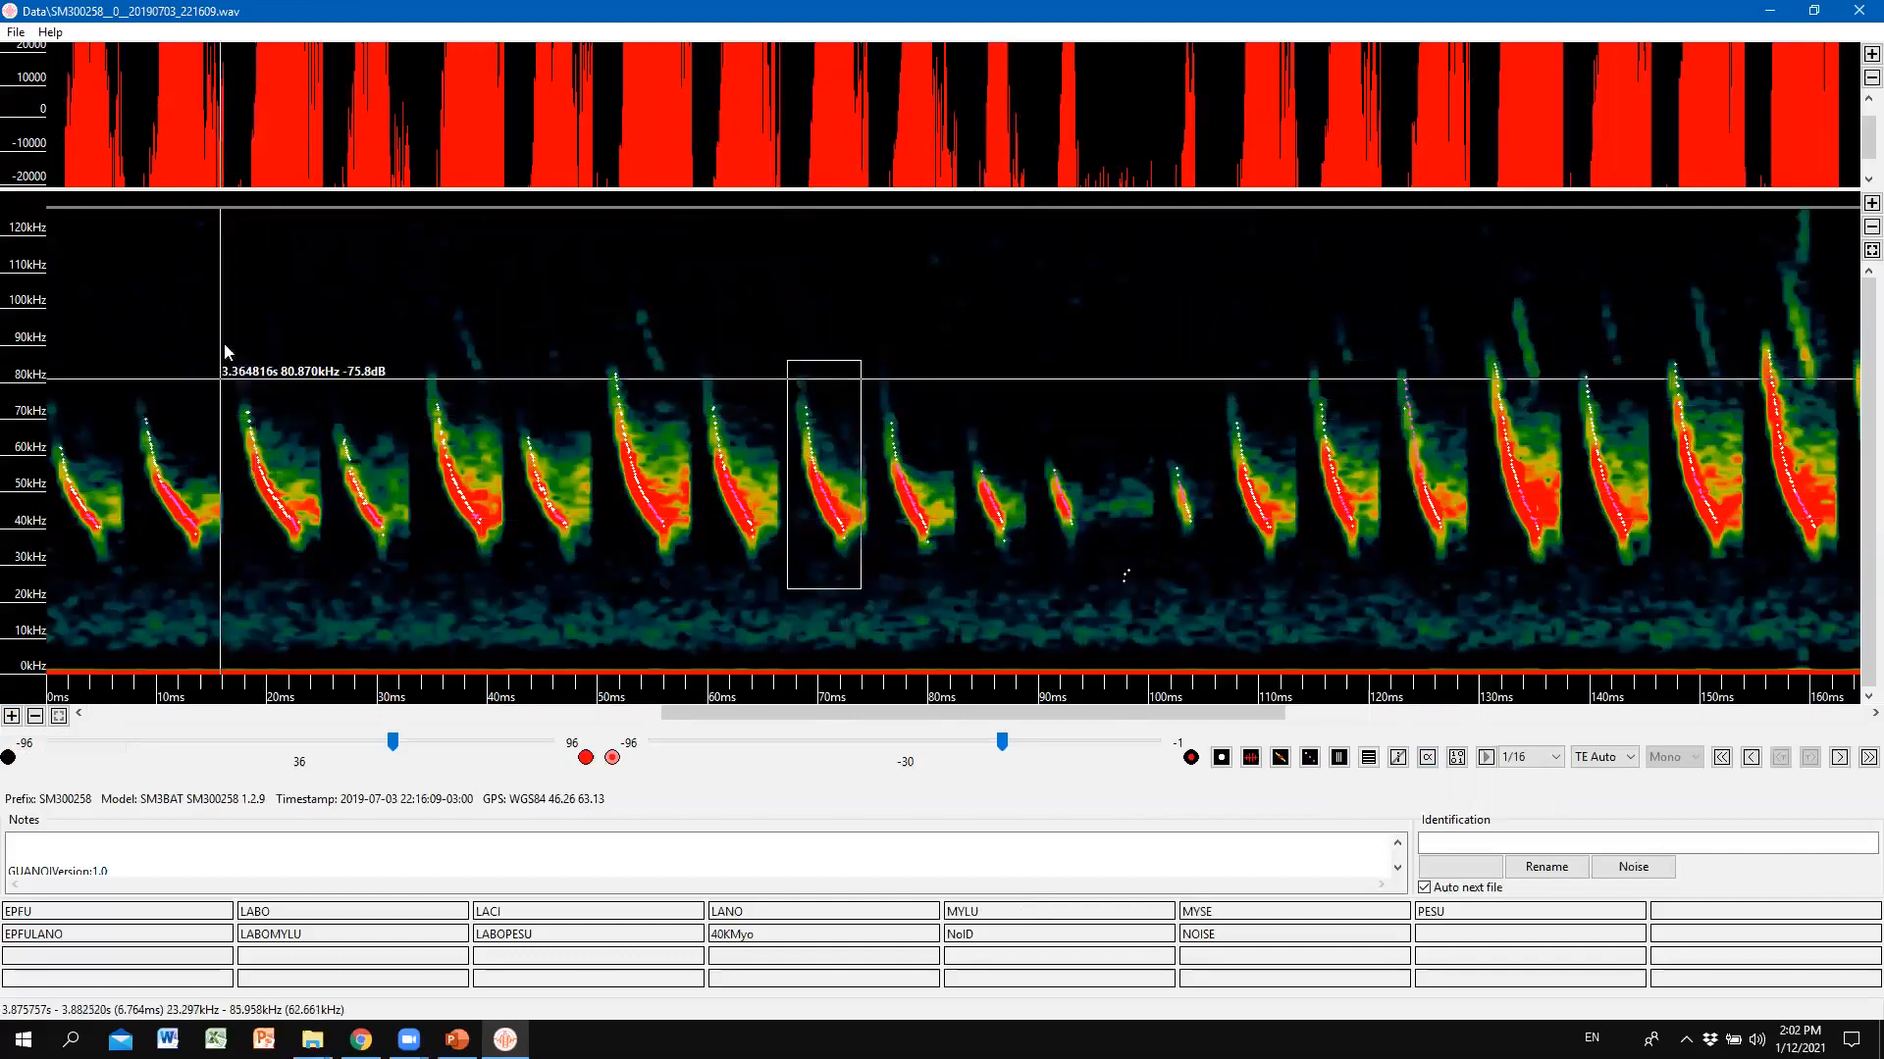
Check statistics for the 20–95 ms calls, then the whole visible stretch (20 calls, 43.907 kHz).
left_click_drag(224, 342, 1104, 564)
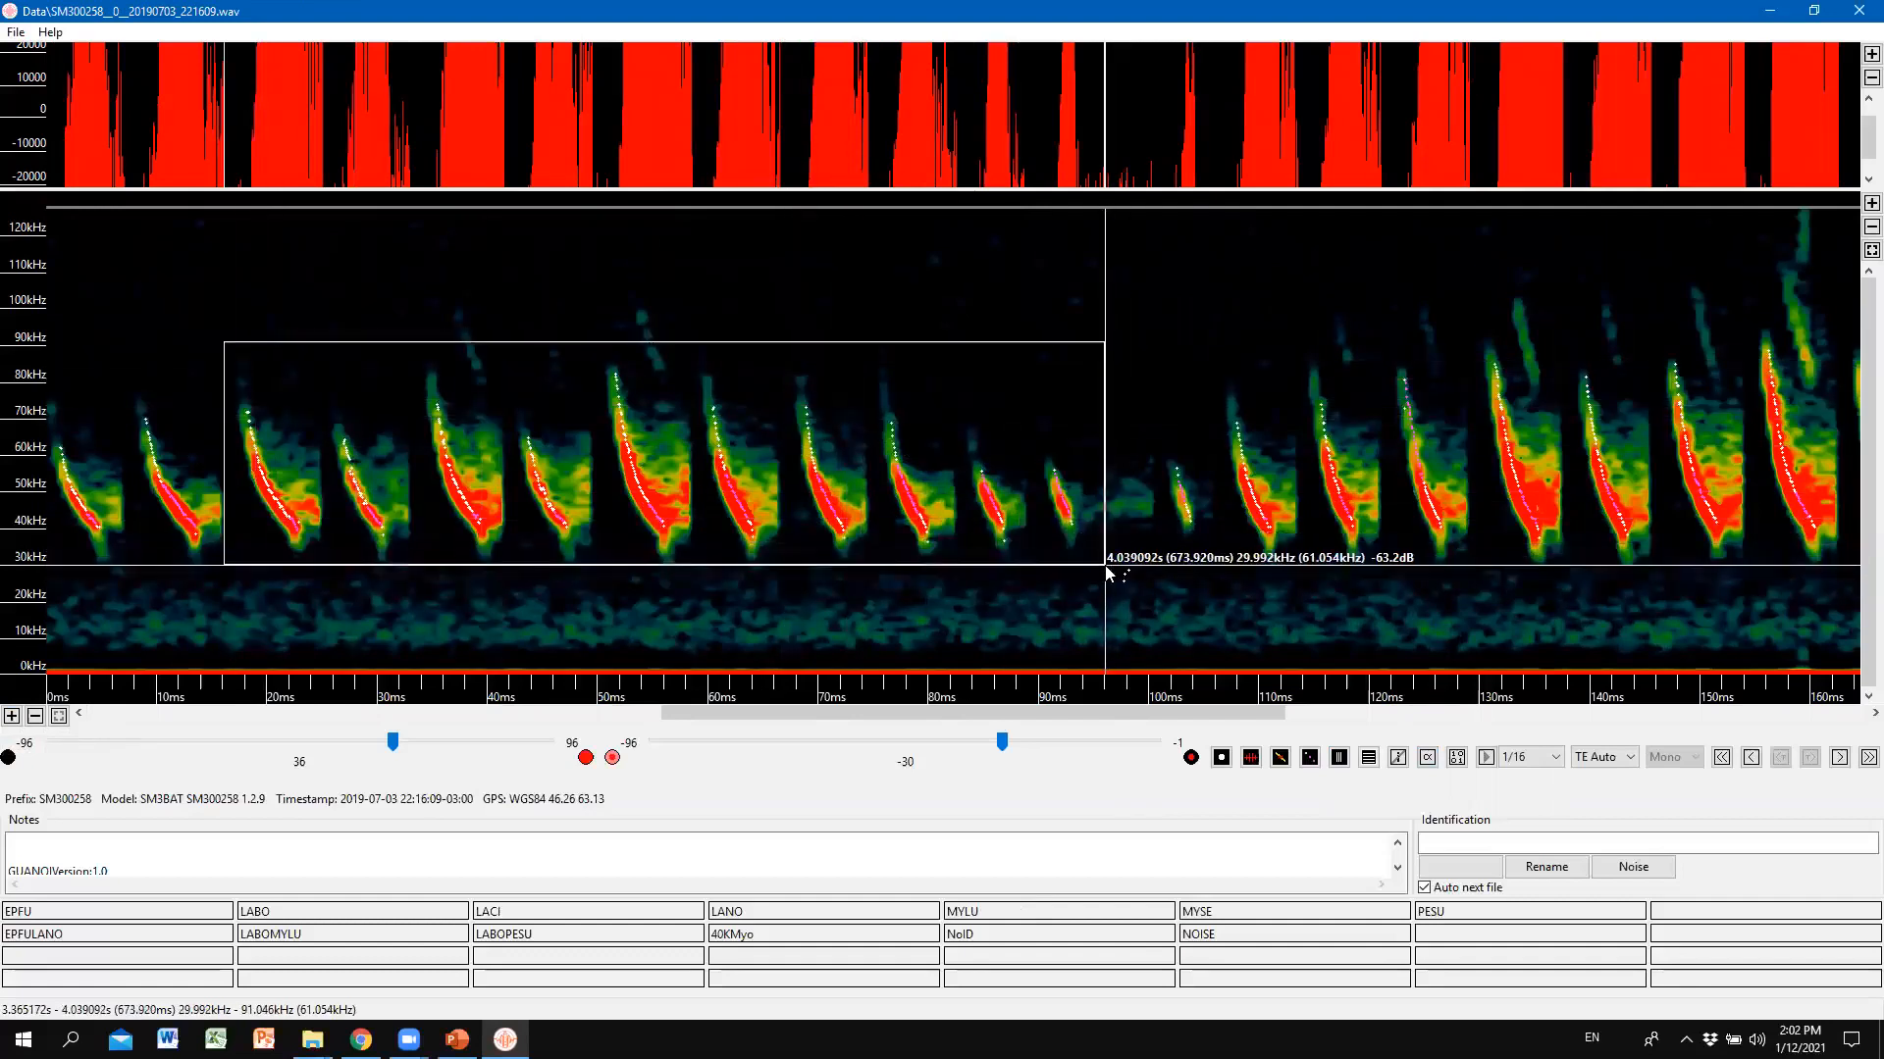
left_click(1428, 756)
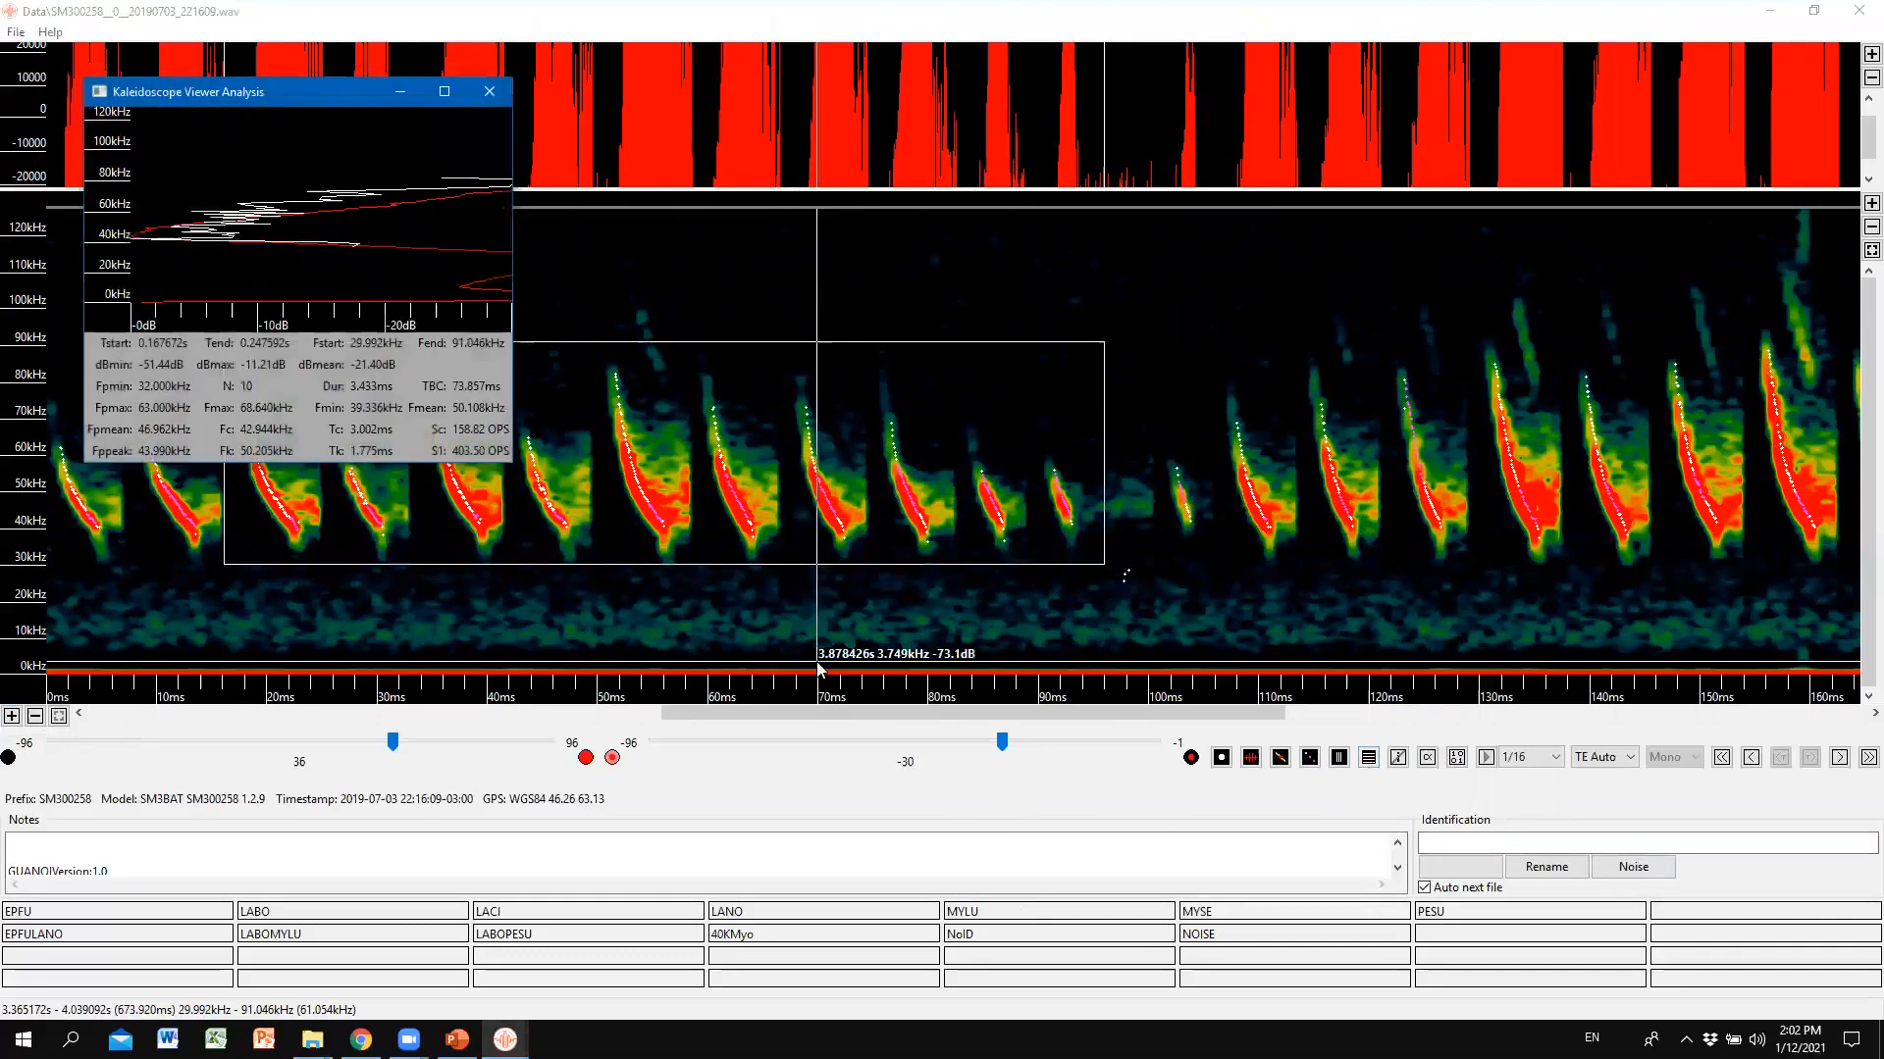
left_click(490, 91)
left_click(809, 301)
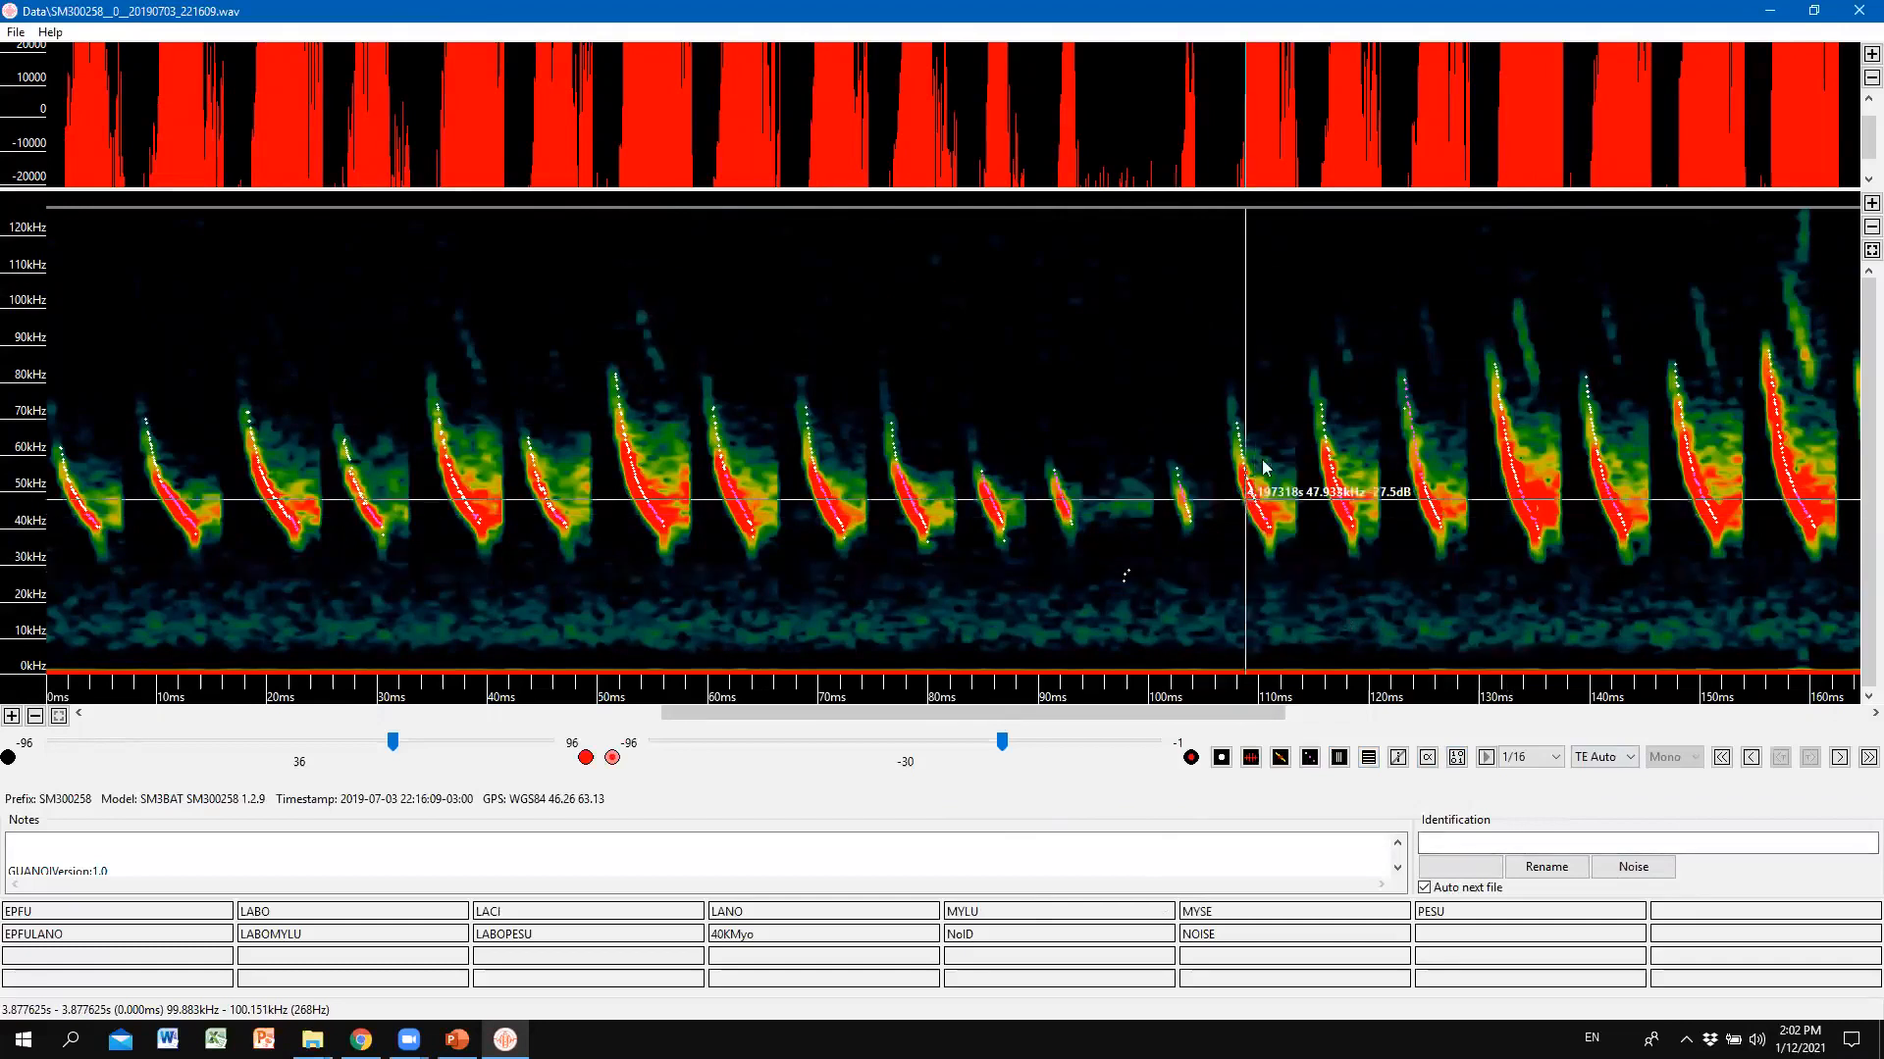
left_click(1429, 762)
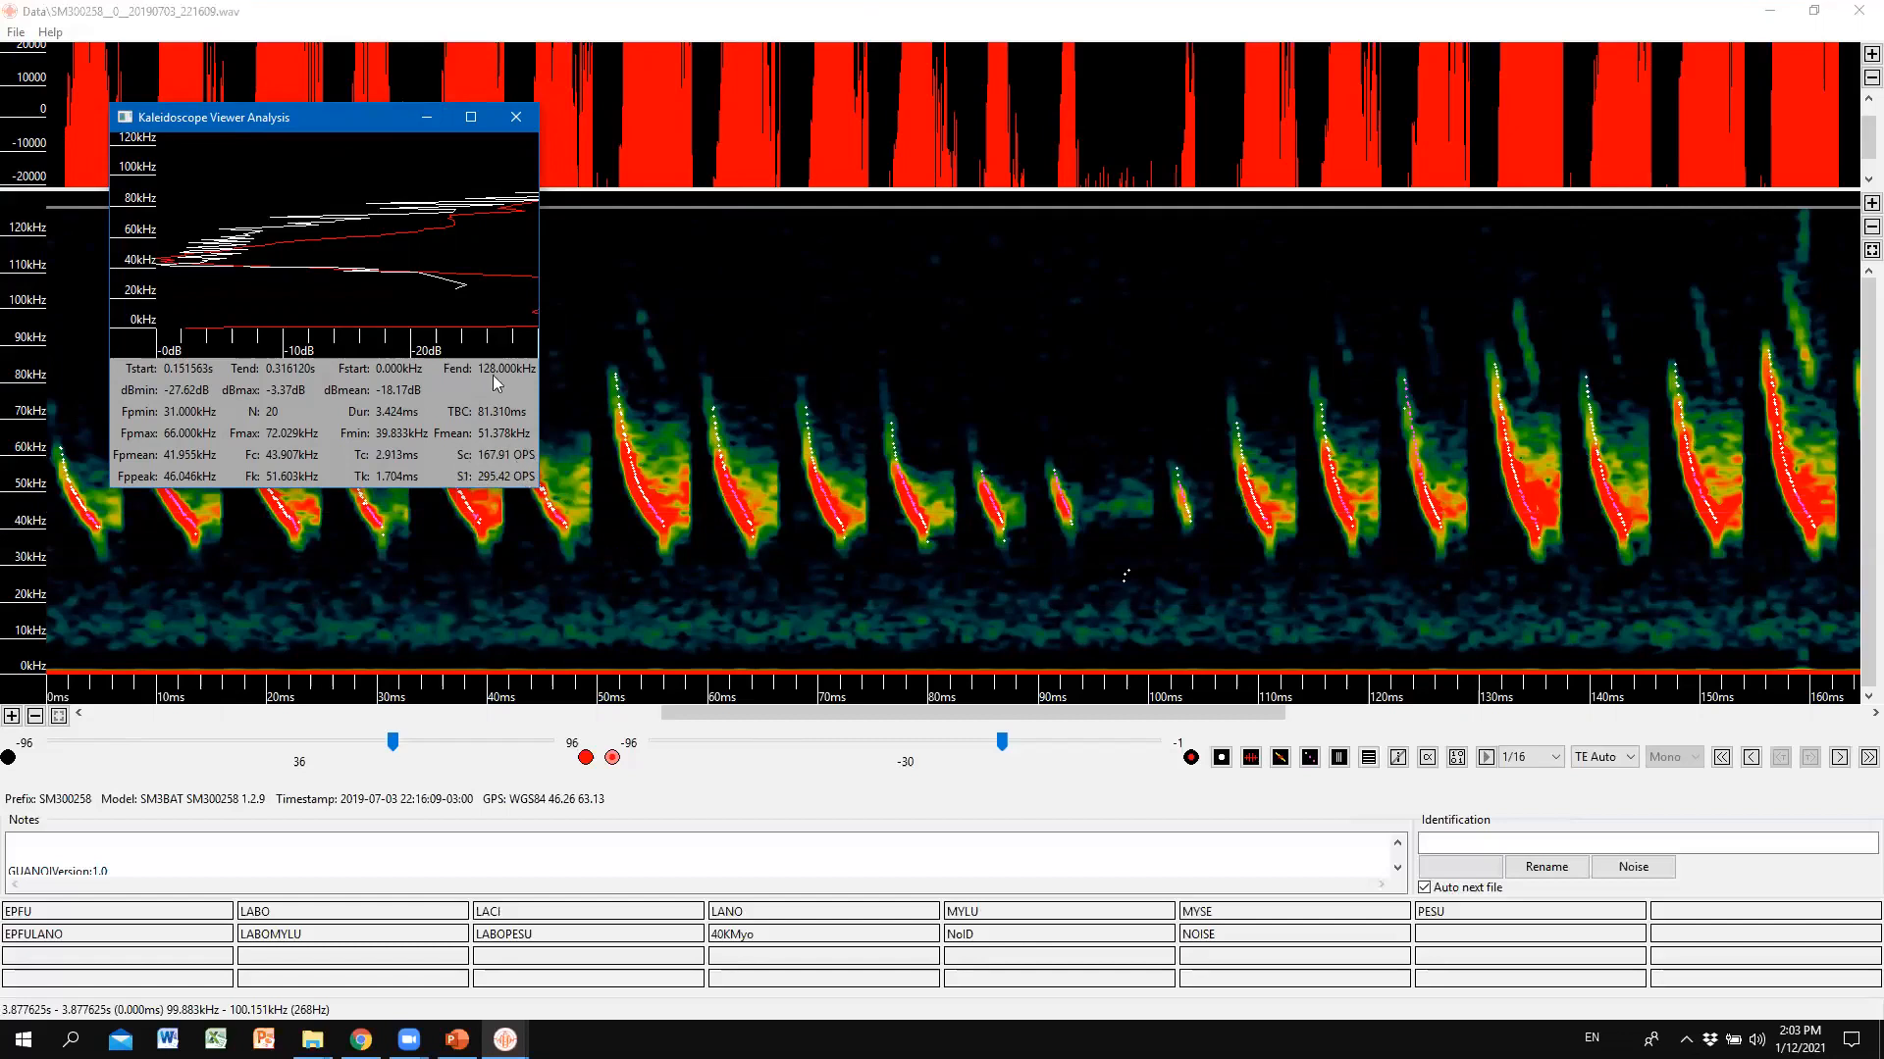
left_click(516, 117)
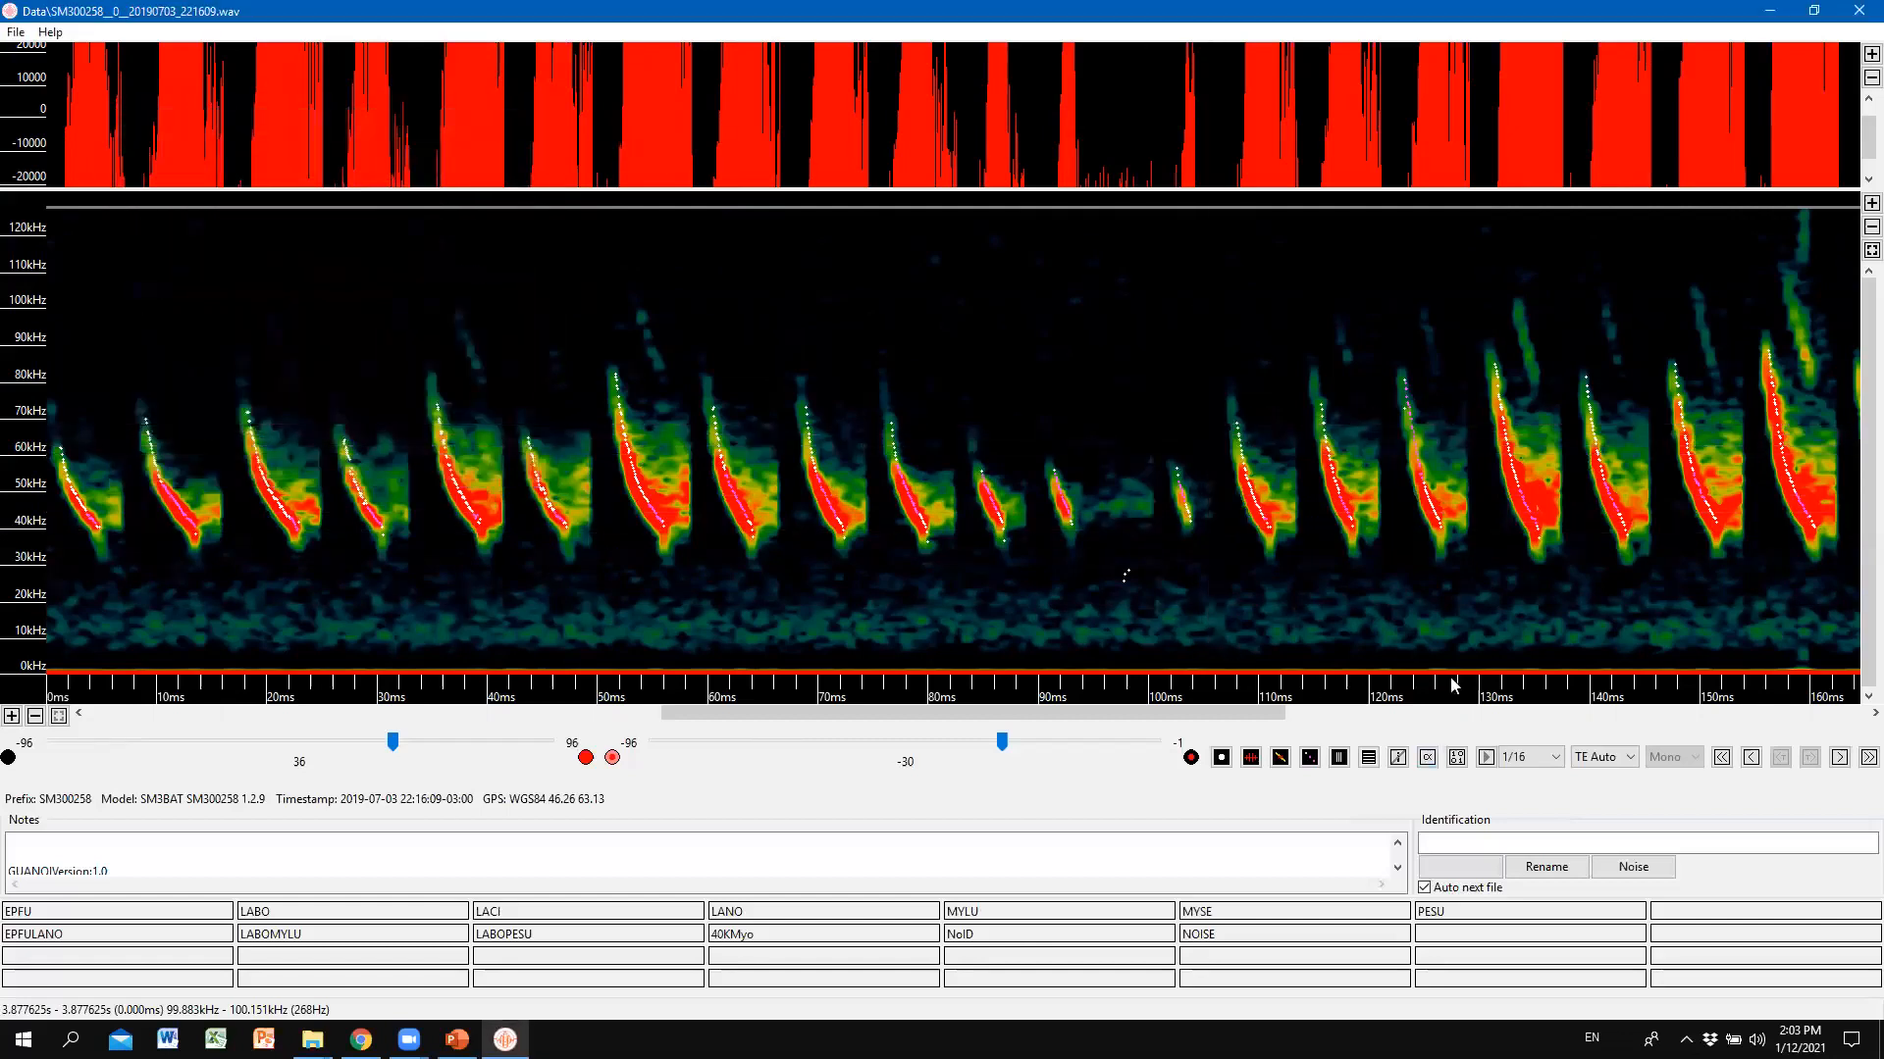
Zoom out to the full 9-second recording and hide the file details panel.
key("alt+Tab")
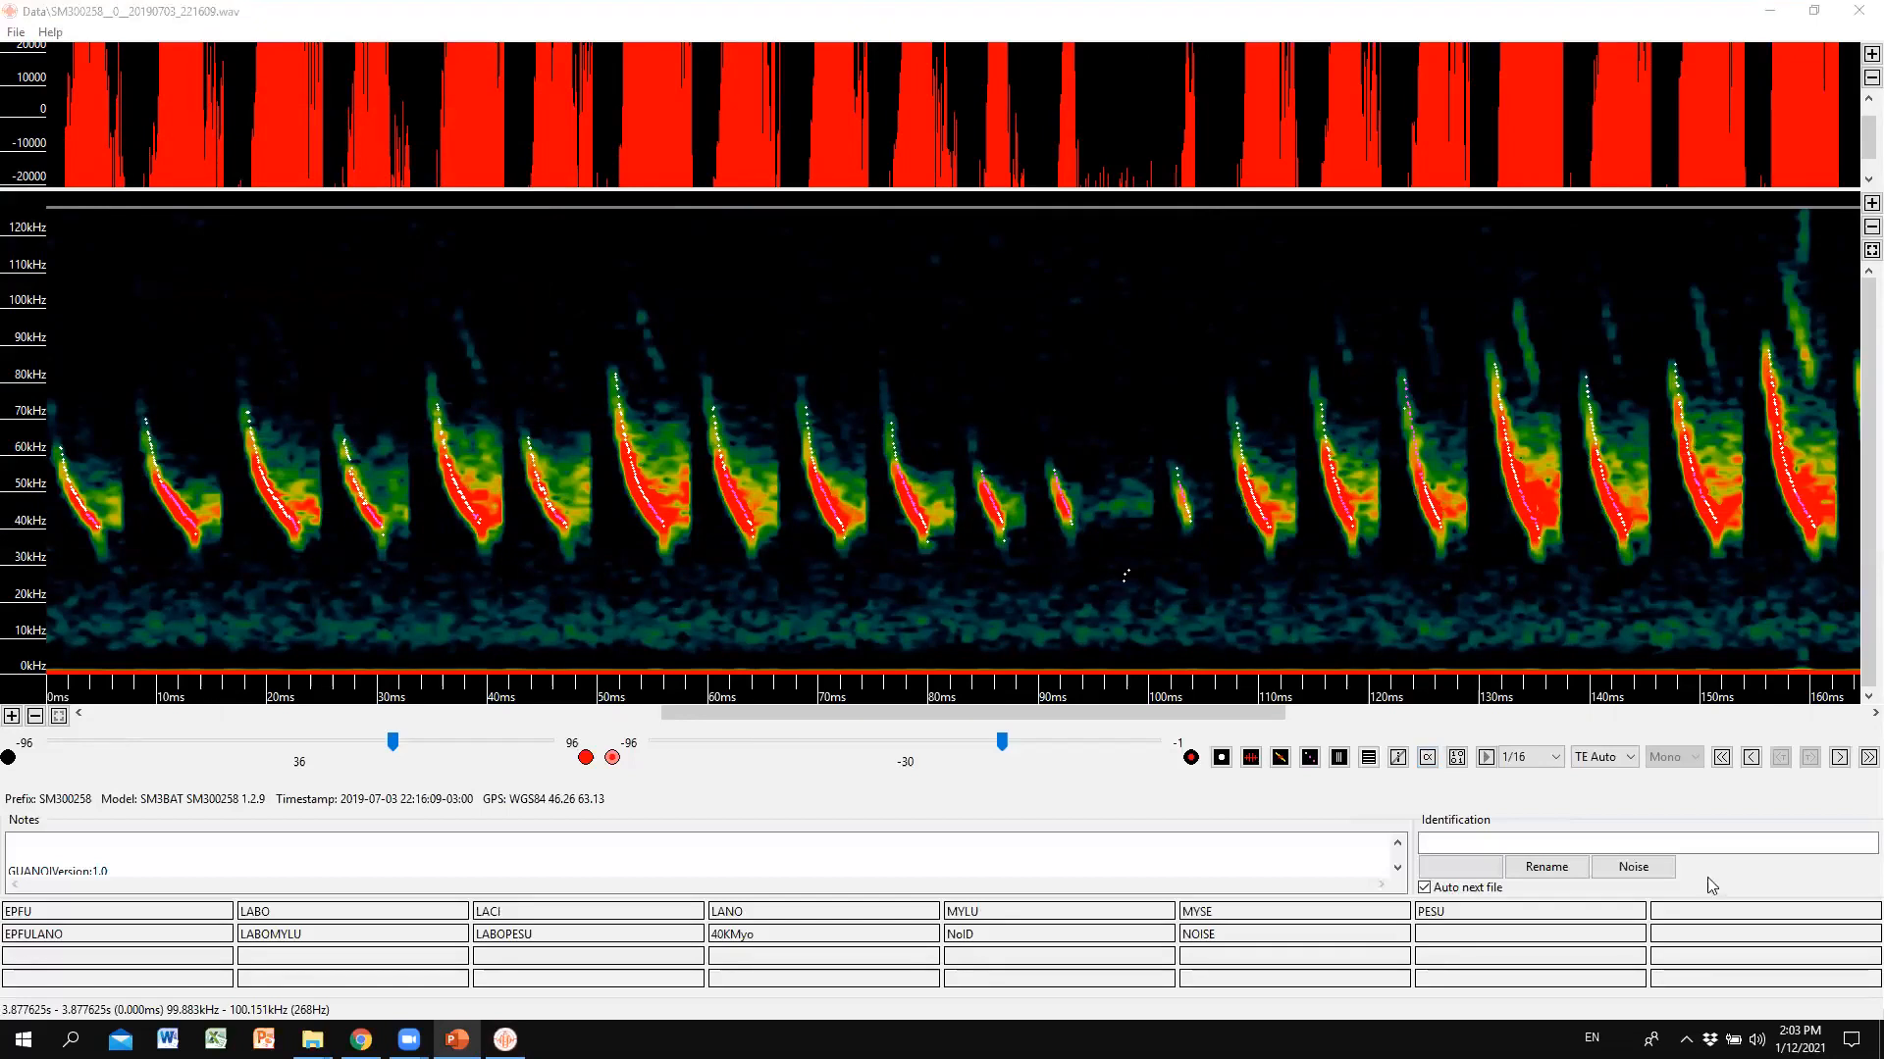
left_click(1337, 759)
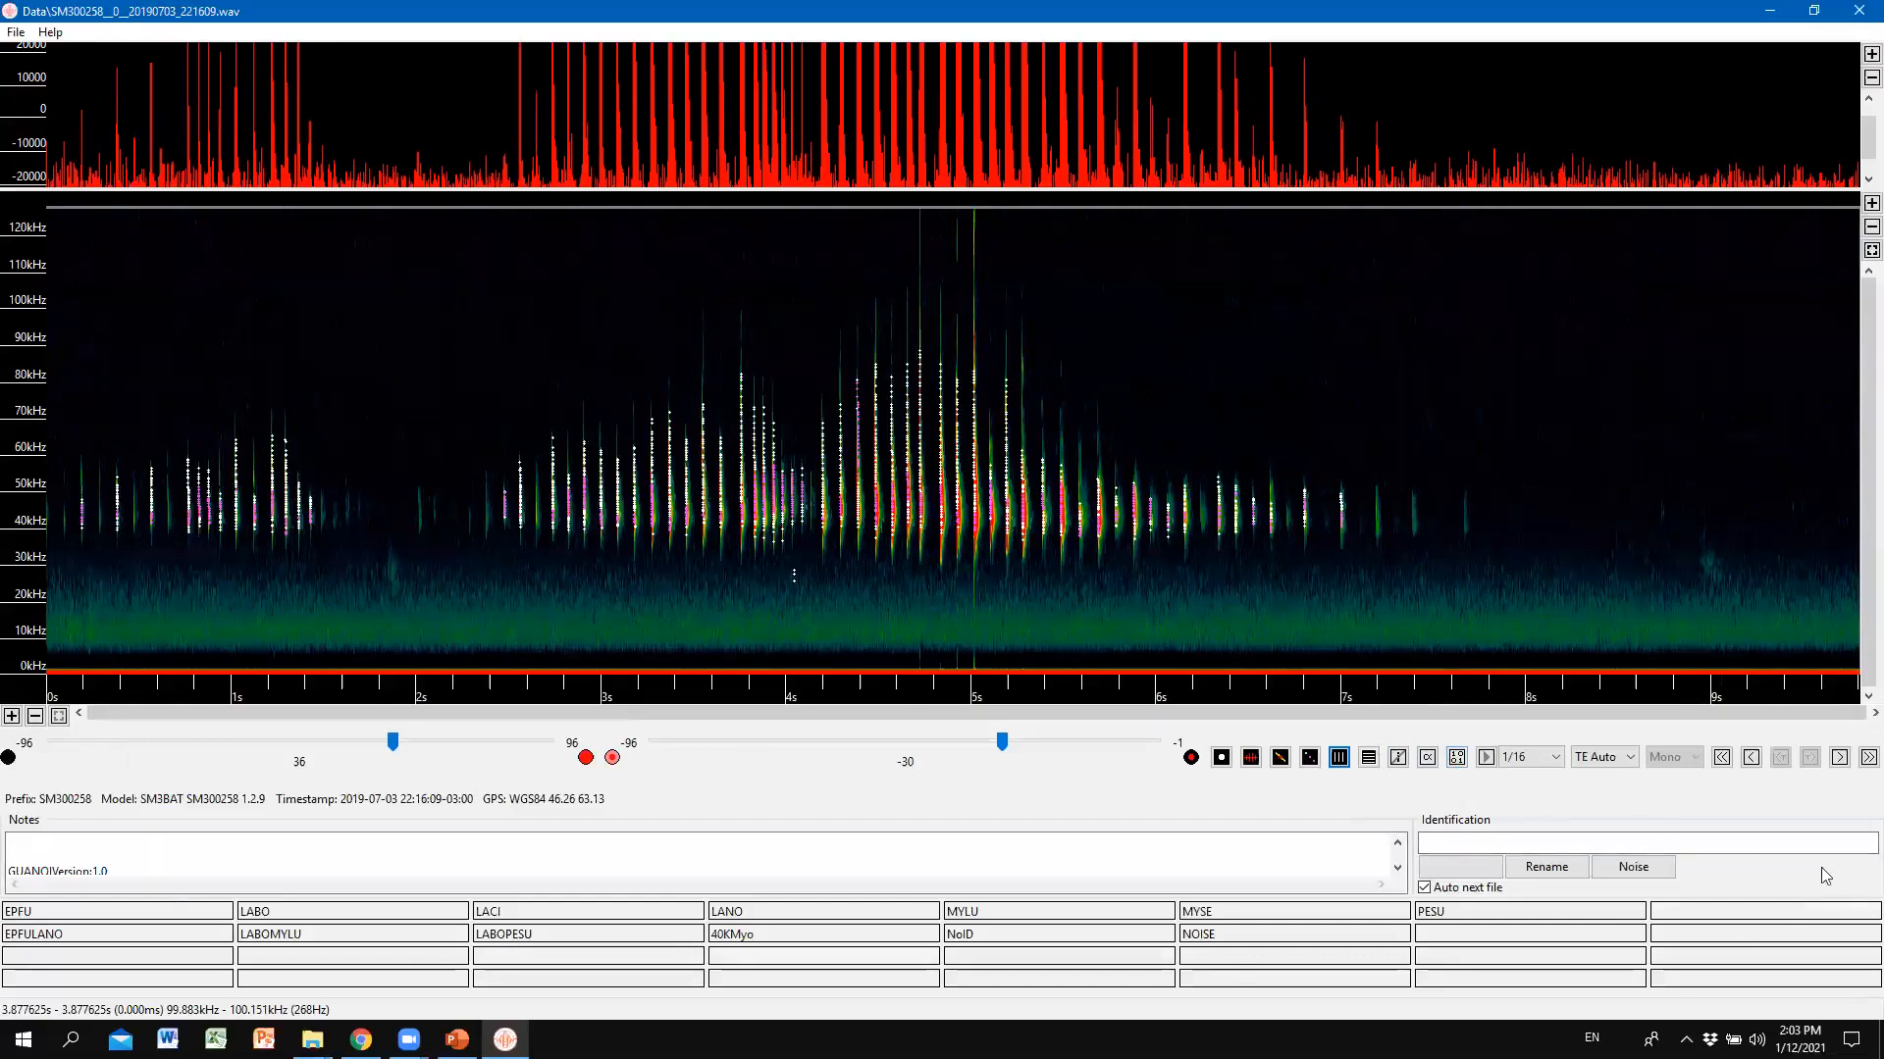
left_click(1458, 757)
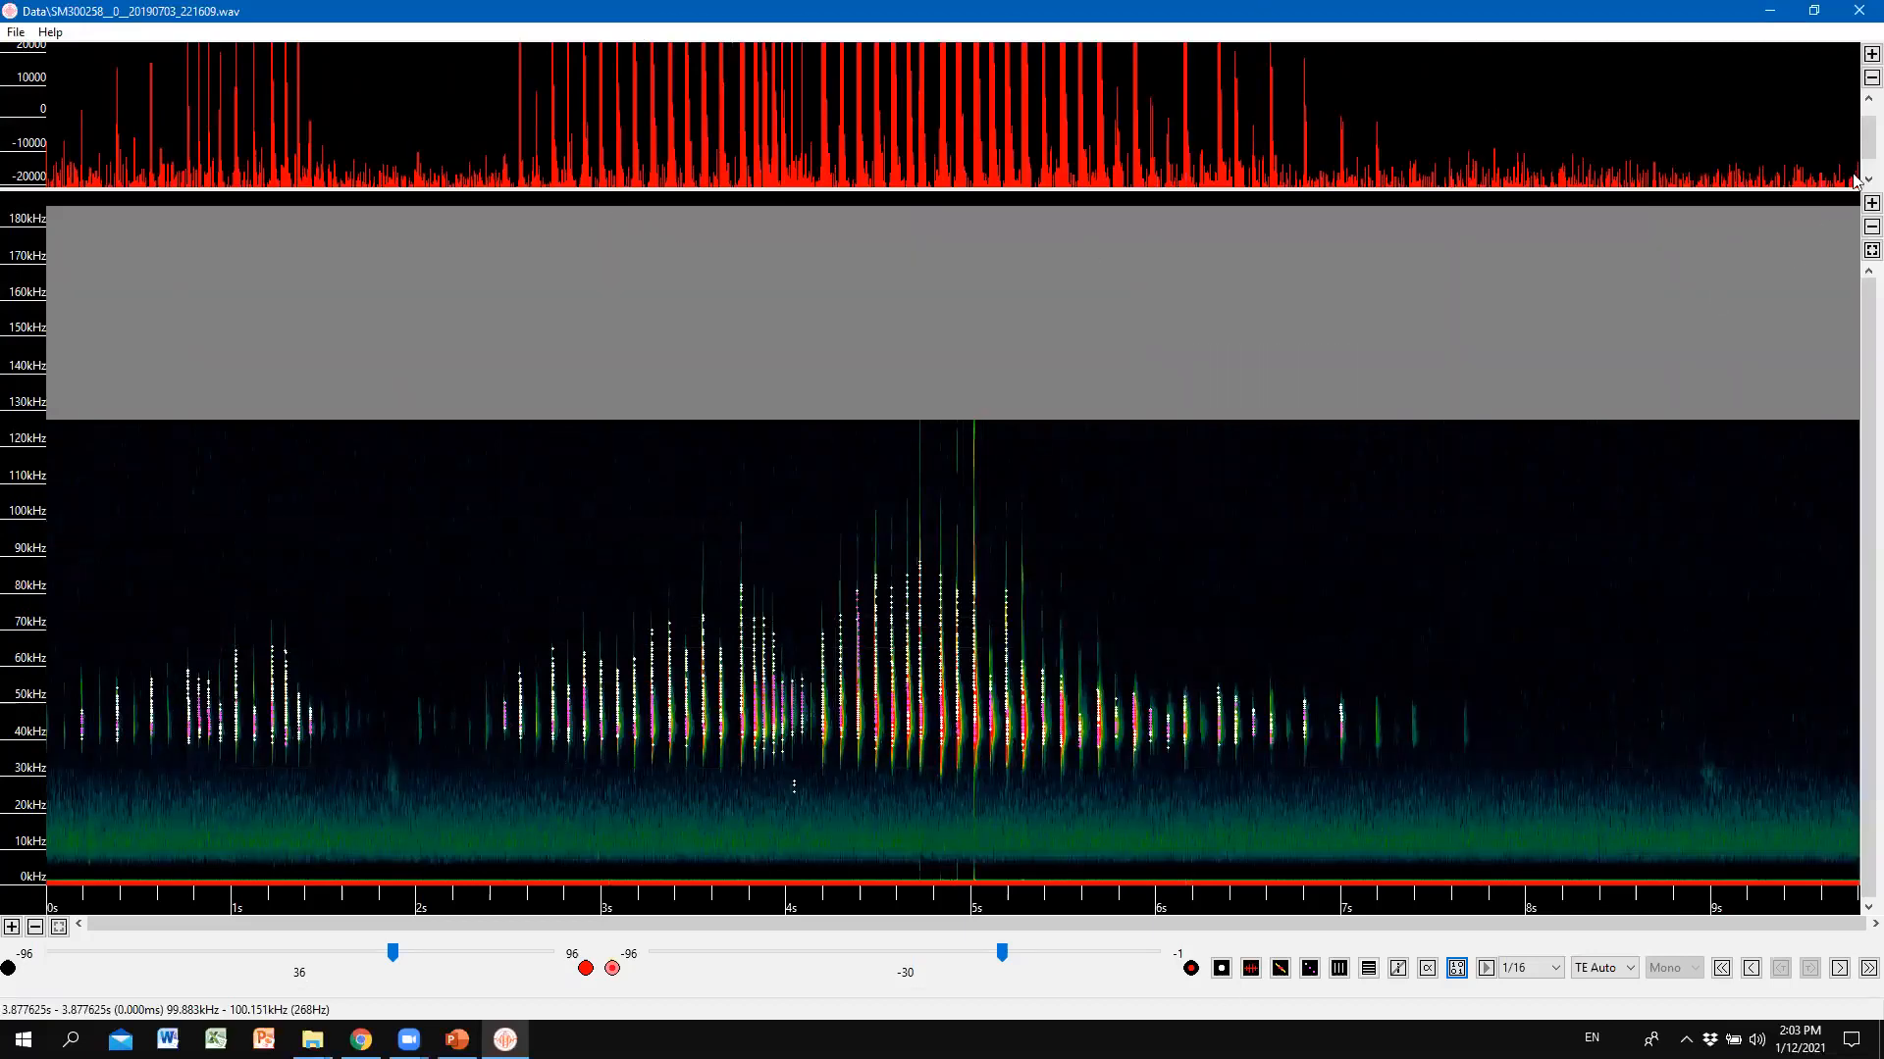
Fit the frequency axis, restore 0–180 kHz, show file details again, and focus the Notes field.
left_click(1859, 254)
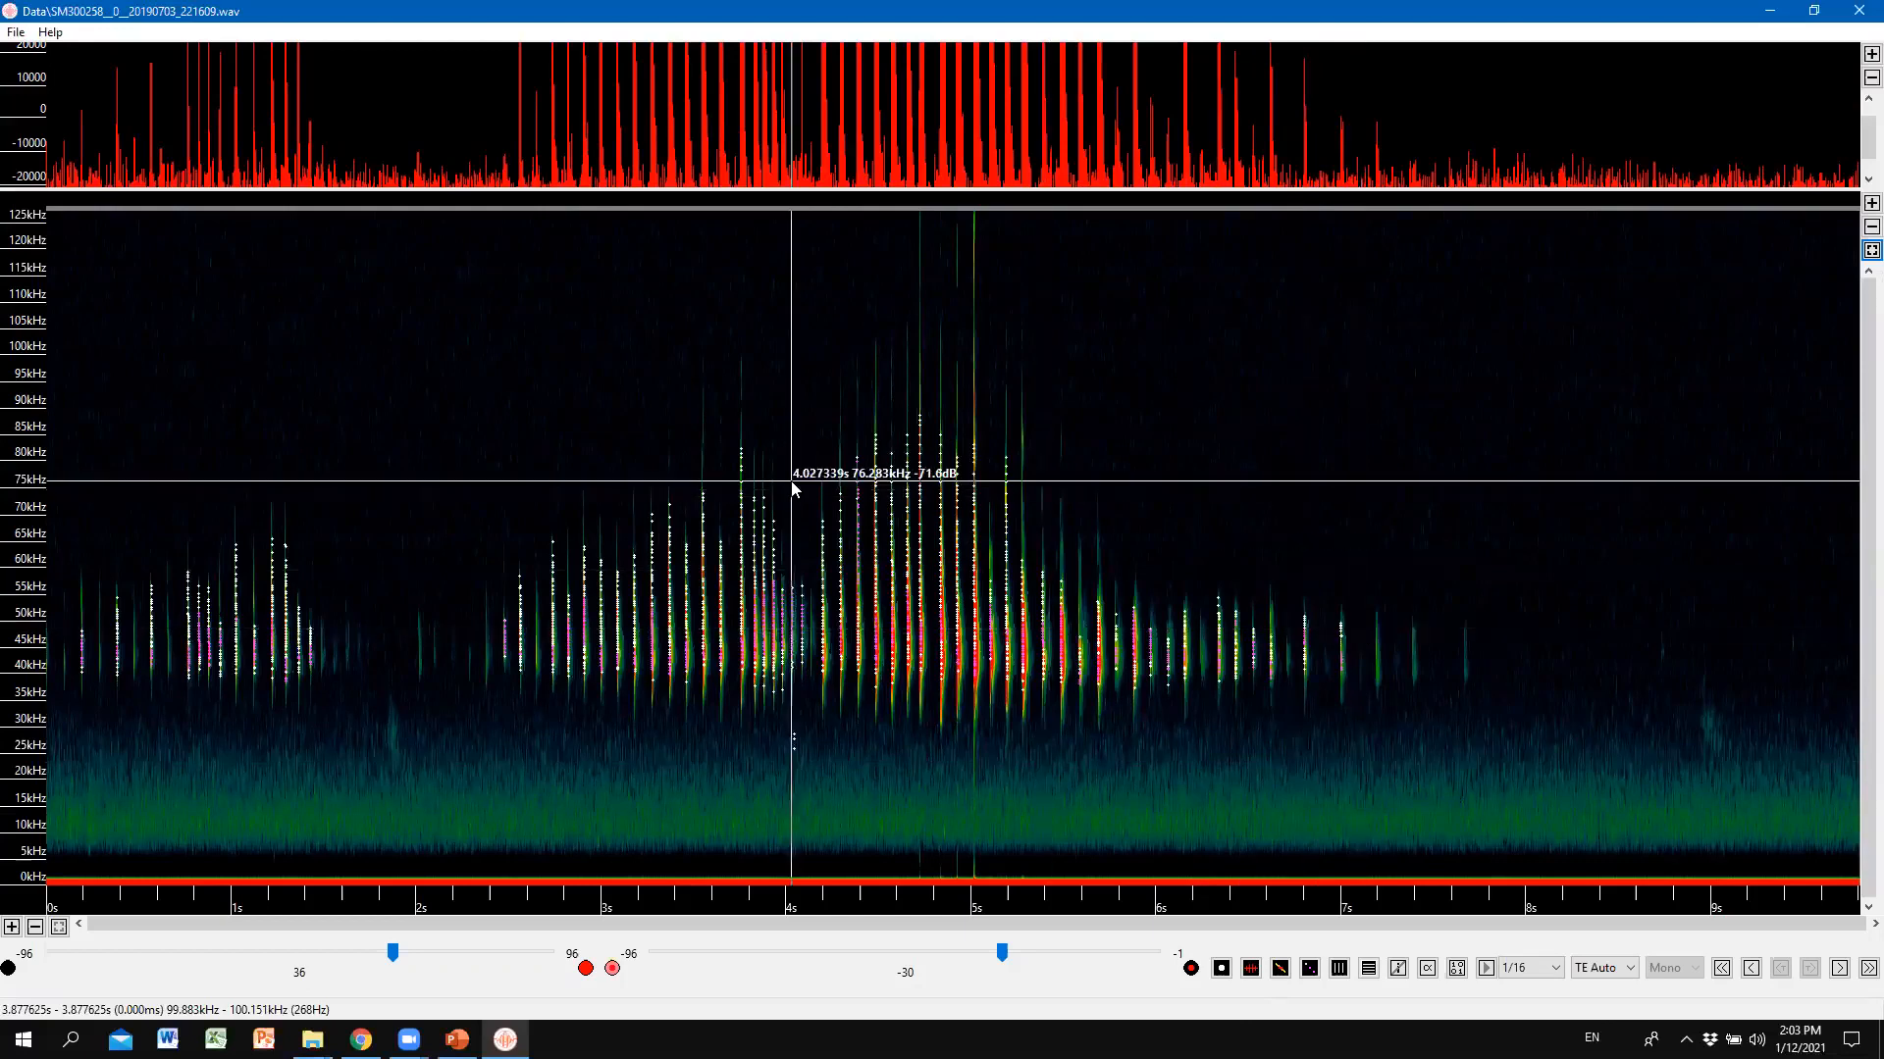
left_click(1864, 253)
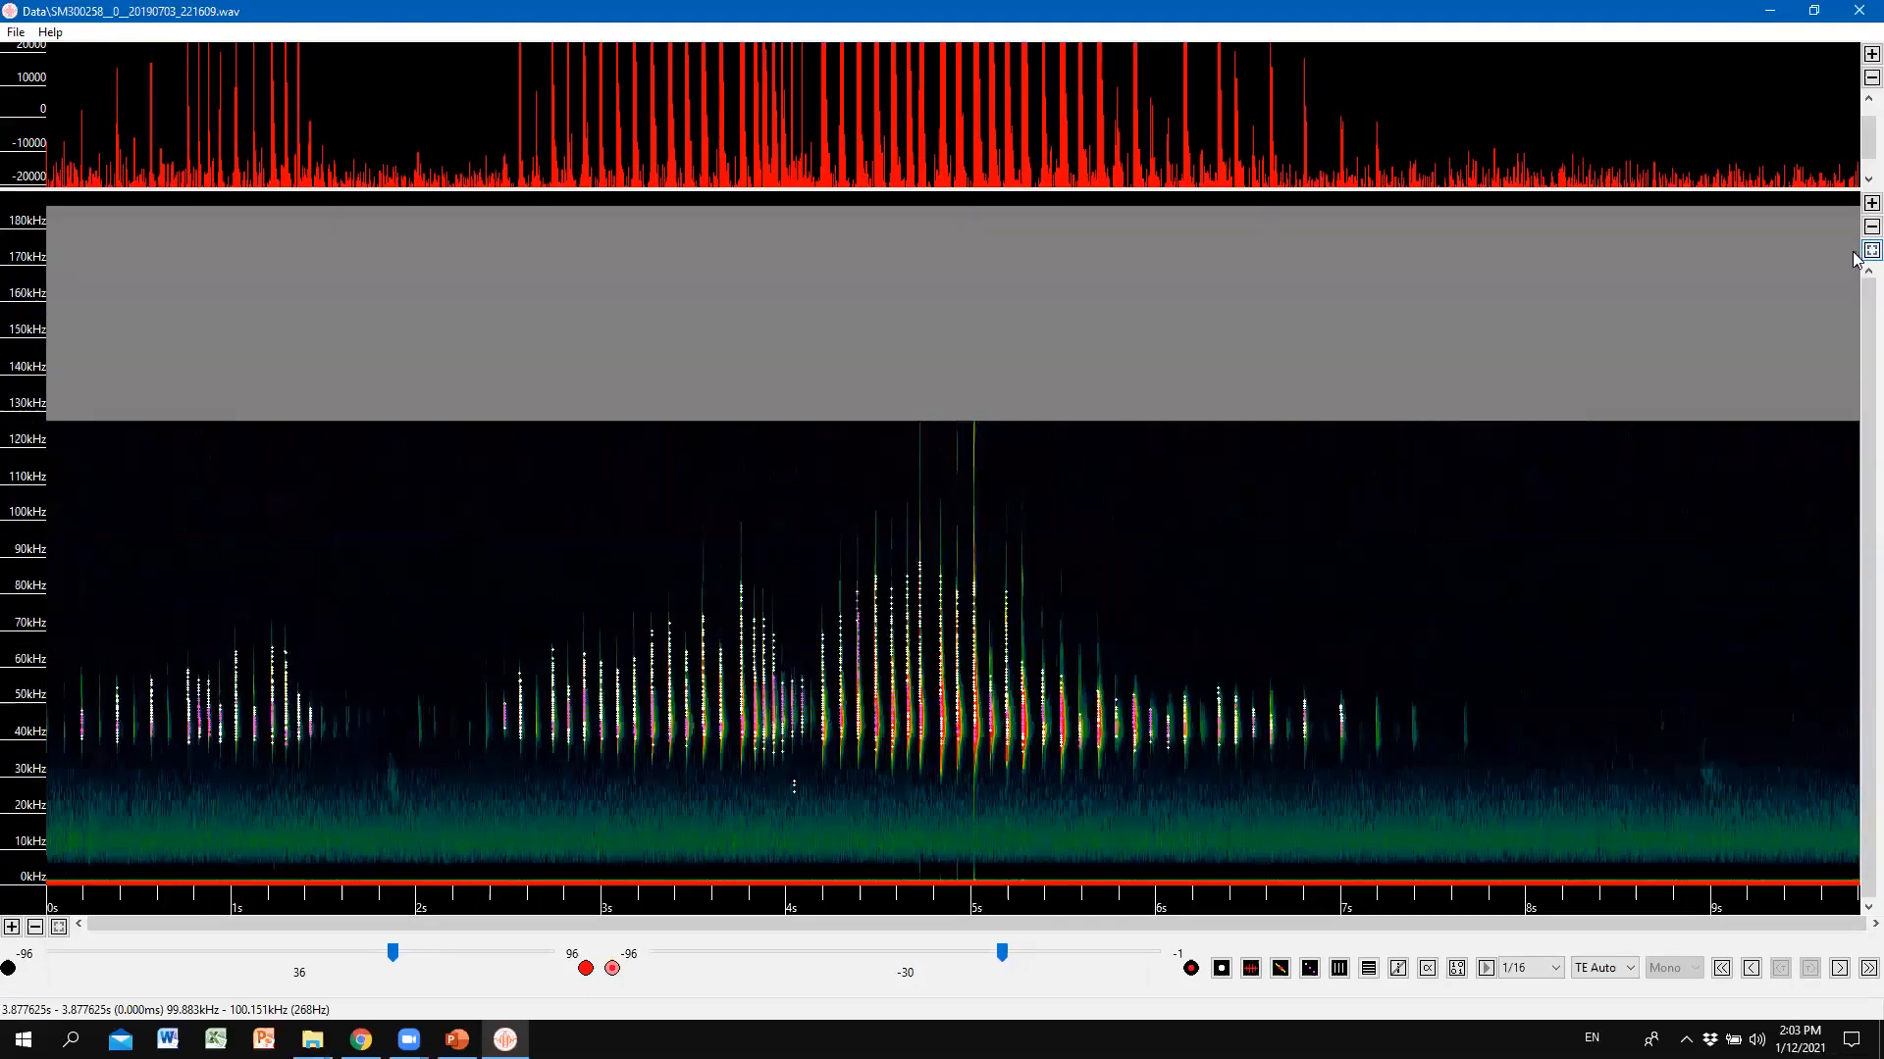
left_click(1457, 969)
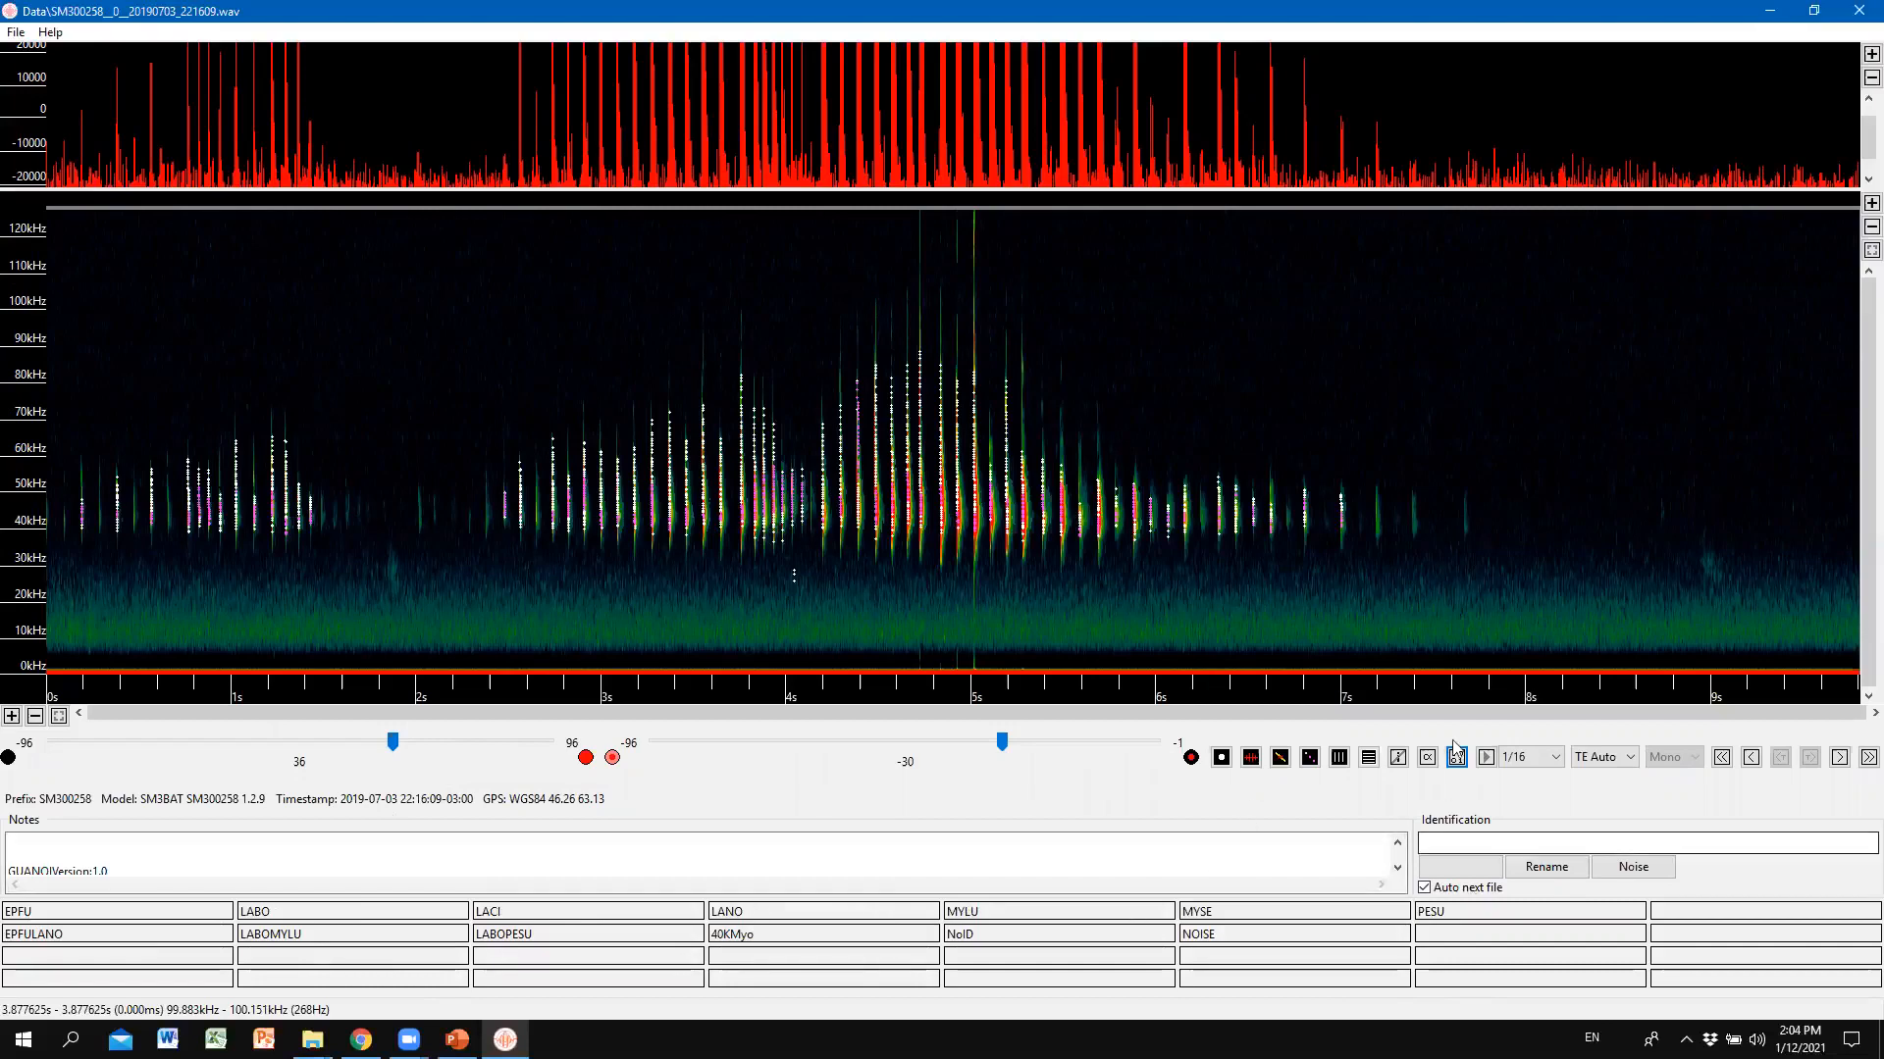
left_click(1486, 790)
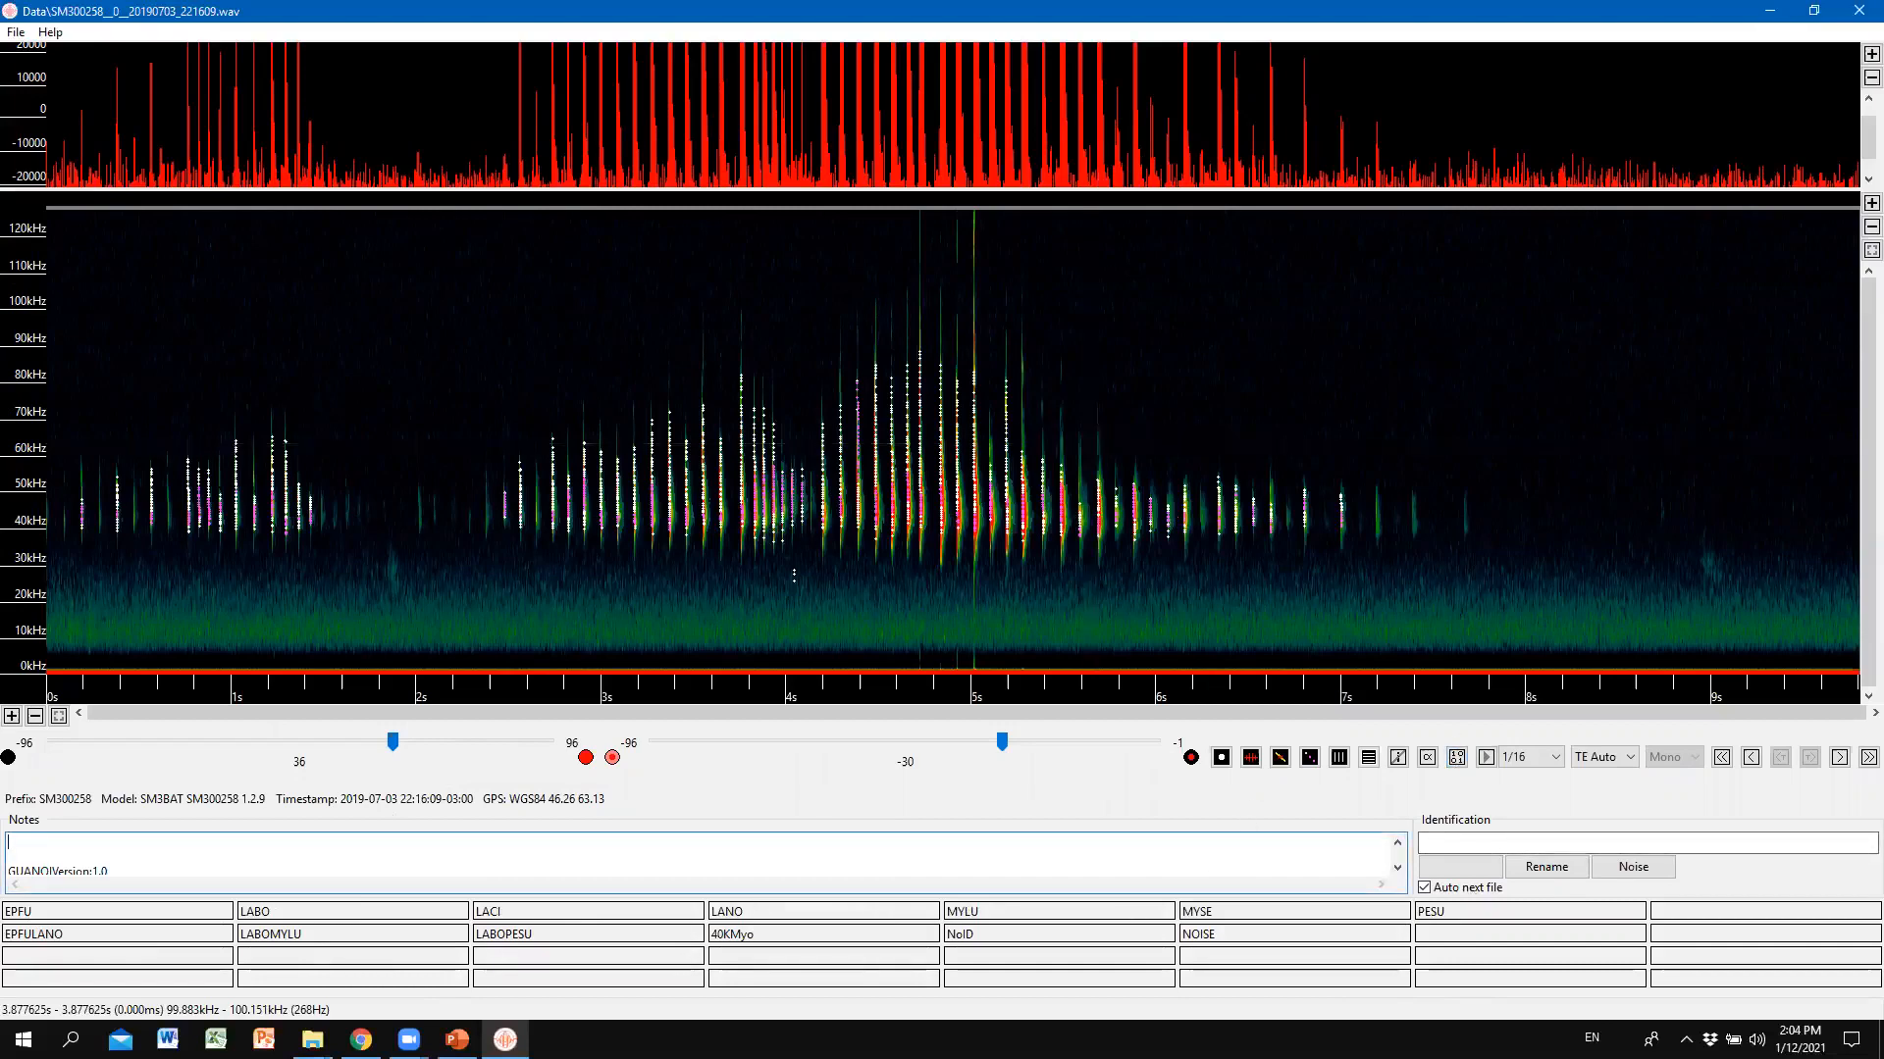
key("alt+Tab")
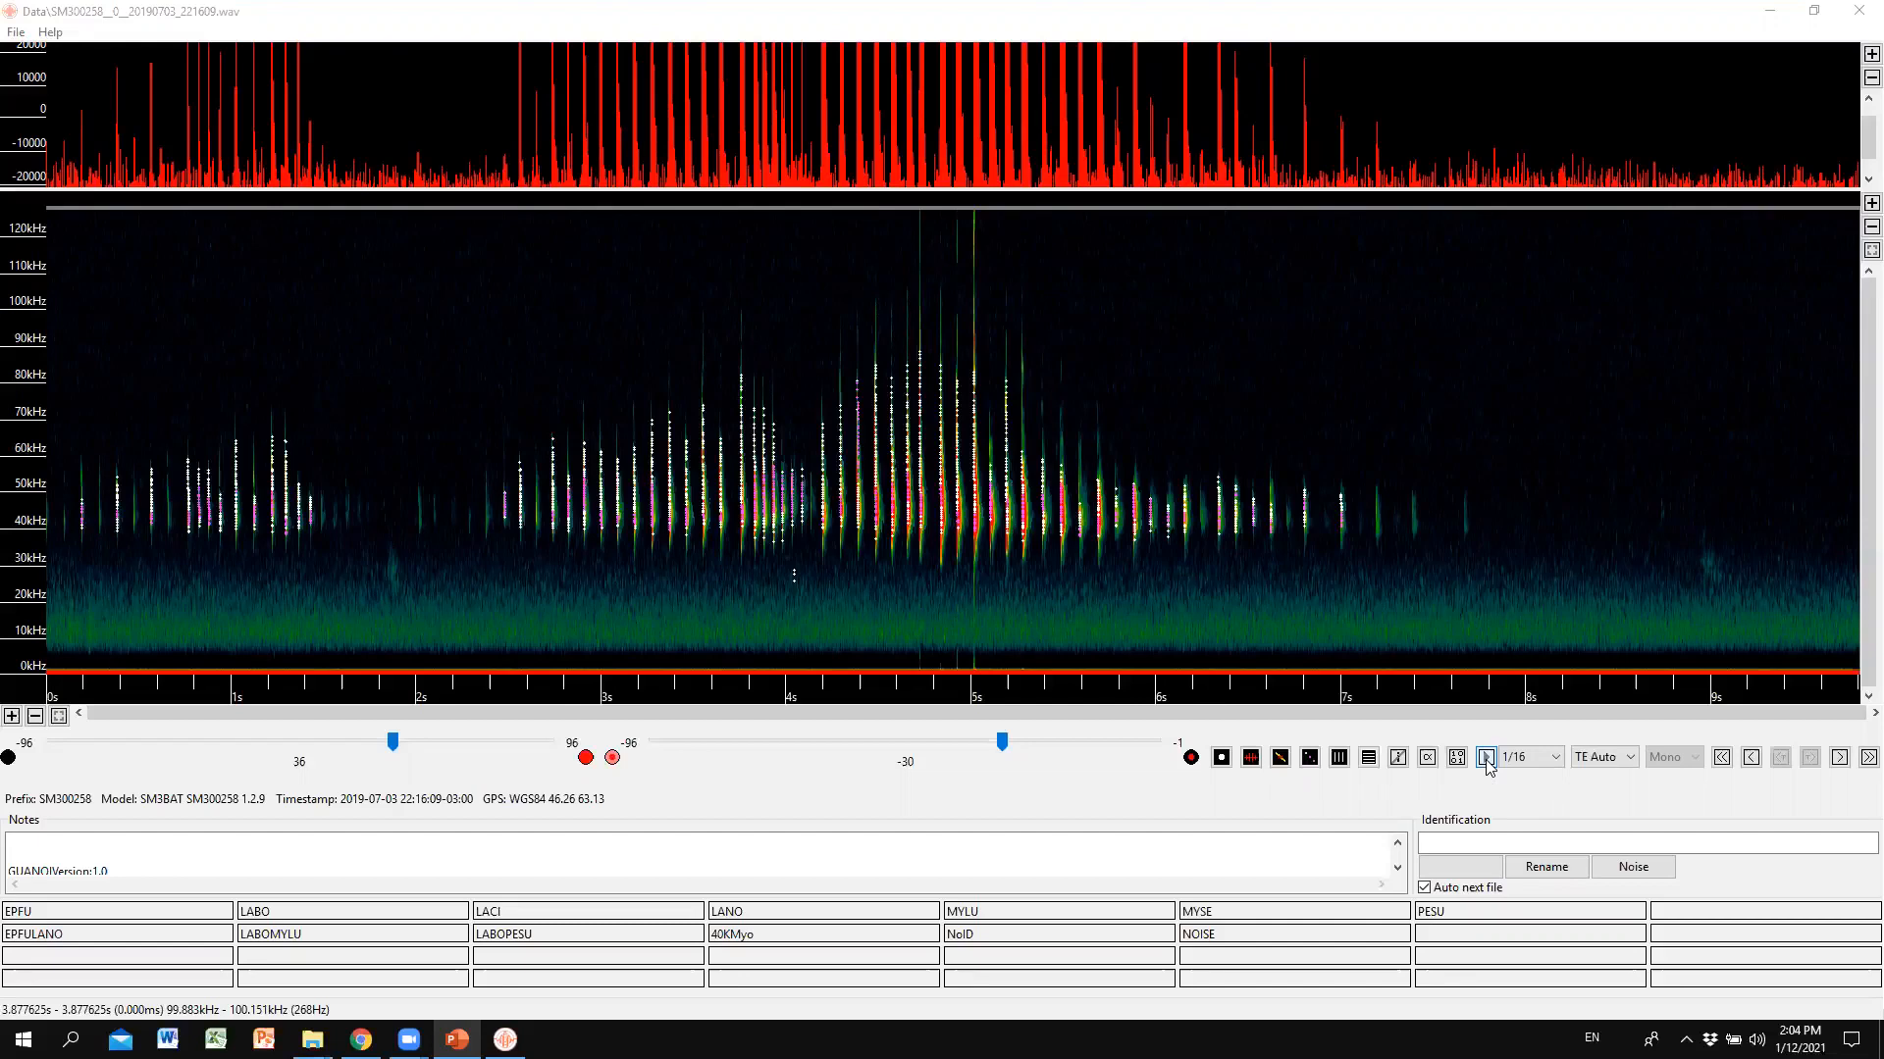
Play the 2.2–4.5 s calls at Normal speed, then stop.
left_click(1528, 757)
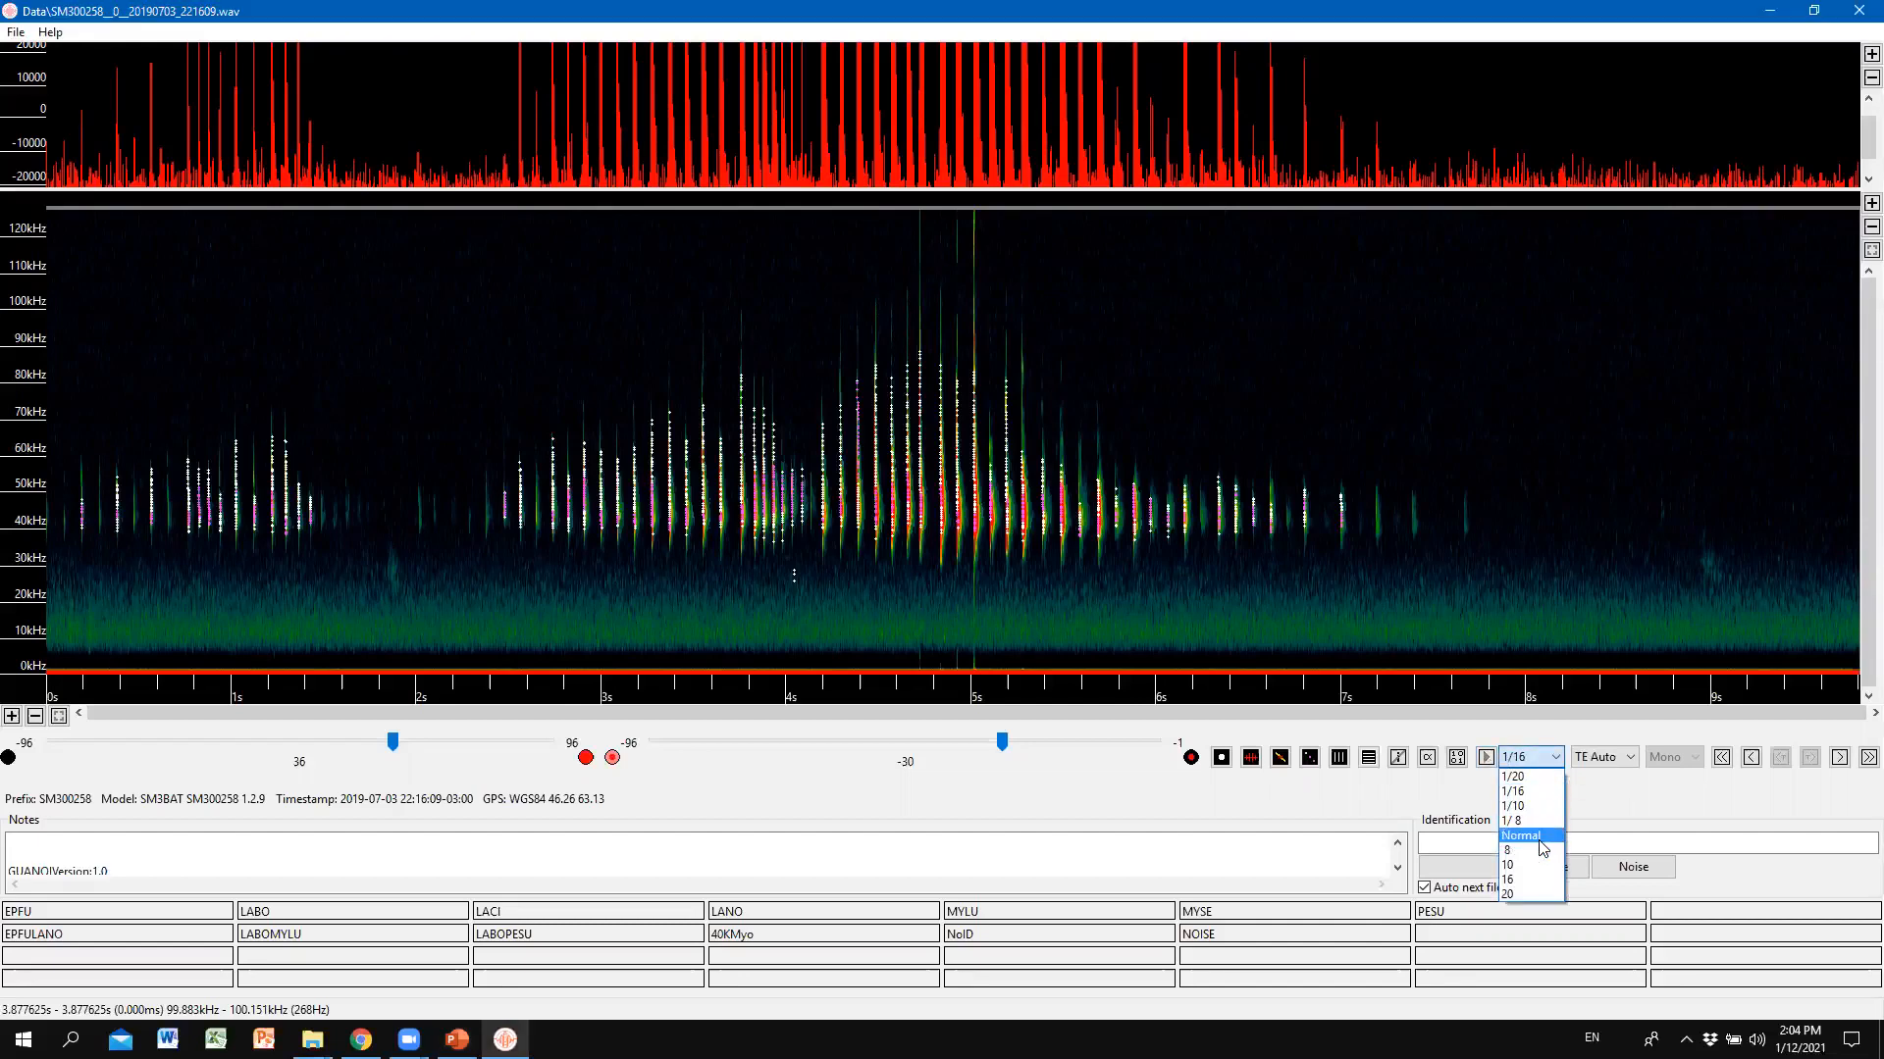
left_click(1539, 840)
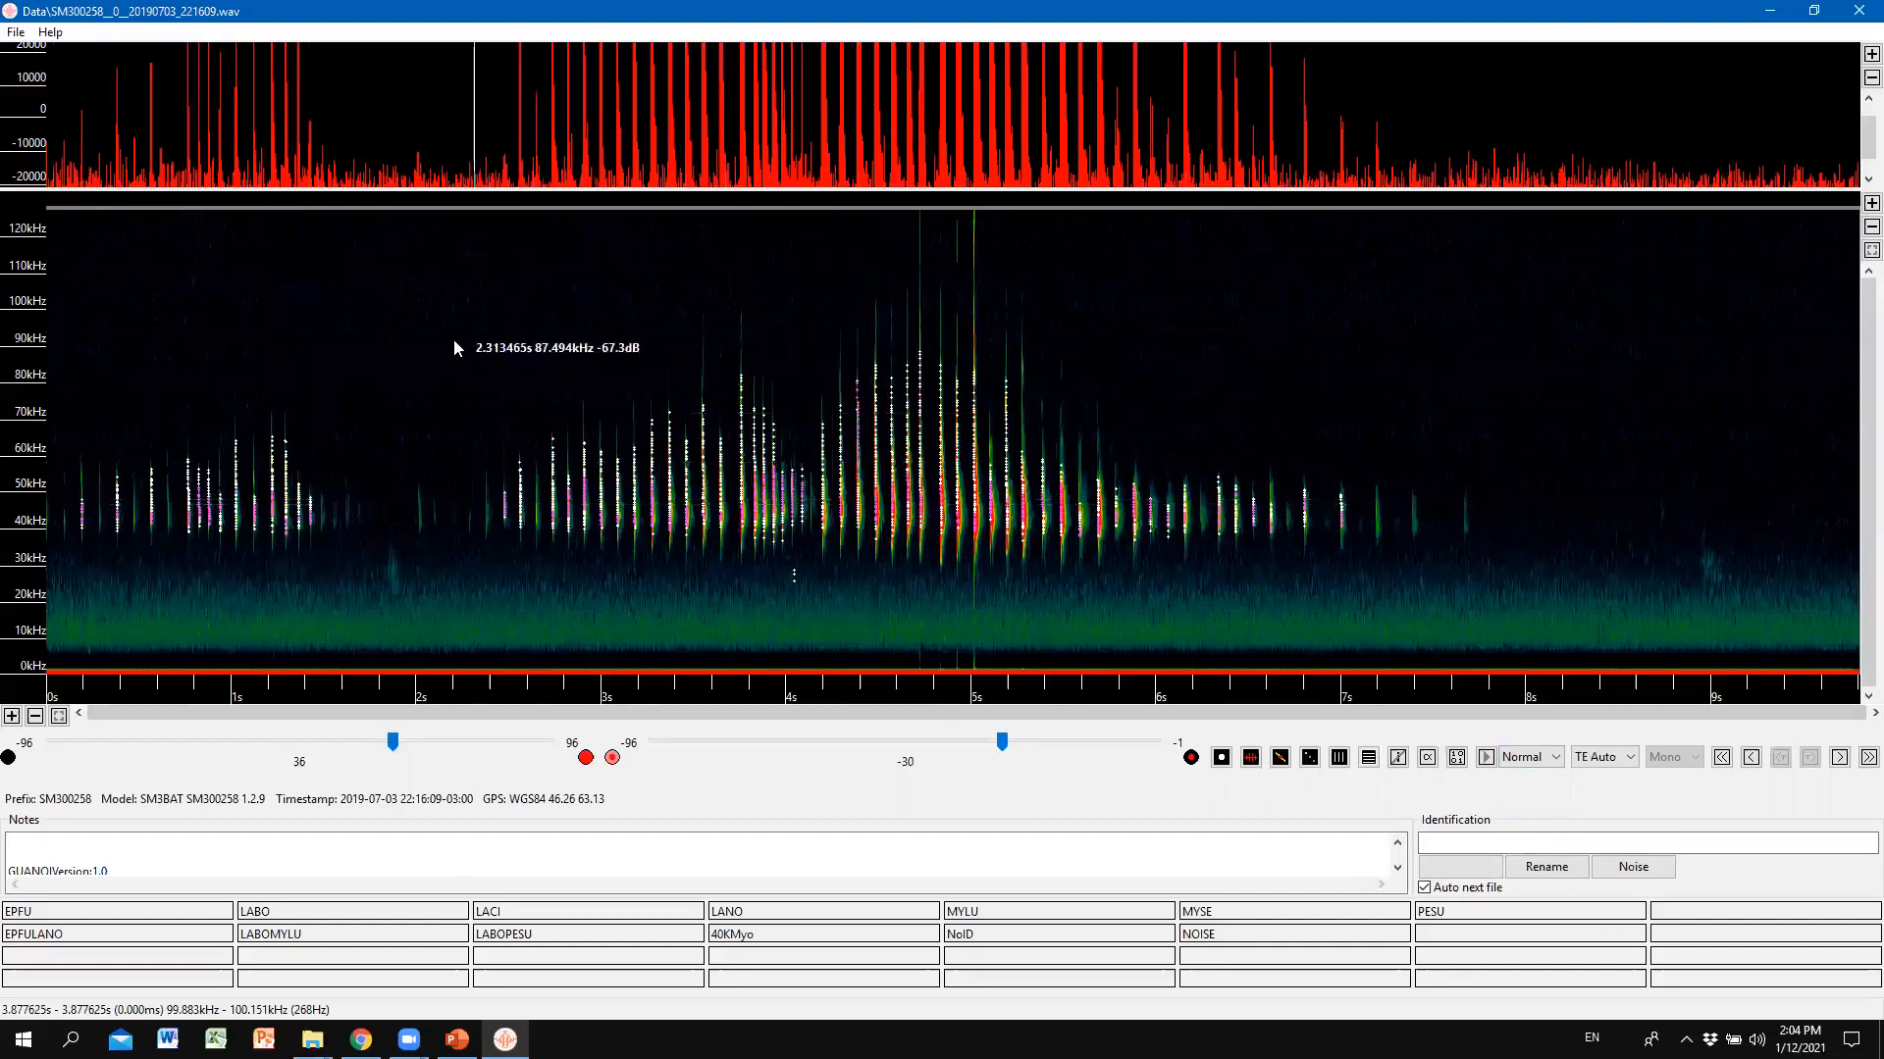
left_click_drag(453, 339, 877, 579)
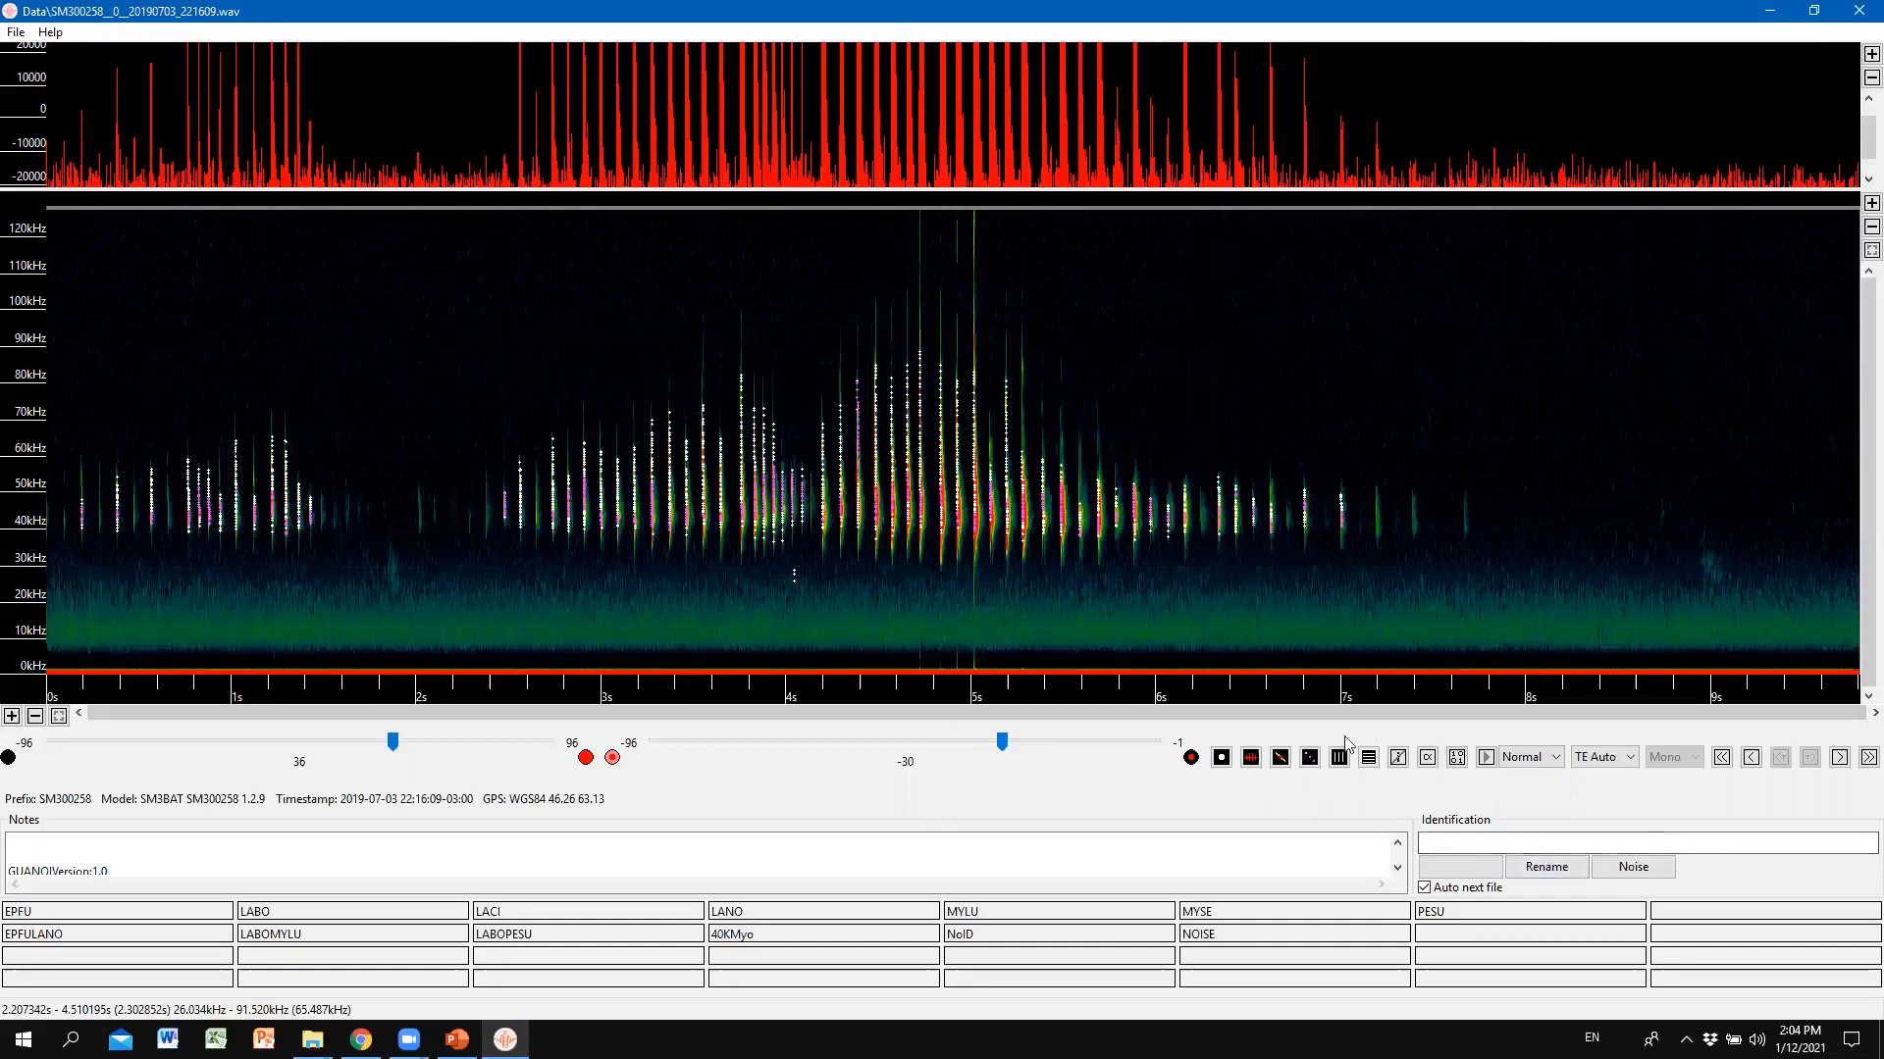
left_click(1487, 758)
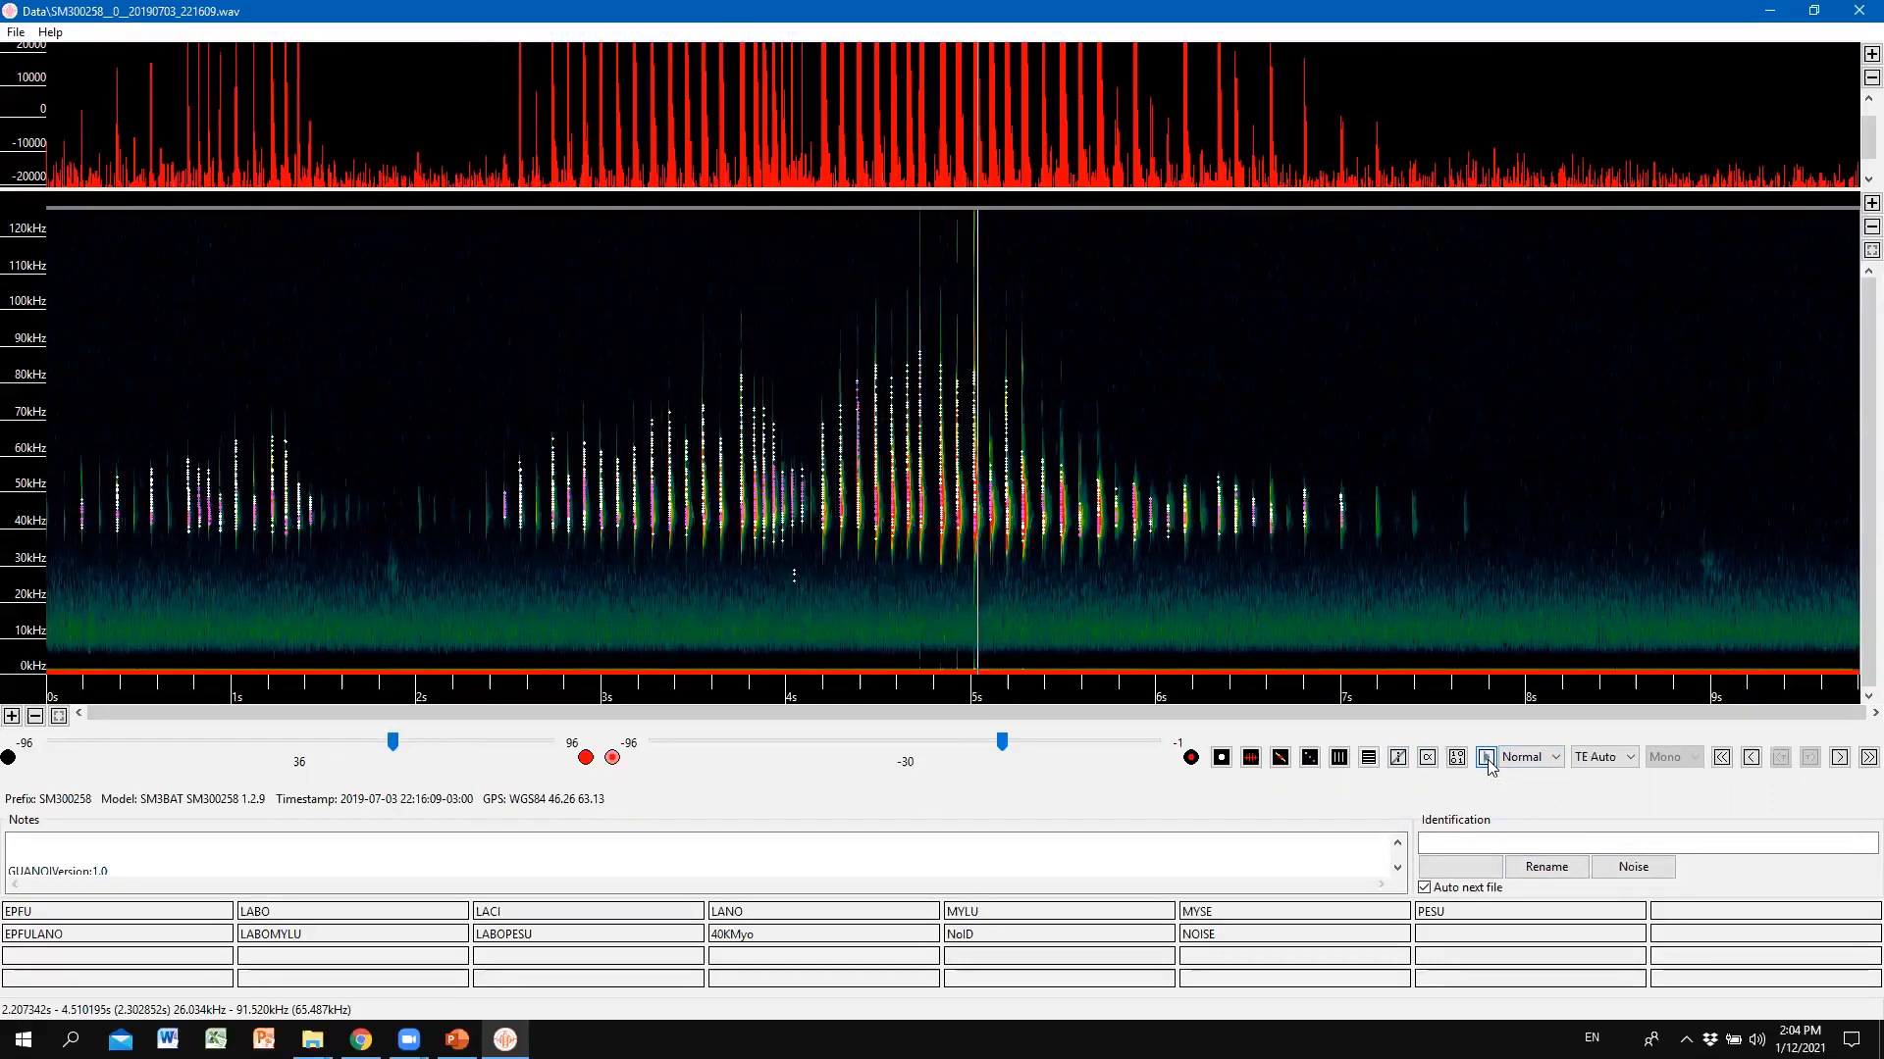
left_click(1487, 758)
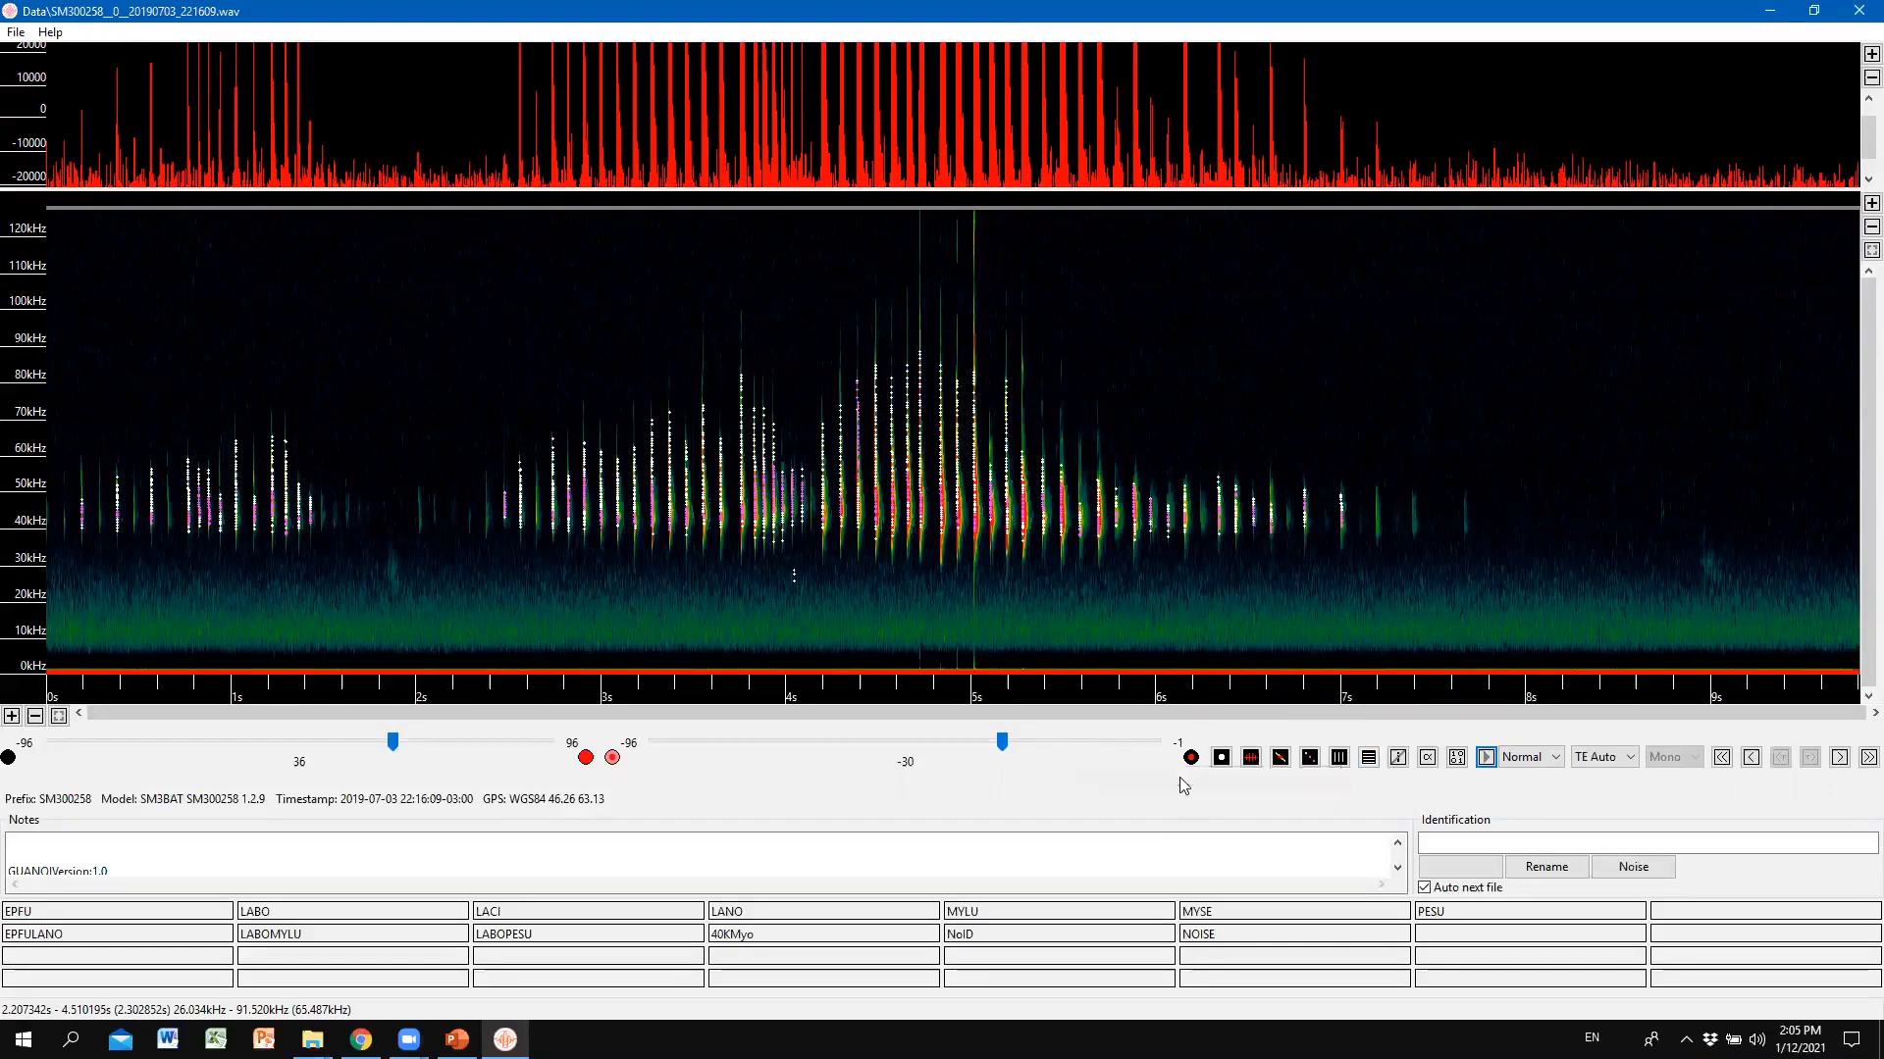
Set playback speed to 1/16 and play the recording slowed down.
left_click(1541, 763)
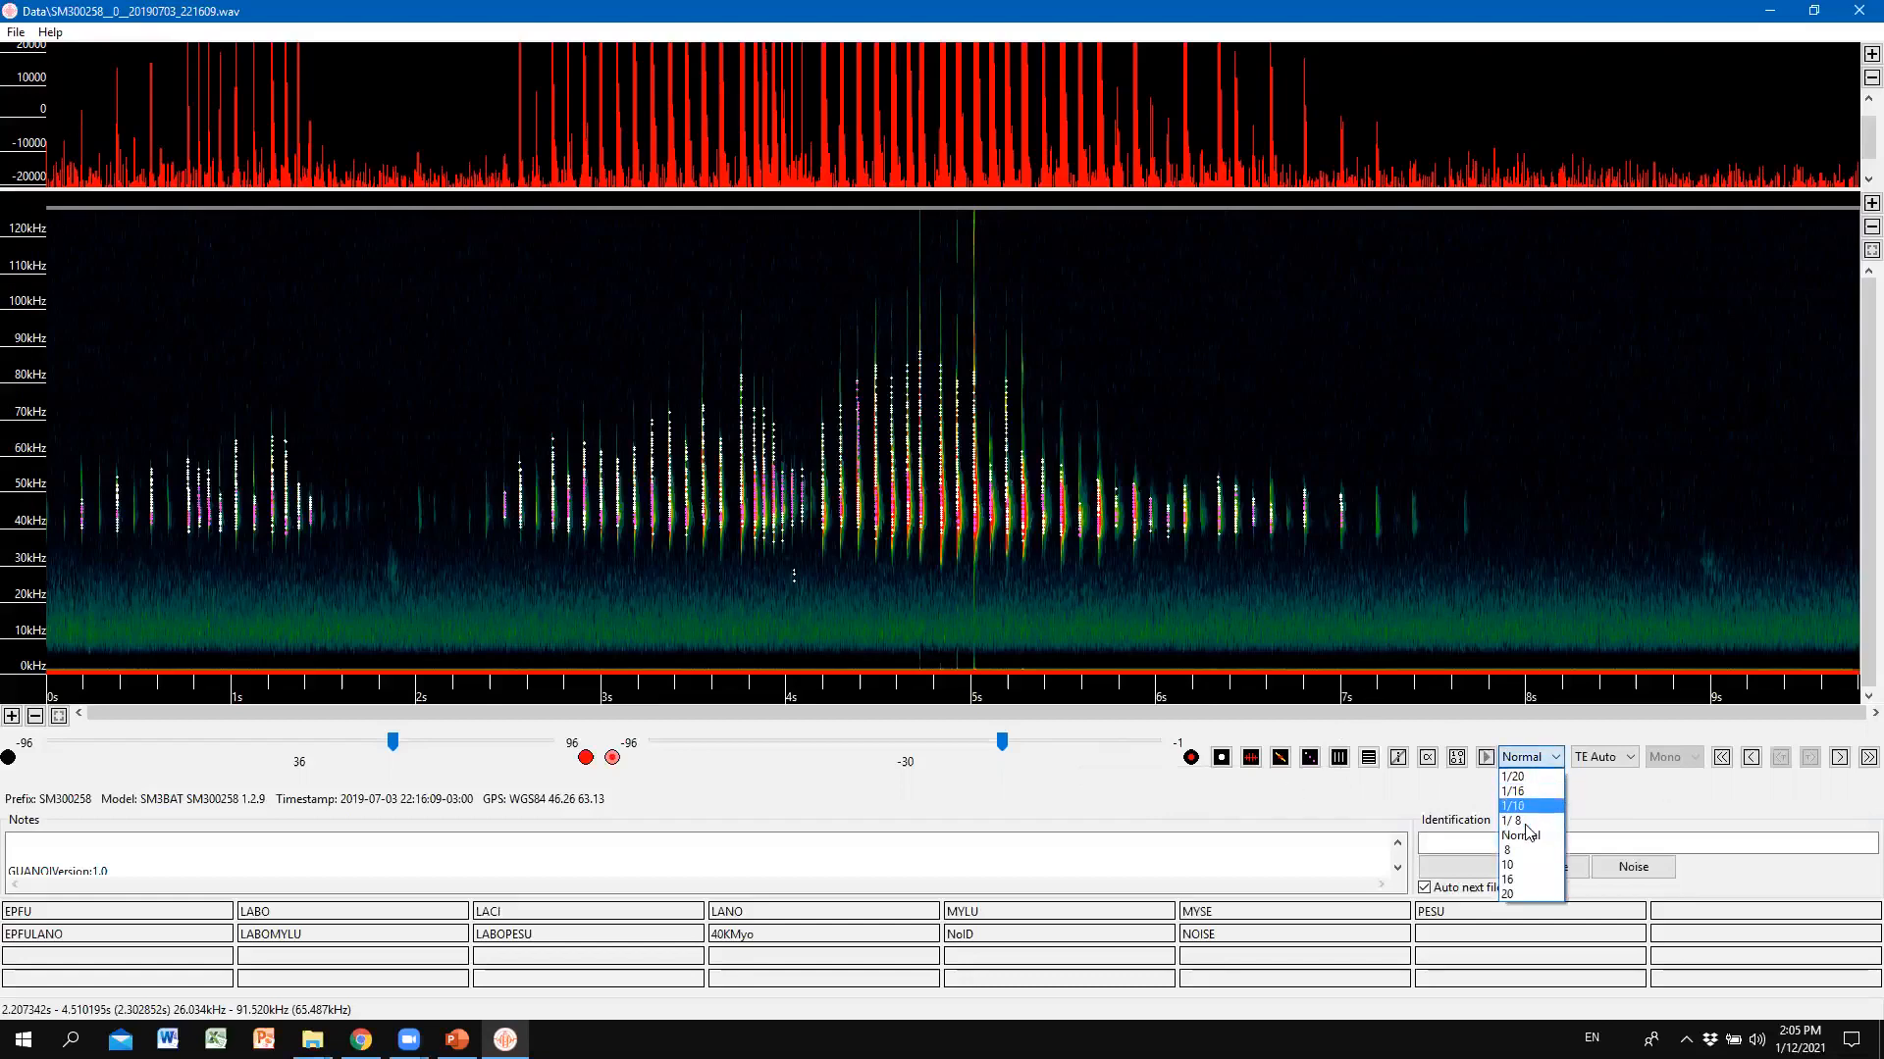
left_click(1528, 792)
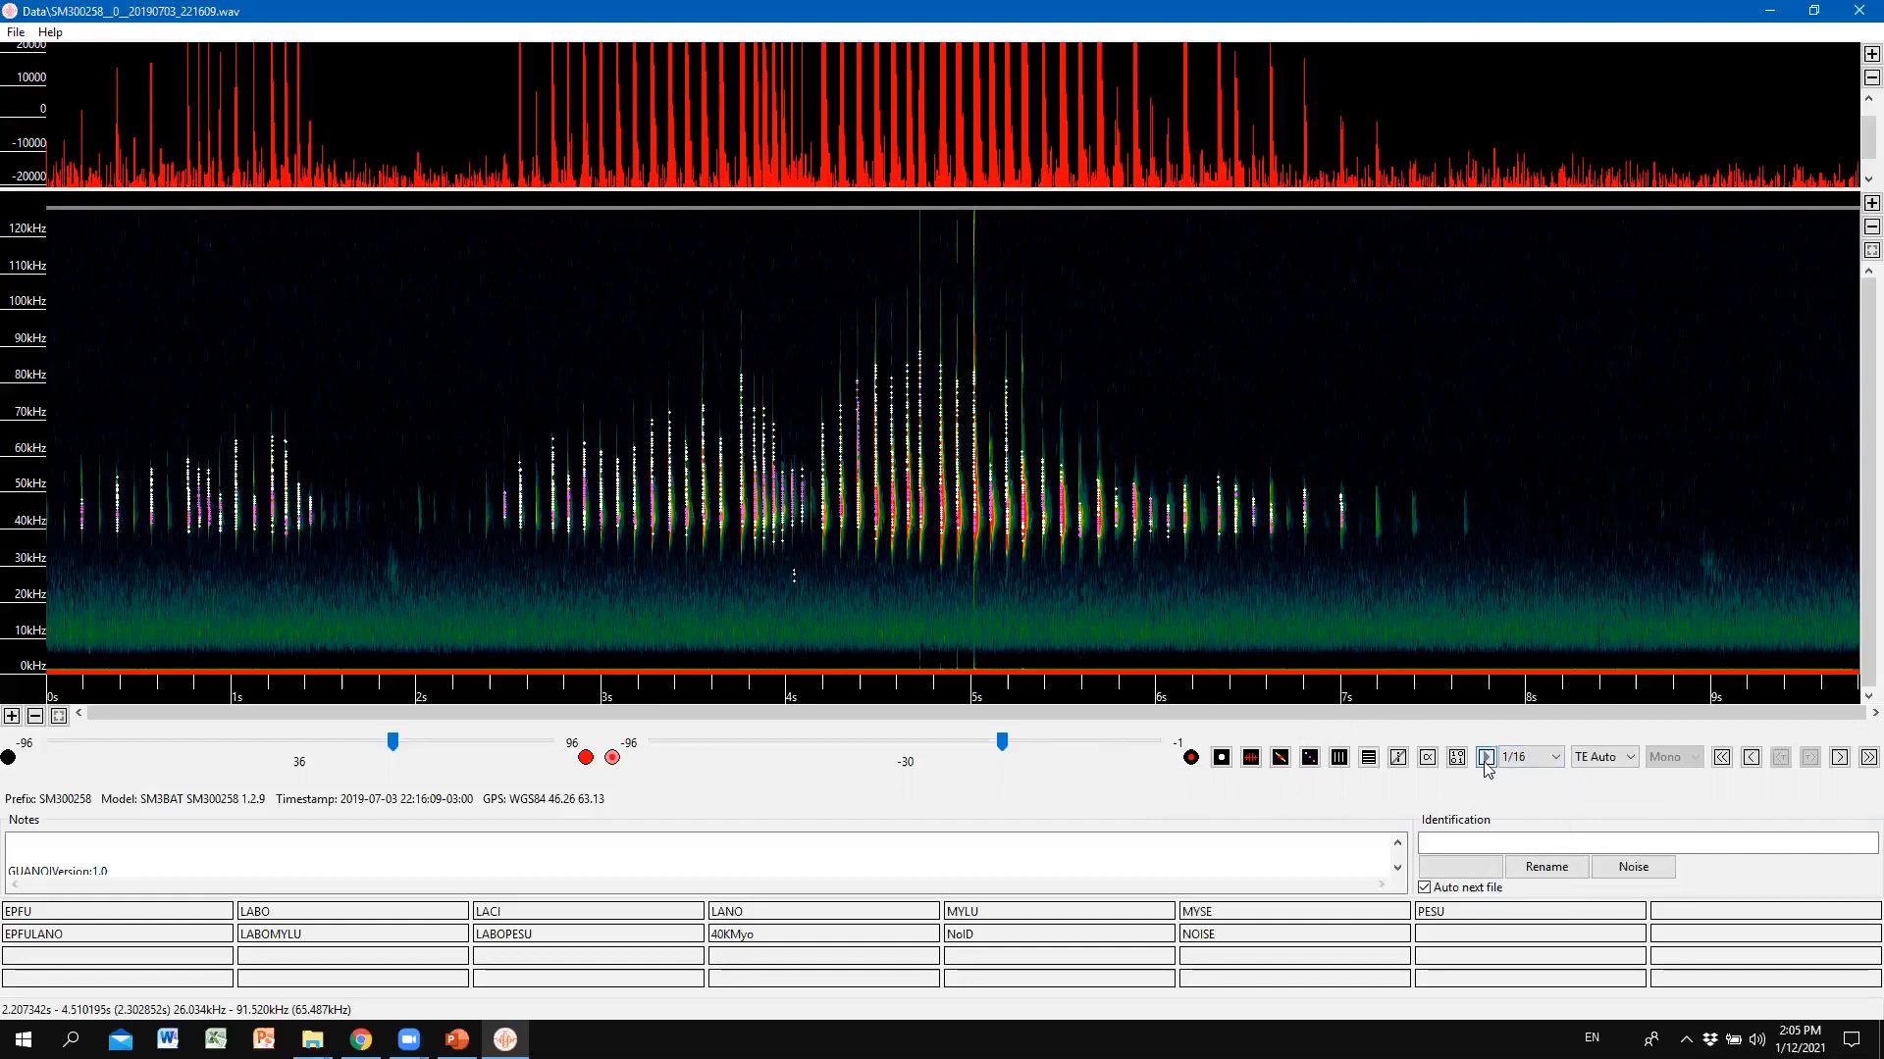
left_click(1486, 763)
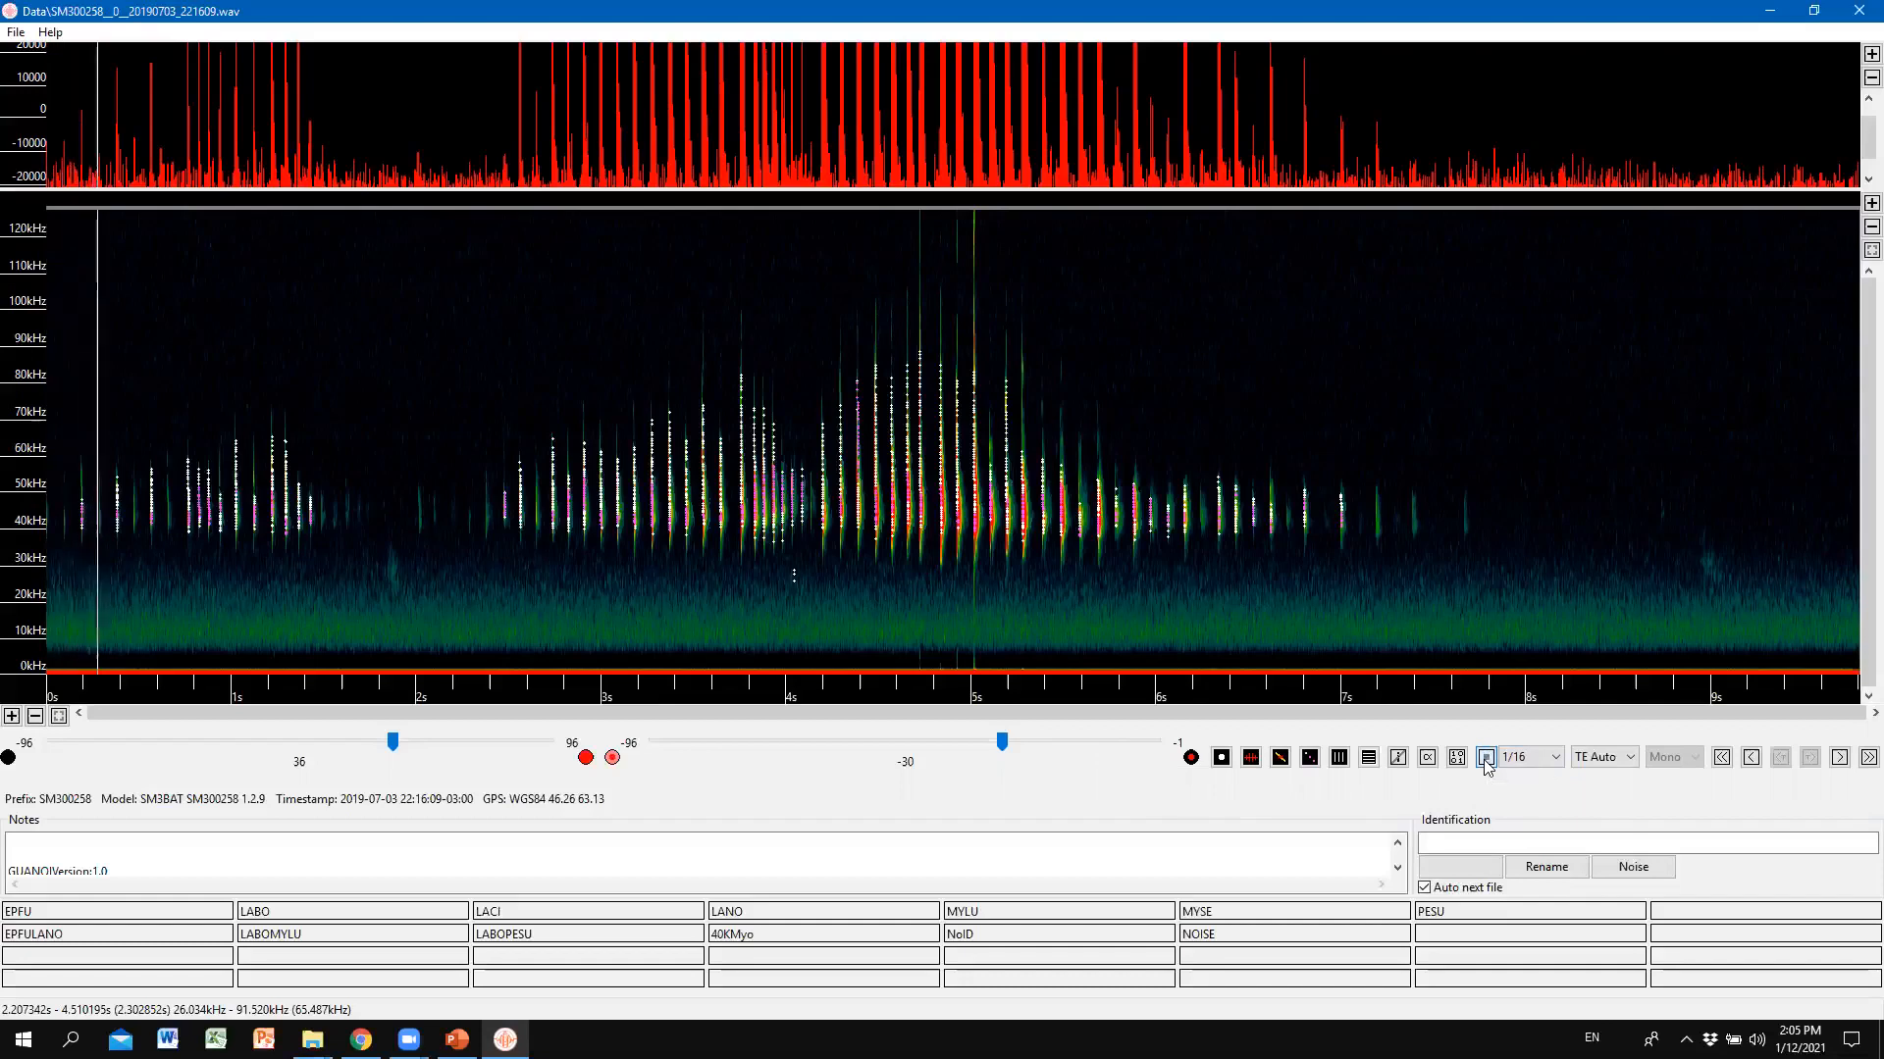
Turn the system volume down, set brightness to 17 to remove green background noise, and stop playback.
key("XF86AudioRaiseVolume")
key("XF86AudioLowerVolume")
key("XF86AudioLowerVolume")
key("XF86AudioLowerVolume")
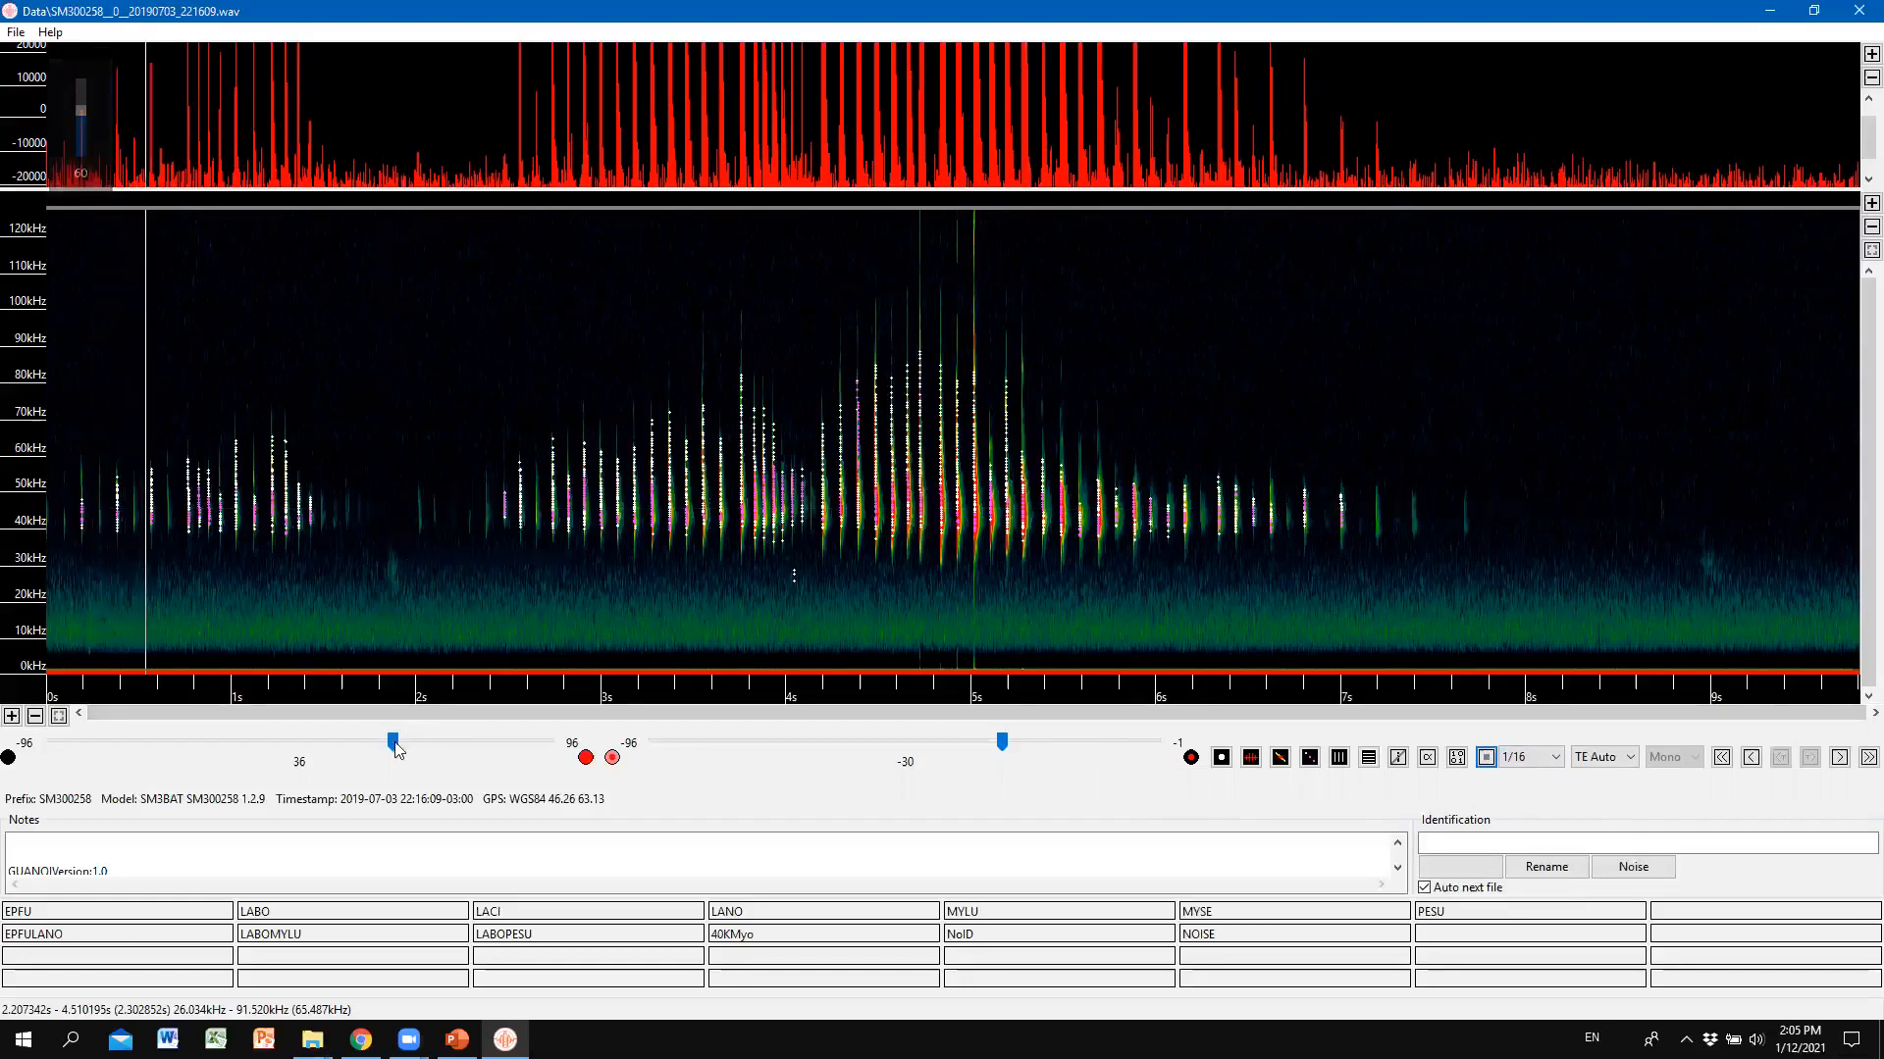
mouse_move(392, 744)
left_mouse_down()
mouse_move(371, 753)
mouse_move(386, 753)
left_mouse_up()
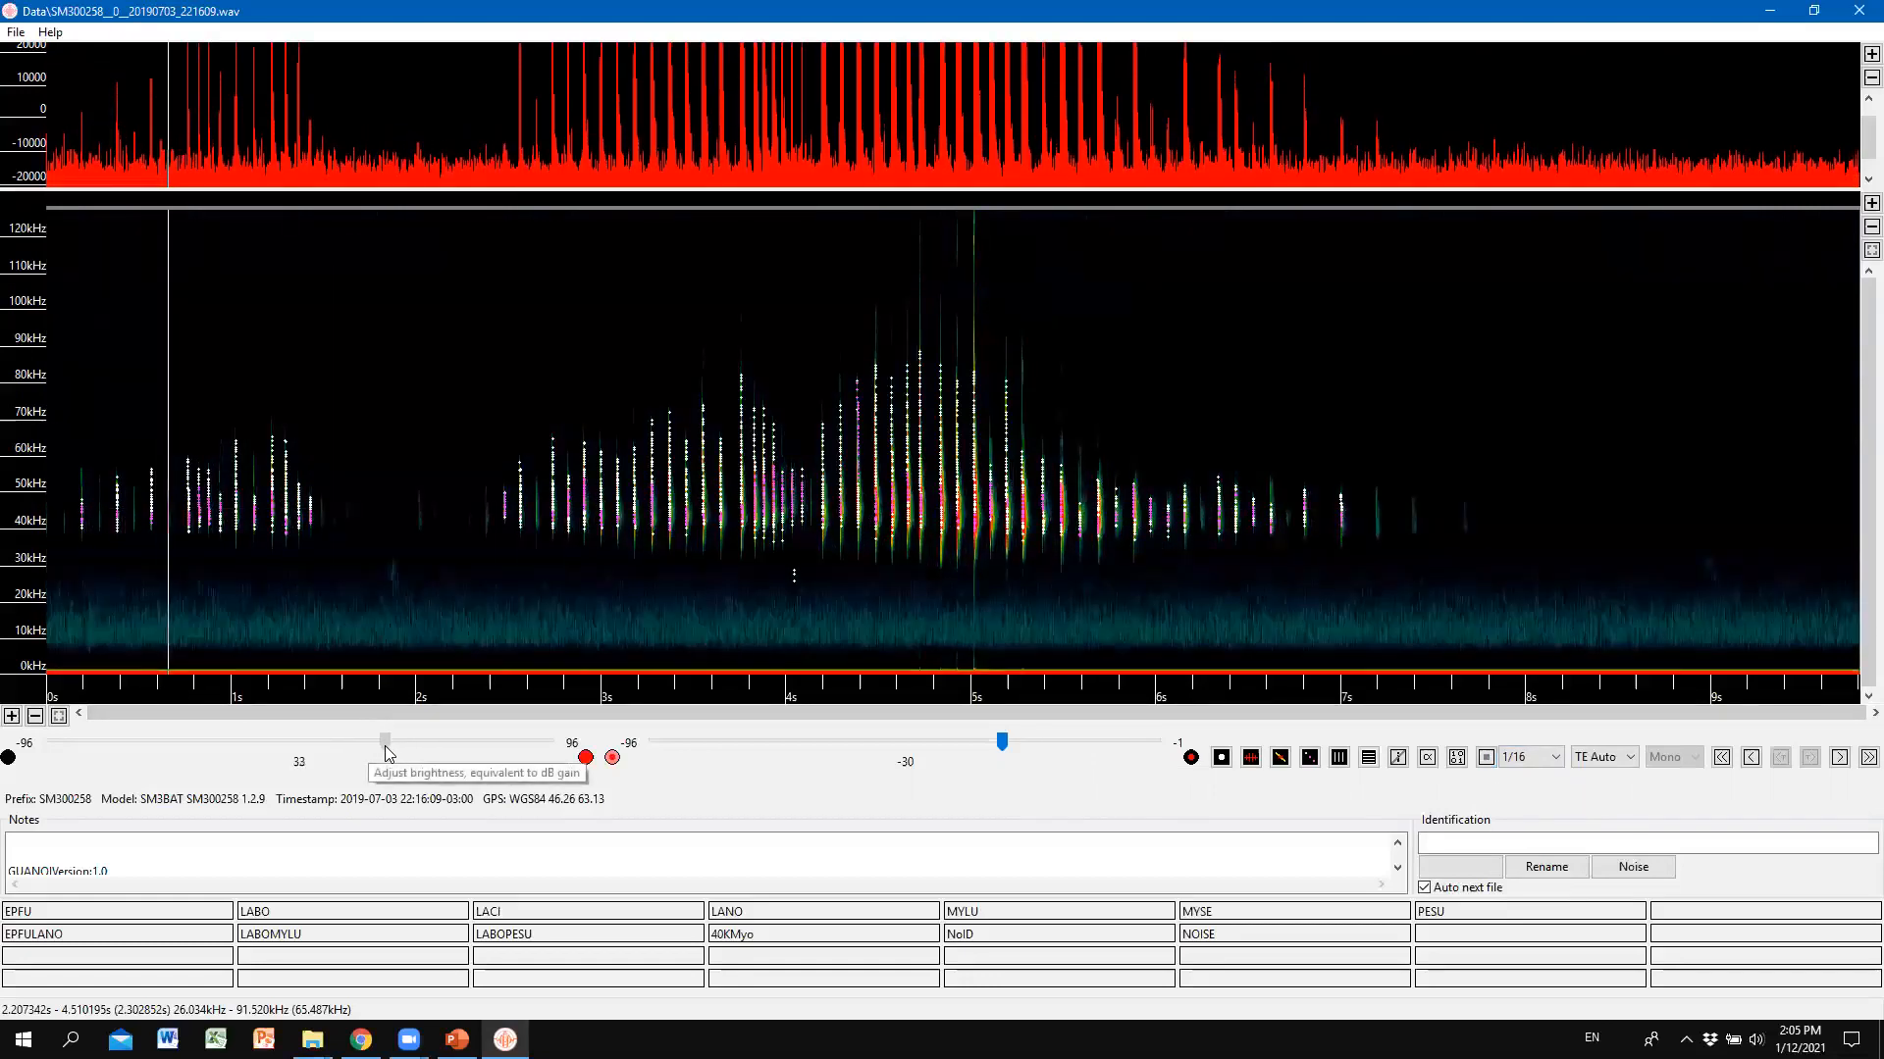
left_click_drag(386, 742, 335, 743)
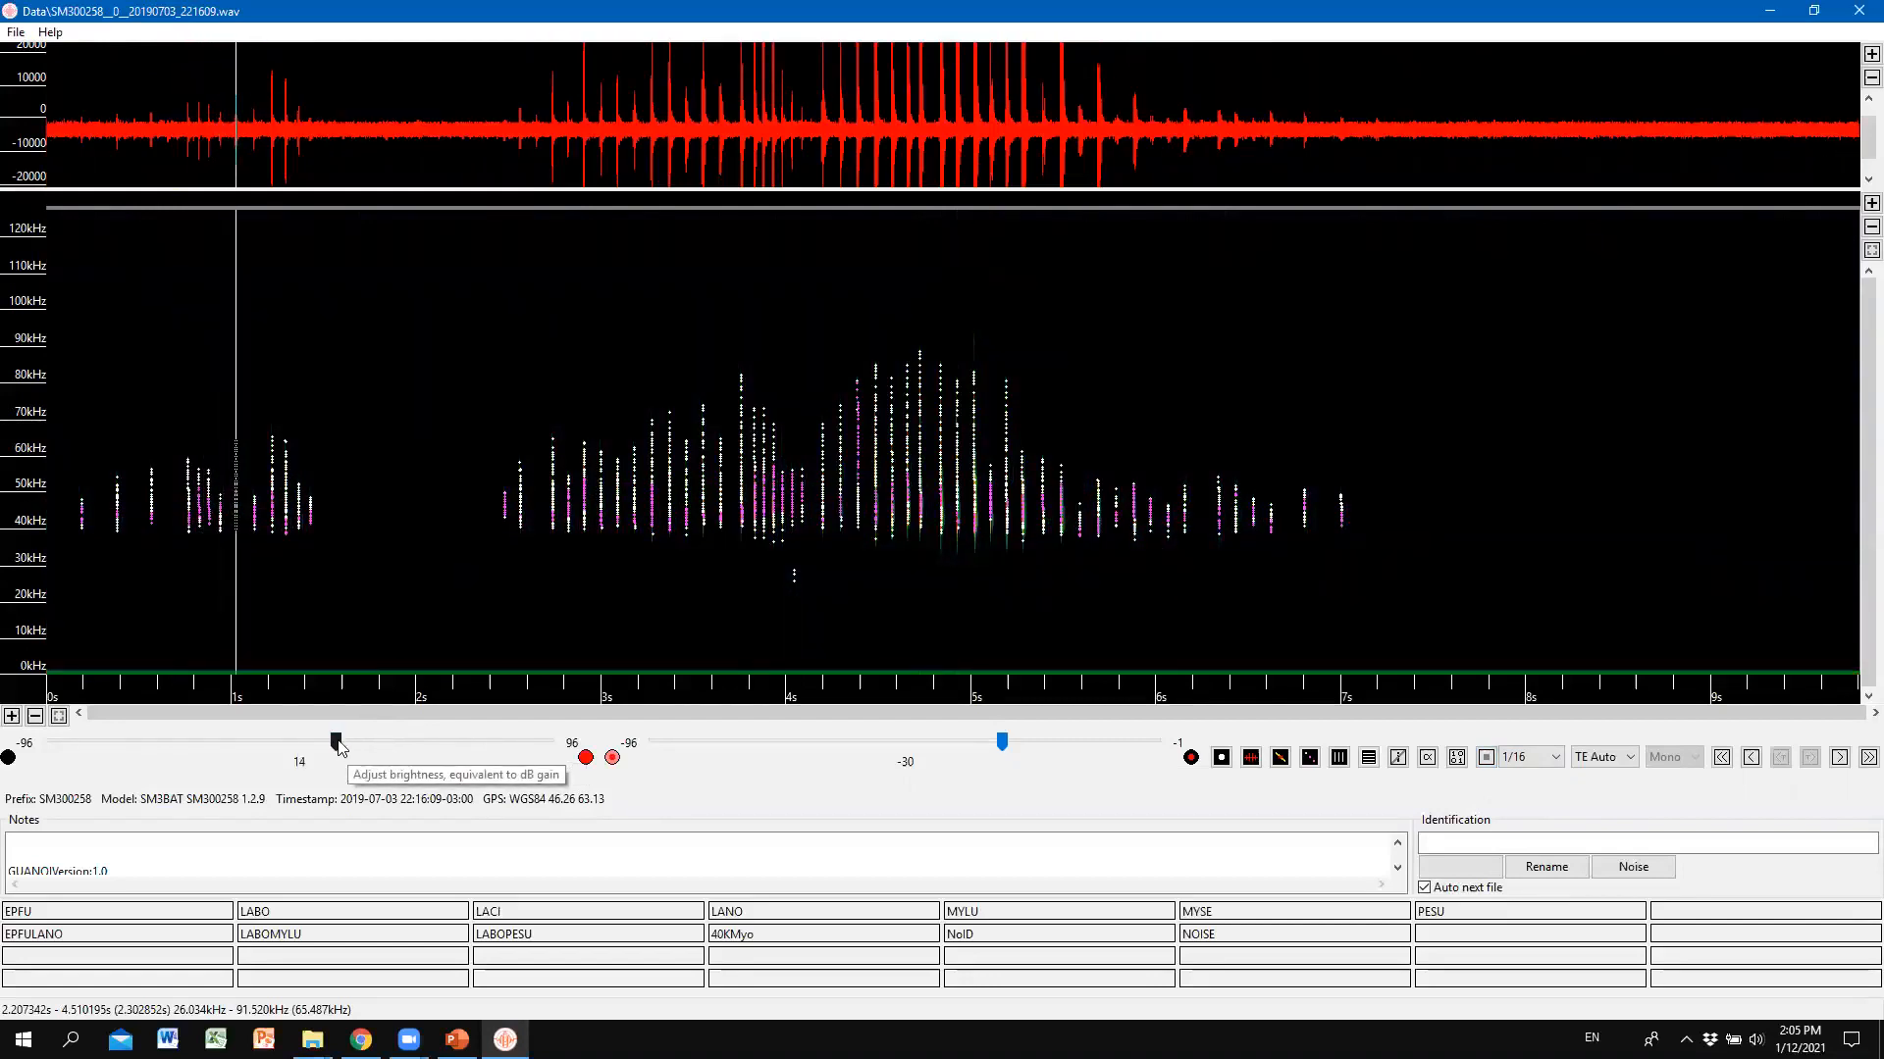
mouse_move(338, 745)
left_mouse_down()
mouse_move(365, 747)
mouse_move(327, 750)
left_mouse_up()
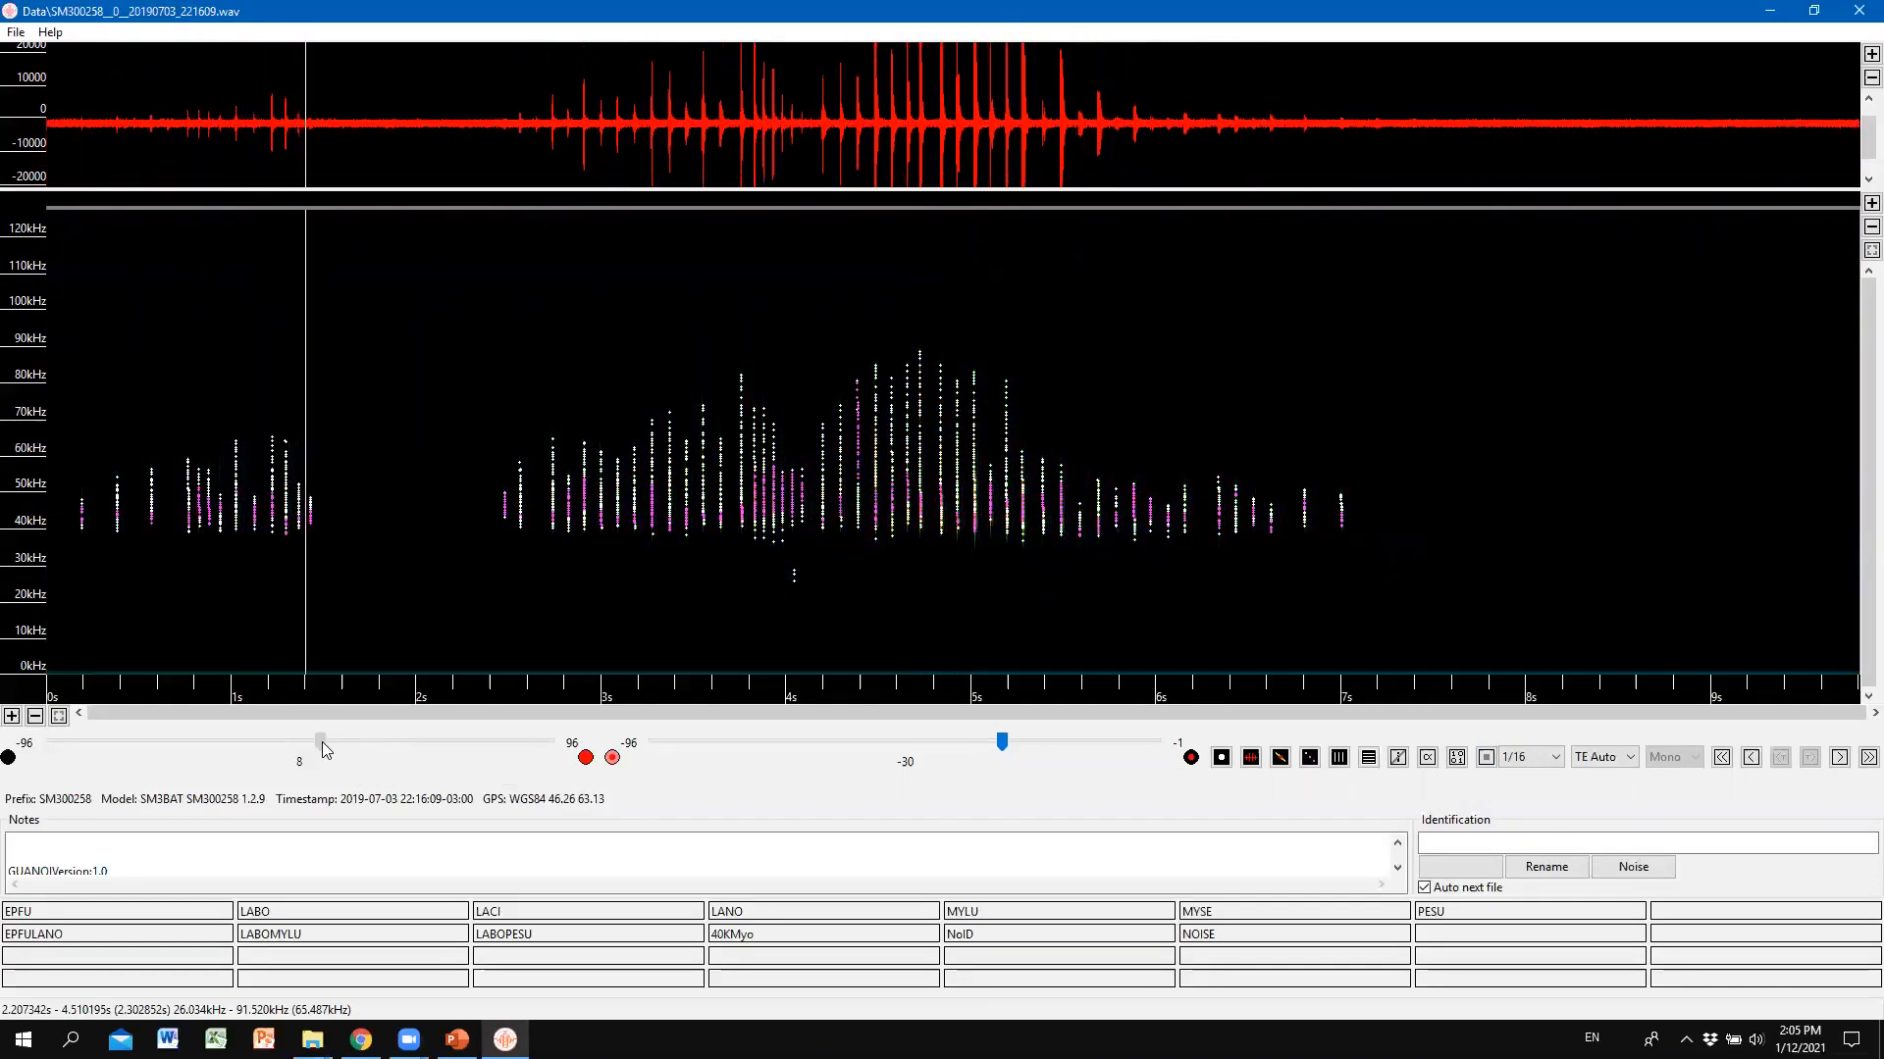
mouse_move(326, 751)
left_mouse_down()
mouse_move(351, 742)
mouse_move(311, 743)
mouse_move(325, 750)
left_mouse_up()
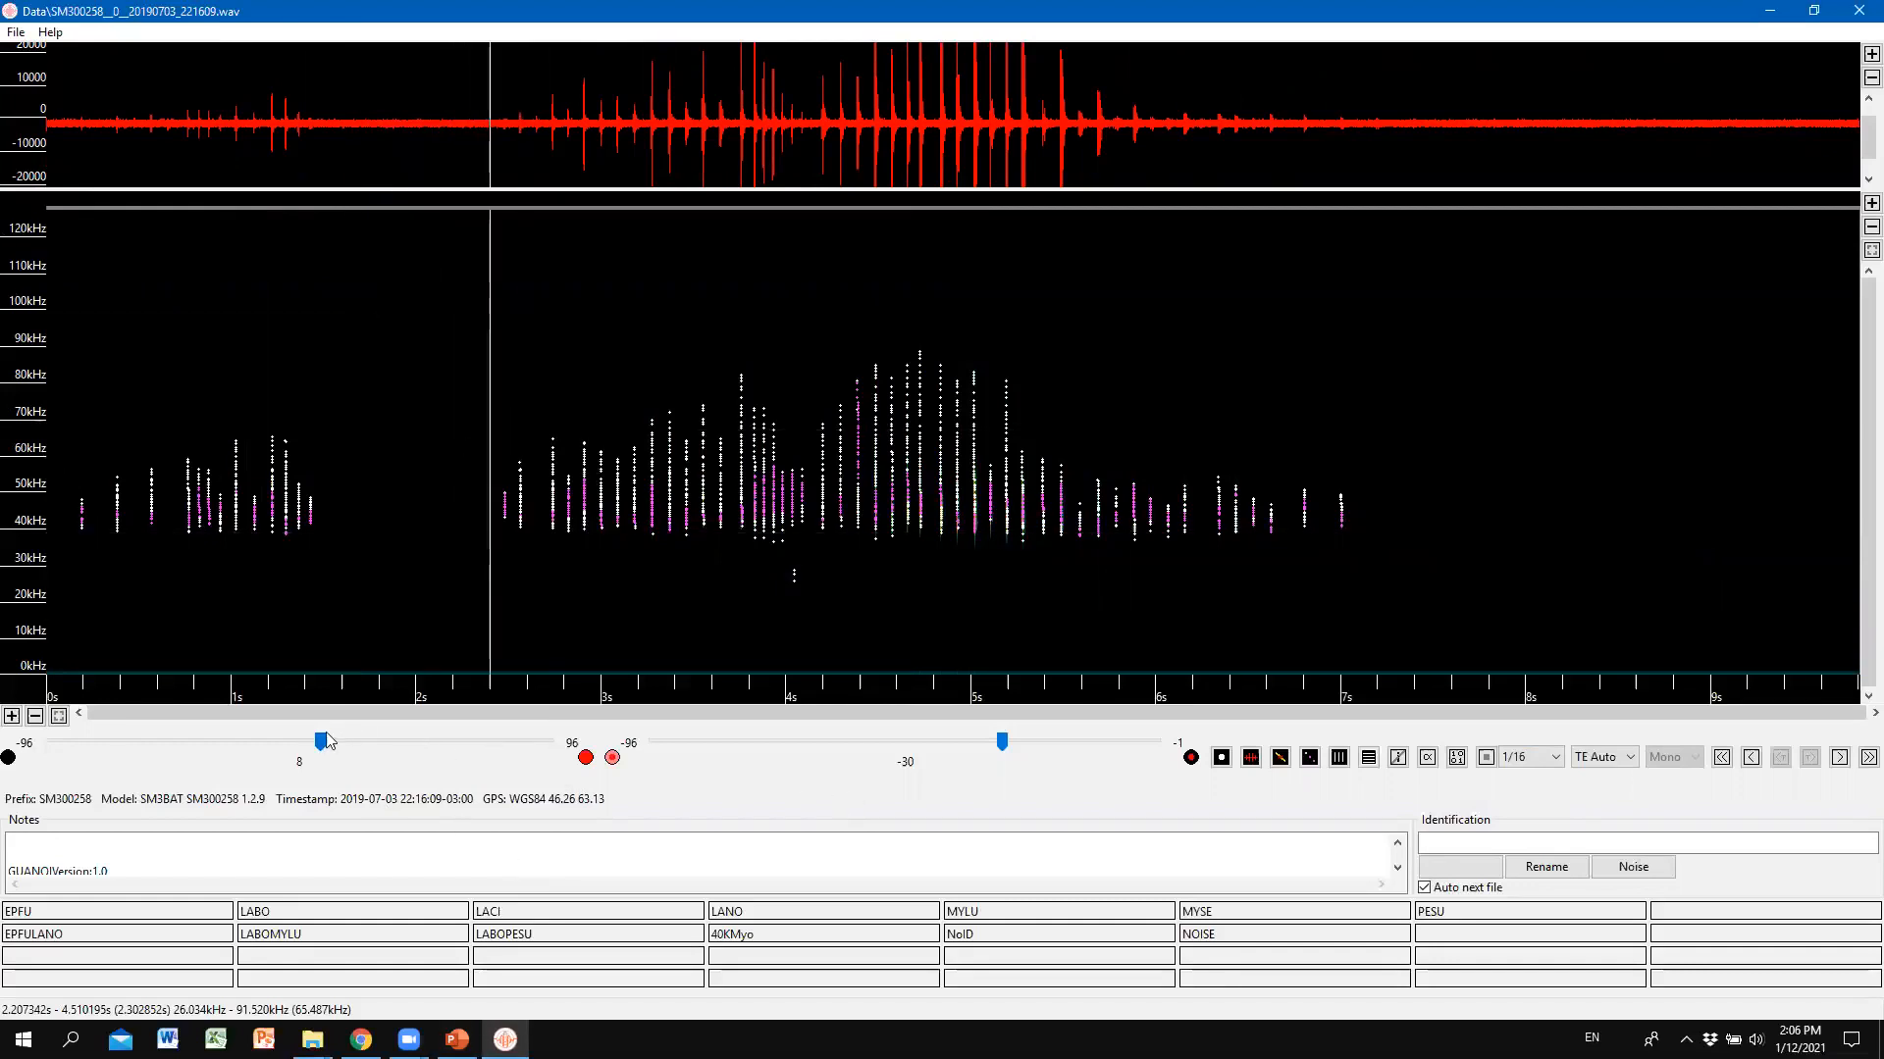
left_click_drag(322, 748, 392, 748)
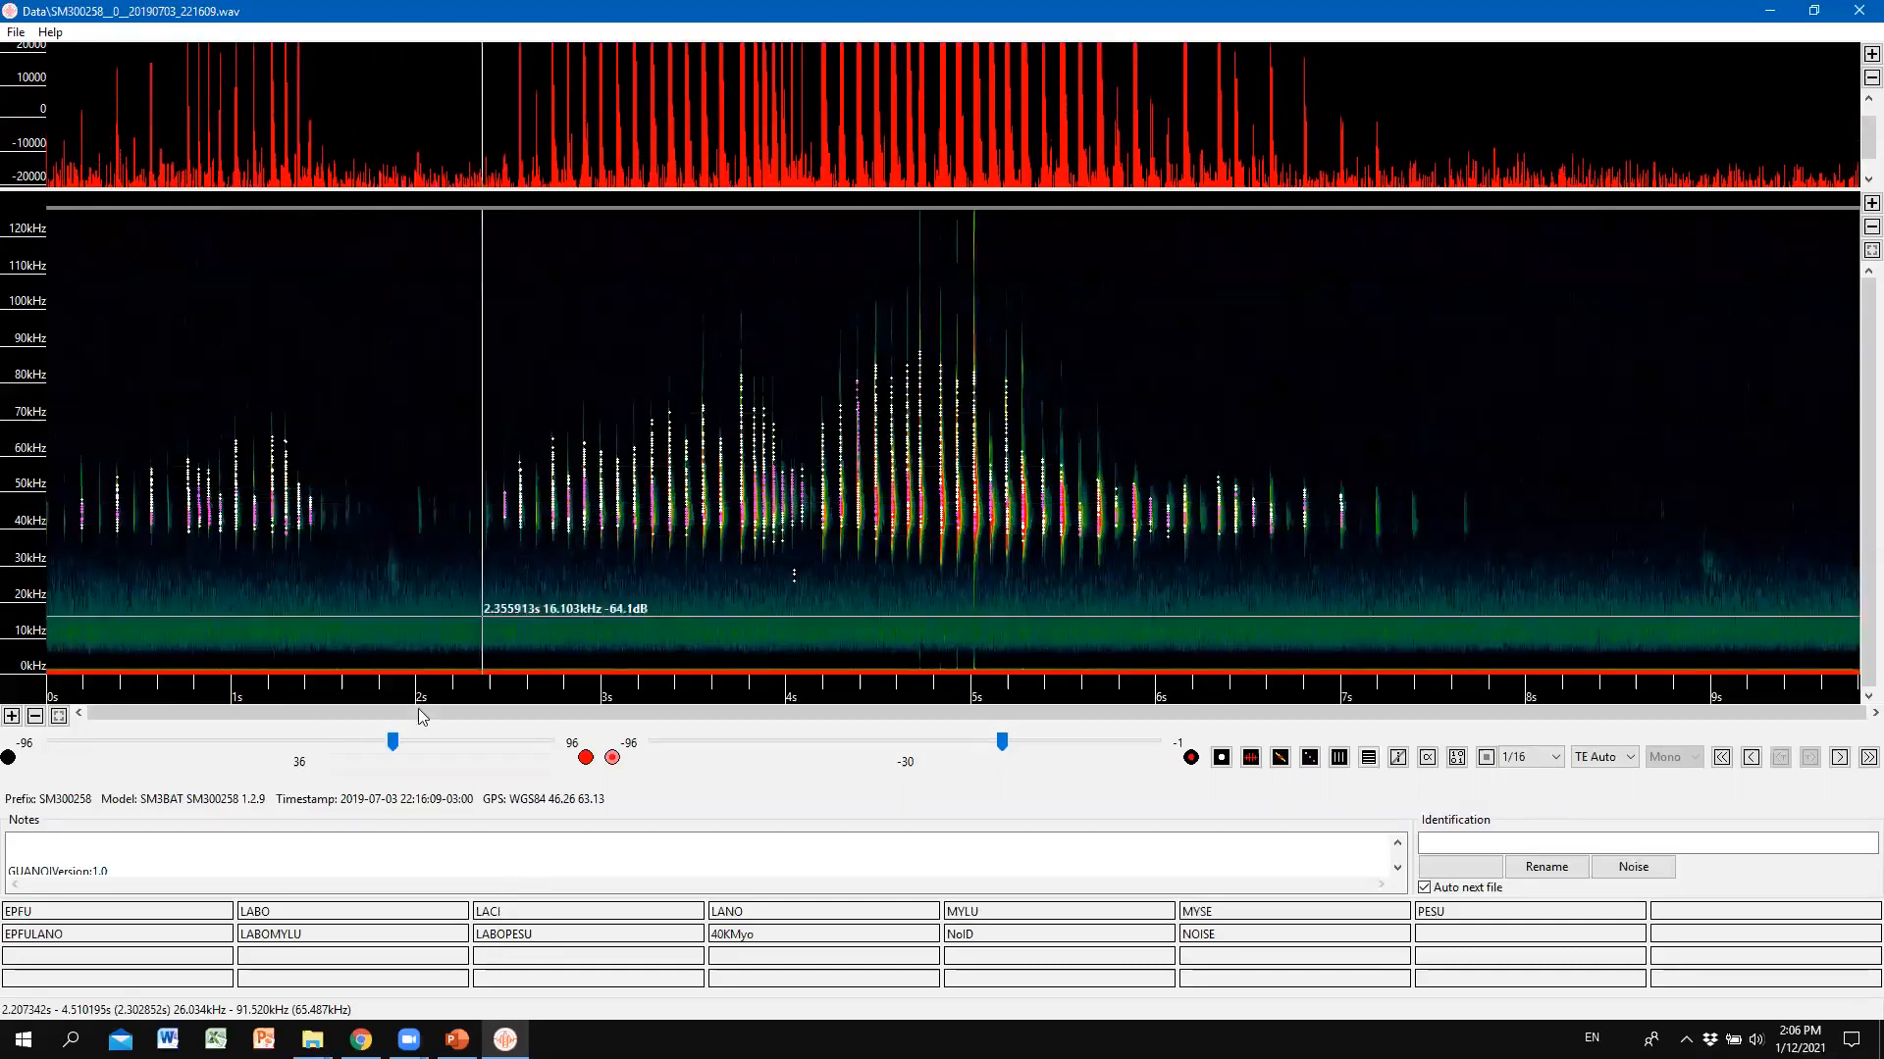
left_click_drag(393, 745, 390, 630)
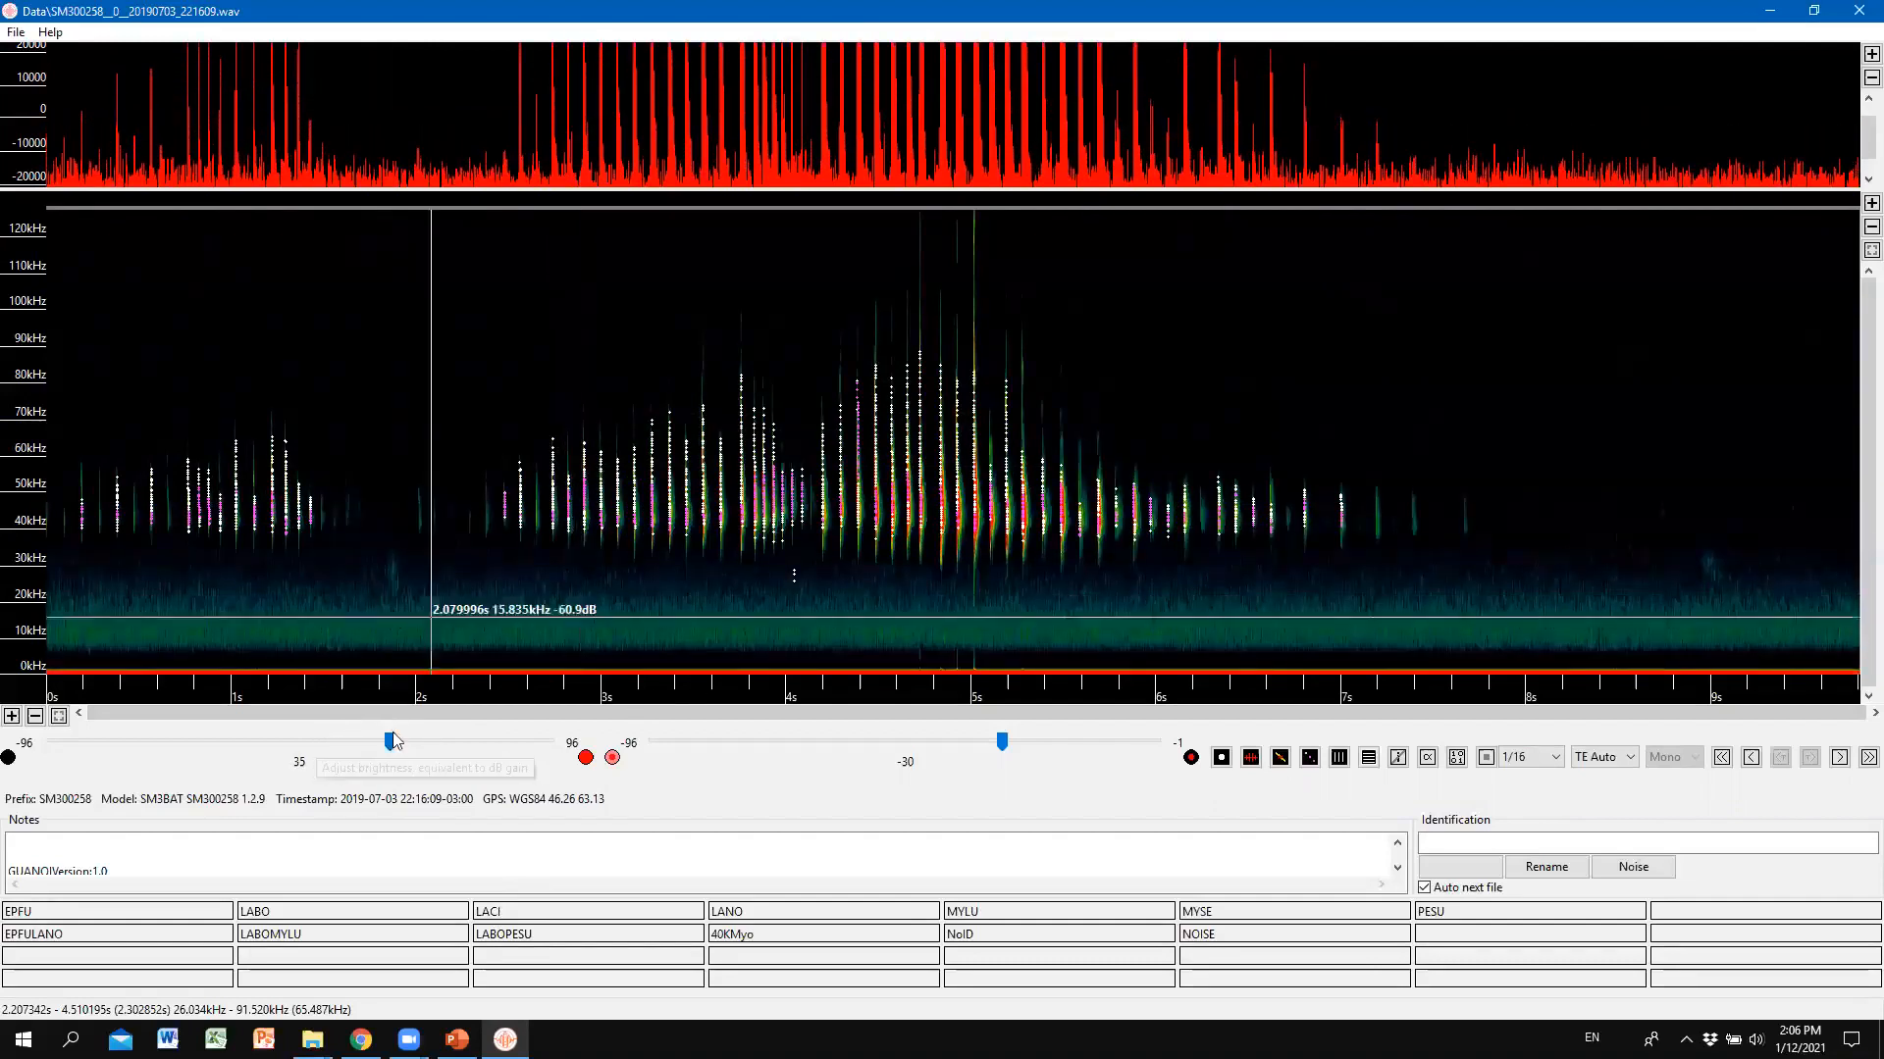
left_click_drag(389, 743, 346, 751)
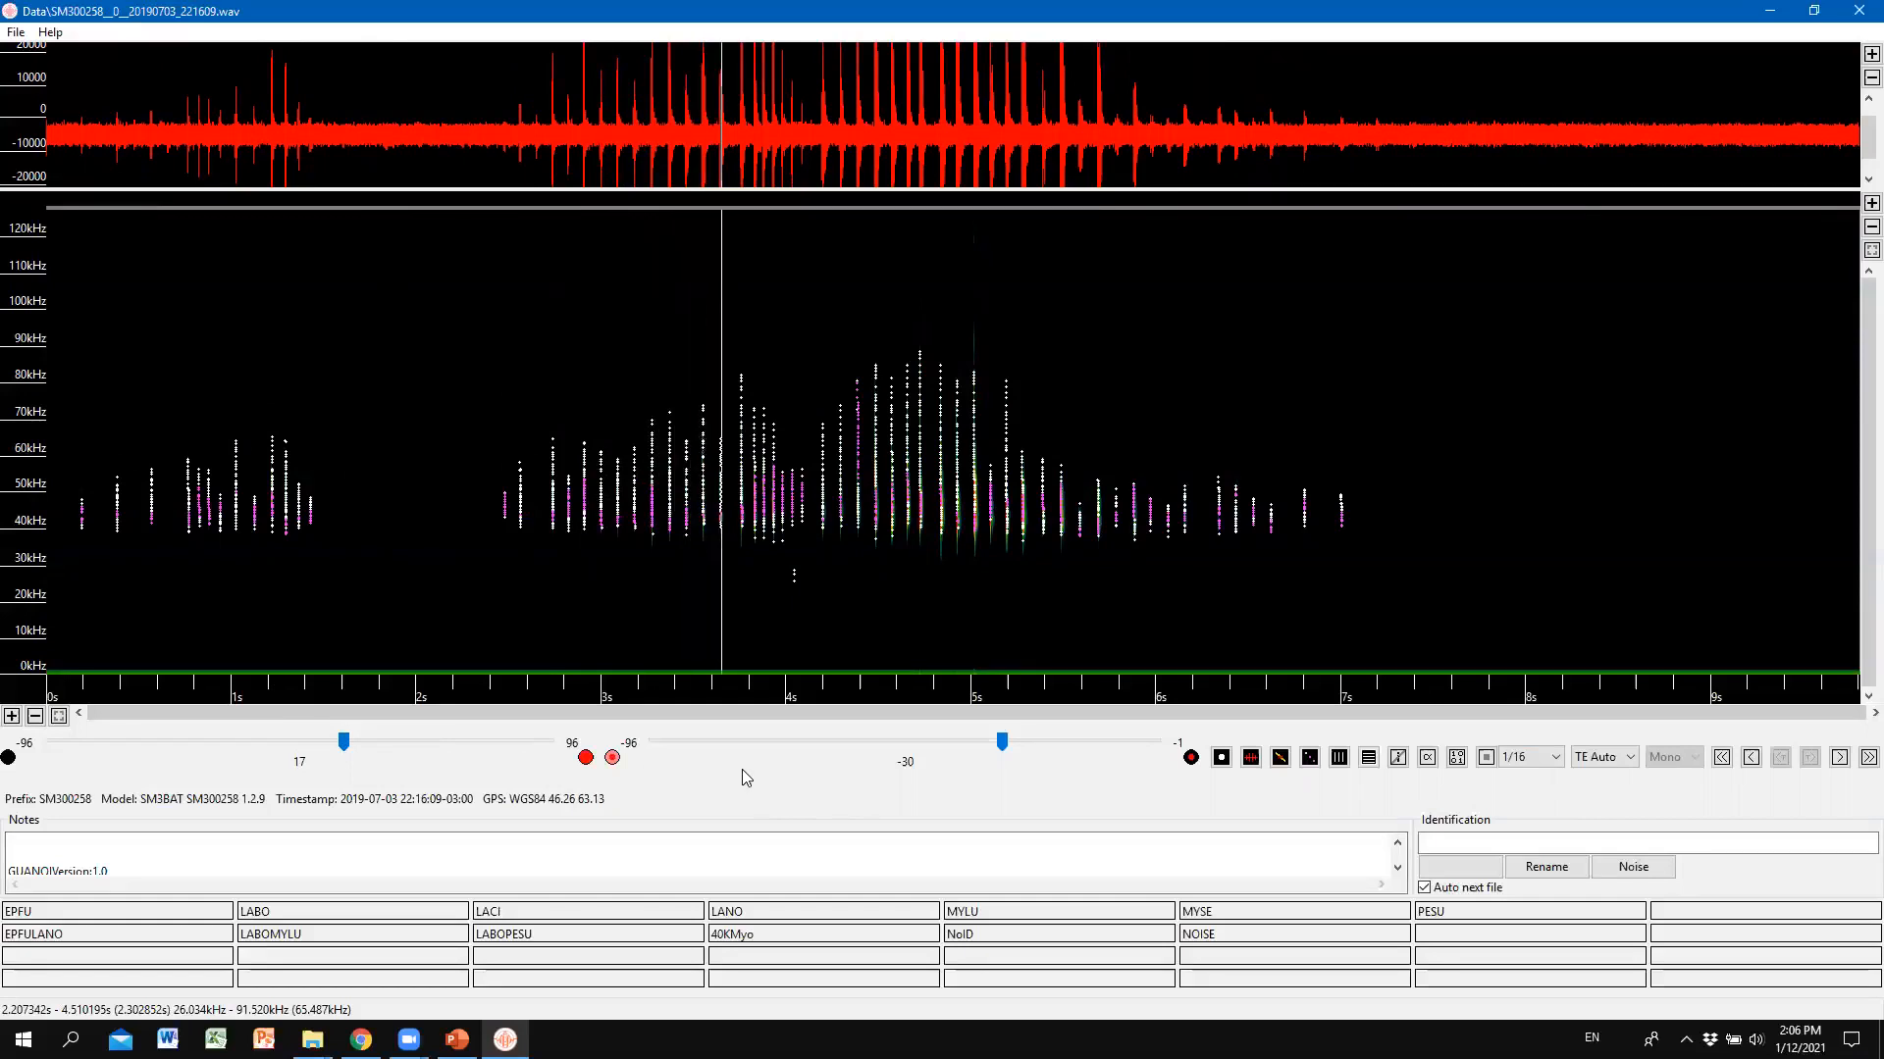
left_click(1488, 759)
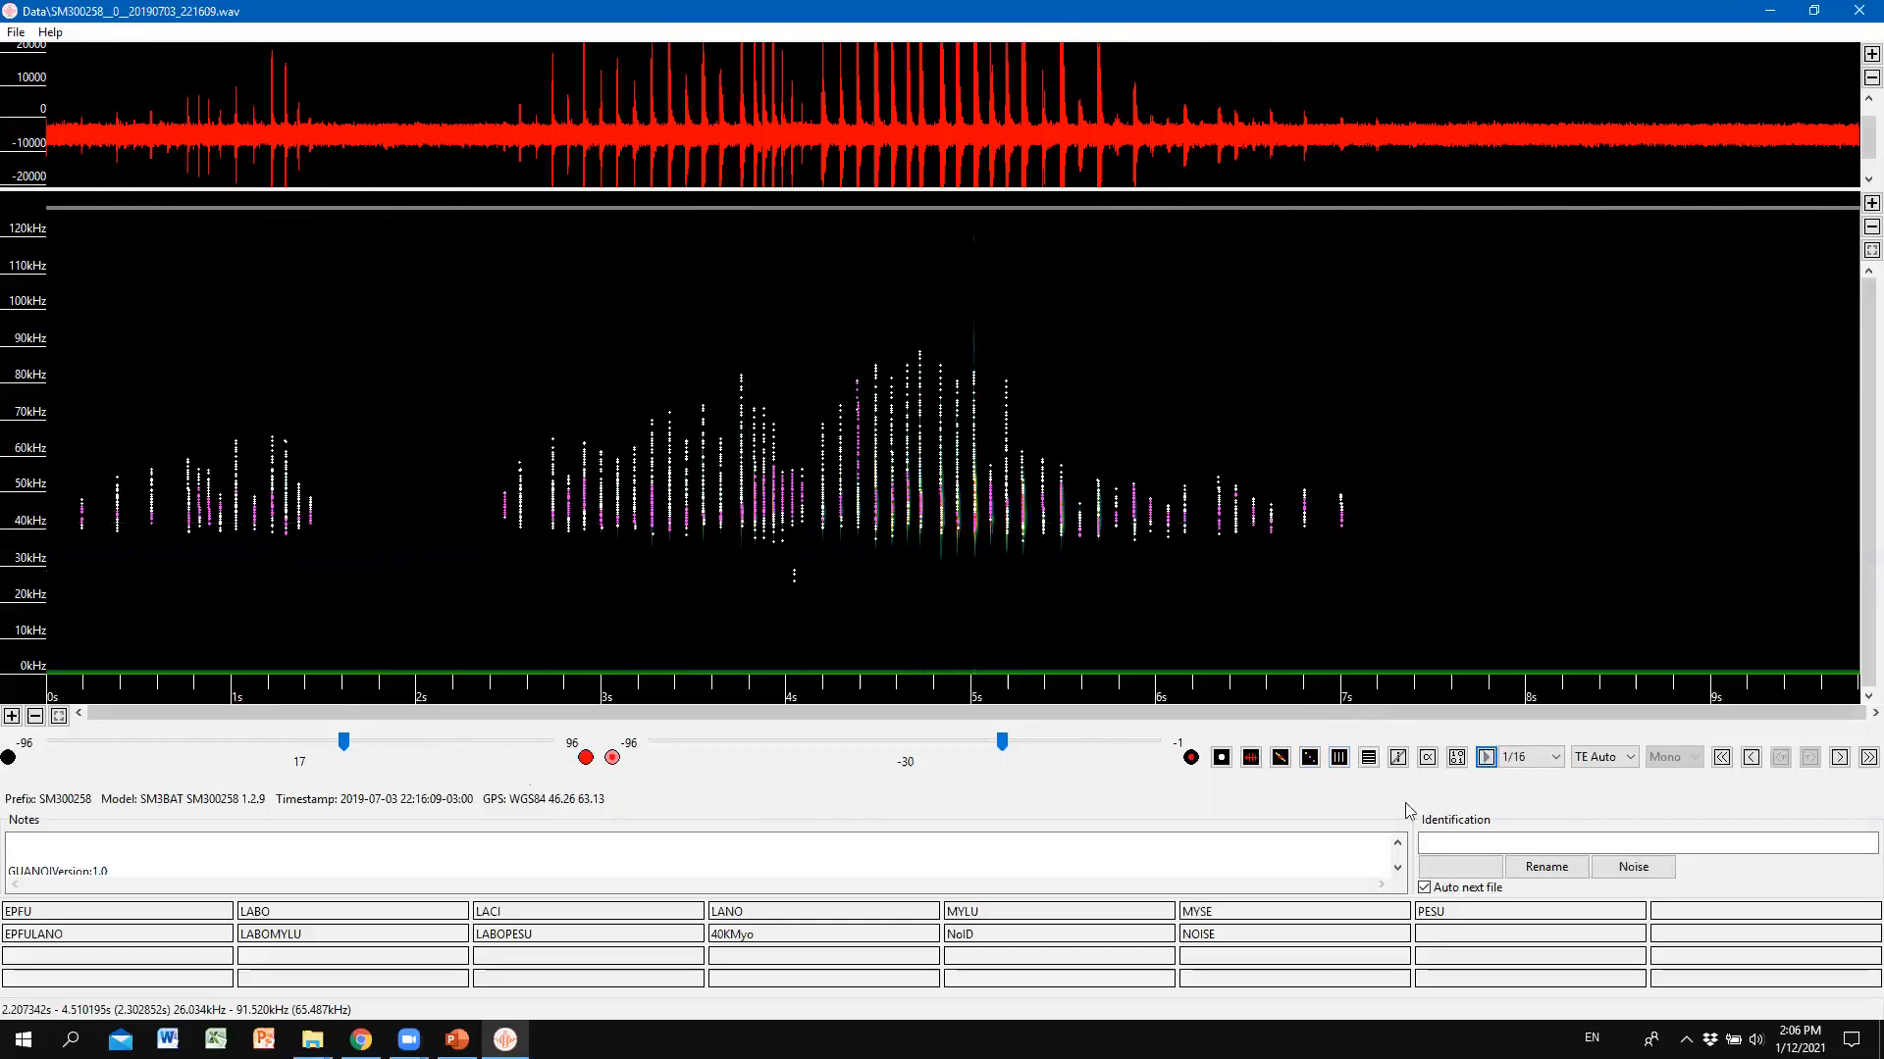
Zoom into the first 160 ms and play the block of calls from about 30 to 110 ms.
left_click(1339, 757)
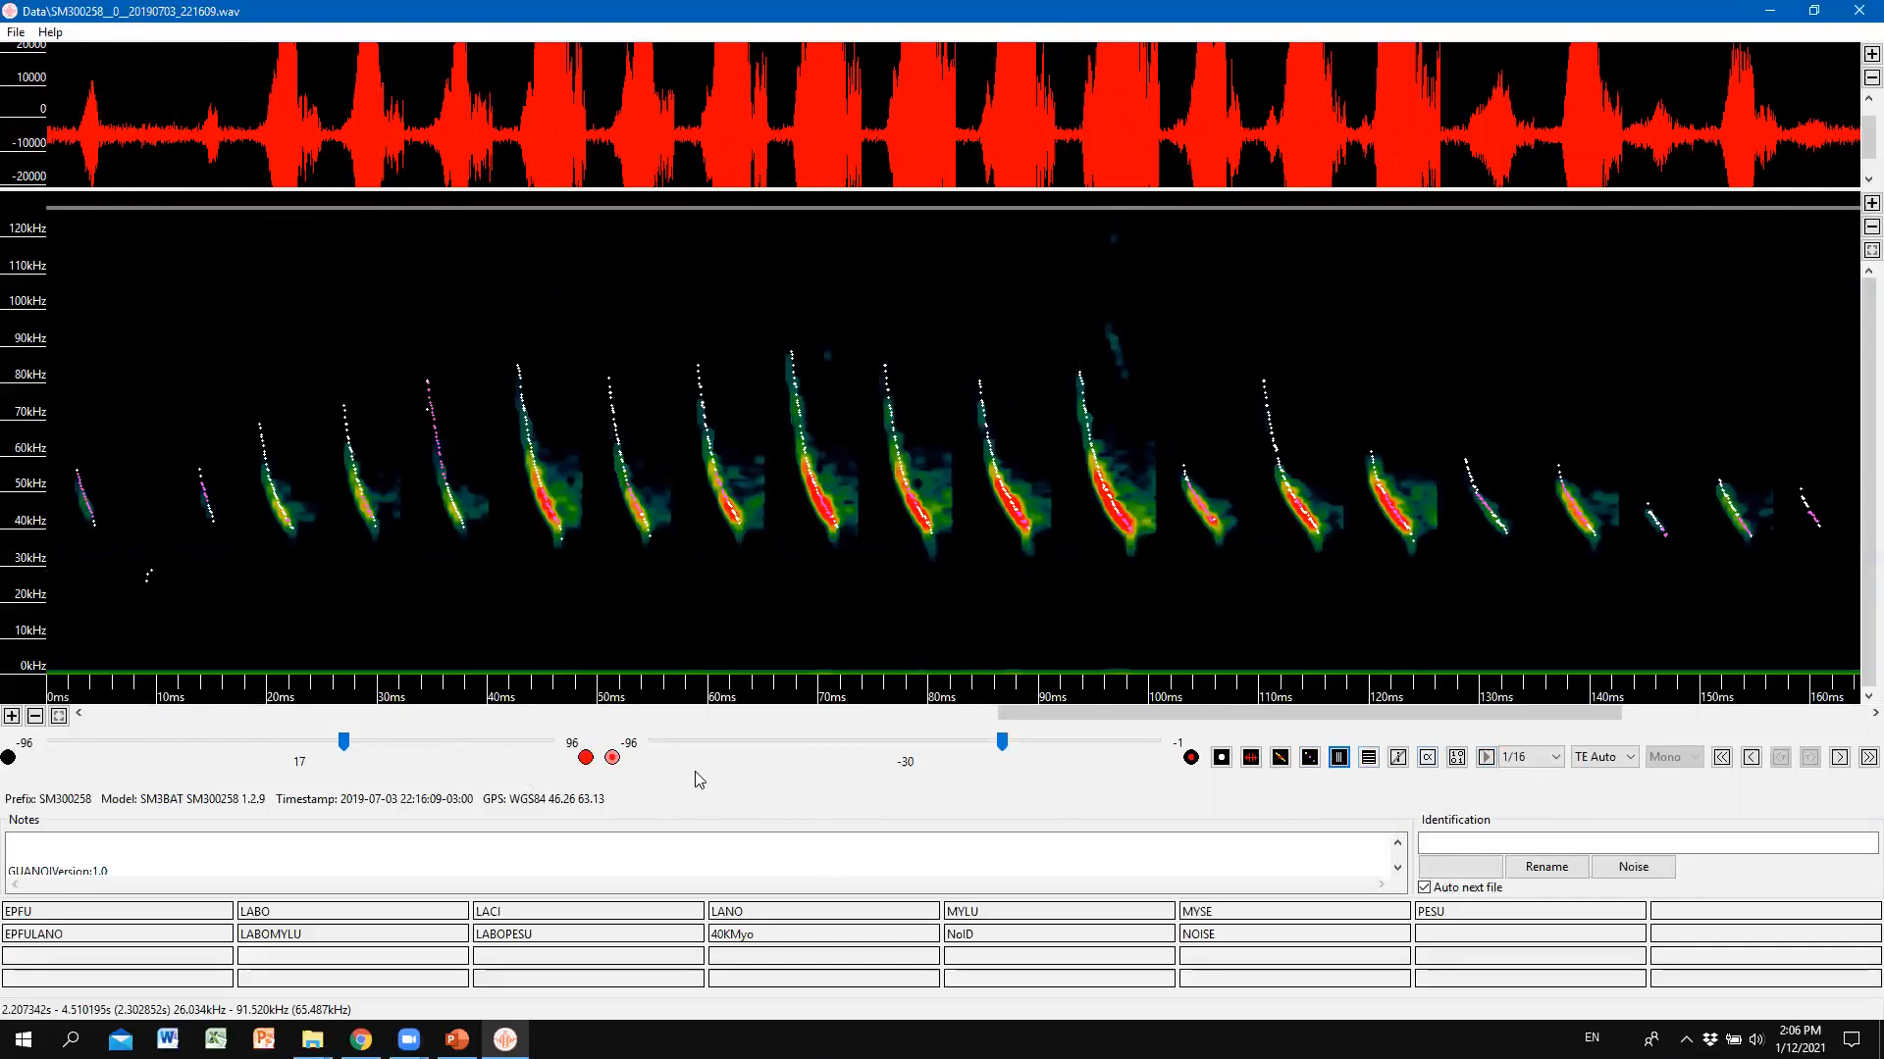
left_click_drag(392, 307, 759, 671)
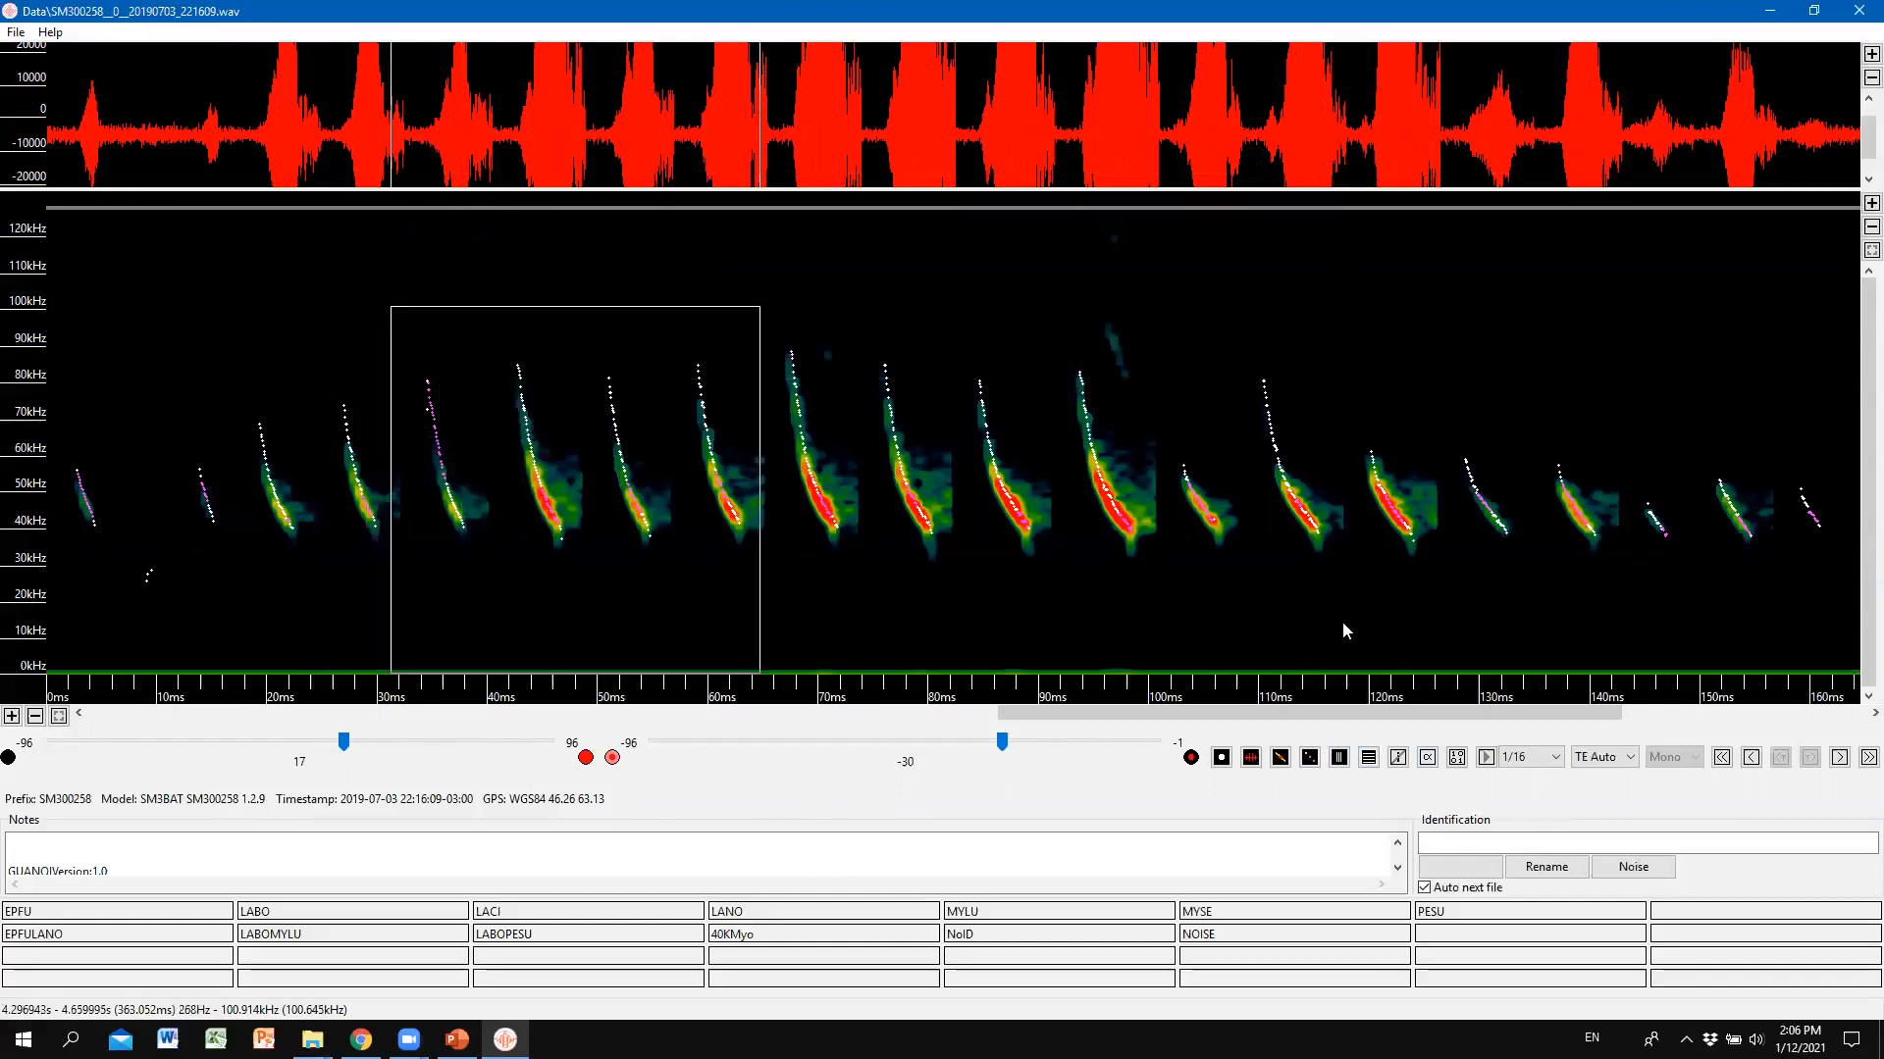
left_click_drag(1342, 622, 1339, 573)
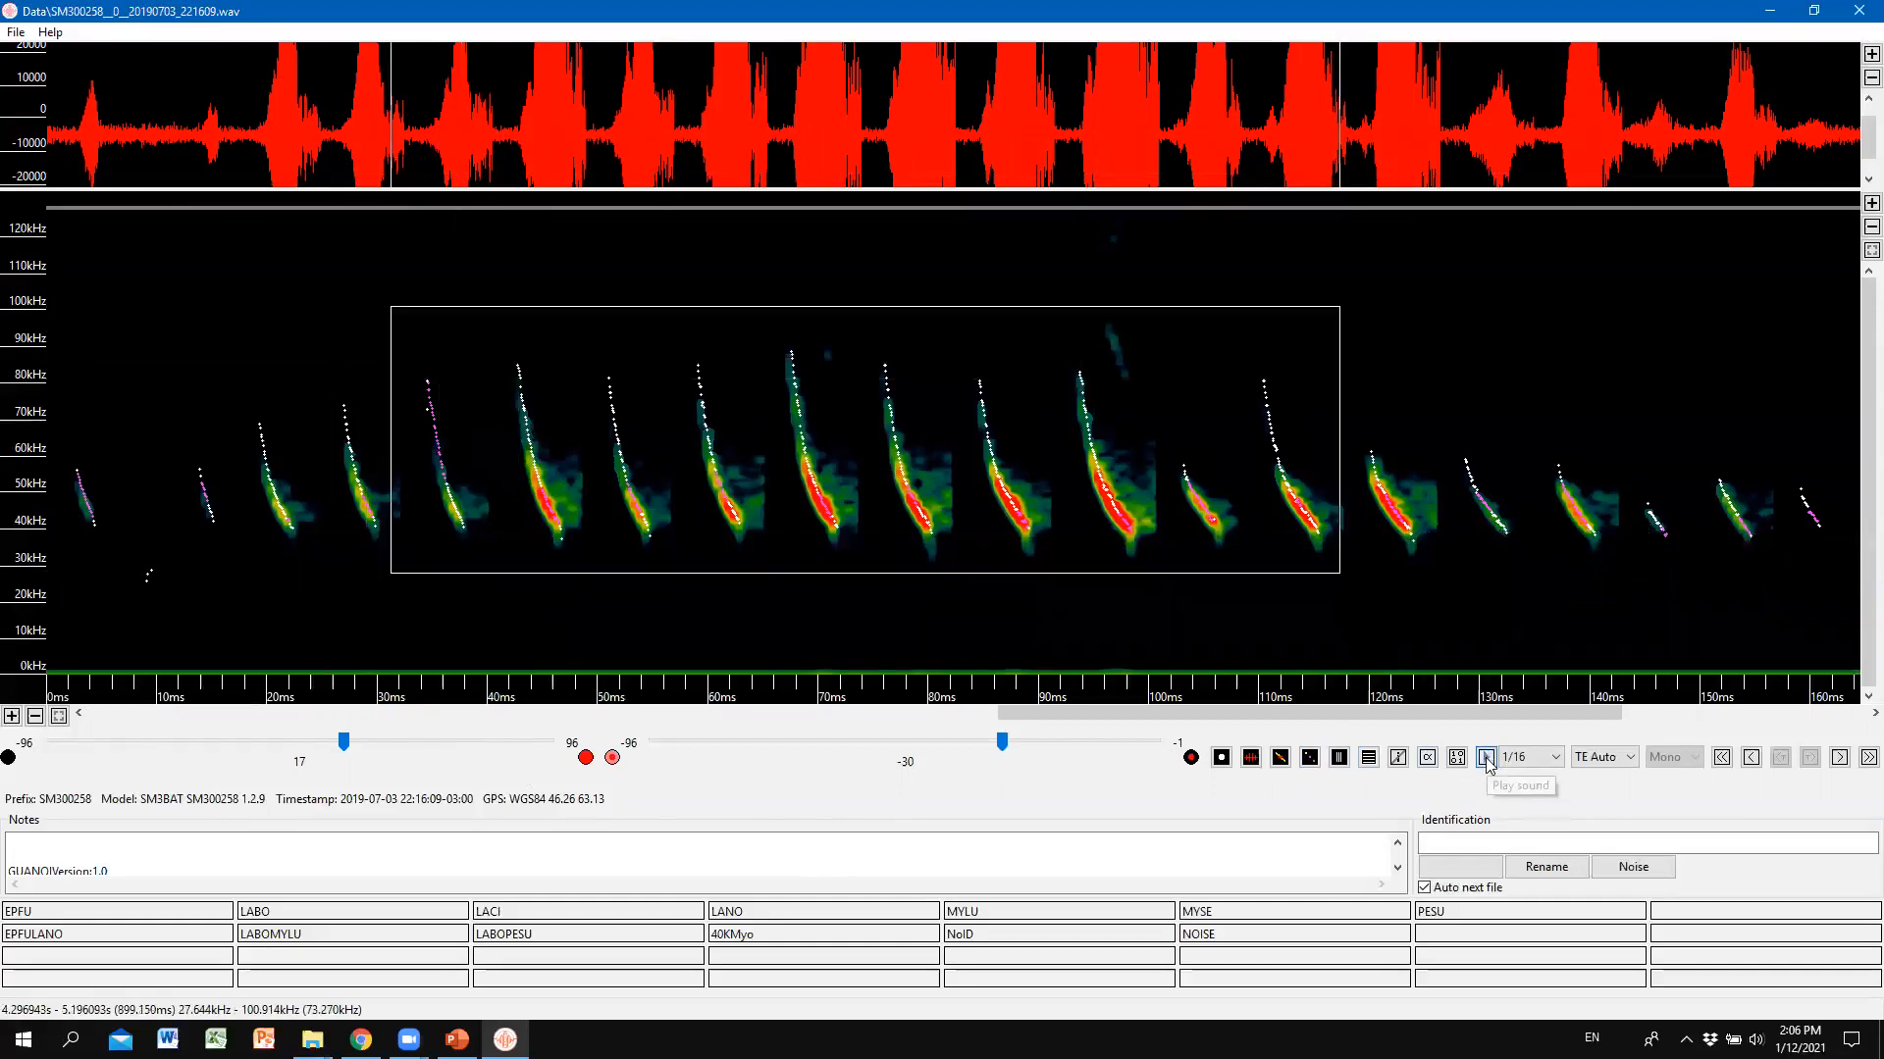
left_click(1487, 758)
Compress time to show the full 9-second recording, then play the single call near 6.3 s.
left_click(1342, 760)
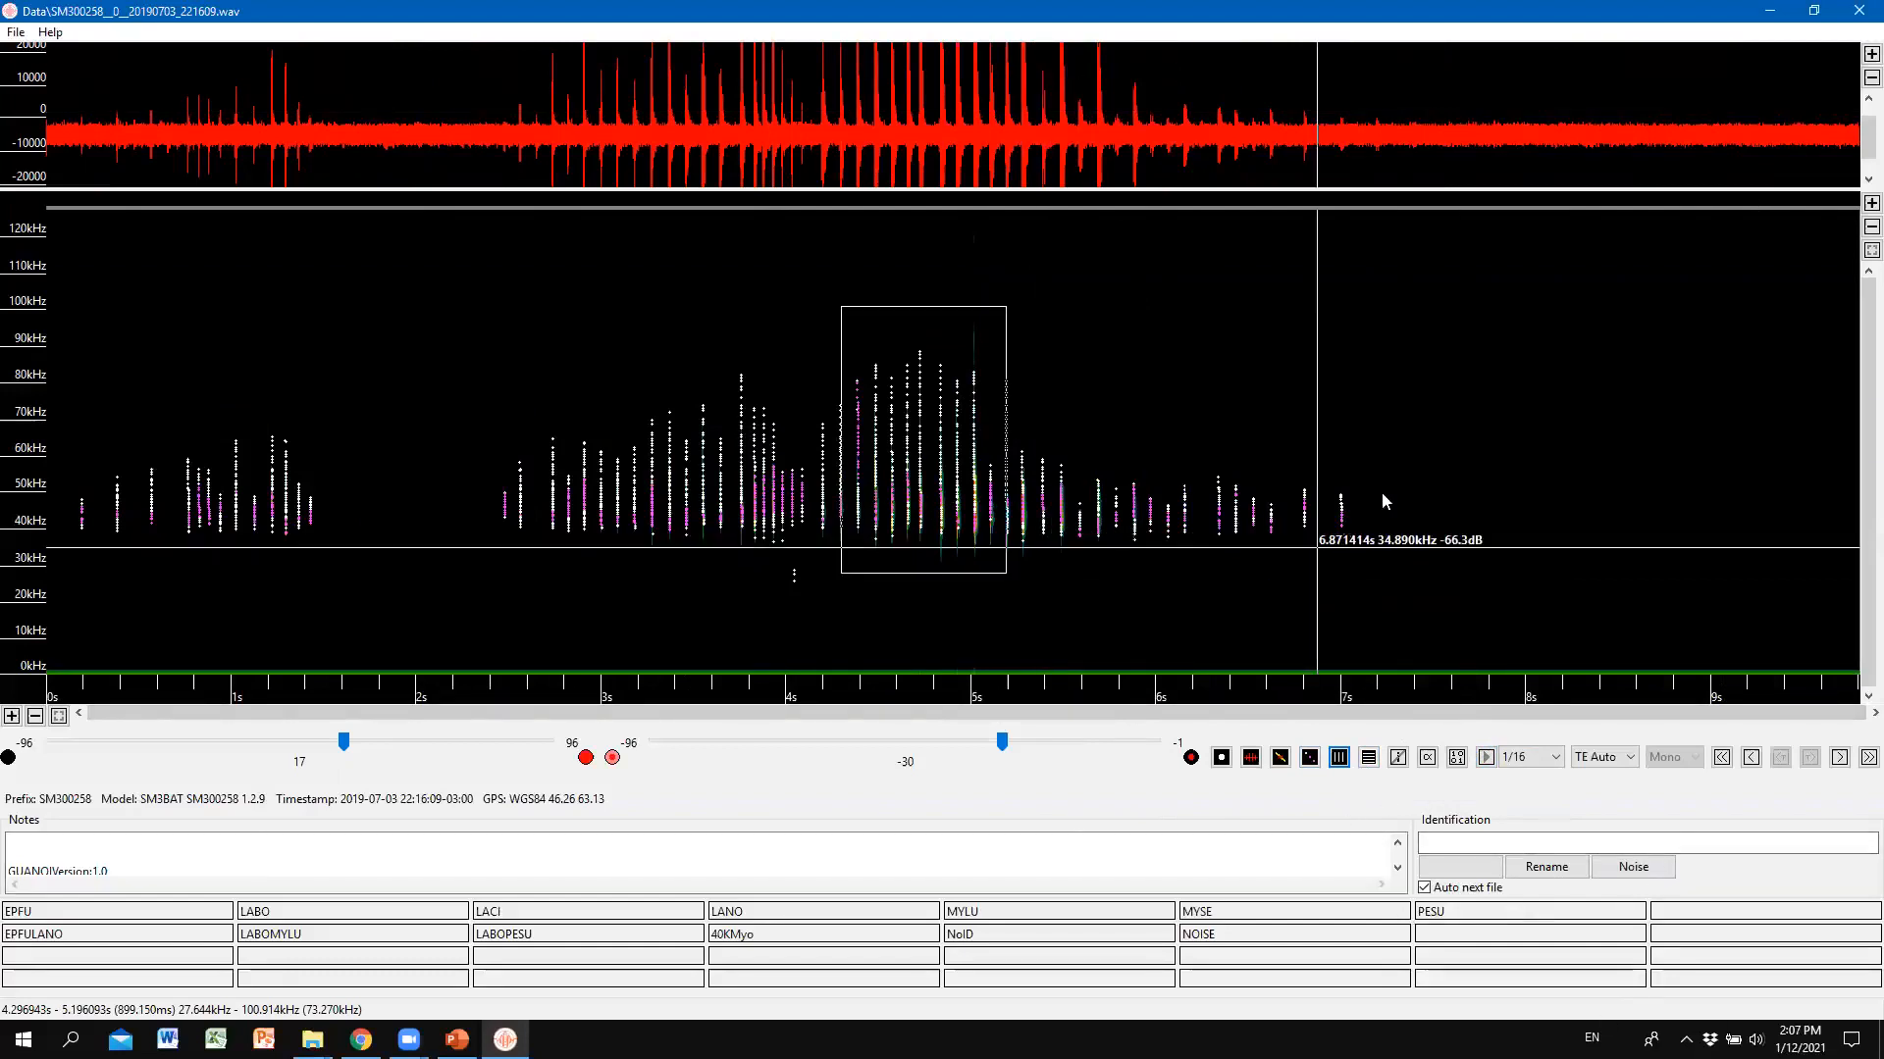
left_click_drag(1208, 446, 1229, 553)
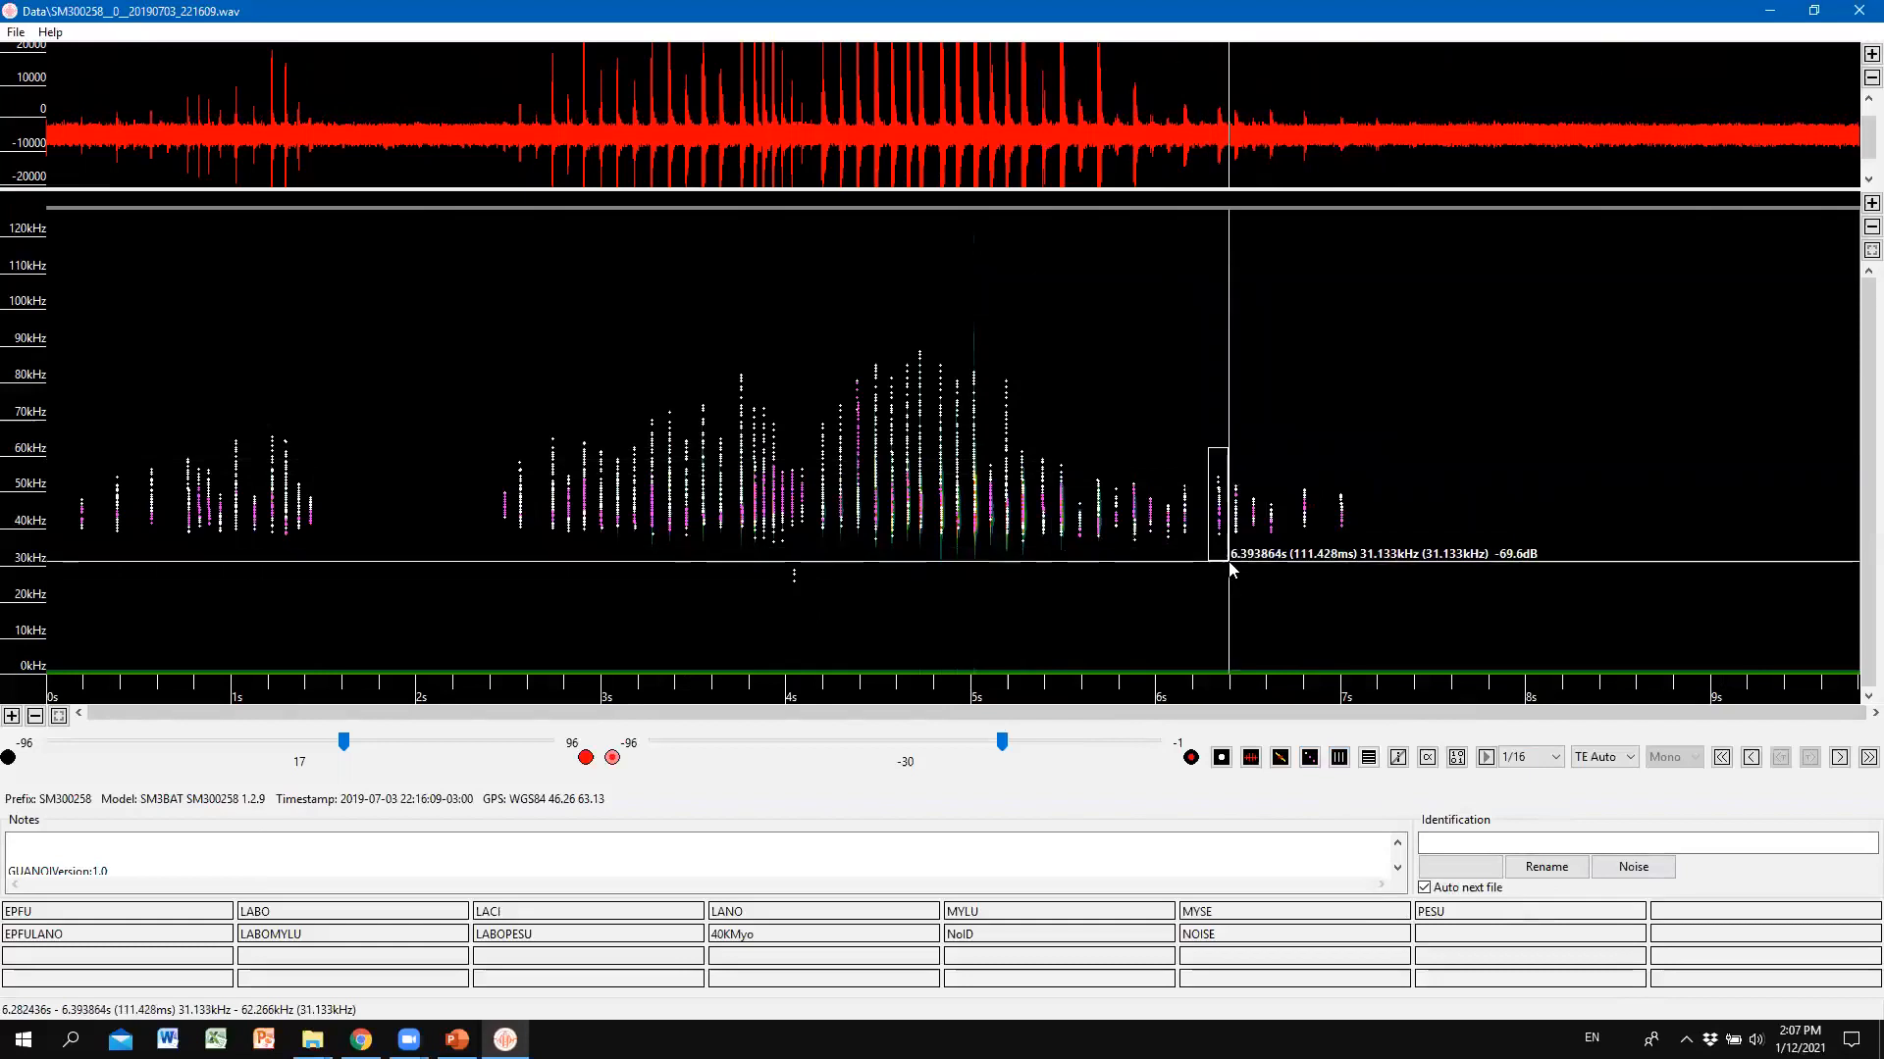
left_click(1486, 759)
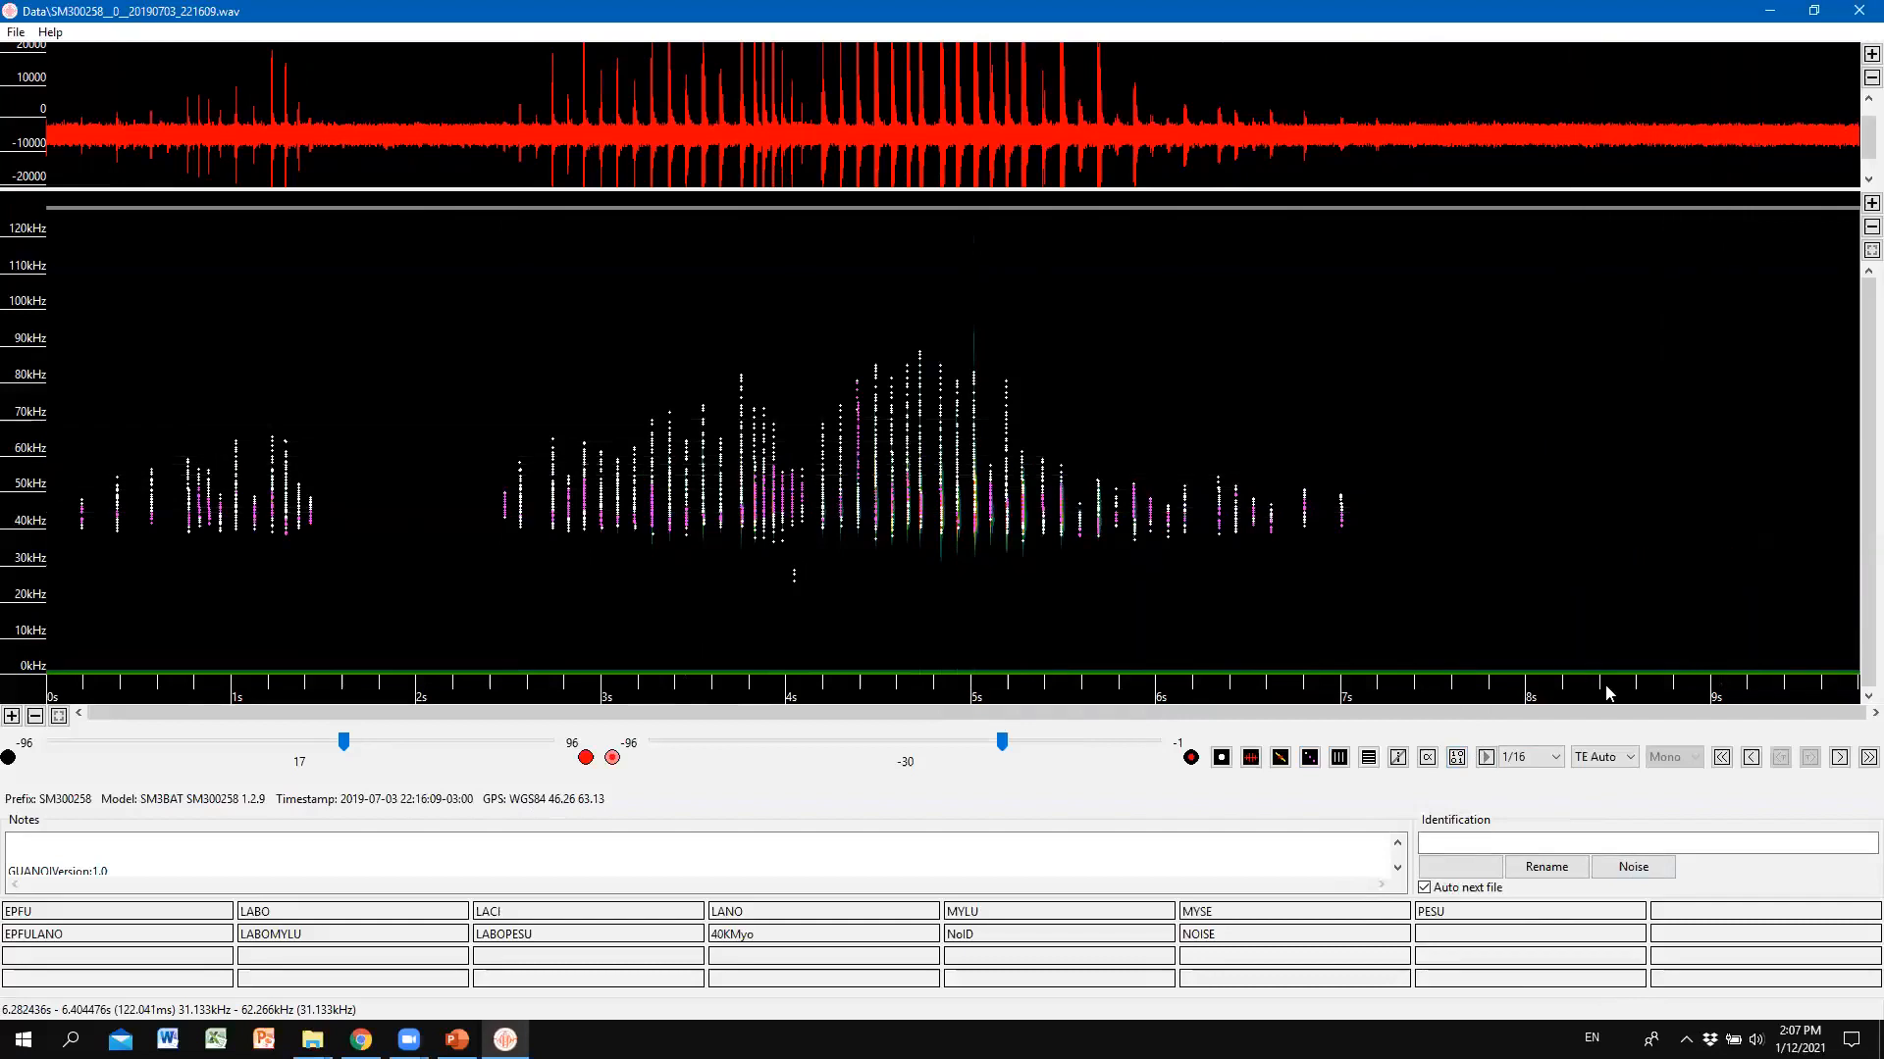
key("alt+Tab")
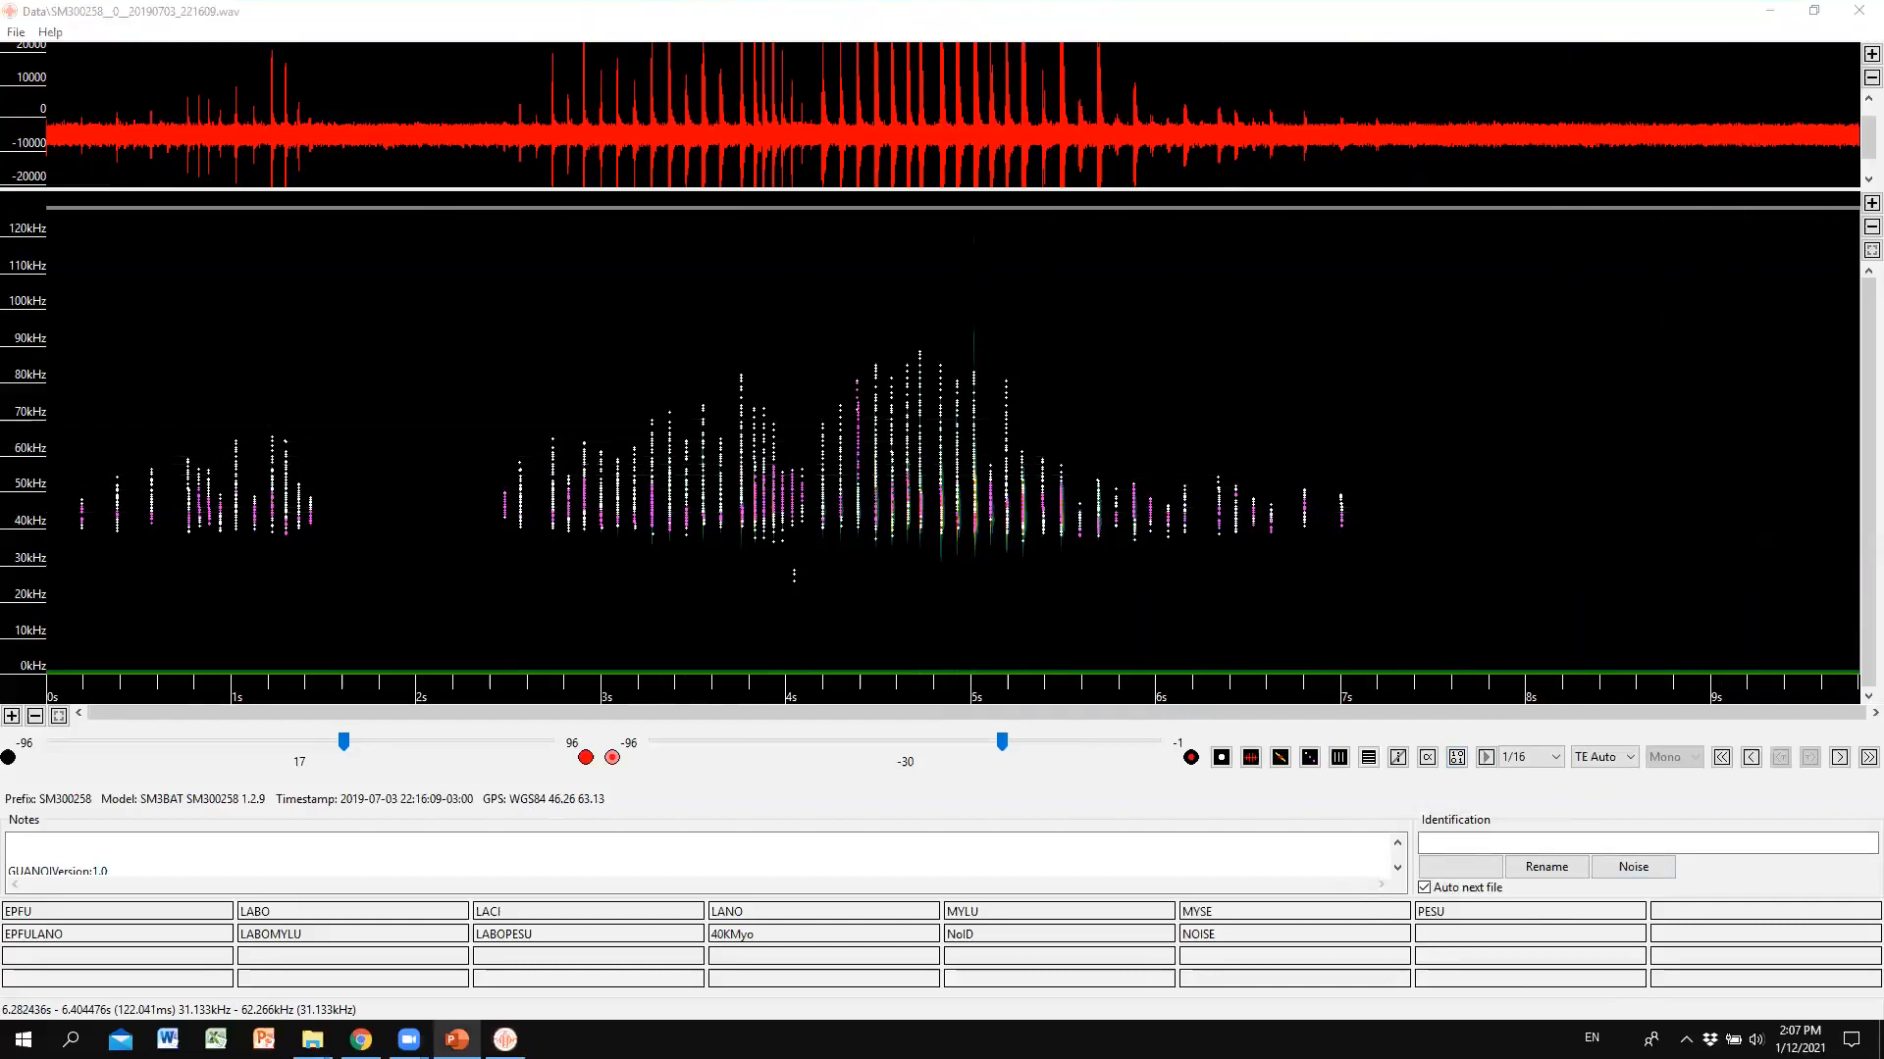
Set the spectrogram brightness to 35 so the background noise band reappears.
key("alt+Tab")
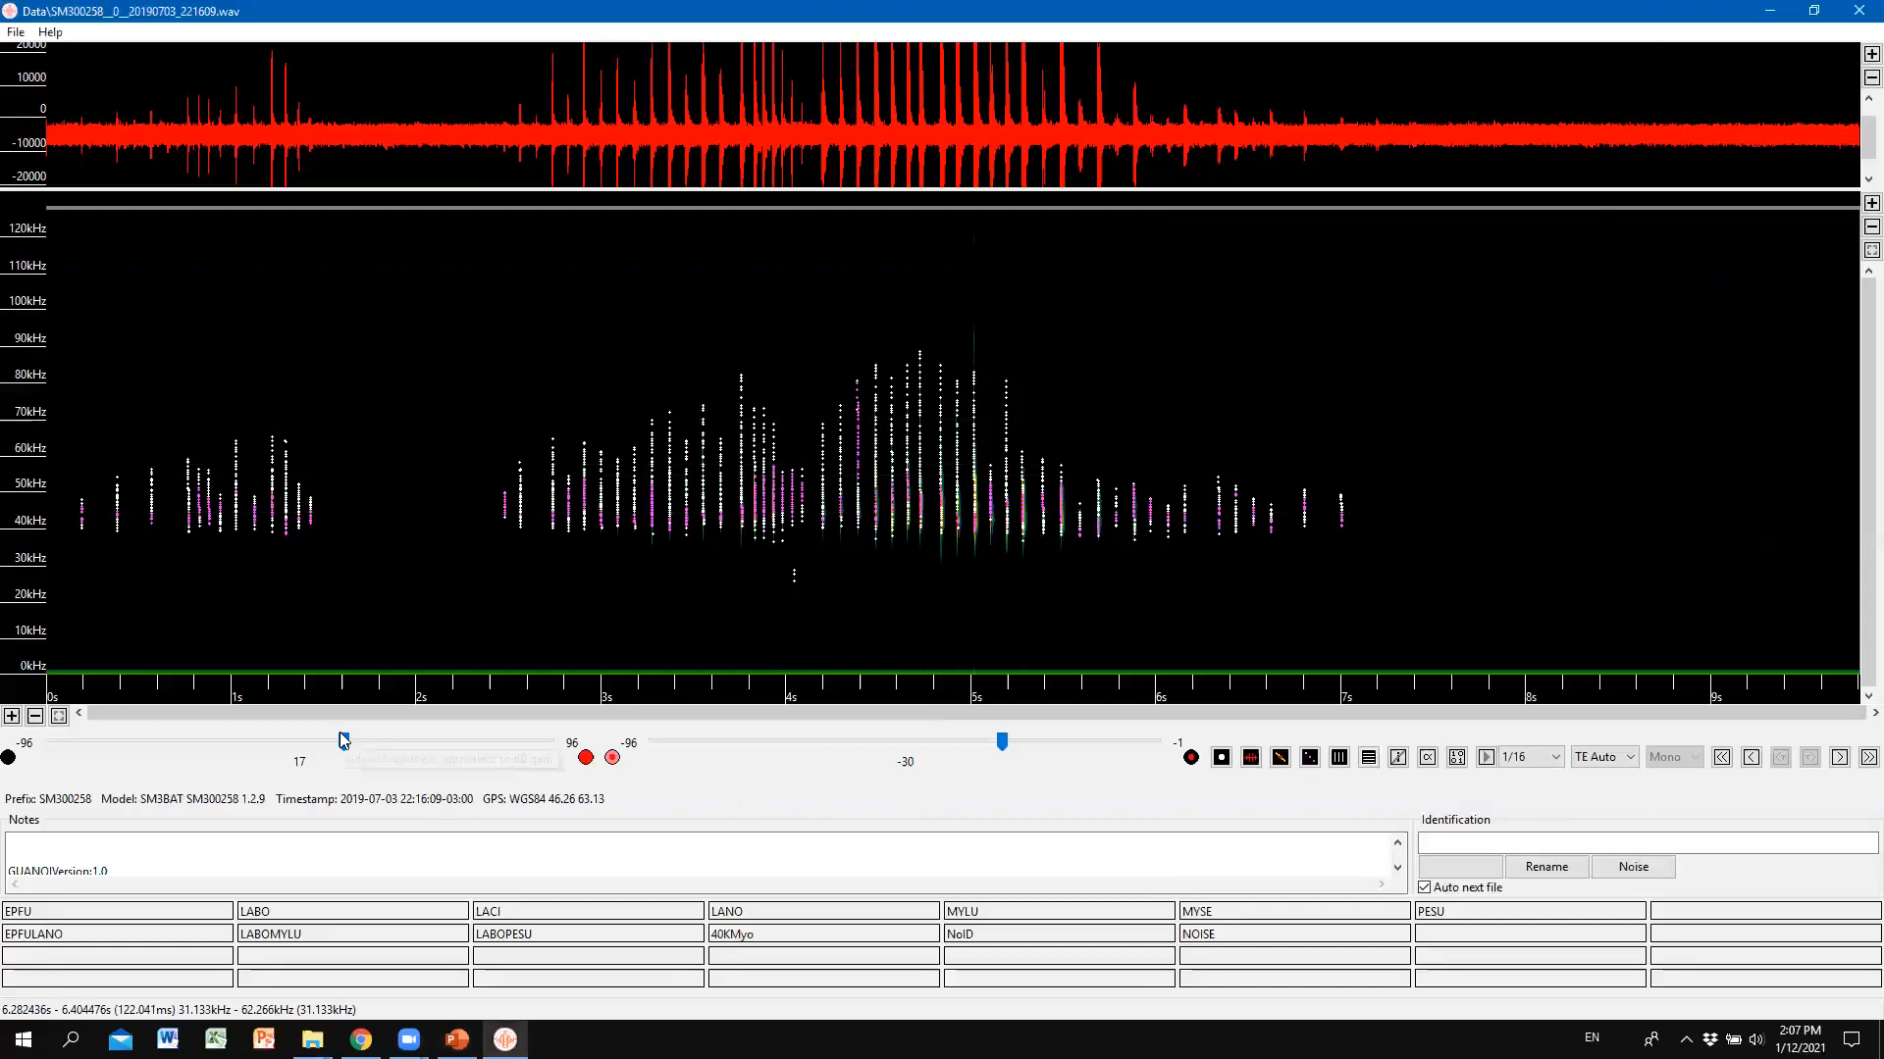
left_click(408, 743)
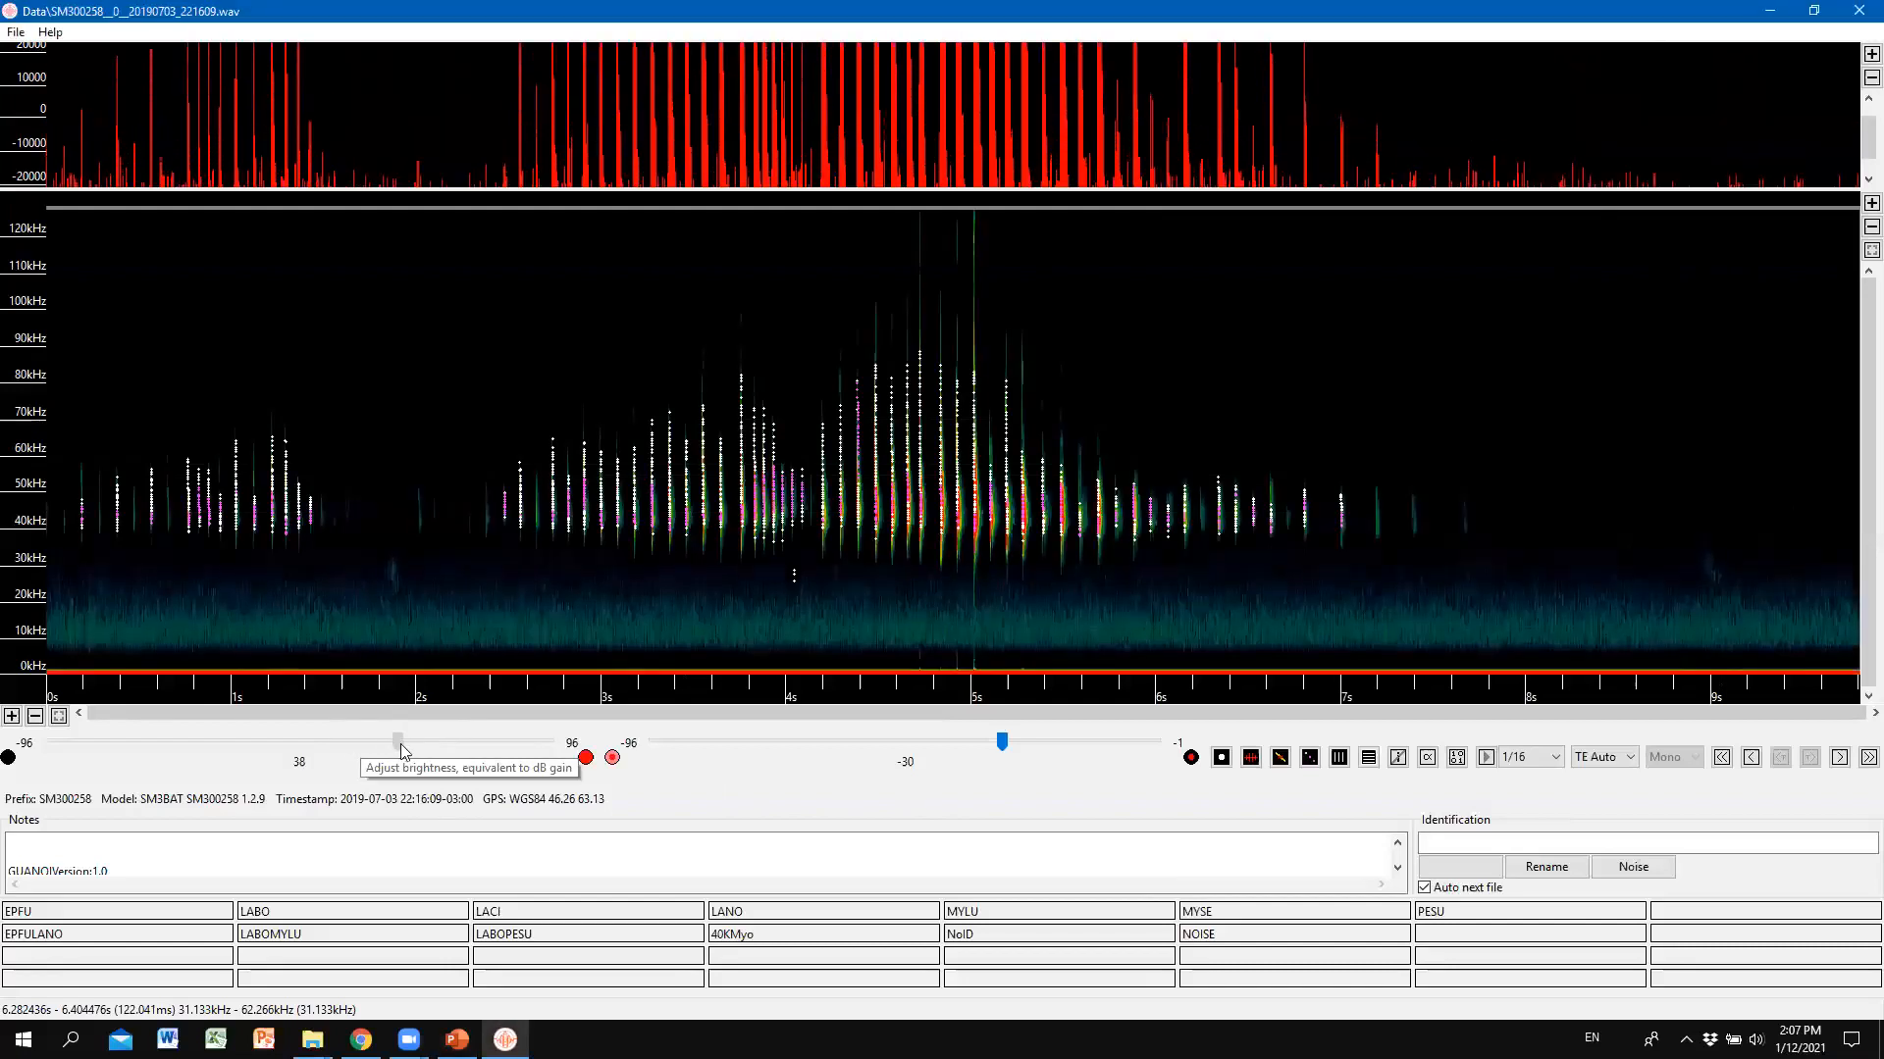
left_click_drag(408, 742, 389, 742)
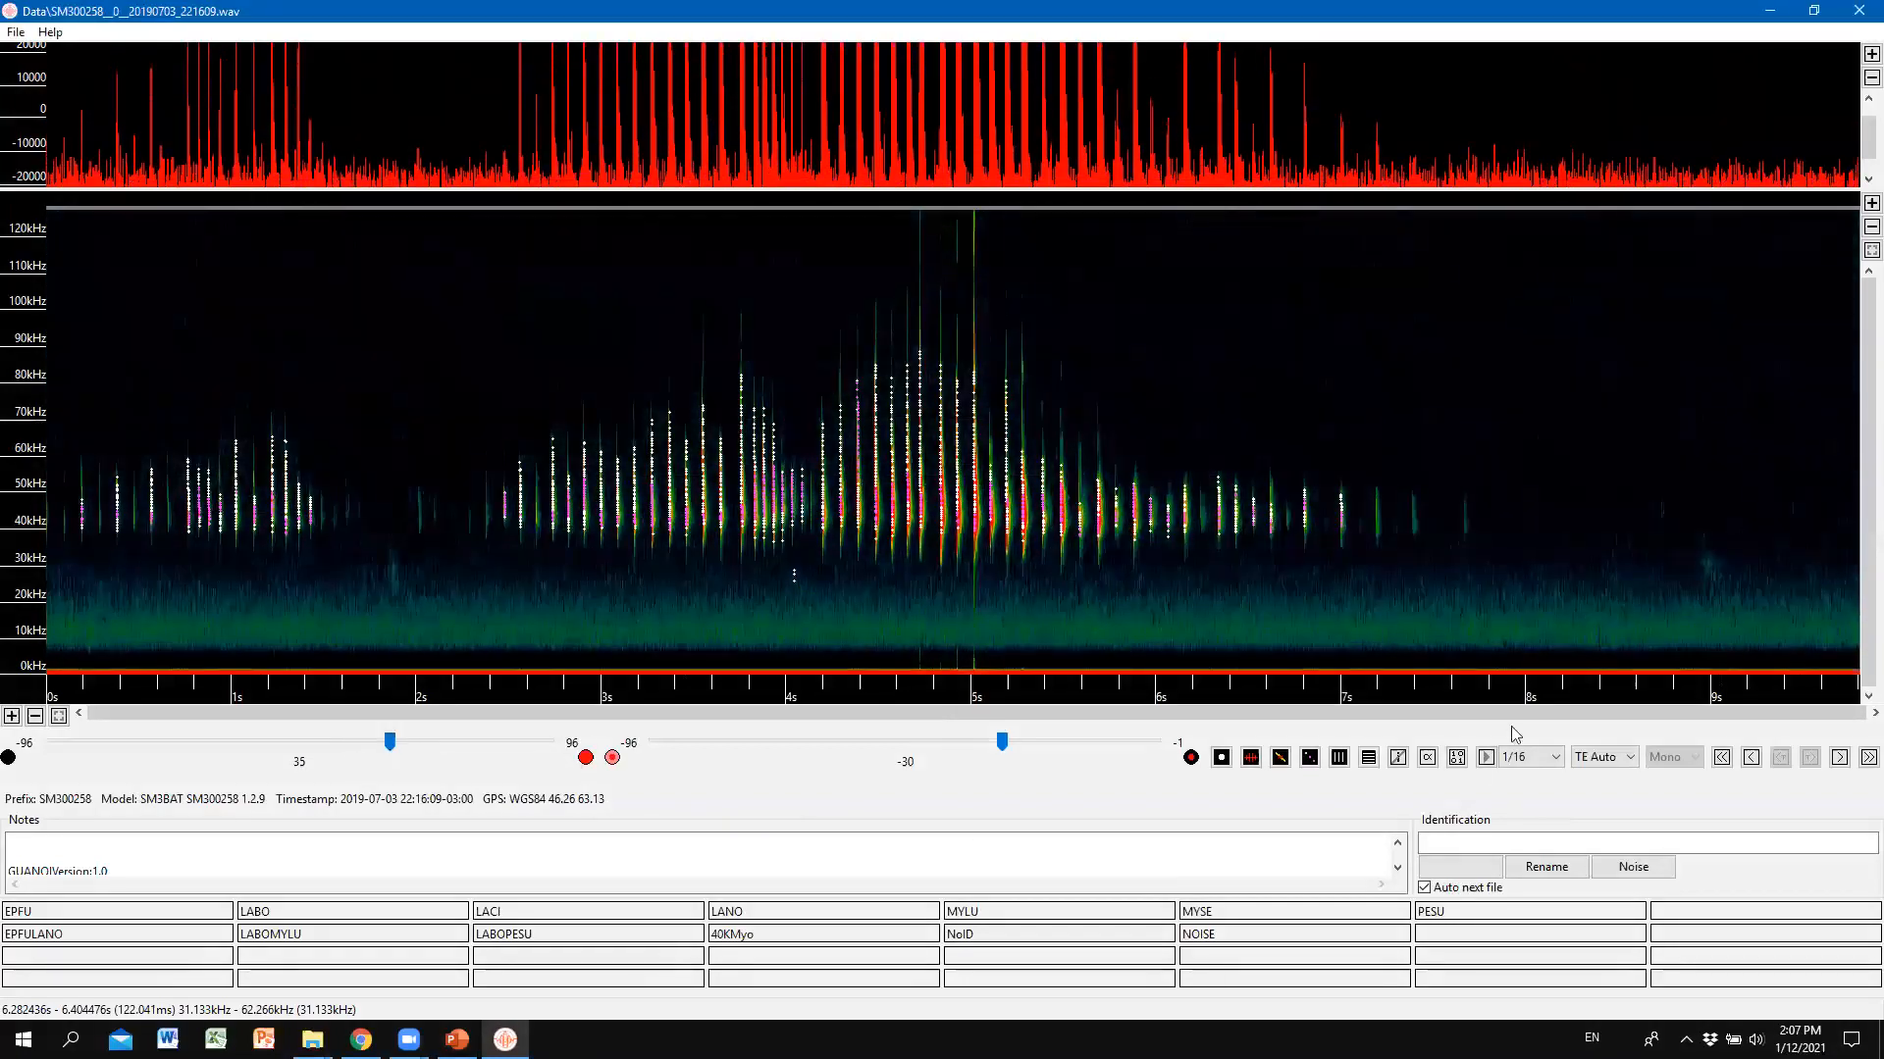
Keep time expansion on TE Auto while moving between the viewer and PowerPoint.
left_click(1609, 774)
left_click(1609, 779)
key("alt+Tab")
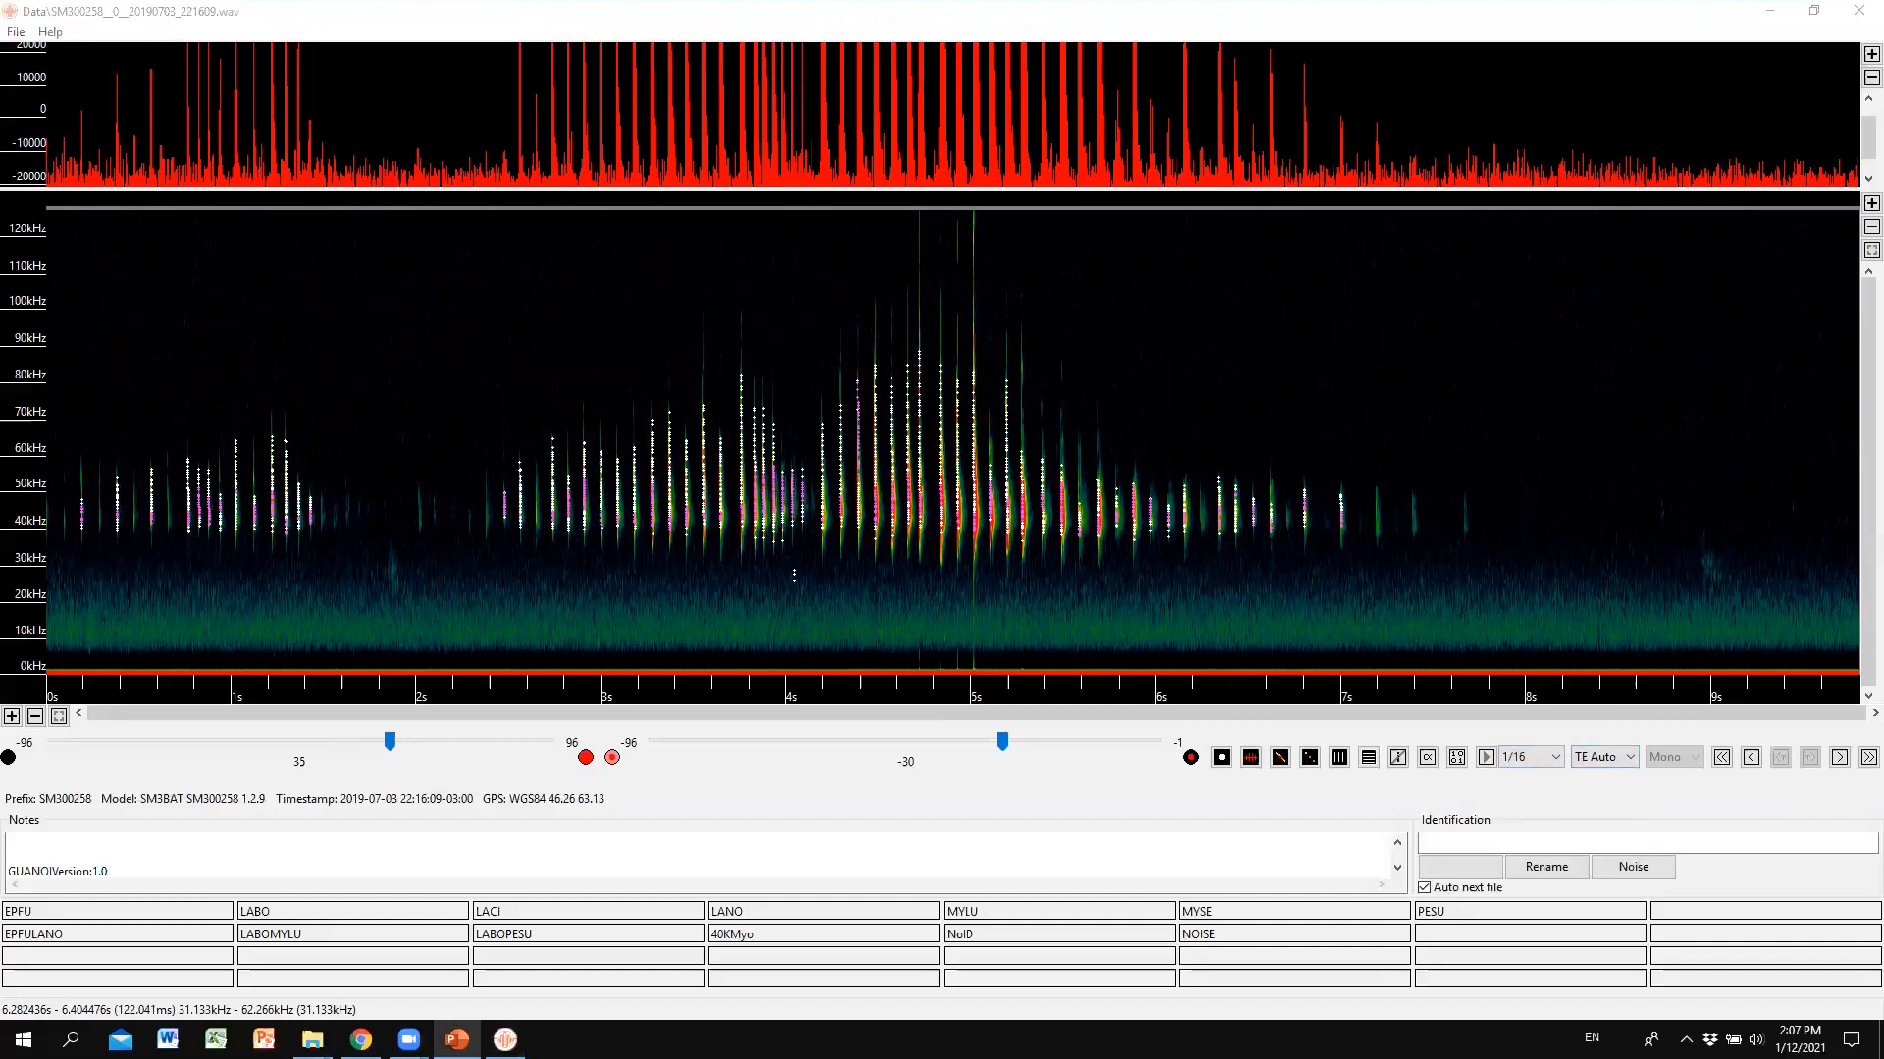
left_click(1695, 755)
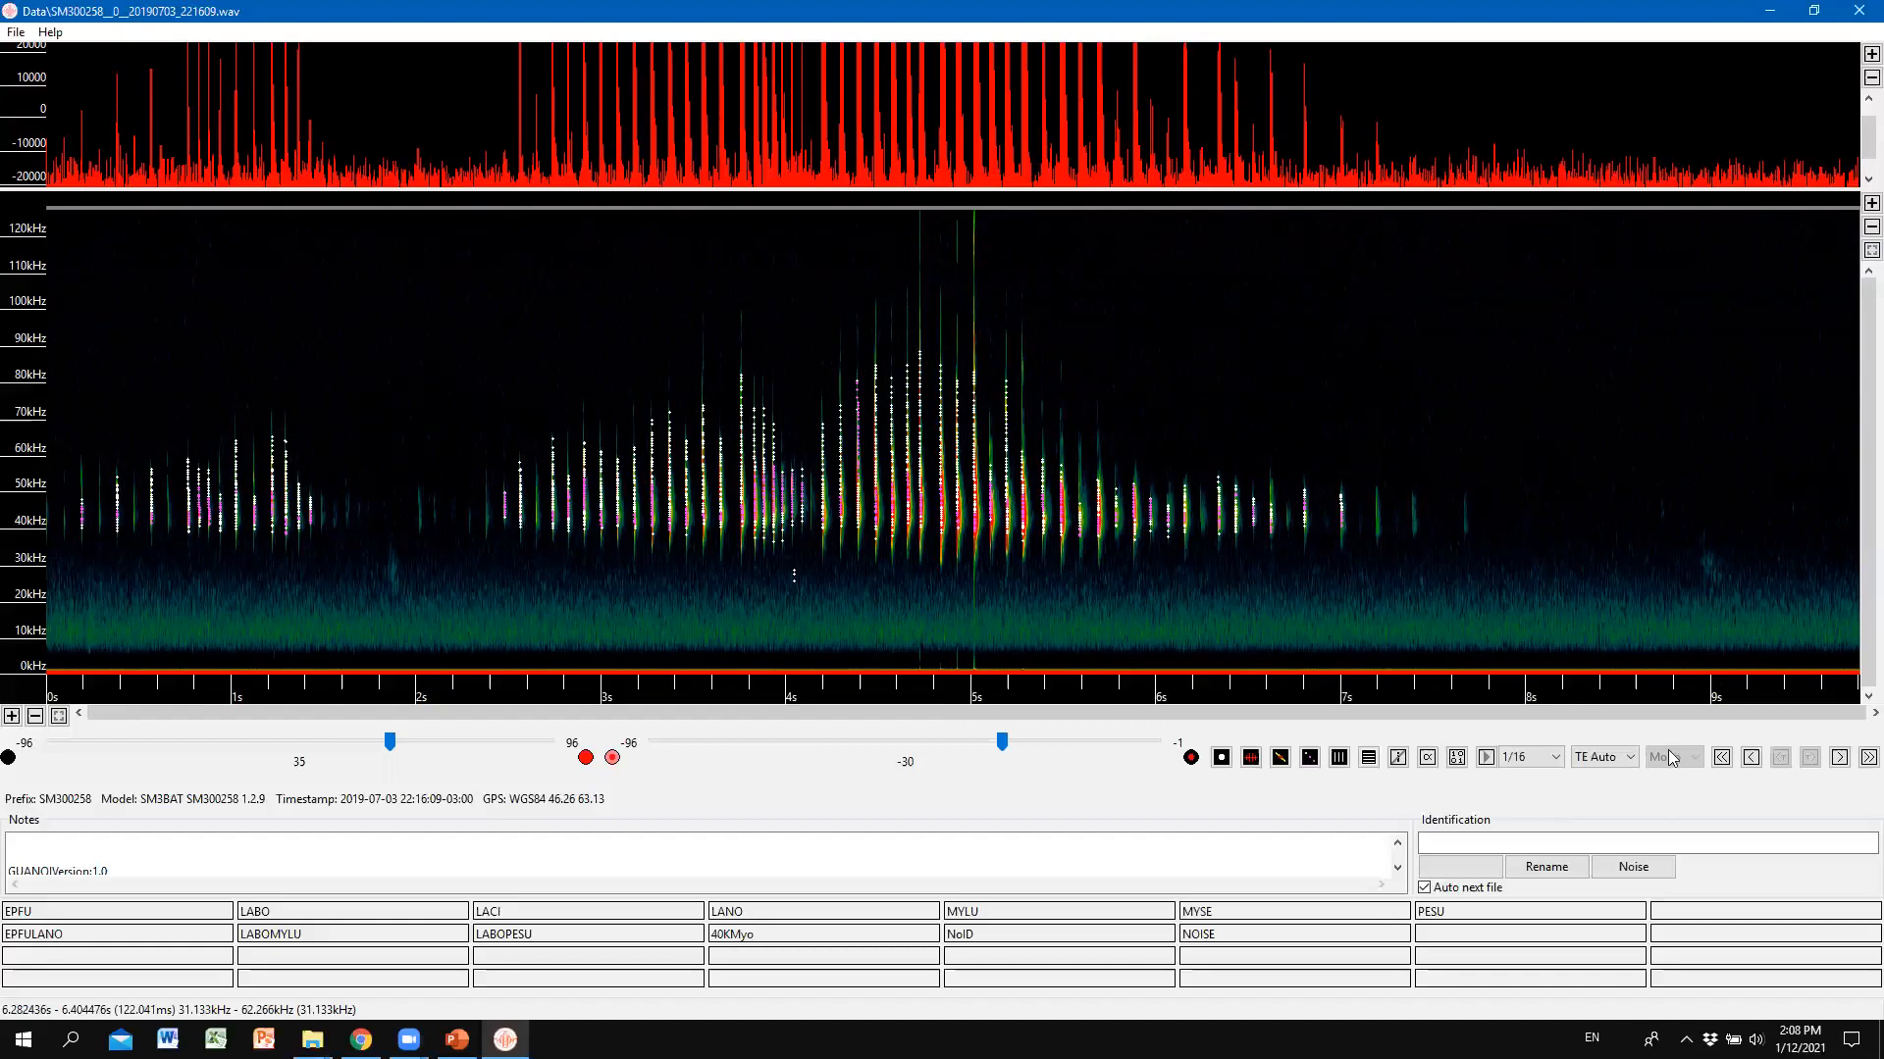
key("alt+Tab")
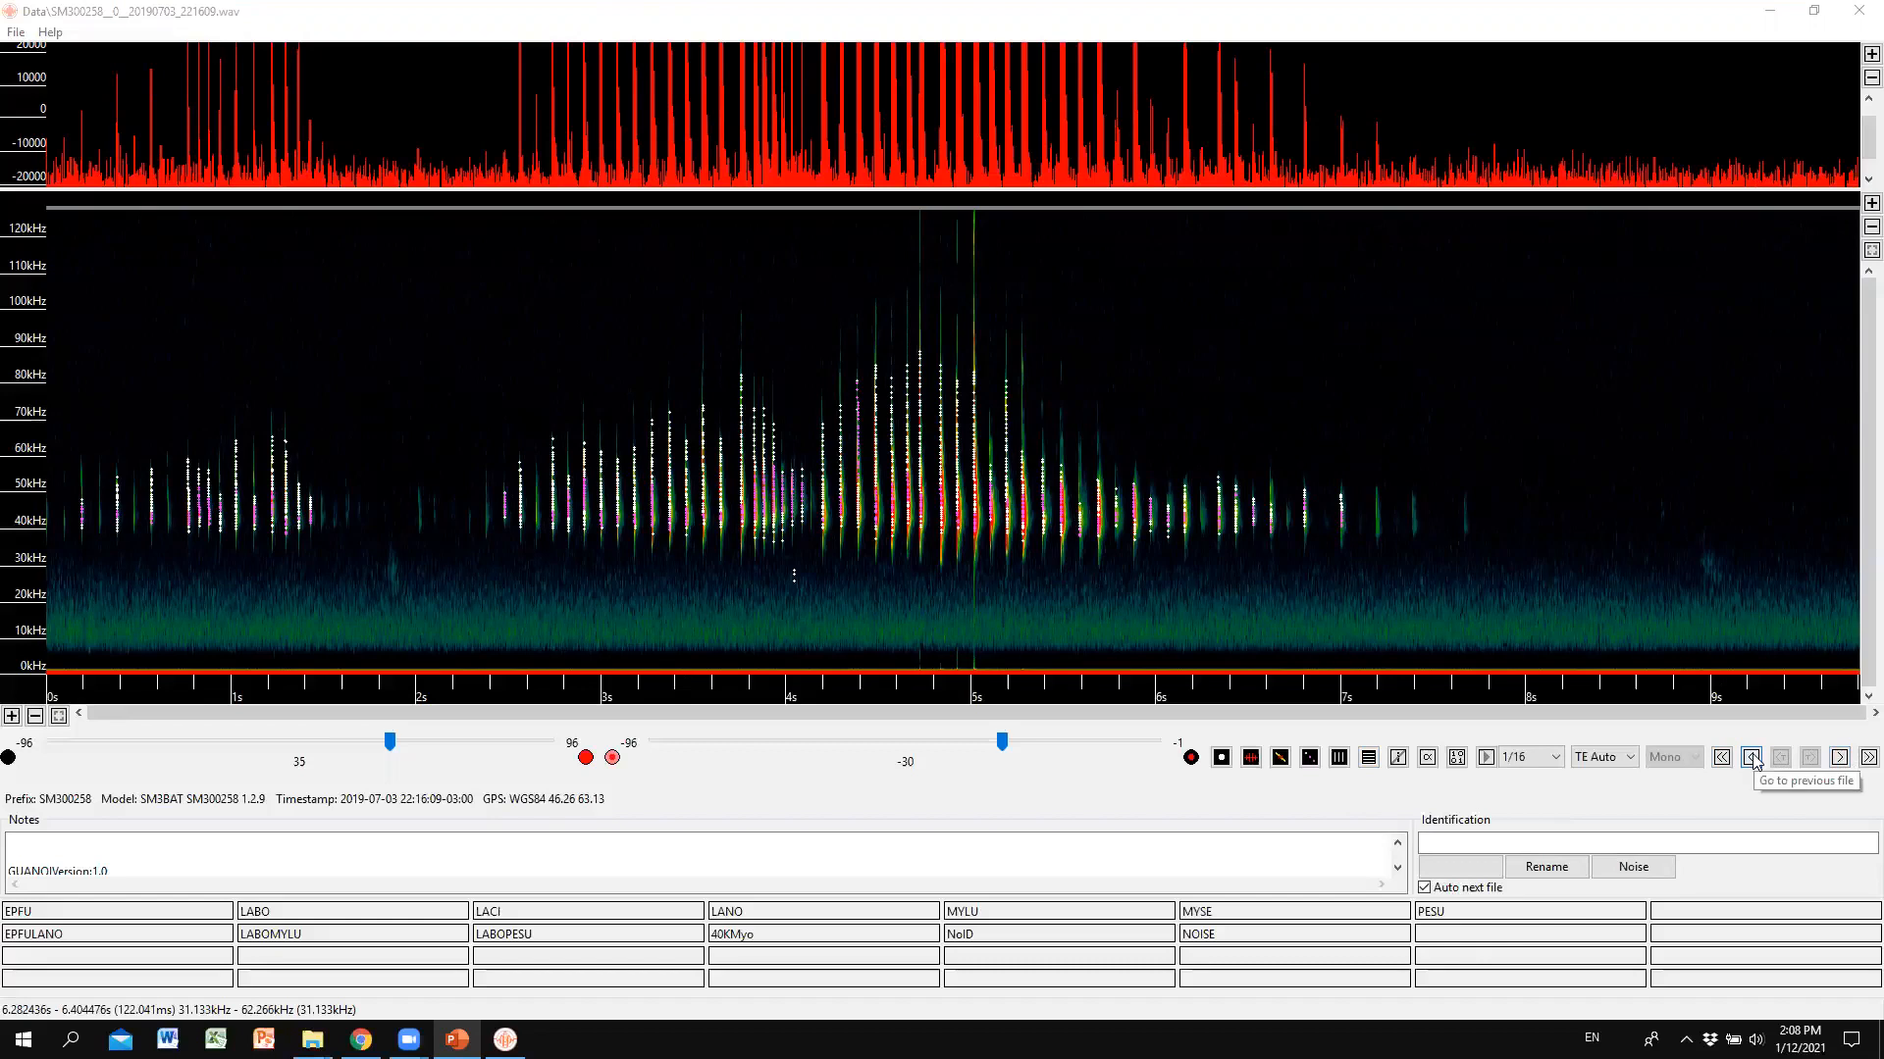
left_click(1841, 759)
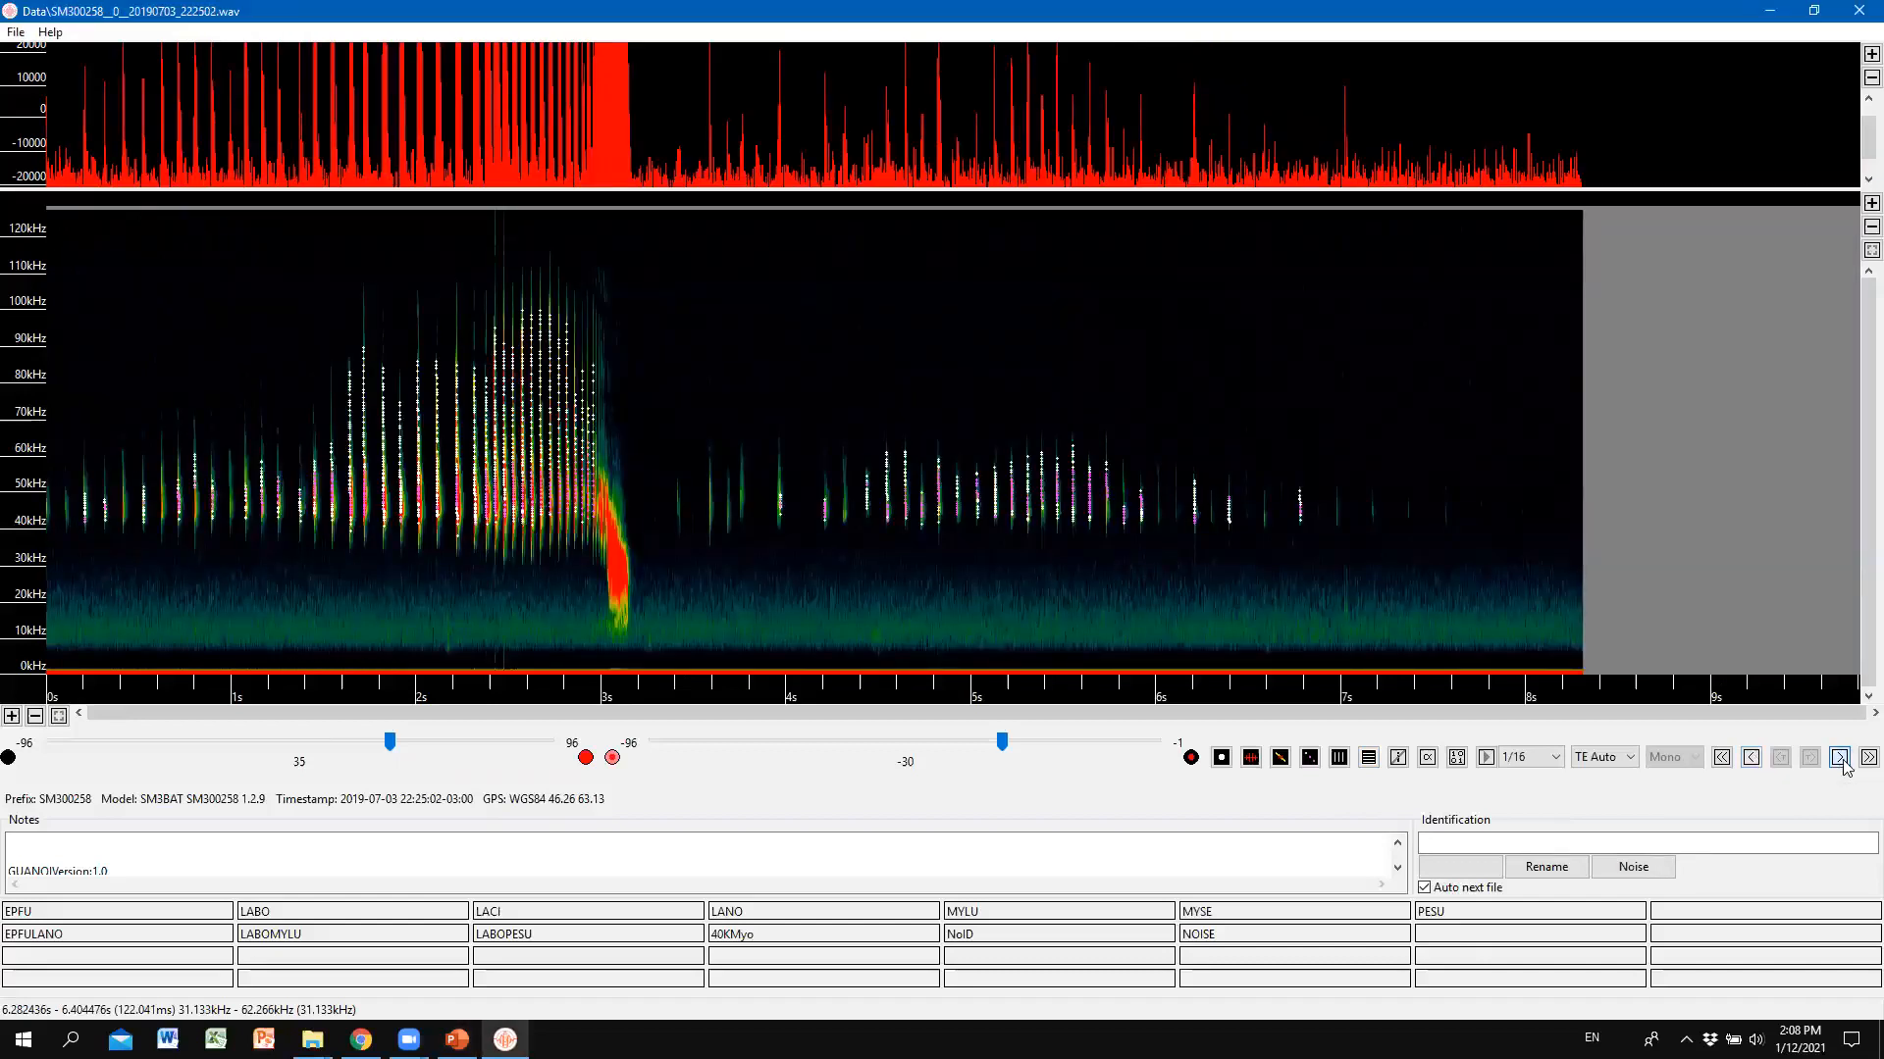
left_click(1752, 759)
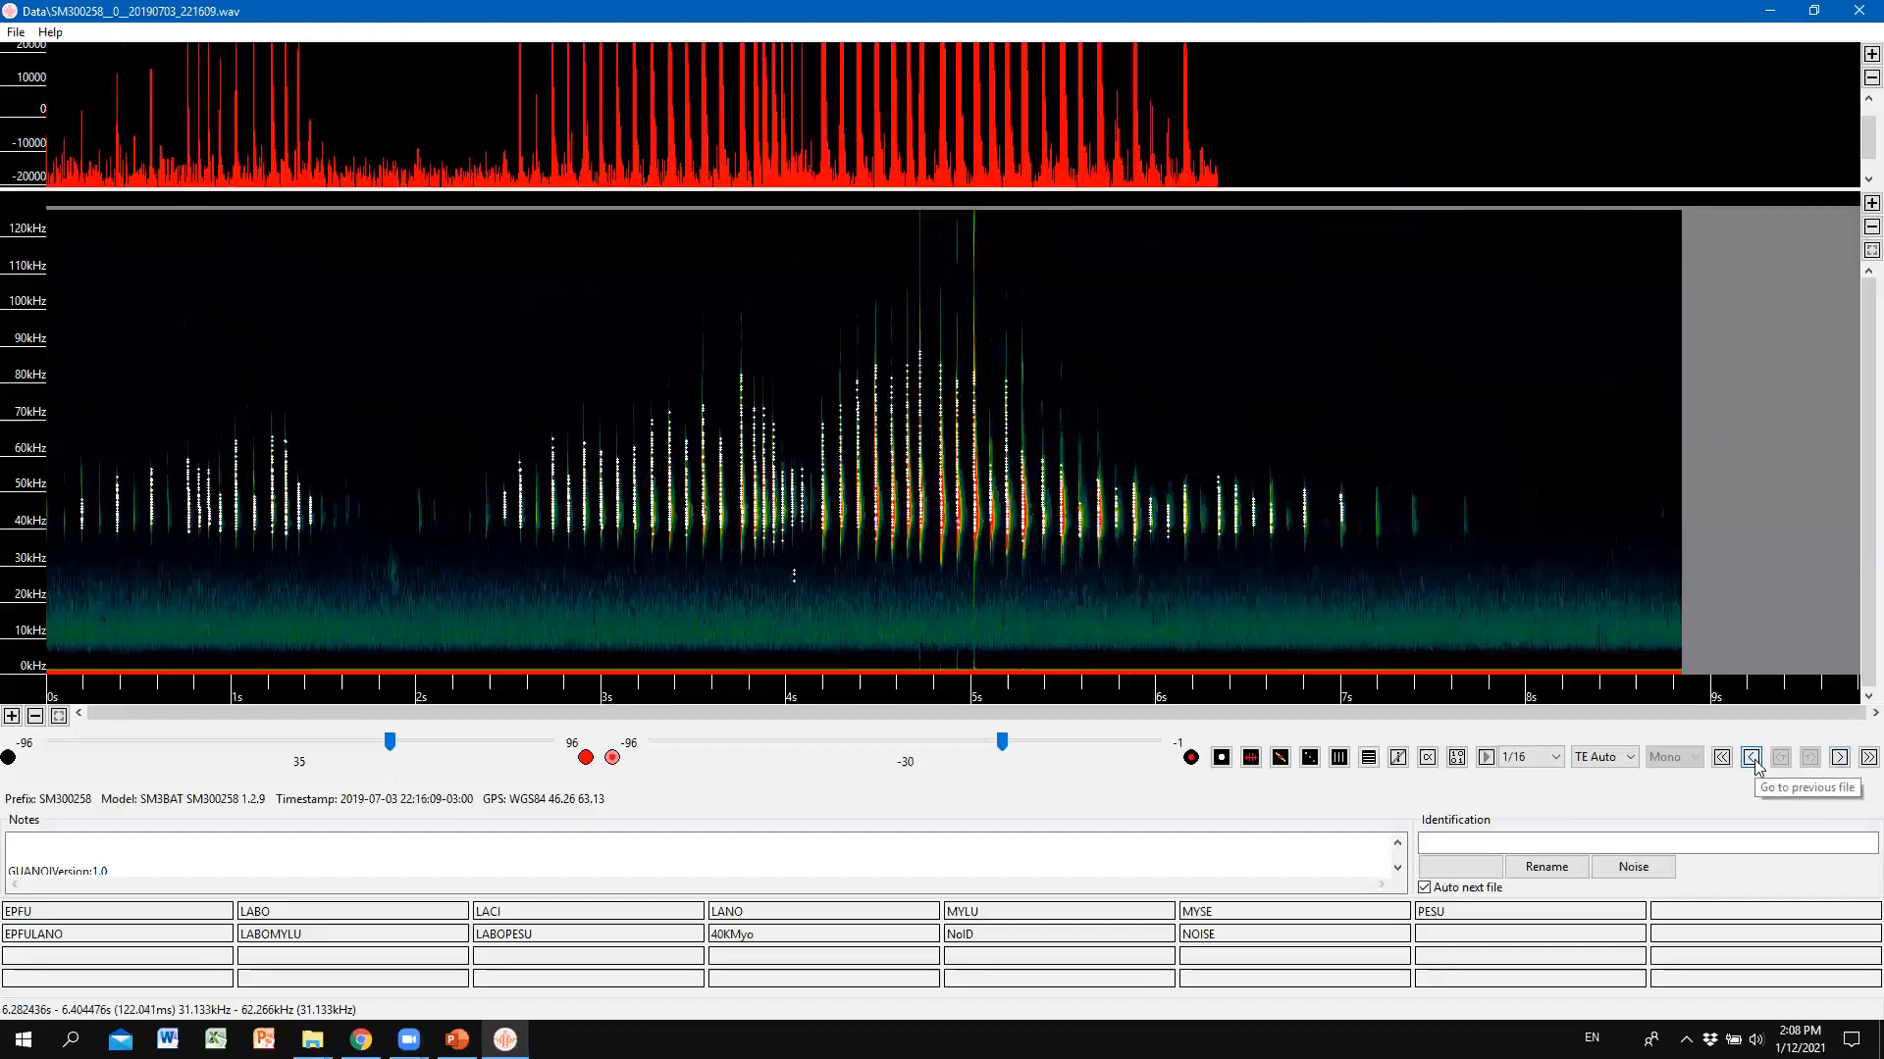
left_click(1837, 760)
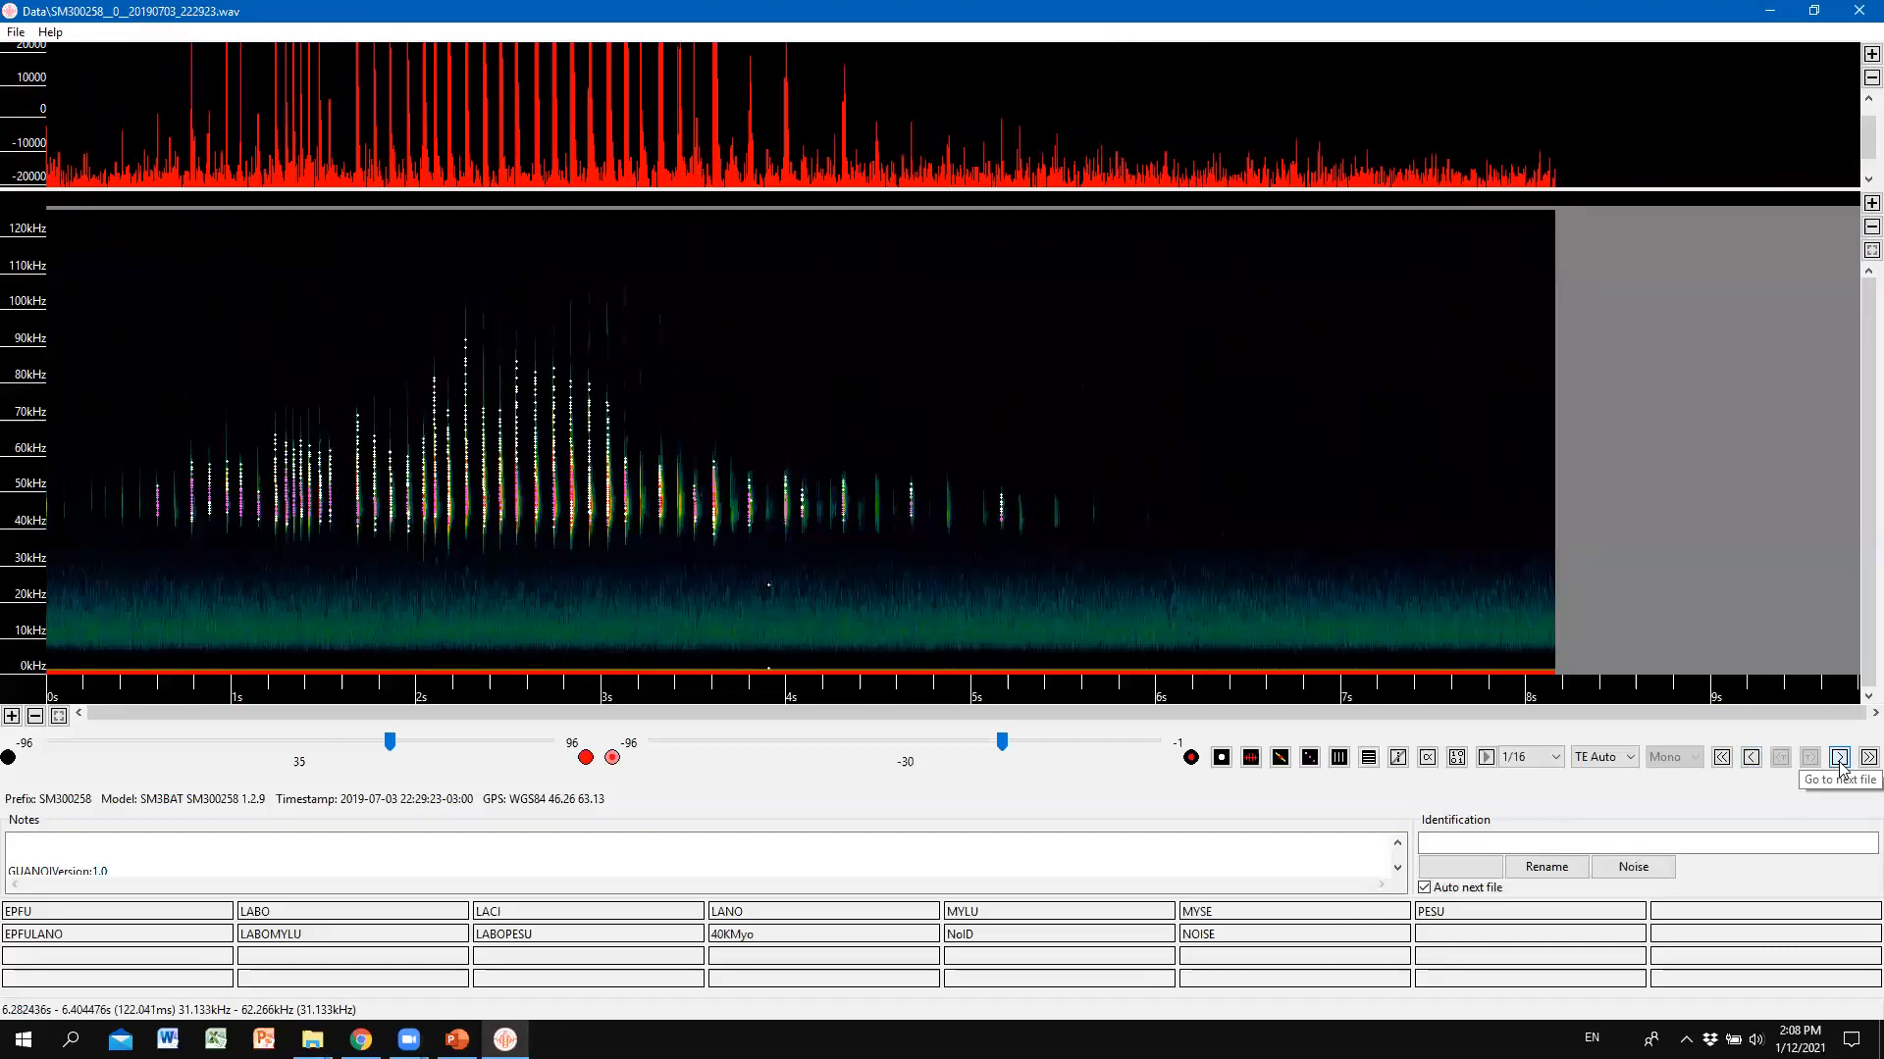
left_click(1753, 761)
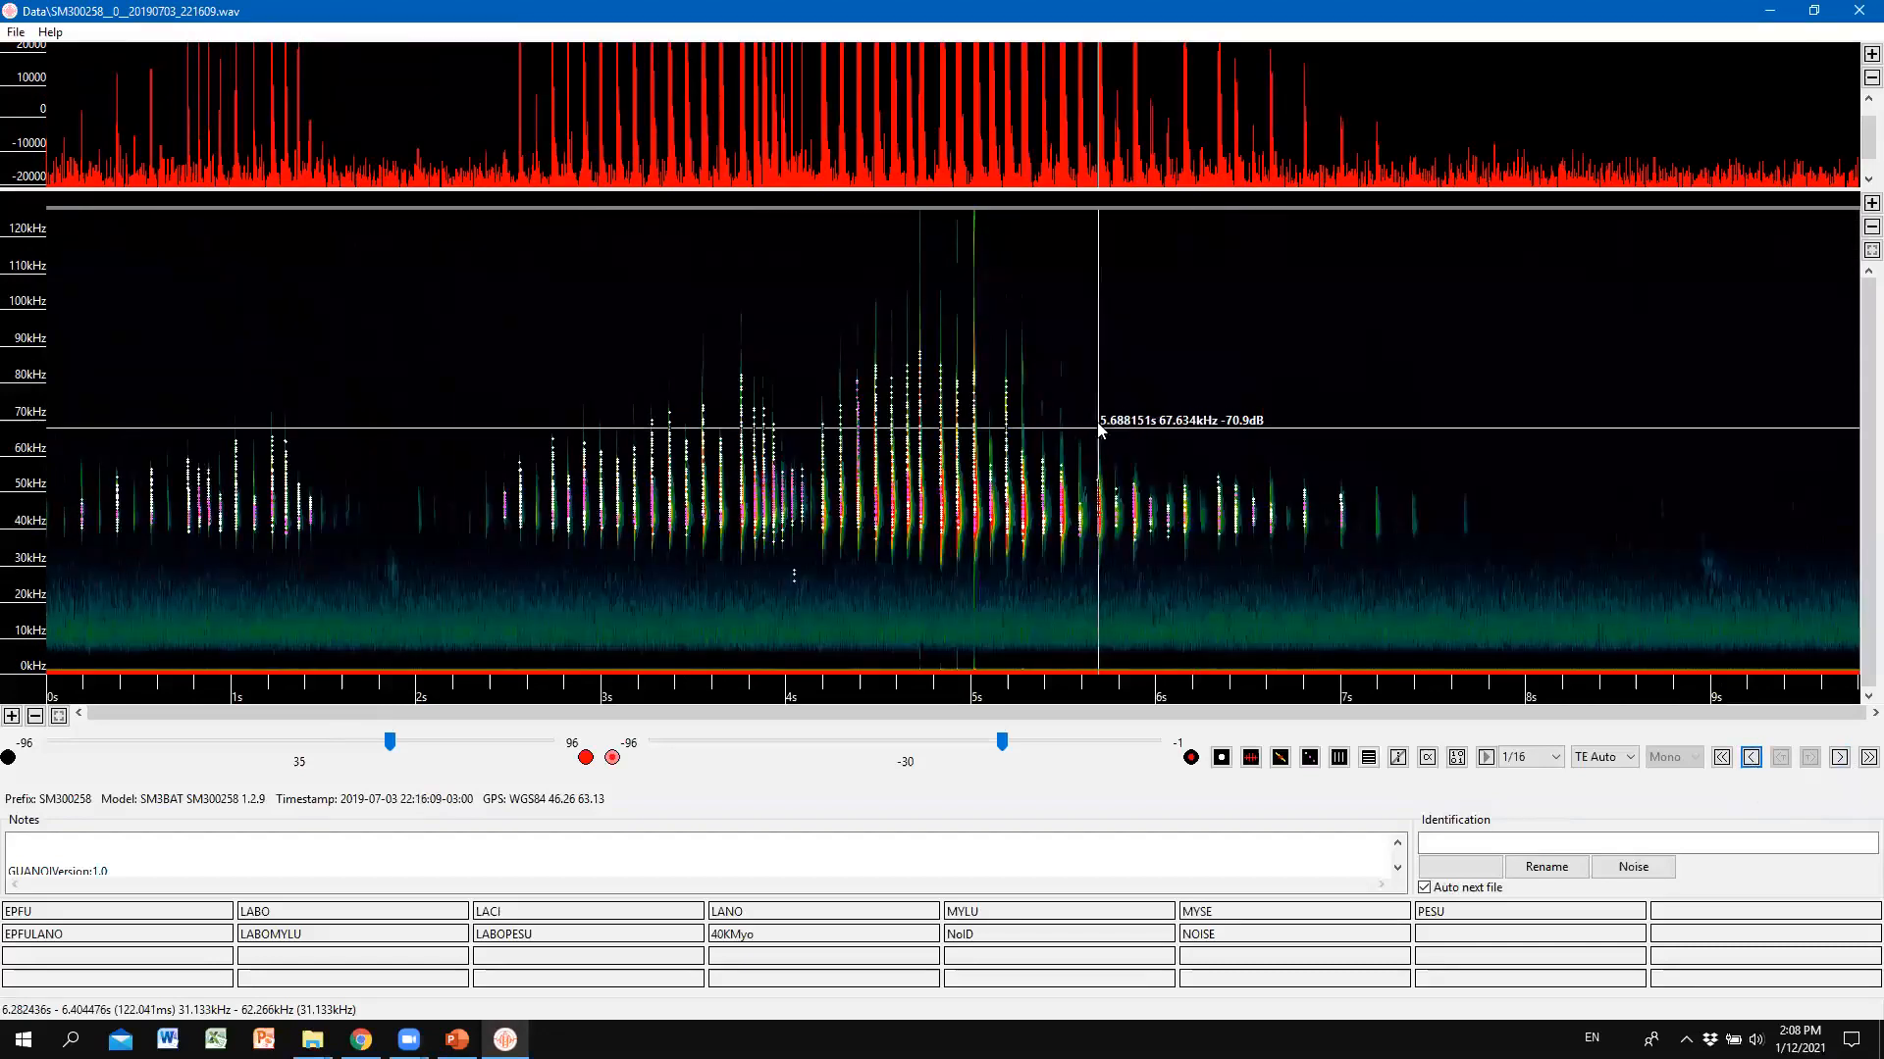
left_click(1138, 381)
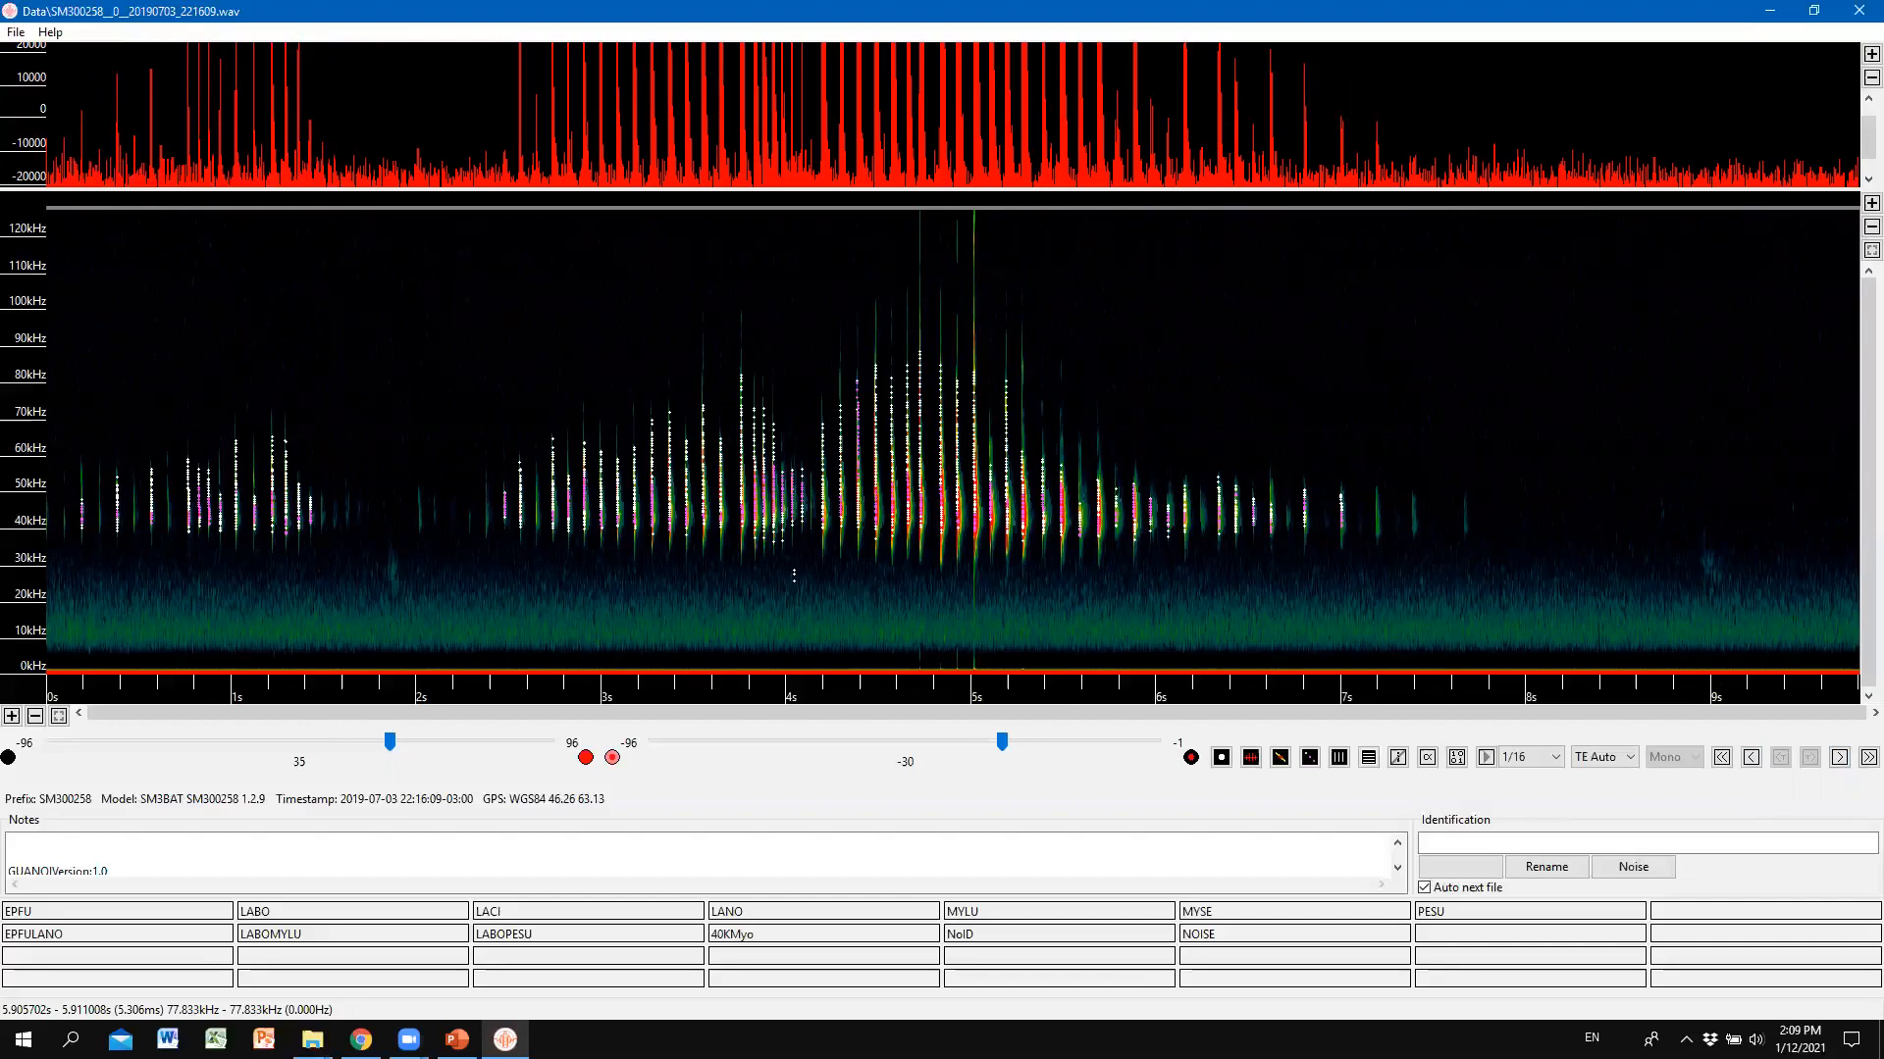
key("Right")
key("Right")
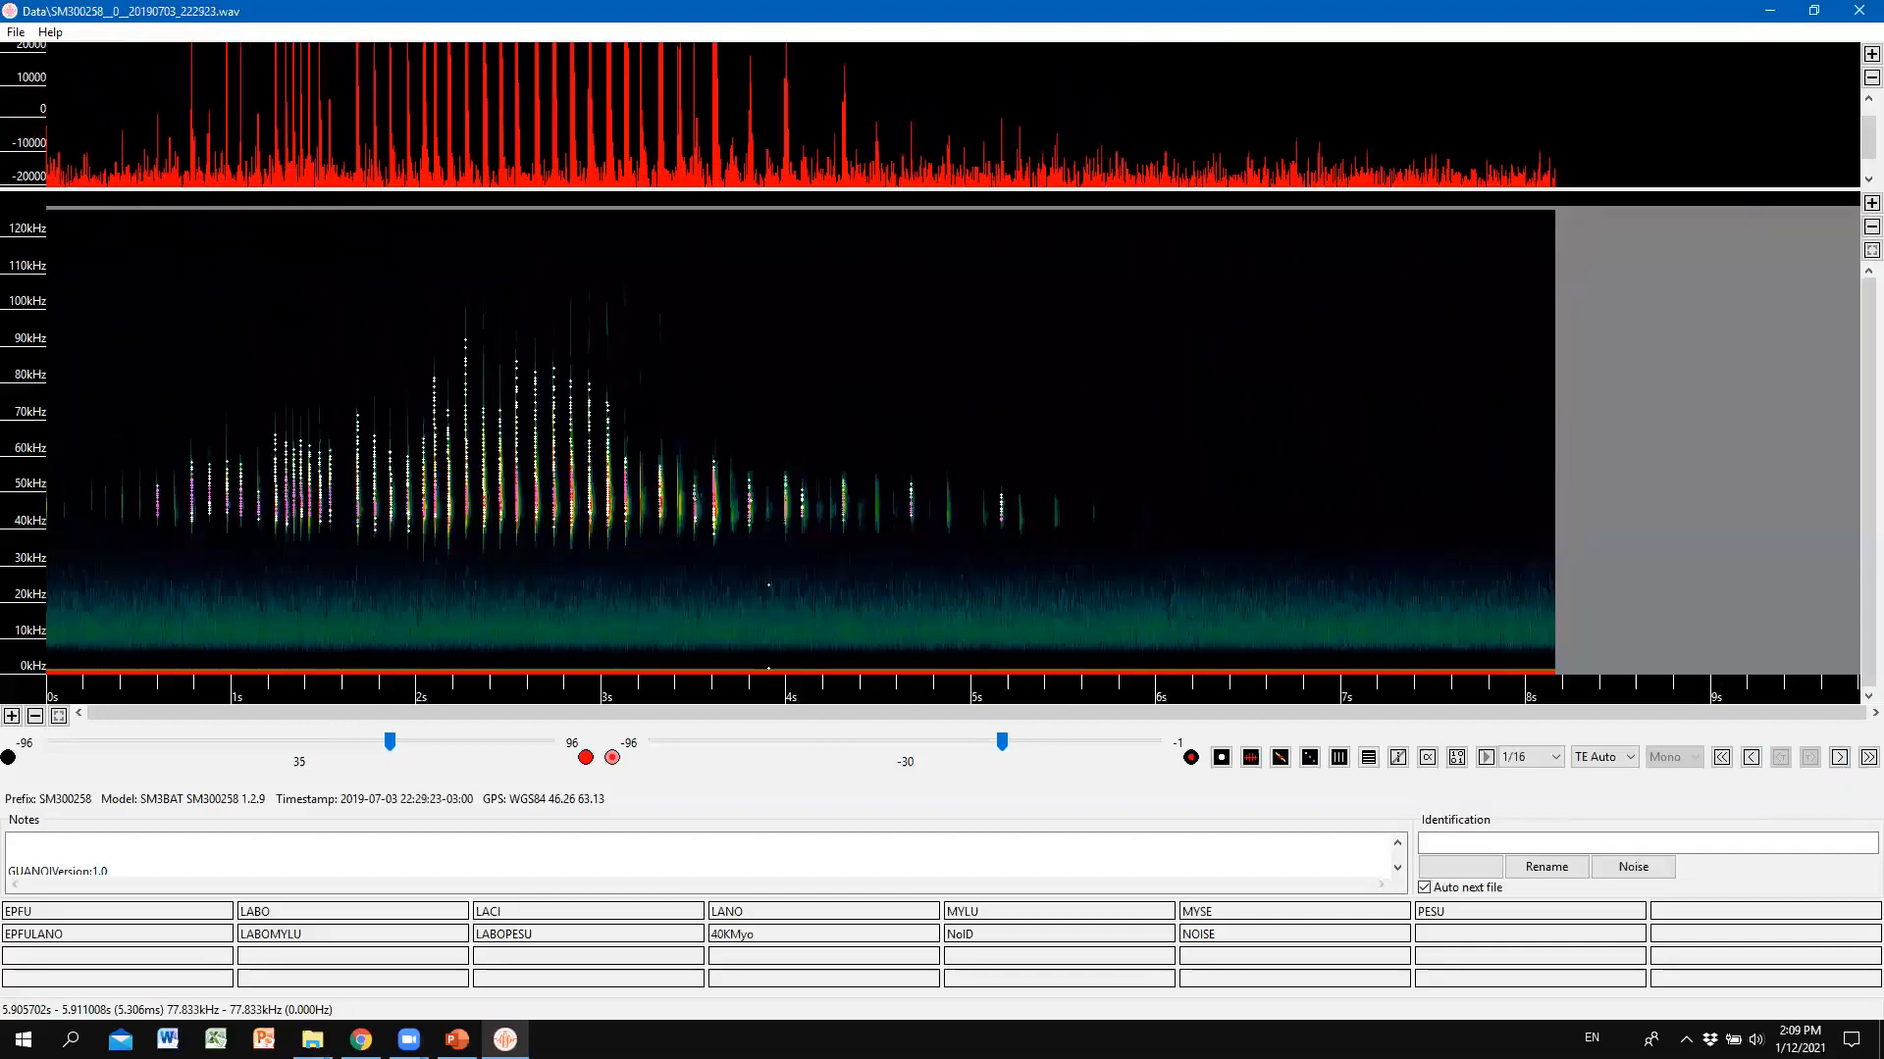
key("Left")
key("Right")
key("Left")
key("Left")
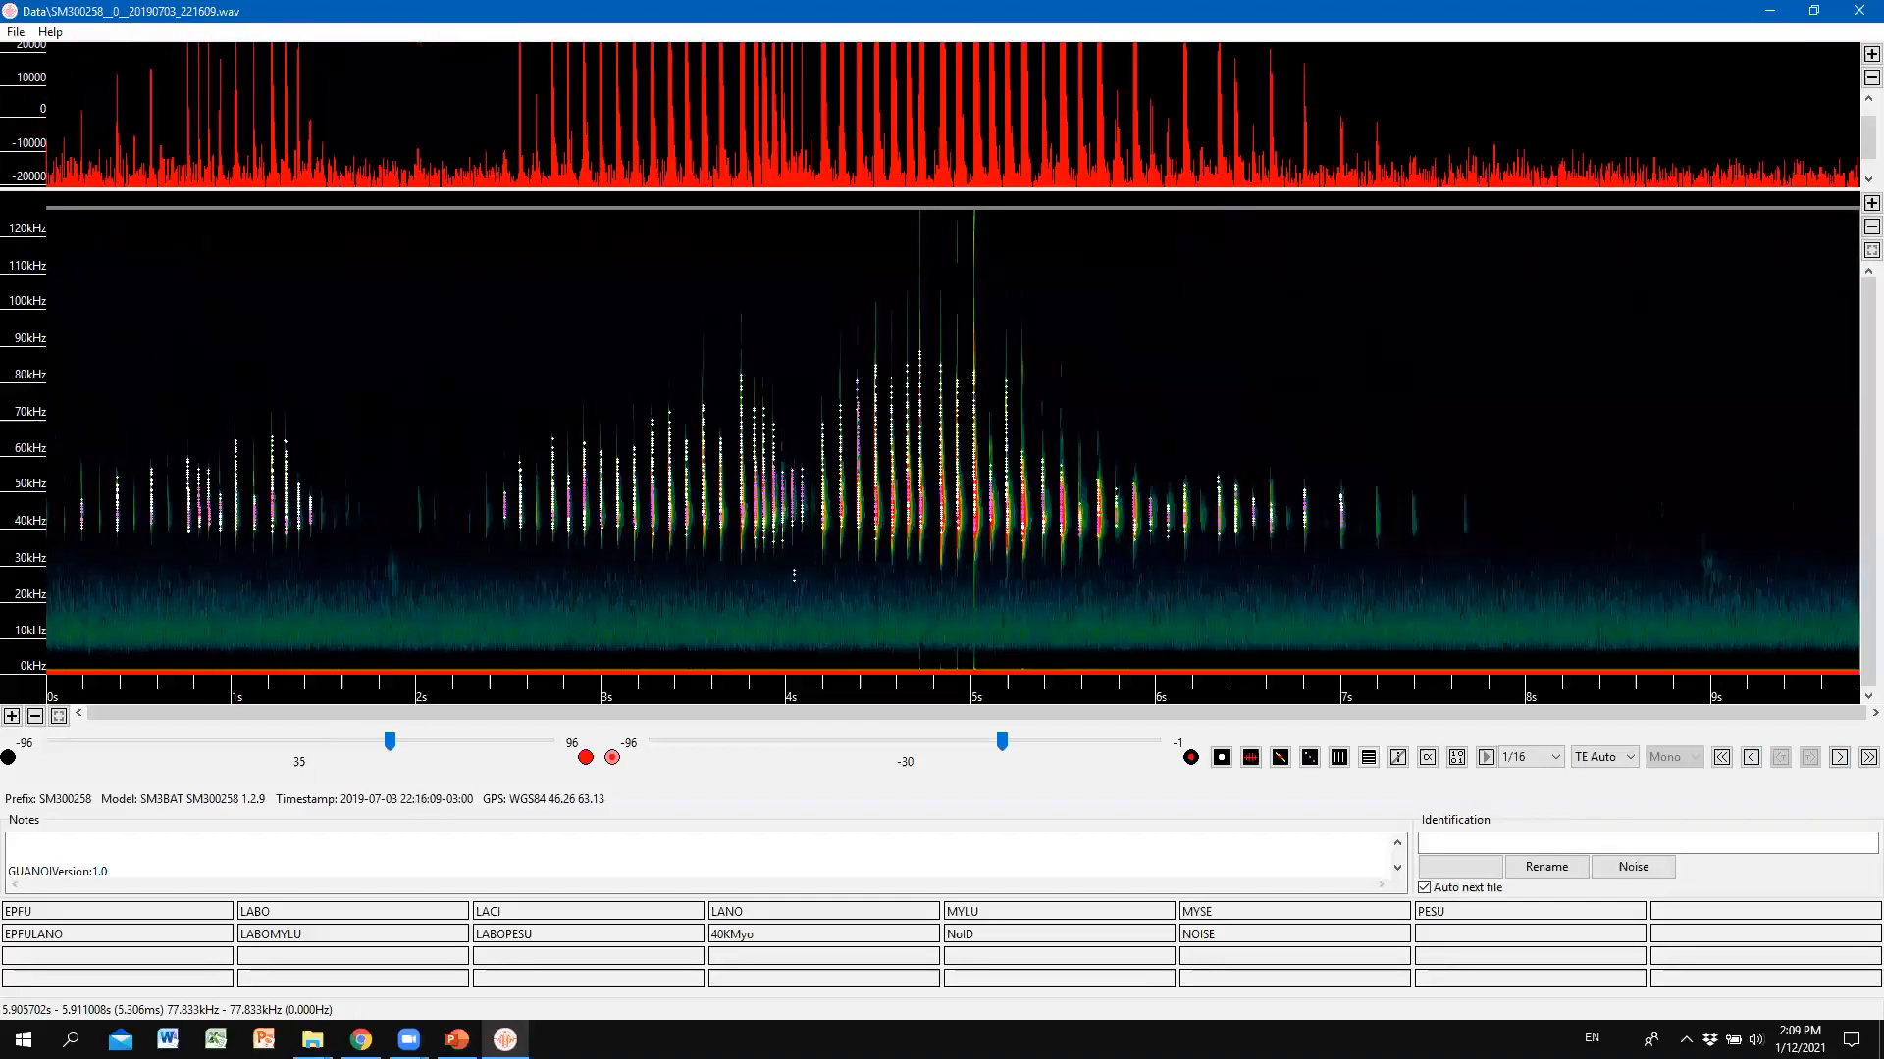
key("Right")
key("Right")
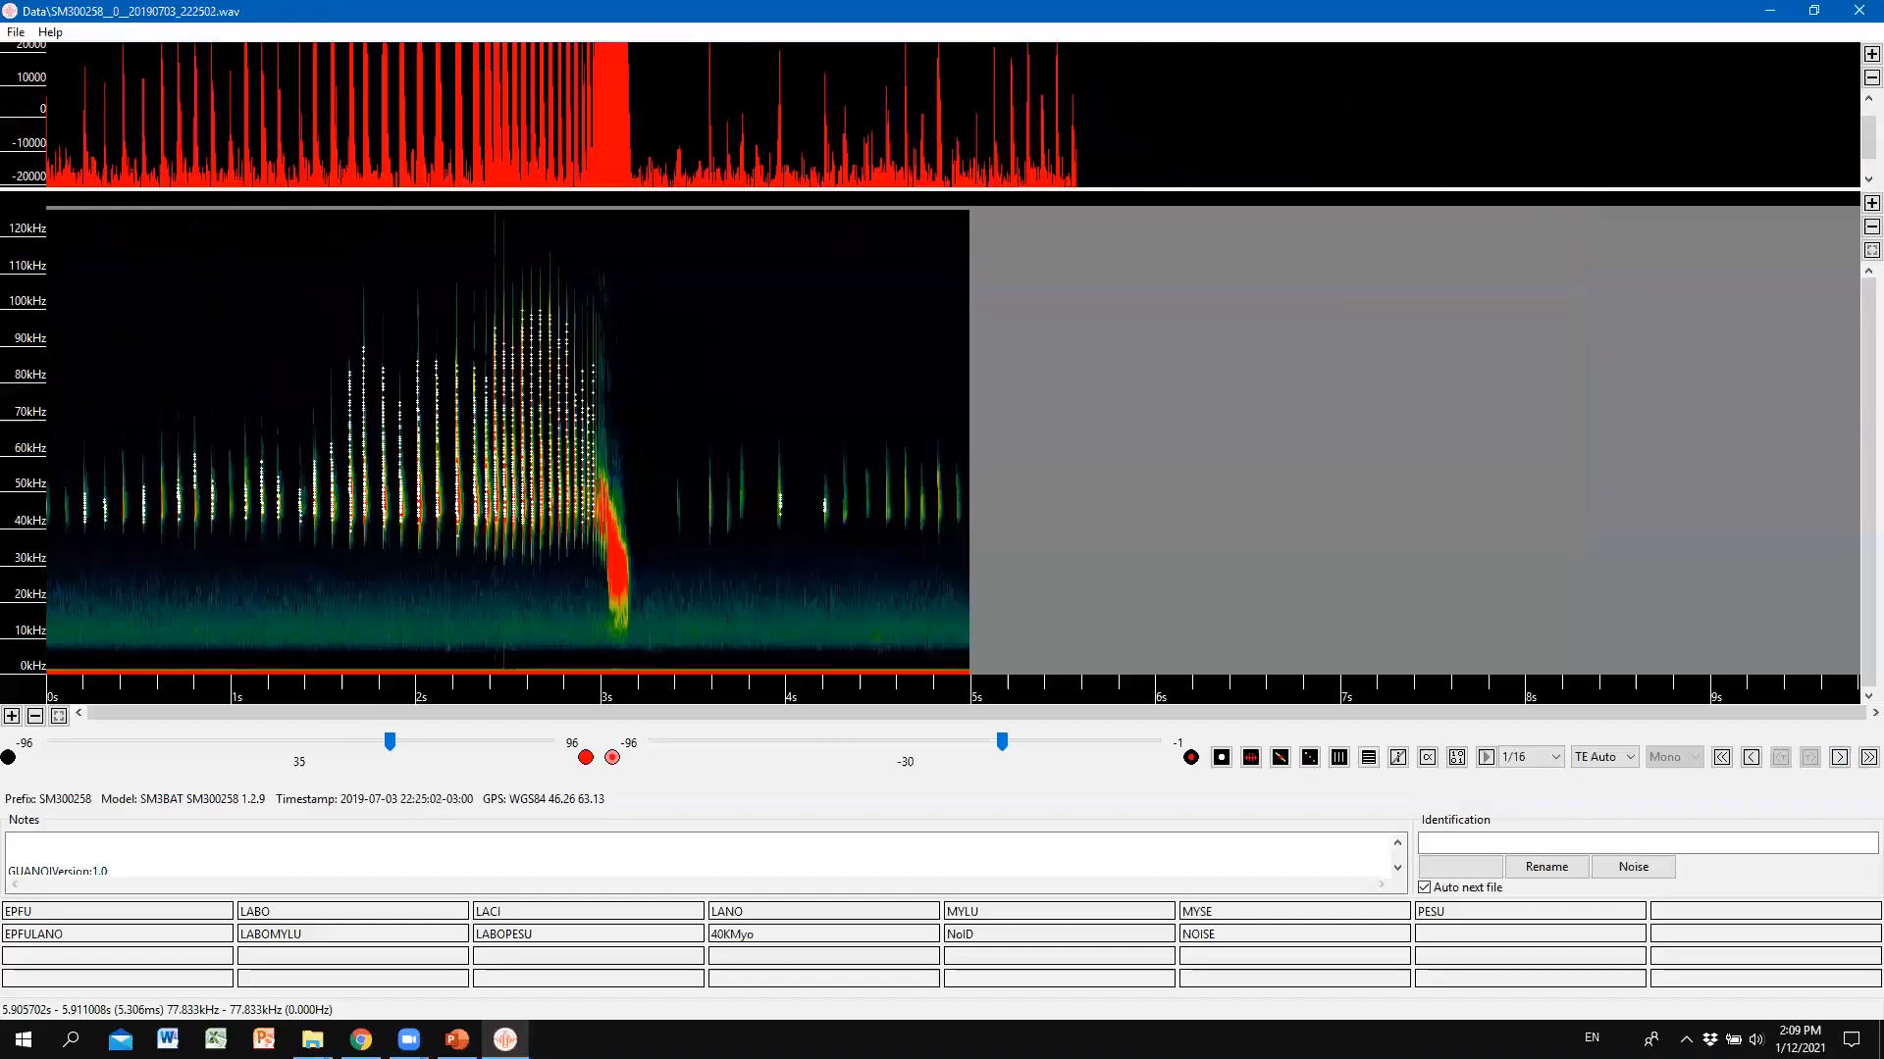
key("Left")
key("Left")
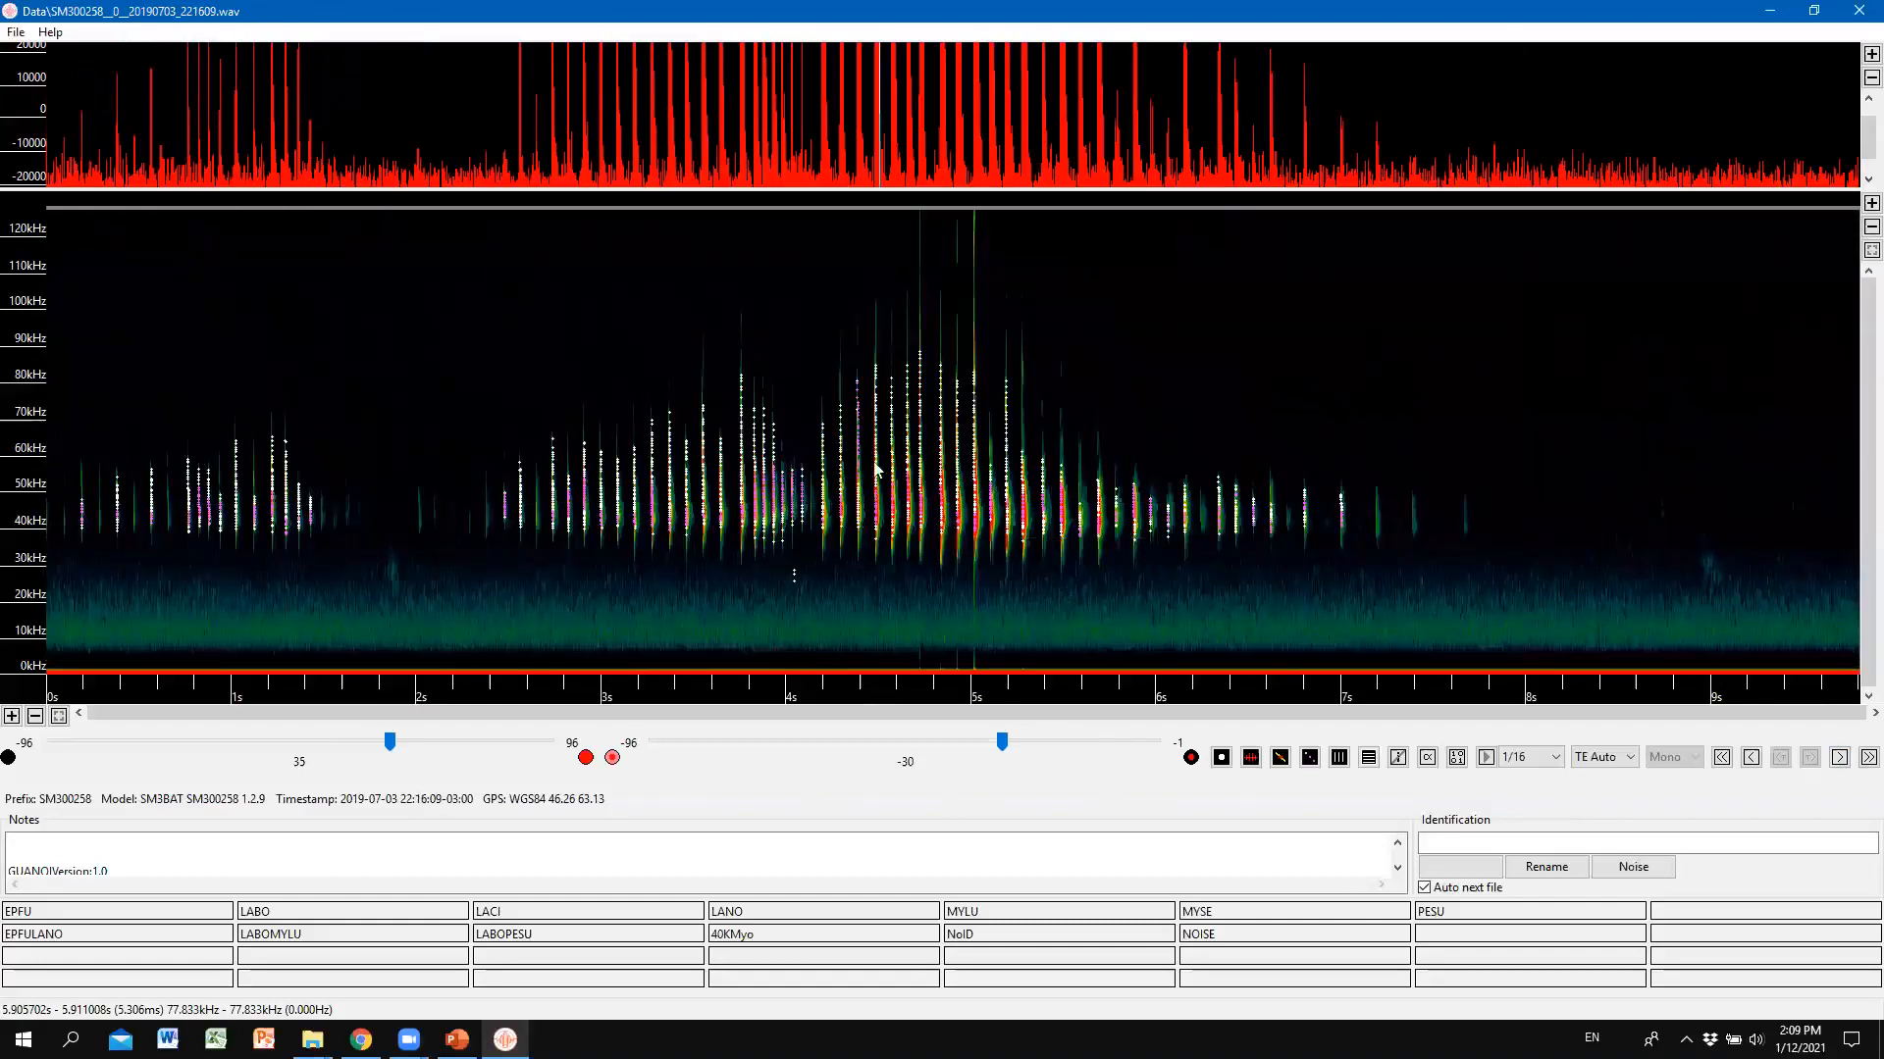
key("Left")
Read through the current recording's metadata notes.
left_click(1407, 788)
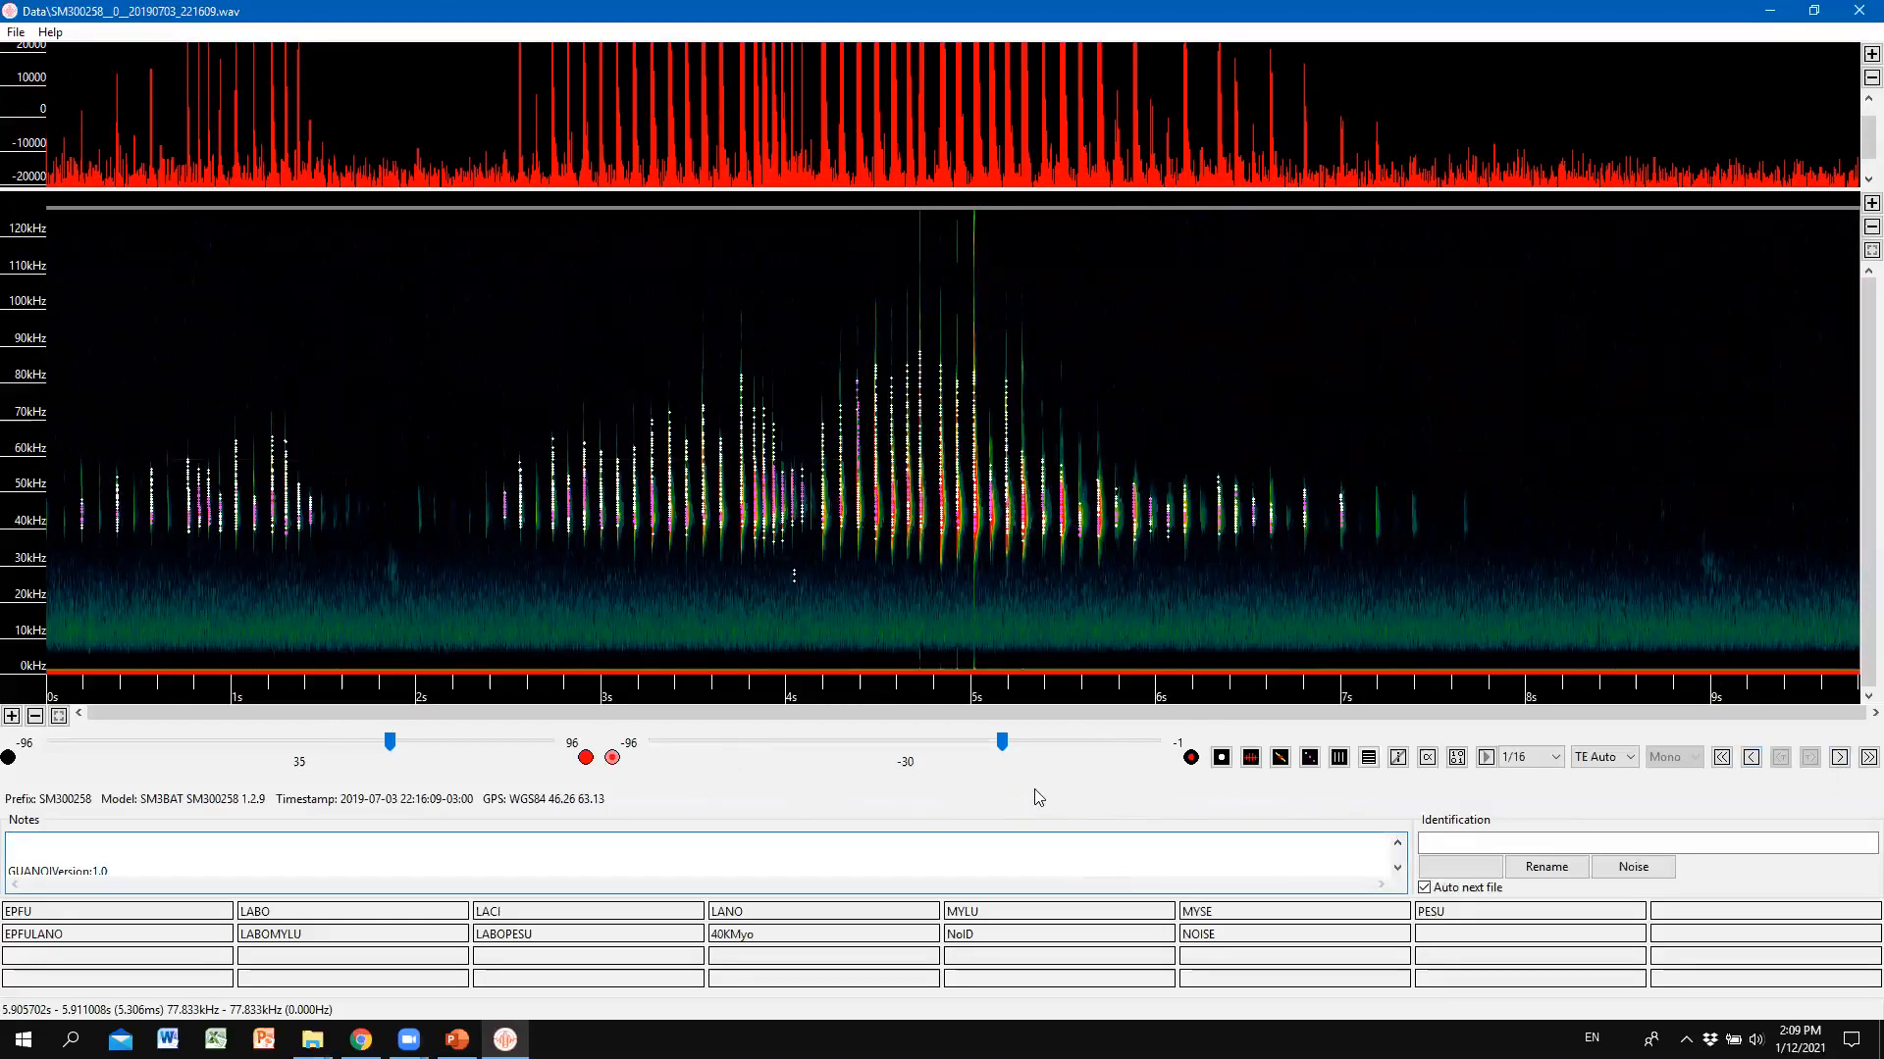
key("Down")
key("Down")
key("Down")
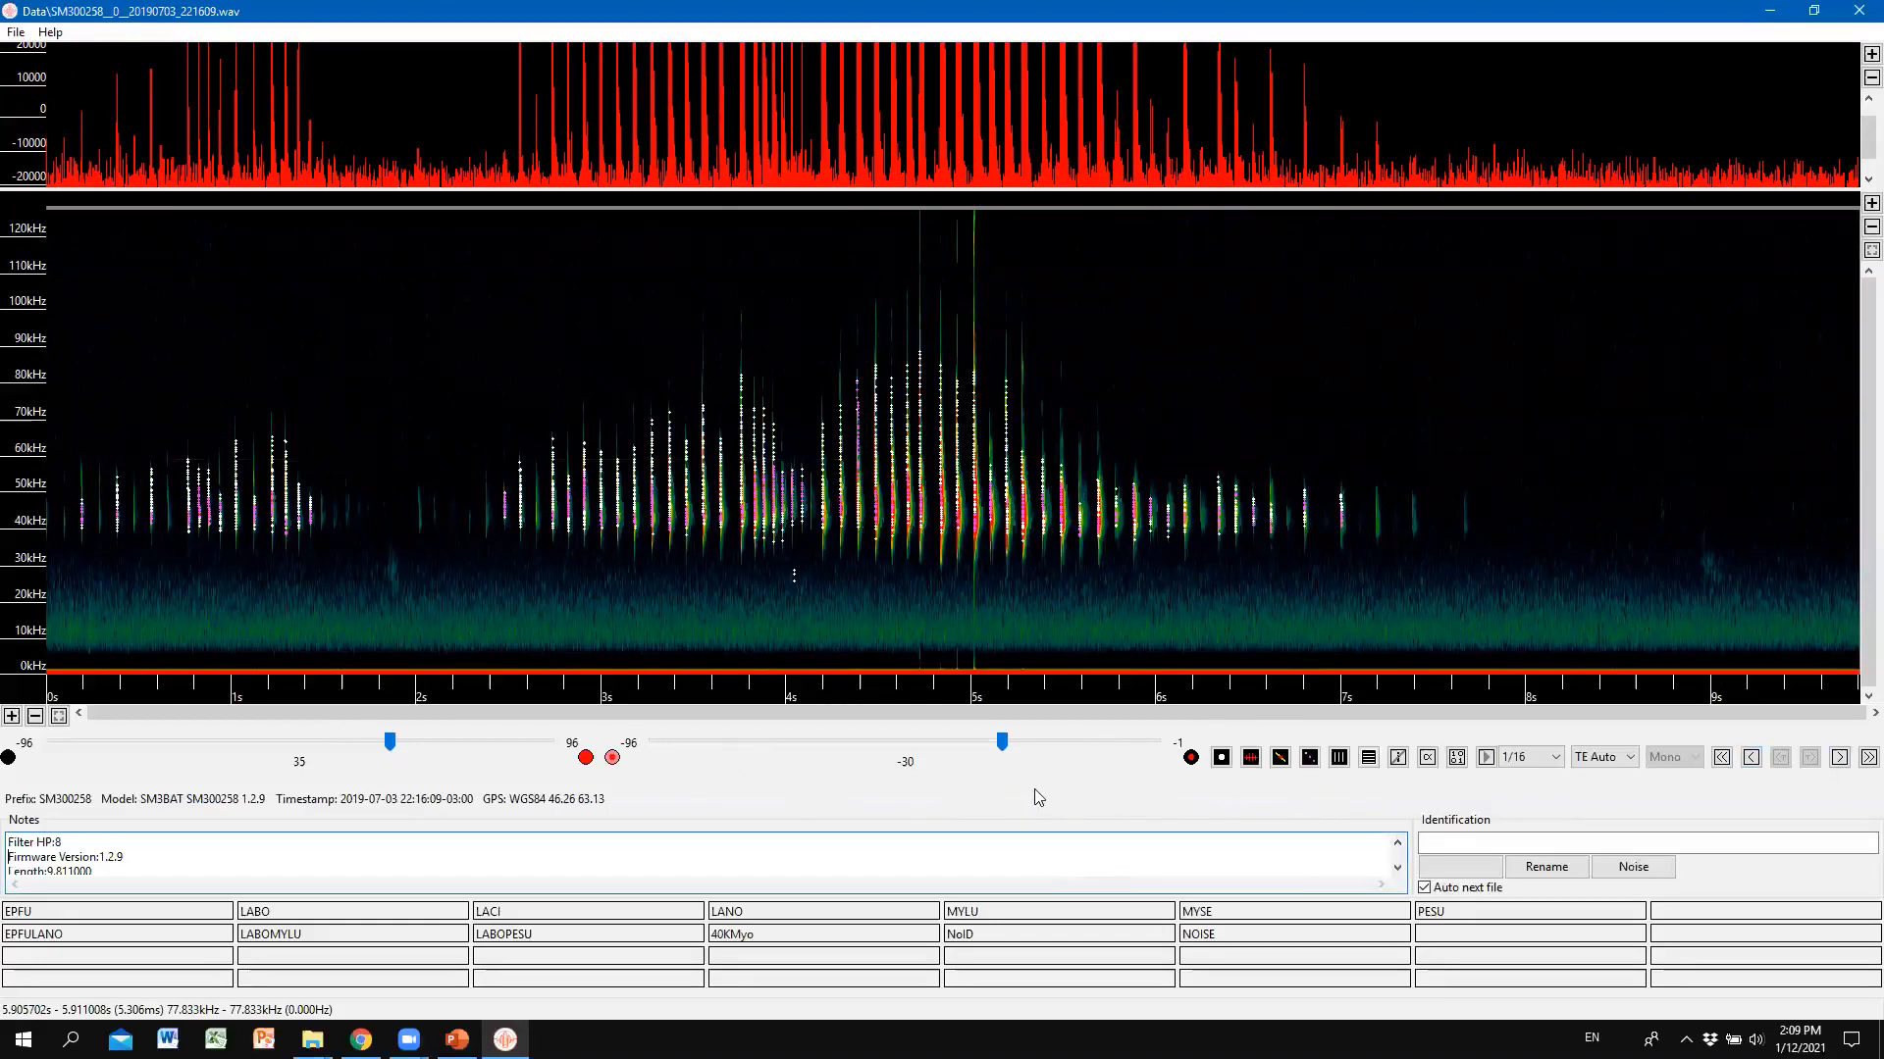
key("Up")
key("Up")
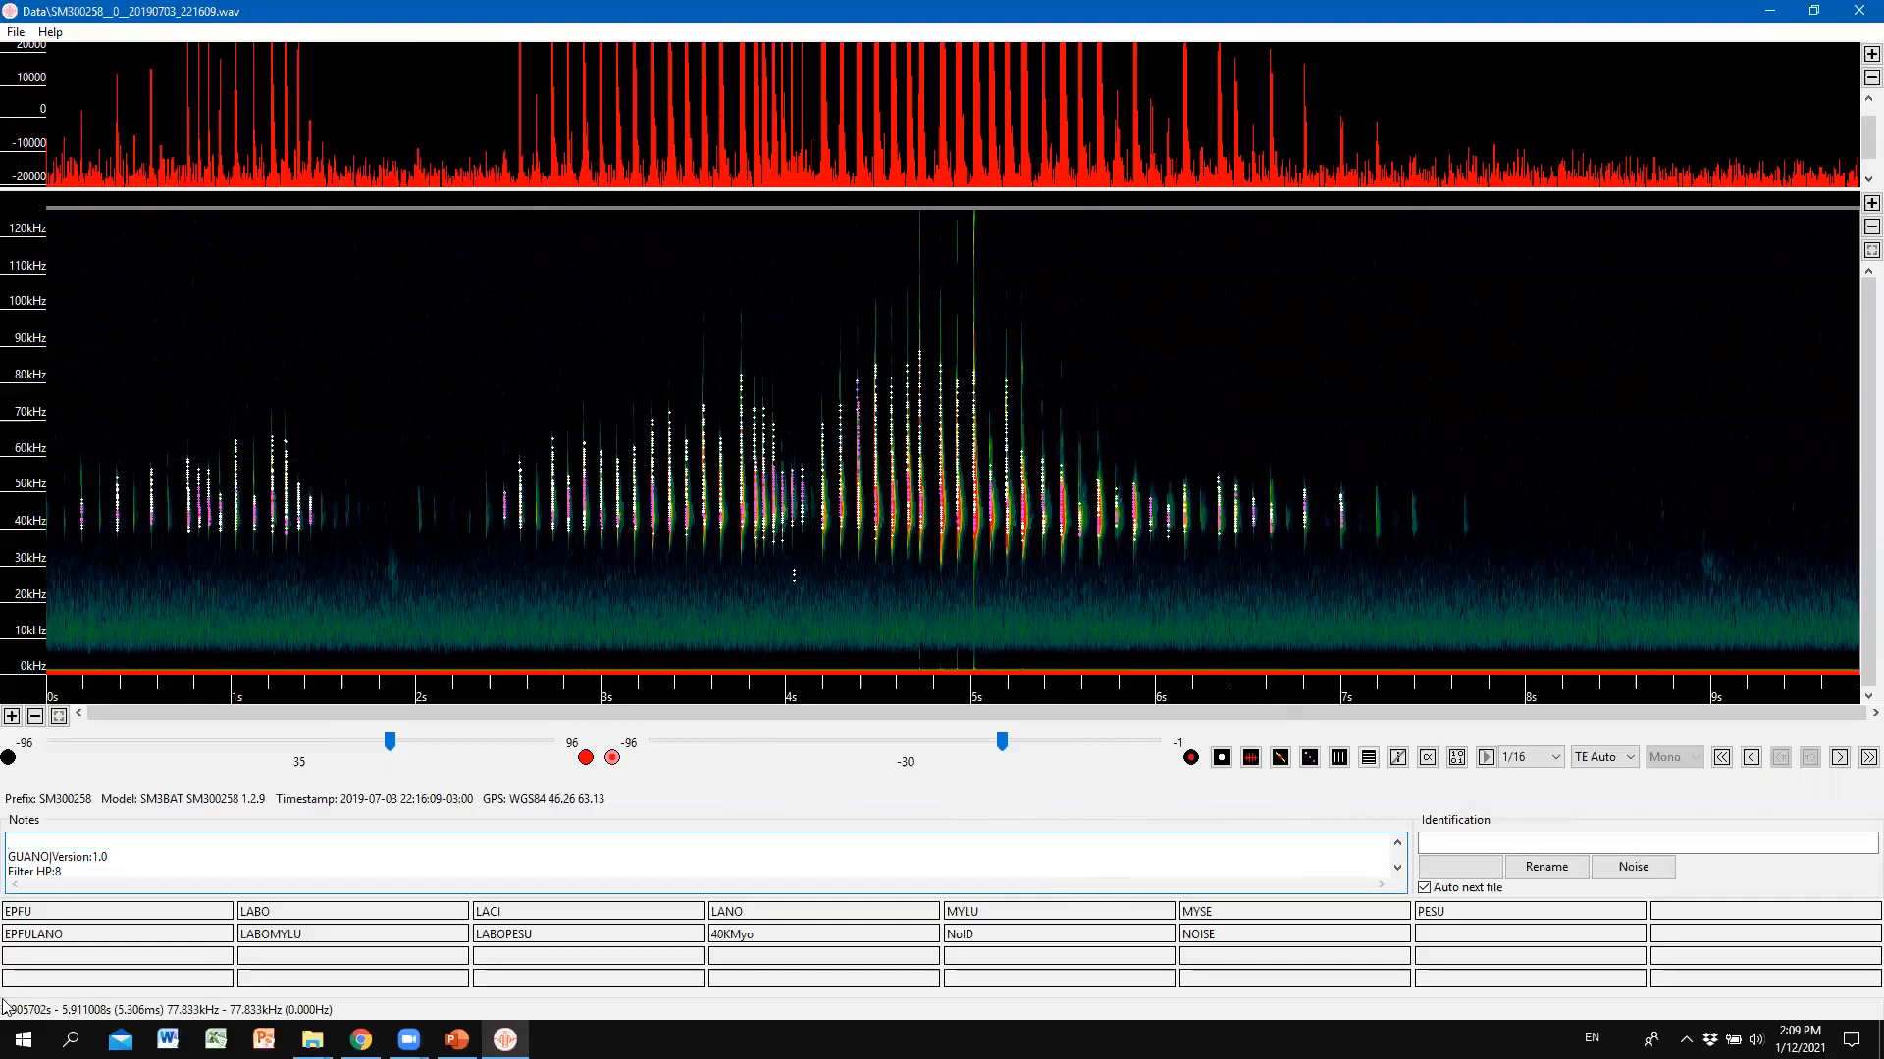
Set the spectrogram background to about -39, then load 20190703_222502.wav.
left_click_drag(1001, 743, 956, 744)
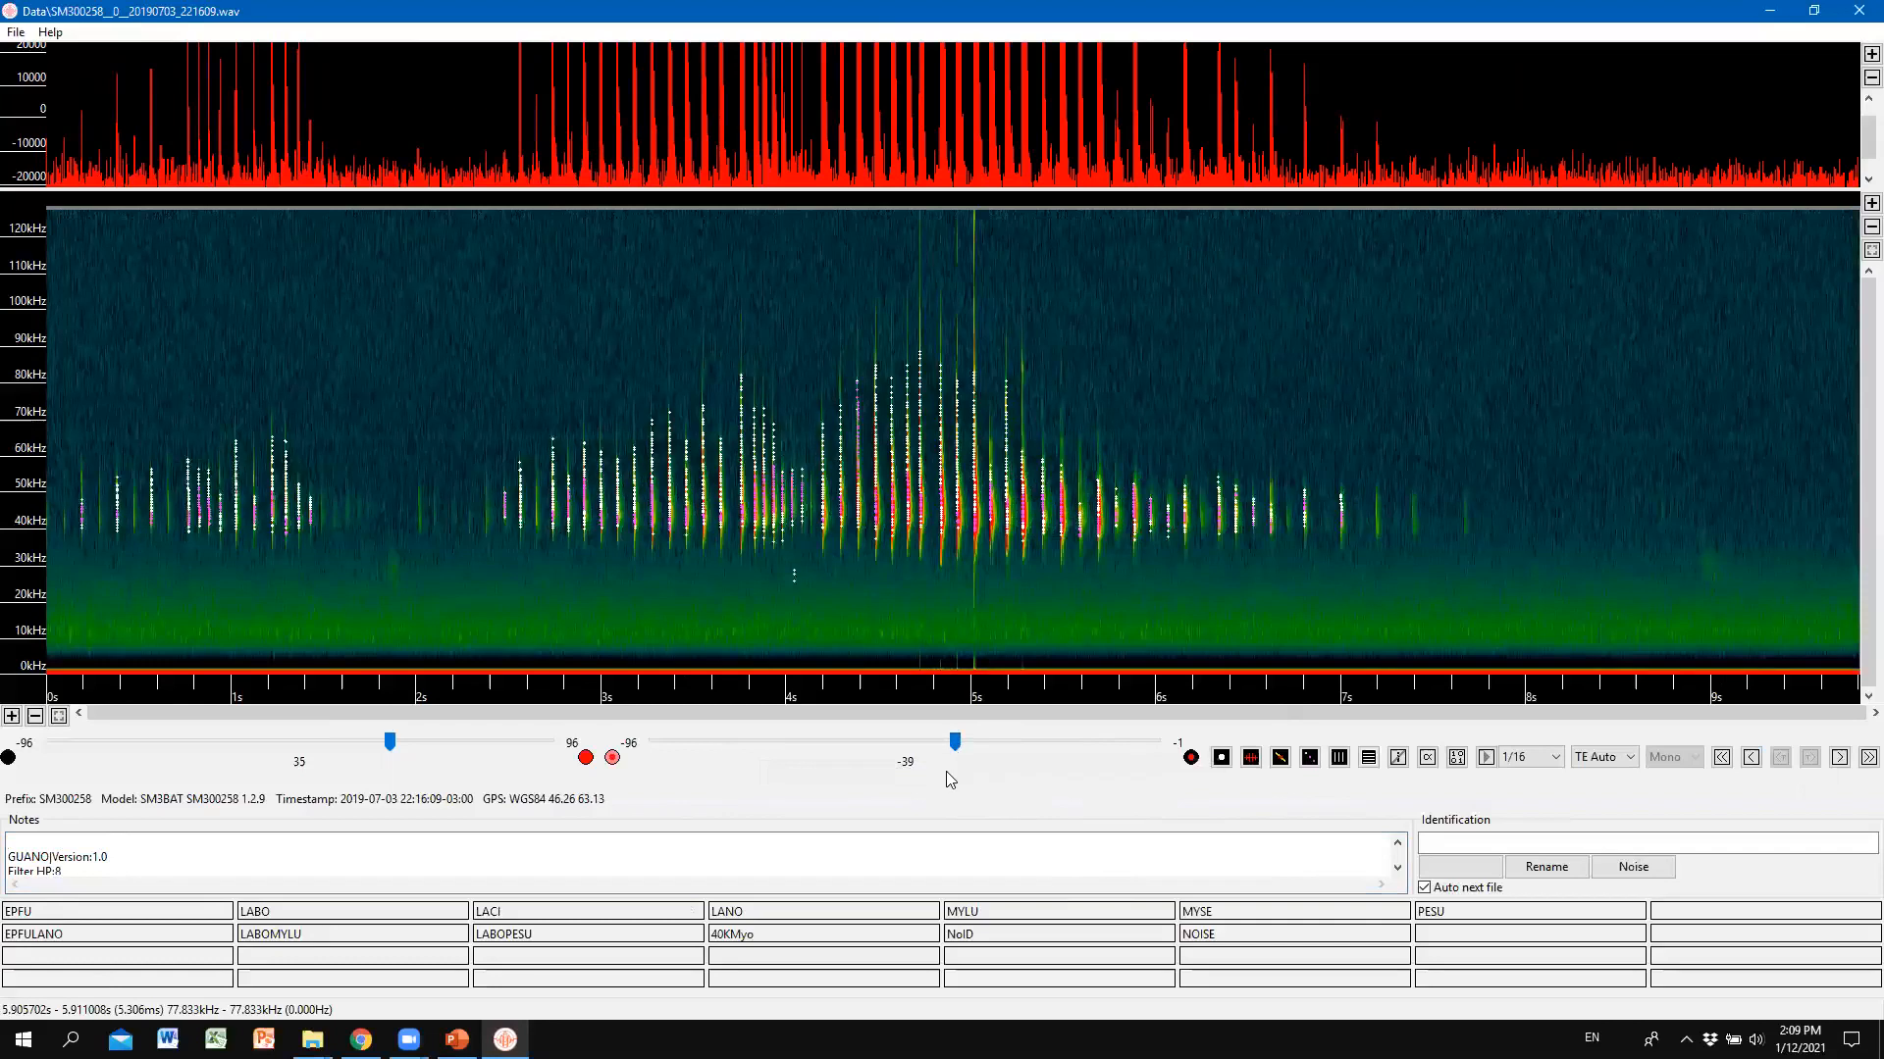
key("Left")
key("Left")
key("Left")
key("Left")
key("Left")
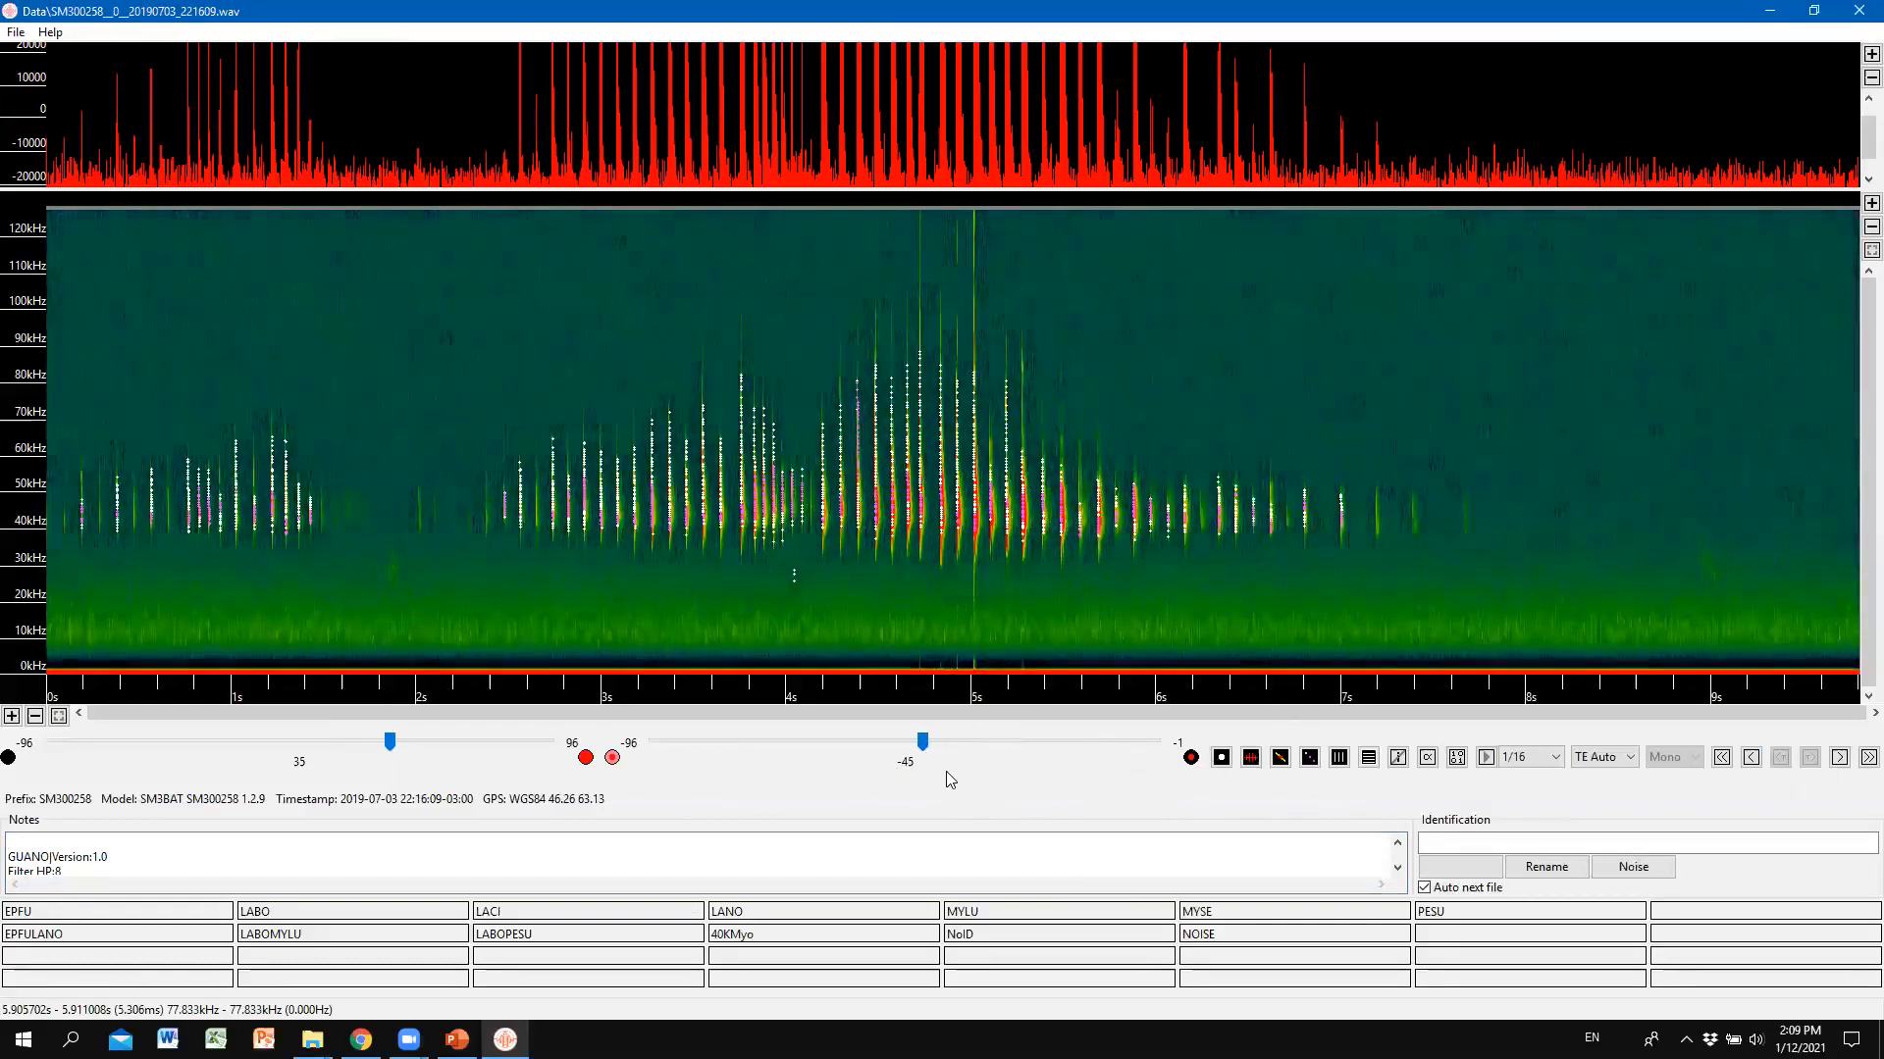
key("Right")
key("Right")
key("Right")
key("Right")
key("Right")
key("Right")
key("Right")
key("Right")
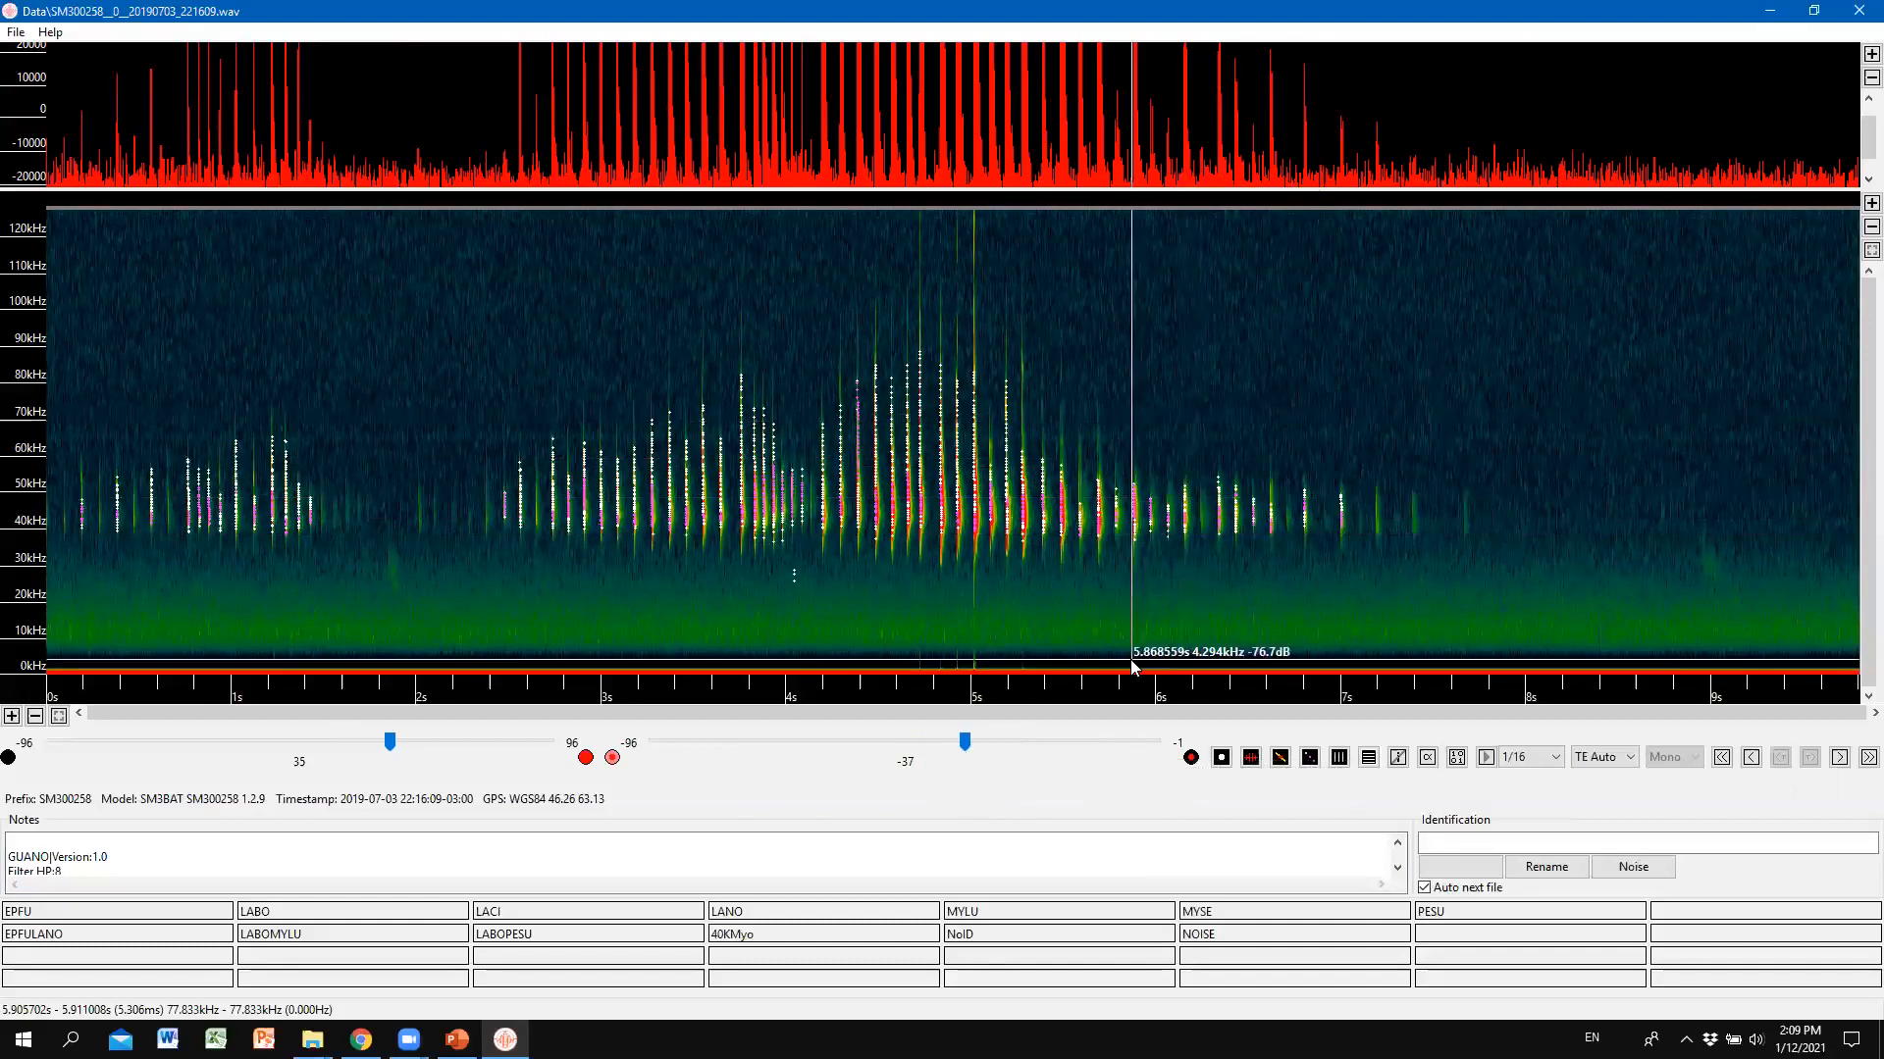
key("Page_Down")
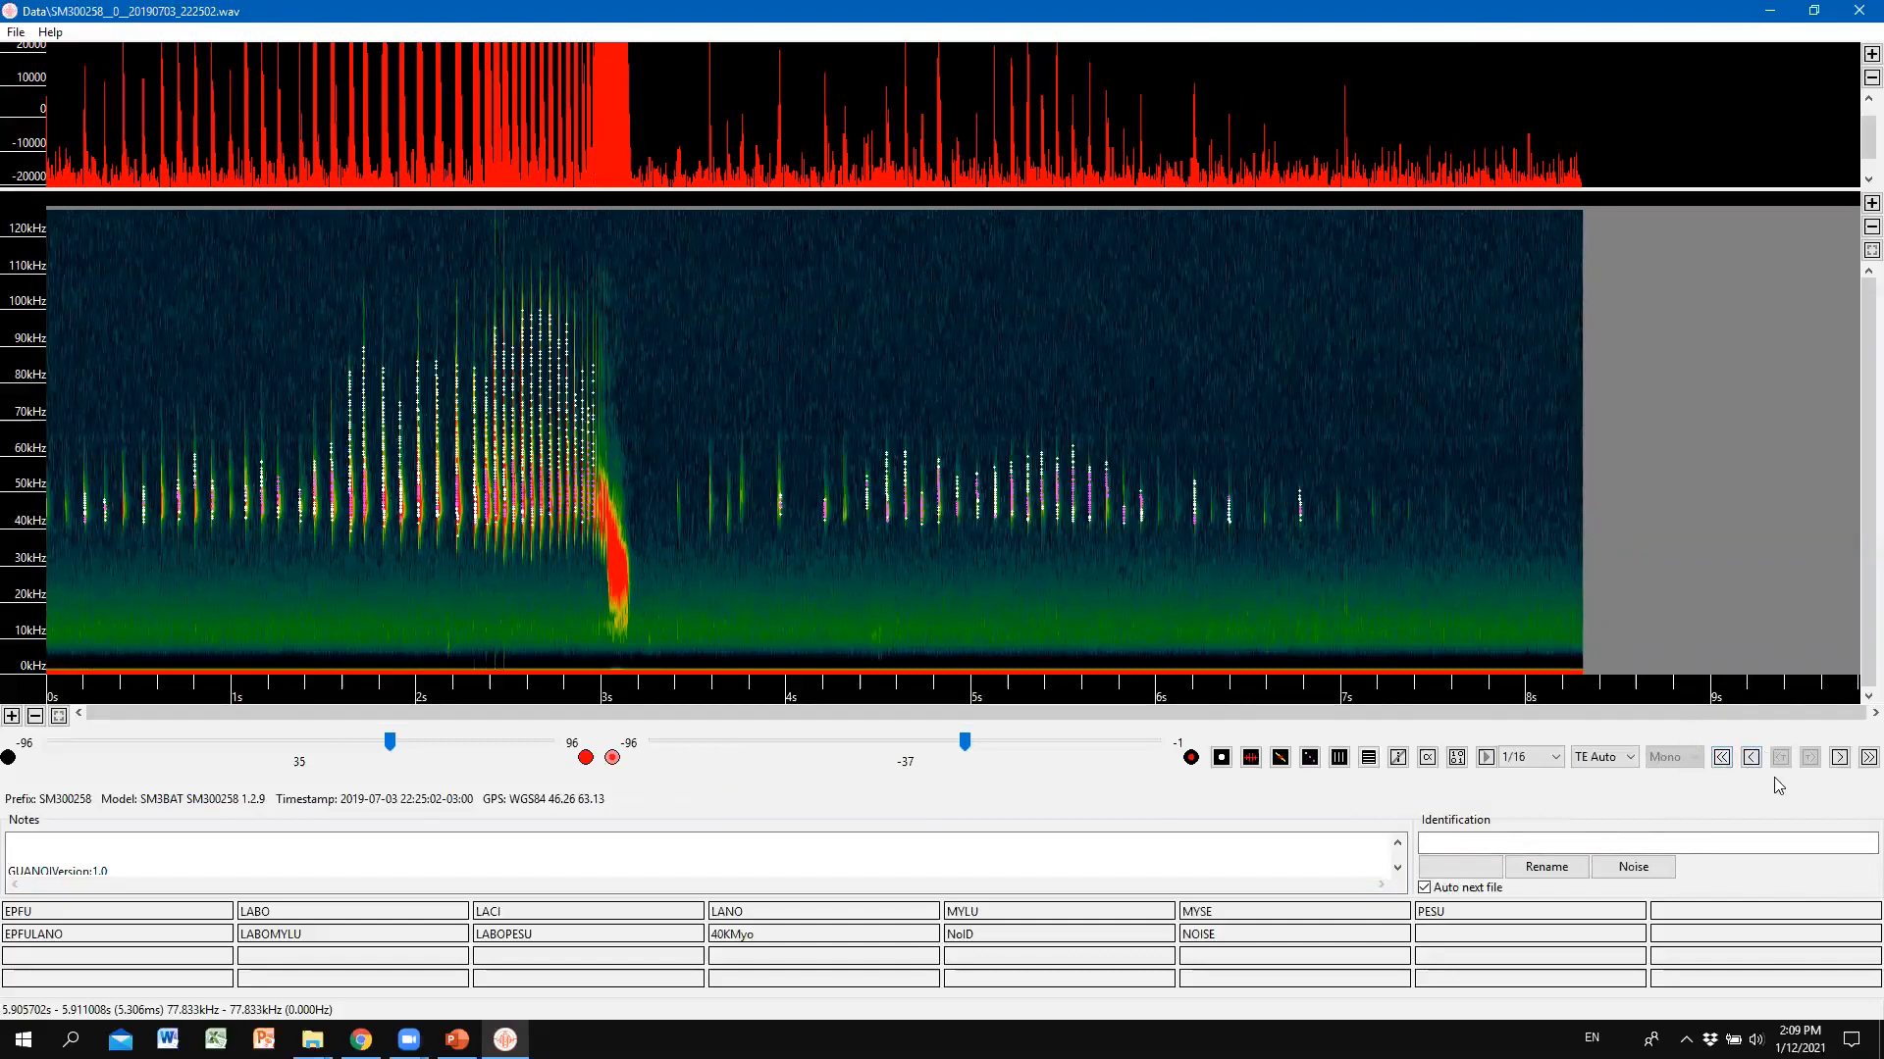
Step between the 221609 and 222502 recordings, finishing on 20190703_221609.wav.
left_click(1857, 761)
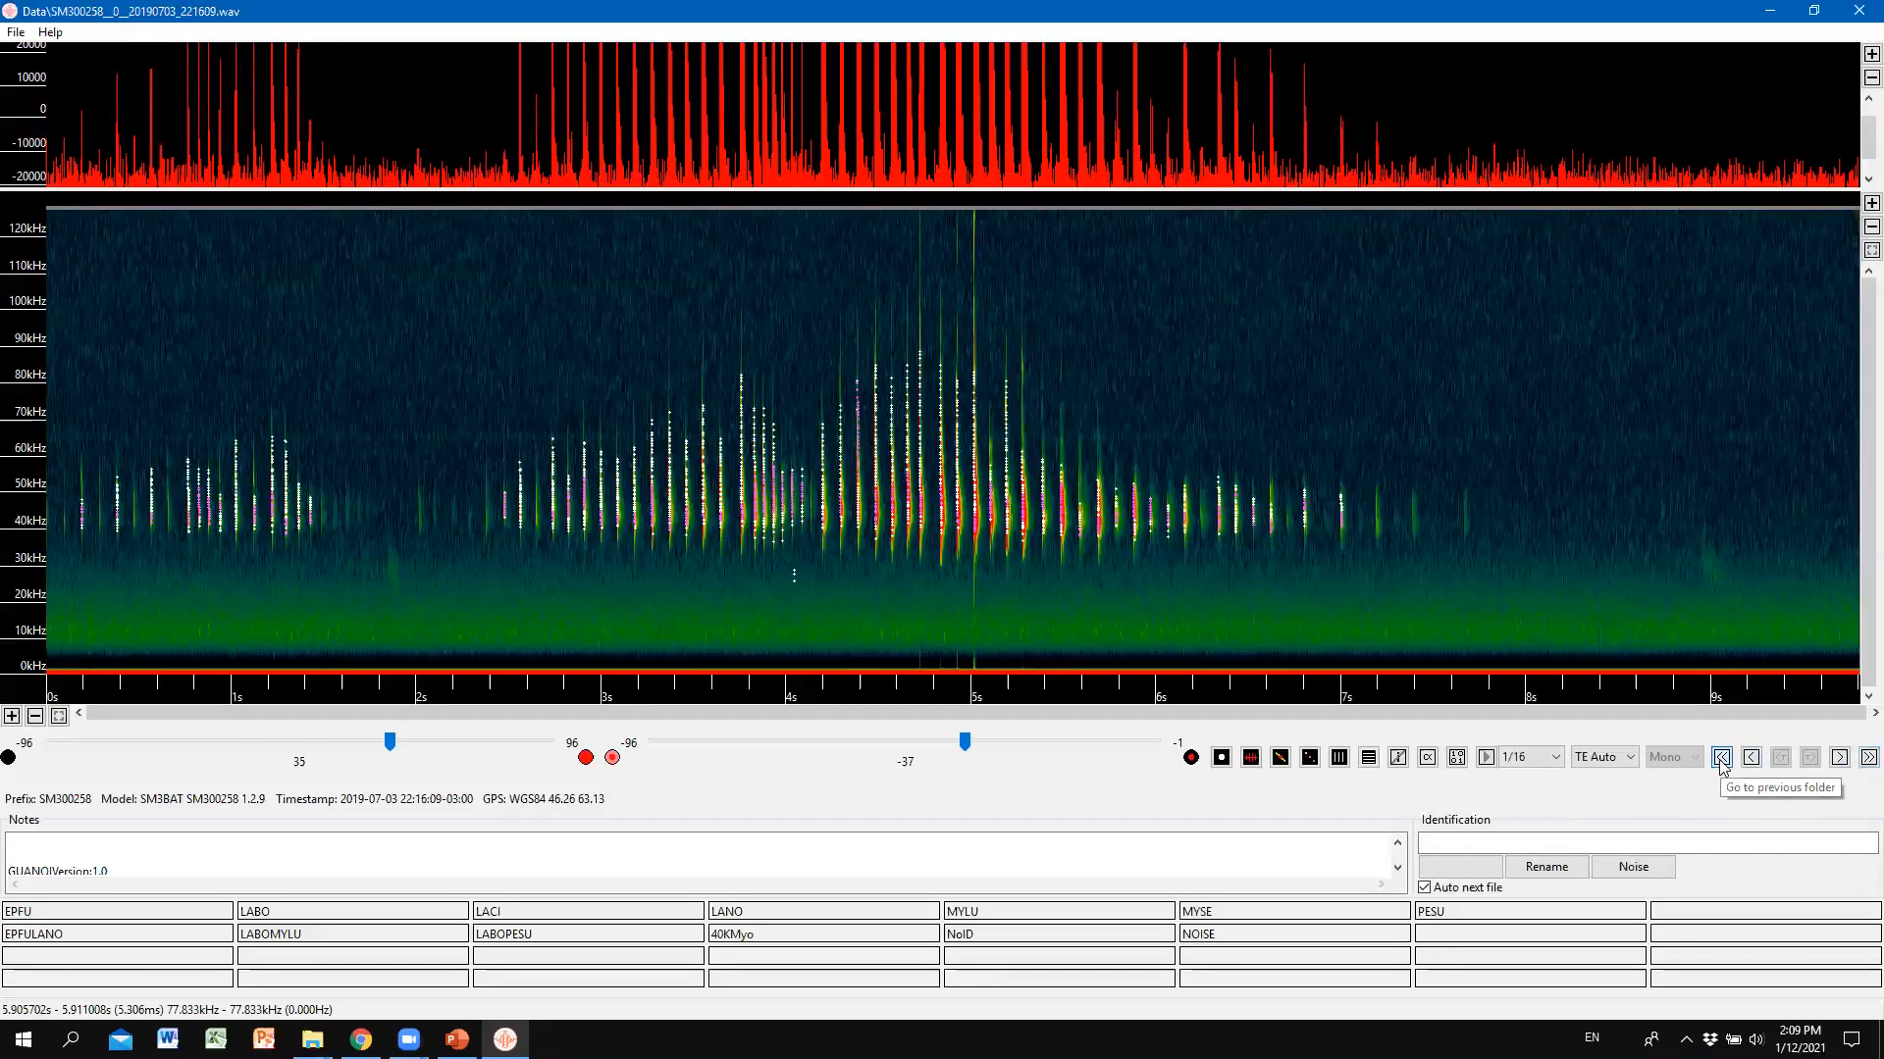
left_click(1857, 761)
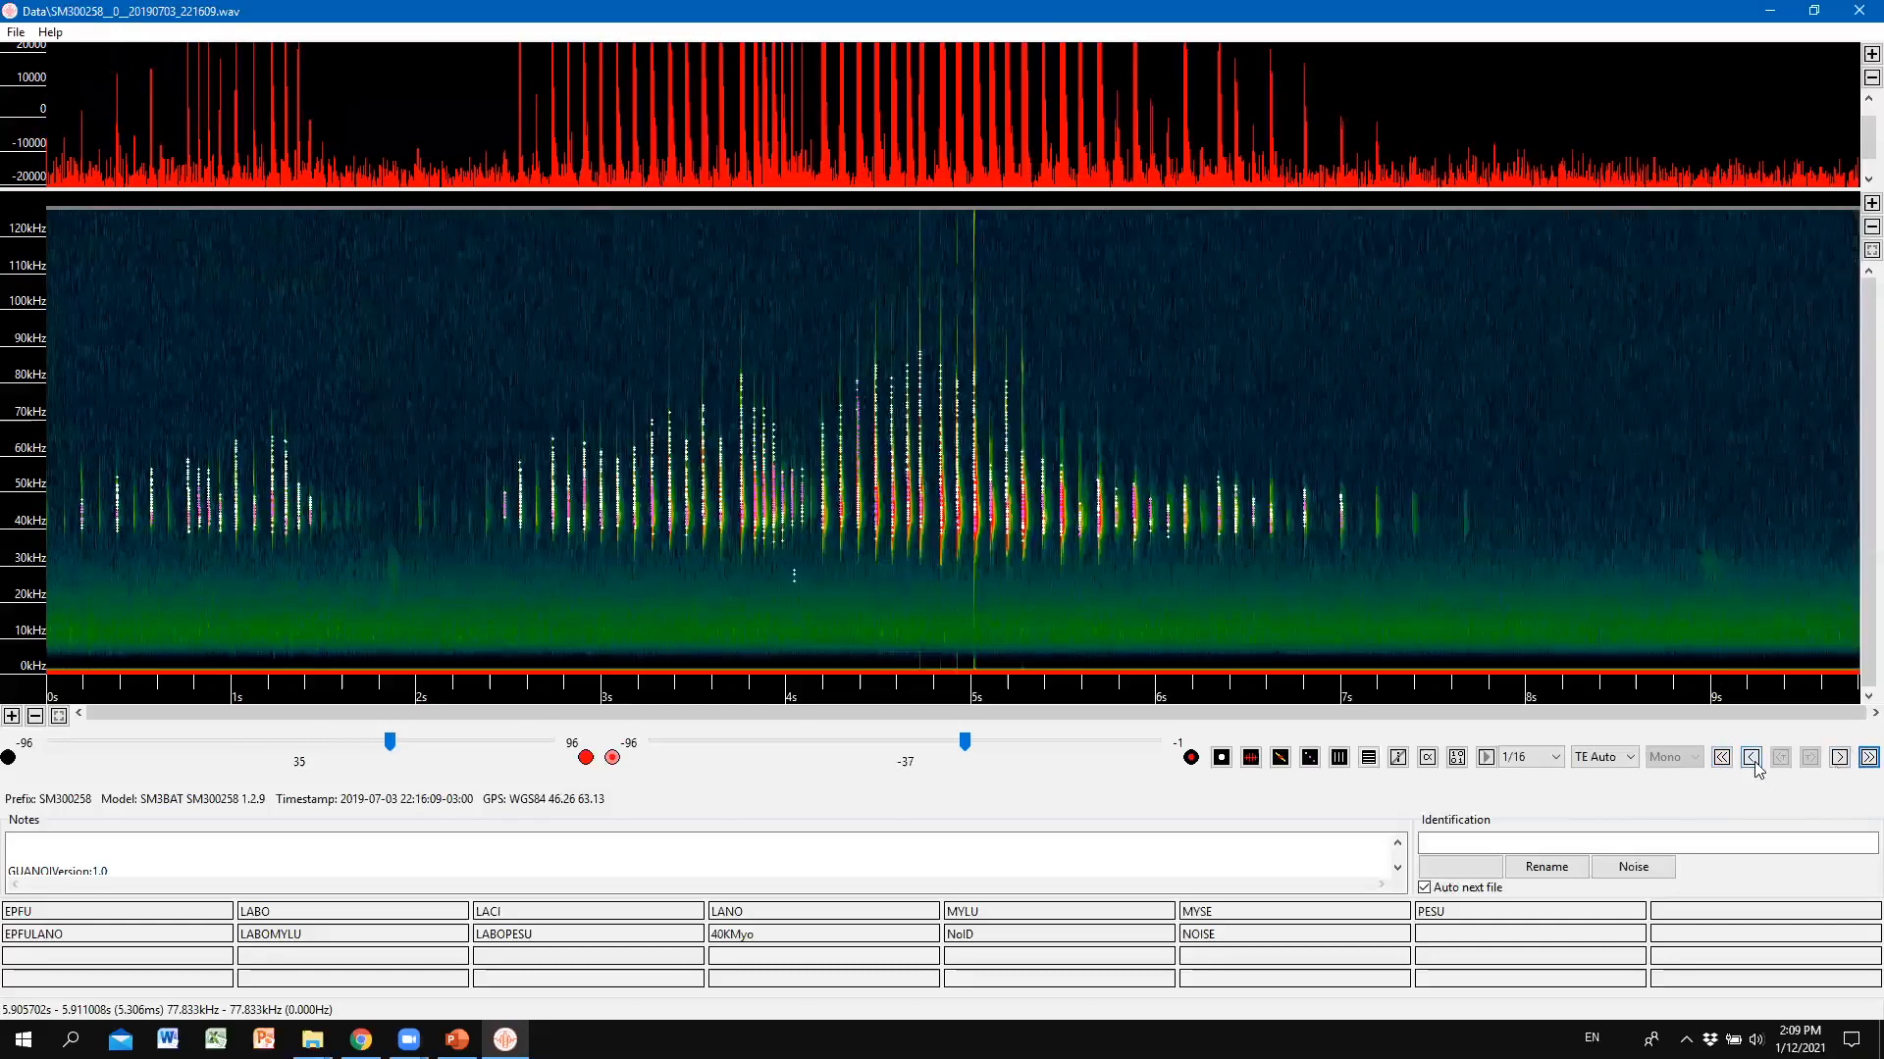
left_click(1722, 757)
left_click(1840, 759)
left_click(1840, 758)
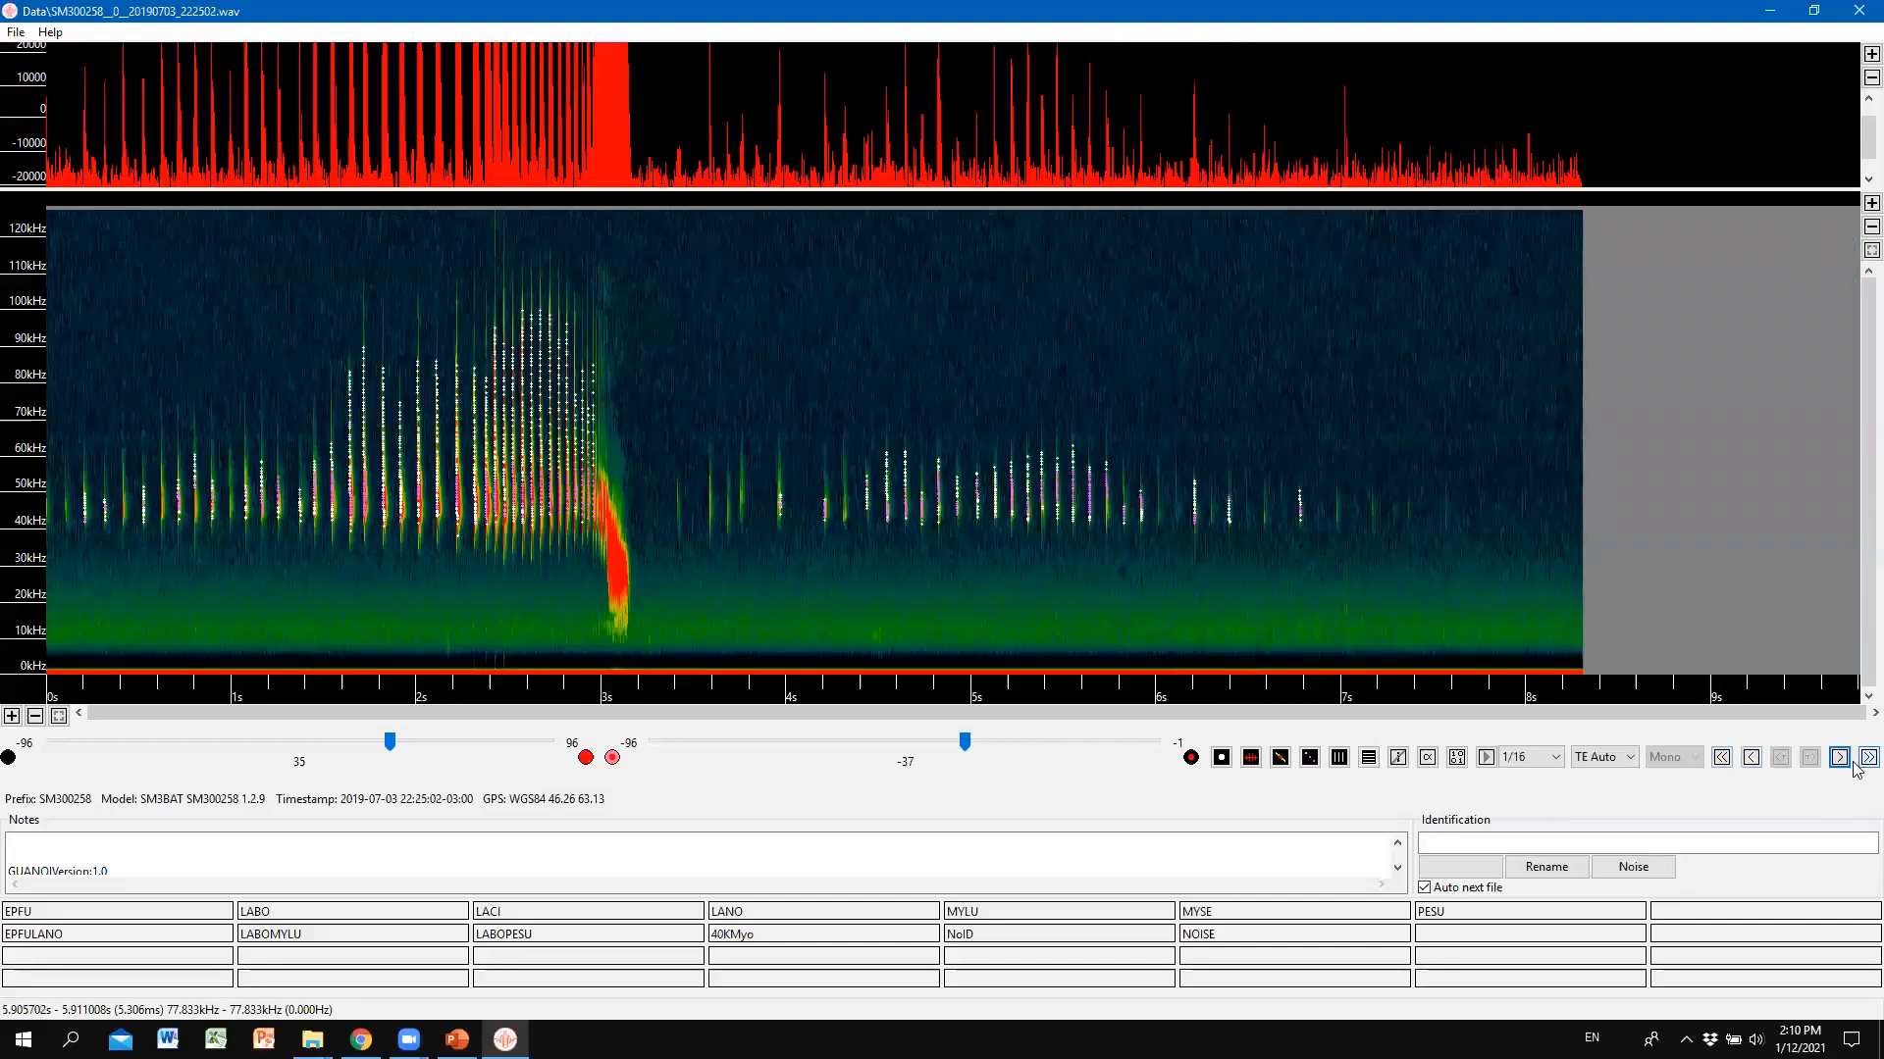
left_click(1855, 762)
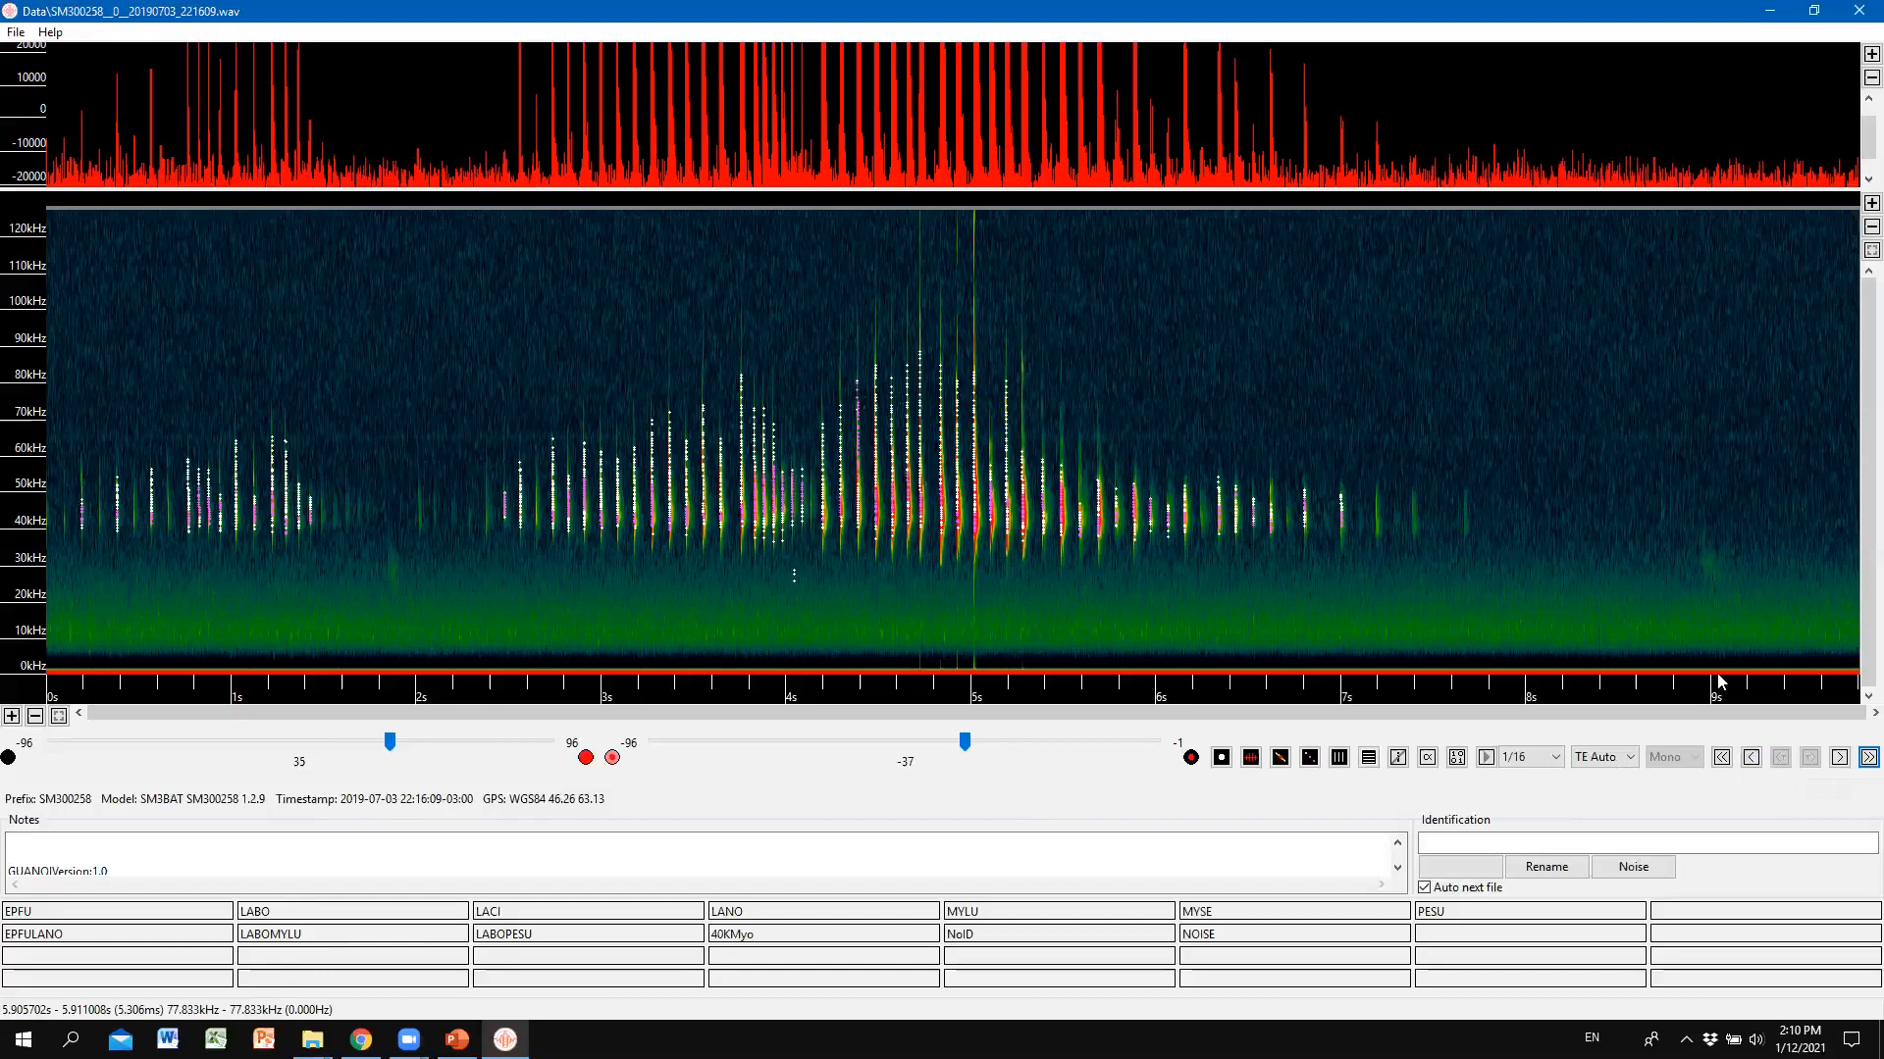
key("alt+Tab")
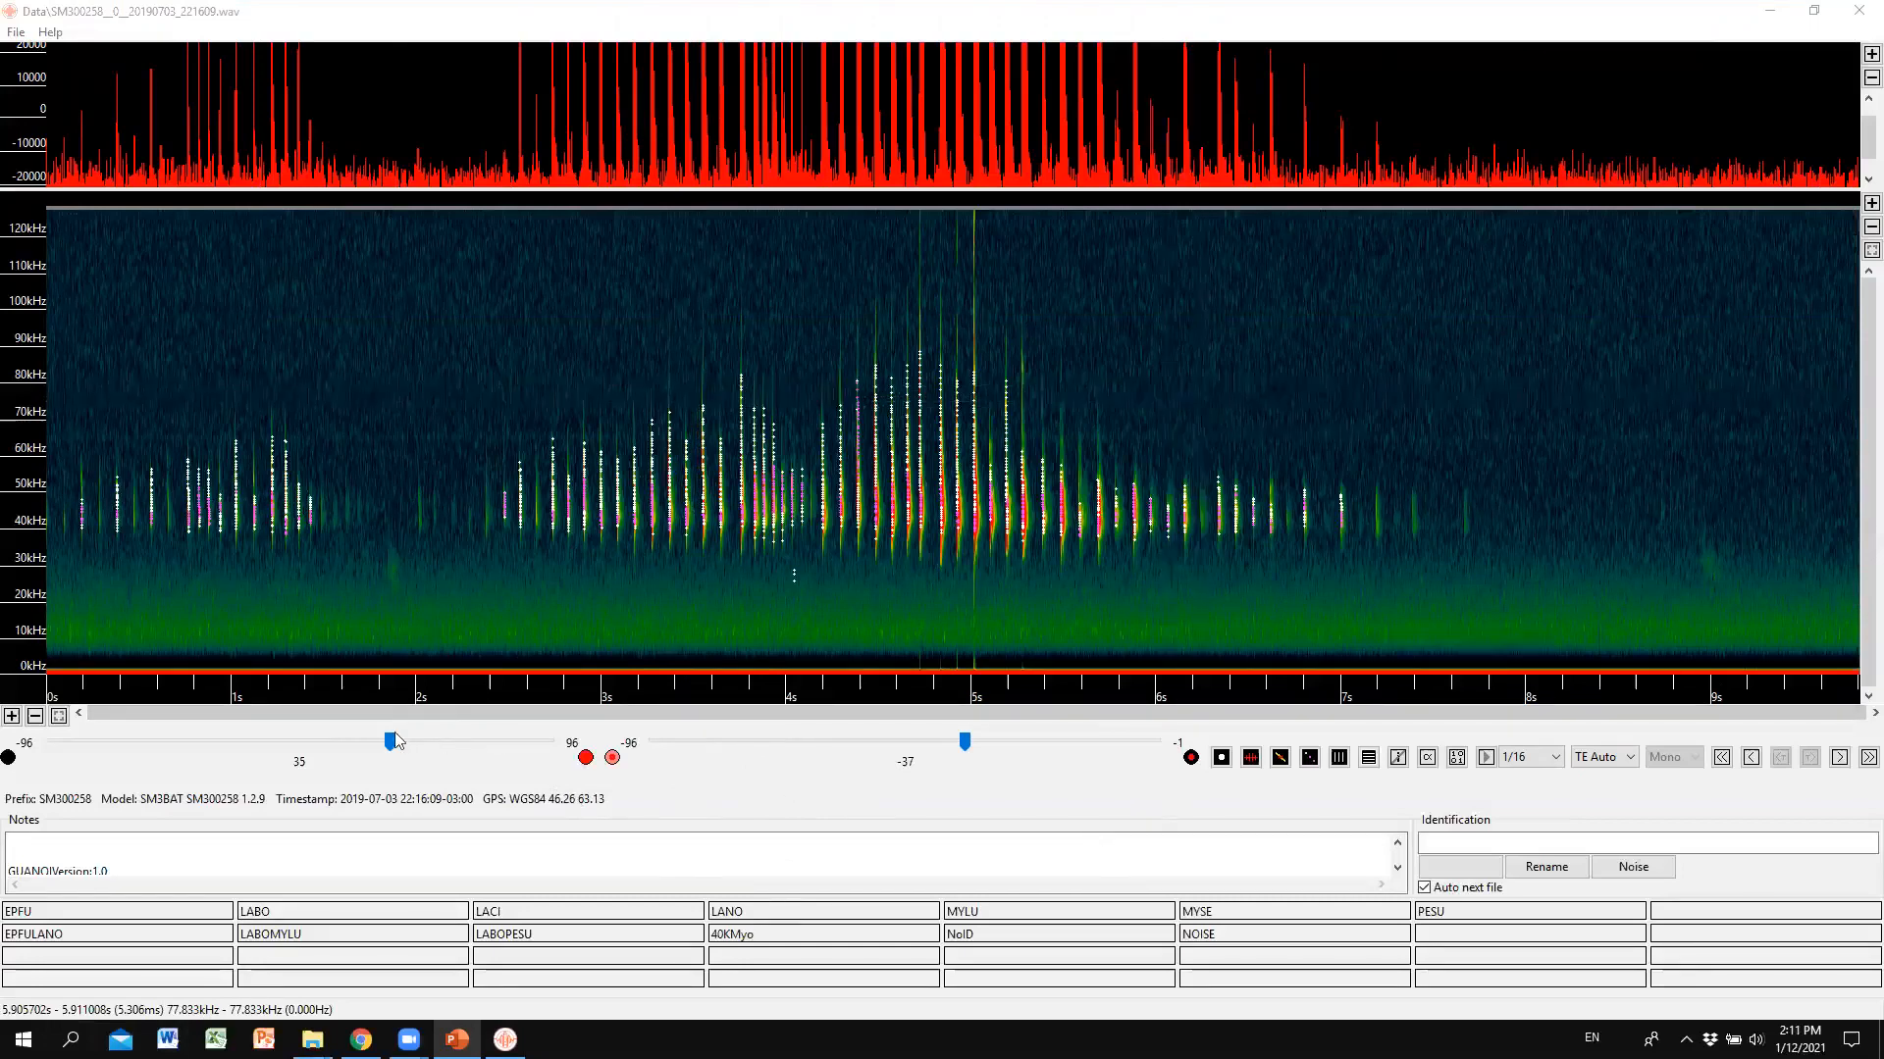
Raise brightness and contrast, compress time, and box the calls between 41 and 59 kHz.
left_click_drag(390, 741, 442, 741)
left_click_drag(964, 740, 1013, 741)
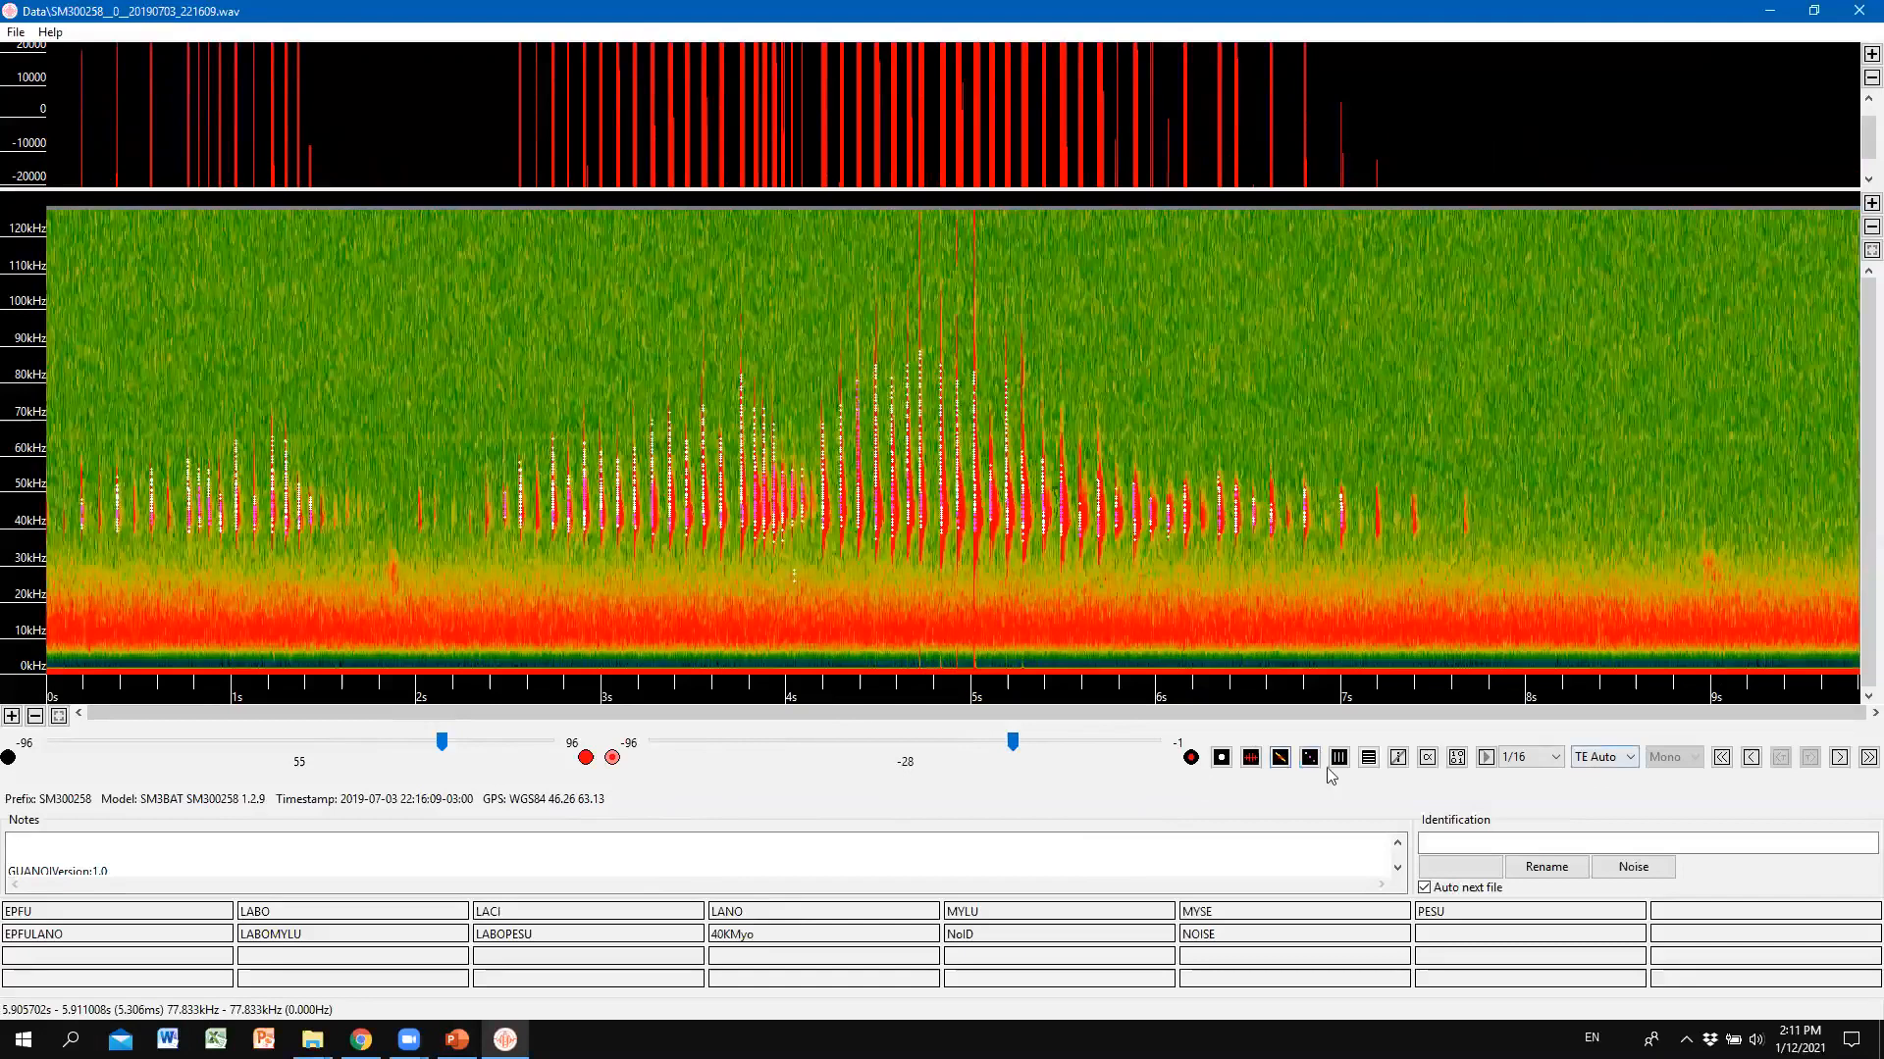
left_click(1338, 761)
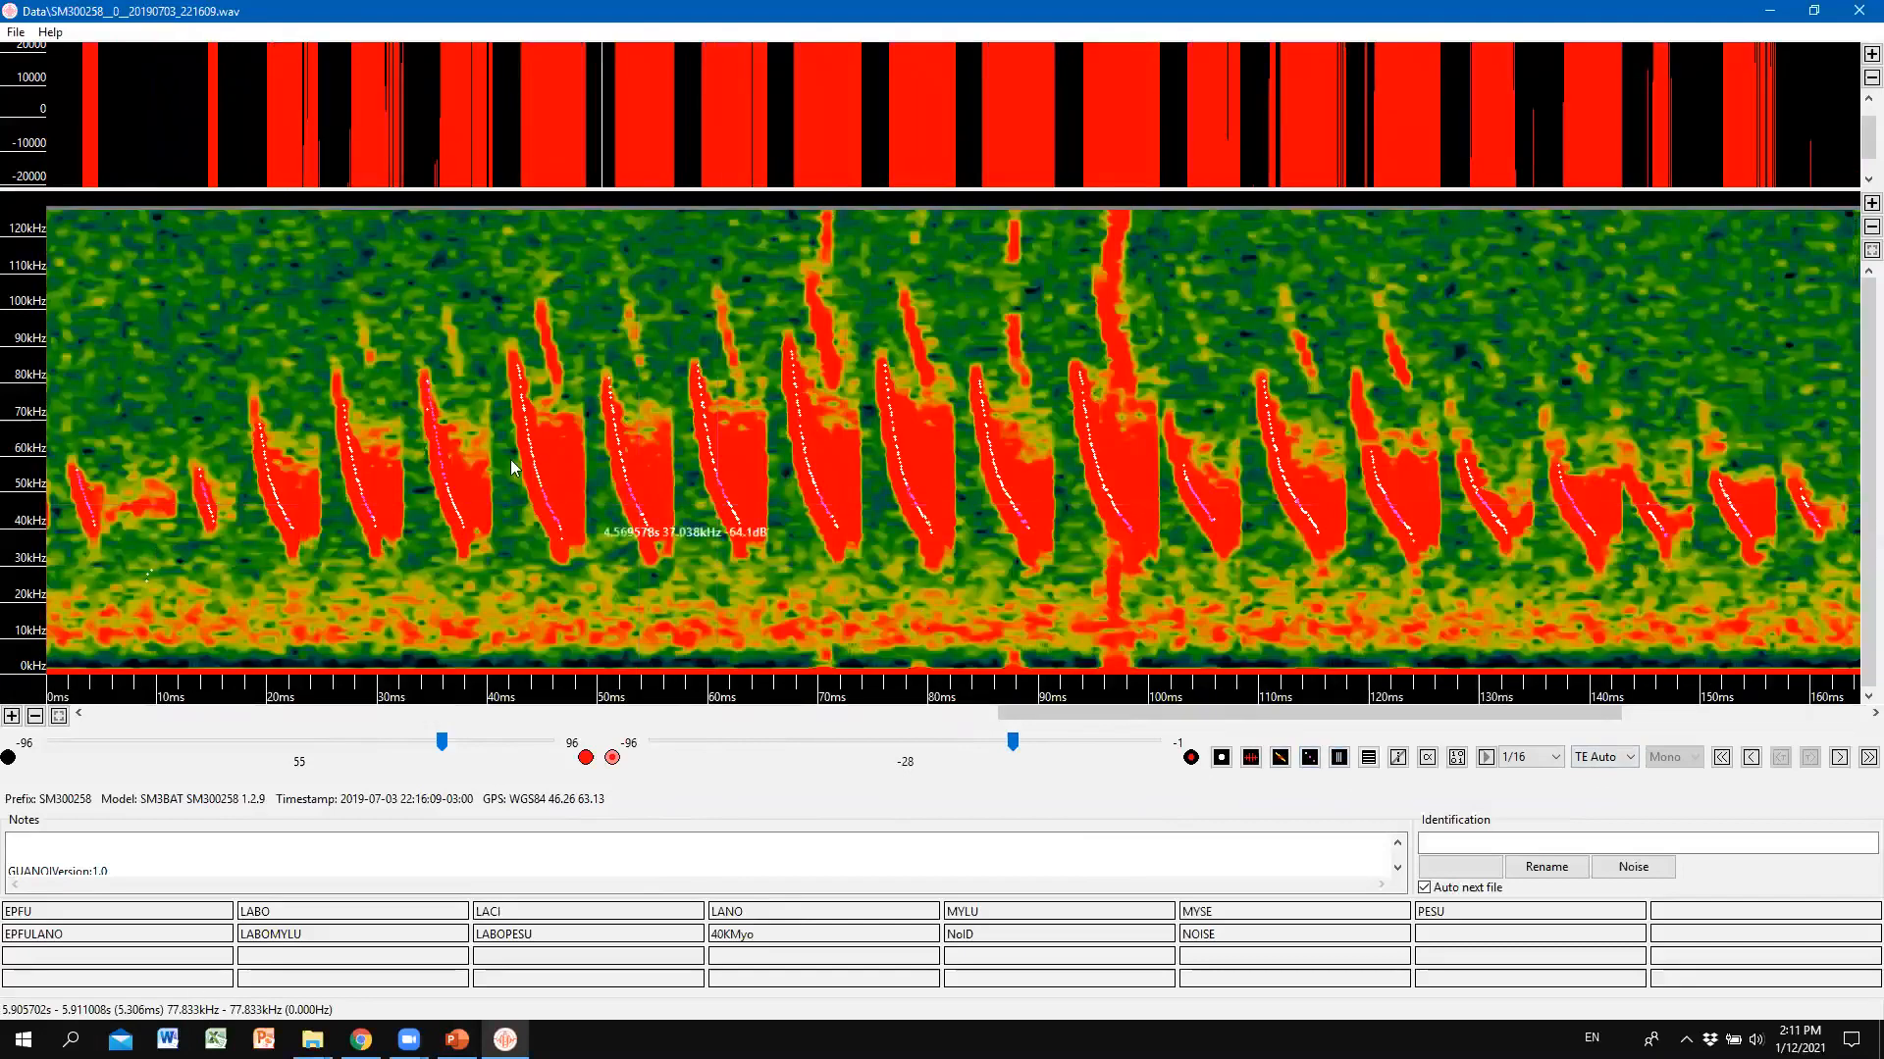
left_click_drag(512, 468, 1107, 523)
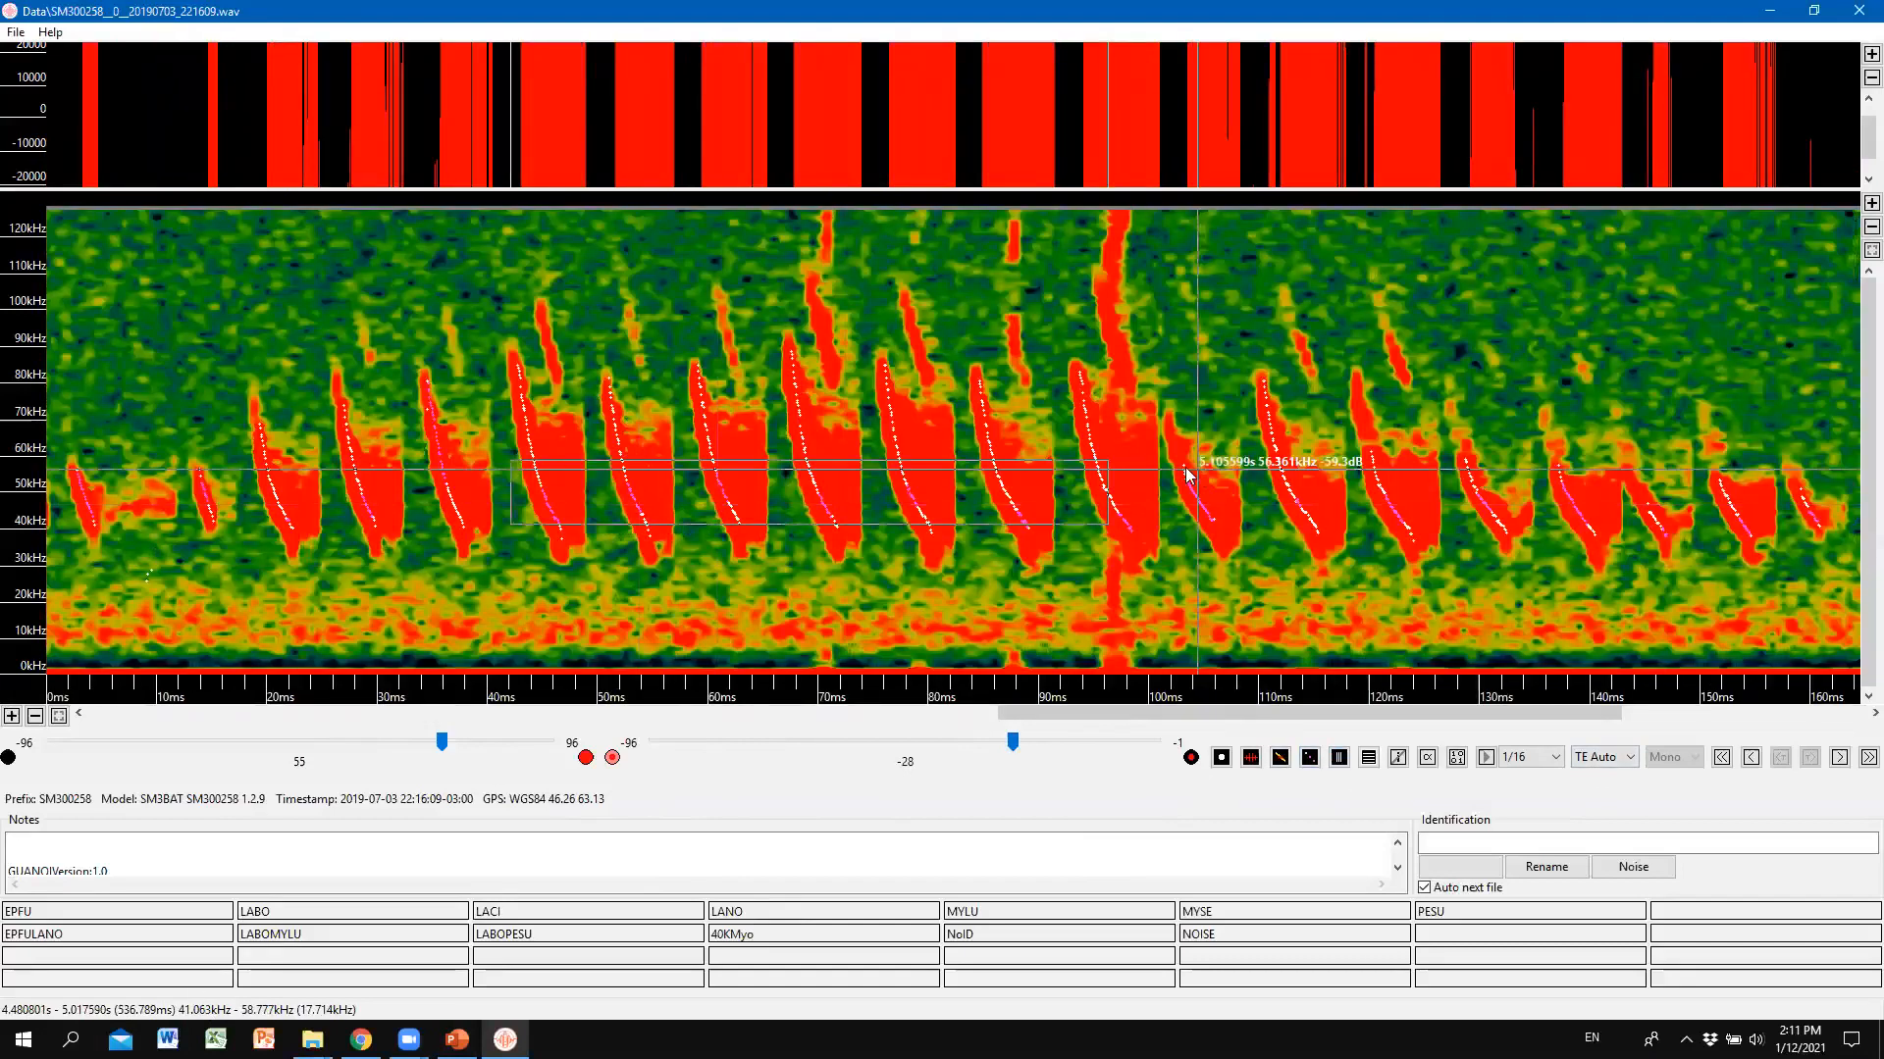
Return to the full 0–9 s view and settle on brightness 25, contrast −42.
left_click_drag(437, 739, 300, 738)
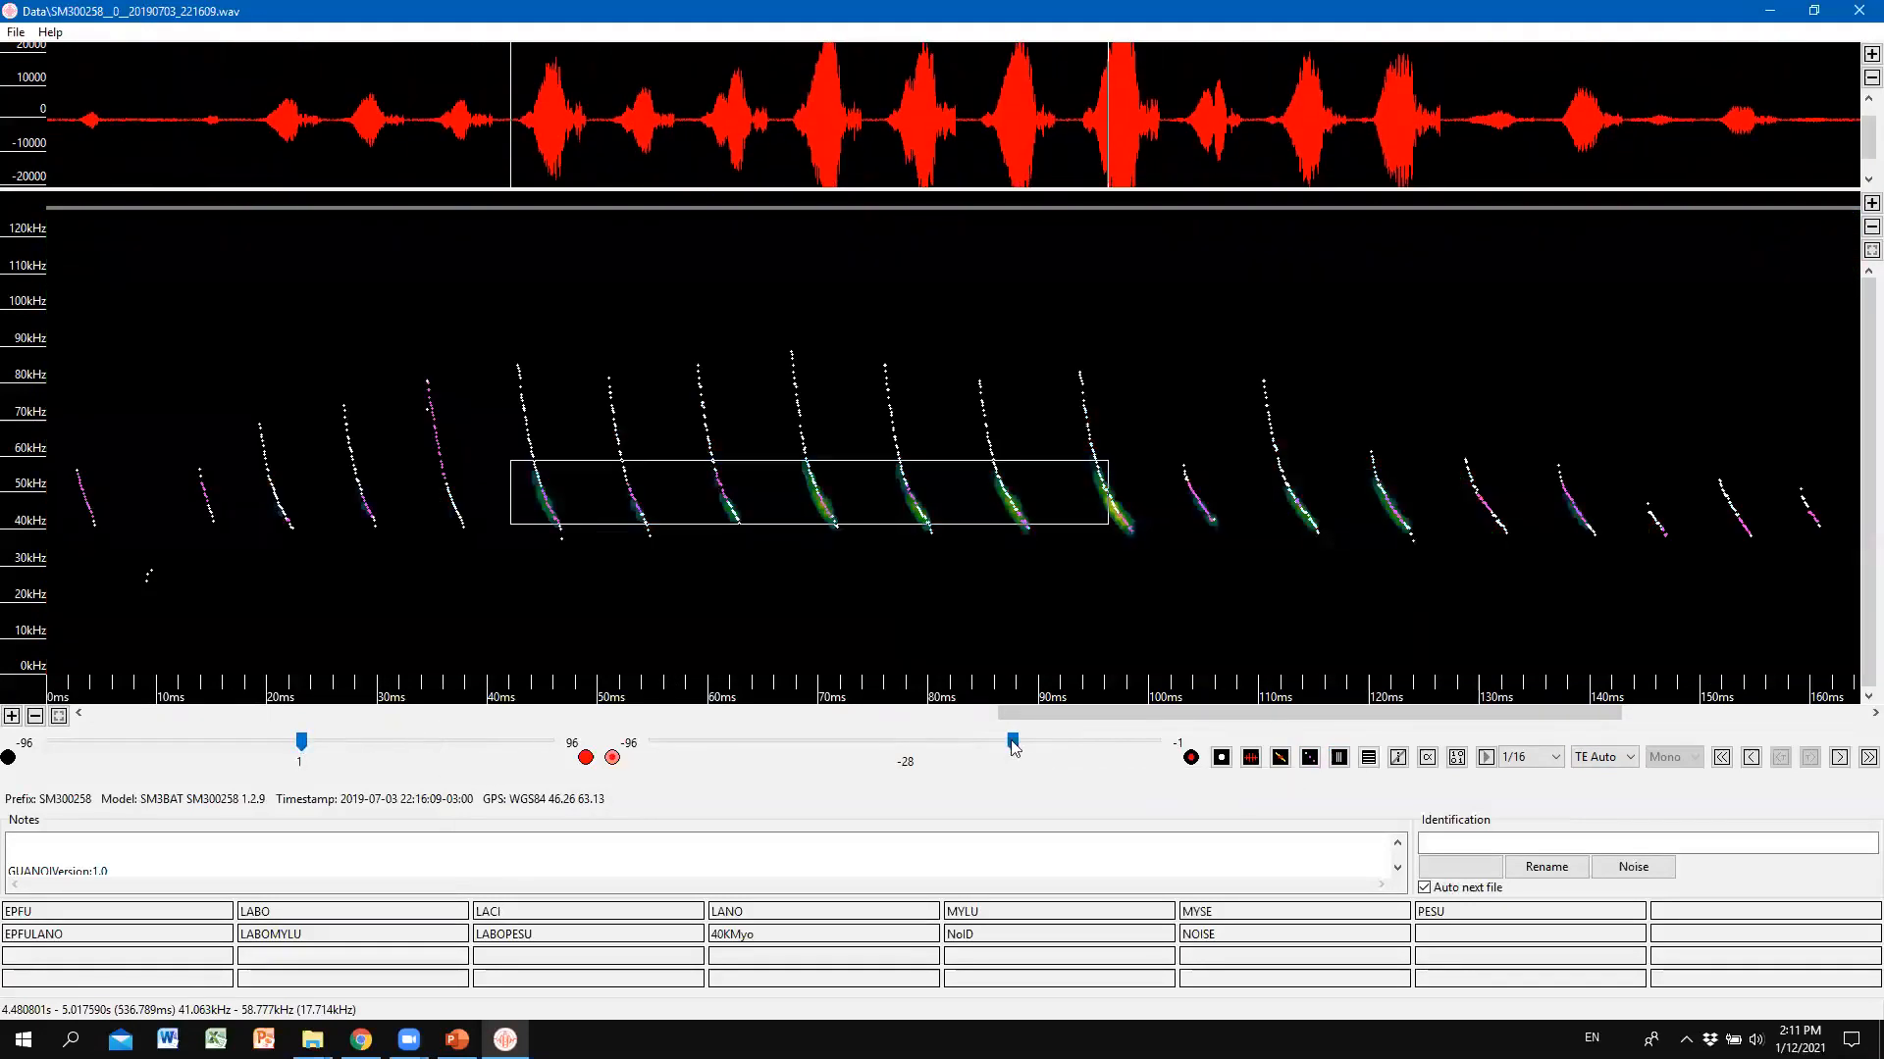
left_click_drag(1012, 741, 904, 744)
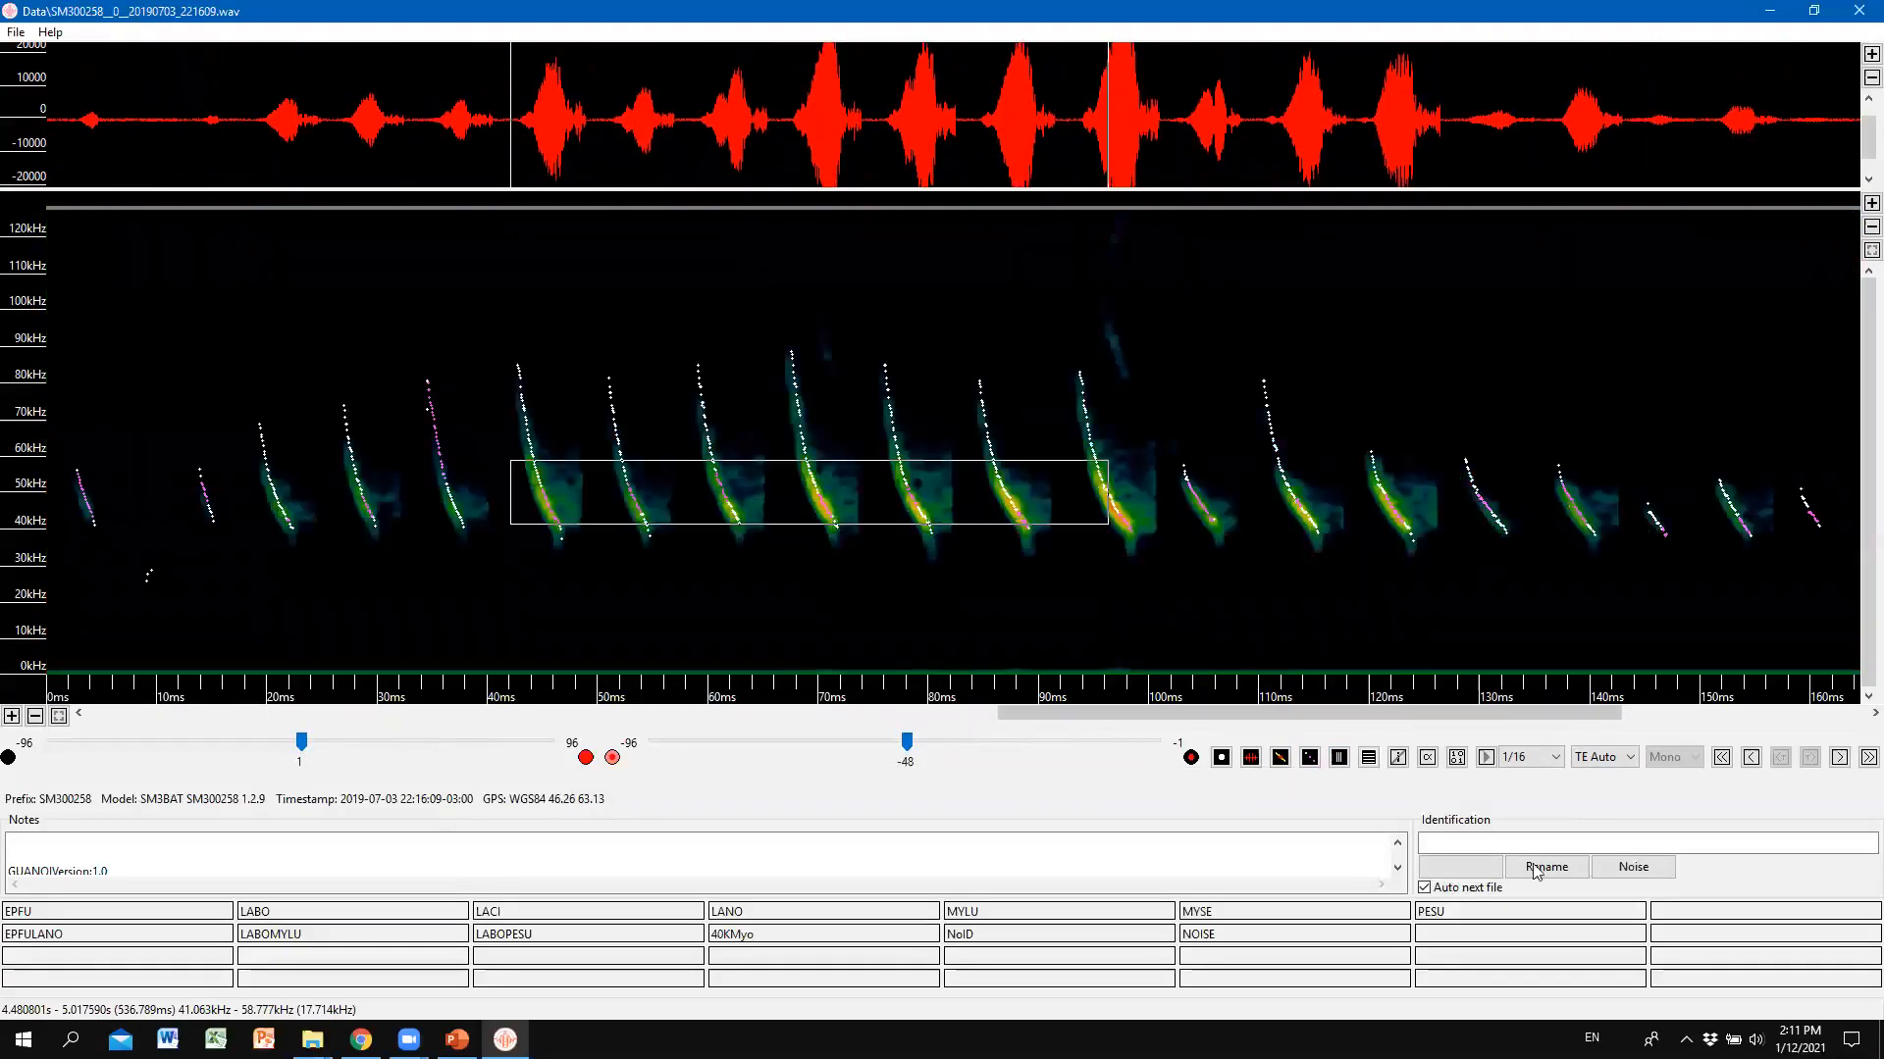
left_click(1339, 759)
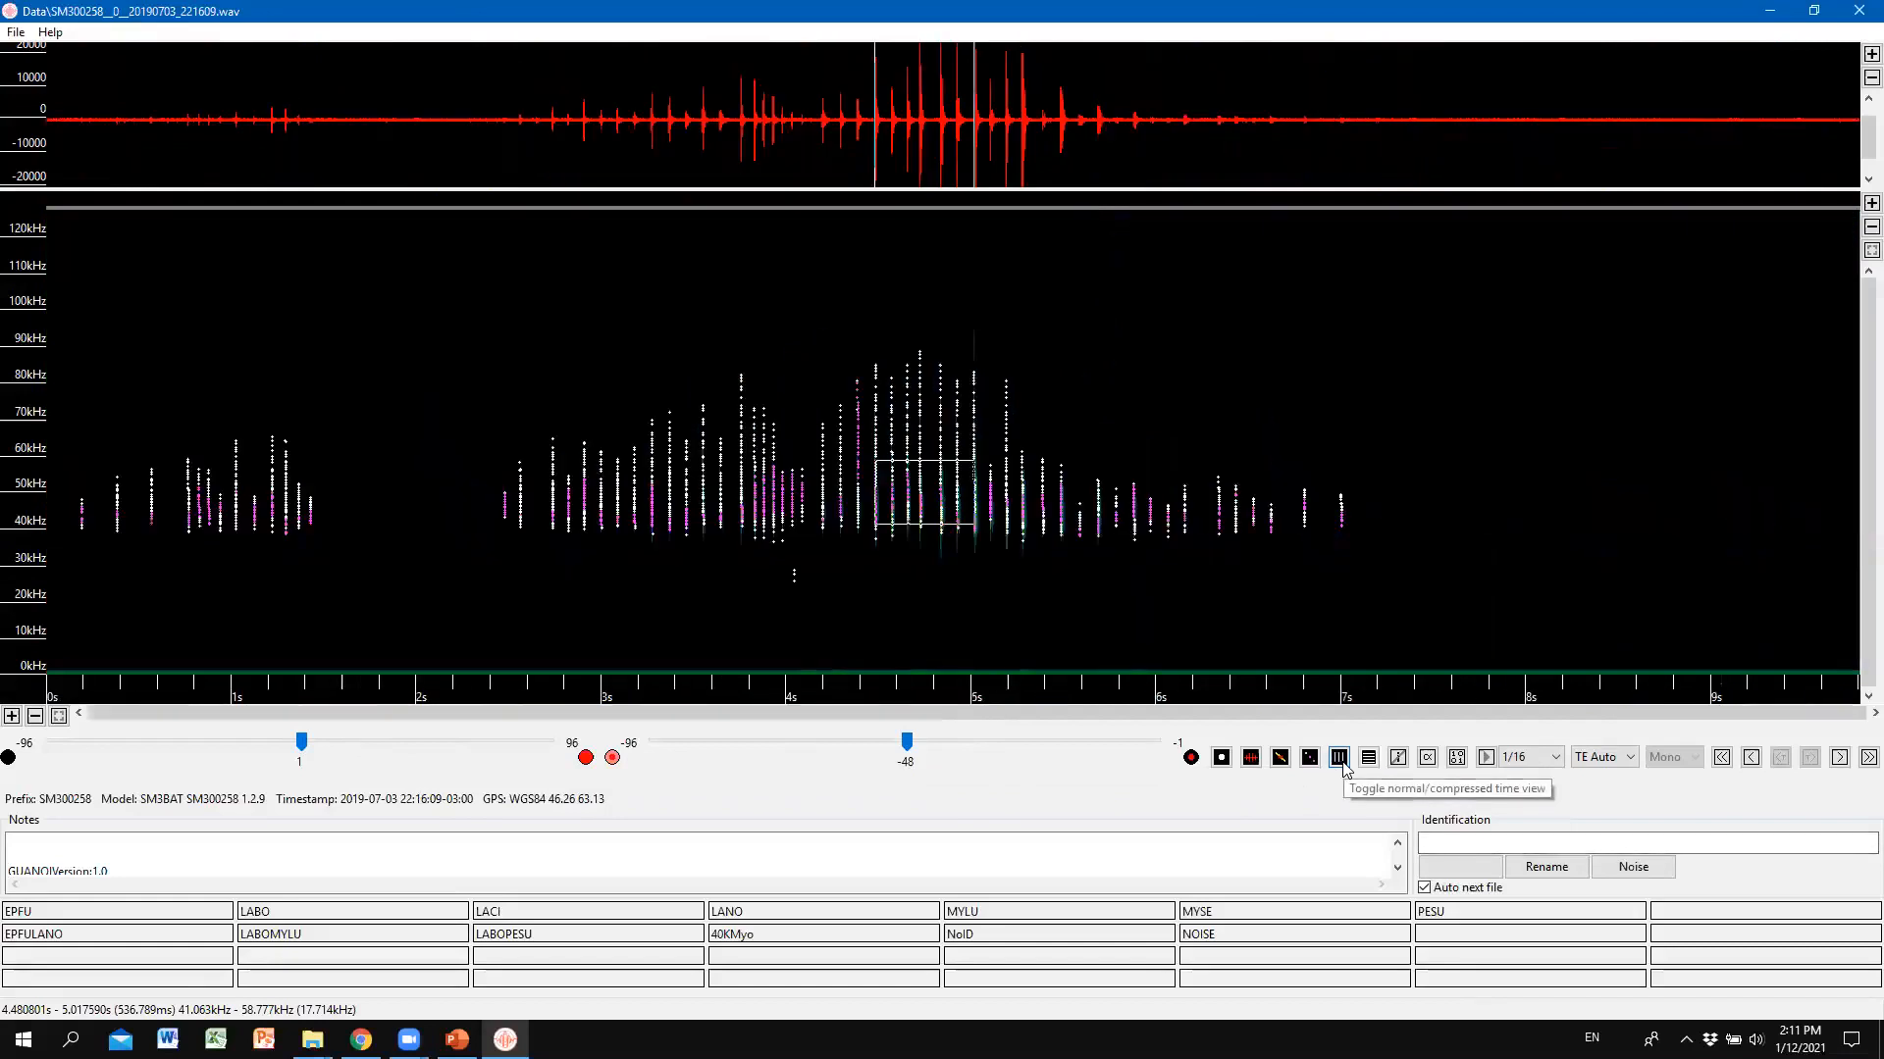
left_click(59, 717)
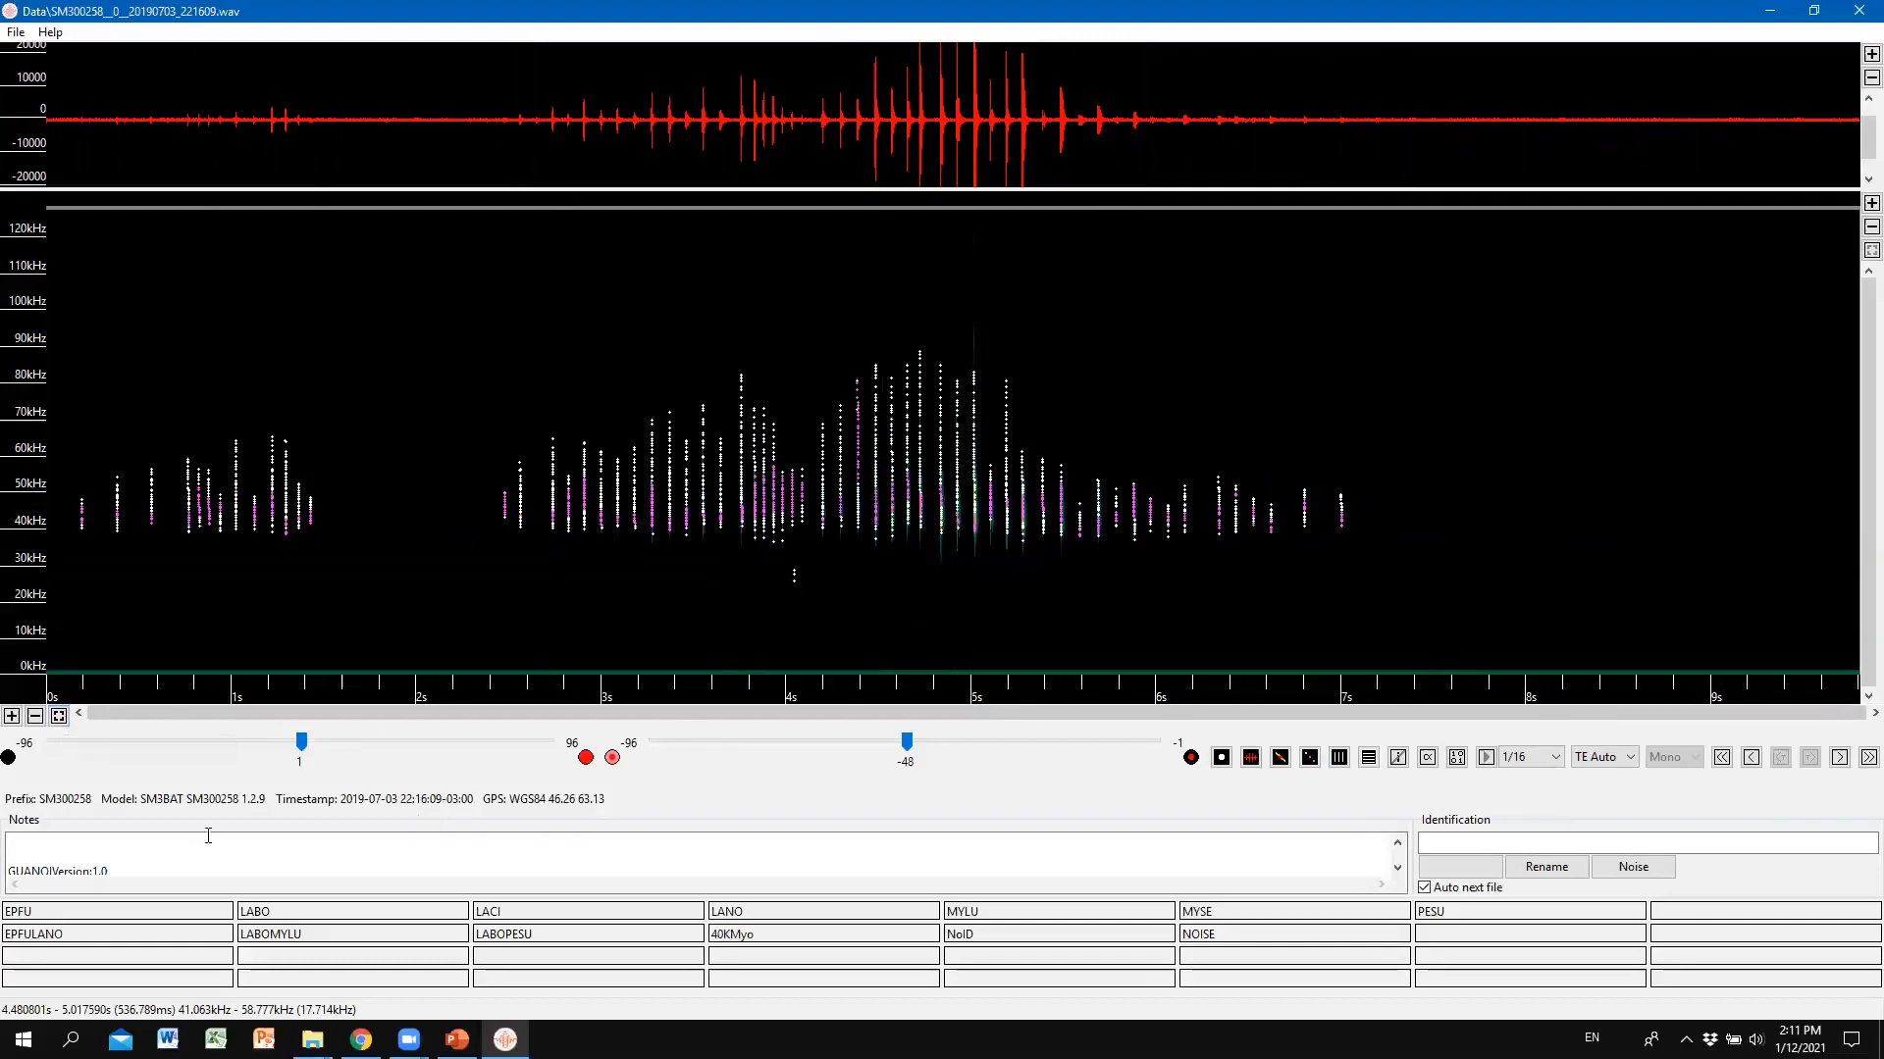
left_click_drag(304, 745, 362, 757)
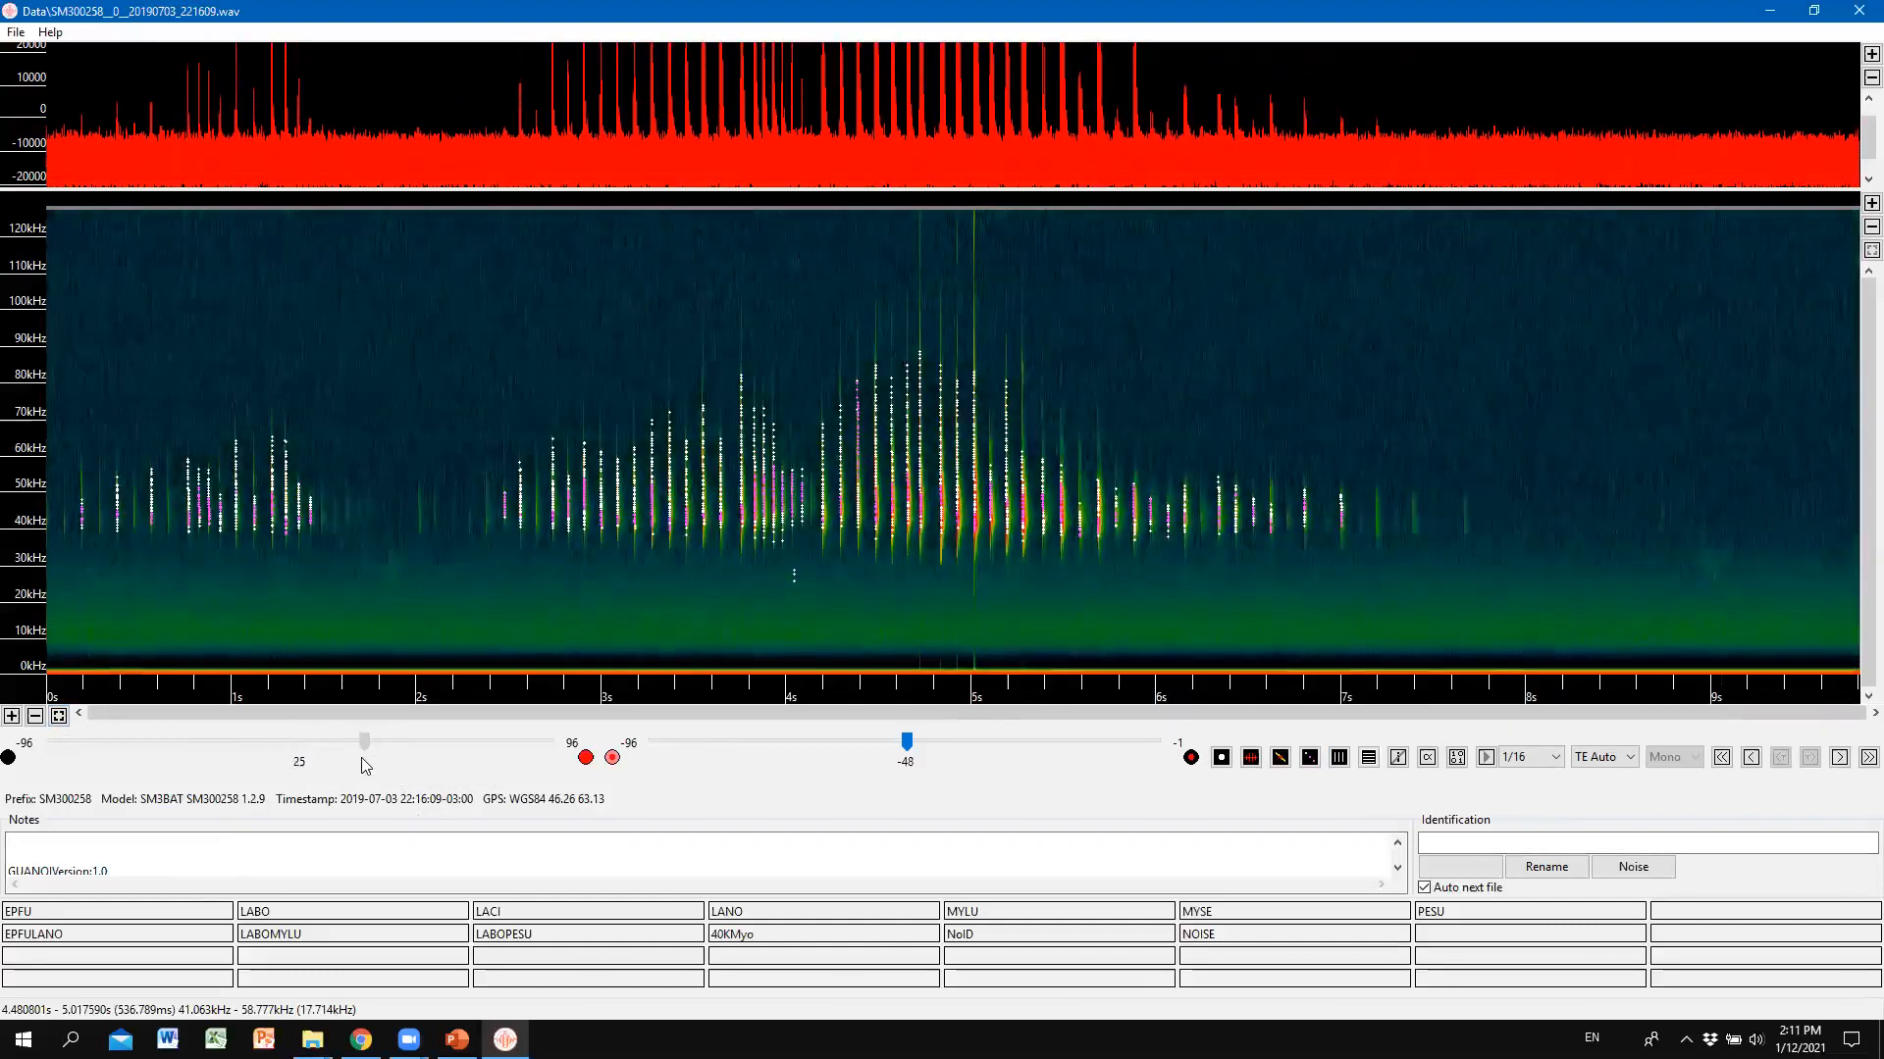
left_click_drag(908, 750, 939, 749)
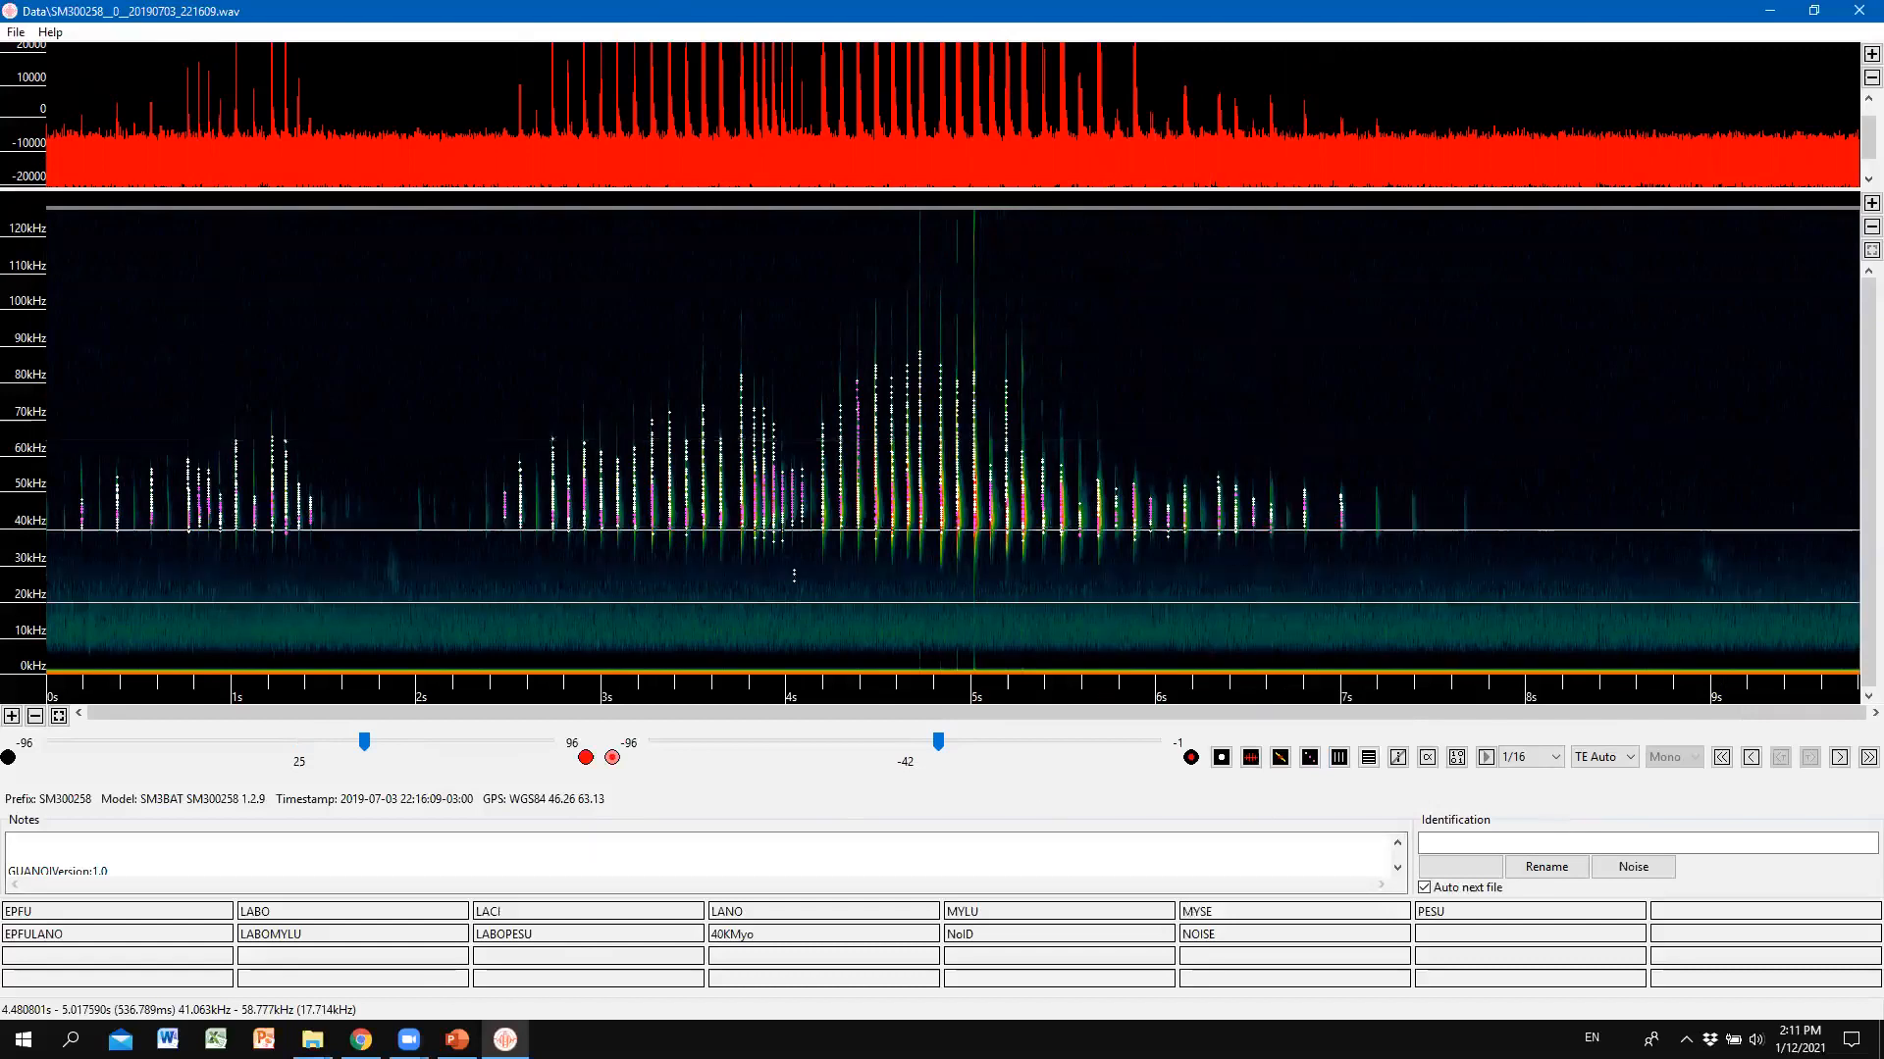
Advance to the 222923 recording and zoom into its compressed-time pulses, then restore the 0–8 s view.
left_click(1839, 758)
left_click(1839, 757)
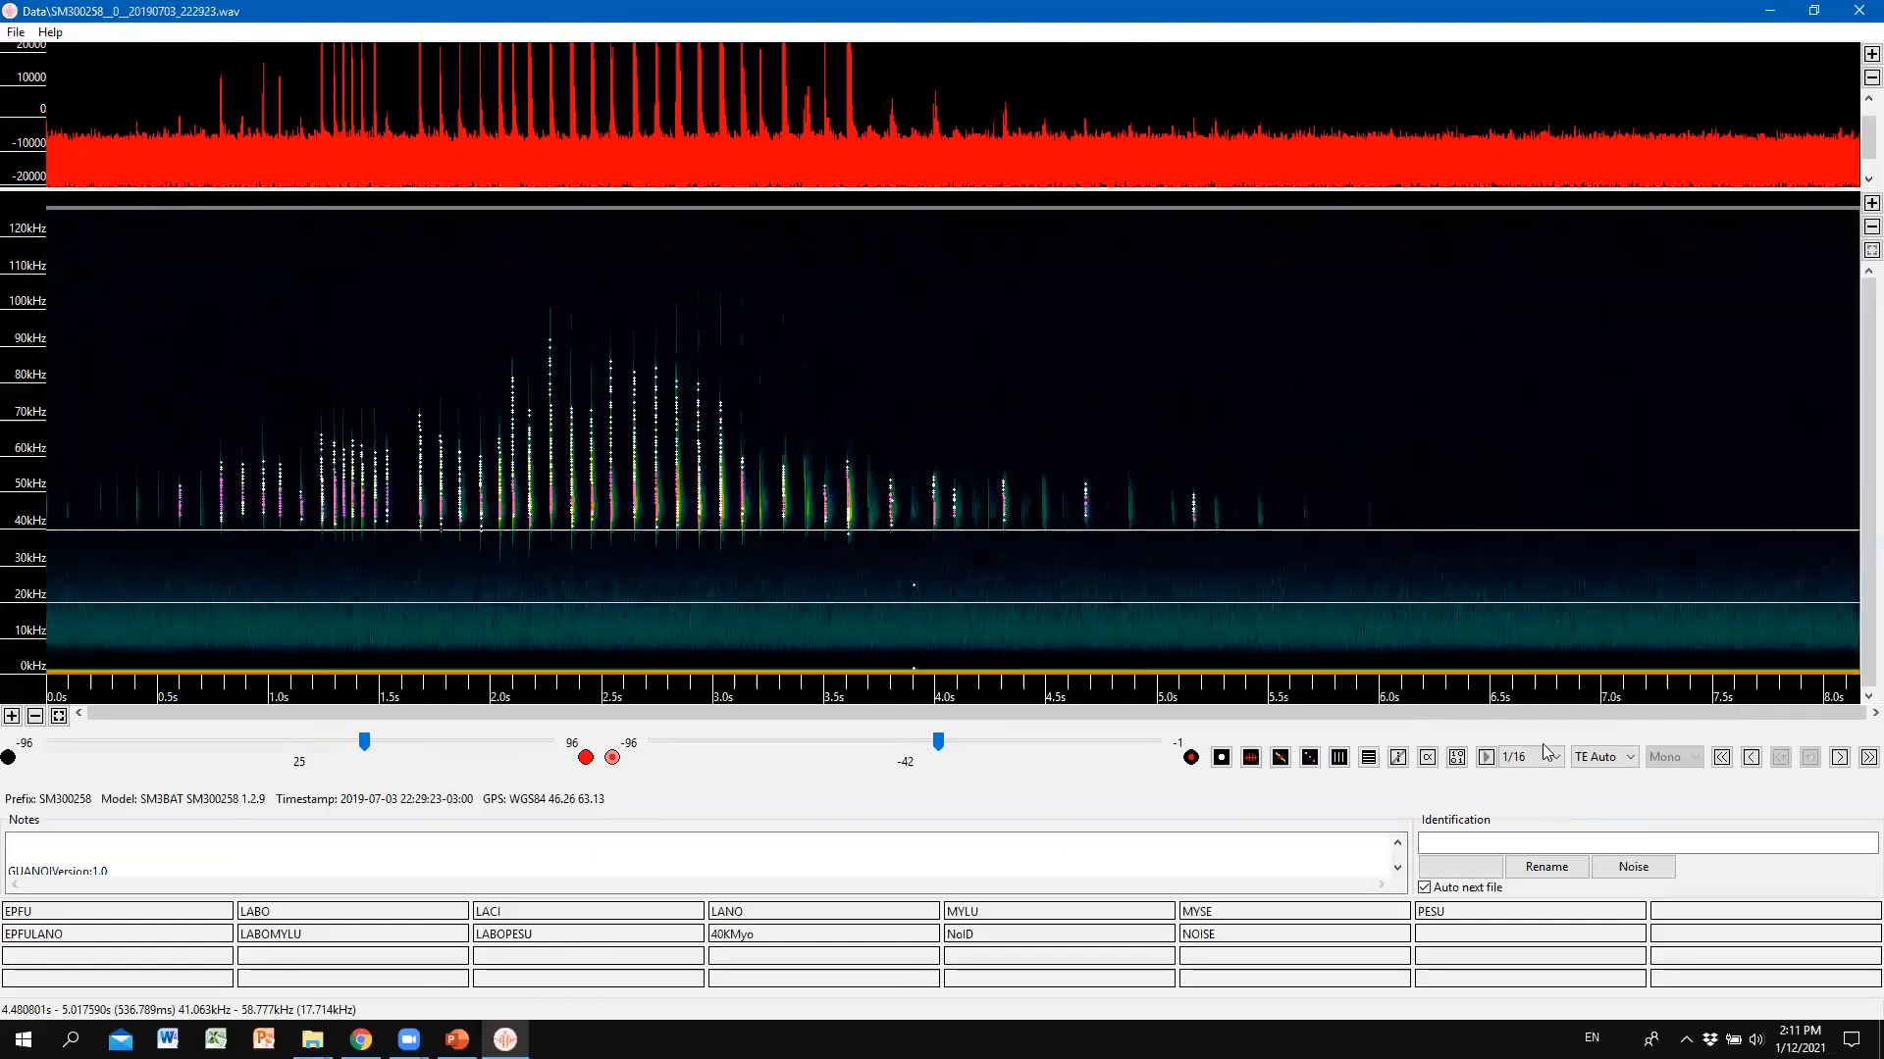
left_click(1339, 758)
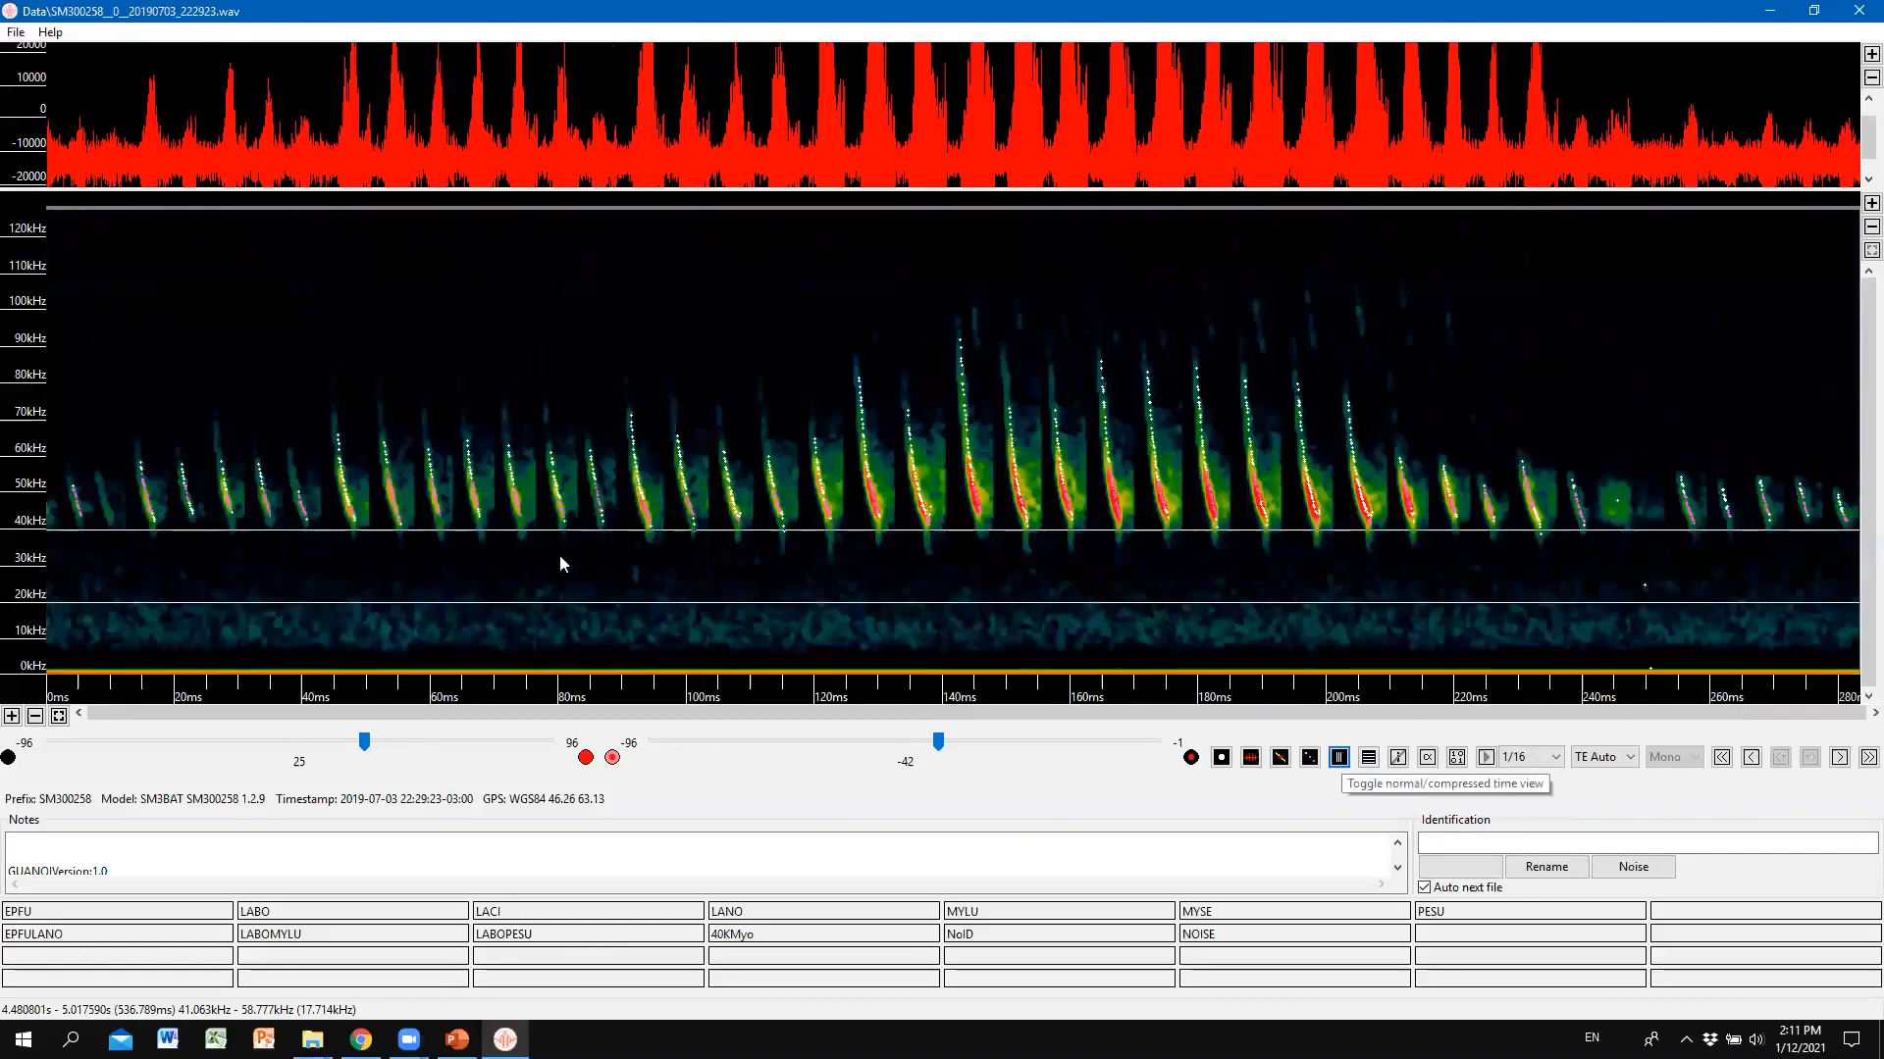
left_click(12, 717)
left_click(12, 716)
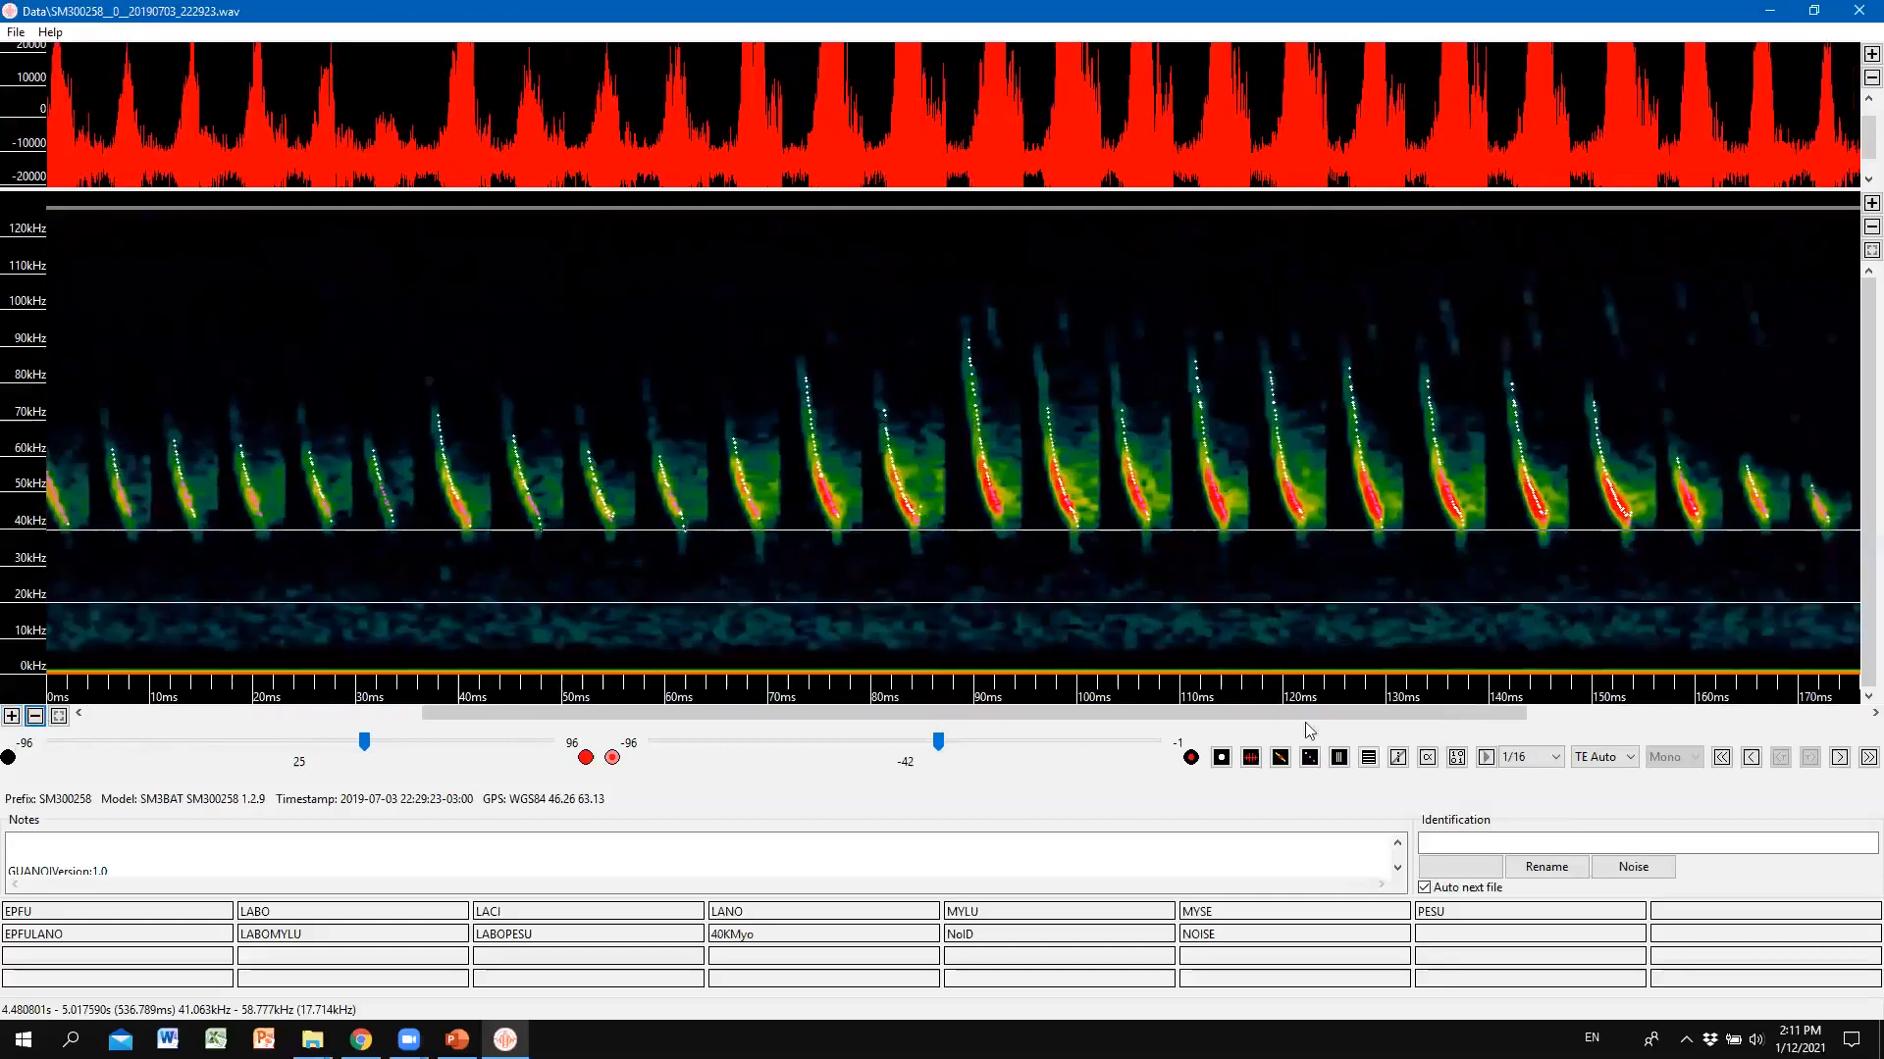
left_click(1342, 758)
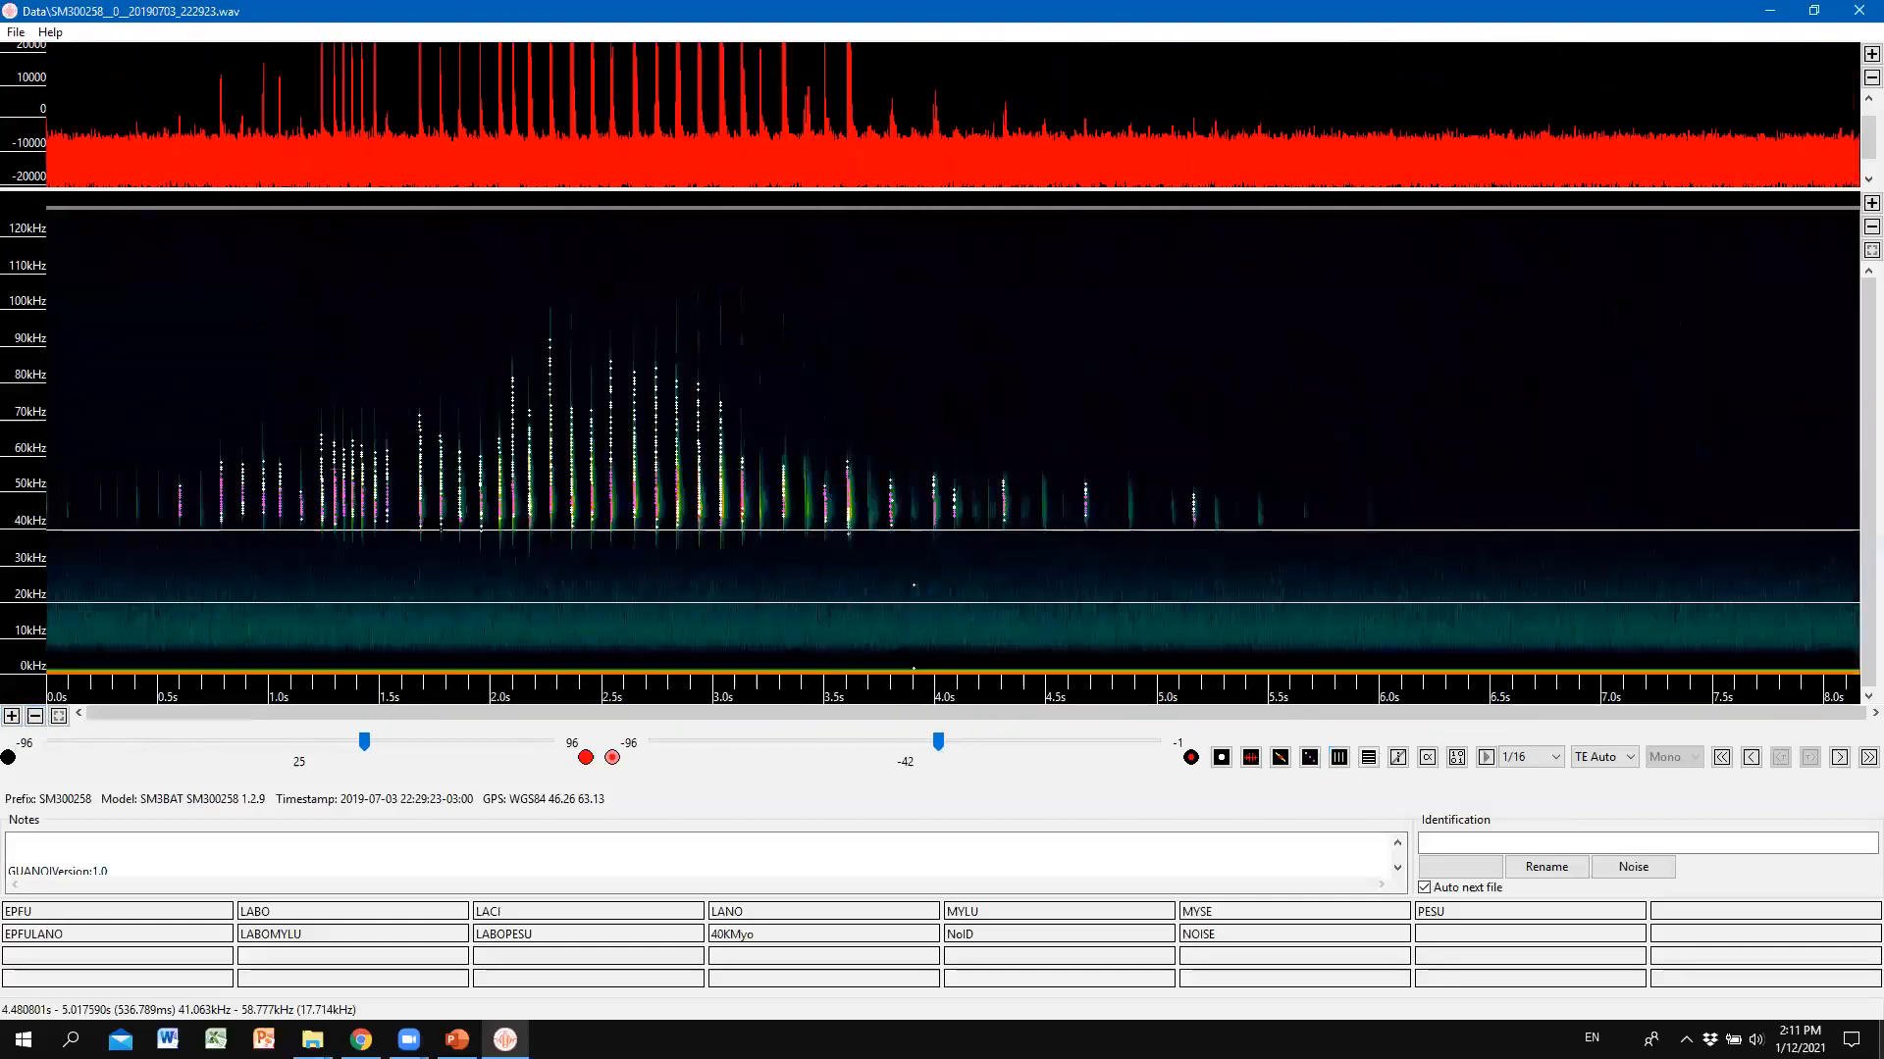
Check the next recording's pulses in compressed time, then advance to 20190704_002425.wav.
key("Page_Down")
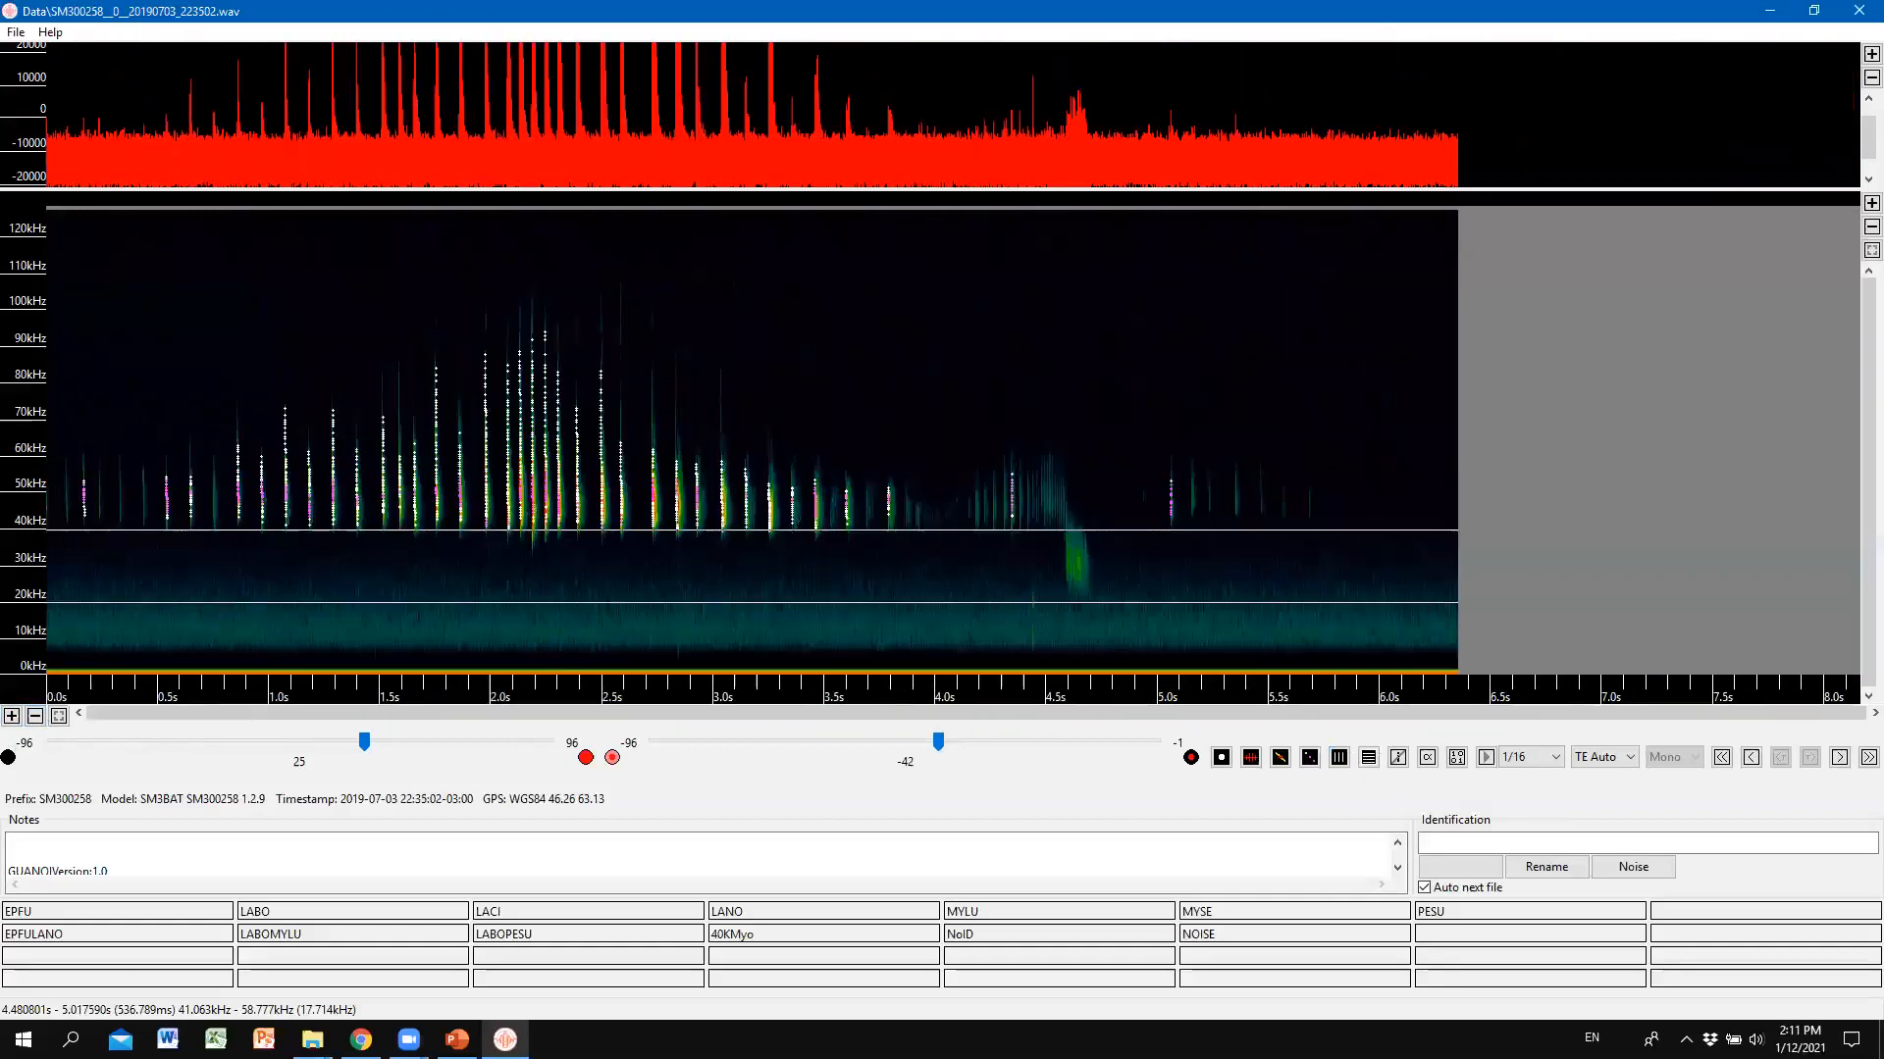
left_click(1340, 759)
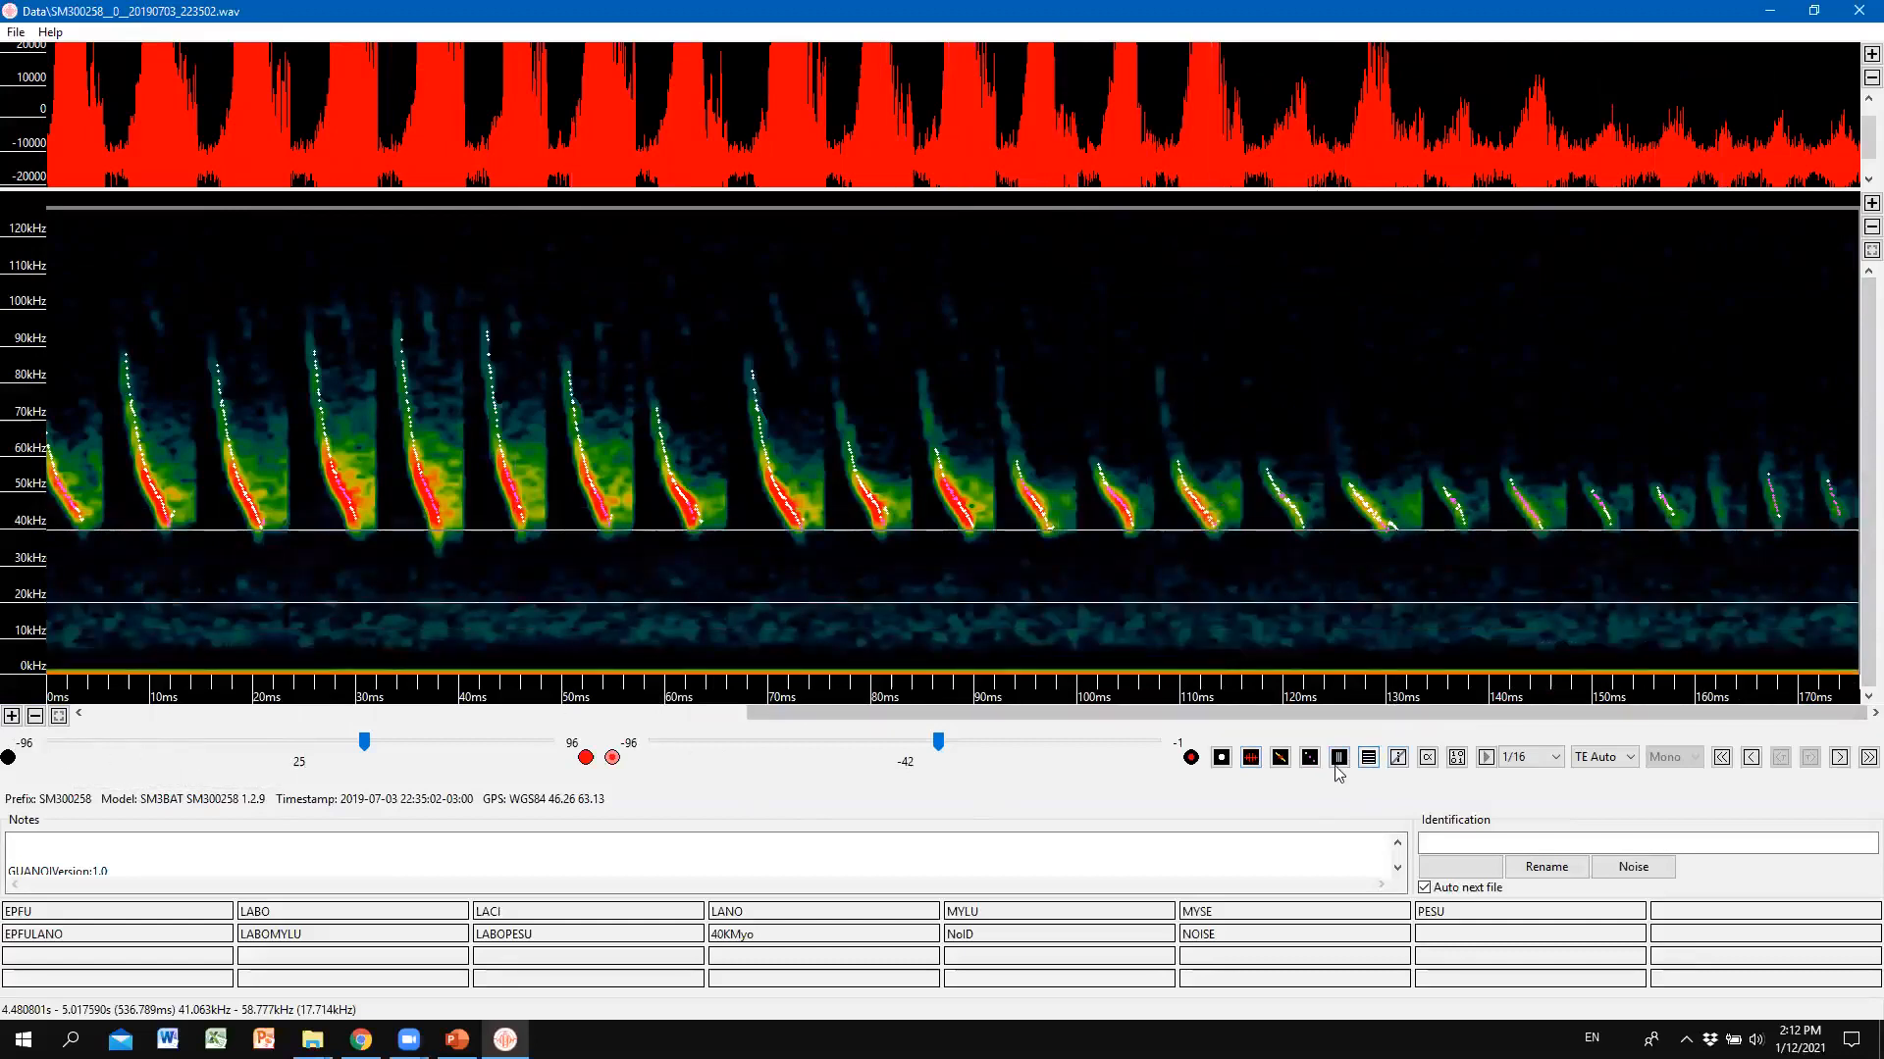
left_click(1340, 759)
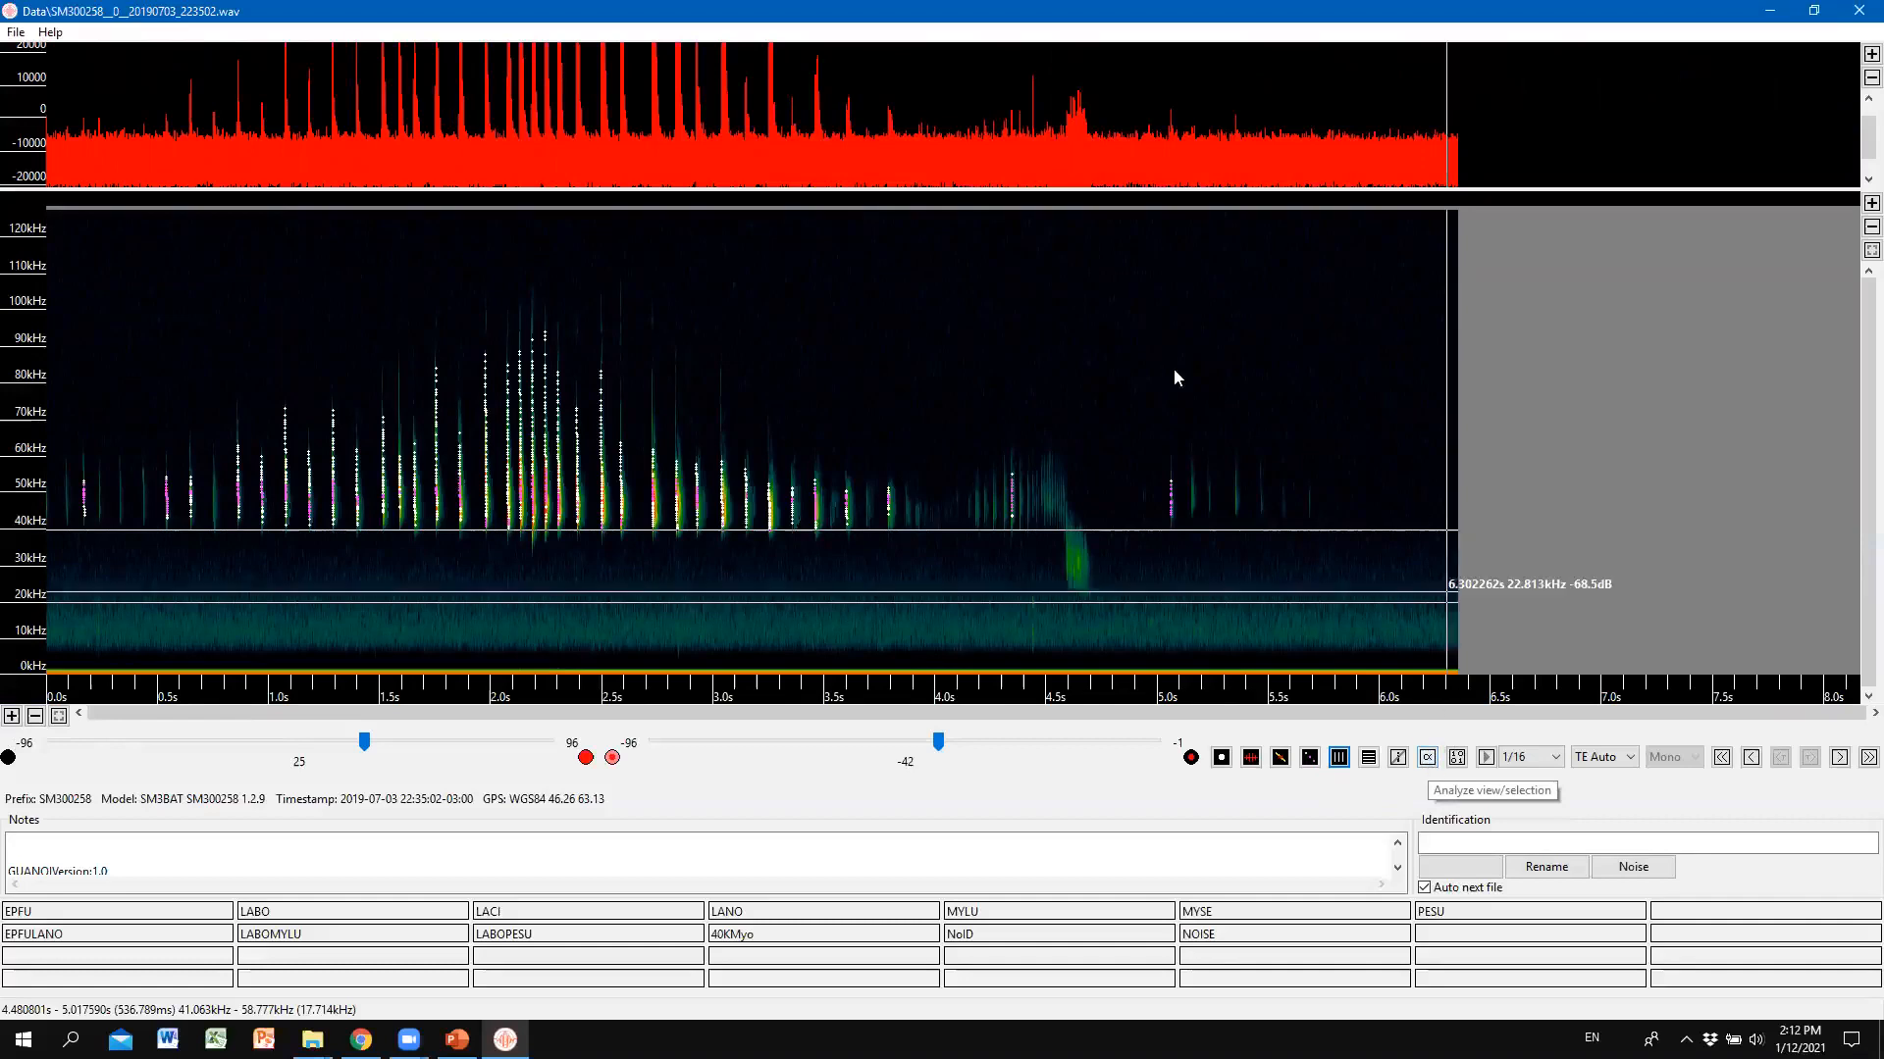
key("Right")
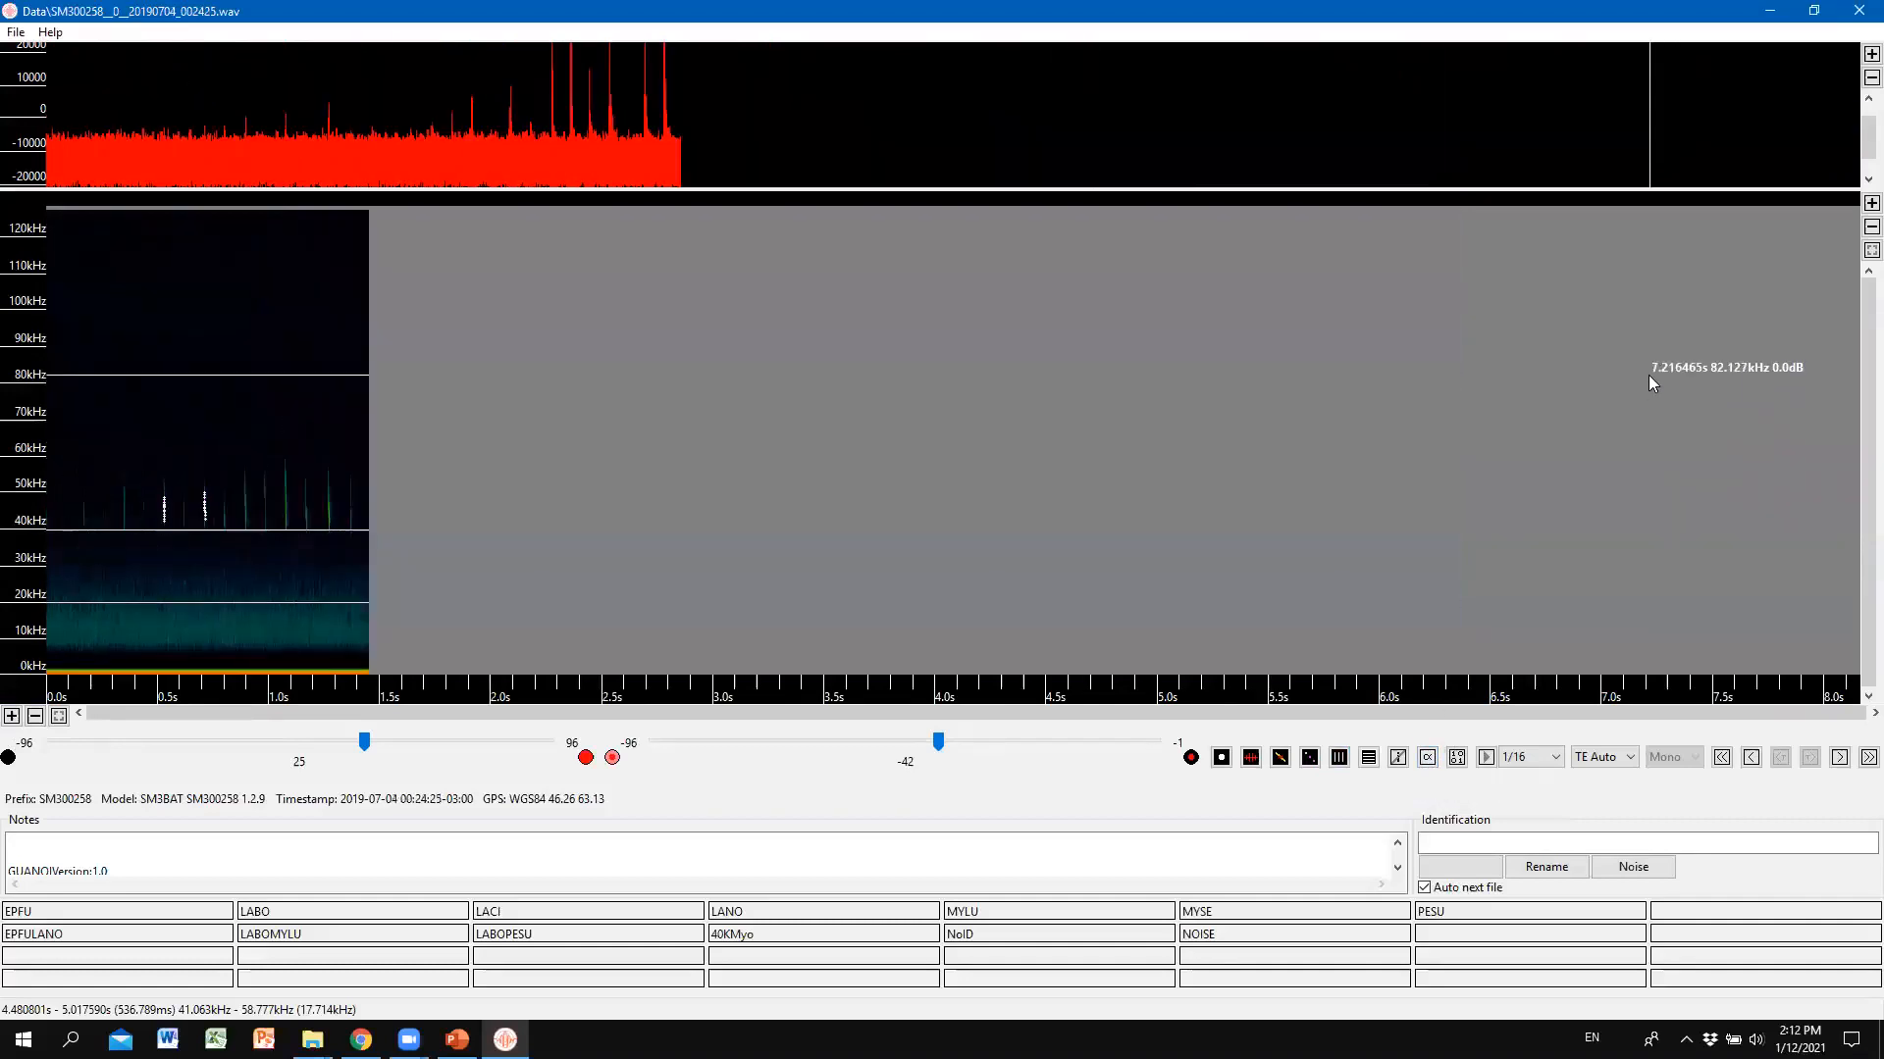